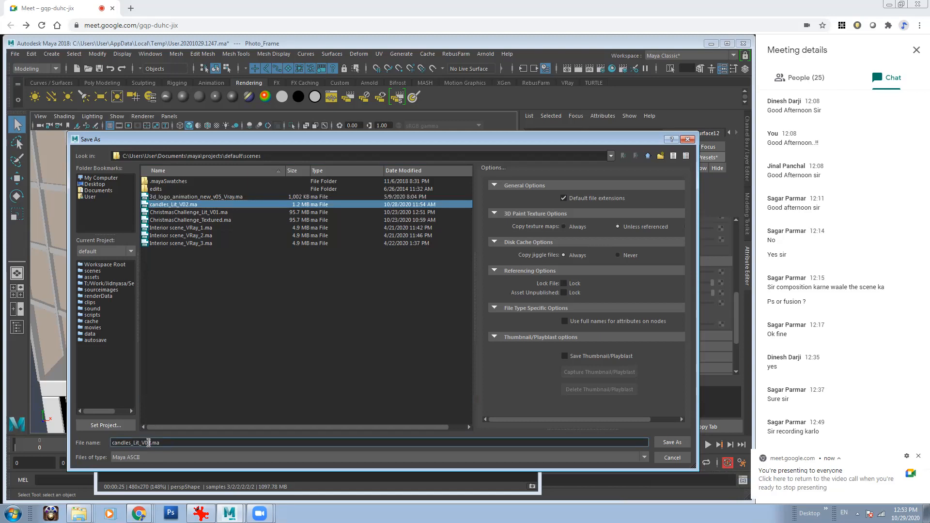
Save the scene as candles_Lit_V03.ma in the default project's scenes folder
click(672, 443)
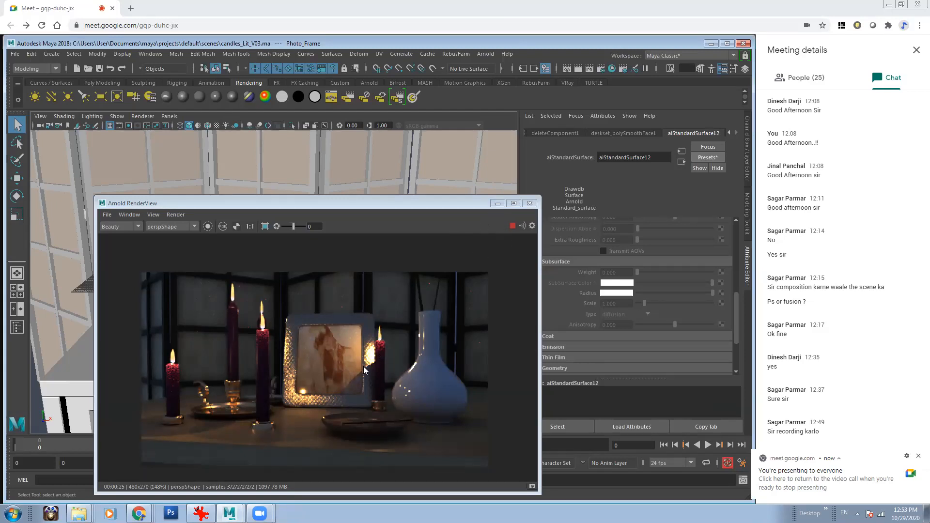
scroll(363, 367, down, 1)
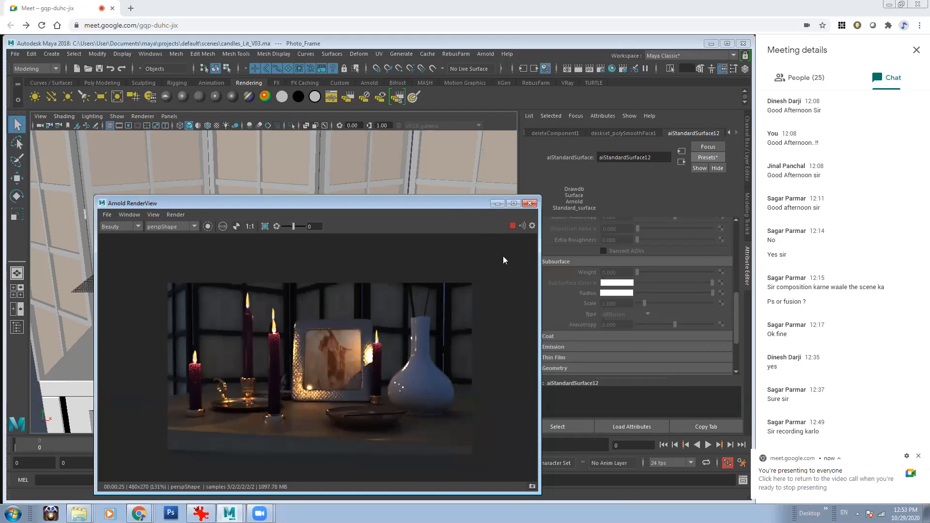
Minimize the render view, switch the viewport to the persp2 perspective camera and select the sky dome light
click(498, 203)
click(170, 117)
mouse_move(244, 129)
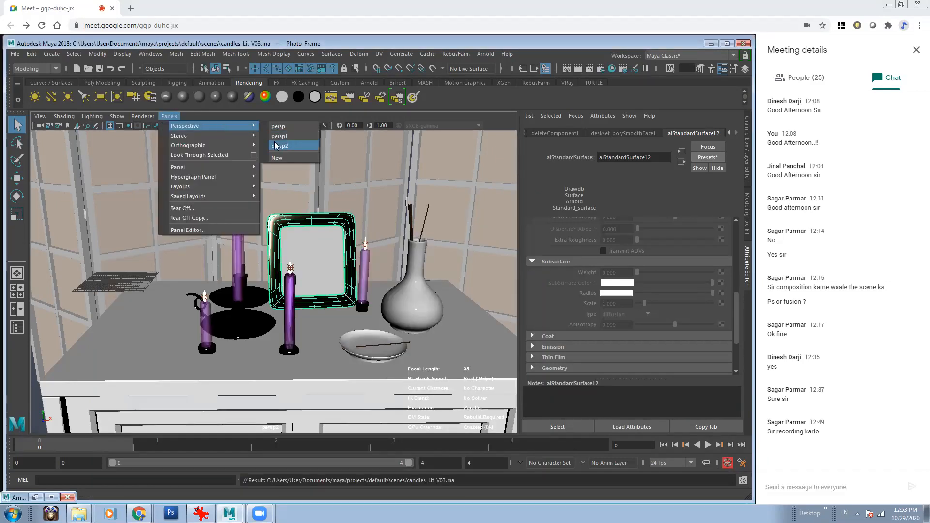
click(275, 144)
scroll(380, 260, down, 6)
alt+drag(453, 286, 323, 327)
scroll(379, 285, down, 8)
scroll(322, 326, up, 4)
click(189, 212)
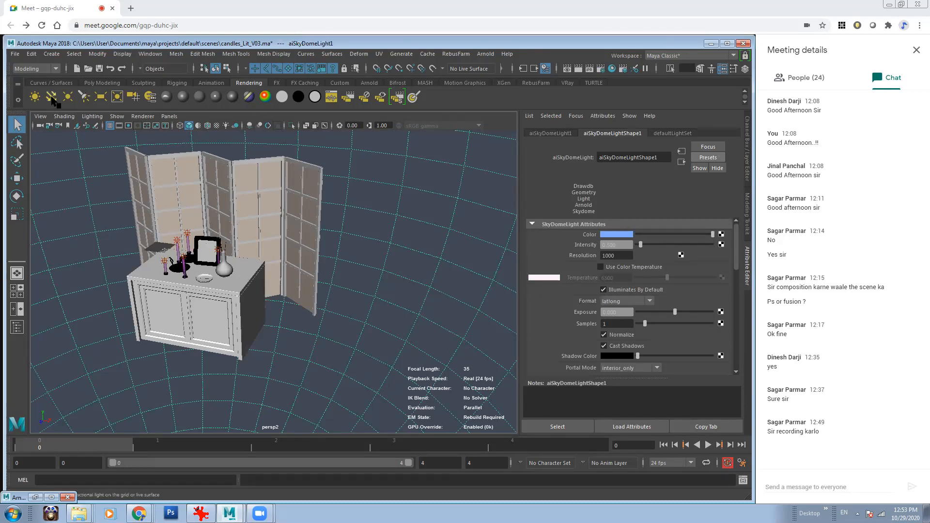
Create a directional light, scale it up, rotate it toward the desk and raise it beside the folding screen
click(52, 99)
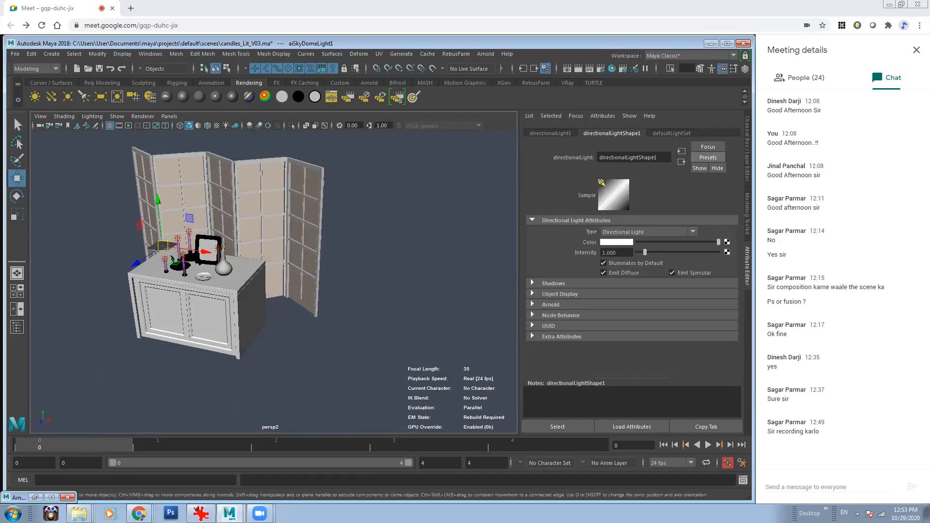
key(e)
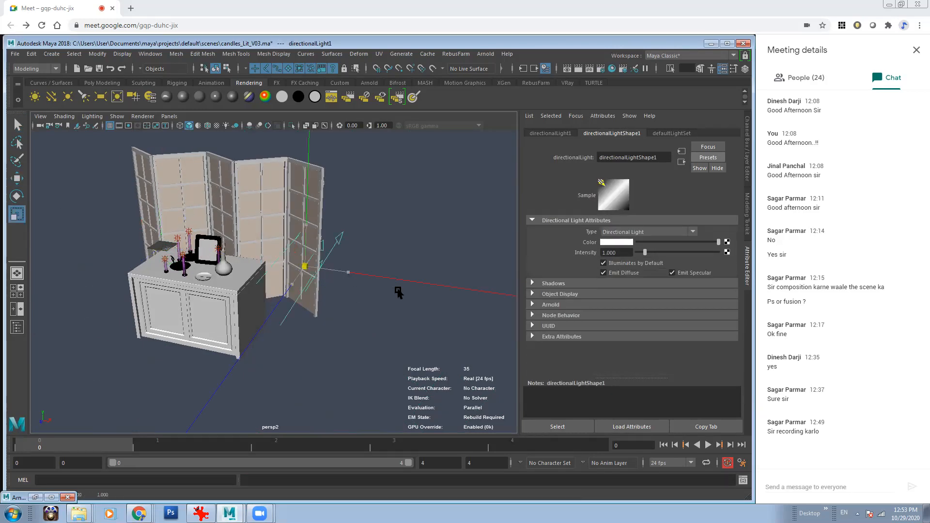
drag(329, 289, 291, 271)
key(w)
drag(307, 234, 312, 182)
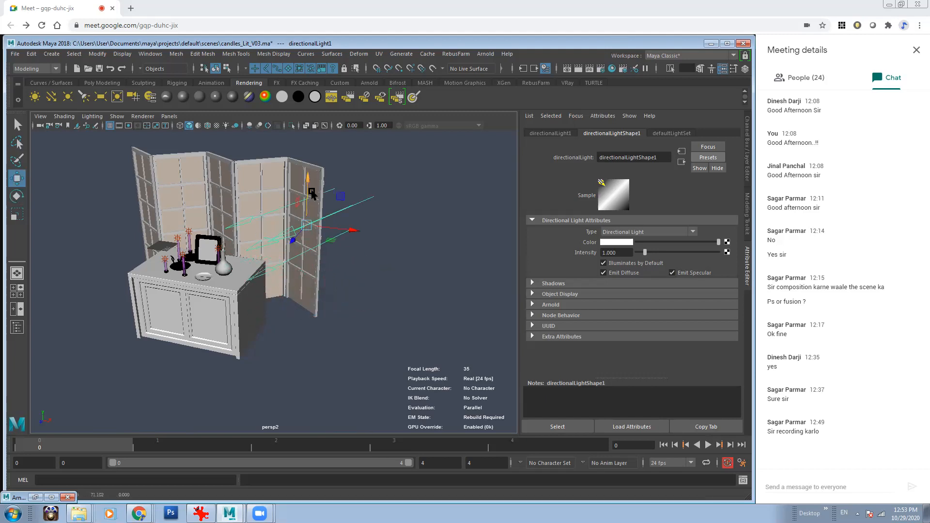
Preview the scene in the viewport lit only by the selected directional light
alt+drag(339, 242, 343, 268)
alt+right_drag(344, 268, 383, 266)
alt+drag(276, 250, 299, 250)
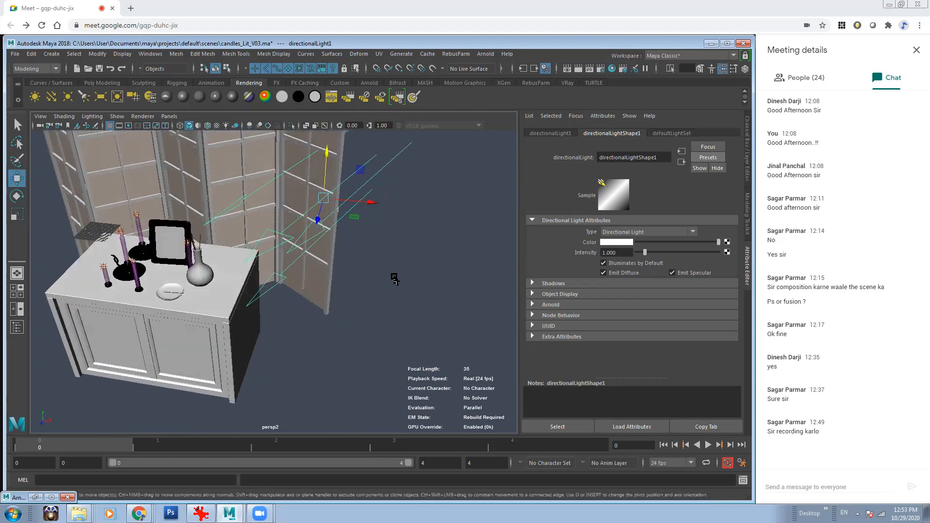
key(7)
alt+middle_drag(307, 228, 354, 227)
click(92, 116)
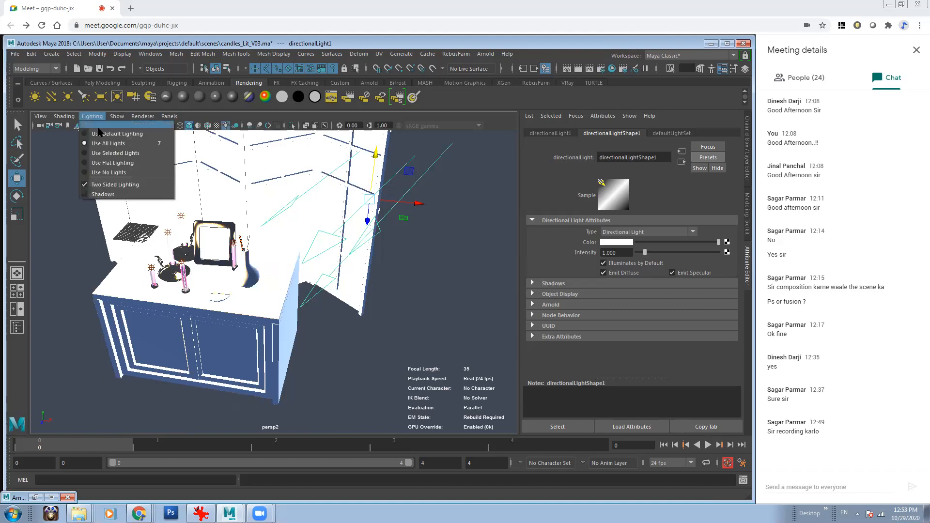
click(107, 154)
mouse_move(287, 251)
alt+mouse_down()
mouse_move(341, 266)
mouse_move(291, 257)
alt+mouse_up()
alt+right_drag(291, 256, 354, 283)
alt+drag(366, 274, 377, 272)
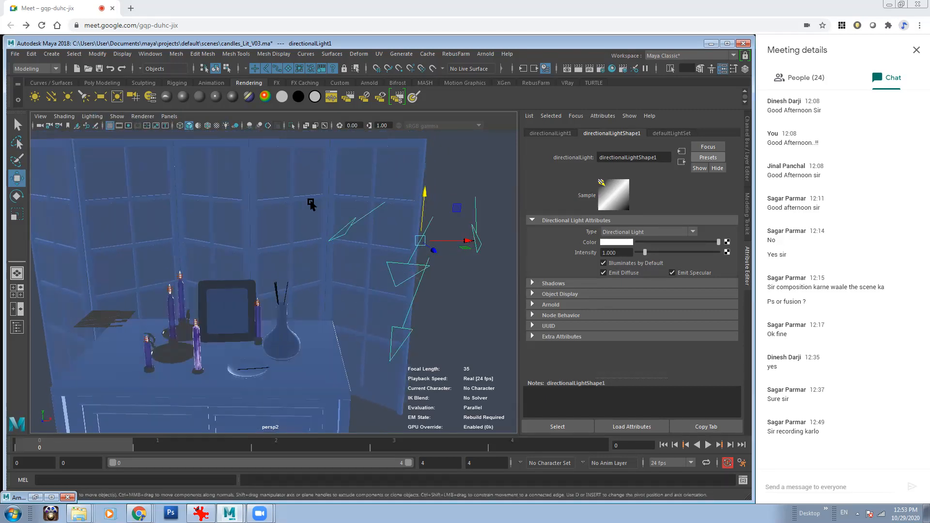
Rotate the directional light so it shines more from the side, across the folding screen and desk
alt+drag(175, 187, 368, 277)
key(e)
drag(475, 287, 457, 291)
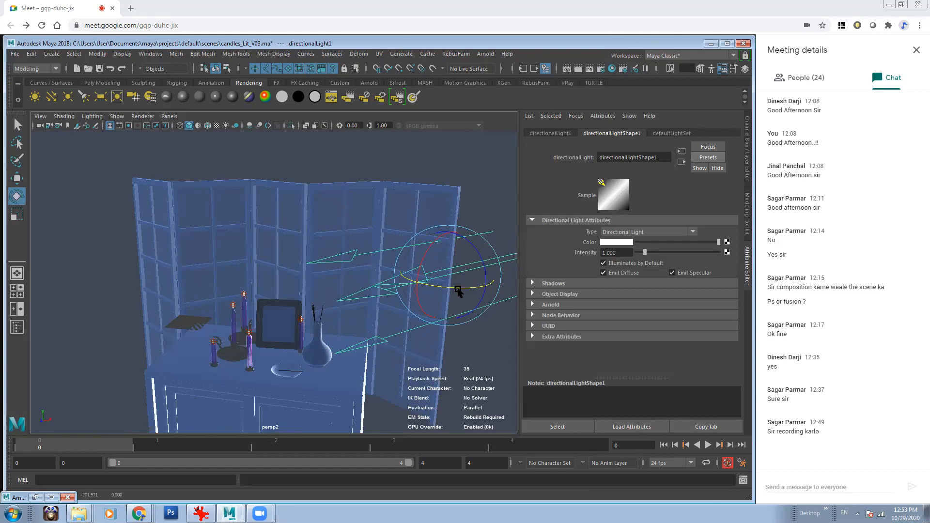
Examine how the directional light falls on the candles, photo frame, vase and plate
alt+drag(315, 327, 319, 346)
alt+middle_drag(338, 332, 307, 278)
scroll(250, 311, up, 4)
alt+drag(411, 252, 439, 211)
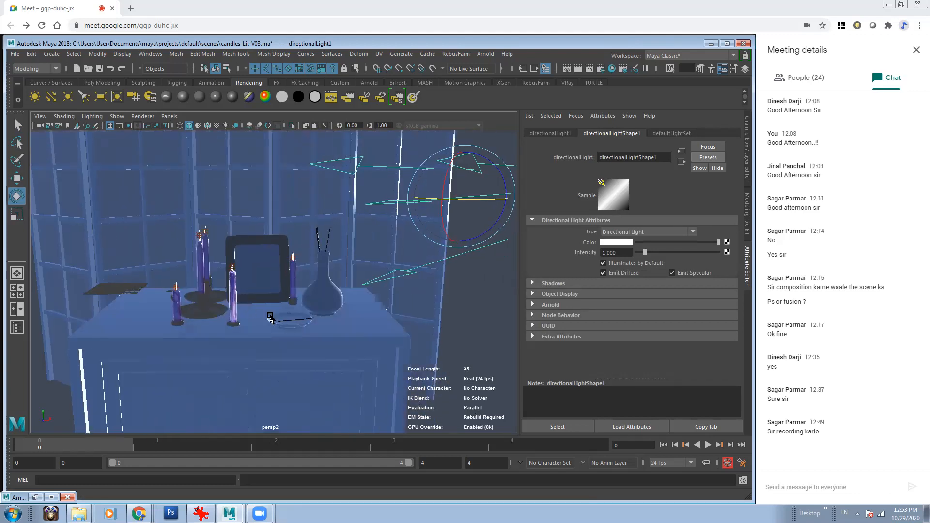
scroll(442, 205, up, 2)
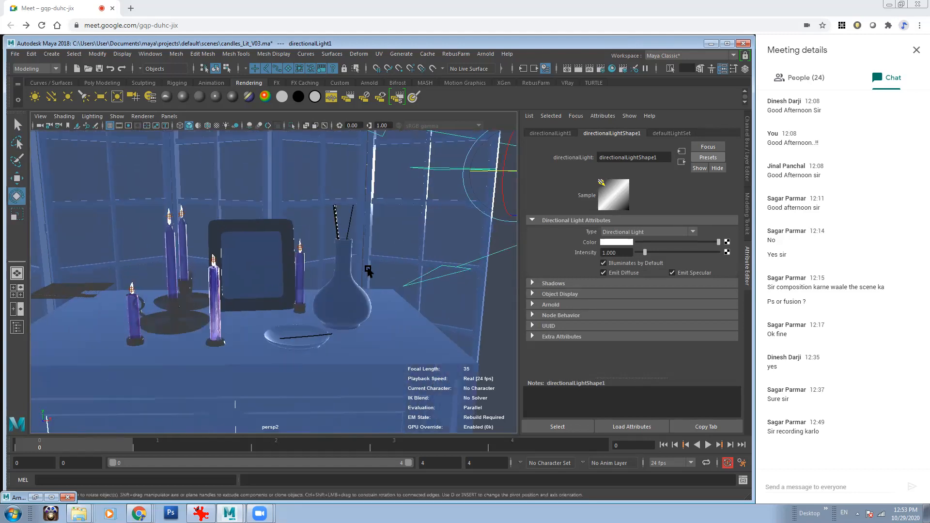
scroll(208, 260, up, 1)
scroll(179, 283, up, 3)
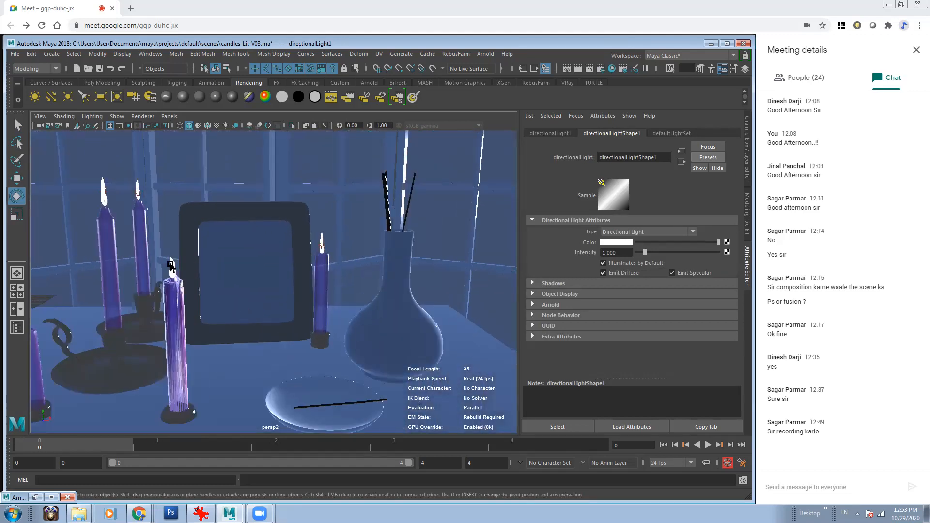
scroll(276, 309, down, 4)
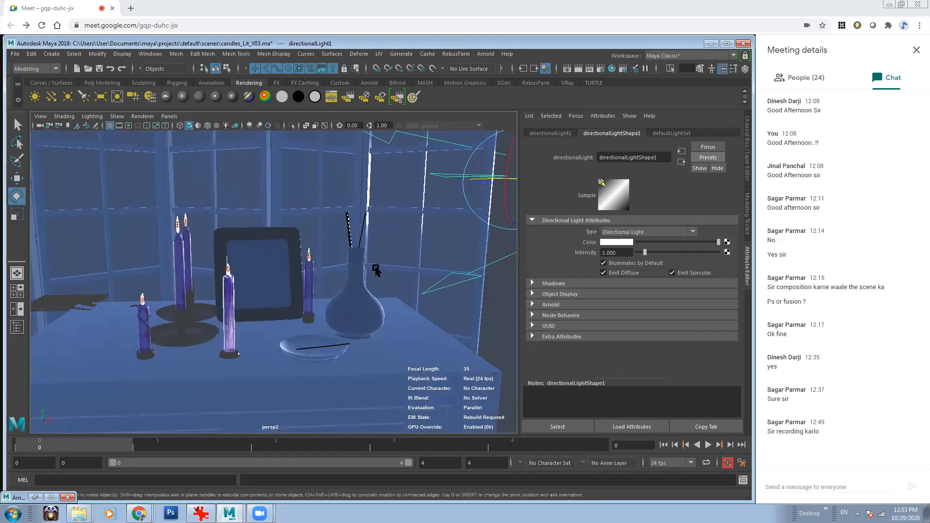
scroll(383, 242, down, 6)
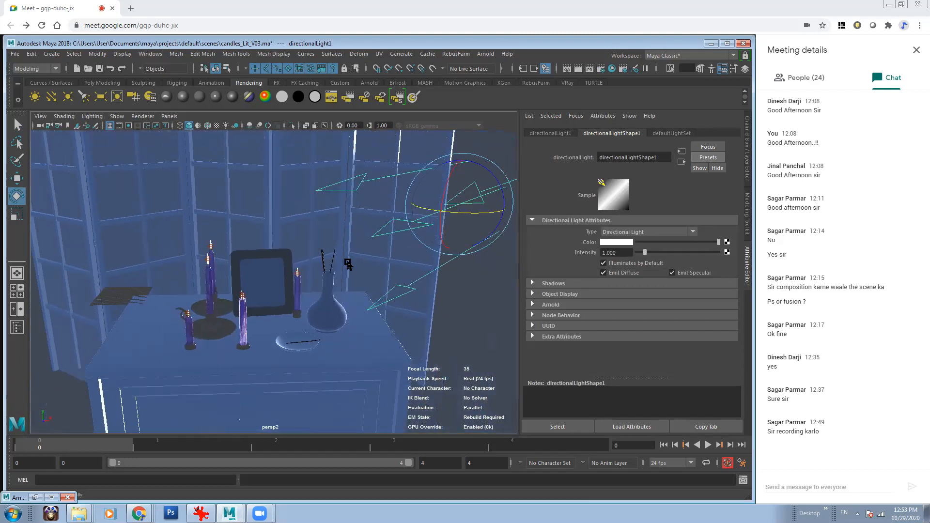
Readjust the directional light's angle and reposition it near the end of the folding screen
alt+drag(386, 258, 388, 269)
drag(386, 207, 381, 218)
key(w)
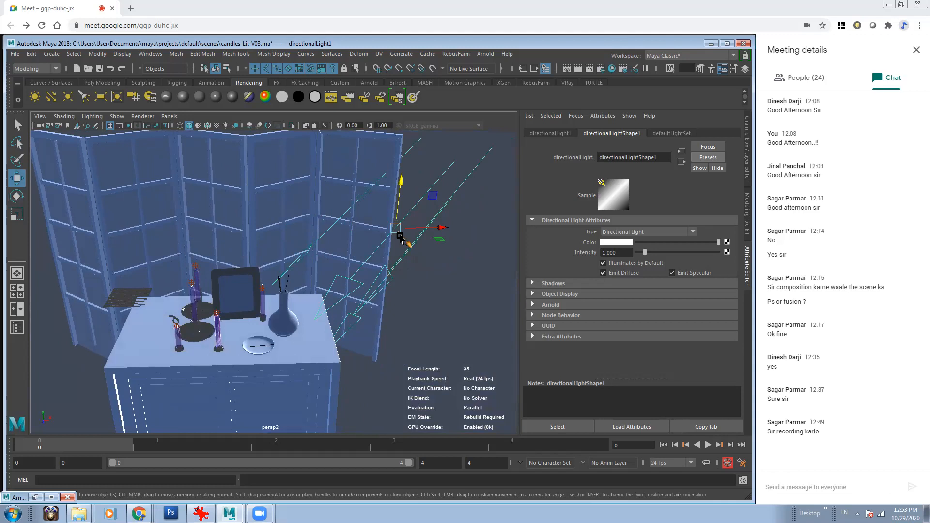
drag(428, 238, 415, 208)
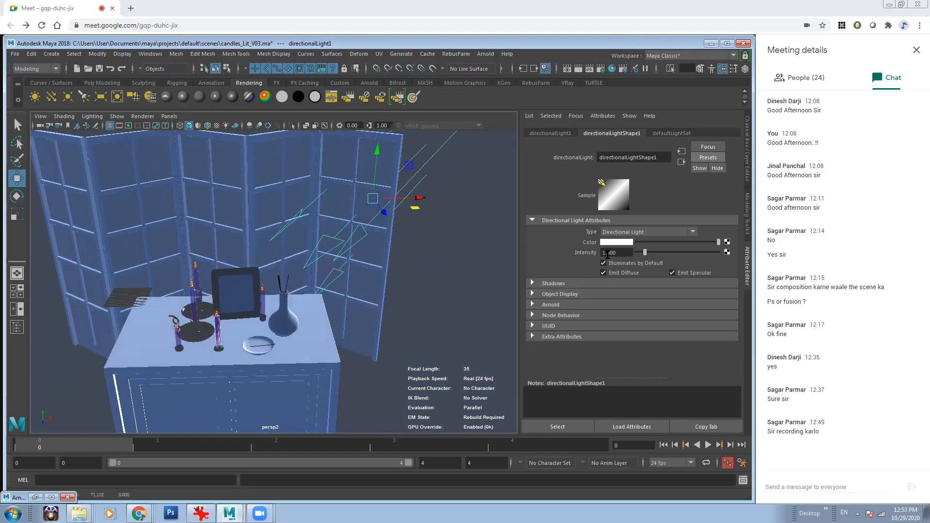
Set the directional light's Arnold exposure to 10 and its intensity to 5
click(555, 305)
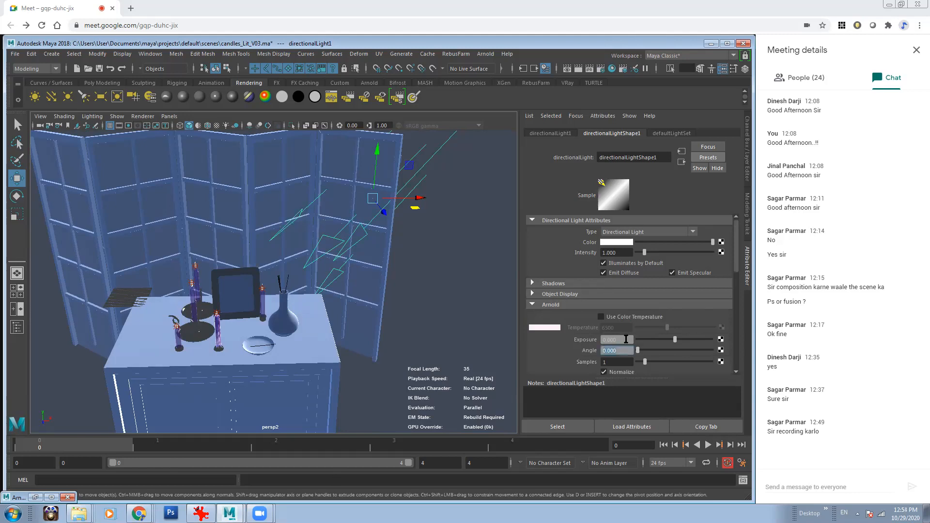
click(614, 252)
text(5)
key(Return)
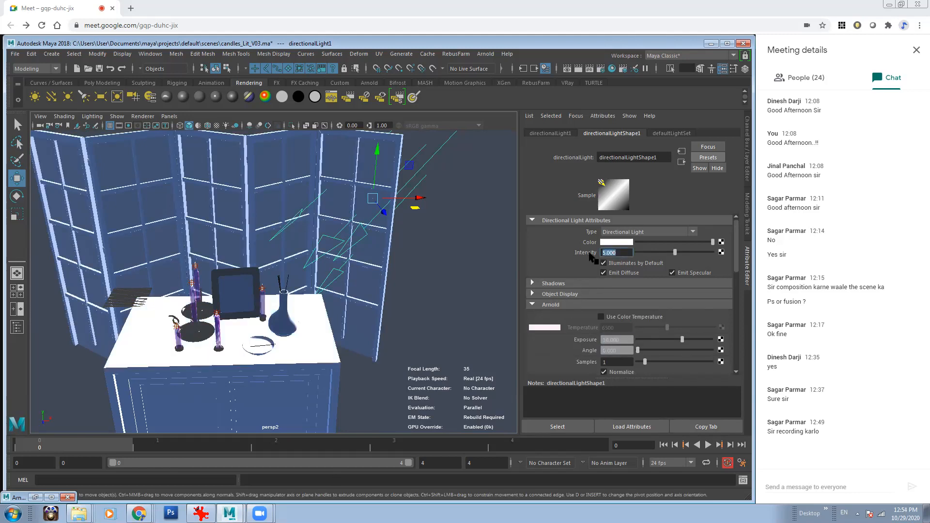
Set the directional light's color to a blue of hue 220.23, saturation 0.765 and value 1
click(618, 241)
drag(671, 262, 690, 266)
click(667, 264)
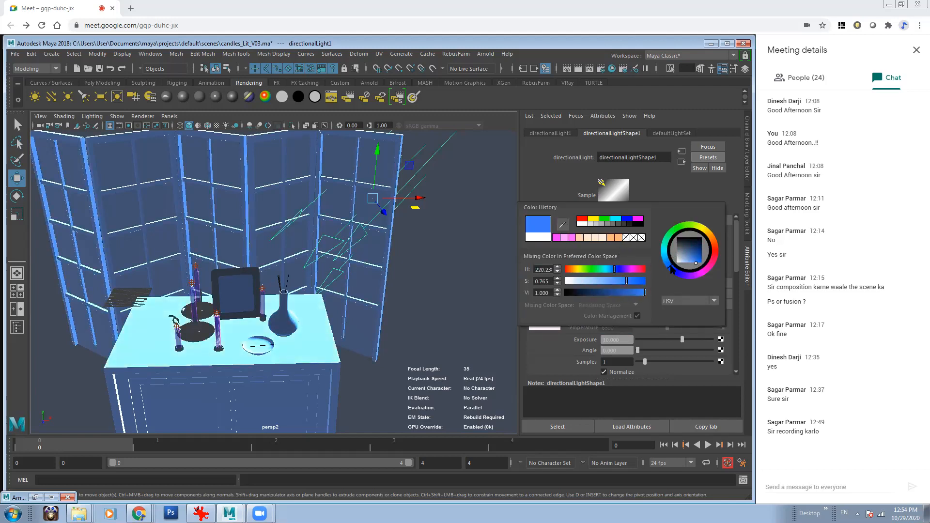
Store a snapshot of the existing Arnold render and render the scene again with the directional light
click(32, 496)
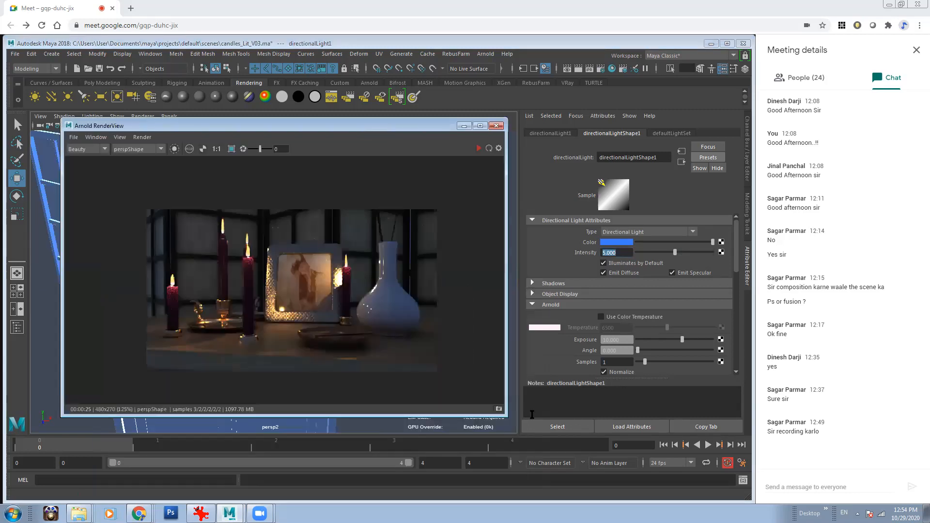
click(499, 409)
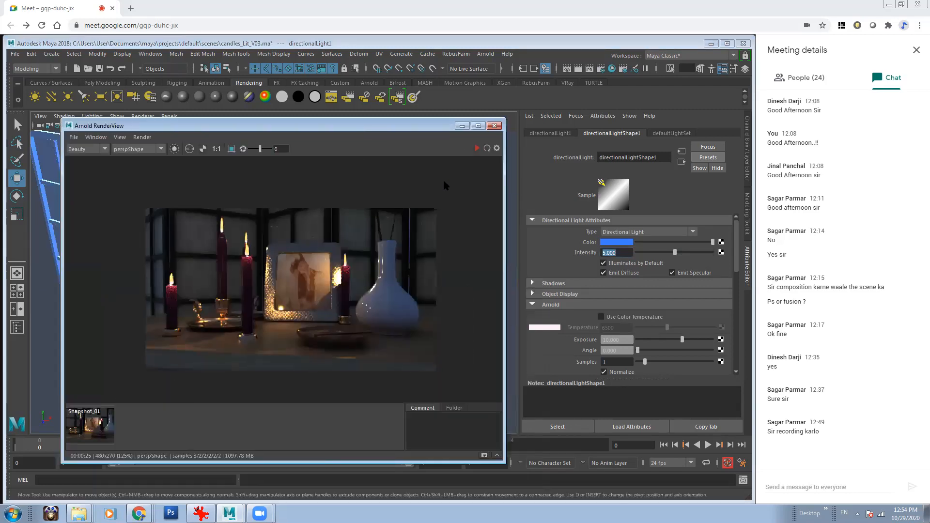
click(487, 149)
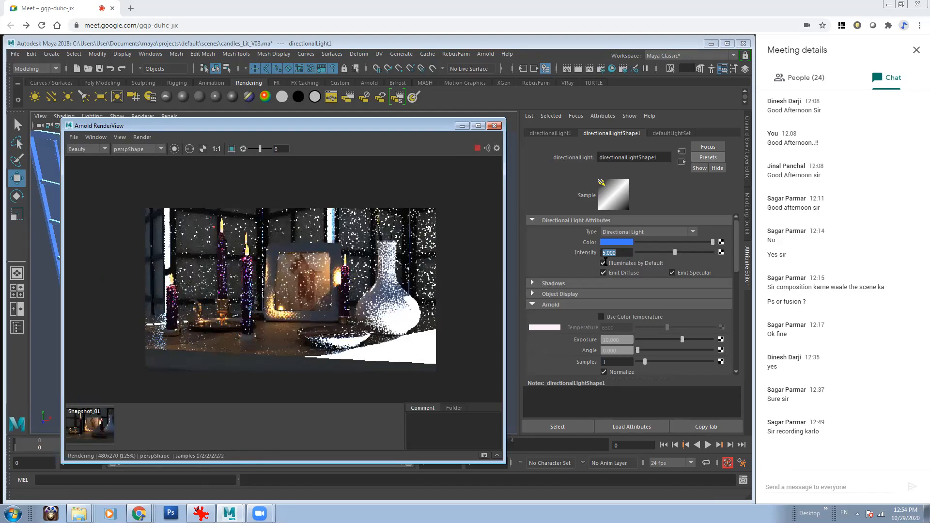
Lower the directional light's exposure to 5, then stop the test render and minimize the render view
double_click(618, 340)
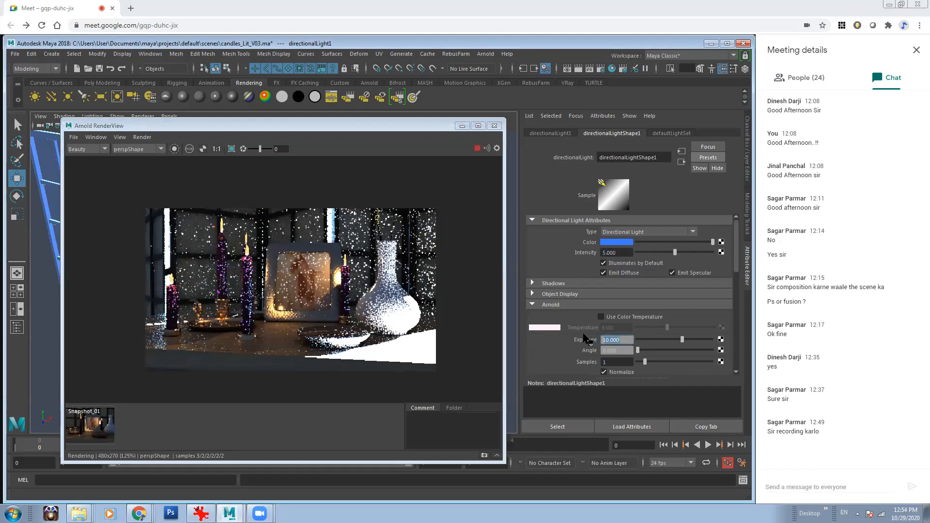
text(5)
key(Return)
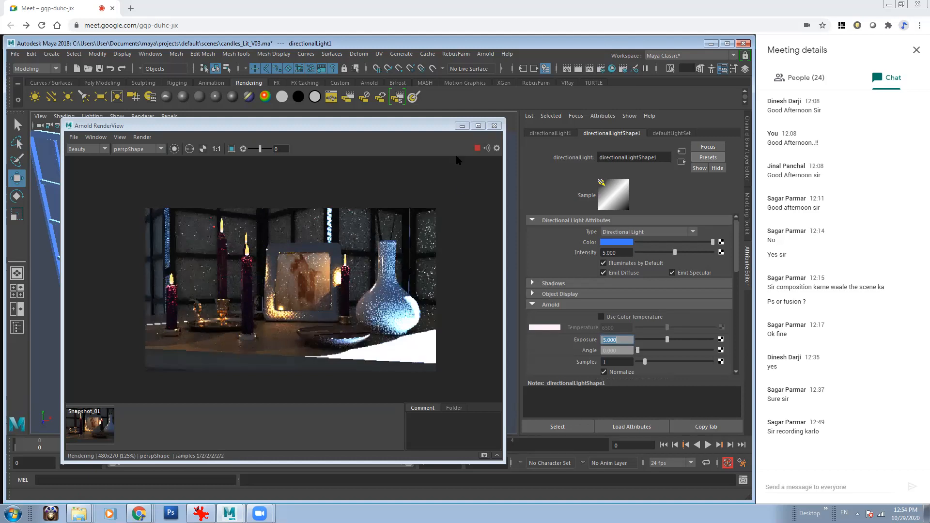
click(478, 148)
click(462, 126)
Check the object names of the folding screen's panels, its frame and the desk by selecting each one
click(303, 170)
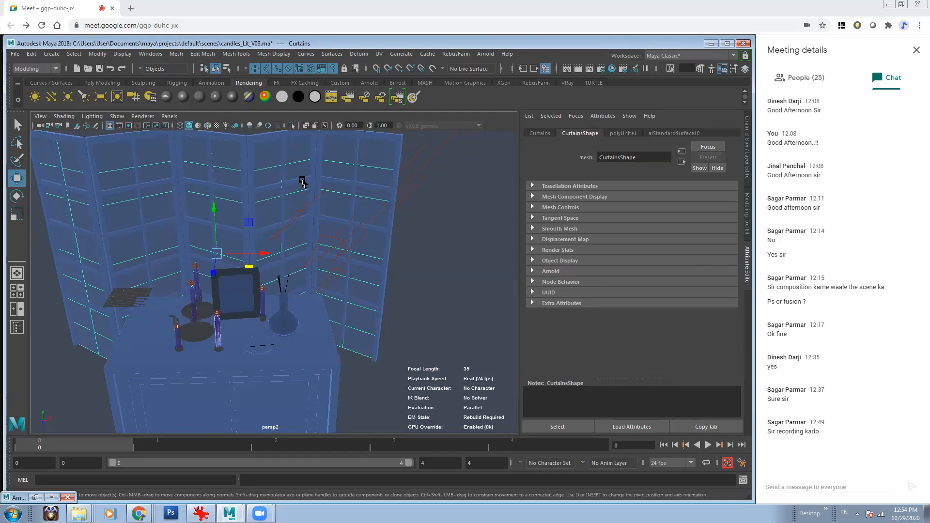
click(303, 181)
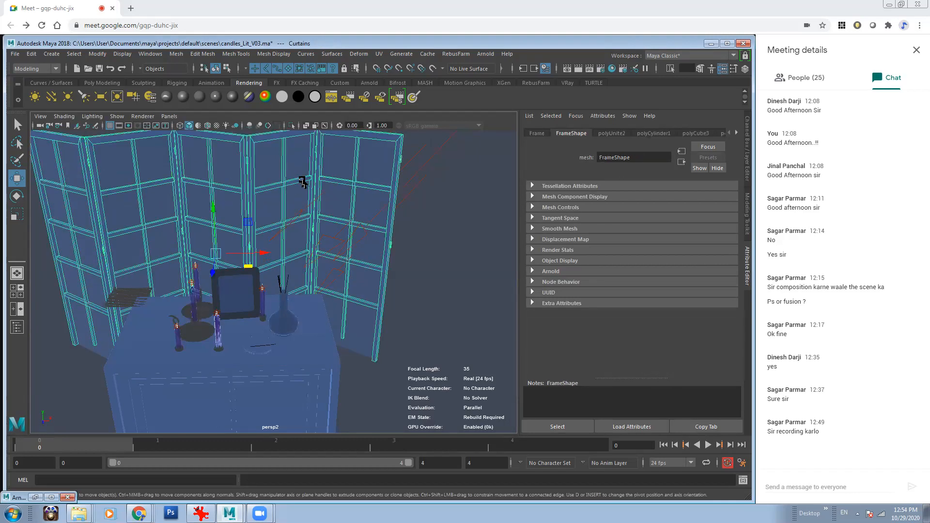
click(301, 374)
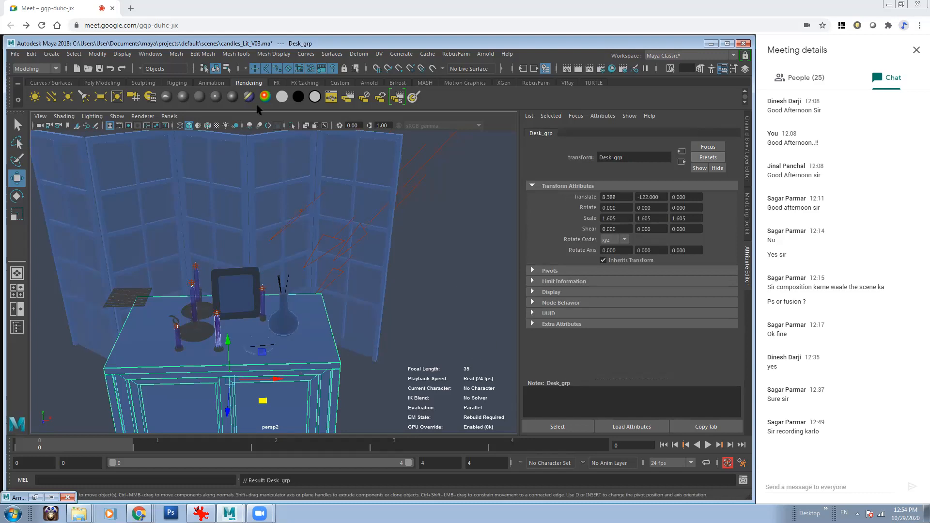
Select the directional light and open light-centric light linking from the Rendering menu set
click(425, 166)
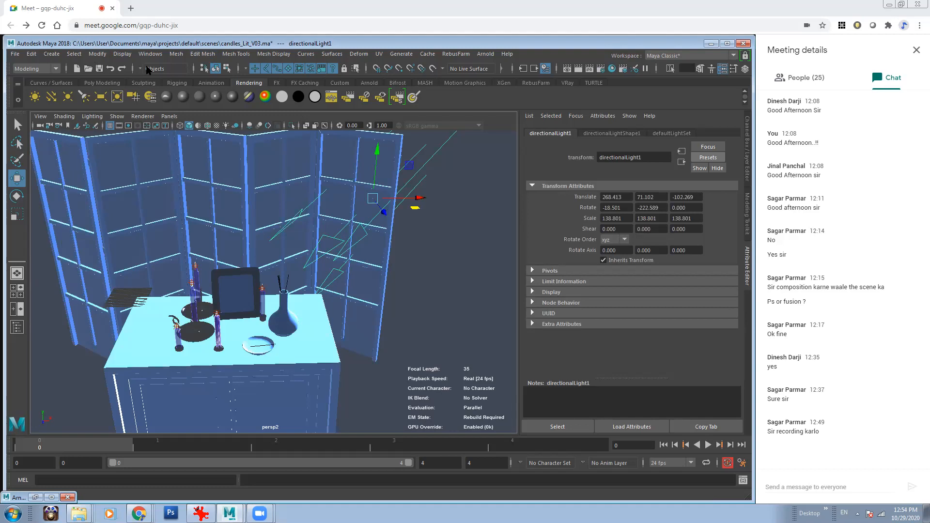
click(38, 69)
click(44, 121)
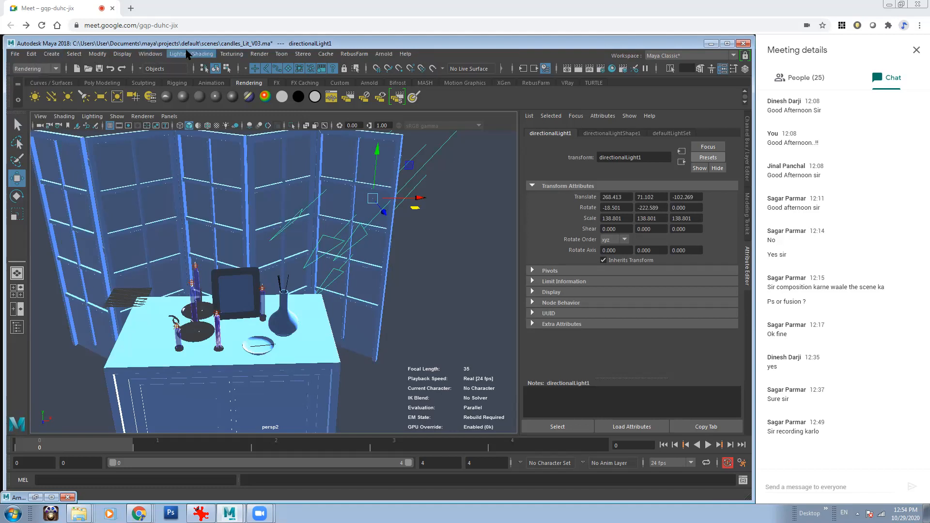
click(191, 54)
mouse_move(339, 142)
click(395, 150)
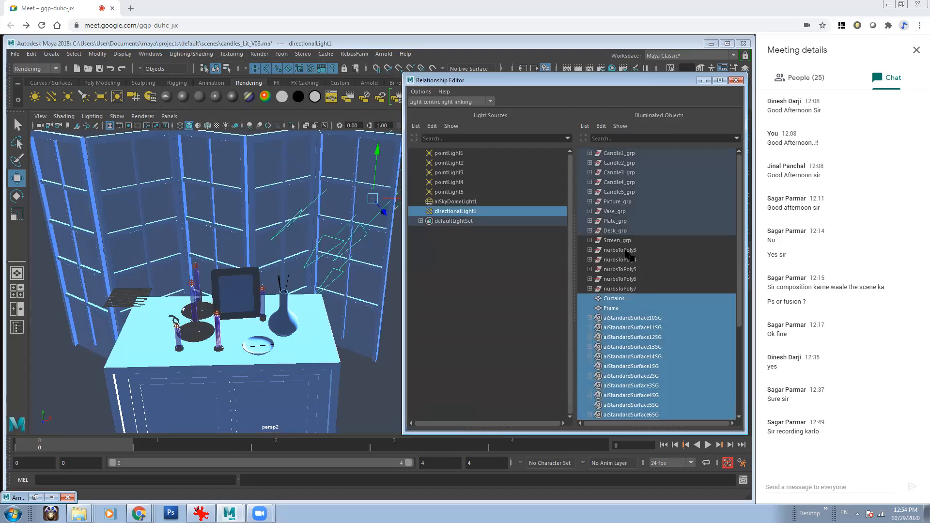
Unlink Curtains, Frame and Desk_grp from directionalLight1 and minimize the Relationship Editor
click(620, 301)
click(622, 307)
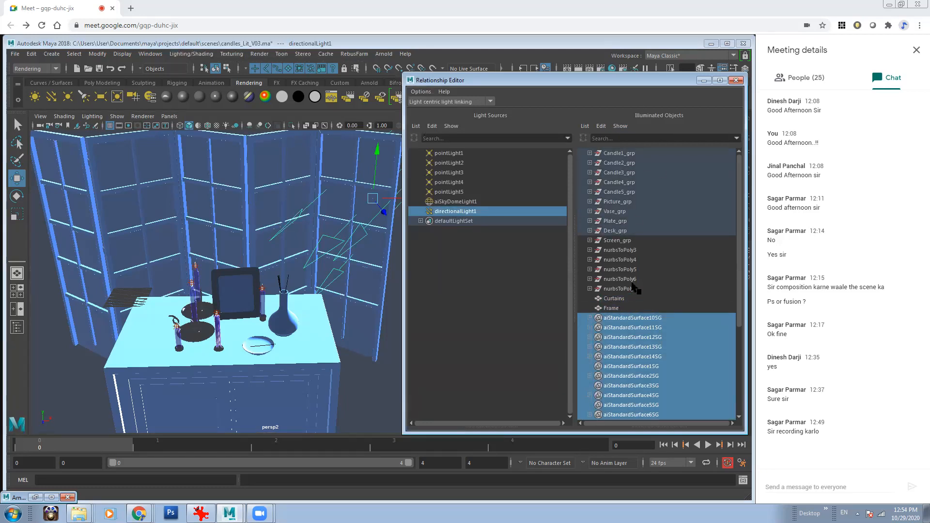
click(620, 231)
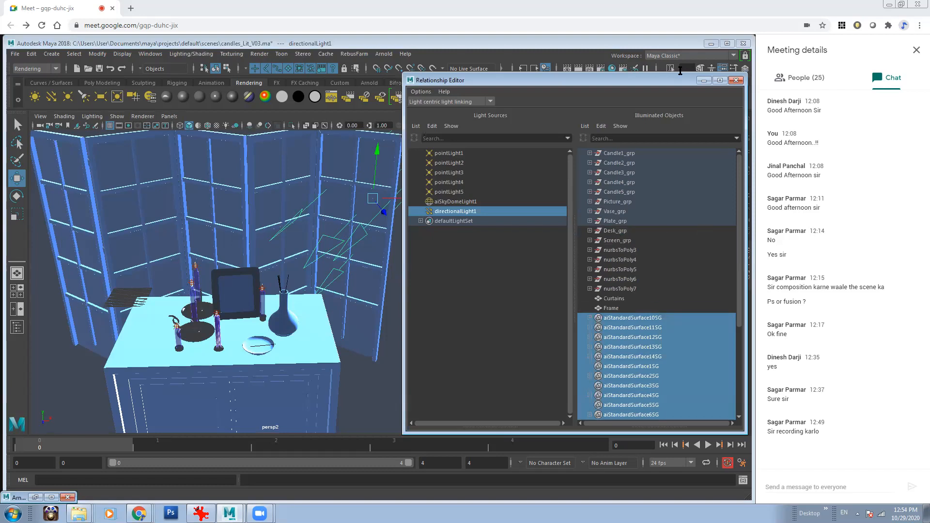
click(703, 80)
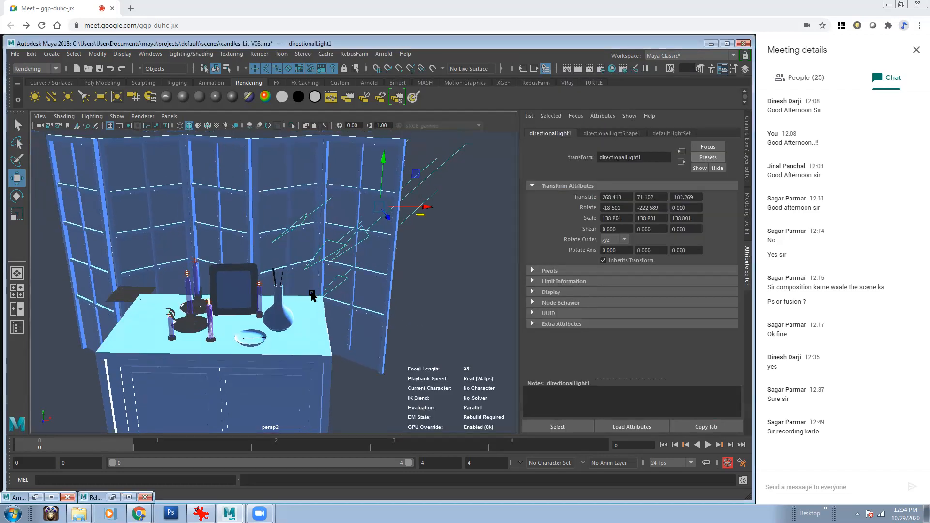
Restore the render view, place it beside the directional light's shape attributes, and set the light's intensity to 2
click(35, 497)
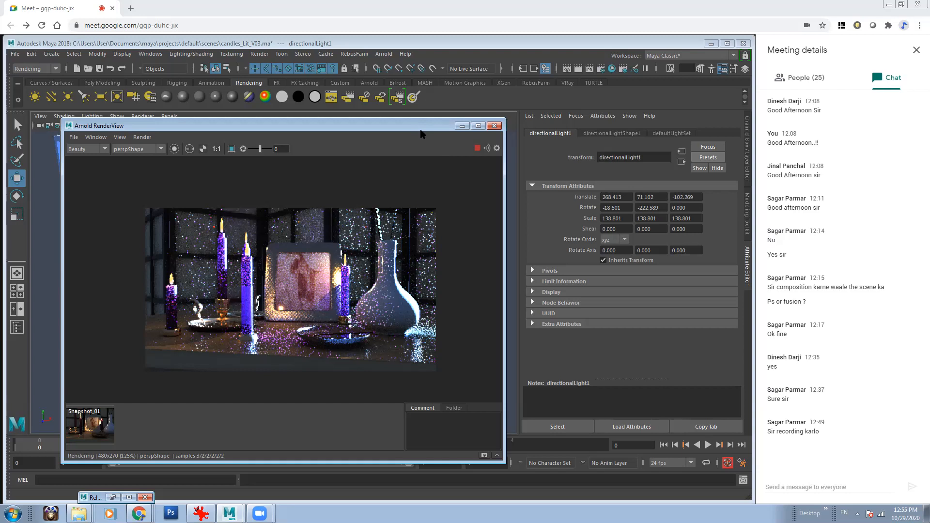
drag(421, 133, 423, 174)
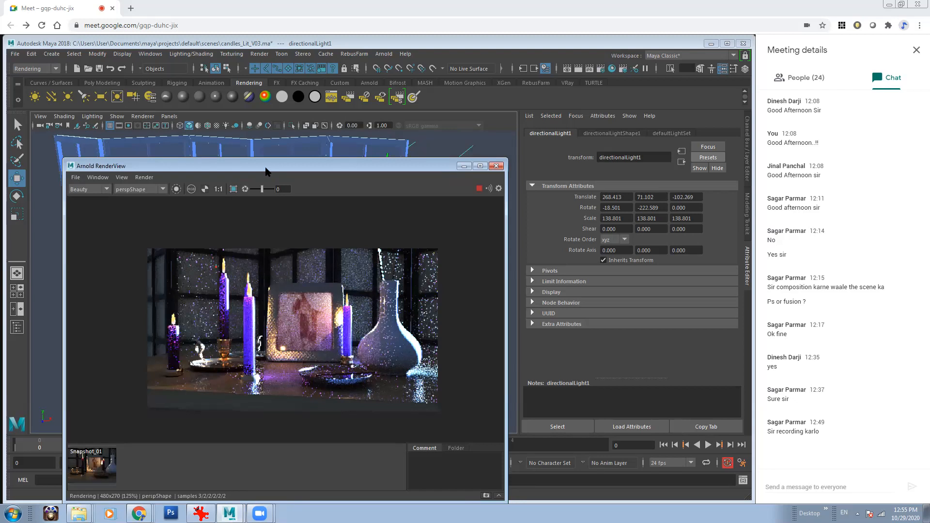
drag(266, 172, 209, 173)
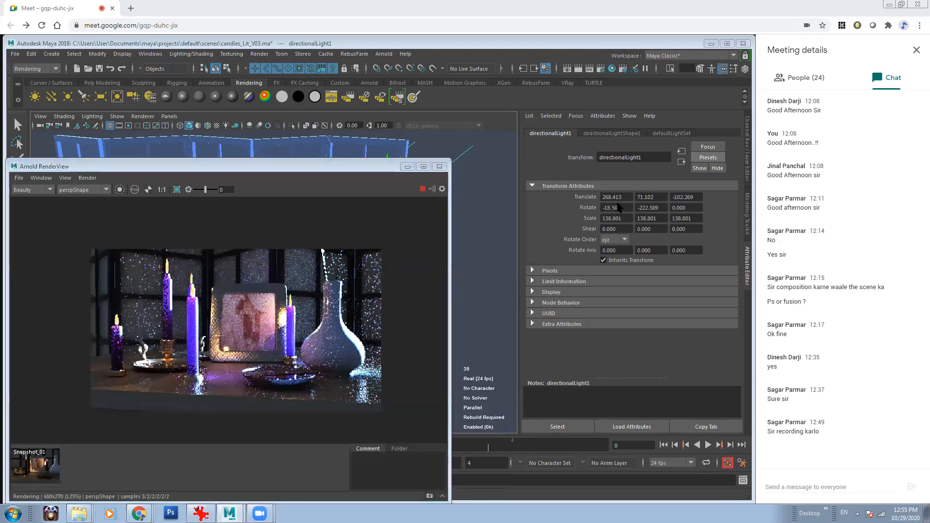
click(606, 134)
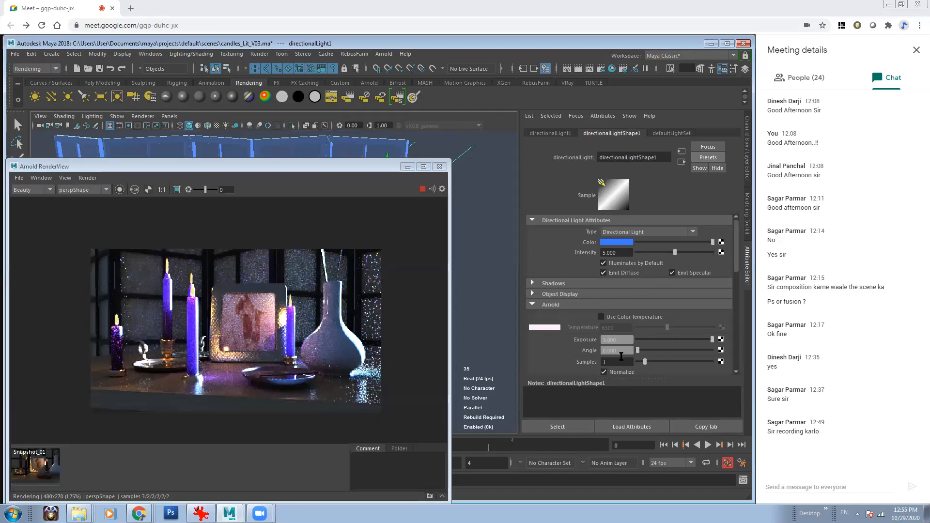
drag(618, 252, 585, 252)
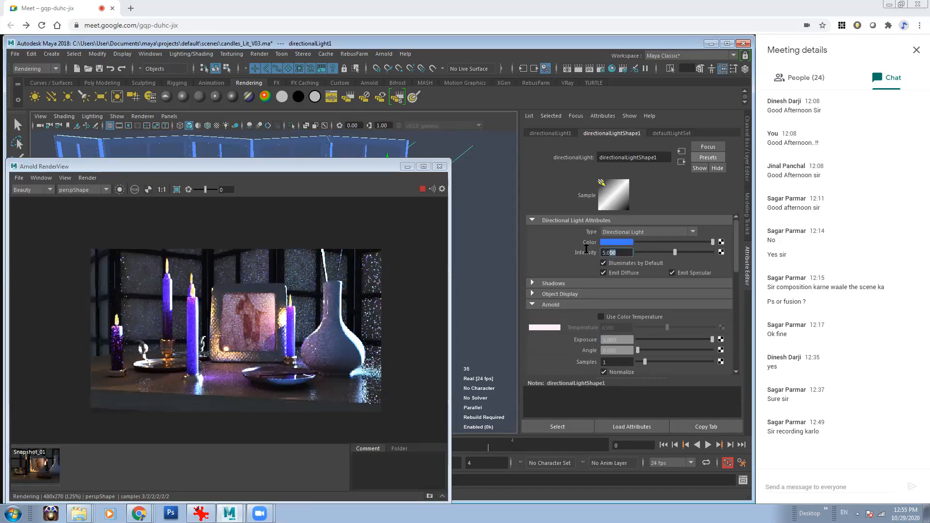
text(2)
key(Return)
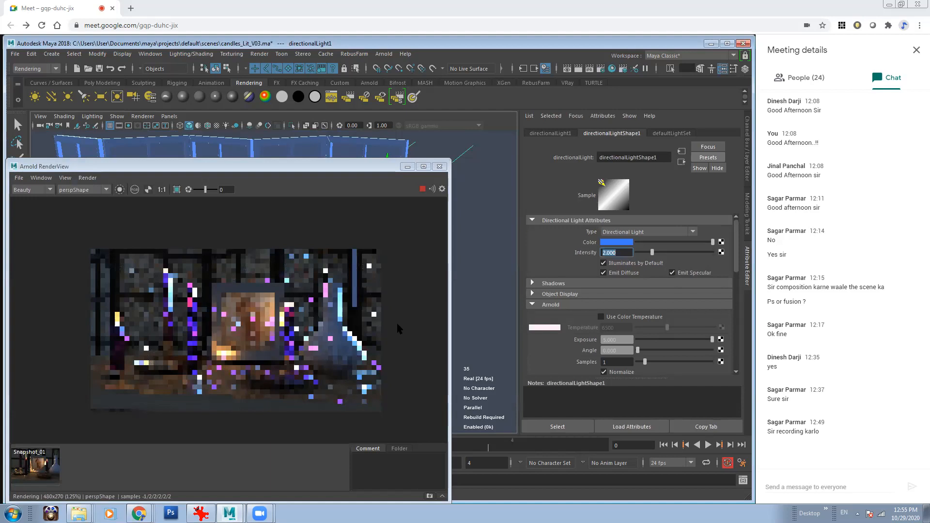
Set the directional light's exposure to 2 as a test and raise it to 3
drag(625, 341, 593, 341)
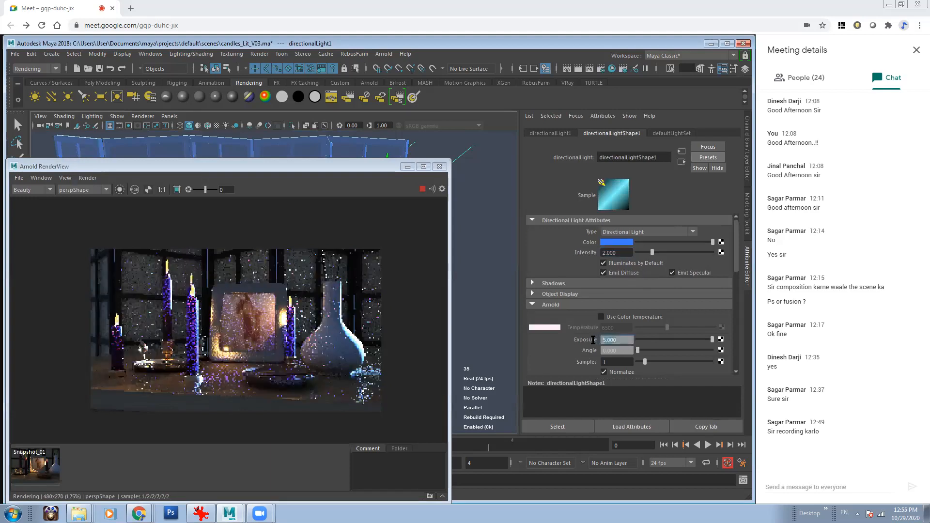
text(2)
key(Return)
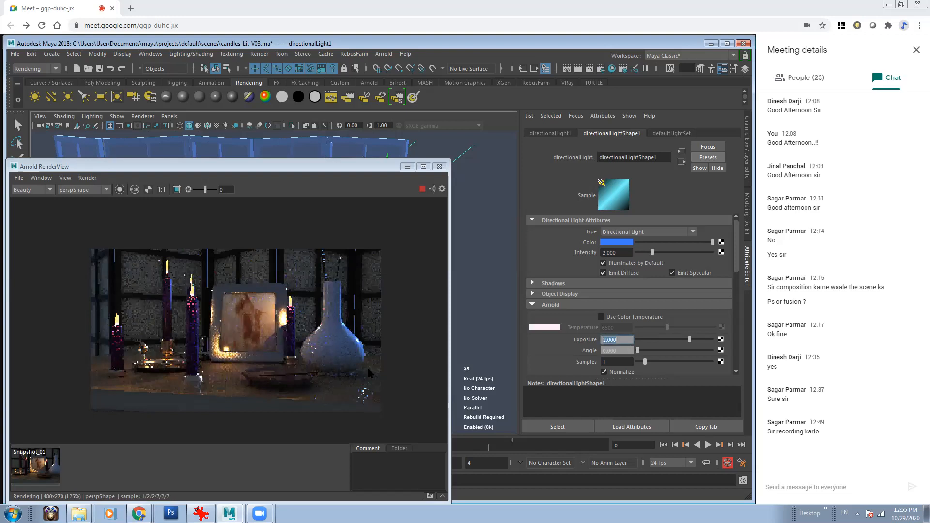
text(3)
key(Return)
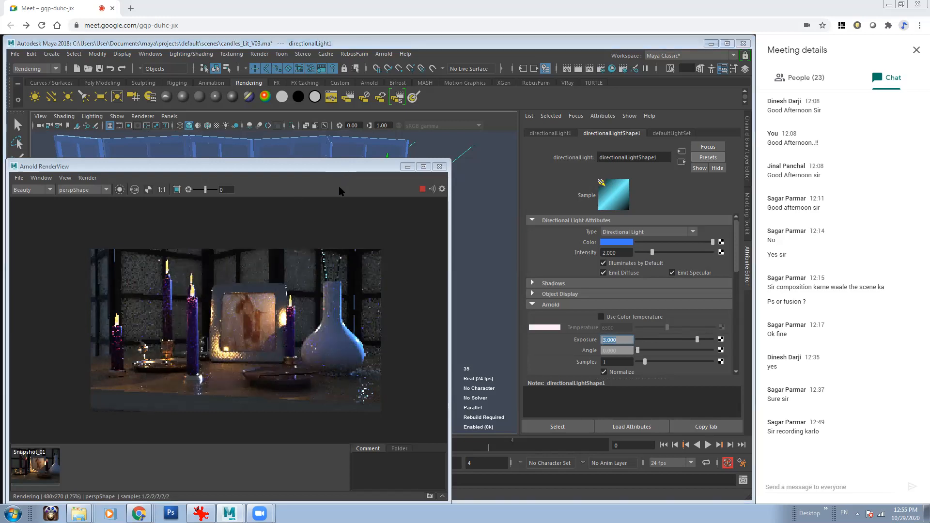
Shrink the Arnold RenderView window and move it aside to uncover the directional light in the viewport
drag(337, 170, 341, 193)
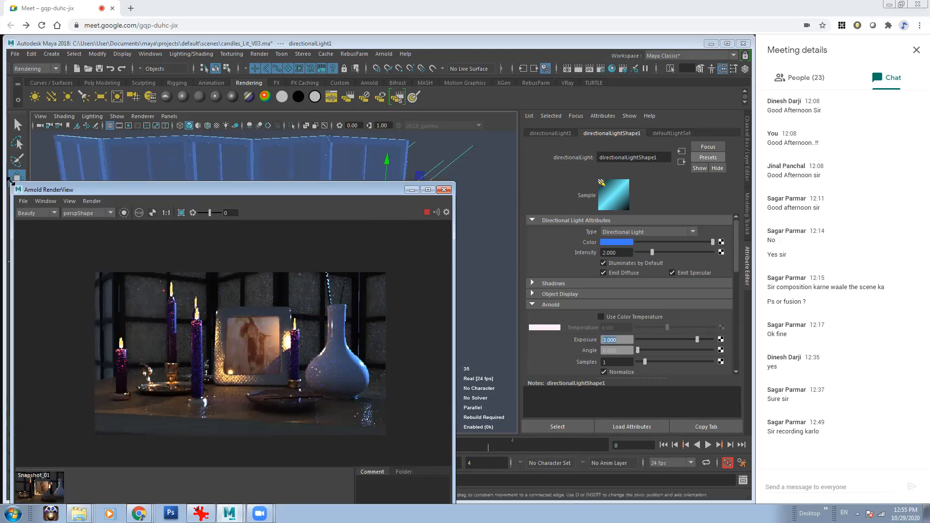
drag(11, 183, 88, 219)
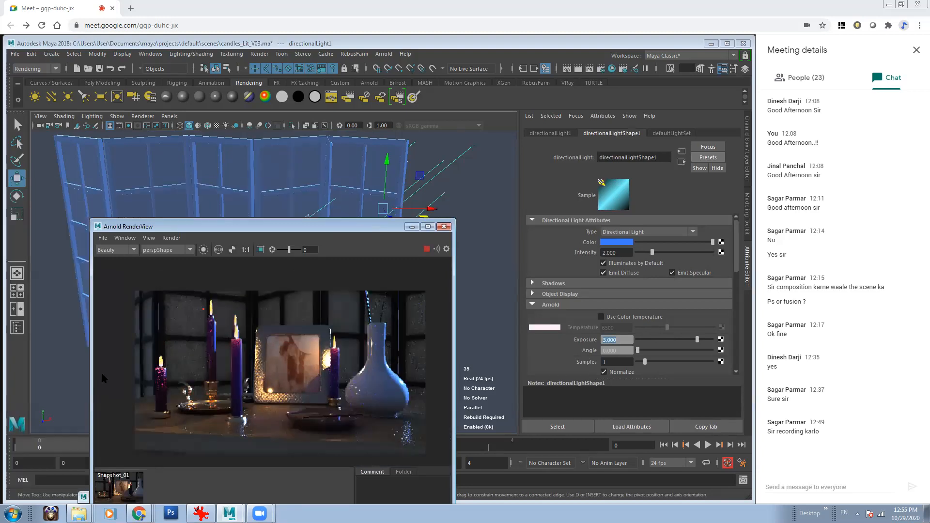
drag(333, 229, 228, 190)
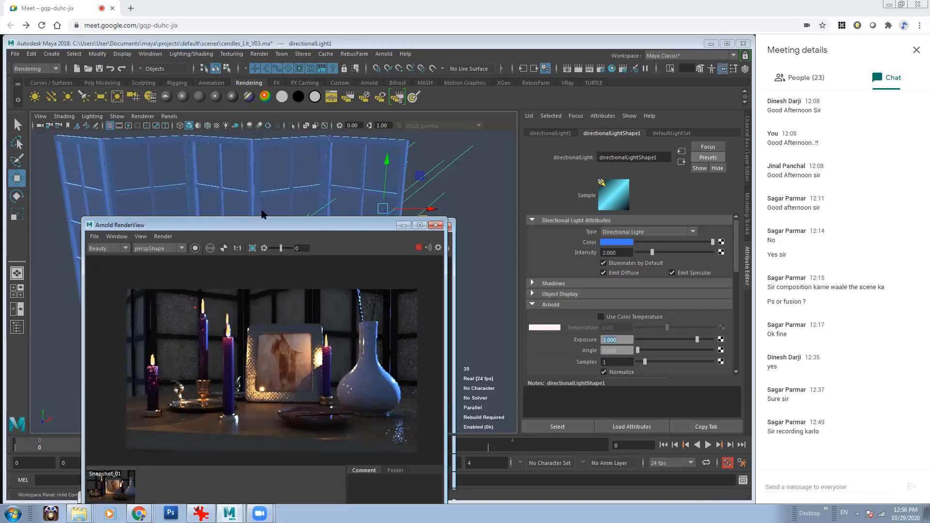
drag(363, 238, 294, 214)
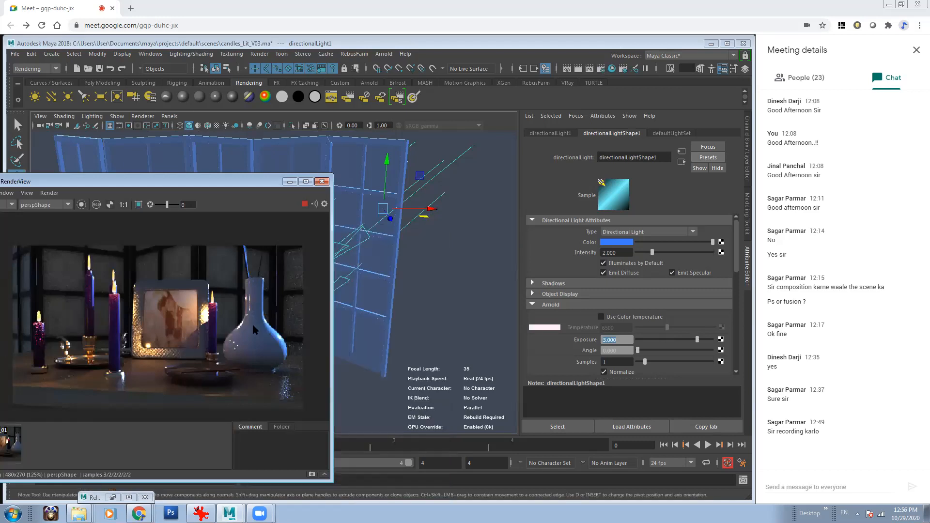
scroll(193, 328, down, 1)
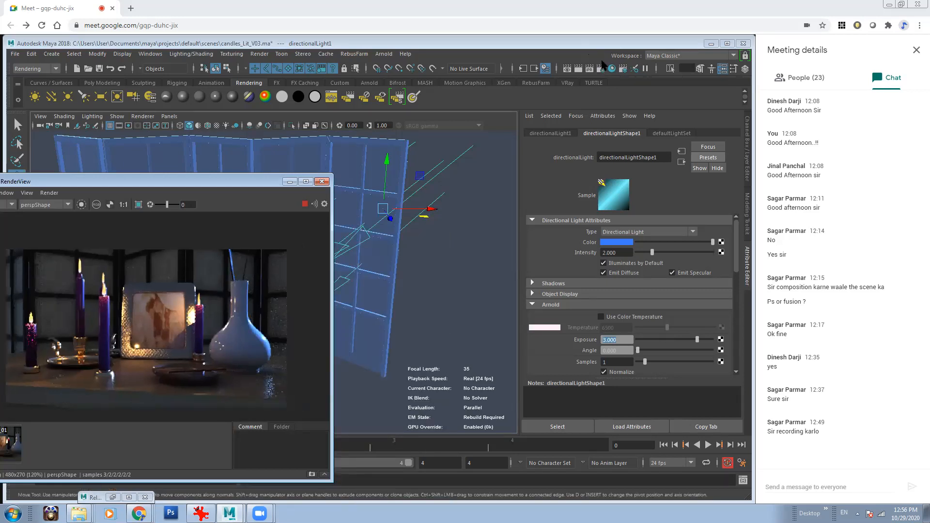
Lower the Arnold sampling in Render Settings to Camera (AA) -2, Diffuse, Specular, Transmission and SSS 1, and Volume Indirect 0
click(601, 69)
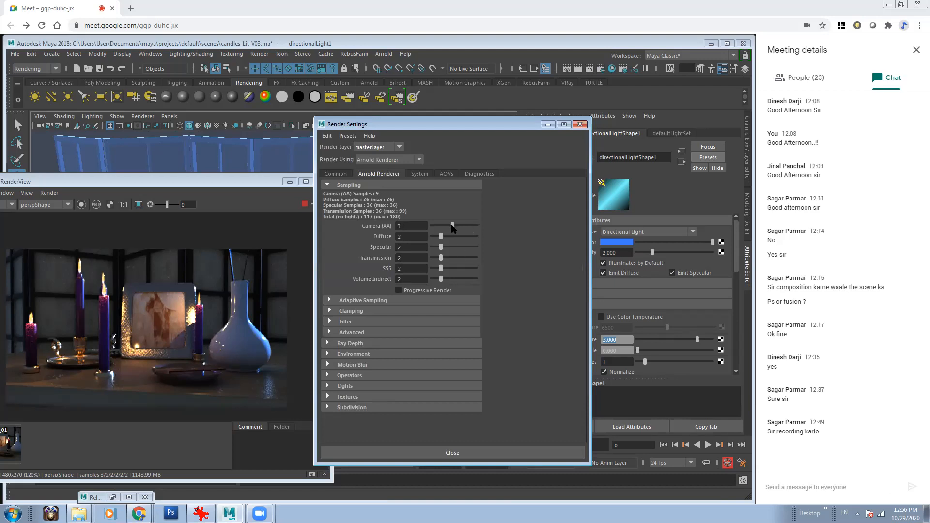
drag(443, 225, 441, 226)
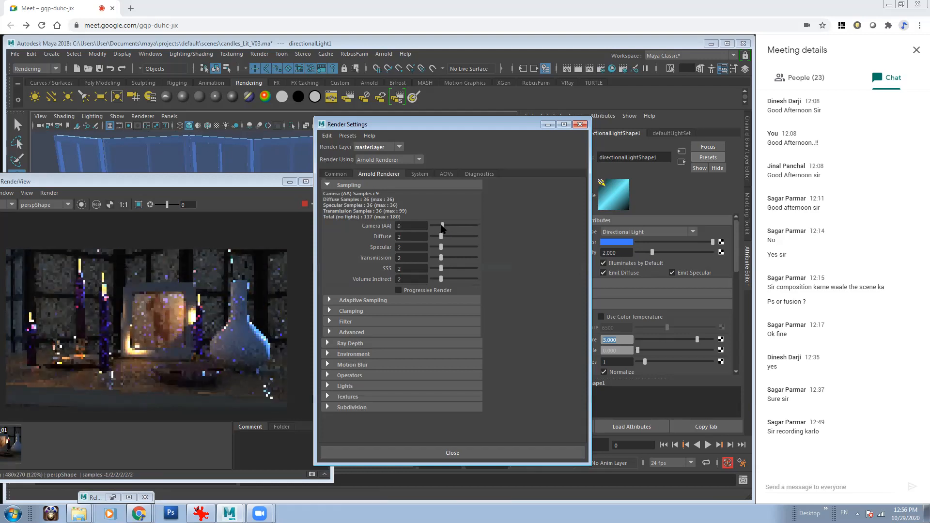
drag(442, 225, 432, 280)
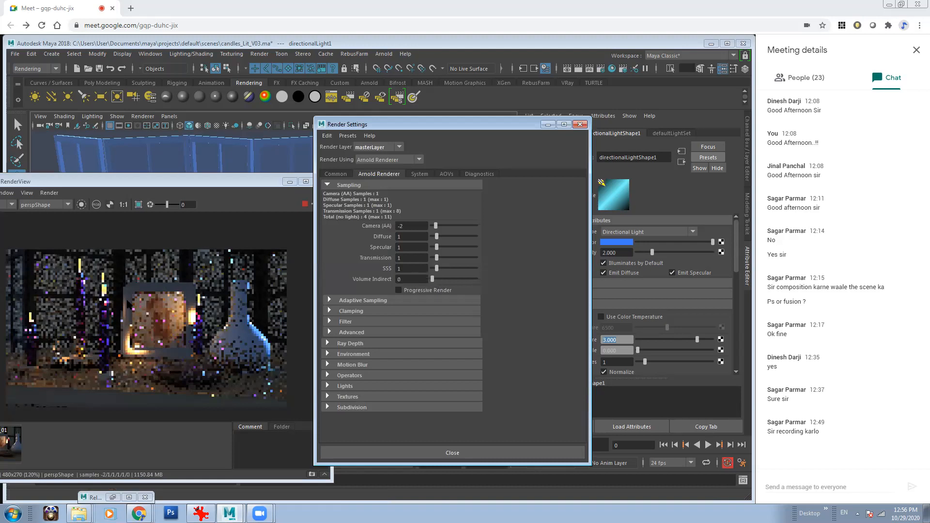
Arrange the render view and Render Settings windows on opposite sides of the viewport so the directional light is accessible
drag(197, 187, 366, 186)
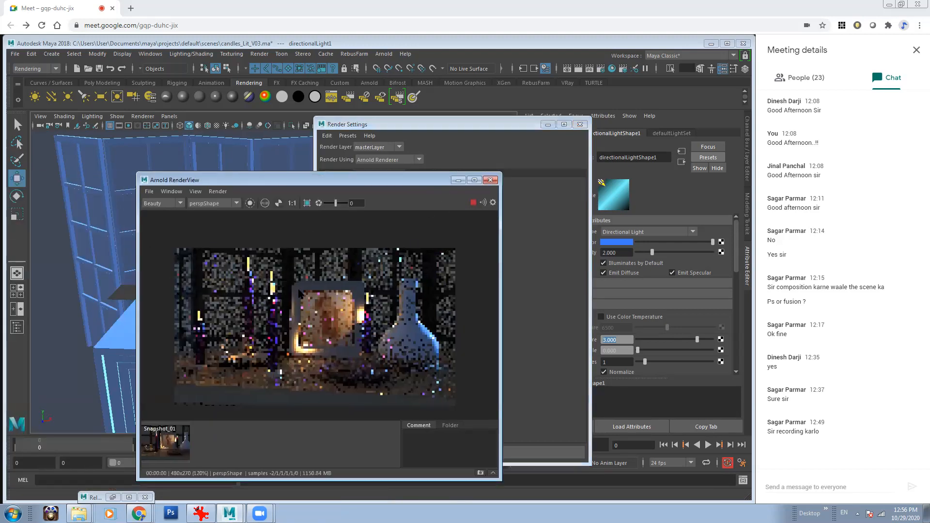
drag(531, 127, 617, 135)
drag(366, 187, 186, 185)
drag(492, 131, 579, 142)
Rotate the directional light in the viewport, trying Camera (AA) at -1 and returning it to -2
mouse_move(436, 251)
alt+mouse_down()
mouse_move(432, 242)
mouse_move(440, 258)
mouse_move(427, 257)
mouse_move(437, 258)
alt+mouse_up()
key(e)
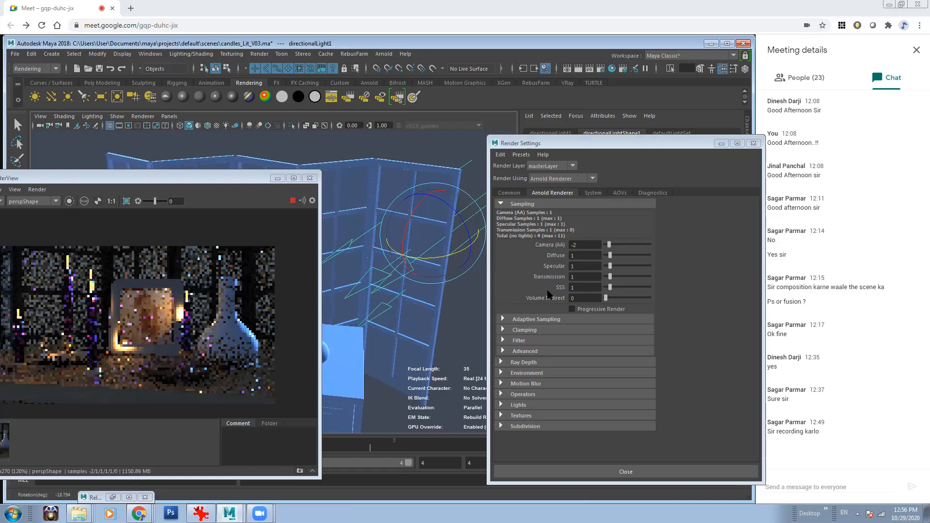
drag(609, 246, 613, 246)
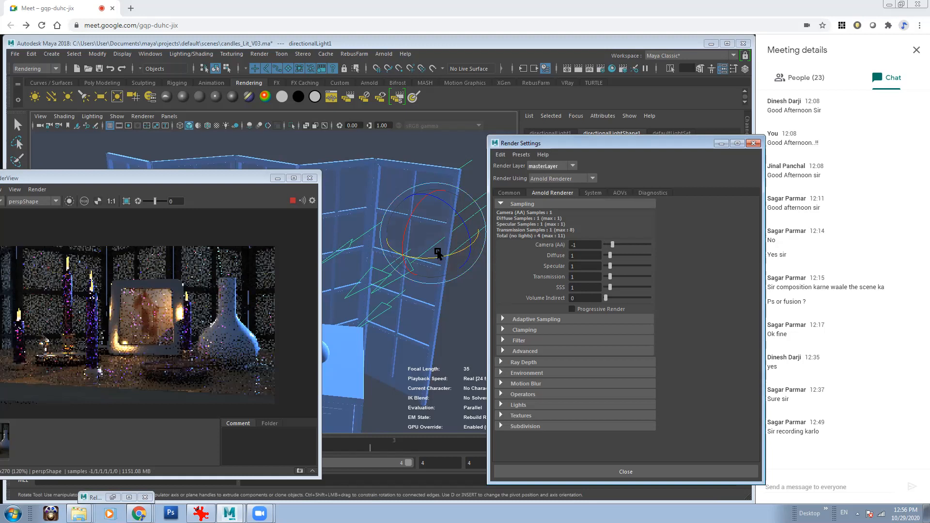
drag(434, 256, 415, 255)
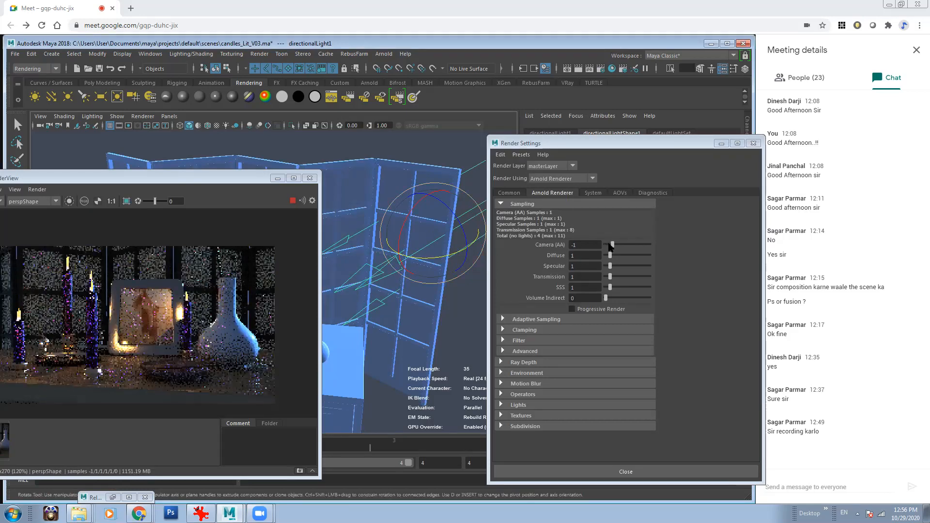
drag(612, 246, 609, 246)
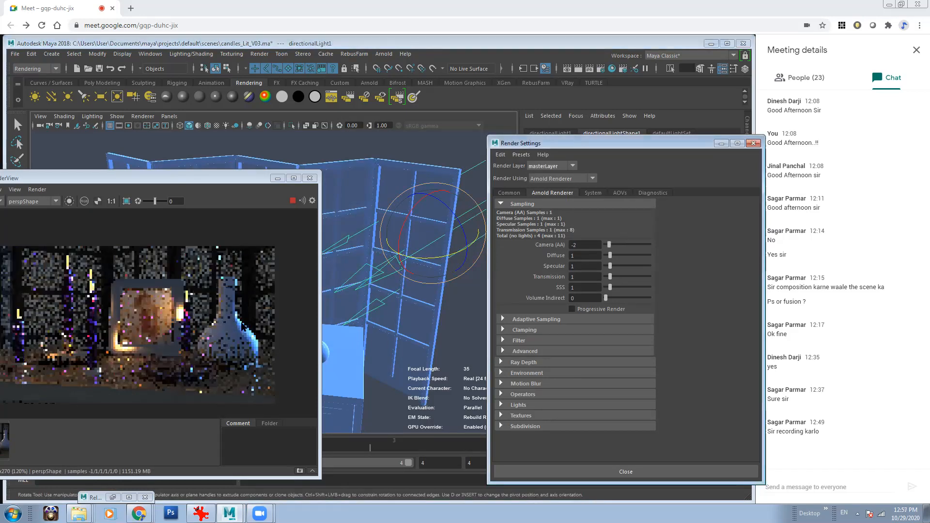
Refine the directional light's angle by rotating it around its axes, checking the effect in the render view
alt+drag(406, 291, 383, 247)
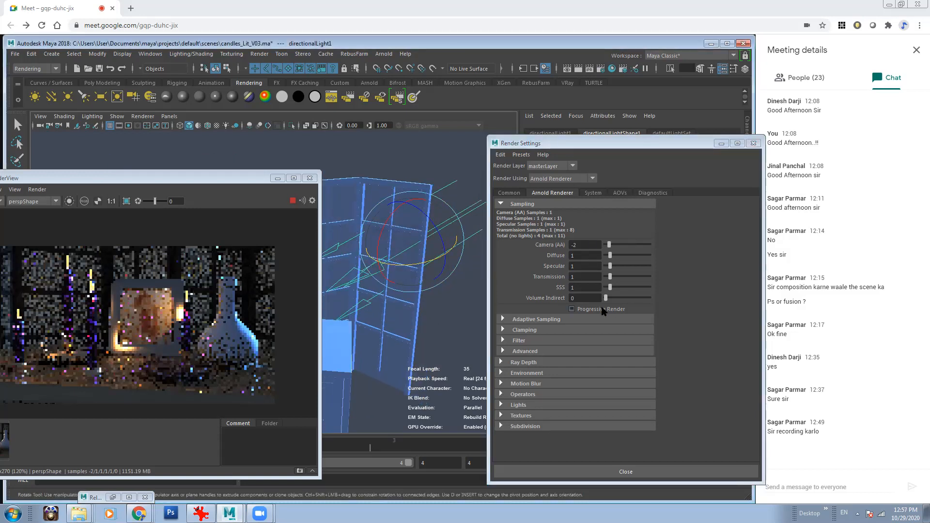
drag(207, 181, 238, 181)
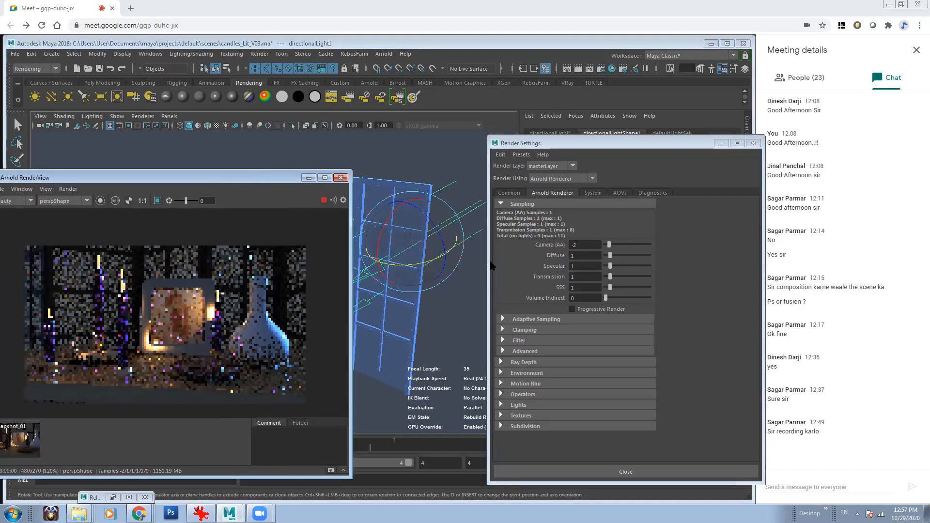
mouse_move(420, 264)
mouse_down()
mouse_move(420, 222)
mouse_move(381, 228)
mouse_move(389, 219)
mouse_move(388, 241)
mouse_move(436, 266)
mouse_move(415, 265)
mouse_up()
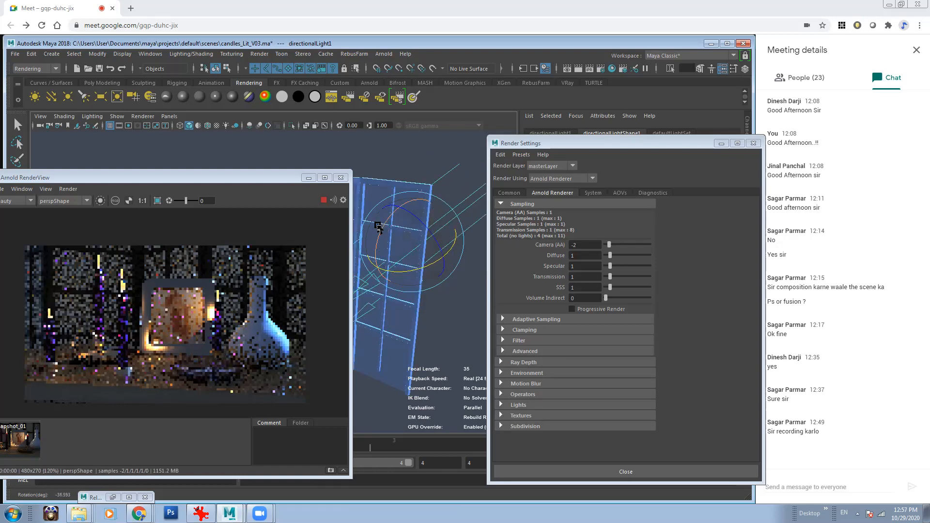
drag(382, 229, 391, 224)
drag(405, 265, 384, 232)
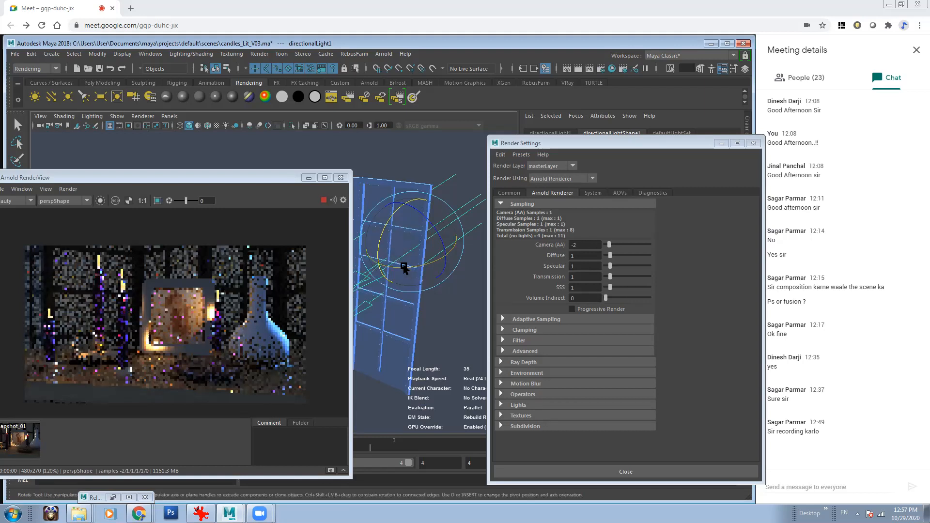
drag(409, 264, 401, 265)
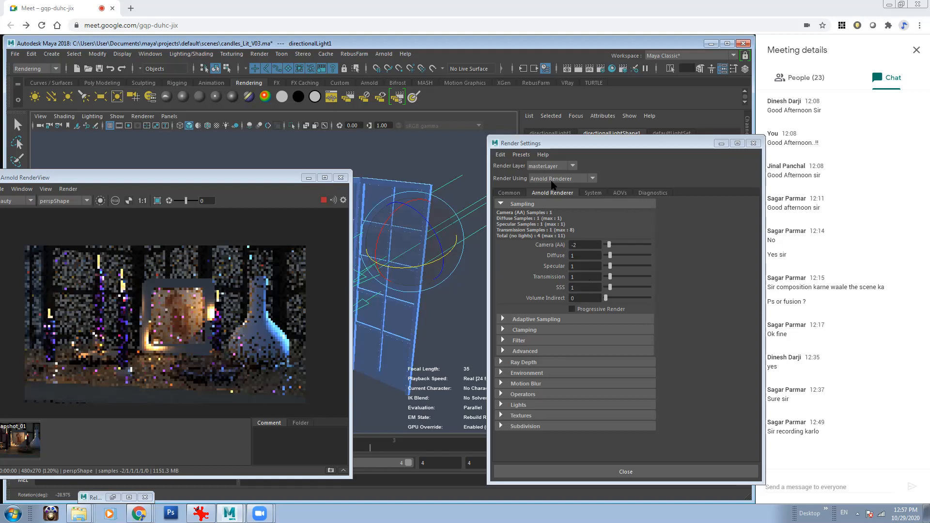
Narrow the Render Settings window and limit rendering to a crop region around the vase's bright blue edge
drag(591, 144, 521, 144)
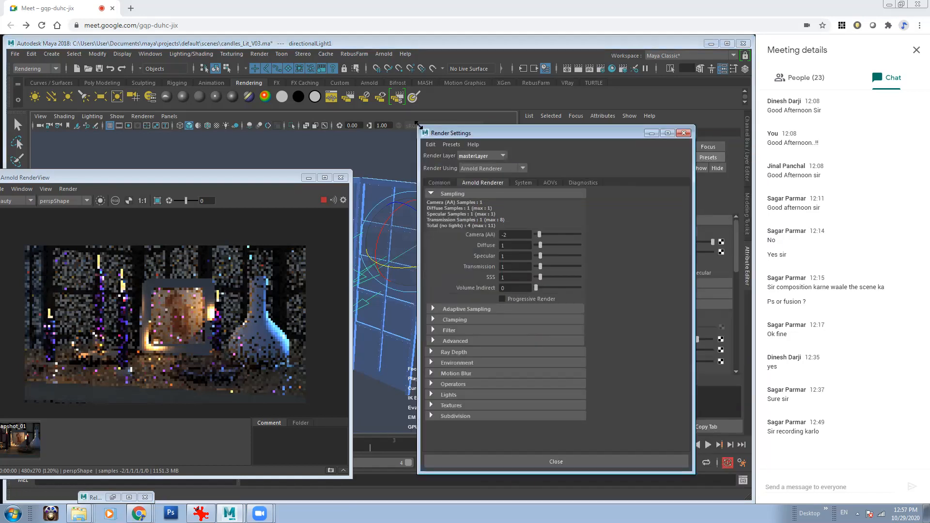
drag(418, 128, 460, 121)
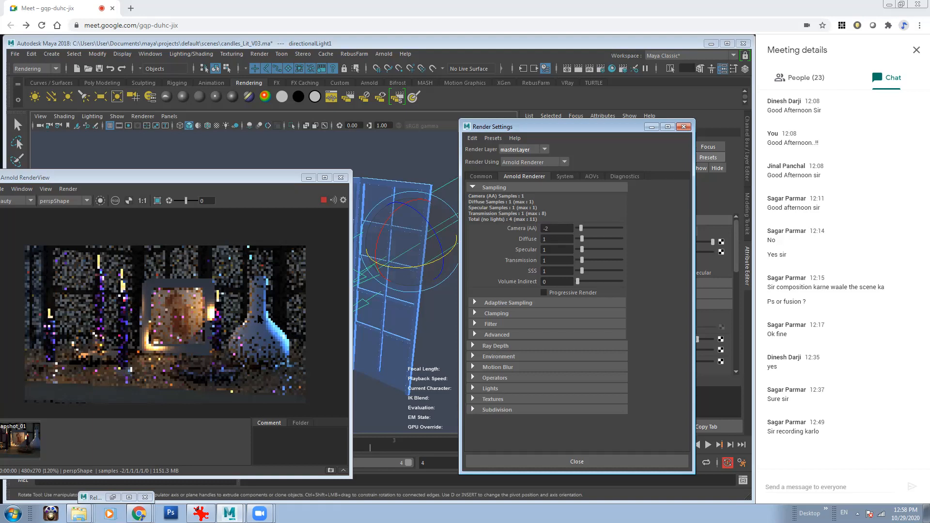
scroll(259, 320, up, 5)
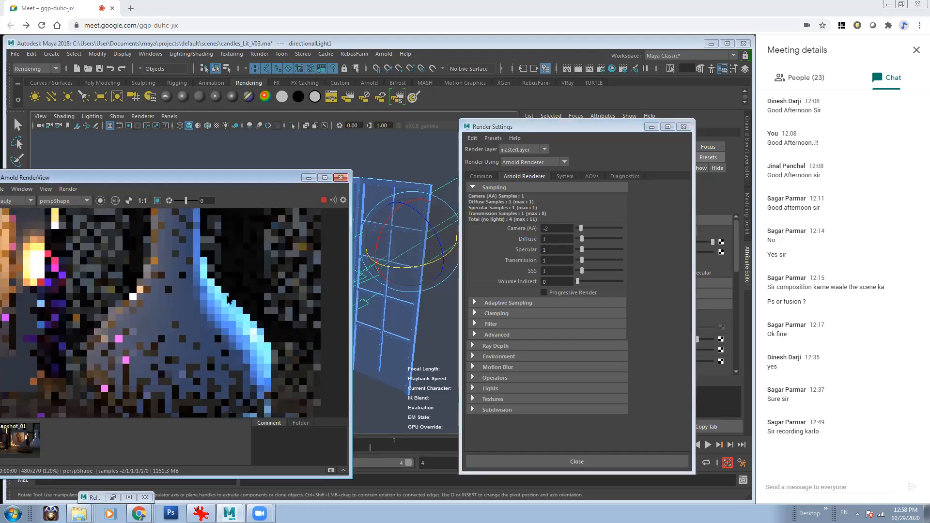
scroll(228, 299, up, 2)
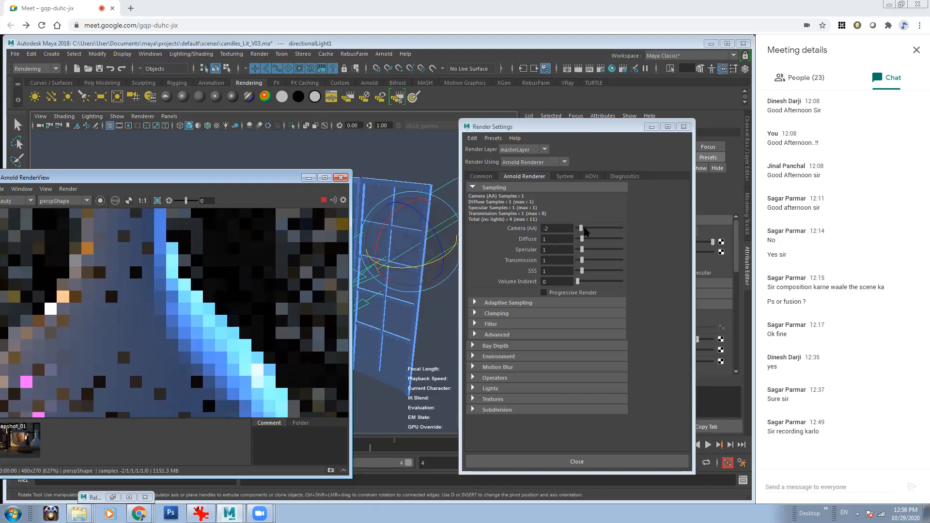
click(157, 200)
drag(154, 260, 264, 375)
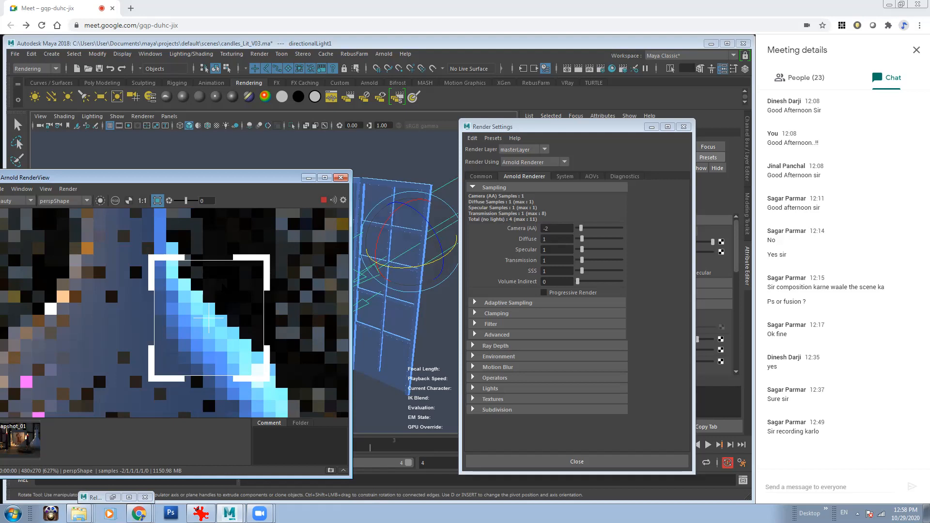
Raise Camera (AA) to 3 and on to 6 to compare the smoothness of the vase edge in the cropped render
drag(580, 229, 599, 231)
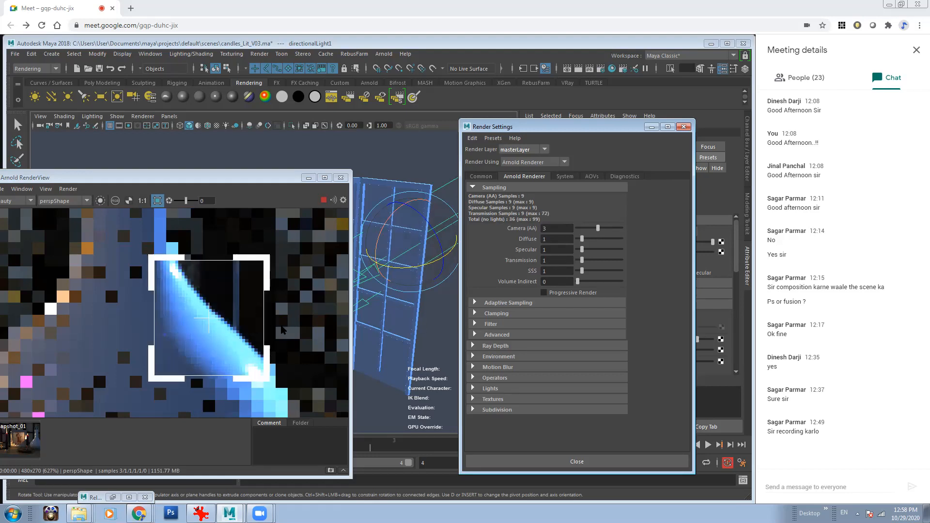
drag(599, 228, 608, 228)
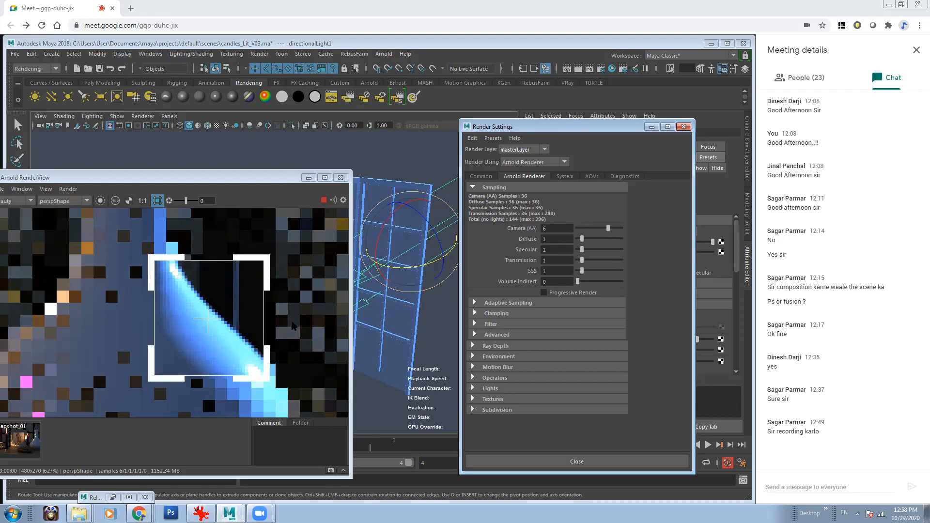
scroll(293, 325, down, 5)
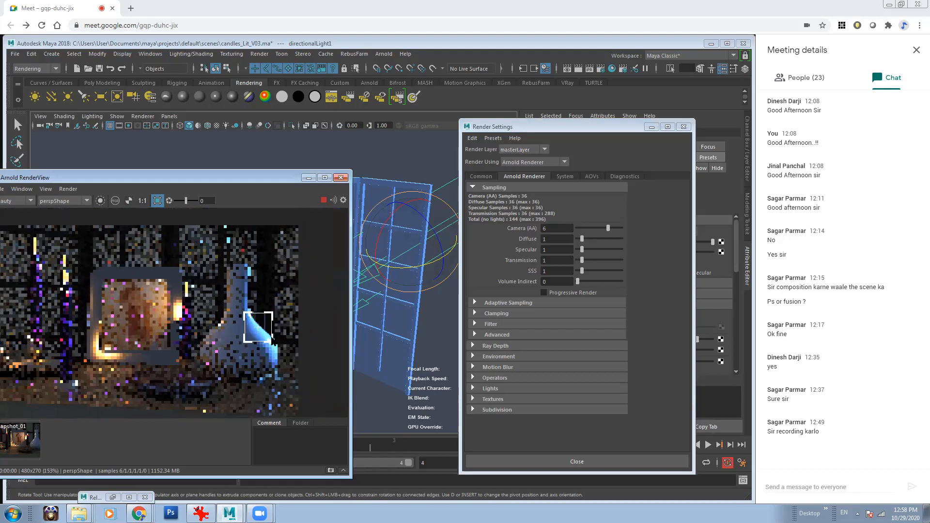
Lower Camera (AA) to -2, try 0 to compare the vase edge in the cropped render, and return it to -2
drag(608, 228, 581, 232)
scroll(157, 335, up, 4)
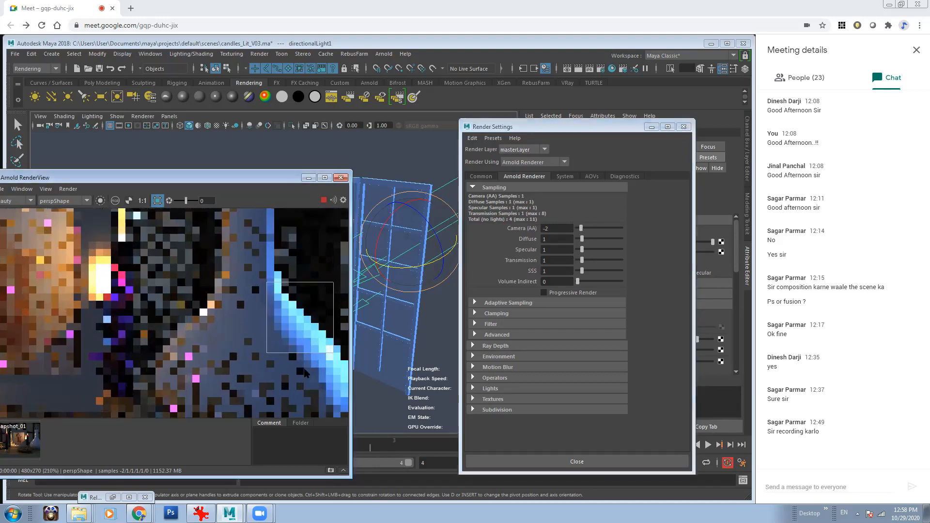
scroll(182, 340, up, 1)
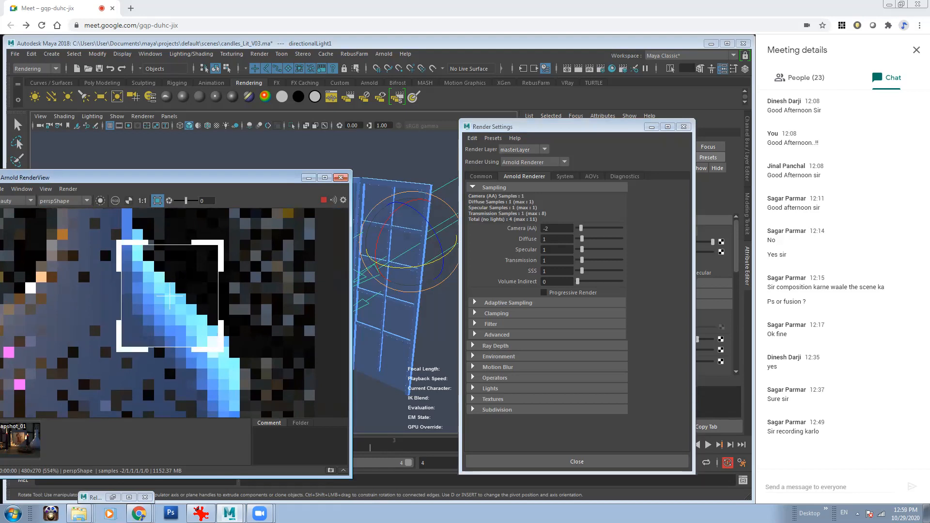
scroll(175, 313, down, 1)
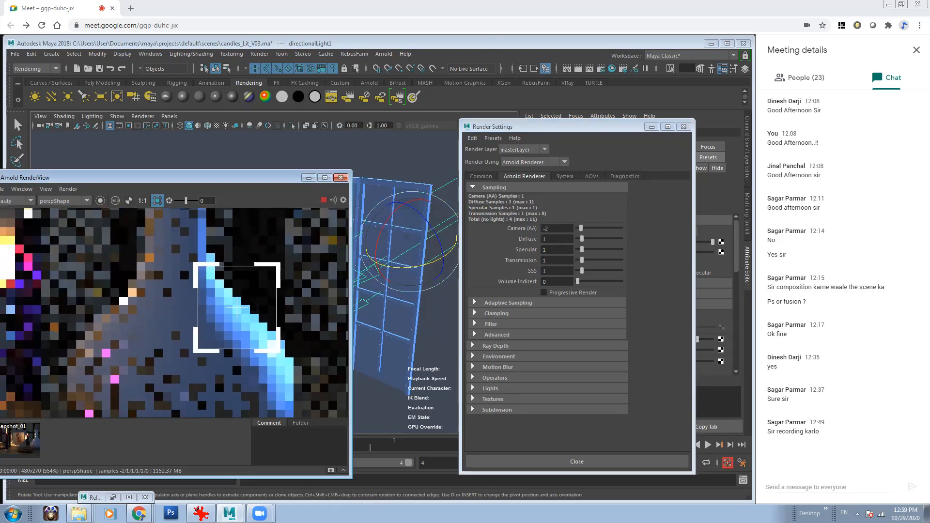
drag(581, 229, 590, 232)
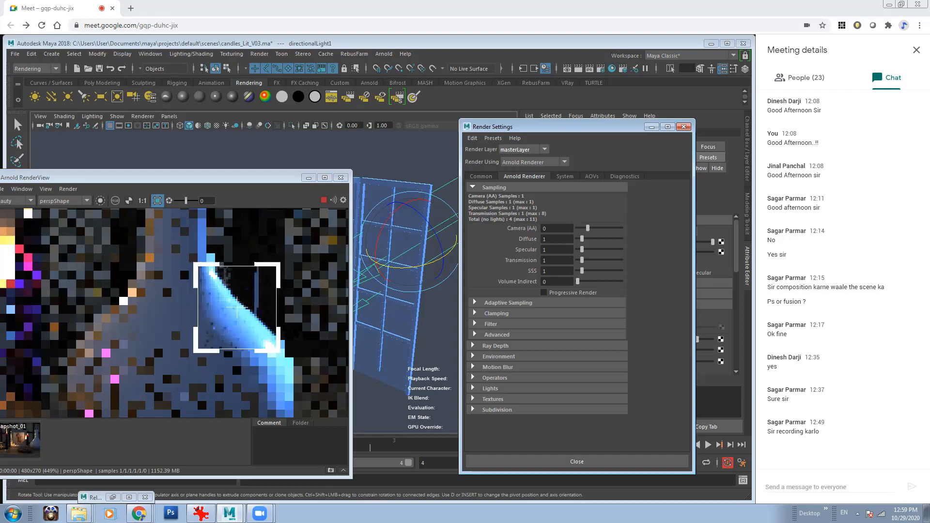
scroll(207, 299, down, 3)
drag(587, 228, 581, 228)
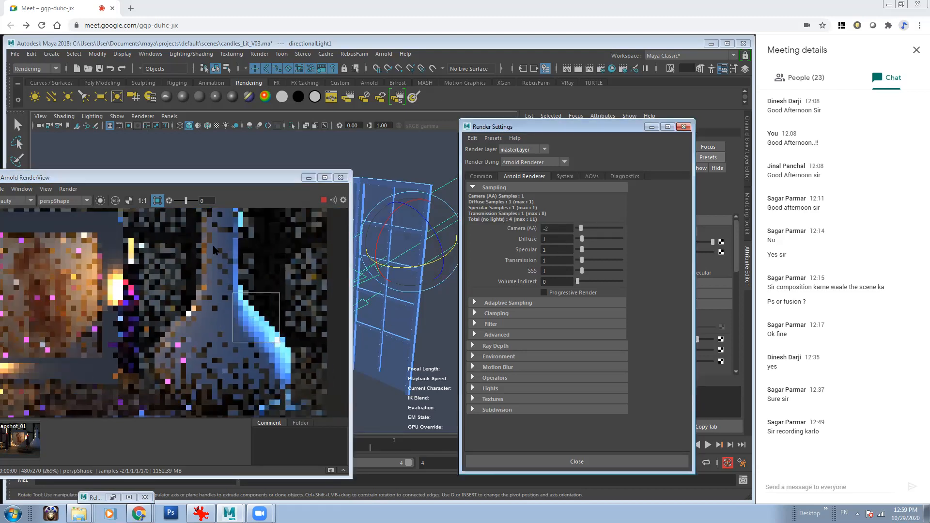
Set Camera (AA) to 1 and move the crop region from the vase onto the tabletop below the picture frame
scroll(233, 300, down, 1)
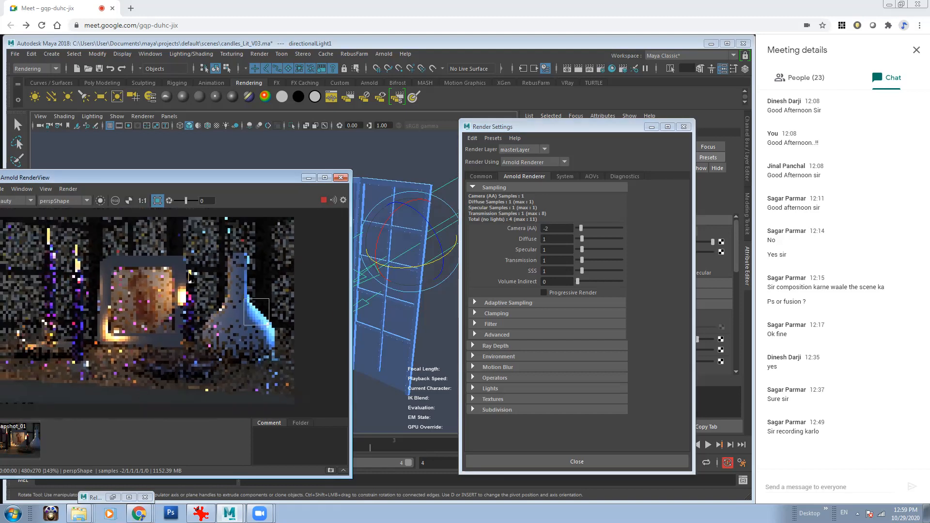
scroll(189, 276, up, 1)
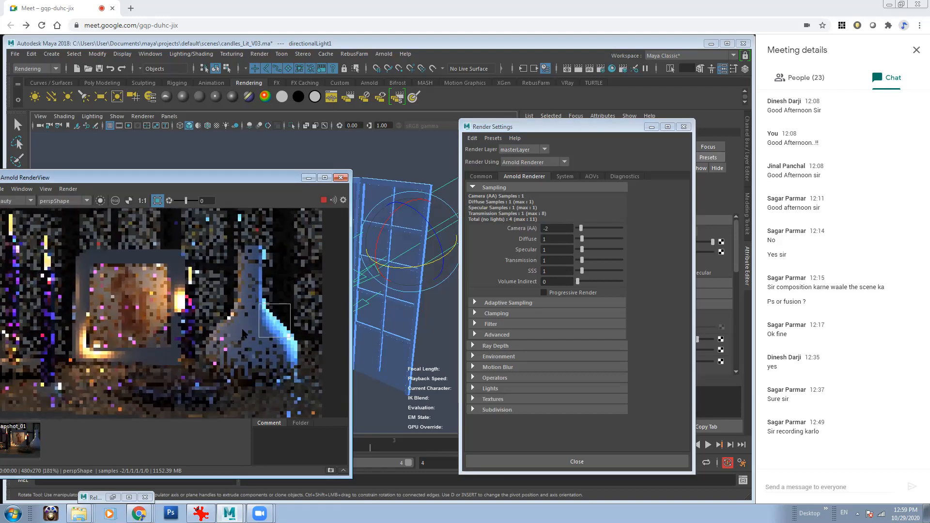
scroll(228, 329, down, 2)
middle_drag(229, 329, 268, 311)
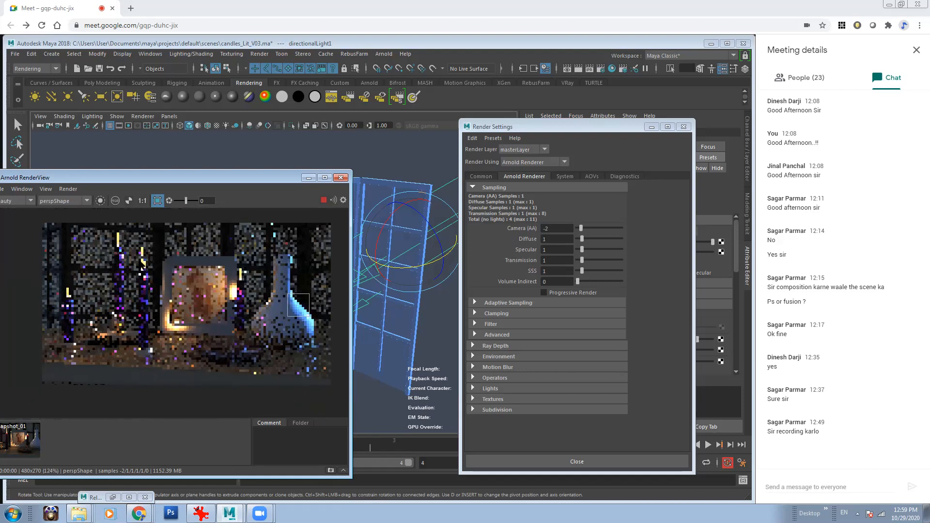
scroll(139, 327, up, 1)
scroll(133, 339, up, 1)
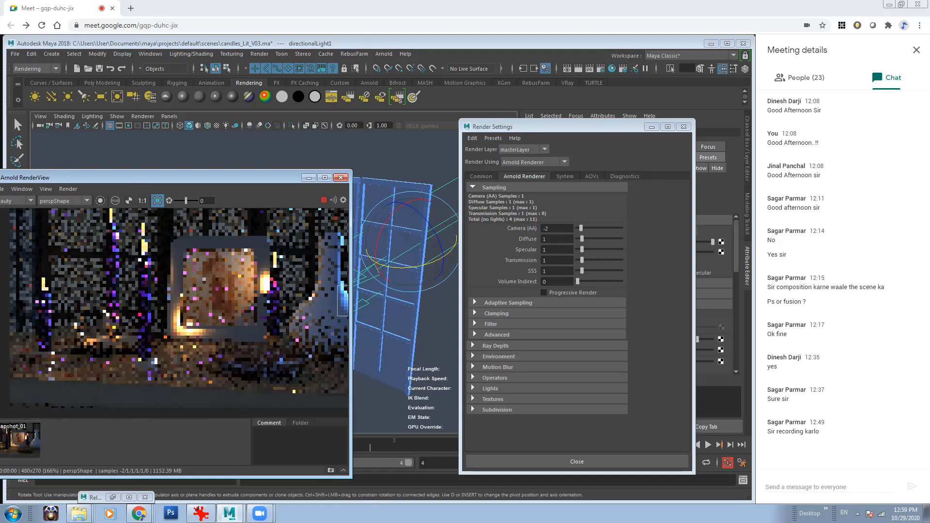
drag(581, 228, 591, 227)
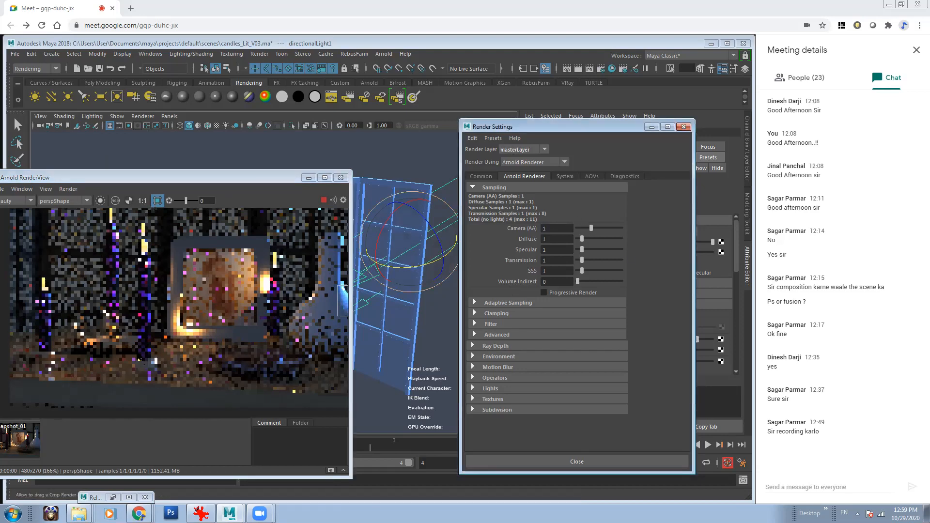
click(154, 203)
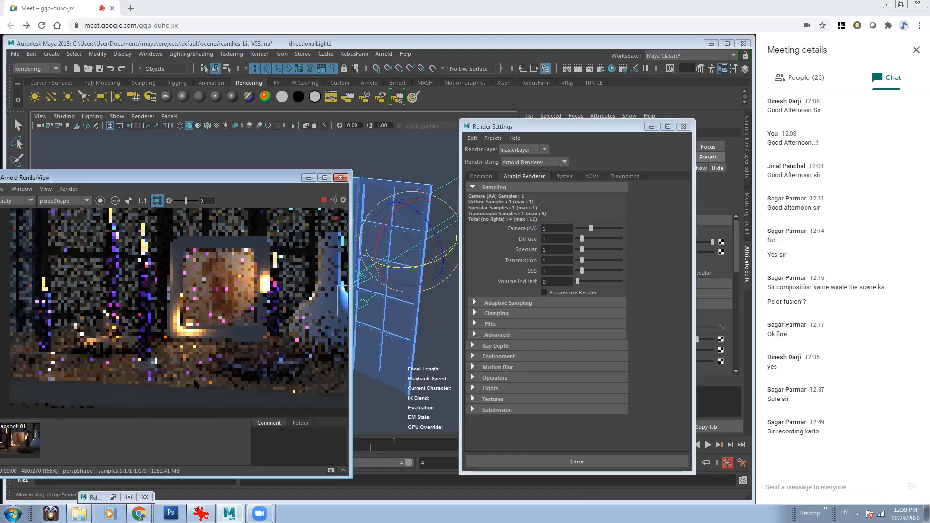
click(343, 301)
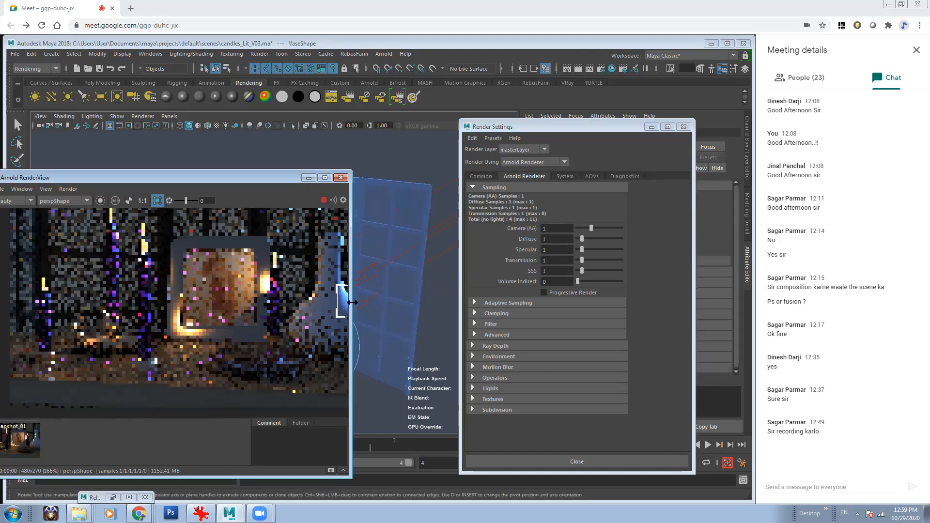
drag(351, 306, 200, 367)
scroll(221, 383, up, 5)
scroll(167, 329, up, 1)
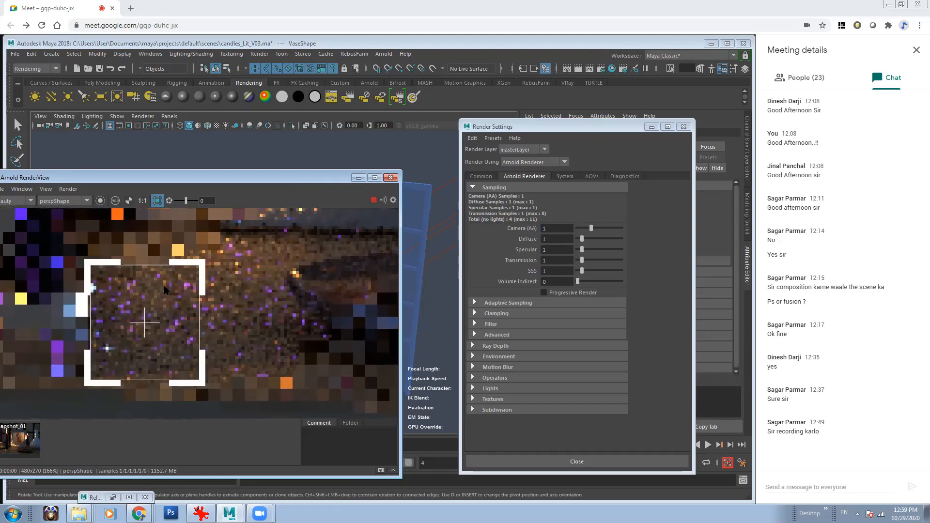
Raise Camera (AA) to 4 and compare Diffuse samples at 0 and 7 in the cropped tabletop area
drag(594, 230, 601, 228)
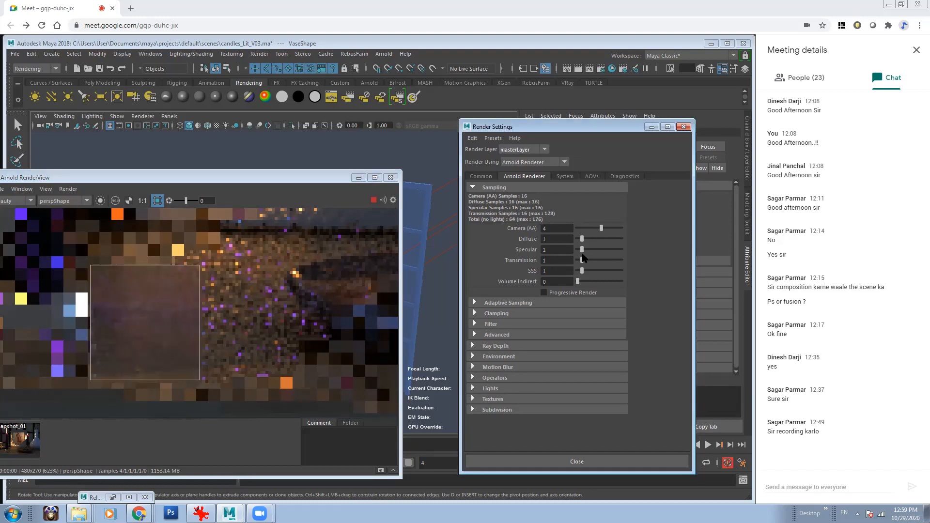
click(576, 239)
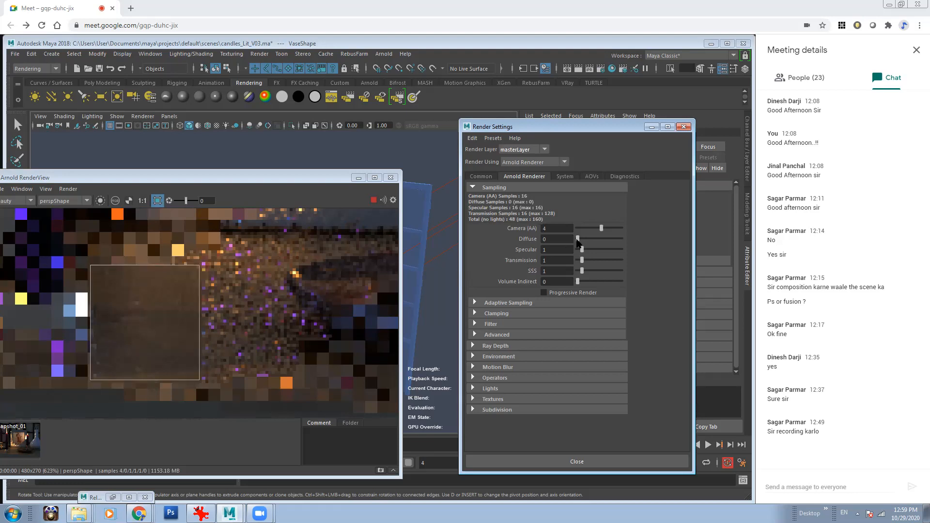
drag(580, 239, 609, 238)
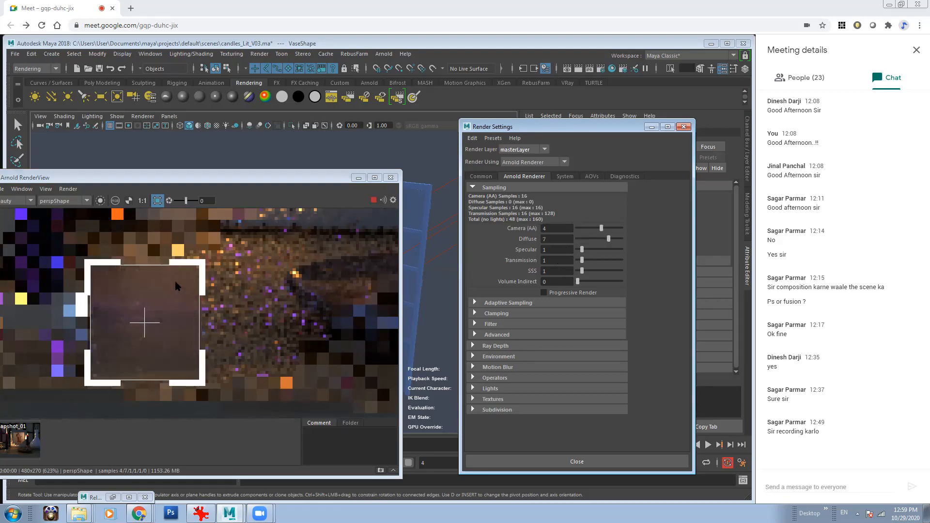
scroll(260, 320, down, 4)
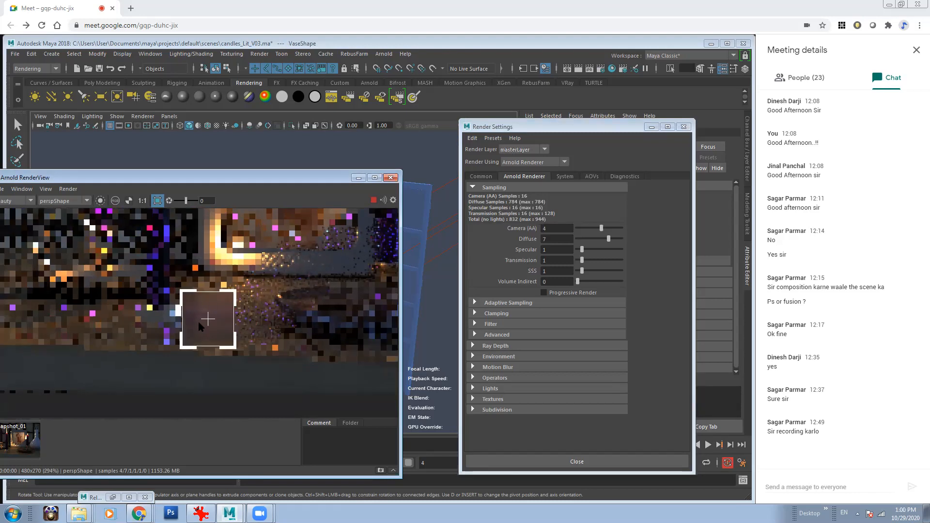
scroll(188, 318, up, 2)
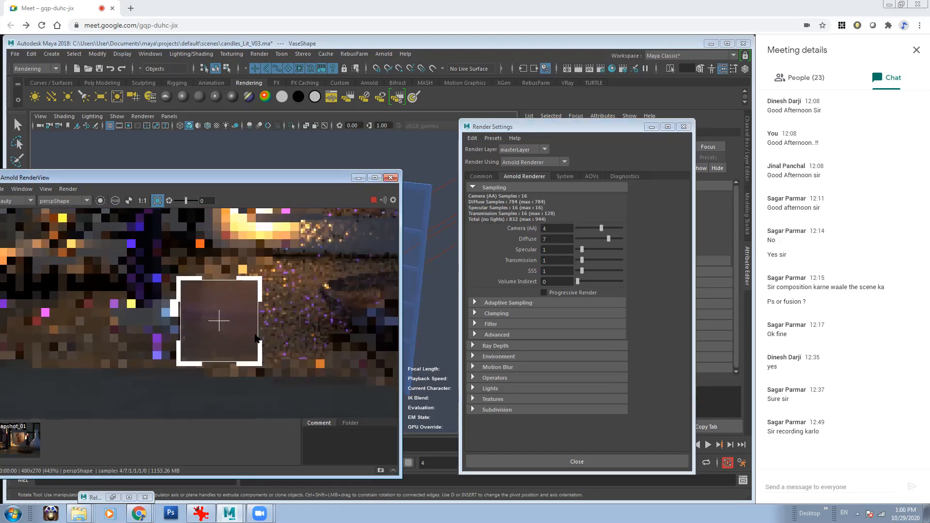
scroll(227, 309, down, 3)
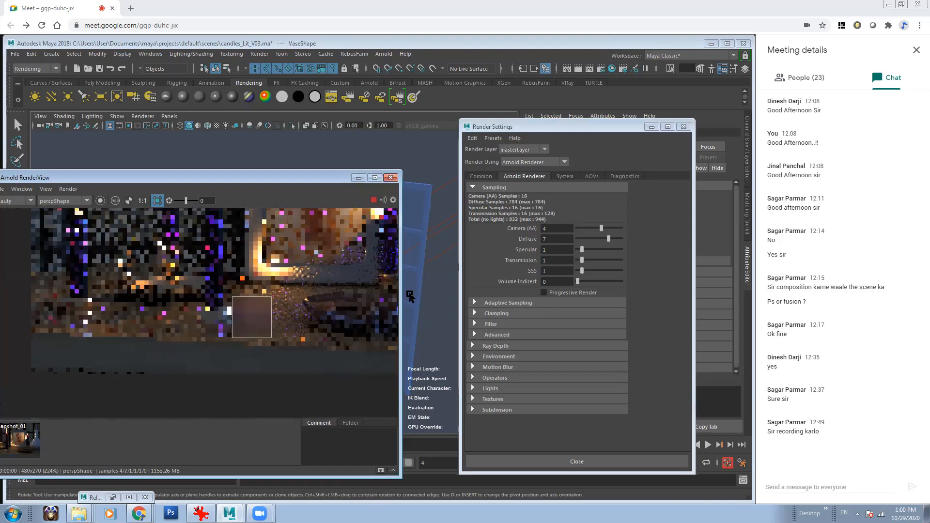
Try Diffuse samples at 0 and 4, set them to 2, and lower Camera (AA) to -1
drag(589, 242, 574, 239)
scroll(275, 319, up, 2)
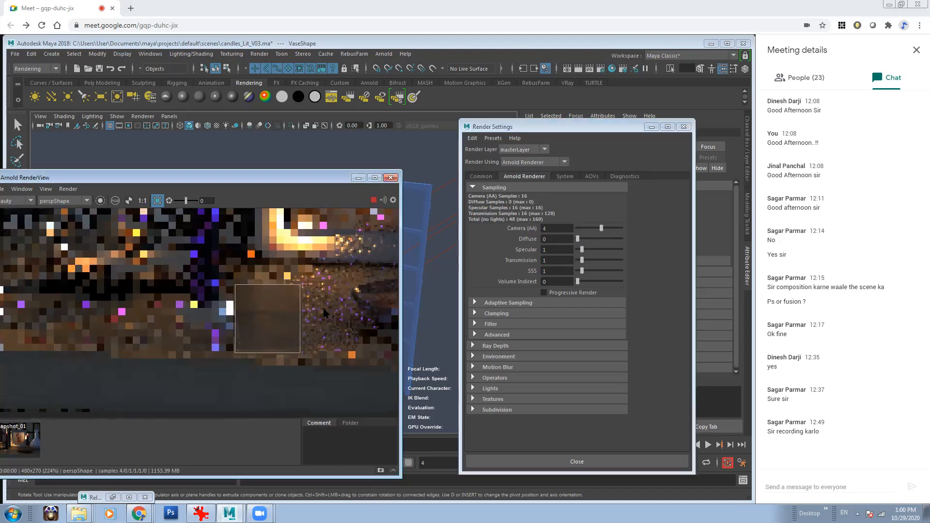
drag(578, 239, 595, 239)
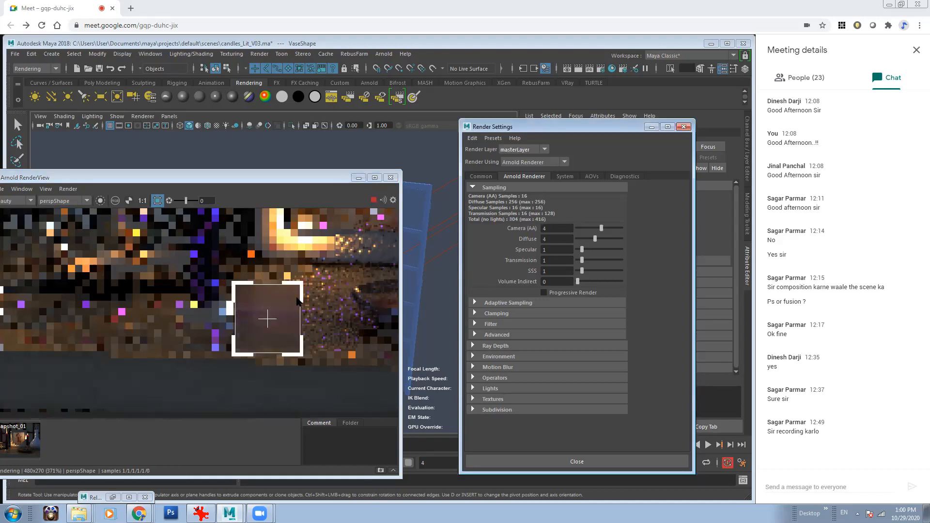
scroll(298, 301, down, 1)
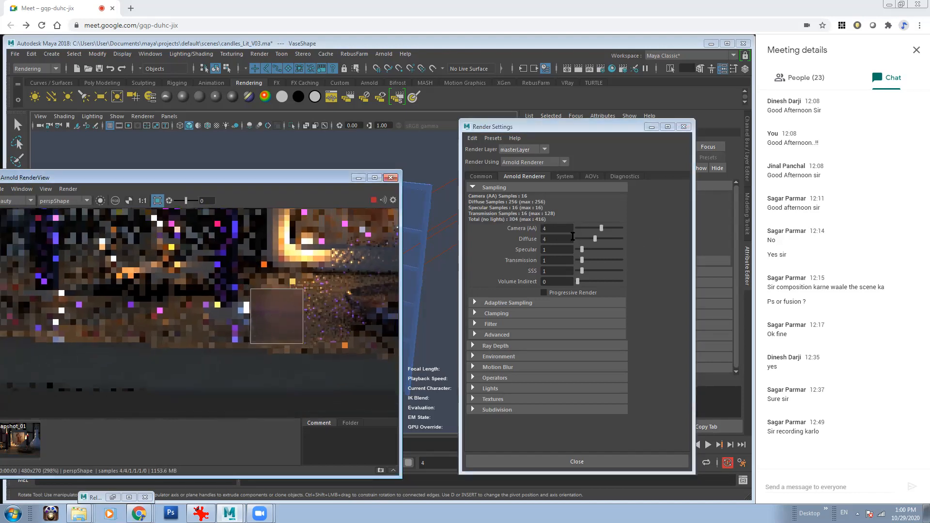
click(586, 239)
click(585, 228)
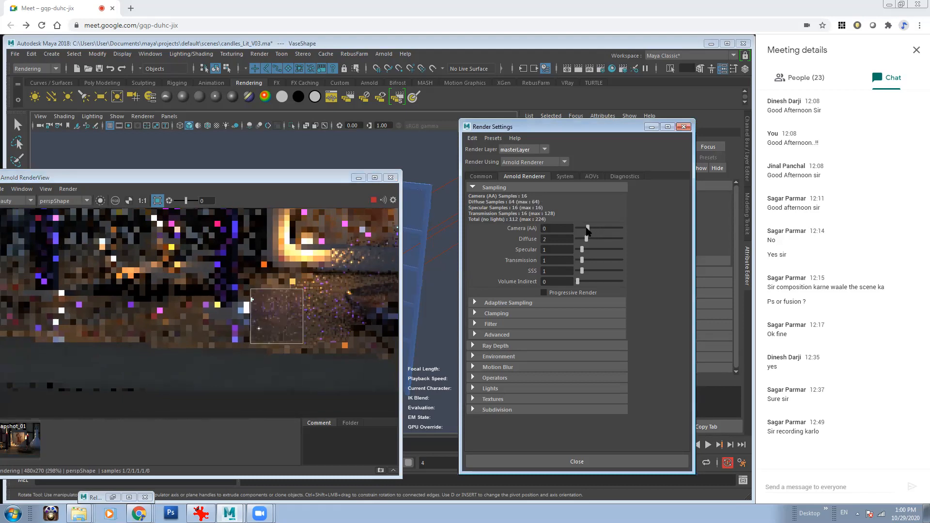
Move the crop region onto the picture frame's glowing lower corner and set Camera (AA) to 2
middle_drag(278, 315, 186, 393)
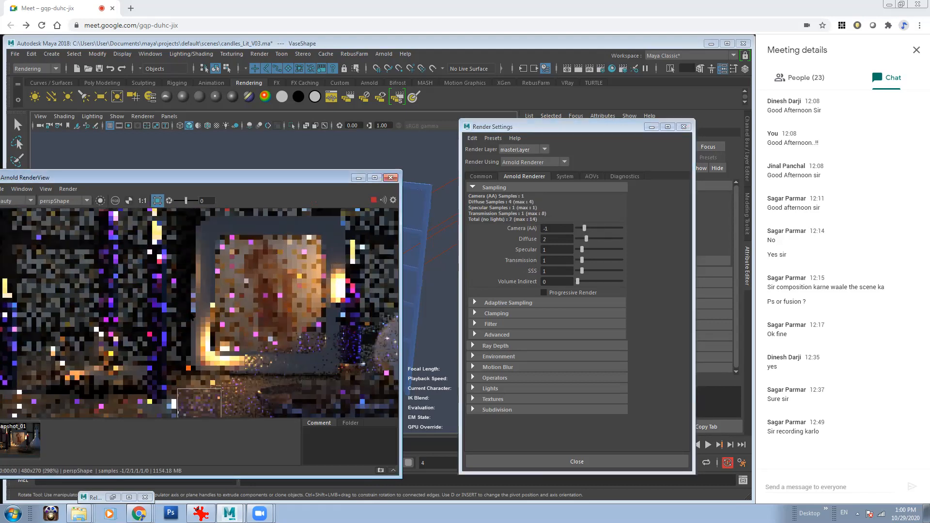
scroll(194, 312, up, 1)
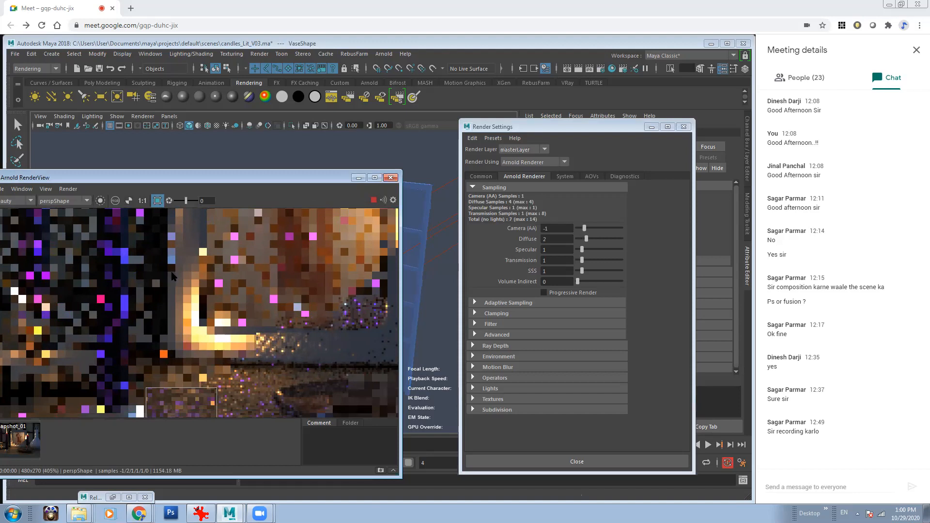
scroll(208, 403, down, 1)
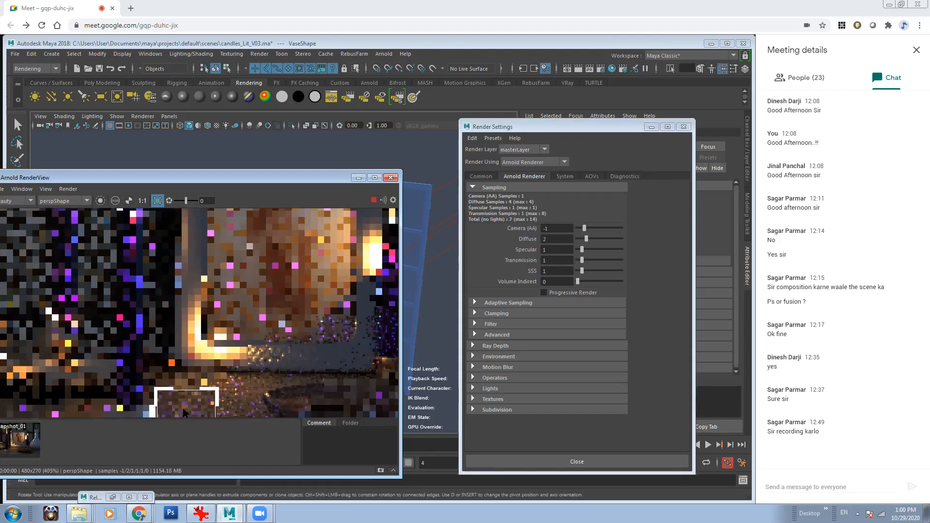
drag(186, 415, 199, 324)
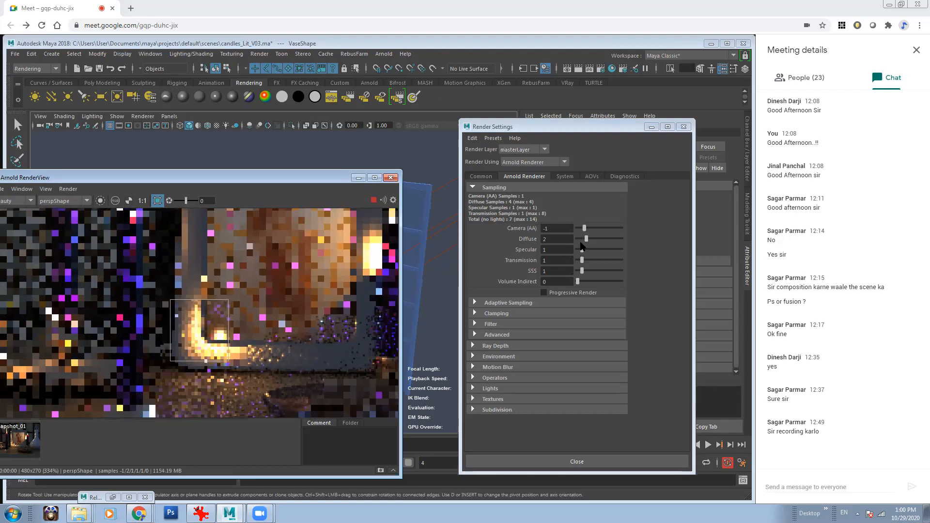
drag(584, 231, 595, 229)
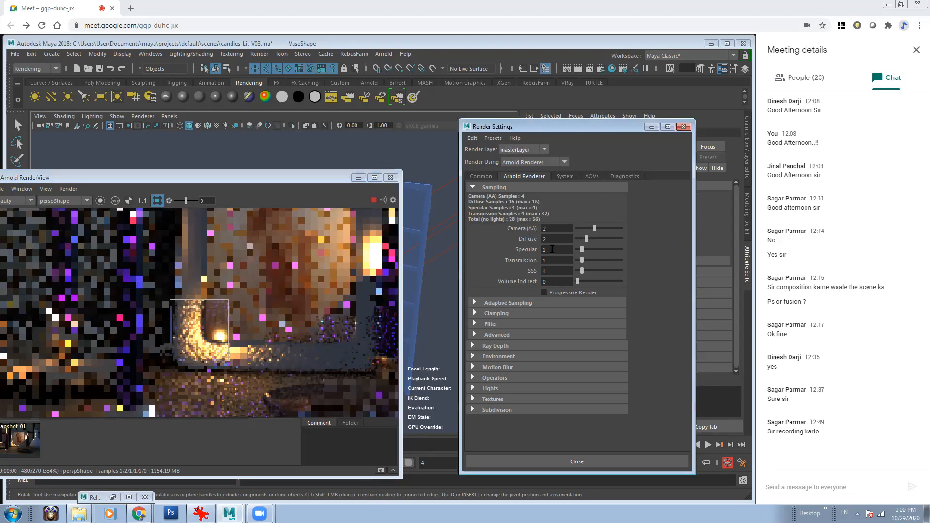
Compare Specular samples at 9, 3 and 0 on the glowing frame corner, and set them to 2
scroll(186, 317, up, 3)
middle_drag(186, 317, 181, 307)
drag(583, 251, 617, 250)
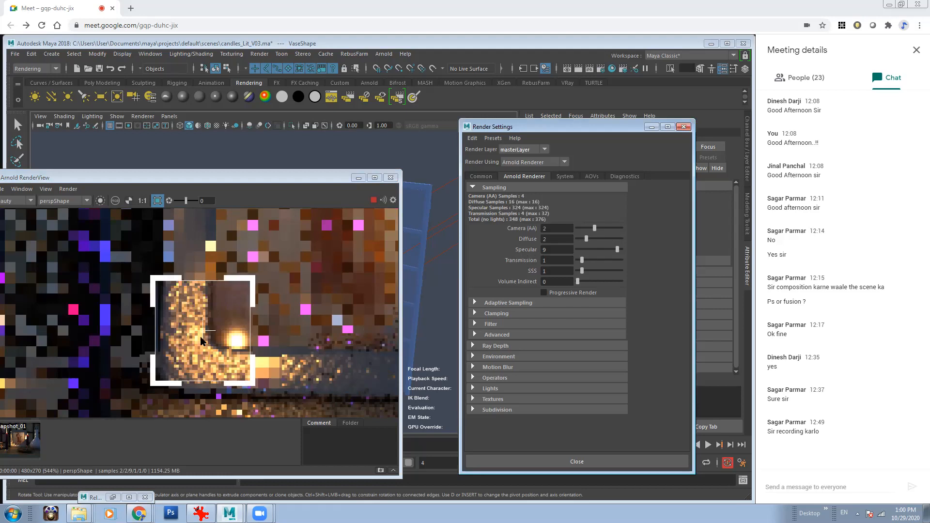
click(590, 250)
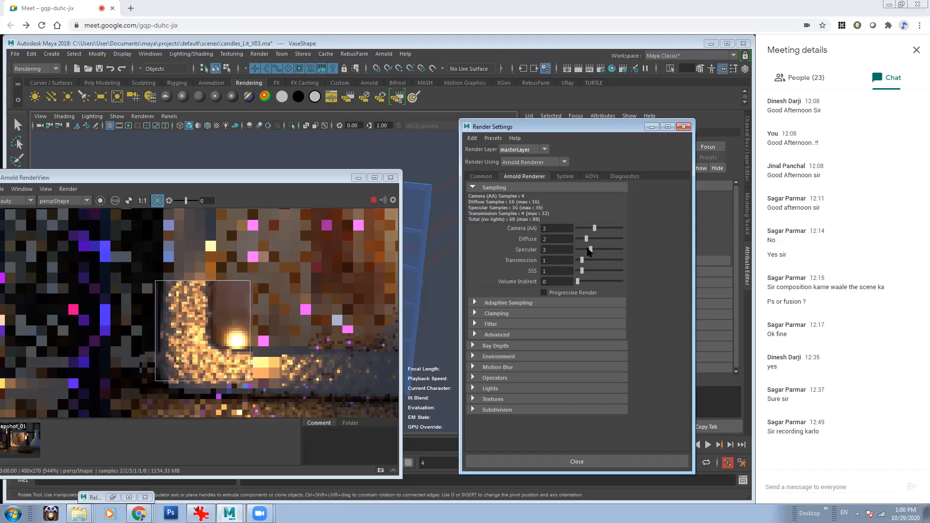
drag(587, 253, 577, 253)
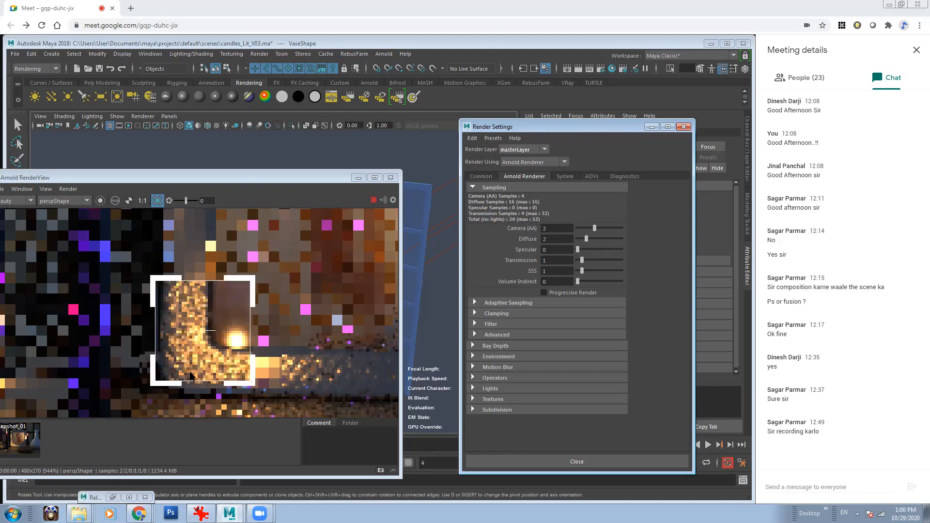
drag(584, 251, 586, 250)
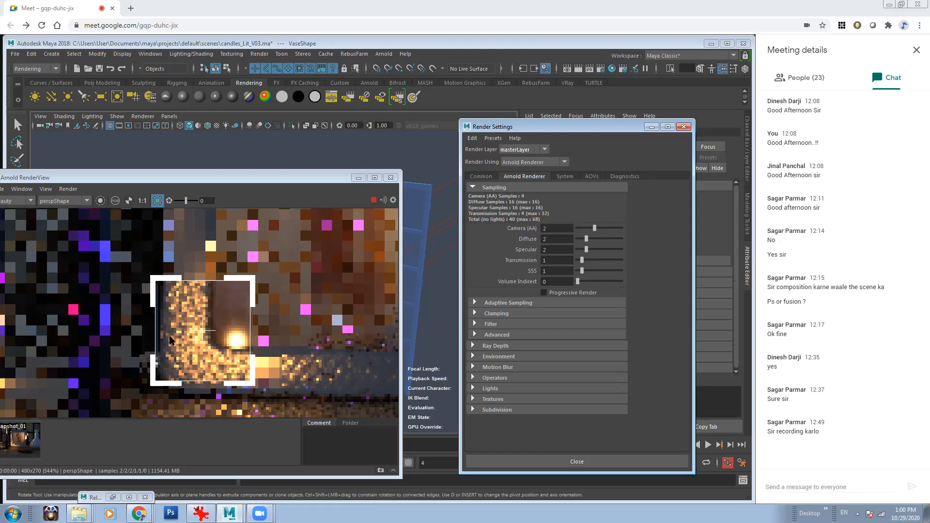
alt+right_drag(185, 336, 206, 312)
Set Transmission samples to 2 and inspect the frame and vase in the render view
drag(585, 261, 588, 263)
alt+right_drag(311, 347, 127, 318)
alt+middle_drag(259, 255, 252, 298)
alt+right_drag(252, 298, 214, 298)
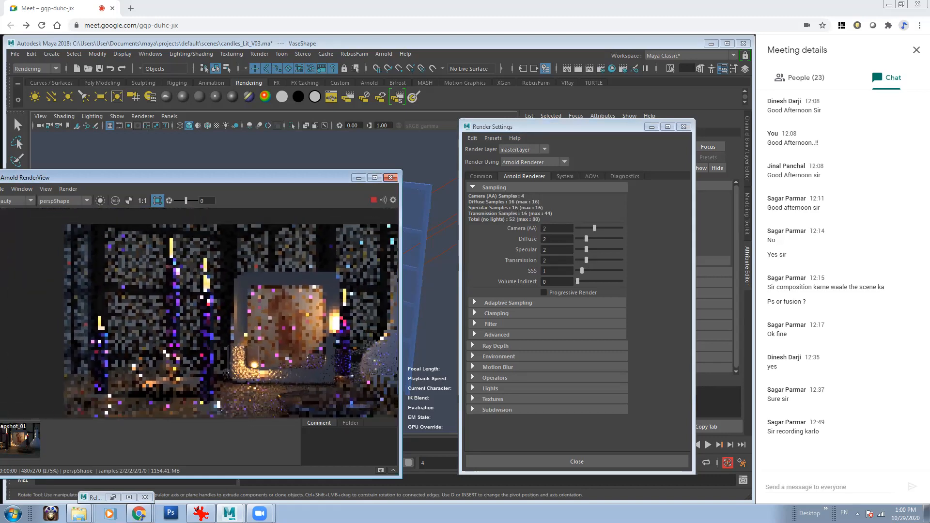
alt+middle_drag(397, 297, 315, 285)
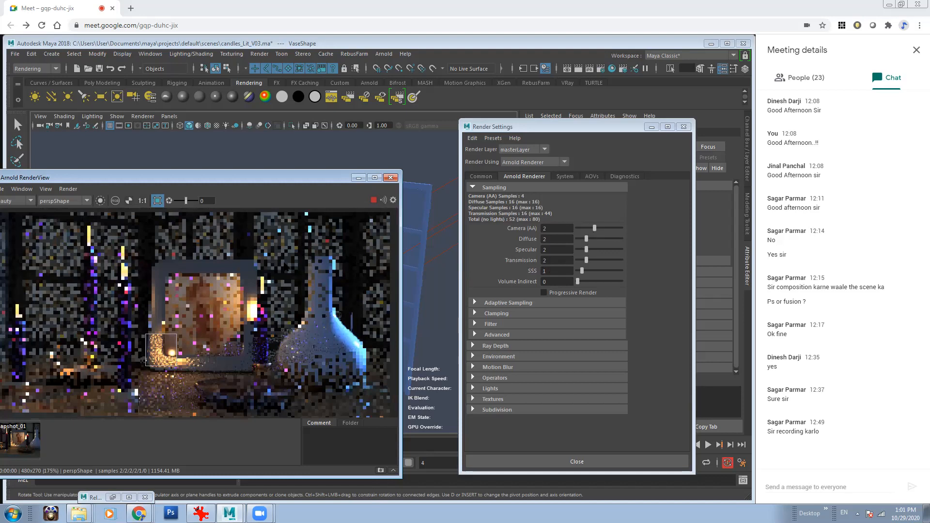
scroll(200, 359, up, 2)
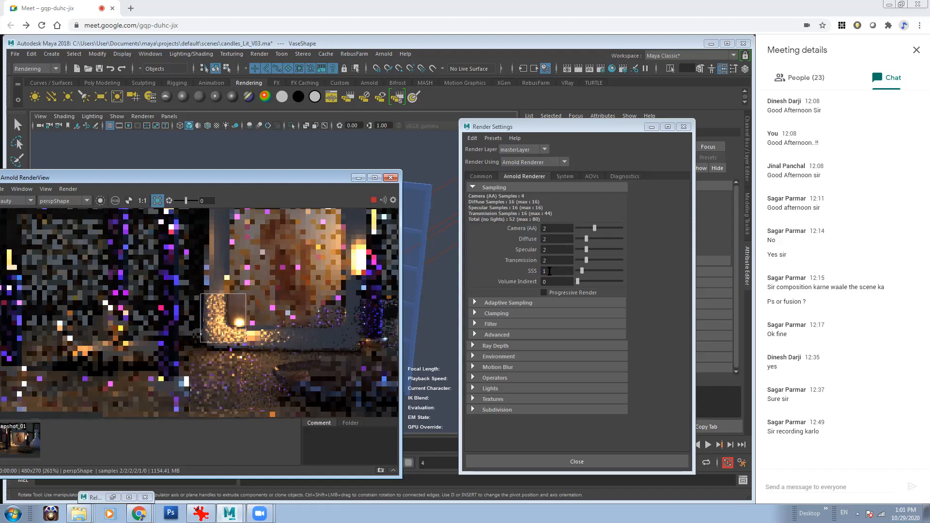
Move the render crop region onto the candle beside the picture frame and extend it to include the flame
middle_drag(217, 295, 216, 326)
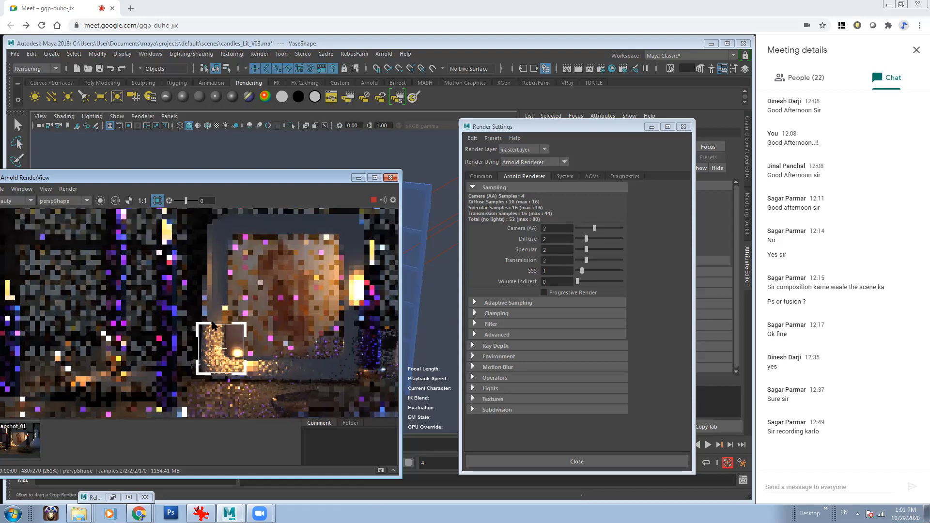
drag(222, 349, 175, 270)
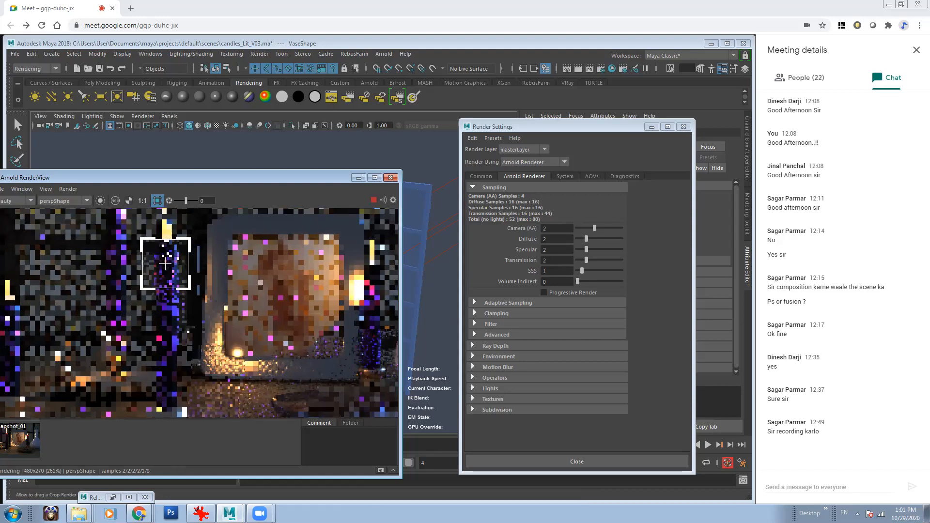
scroll(195, 280, up, 4)
scroll(315, 358, up, 2)
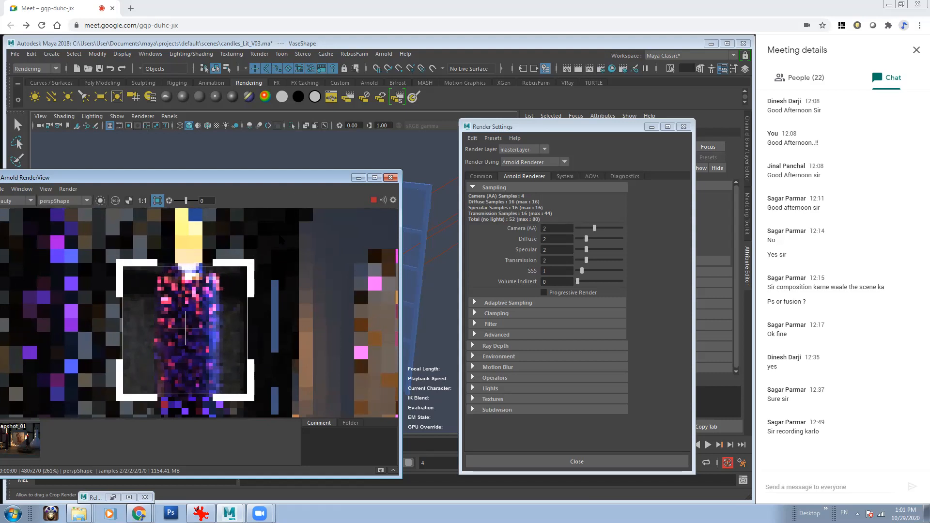
scroll(389, 323, up, 3)
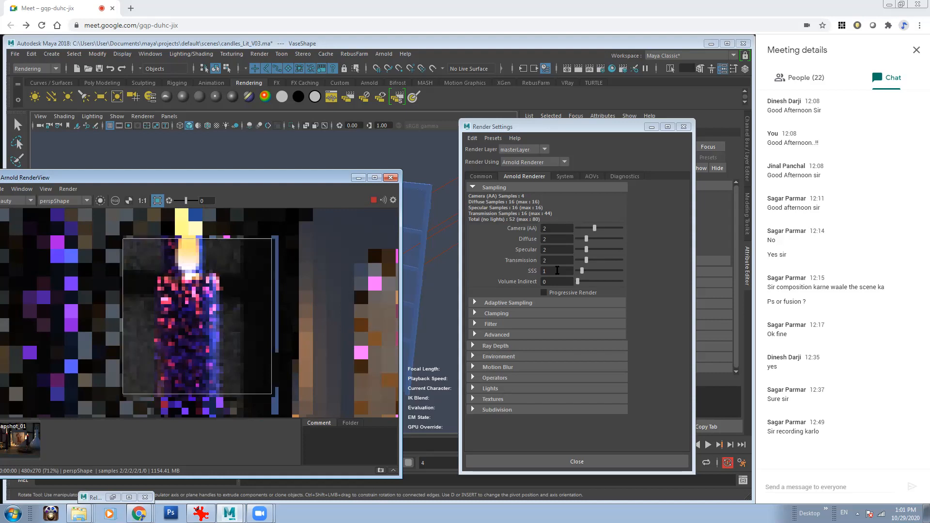
Compare SSS samples at 9, 1 and 10 on the cropped candle, and set them to 2
drag(582, 272, 617, 271)
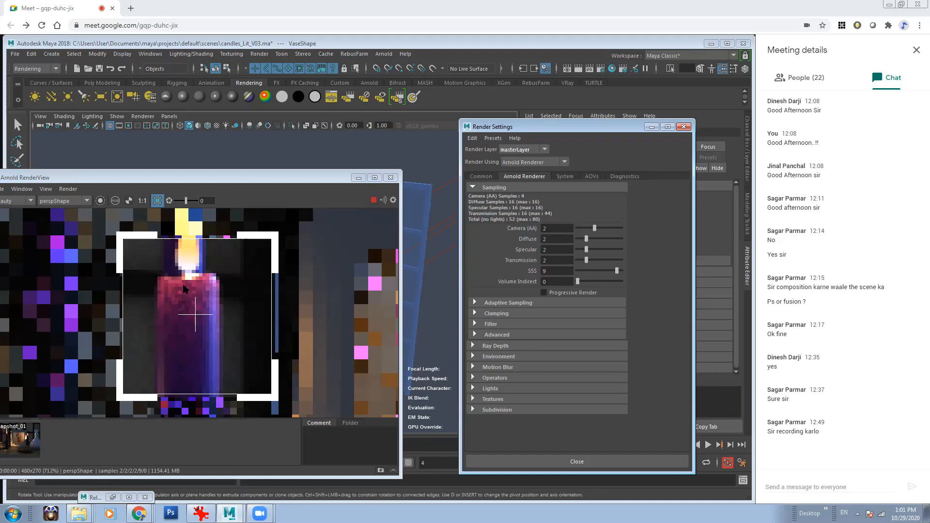
click(554, 271)
text(1)
key(Return)
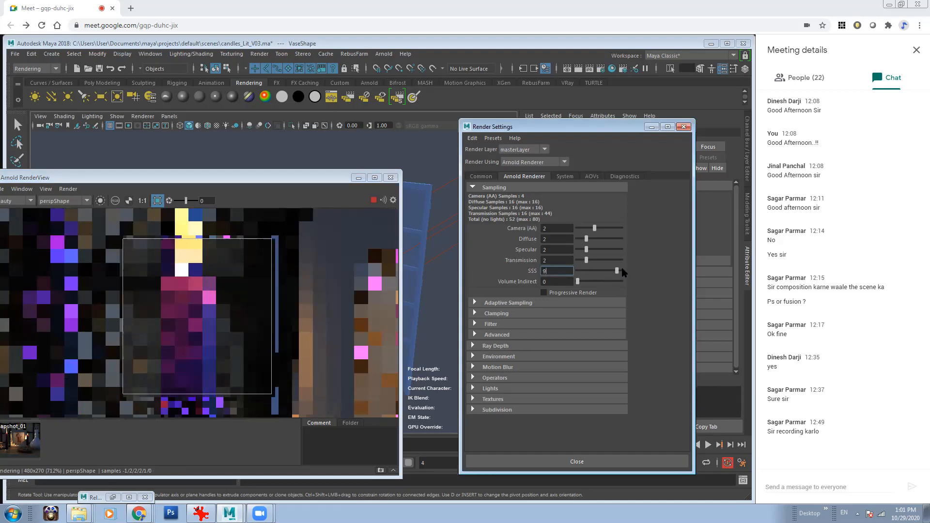
text(0)
key(Return)
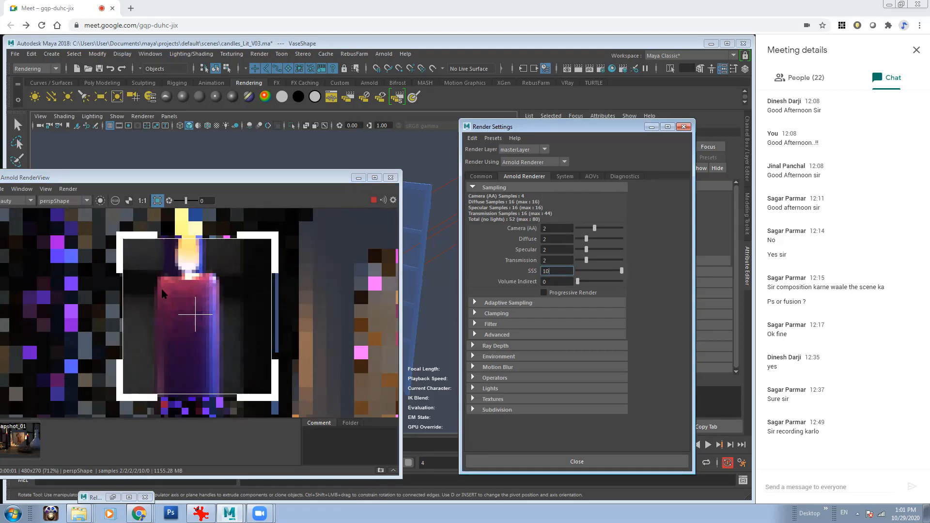
click(585, 271)
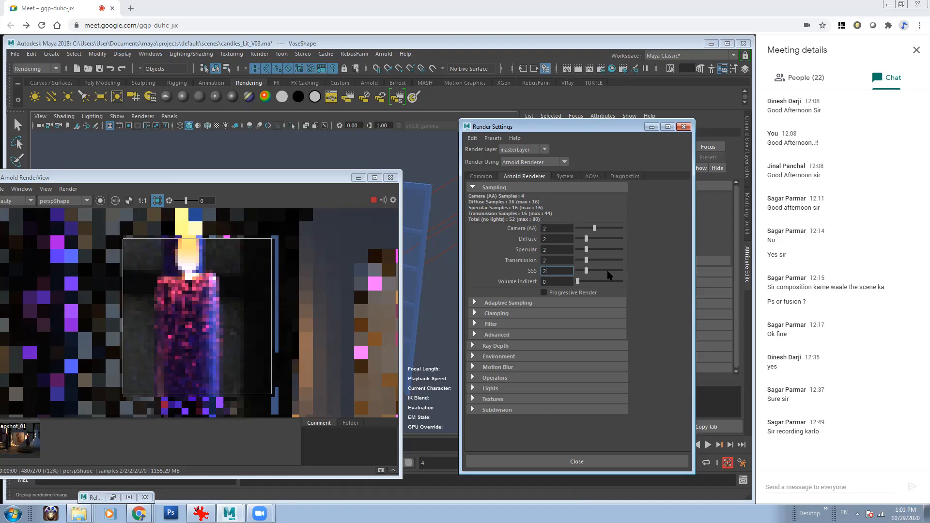
Lower Camera (AA) to -2 and set Diffuse, Specular, Transmission and SSS samples to 1
drag(595, 227, 587, 227)
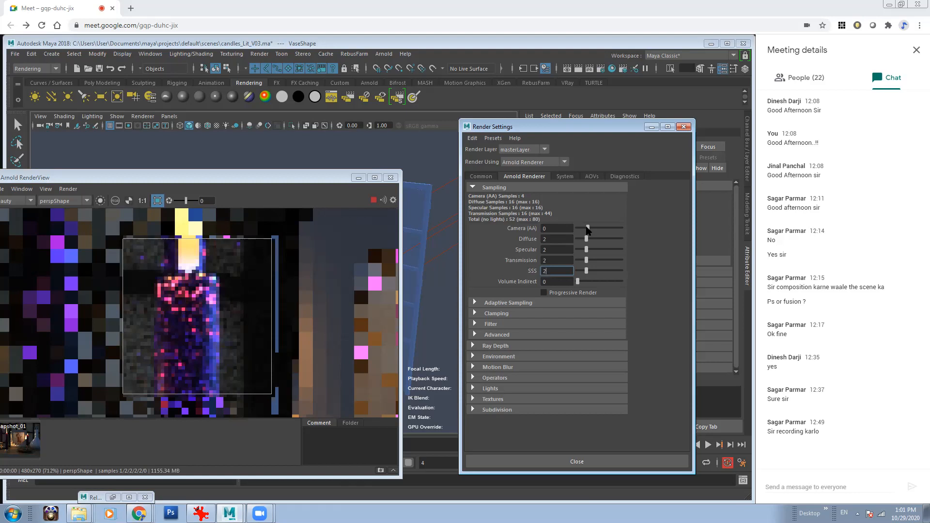
click(286, 313)
scroll(286, 314, down, 5)
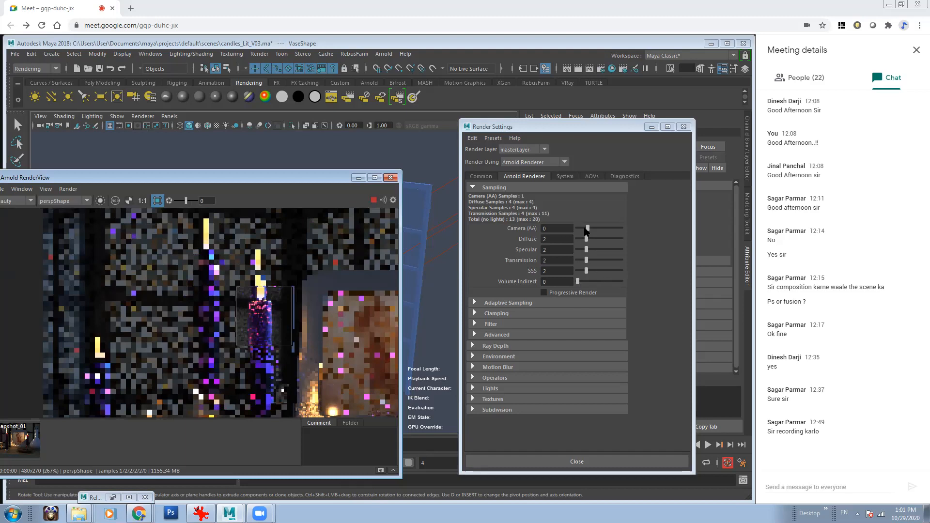
drag(588, 228, 581, 228)
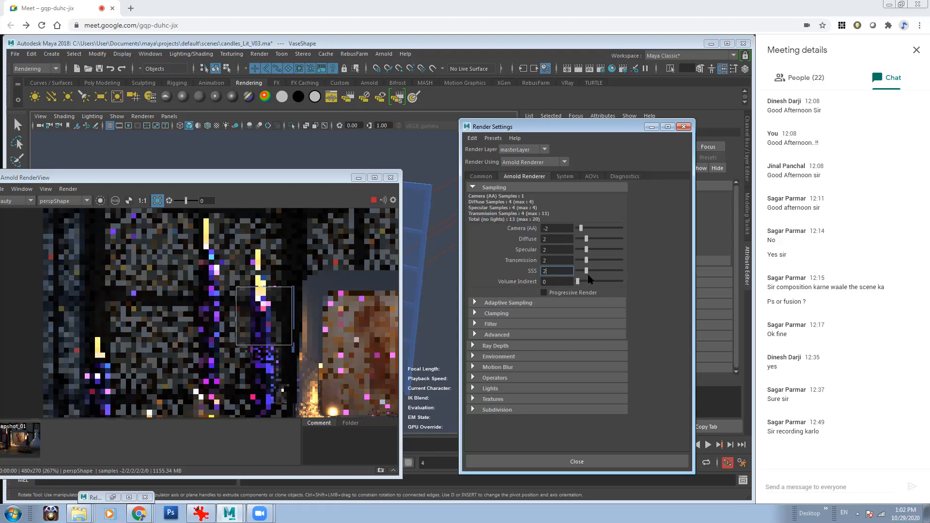
drag(580, 239, 582, 271)
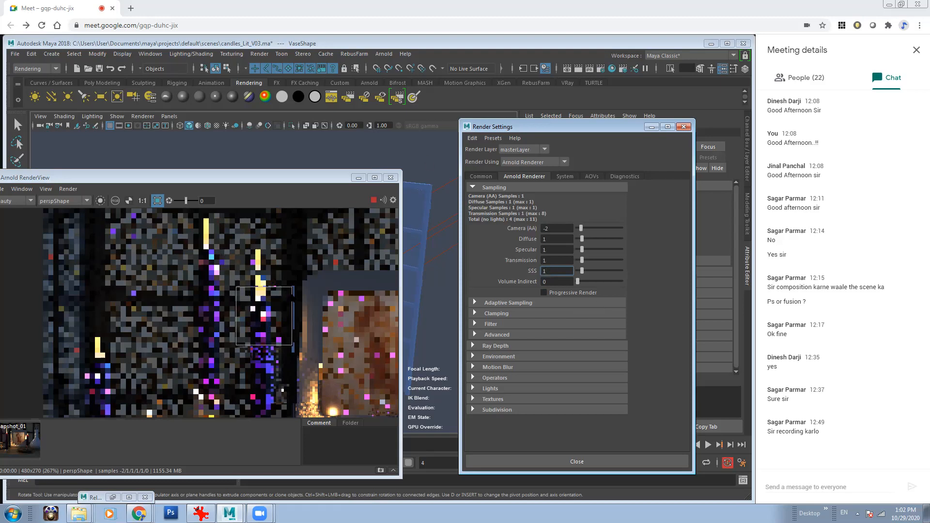
Turn off the crop region and show the full still-life in the render view
click(234, 283)
scroll(234, 283, down, 3)
scroll(363, 321, up, 1)
middle_drag(348, 351, 232, 335)
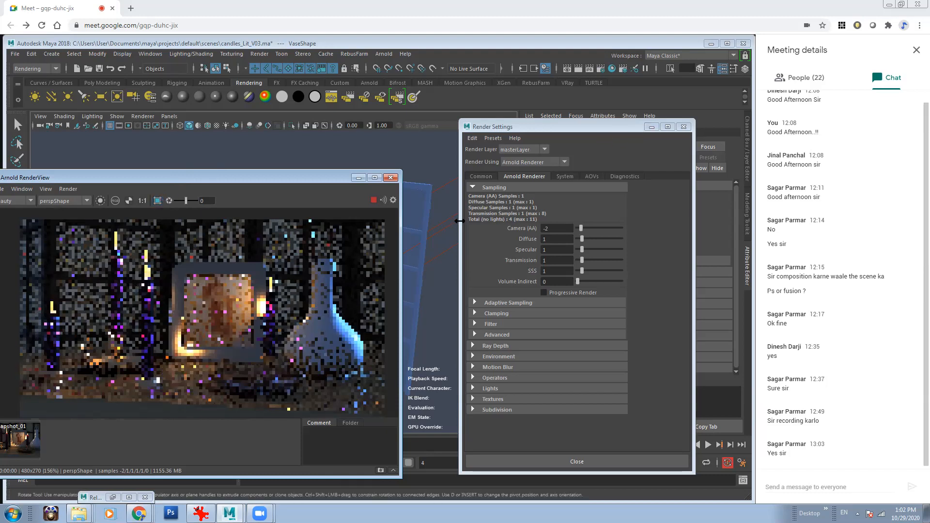
Select the blue directional light, bring the whole set into view in the viewport, and duplicate the light
click(448, 211)
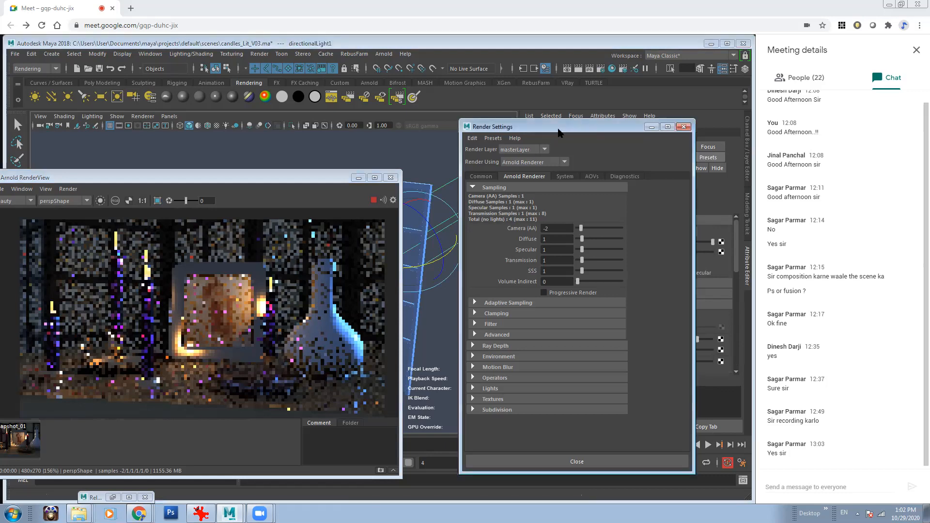
drag(561, 127, 672, 139)
drag(271, 178, 276, 234)
alt+right_drag(419, 193, 324, 190)
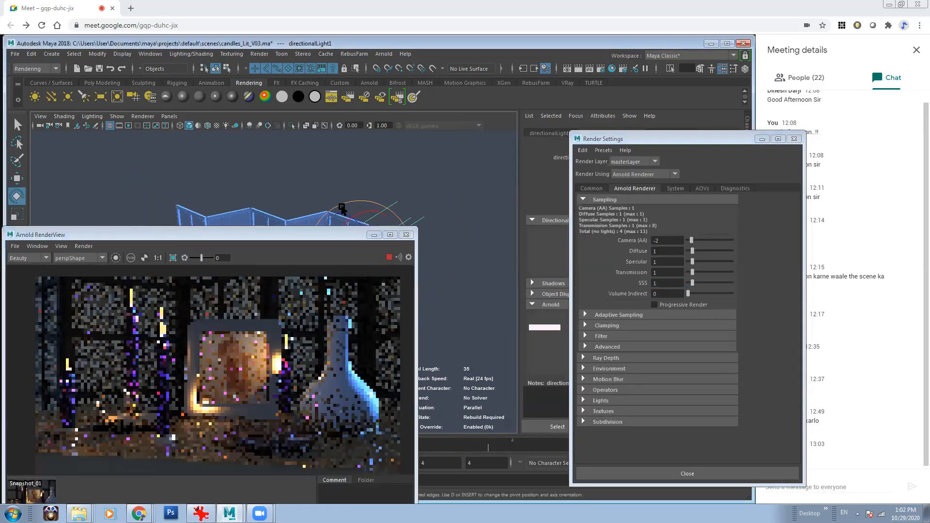
alt+drag(339, 205, 352, 252)
alt+drag(353, 183, 368, 169)
alt+right_drag(369, 168, 313, 193)
alt+drag(313, 193, 372, 171)
key(ctrl+d)
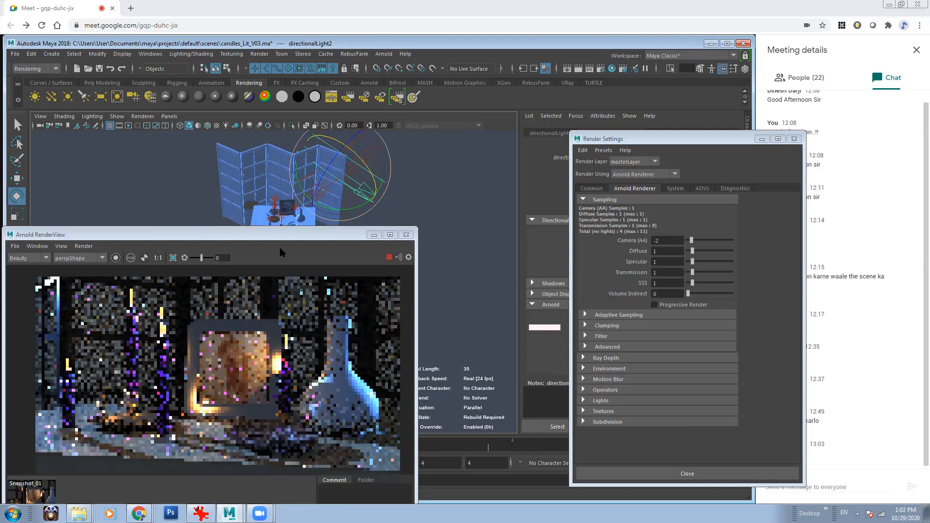
Unlink directionalLight2 from Frame, Curtains and Desk_grp in light-centric light linking, and minimize the editor
mouse_move(243, 141)
click(395, 143)
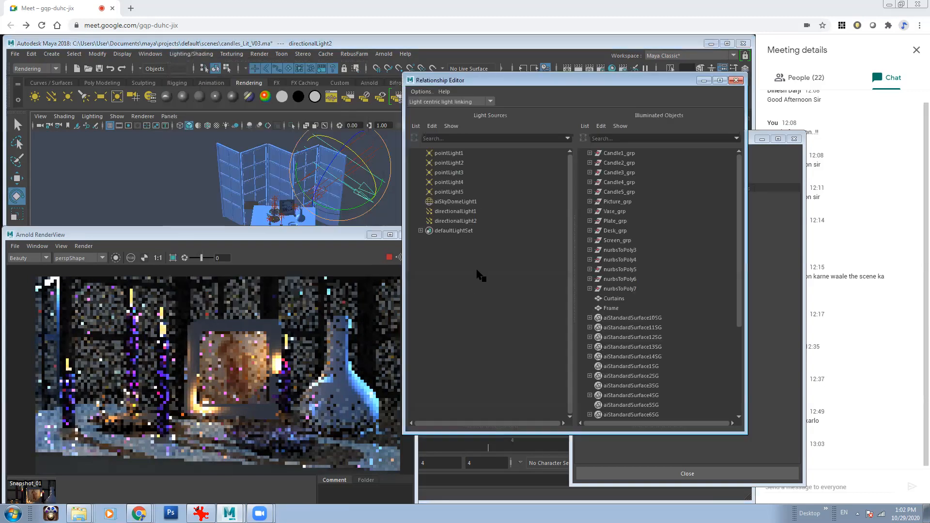
click(453, 221)
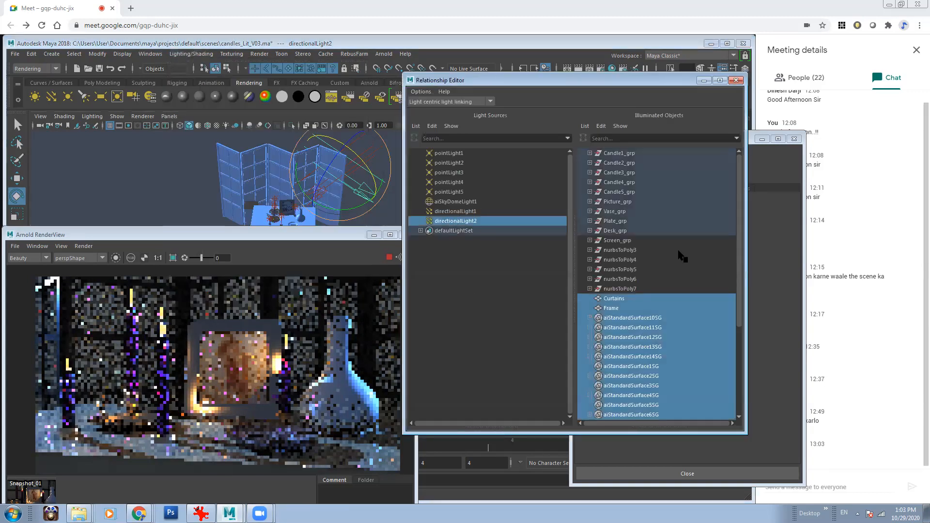
click(612, 308)
click(621, 299)
click(625, 232)
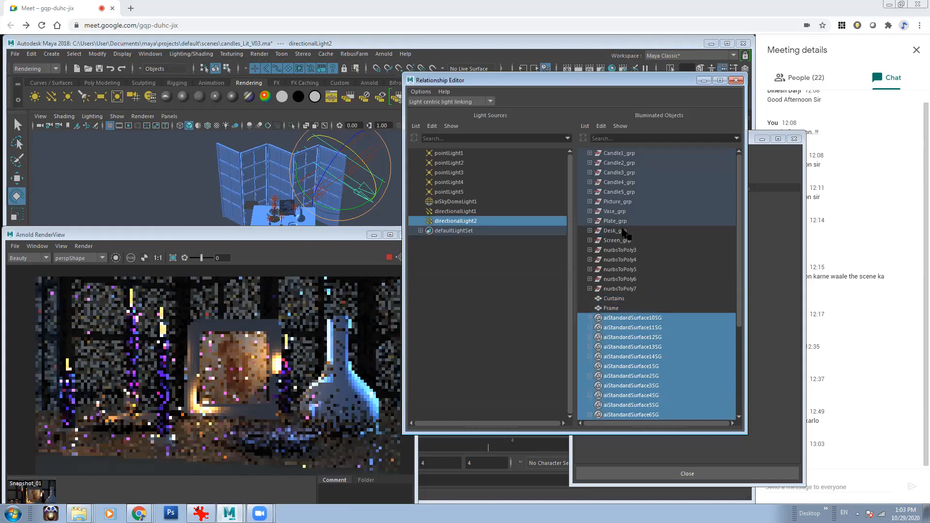
click(703, 81)
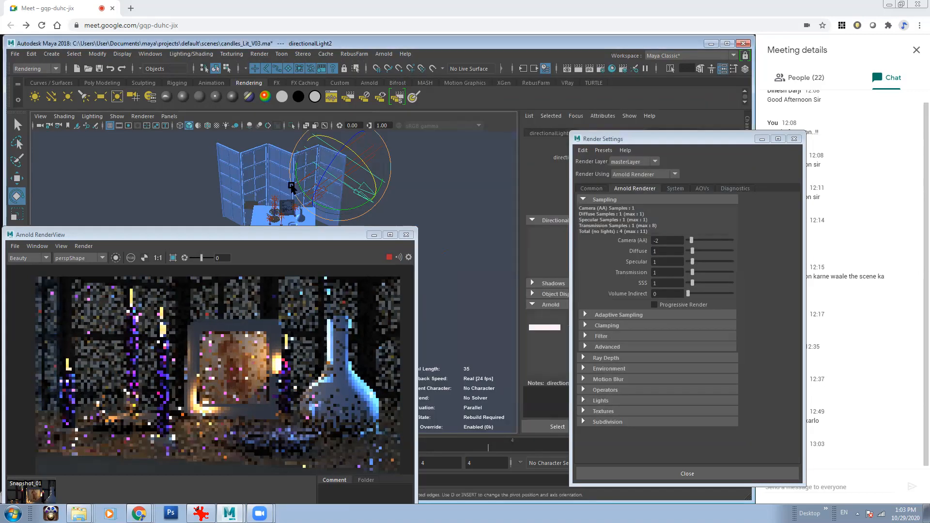
Rotate directionalLight2 to light the vase's near side and set its intensity to 0.5
drag(348, 209, 352, 210)
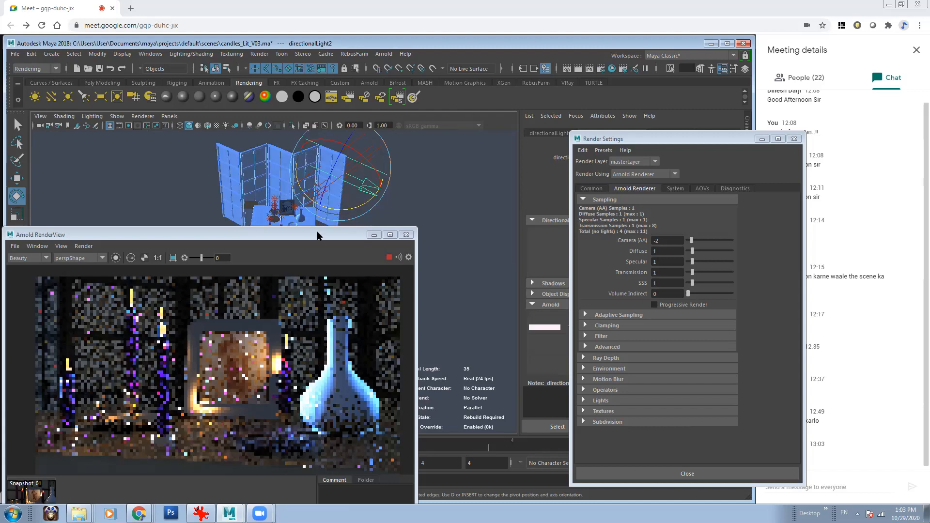
click(794, 139)
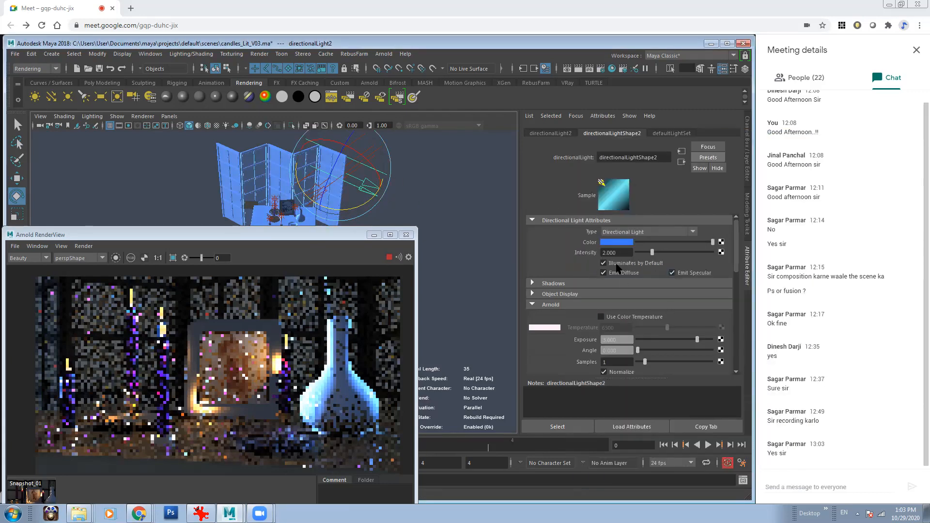
drag(627, 253, 551, 252)
text(0.5)
key(Return)
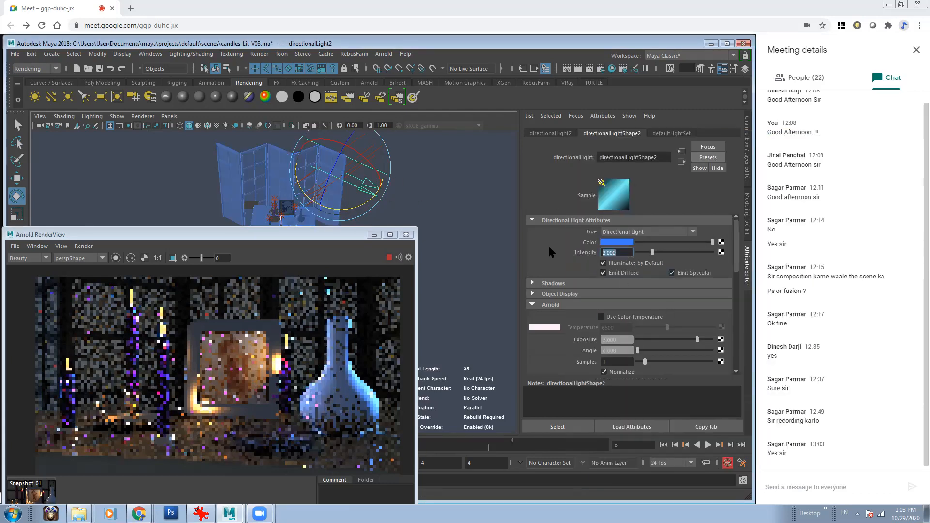
Try directionalLight2's exposure at 2, and set it to 3 while checking the vase in the render view
drag(623, 342, 571, 343)
text(0.5)
key(Return)
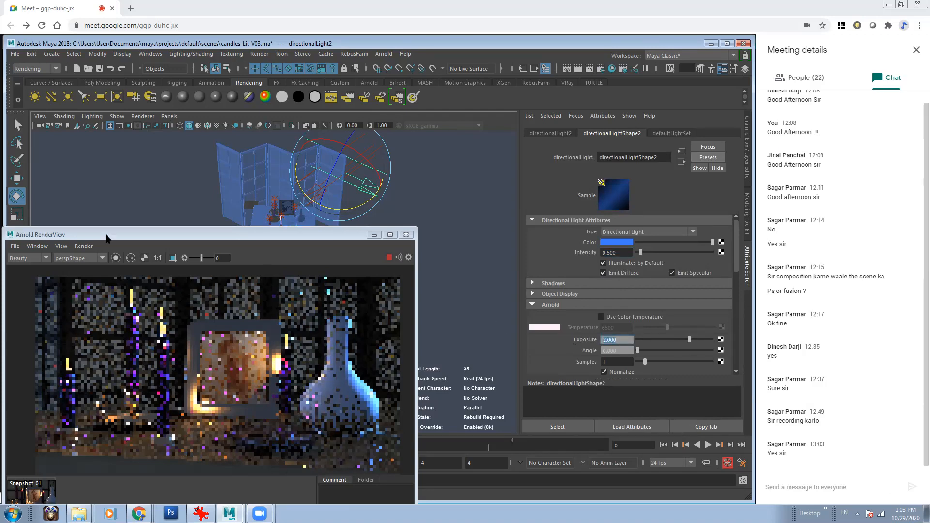
drag(186, 236, 254, 189)
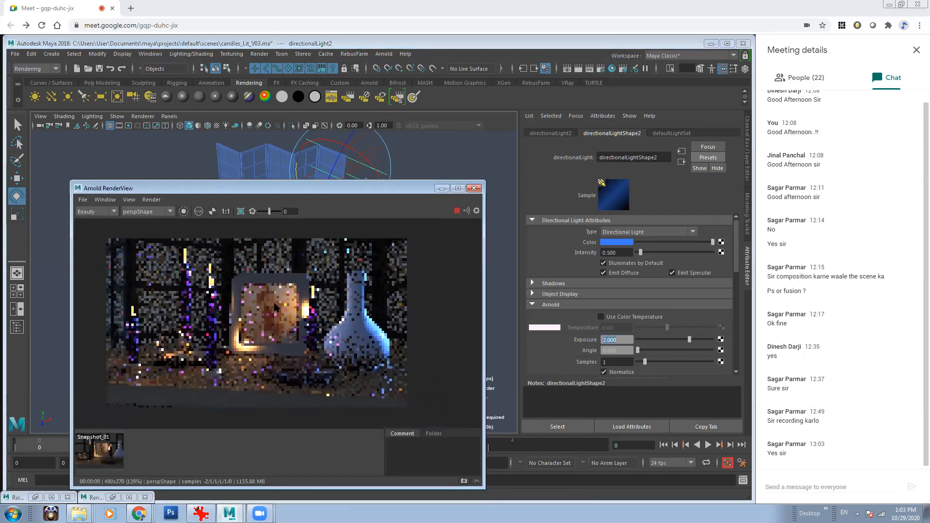
scroll(411, 368, up, 2)
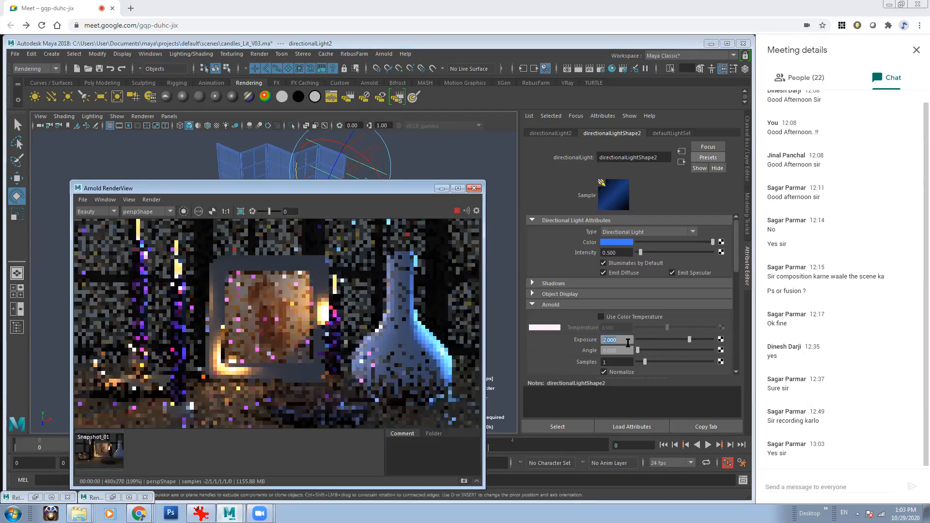
text(3)
key(Return)
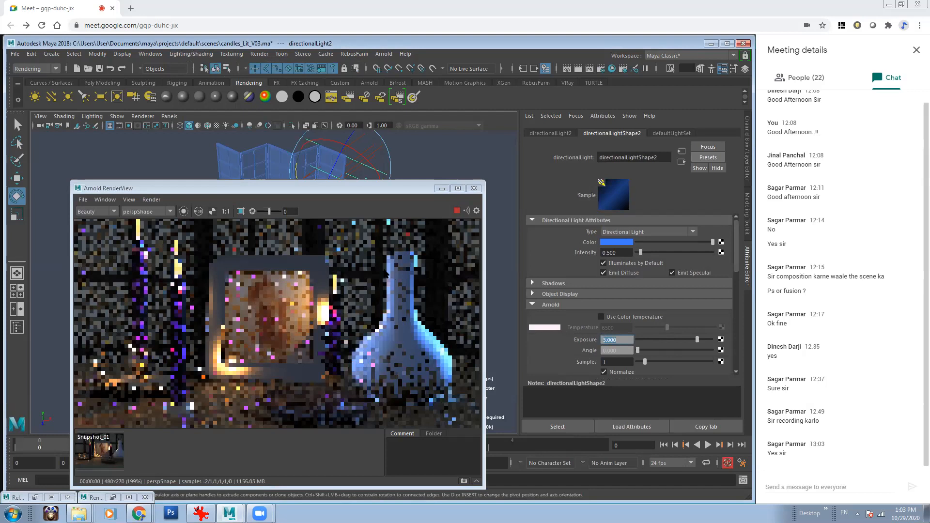
scroll(441, 279, down, 2)
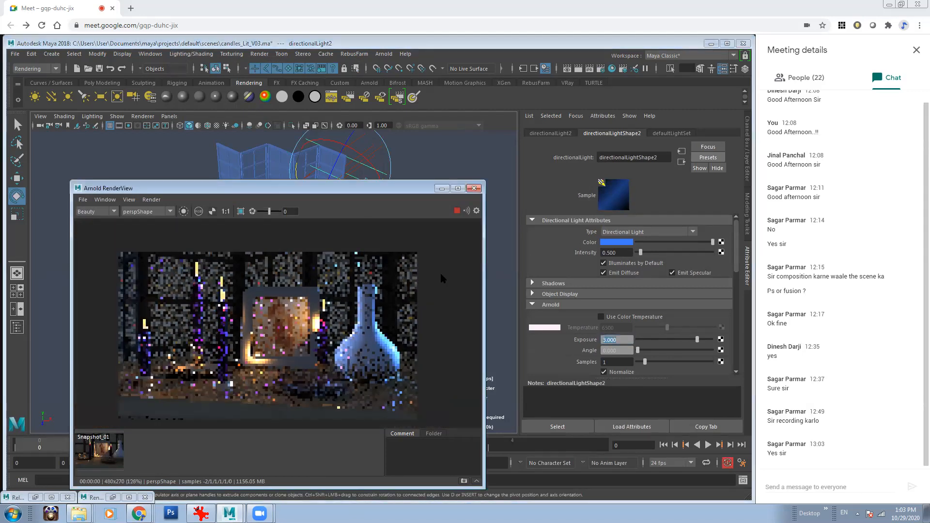
click(616, 252)
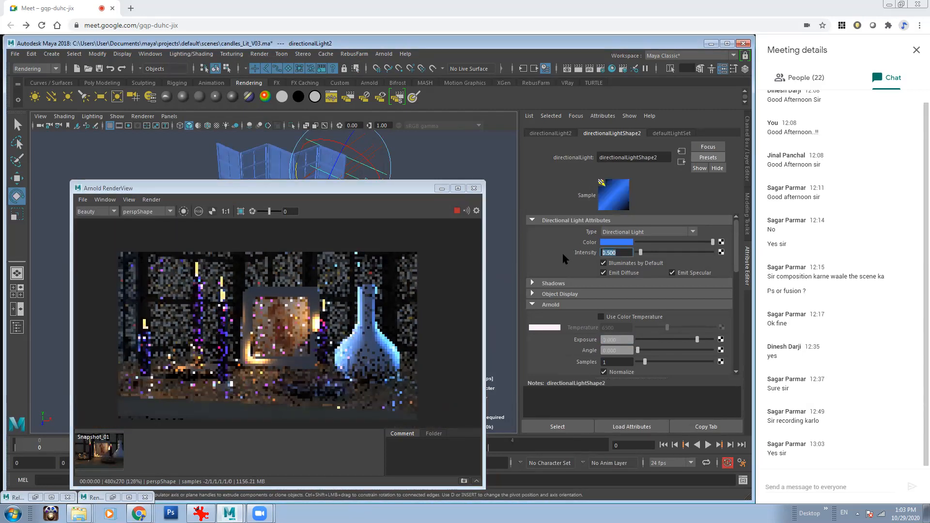
click(615, 341)
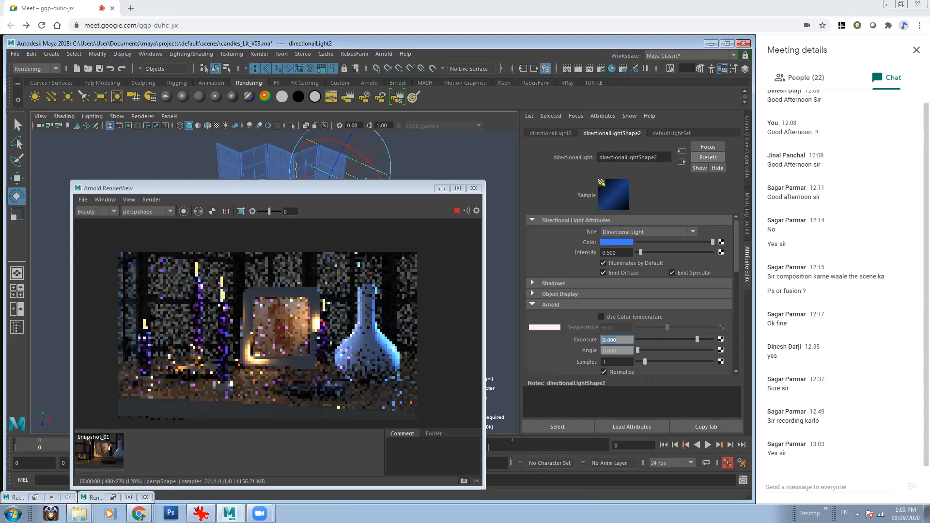
click(166, 316)
scroll(169, 312, up, 1)
middle_drag(170, 312, 168, 301)
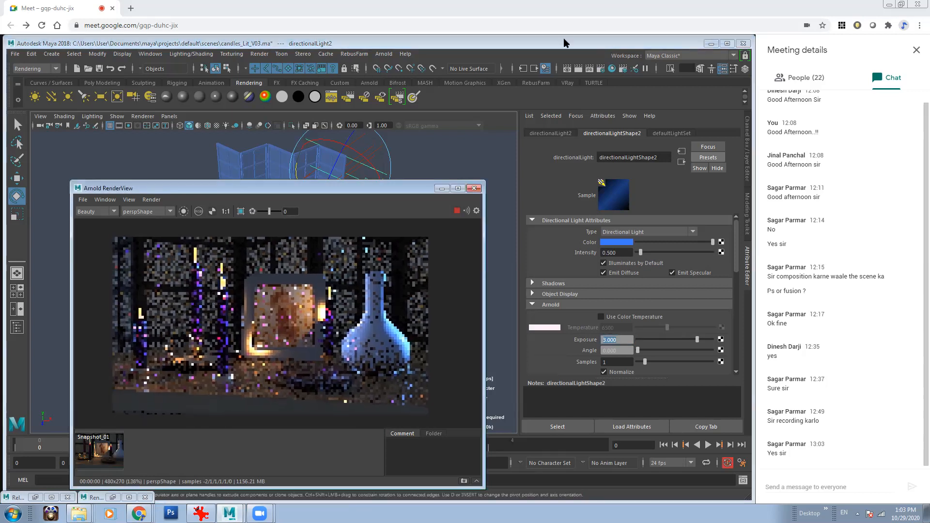
Set the Arnold Camera (AA), Diffuse, Specular, Transmission and SSS samples to 2 each, and minimize the render settings
click(601, 68)
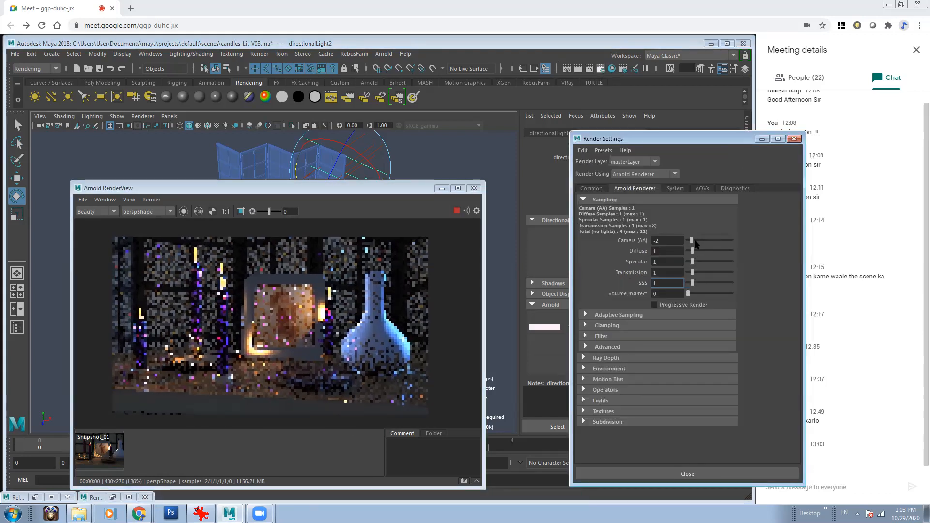
drag(692, 240, 705, 240)
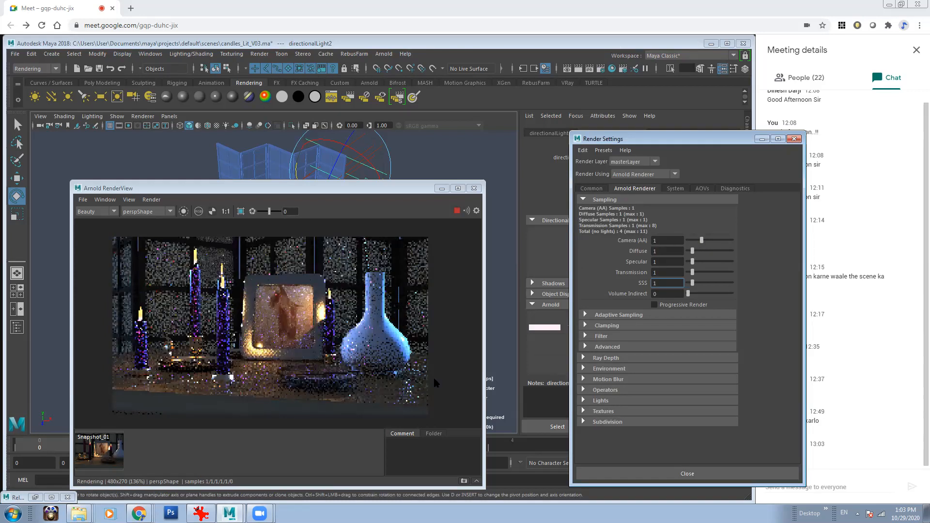
click(708, 241)
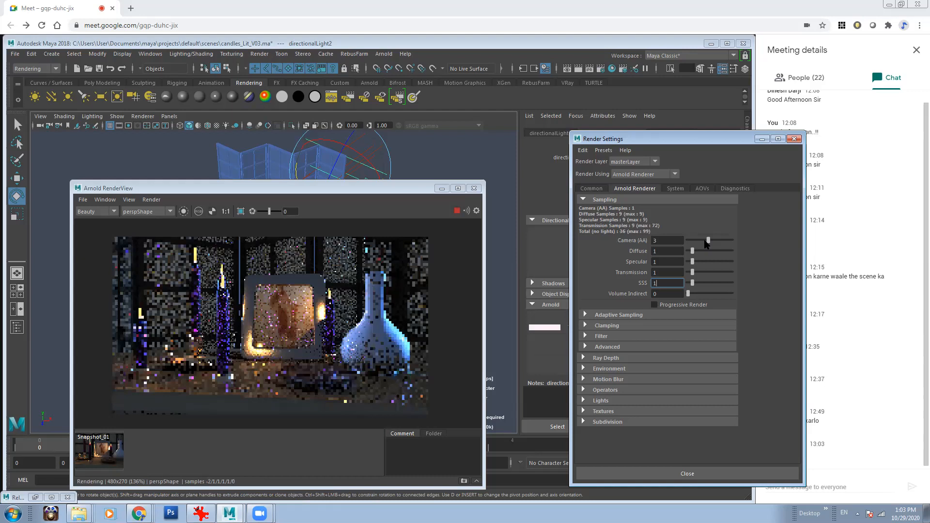
click(699, 252)
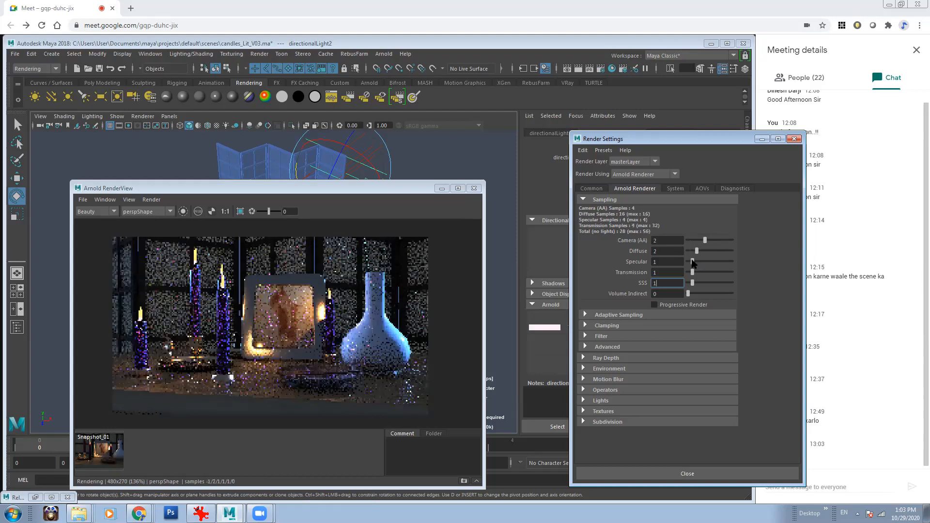
click(697, 262)
click(697, 272)
click(697, 283)
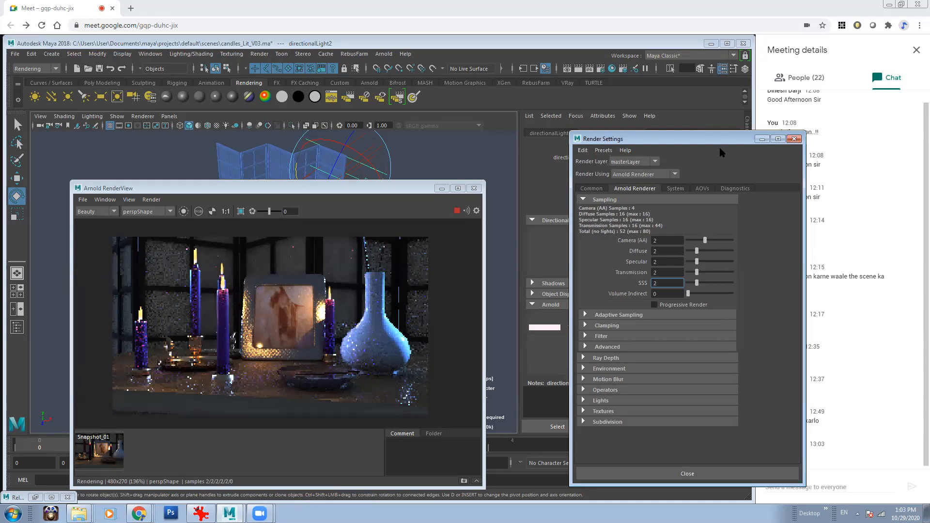
click(763, 139)
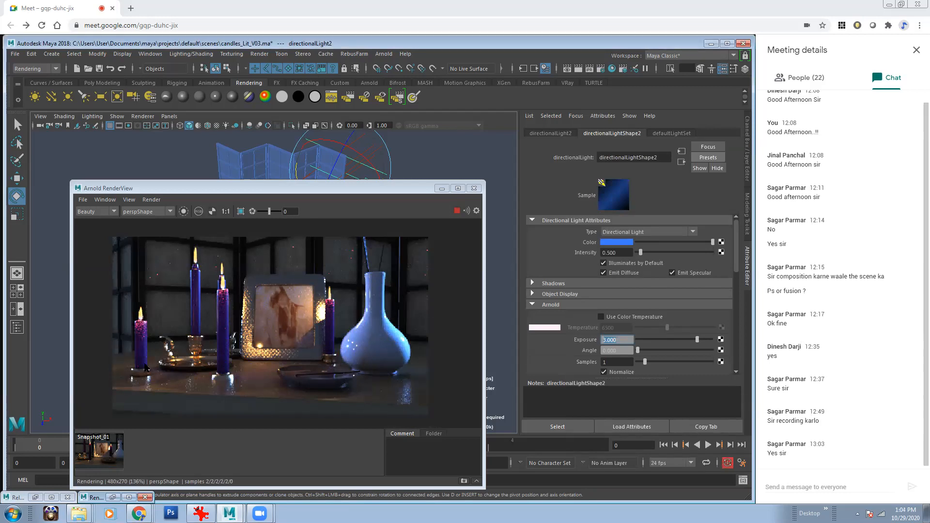
Stop the live render after checking the vase, and open the Vase_Shader attributes of the vase
scroll(184, 301, up, 1)
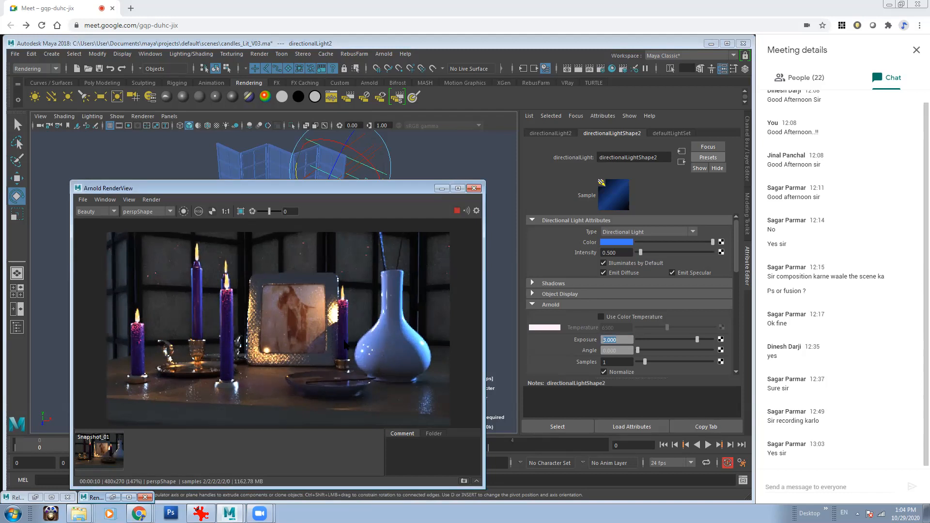
scroll(348, 345, down, 2)
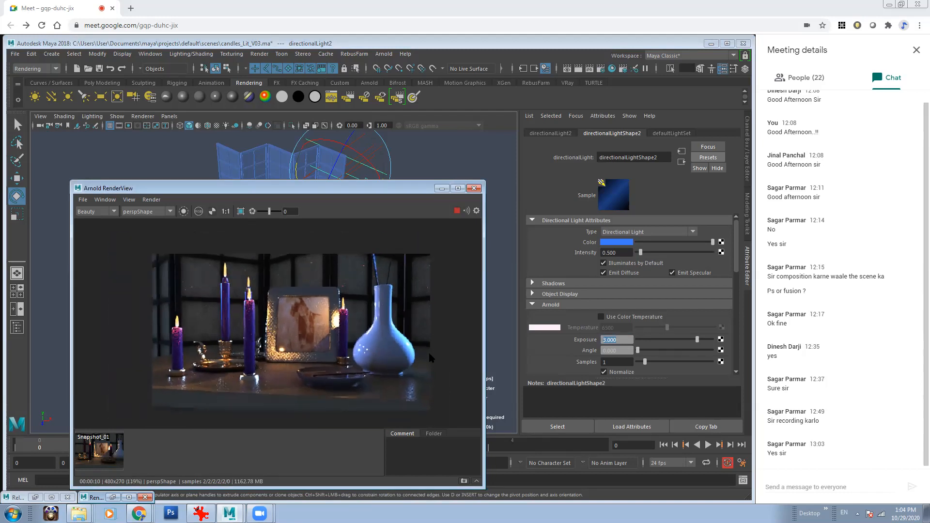
middle_drag(339, 310, 308, 307)
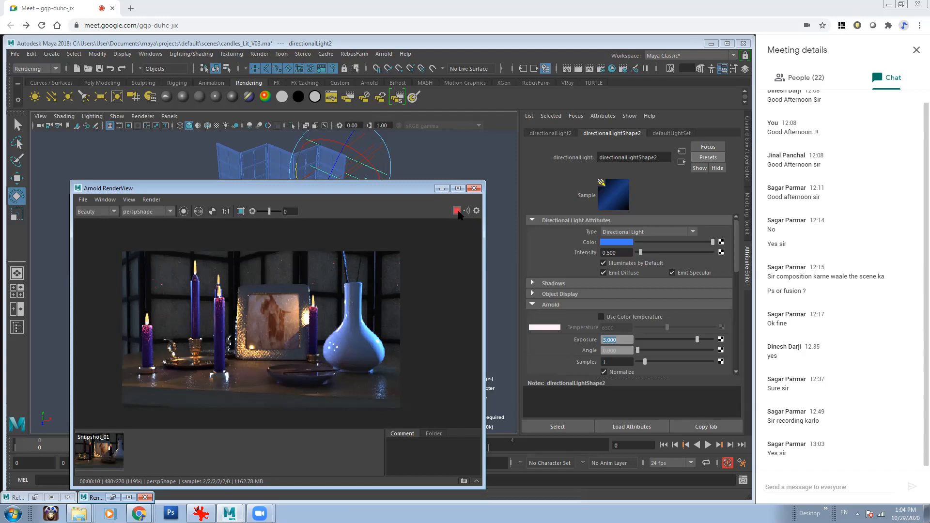
drag(420, 190, 259, 192)
alt+middle_drag(389, 237, 434, 299)
alt+right_drag(390, 291, 446, 314)
alt+drag(411, 298, 431, 298)
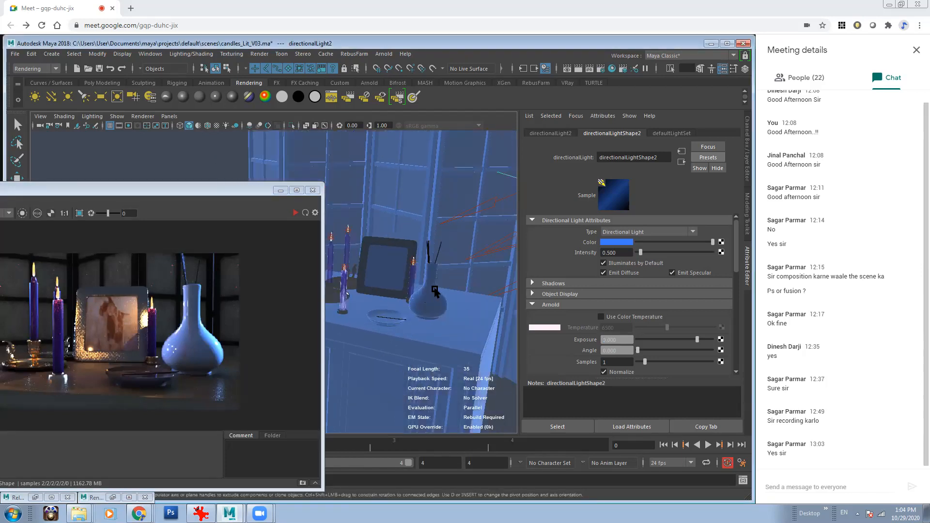
click(432, 303)
click(606, 134)
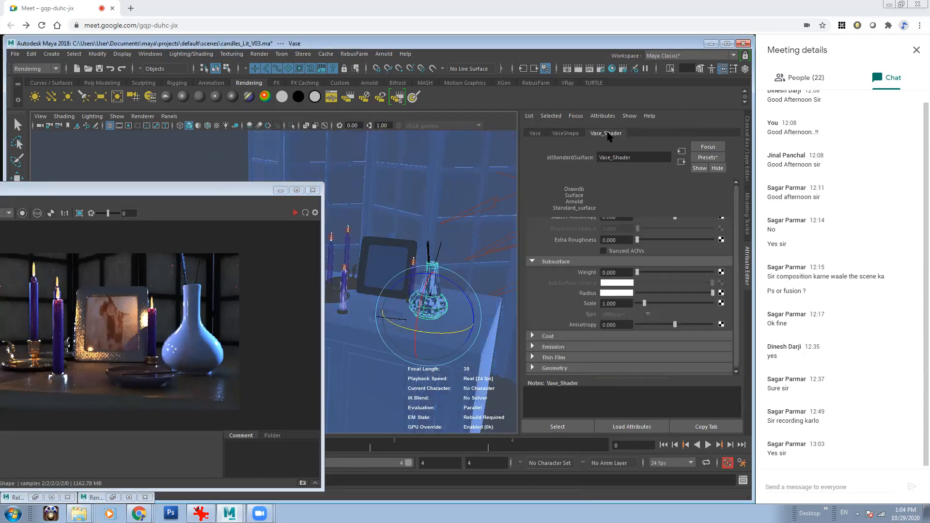
Restart the live render with the vase framed closely, and try raising the vase before undoing the move
scroll(456, 276, up, 5)
alt+middle_drag(358, 215, 398, 253)
alt+drag(399, 253, 418, 273)
key(w)
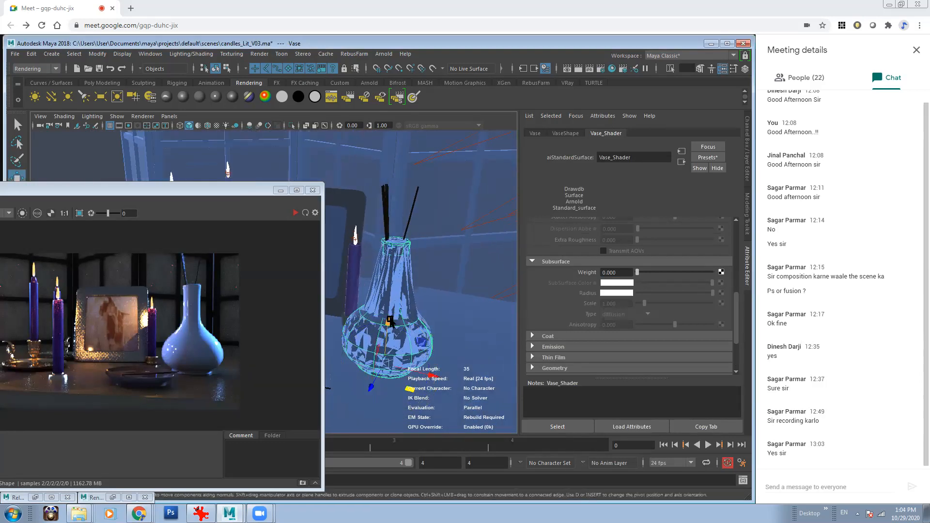
key(ctrl+z)
click(296, 213)
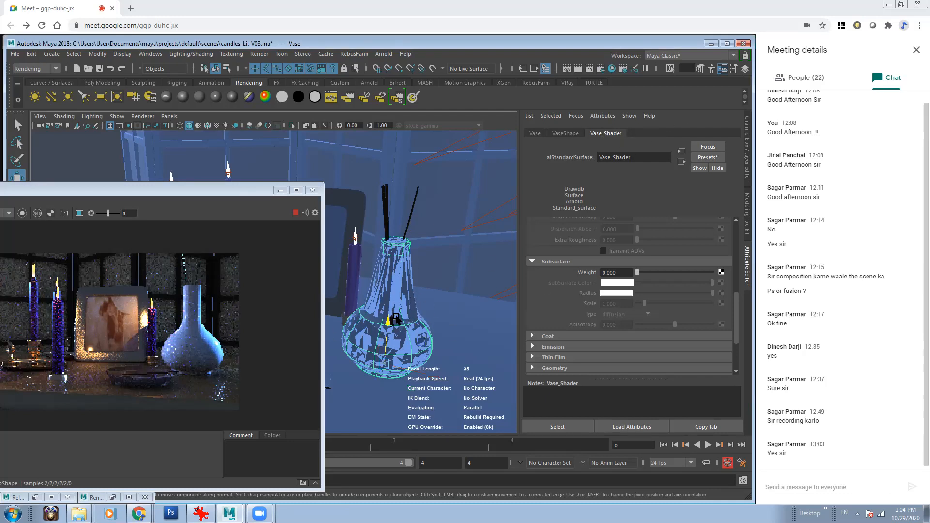
drag(396, 319, 399, 209)
key(ctrl+z)
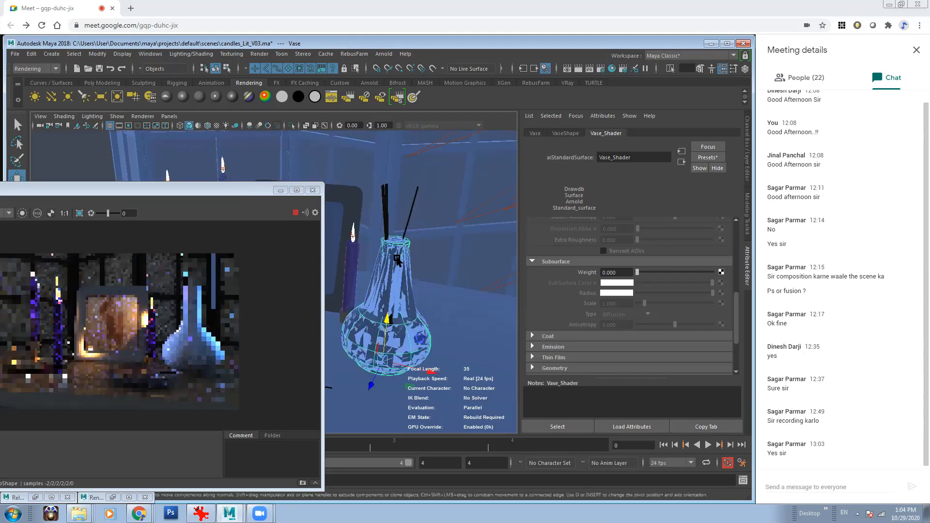
Replace the Vase_Shader settings with the Clay preset and check the vase in the full render view
click(708, 158)
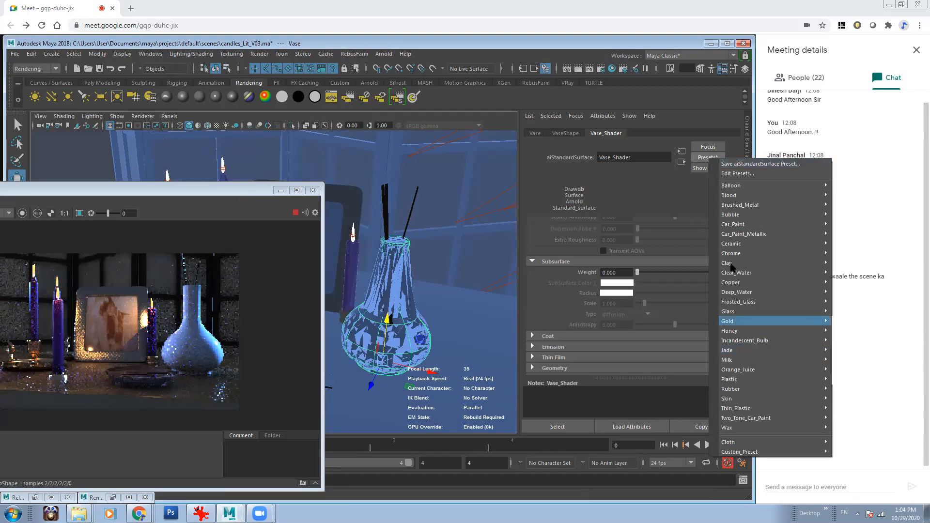
mouse_move(736, 266)
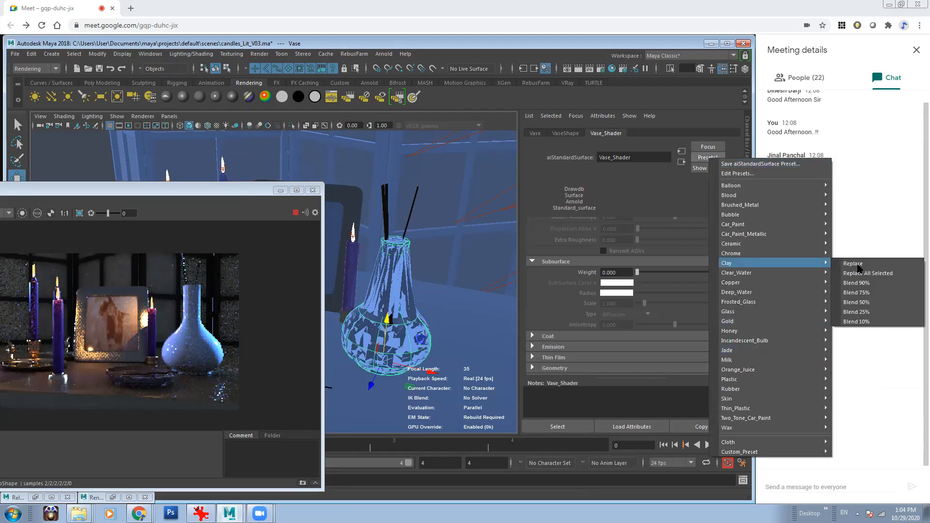
click(857, 264)
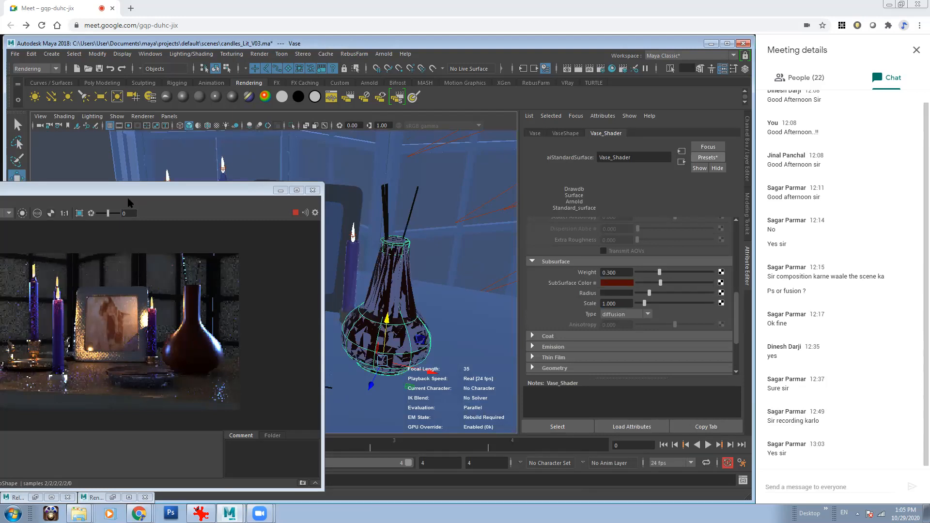
drag(166, 194, 250, 198)
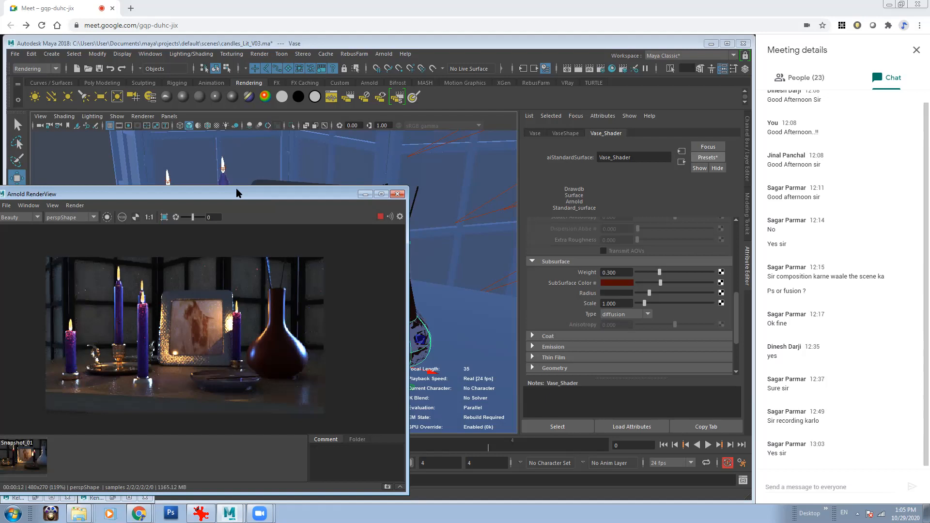
drag(191, 195, 251, 193)
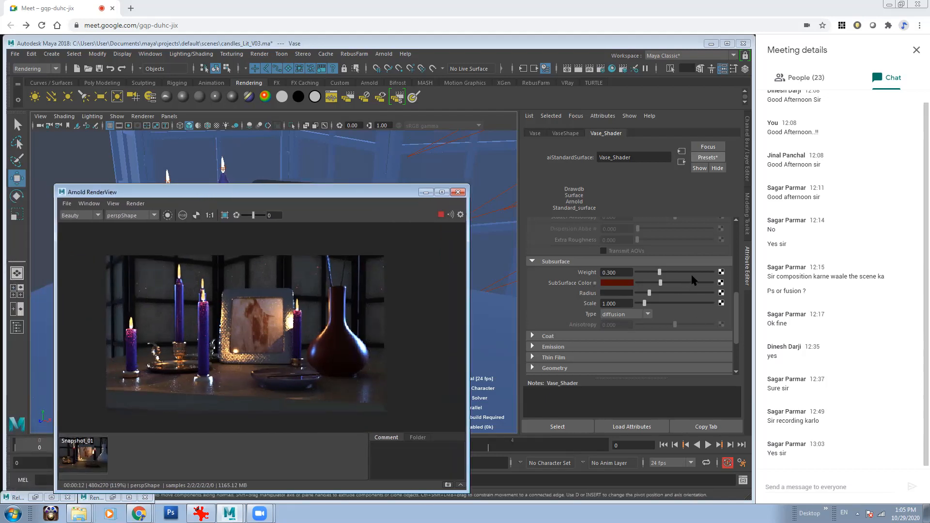
Set the specular roughness of Vase_Shader to 0.6
drag(735, 301, 737, 279)
scroll(738, 283, up, 5)
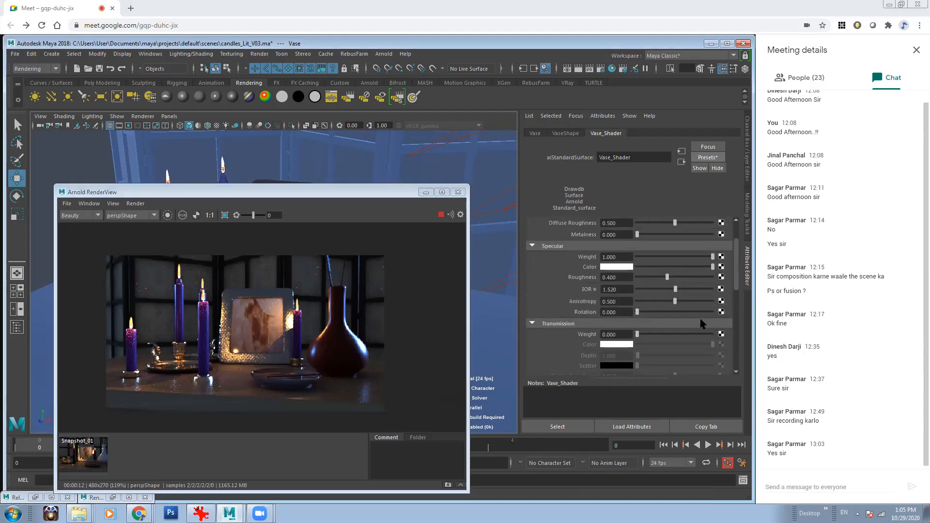
drag(737, 266, 737, 248)
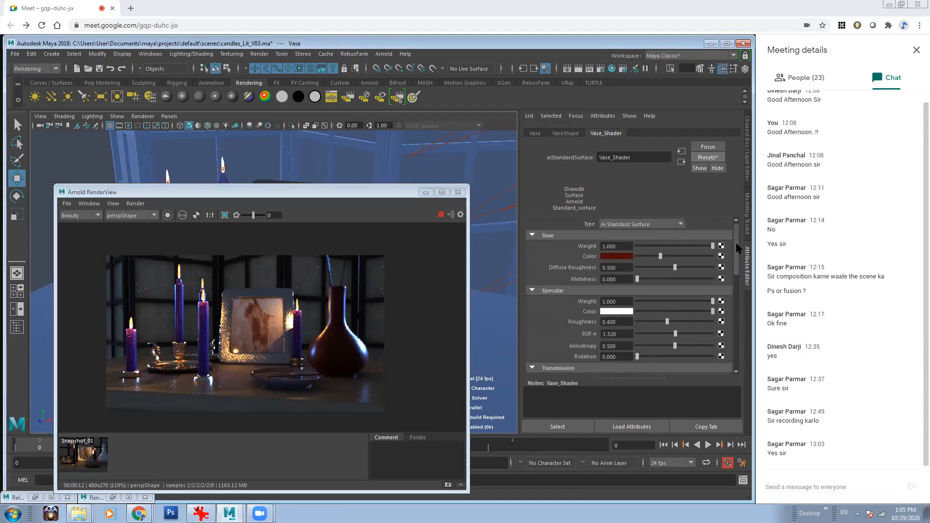
click(621, 322)
text(0.6)
key(Return)
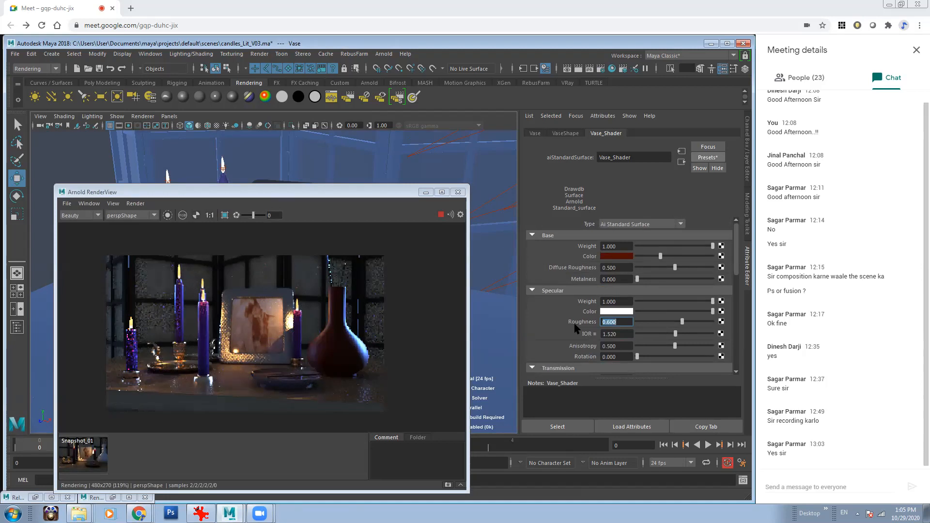
Compare specular roughness values of 1 and 0.5 on Vase_Shader, and return the roughness to 0.6
text(0)
key(Return)
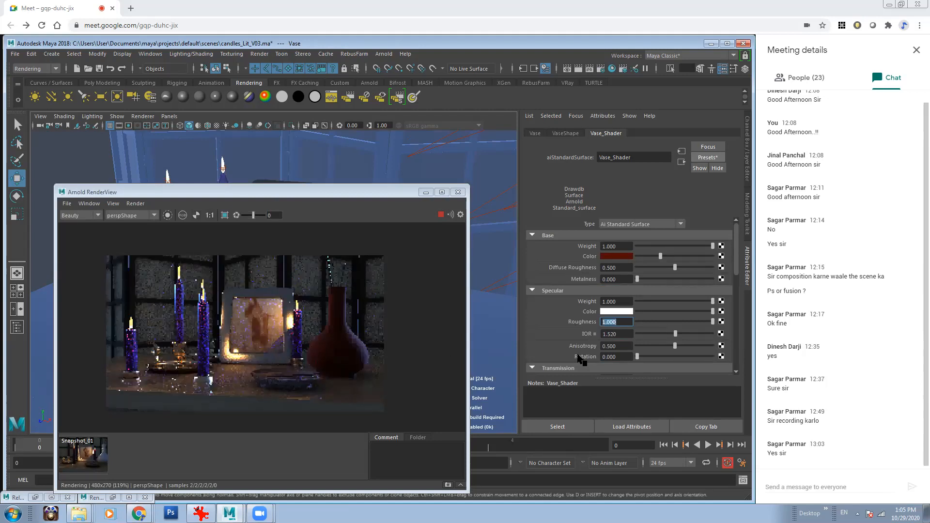
text(0.5)
key(Return)
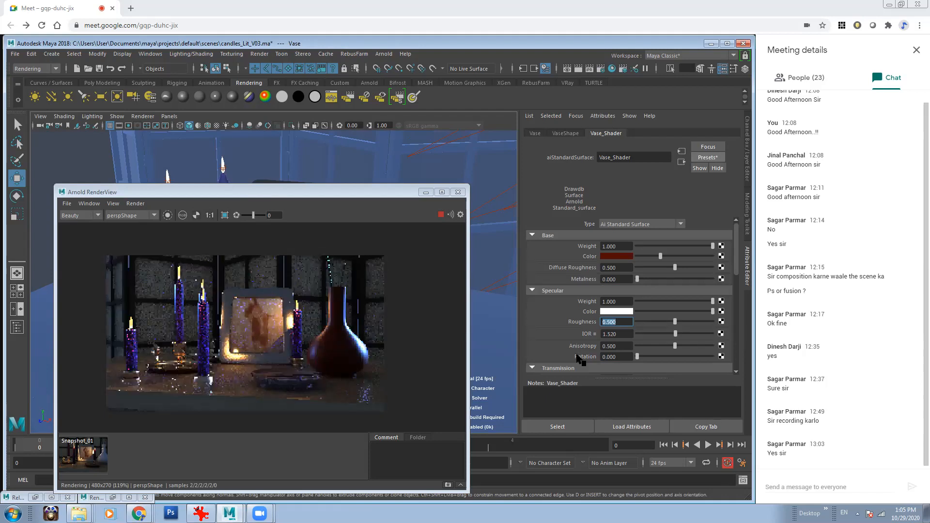
text(0.6)
key(Return)
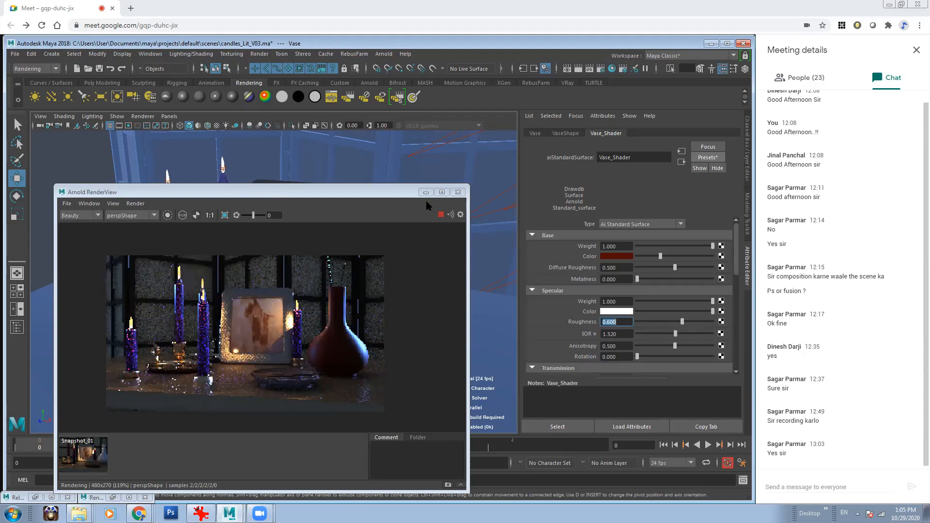
Stop the live render, minimize the render view and open the Outliner
click(440, 215)
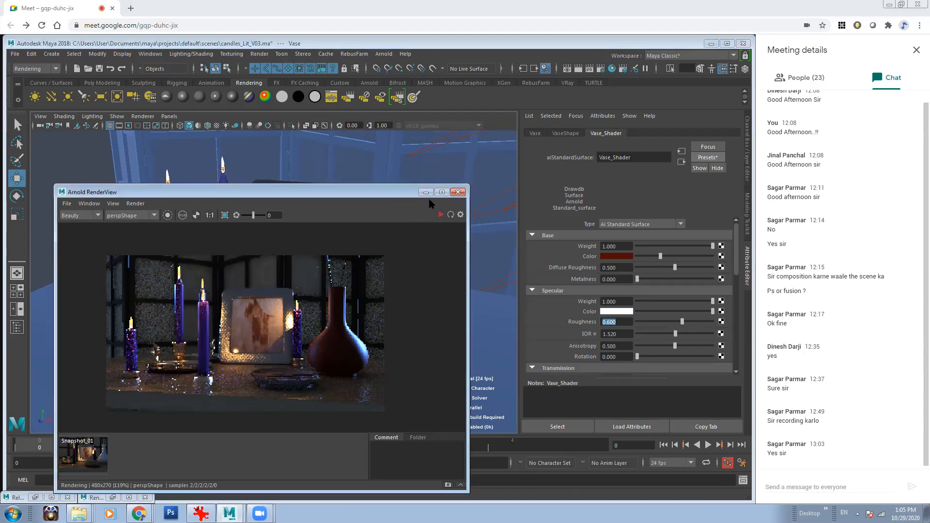
click(426, 192)
click(150, 53)
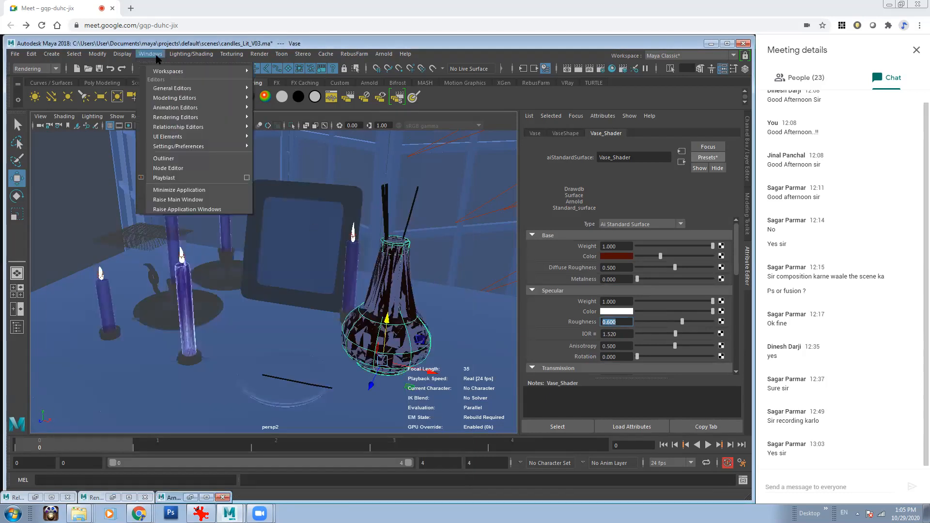
click(172, 163)
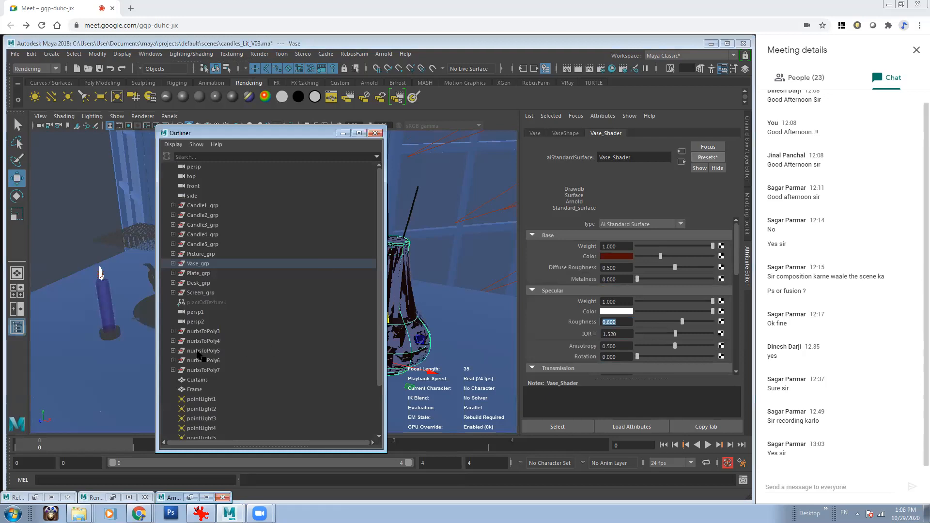
Group pointLight1 to pointLight5 under the name Candle_Light, with the viewport switched to default lighting
scroll(381, 283, down, 2)
drag(222, 341, 218, 378)
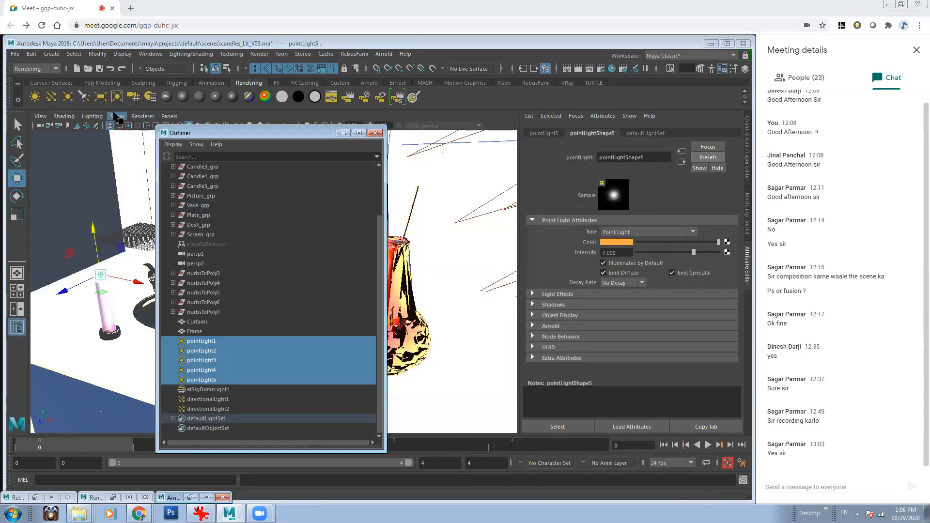
click(92, 116)
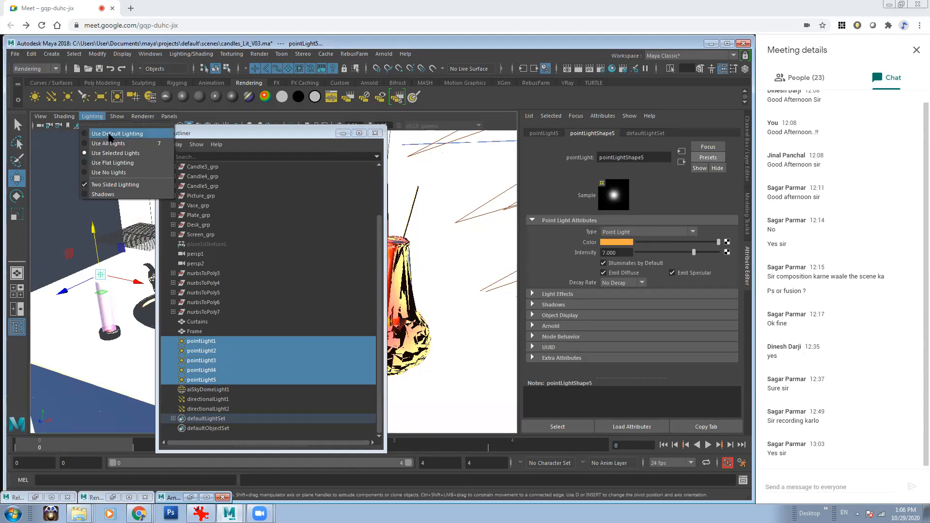
click(109, 135)
key(ctrl+g)
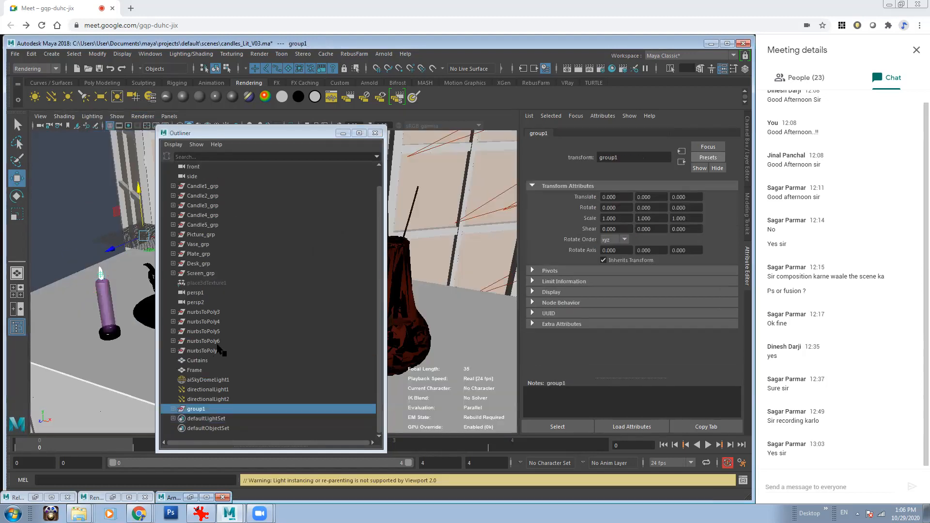
double_click(208, 411)
text(Candle_Light)
key(Return)
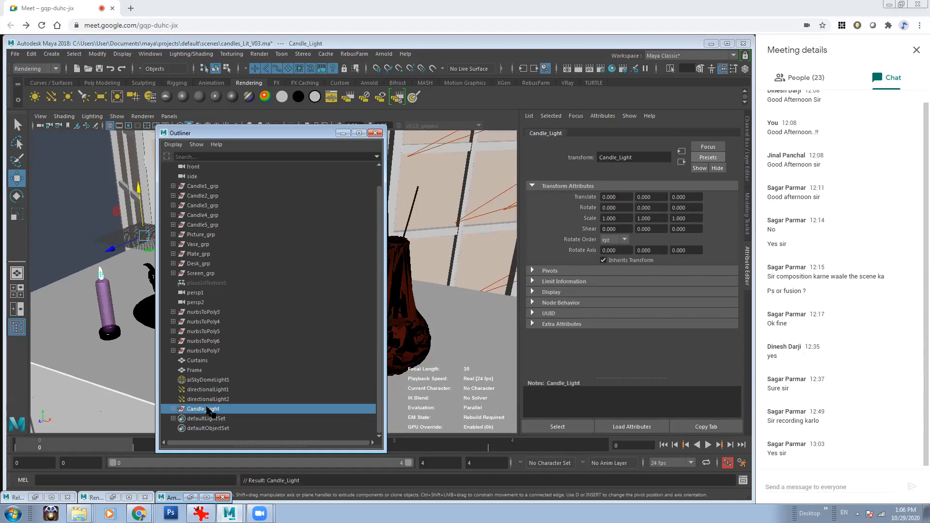
Rename aiSkyDomeLight1 as Fill and directionalLight1 as Rim
click(207, 380)
double_click(217, 380)
text(Fill)
key(Return)
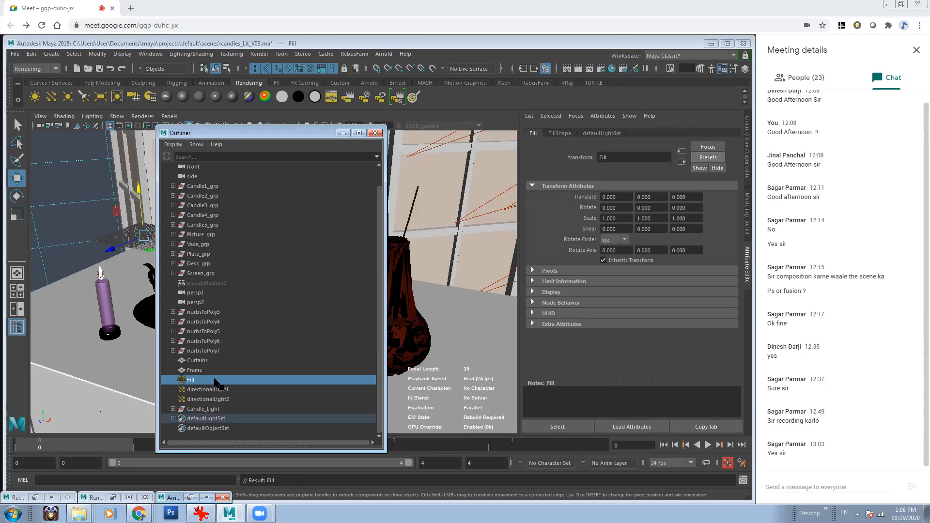
double_click(202, 389)
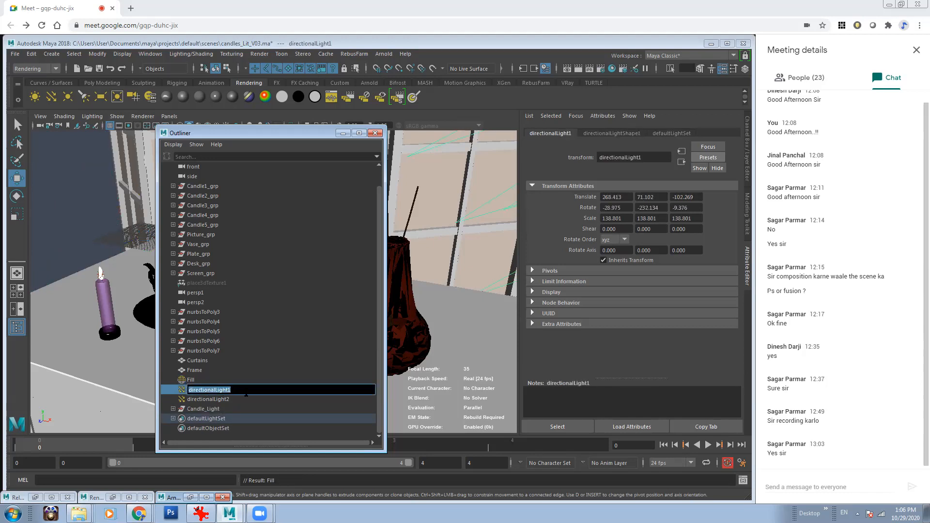
text(Rim)
key(Return)
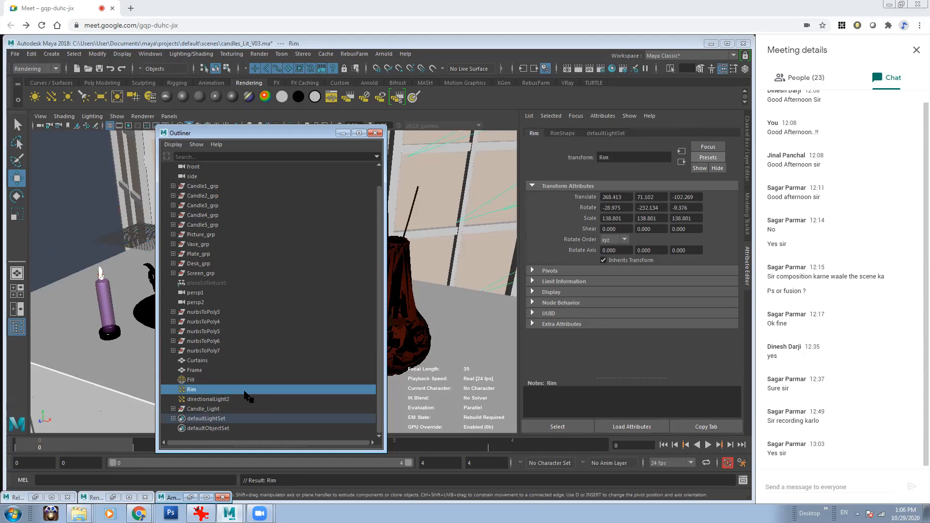
Rename directionalLight2 as Kicker and expand the Candle_Light group to list its point lights
double_click(208, 399)
text(Kicker)
key(Return)
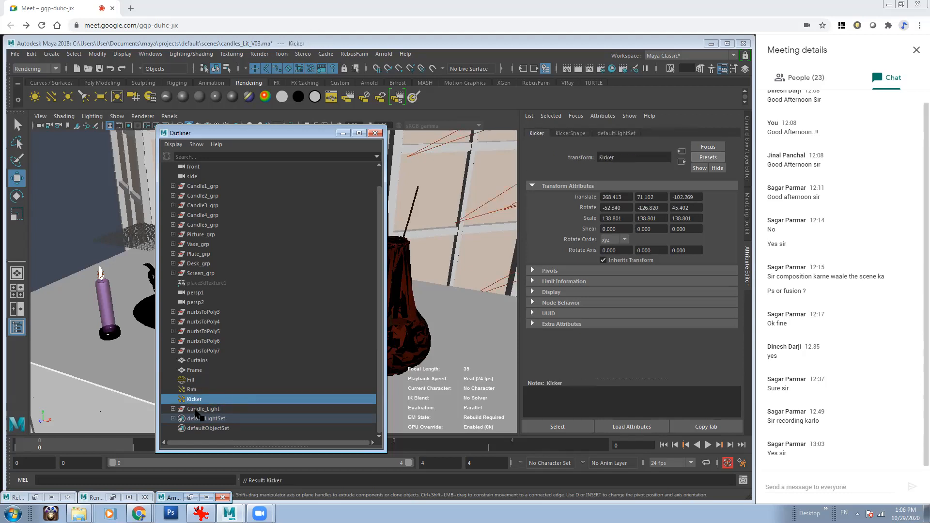
click(162, 409)
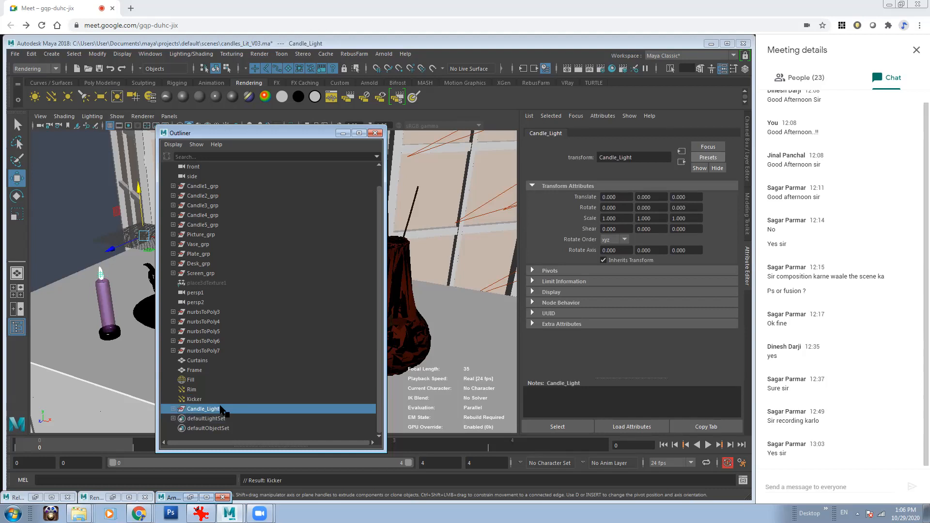
click(173, 409)
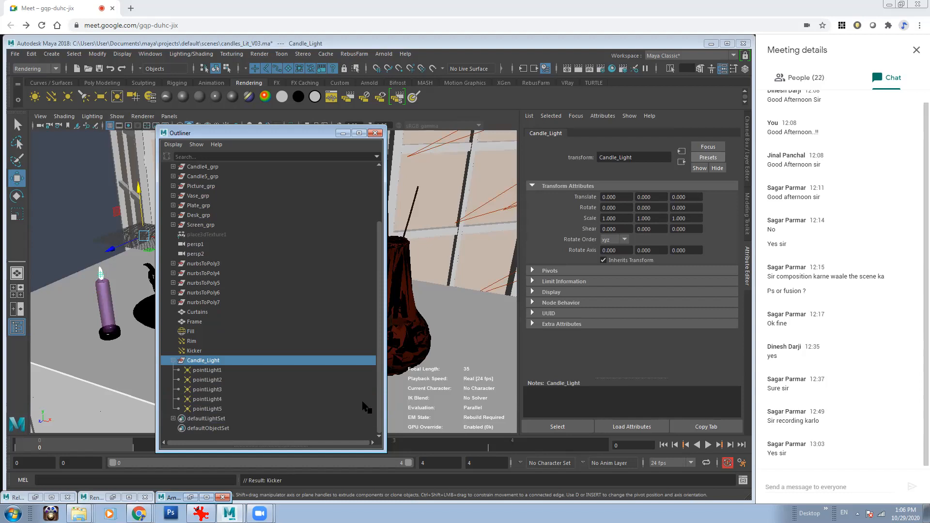
Make the colors of pointLight1 and pointLight2 white by reducing their saturation to 0
click(212, 370)
click(598, 135)
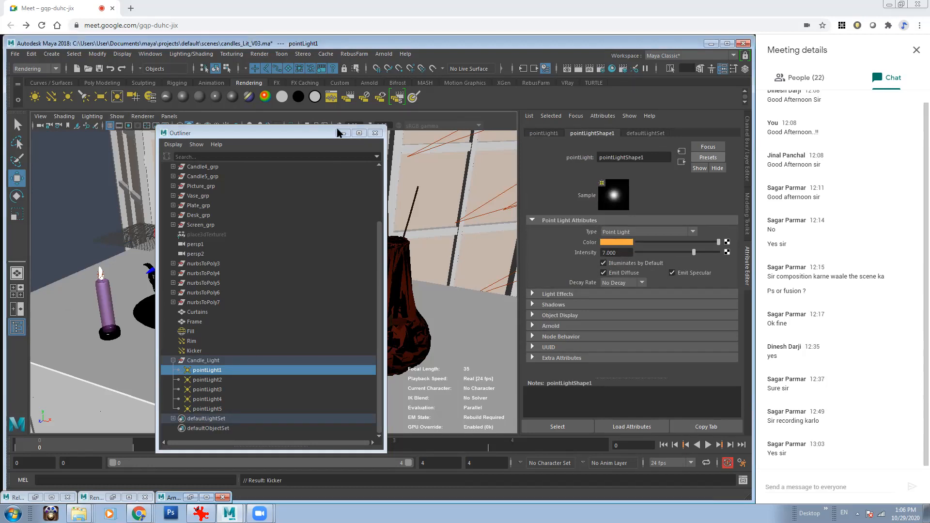
drag(305, 135, 320, 142)
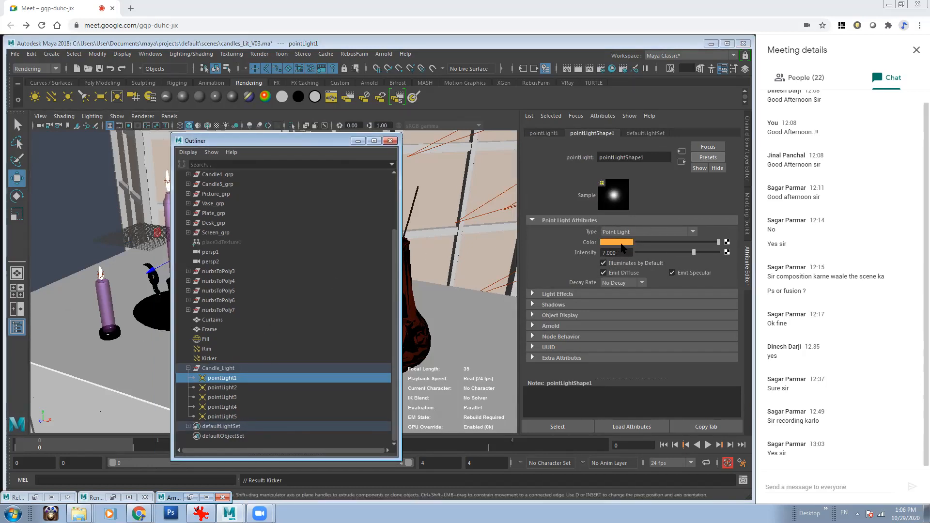
click(622, 242)
click(573, 281)
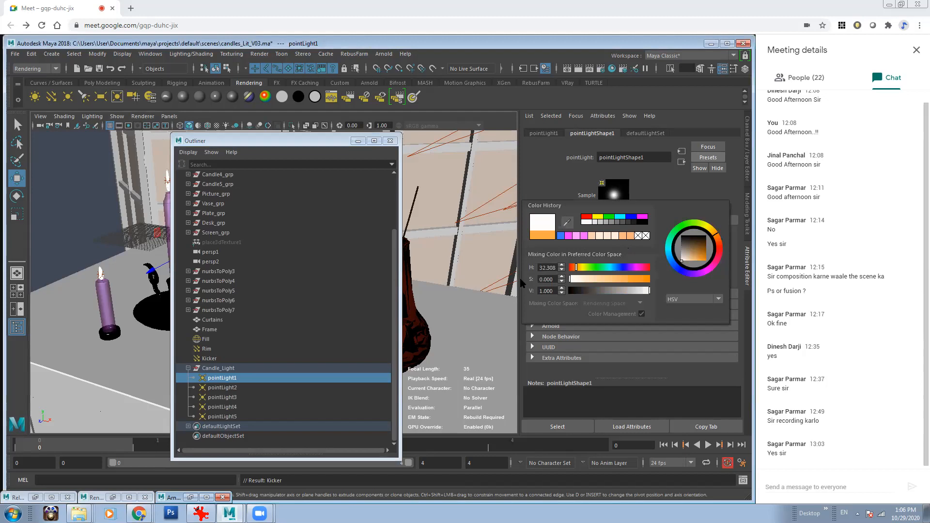
click(222, 387)
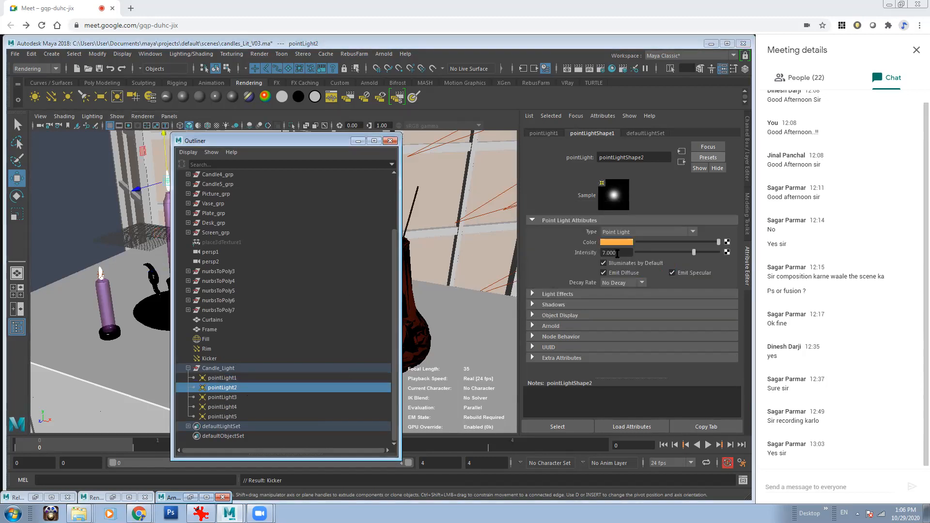
click(615, 242)
click(565, 280)
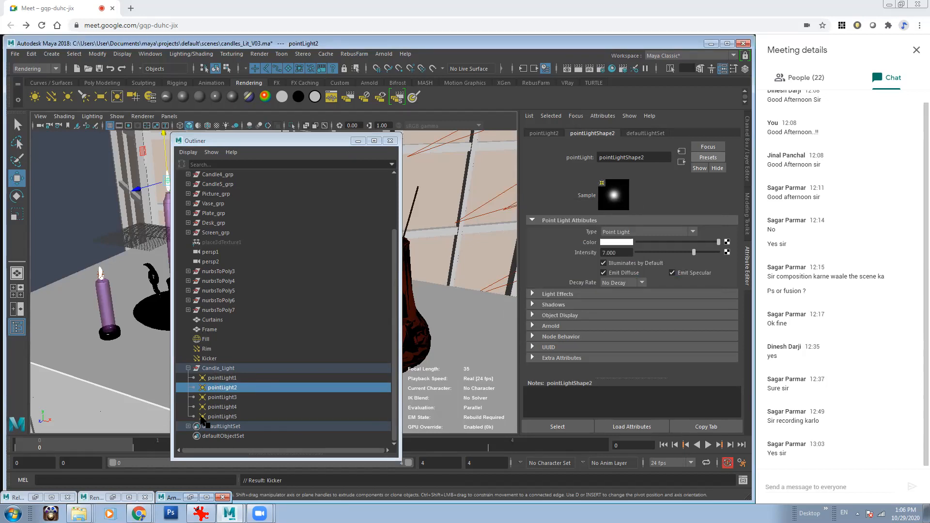
Select all lights from Fill to pointLight5 and display their Shape Keyable attributes in the Attribute Spread Sheet
click(223, 417)
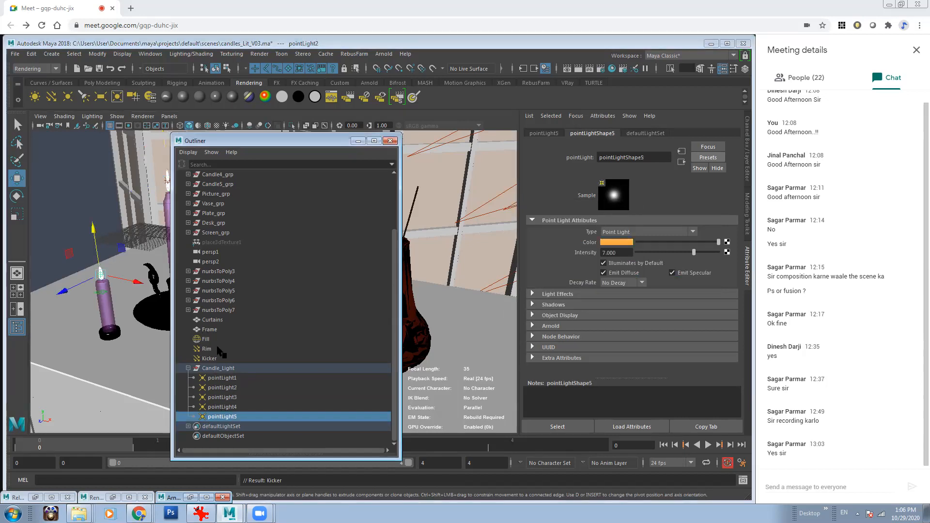
shift+click(206, 340)
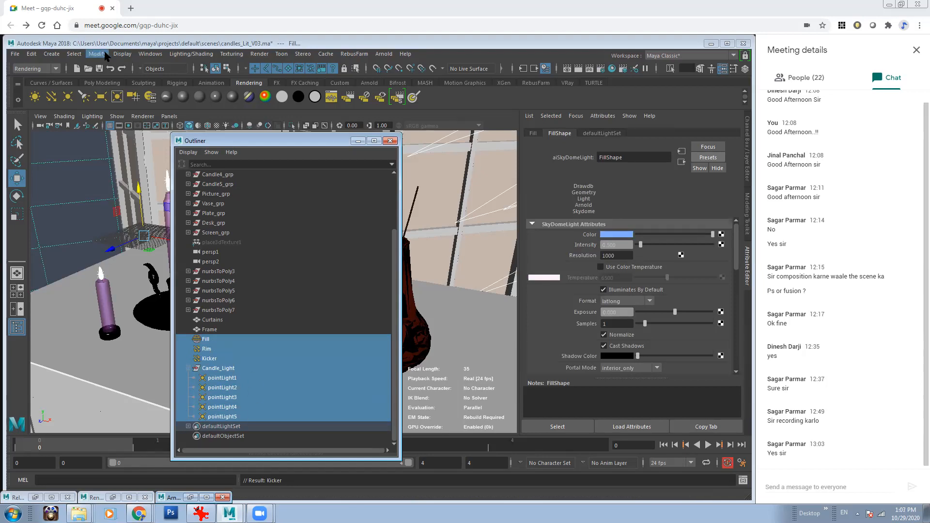
click(160, 54)
mouse_move(178, 89)
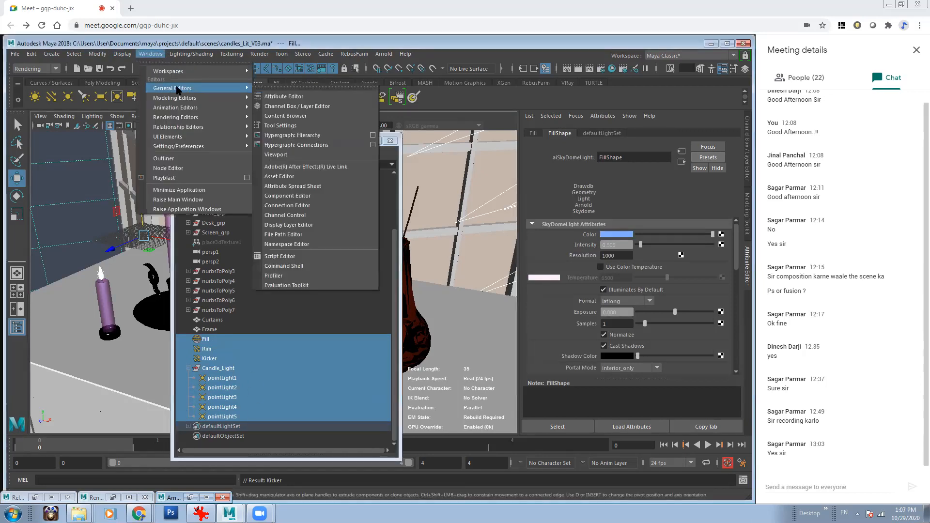
click(291, 187)
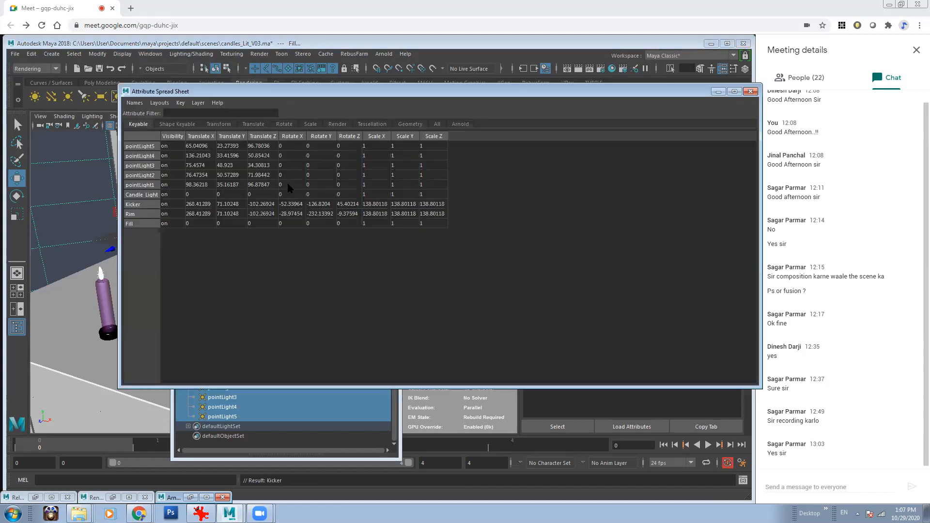
drag(305, 92, 342, 118)
click(217, 151)
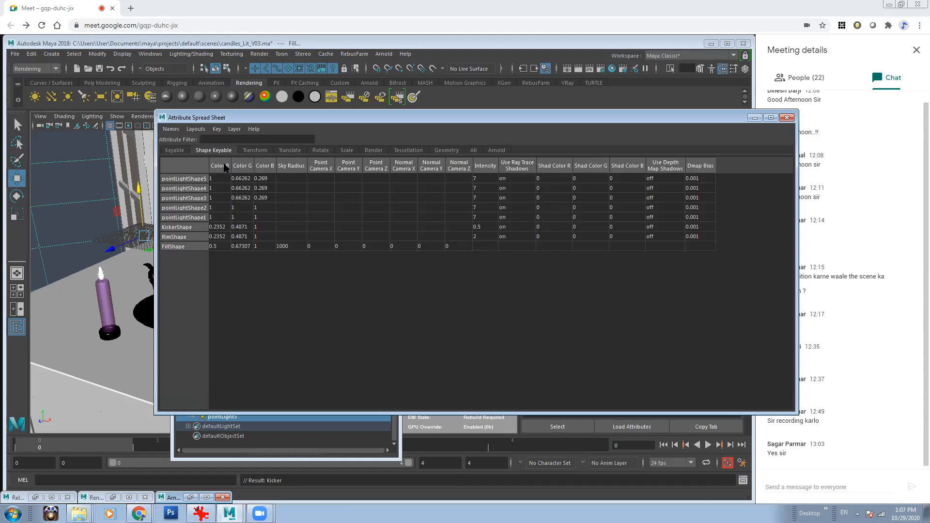
Set Color R, G and B to 1 for all selected lights at once and minimize the Attribute Spread Sheet
drag(796, 196, 743, 197)
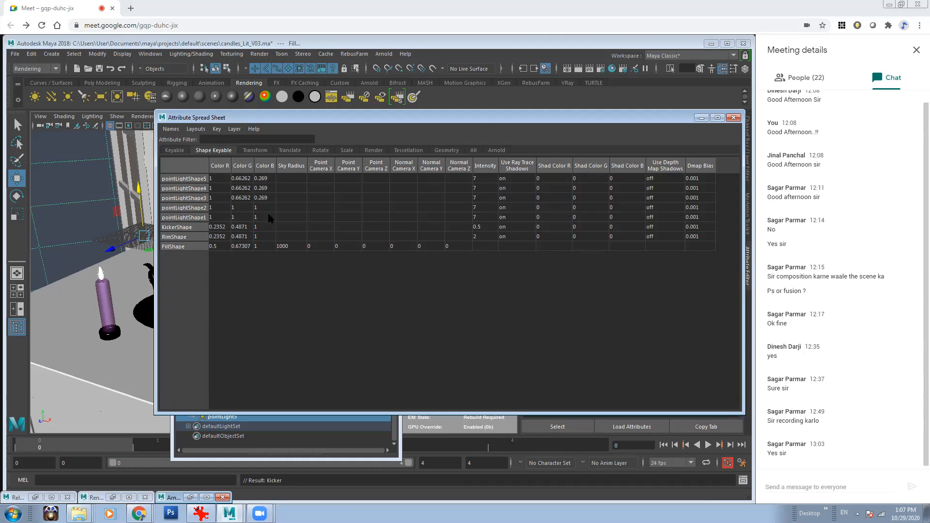
drag(223, 169, 261, 169)
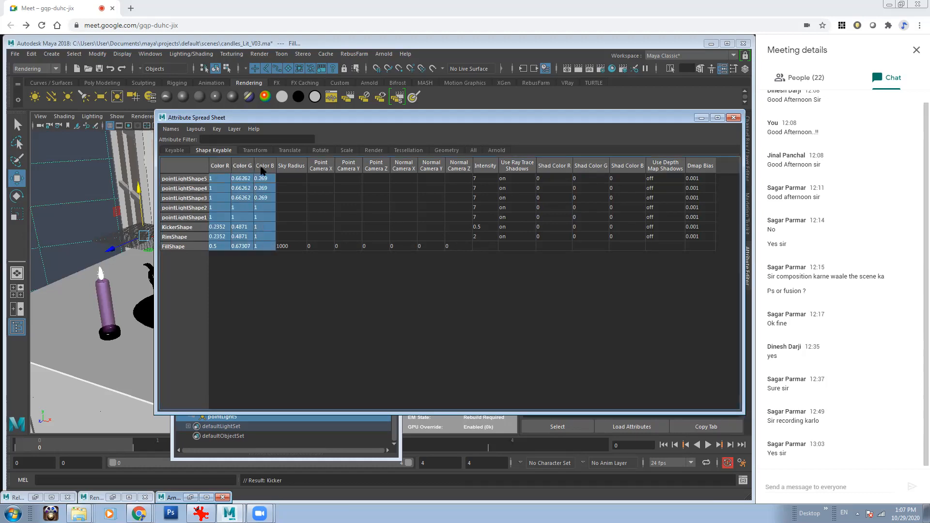
text(1)
key(Return)
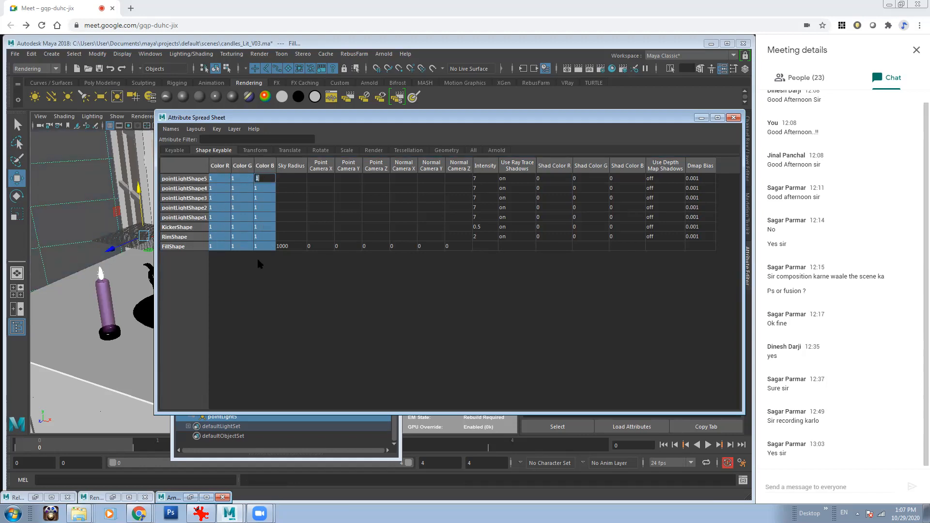
click(702, 118)
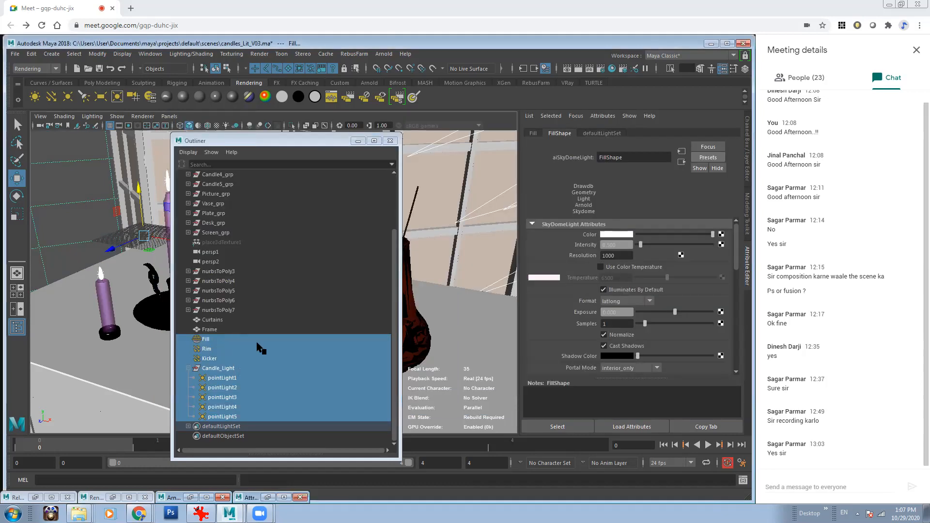
Check the color of Fill, Rim, Kicker and each of the five point lights, and minimize the Outliner
click(227, 339)
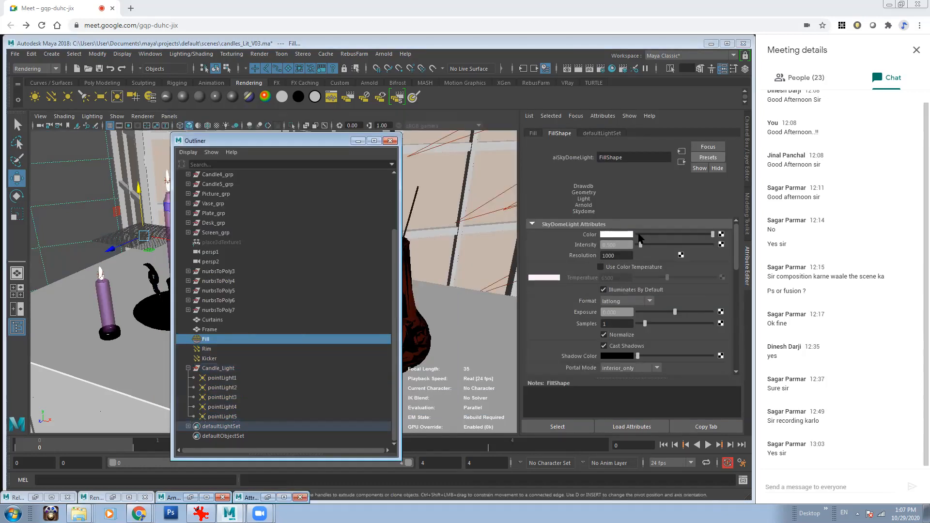
click(207, 348)
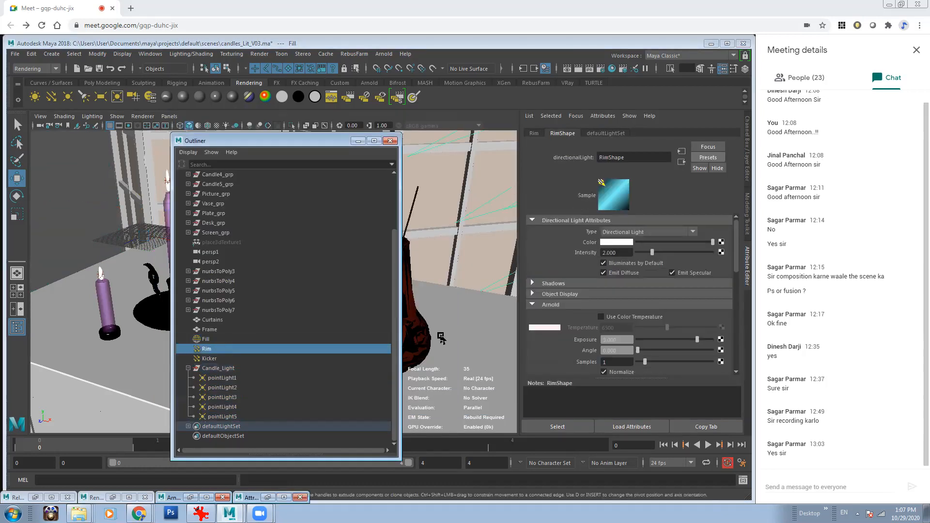
click(234, 358)
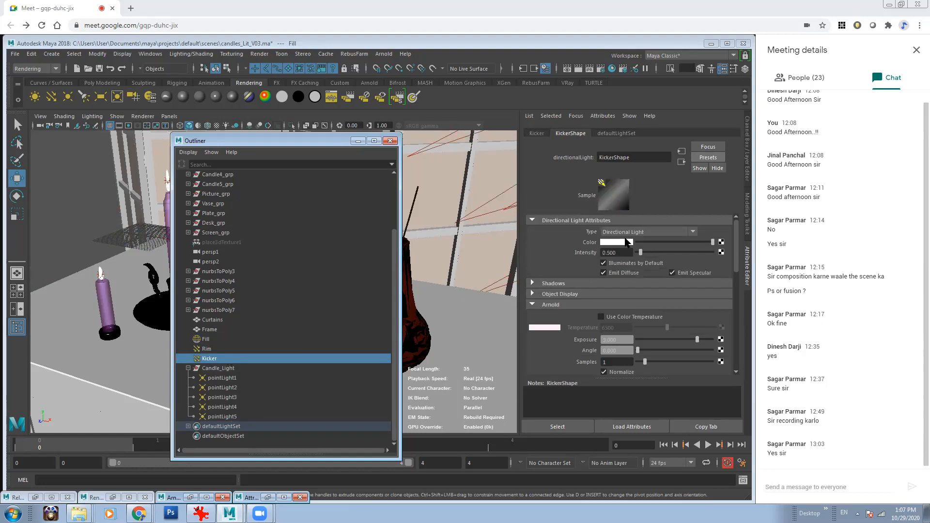
click(227, 378)
click(227, 387)
click(228, 397)
click(228, 407)
click(229, 417)
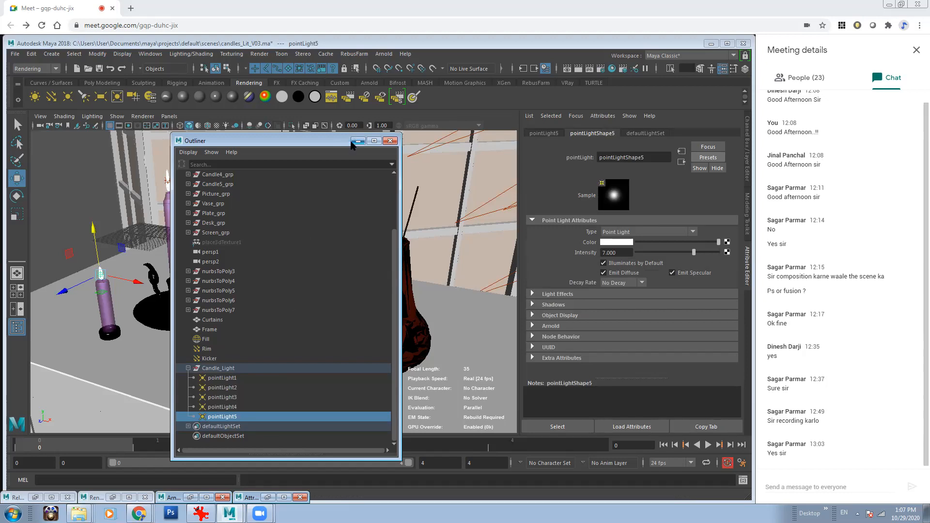
drag(337, 147, 395, 177)
click(414, 171)
Select the vase, open the Render Setup window, and widen the window and its layer pane
alt+drag(257, 269, 318, 250)
click(353, 303)
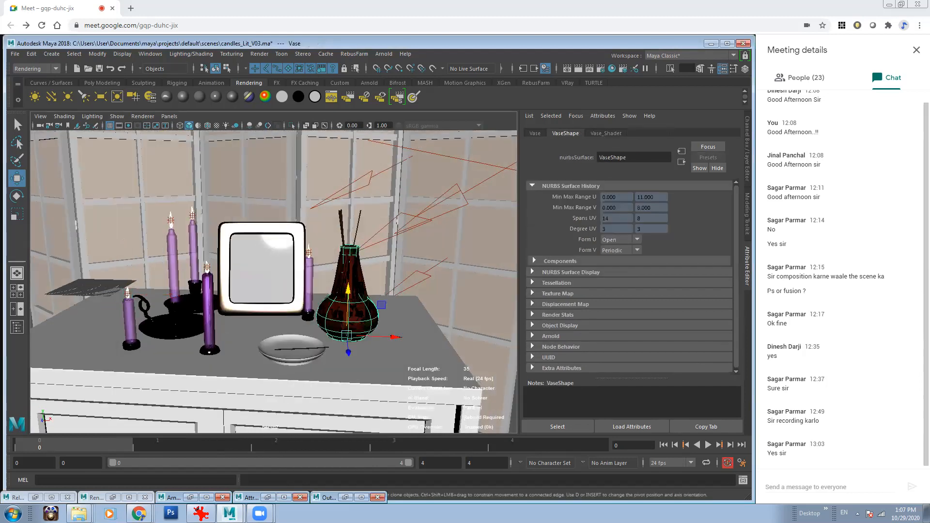
alt+right_drag(359, 283, 259, 295)
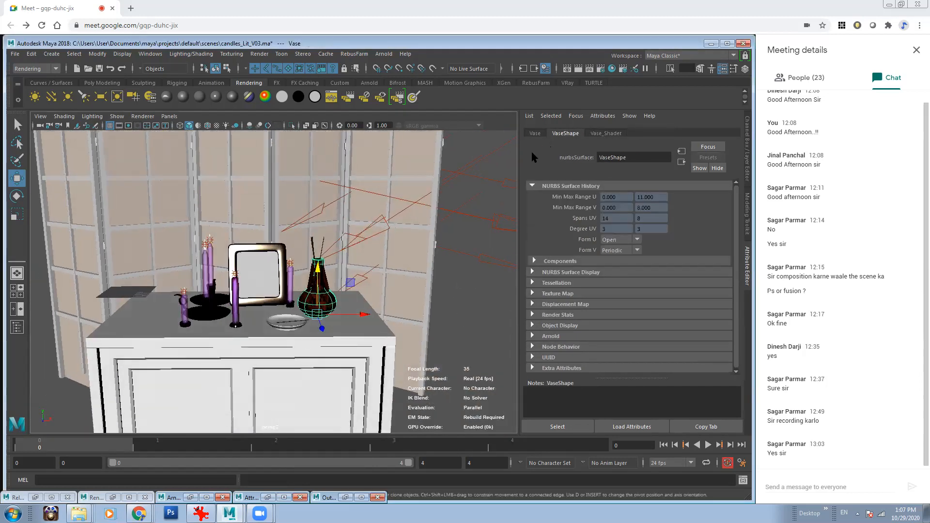
click(623, 68)
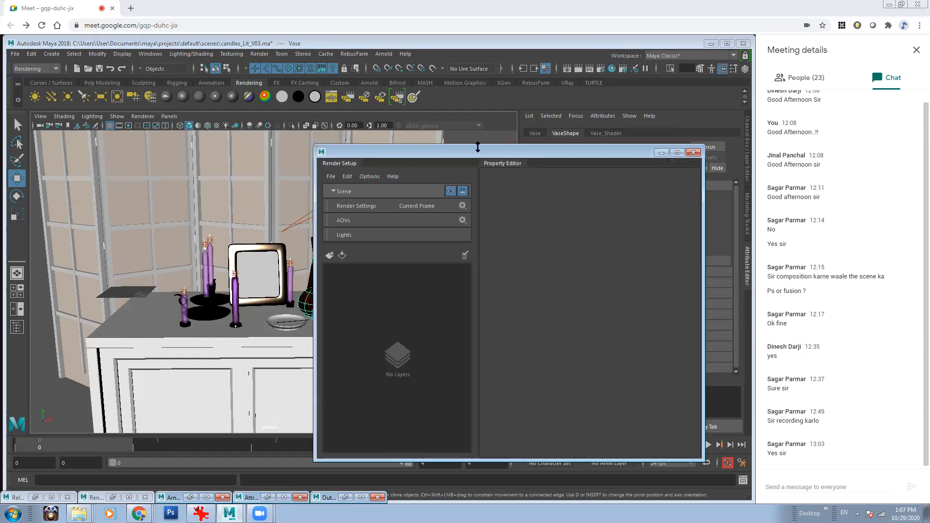
drag(478, 156, 239, 139)
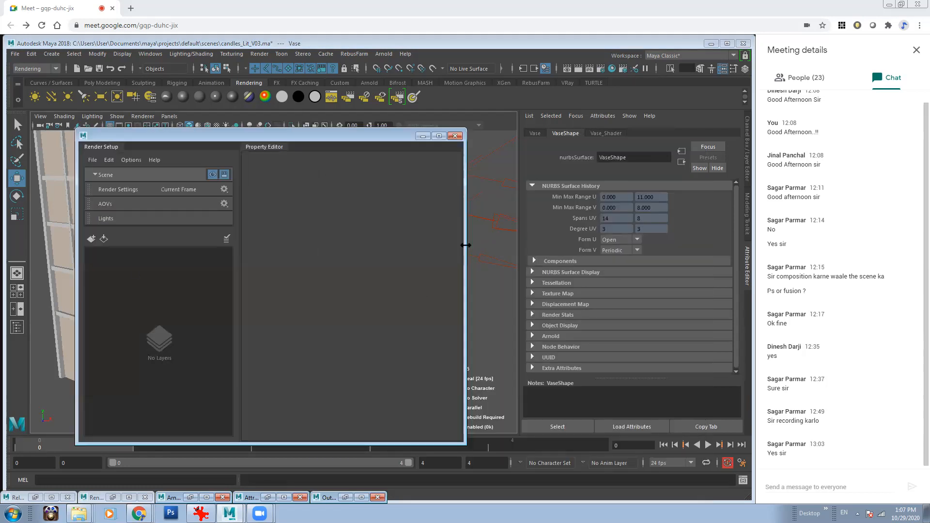
drag(465, 245, 517, 245)
drag(262, 262, 303, 262)
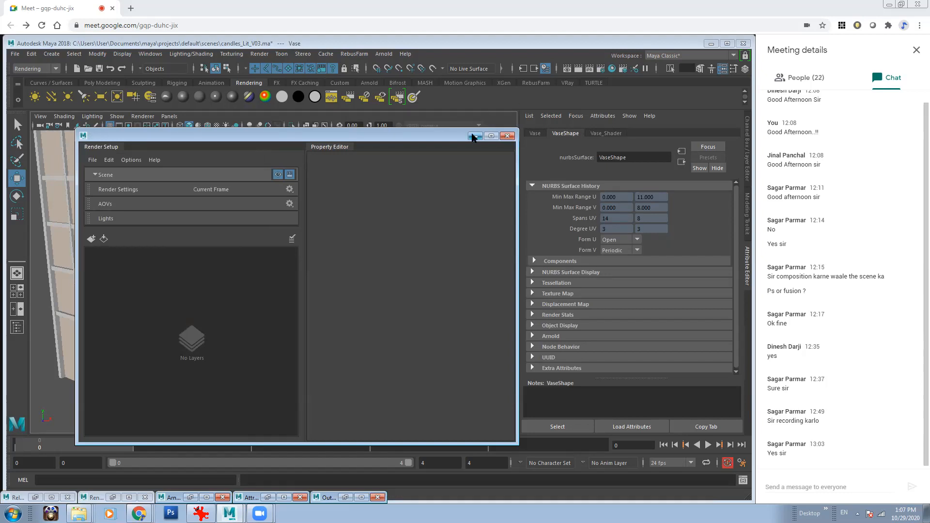
Show the Channel Box / Layer Editor, then examine the Preferred Render Setup System options in the Rendering preferences without saving
click(745, 69)
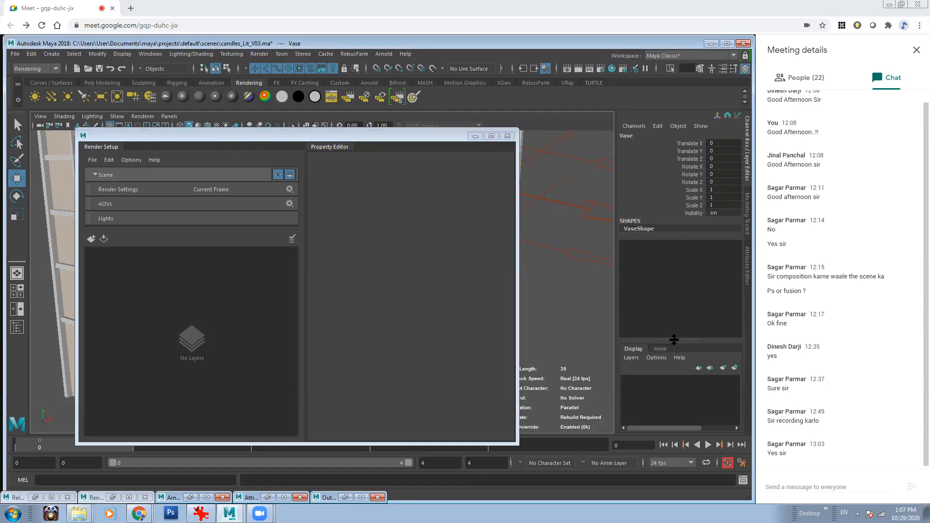
click(741, 463)
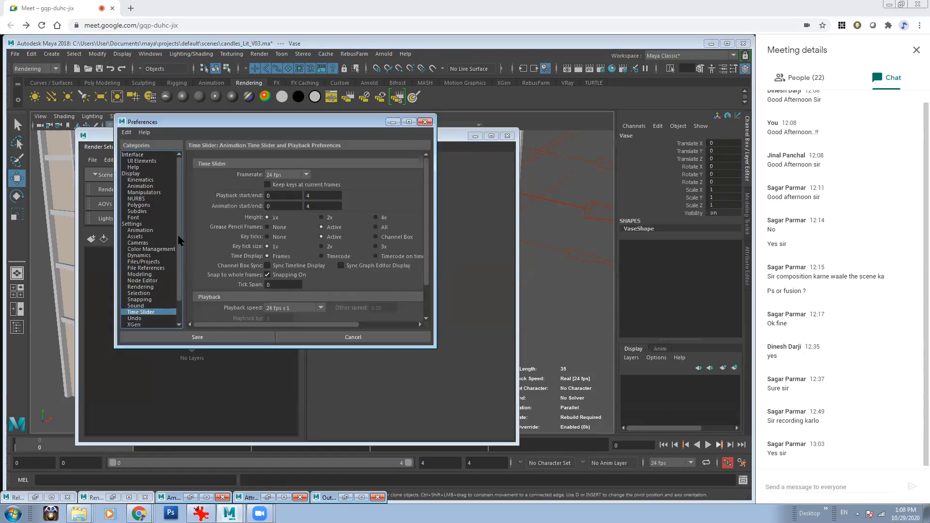
scroll(181, 260, down, 1)
click(145, 262)
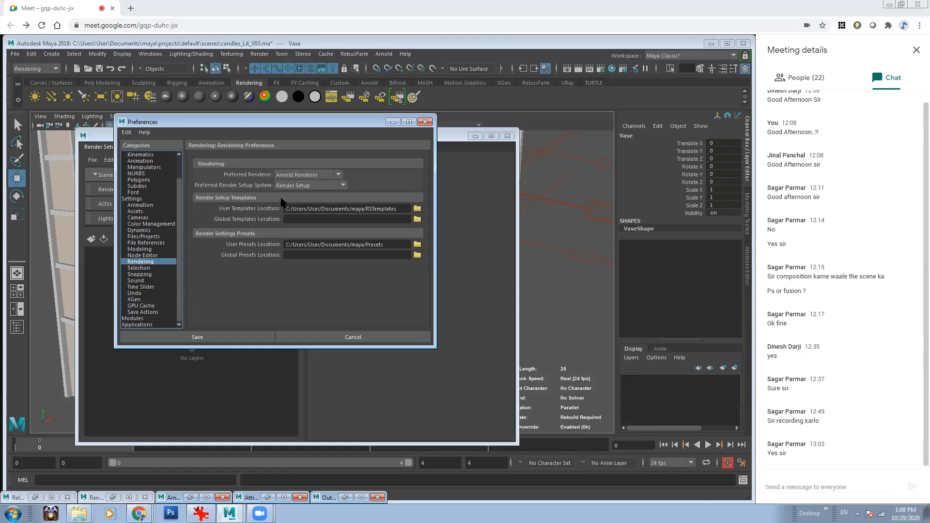
click(309, 186)
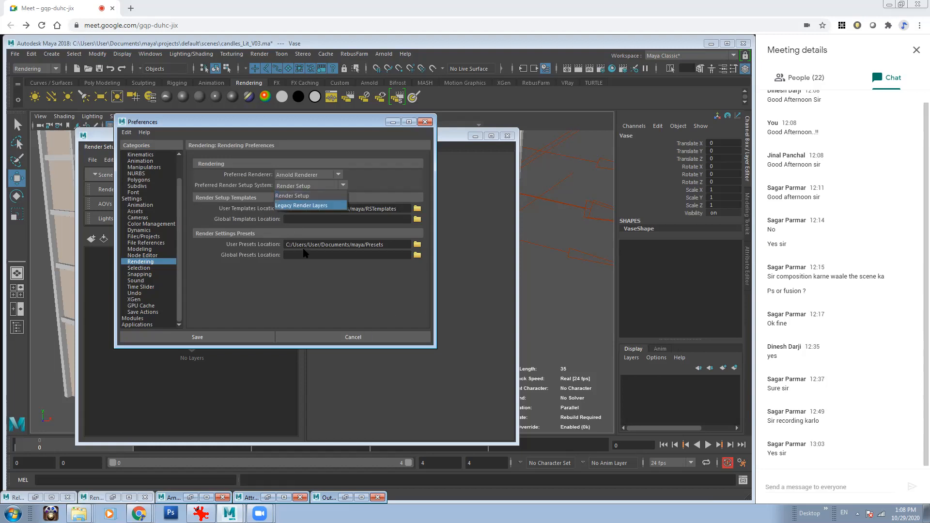
click(386, 300)
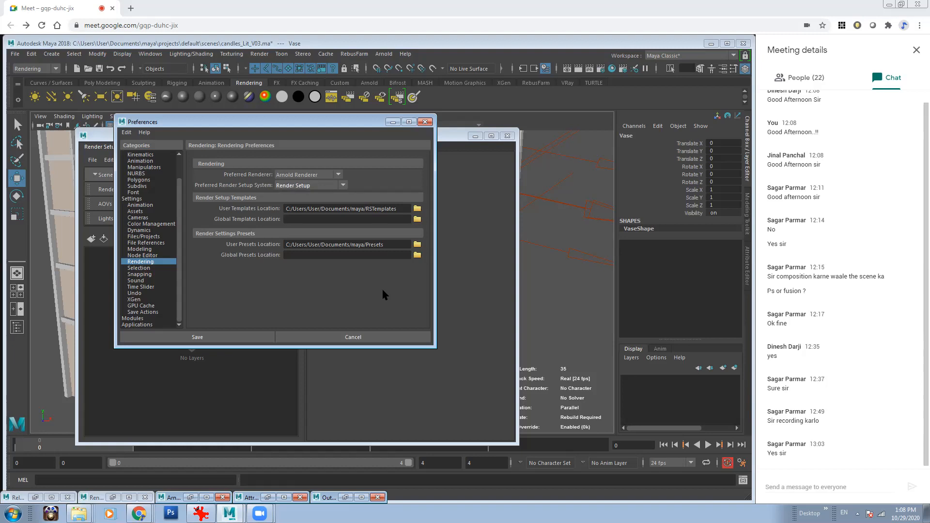
click(384, 335)
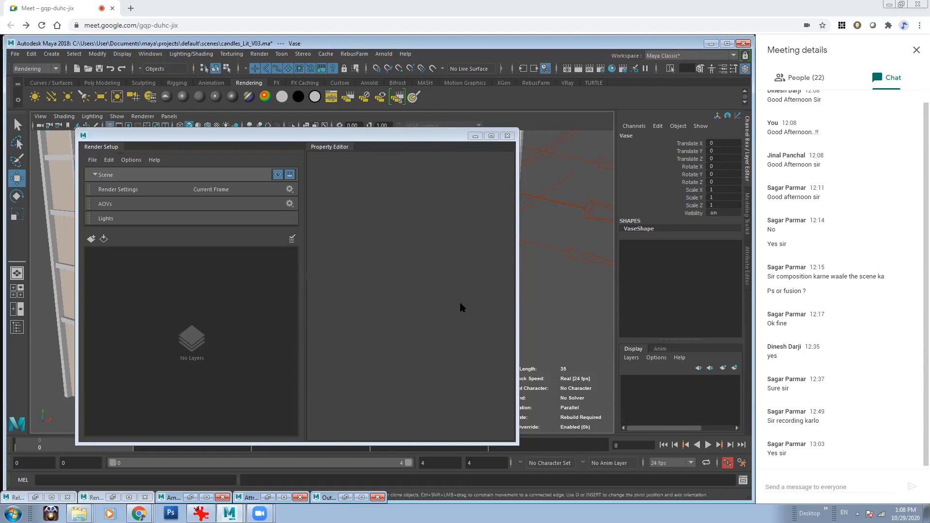
Minimize the Render Setup window and Maya itself, and restore Maya with its floating windows
click(476, 136)
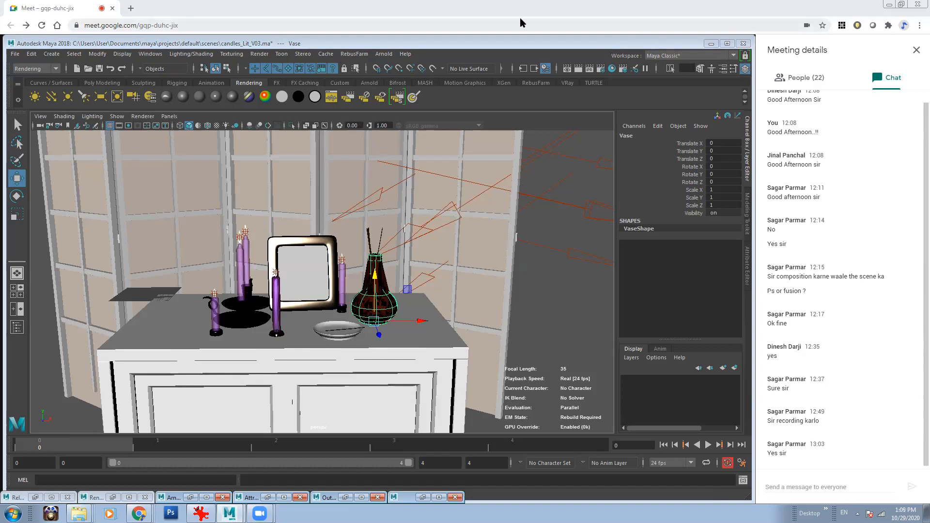
click(710, 43)
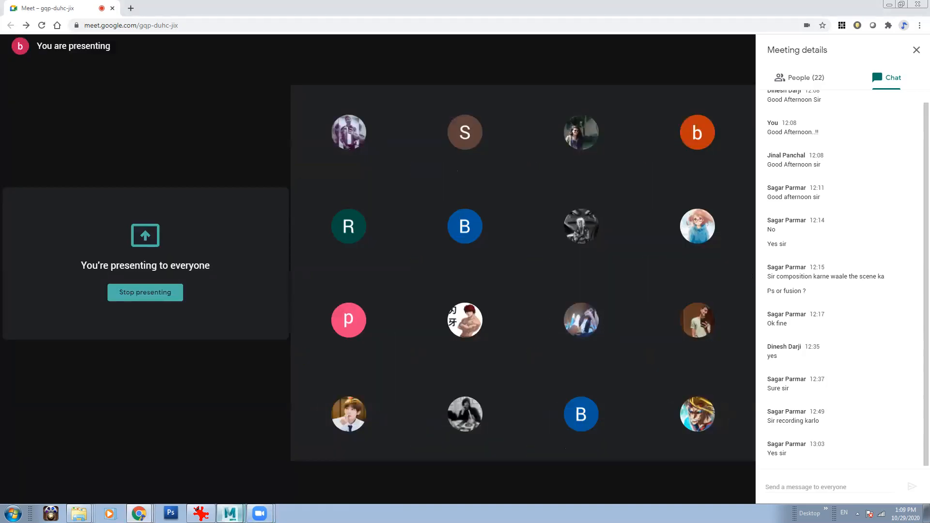
click(229, 513)
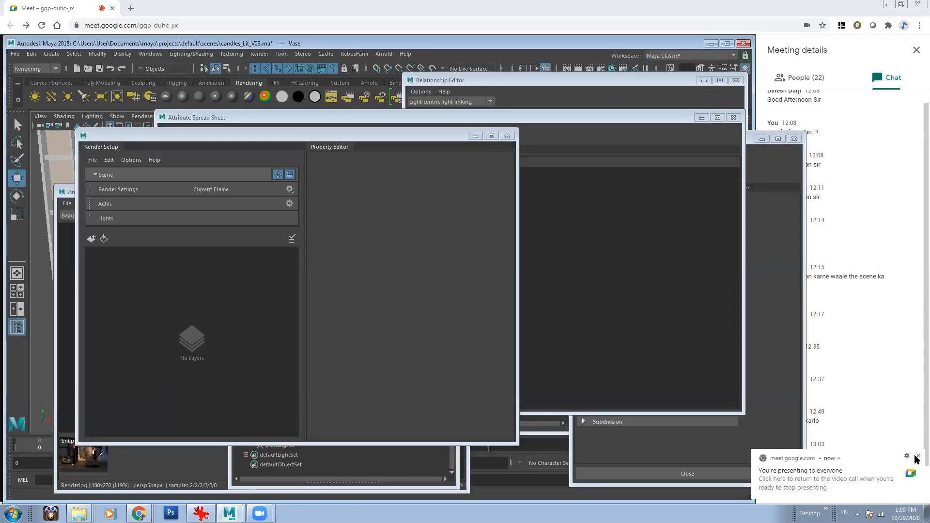
Minimize the Render Setup, Outliner and Attribute Spread Sheet windows, close the Relationship Editor and the window behind it, and move the Arnold RenderView upward
click(475, 136)
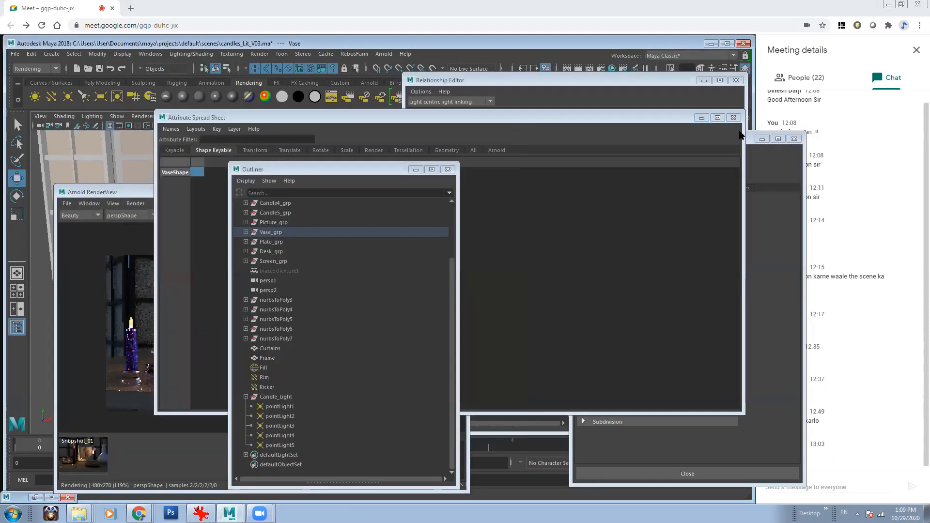
click(415, 169)
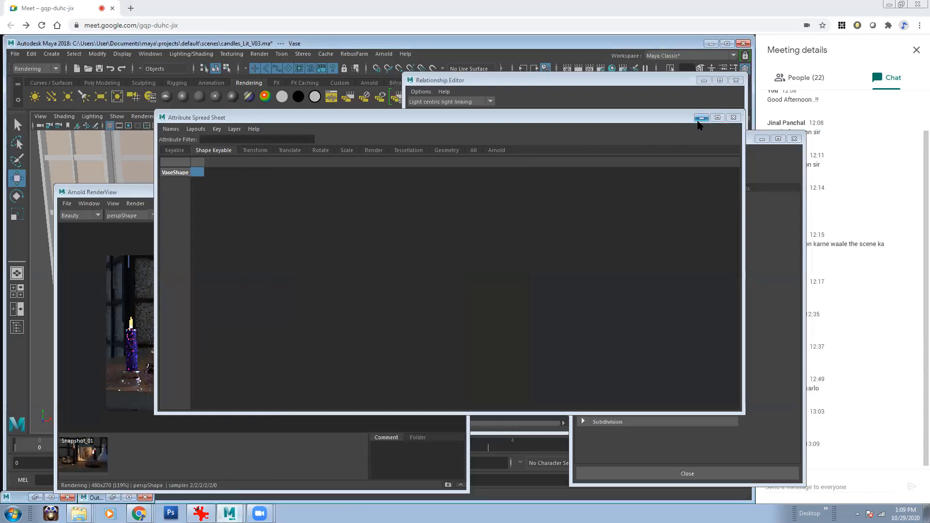
click(702, 118)
click(794, 139)
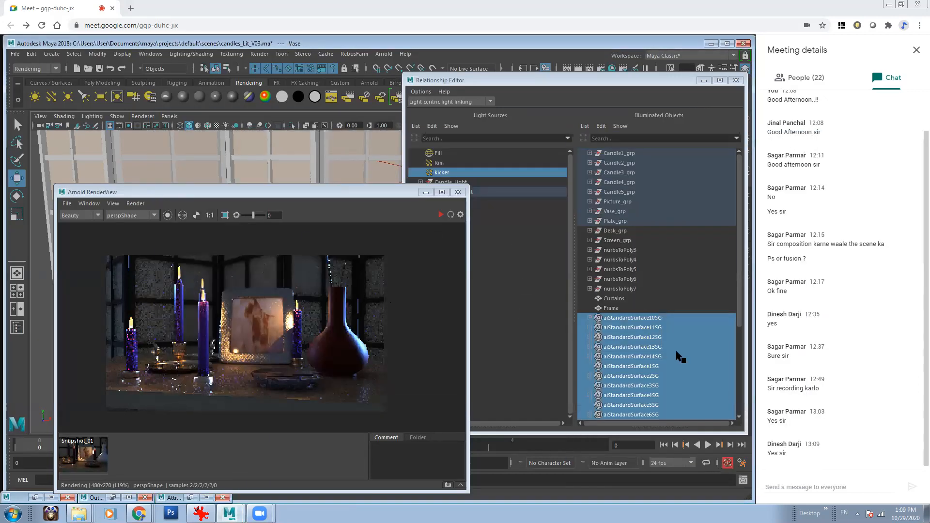
click(731, 81)
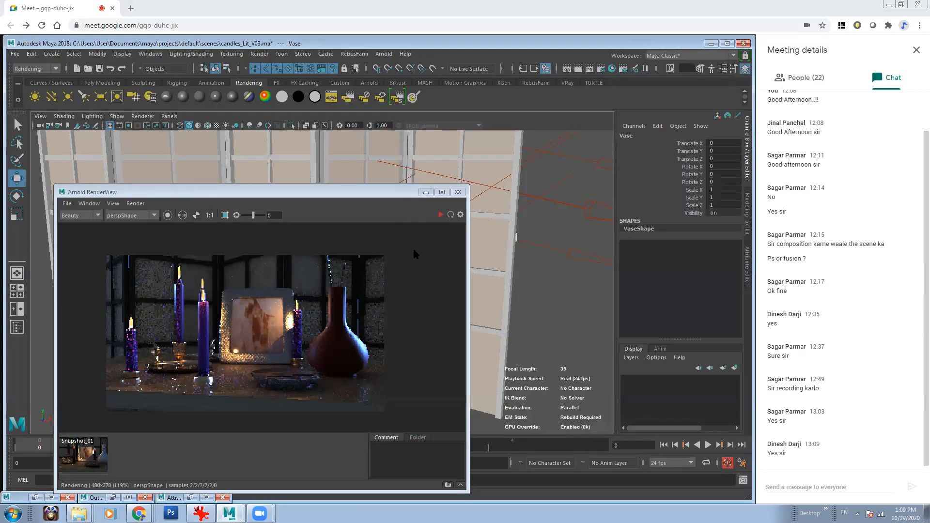
drag(342, 190, 337, 139)
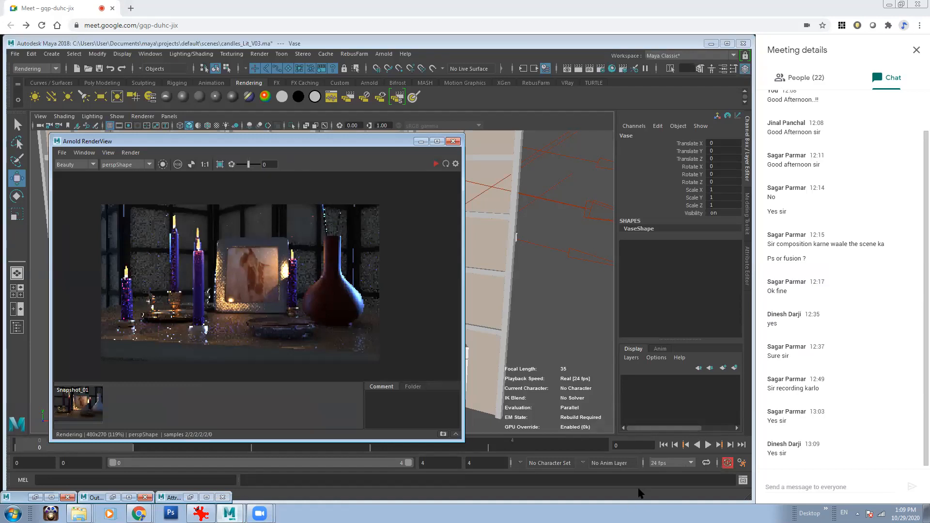
Set the Preferred Render Setup System to Render Setup in the Rendering preferences and save them
click(742, 463)
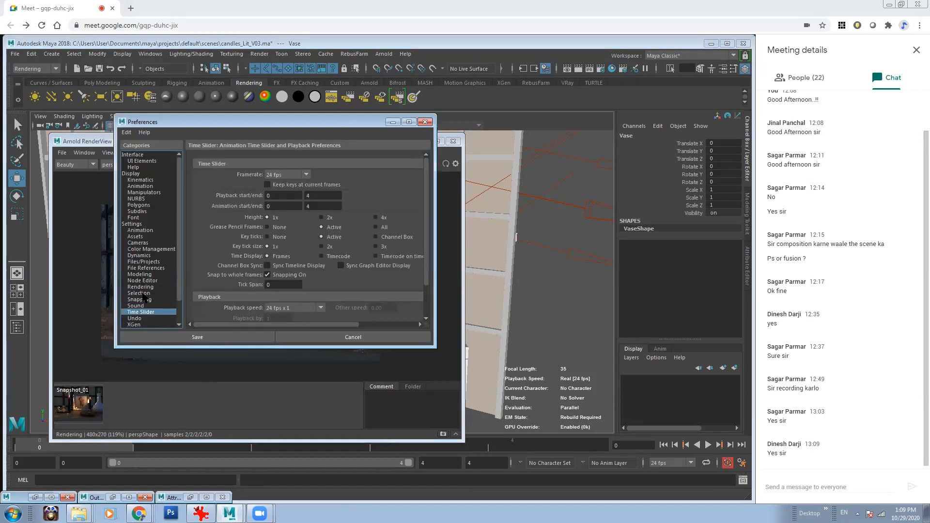
click(144, 288)
click(307, 185)
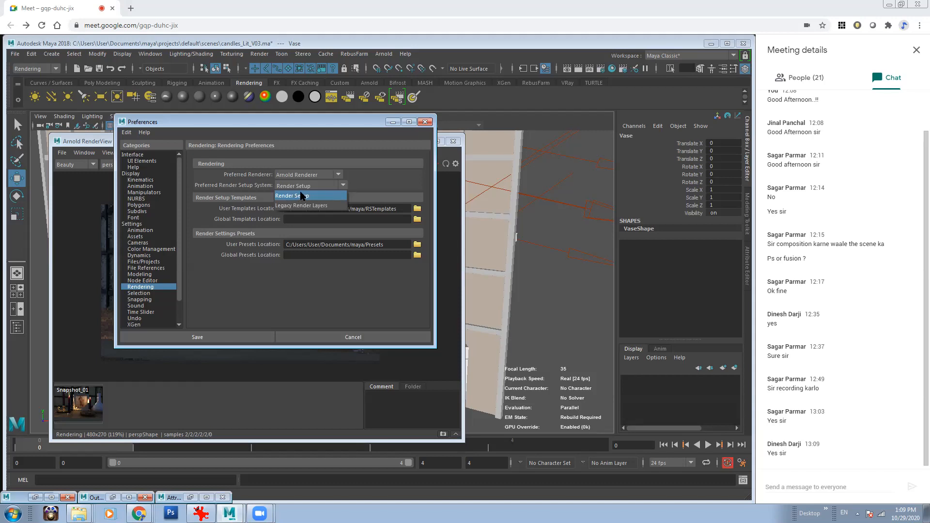
click(303, 195)
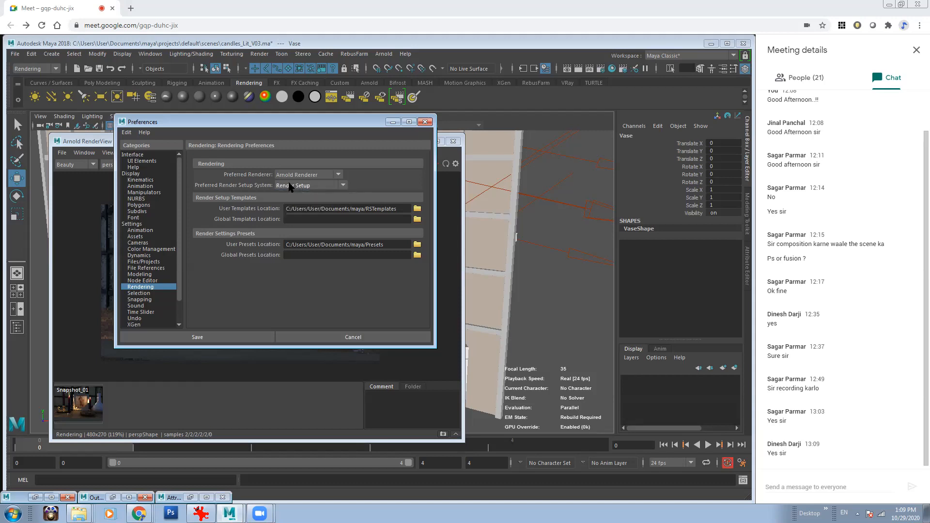
click(320, 187)
click(308, 196)
click(245, 337)
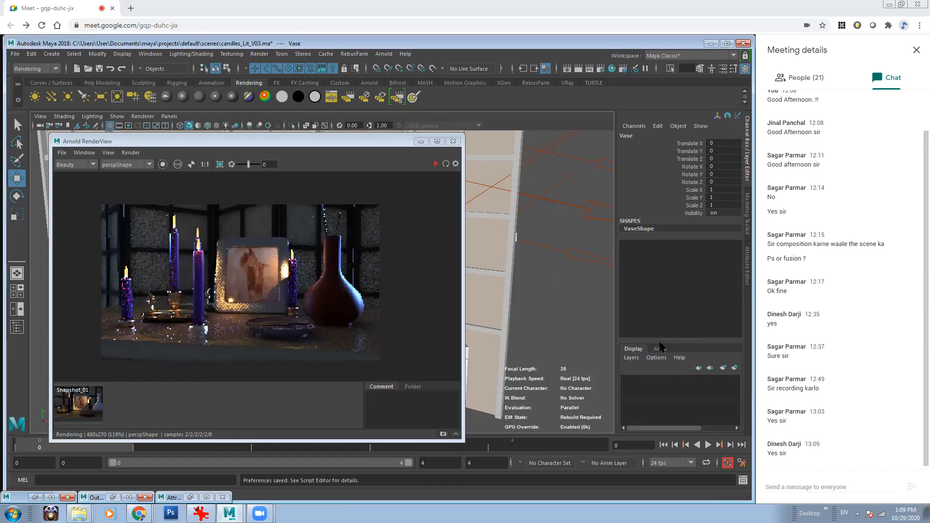
Reopen the Render Setup window, examine its option for including all lights in each render layer, and minimize the Arnold RenderView
click(623, 70)
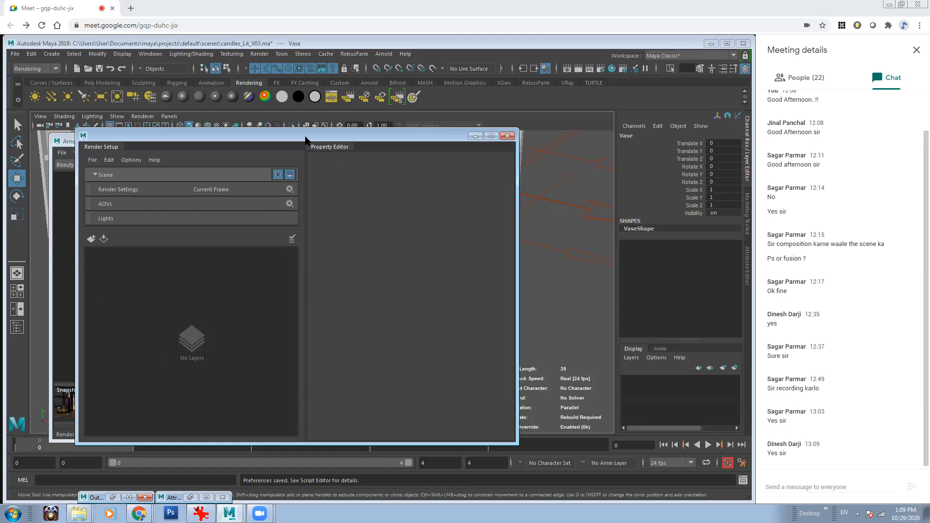
drag(292, 139, 447, 151)
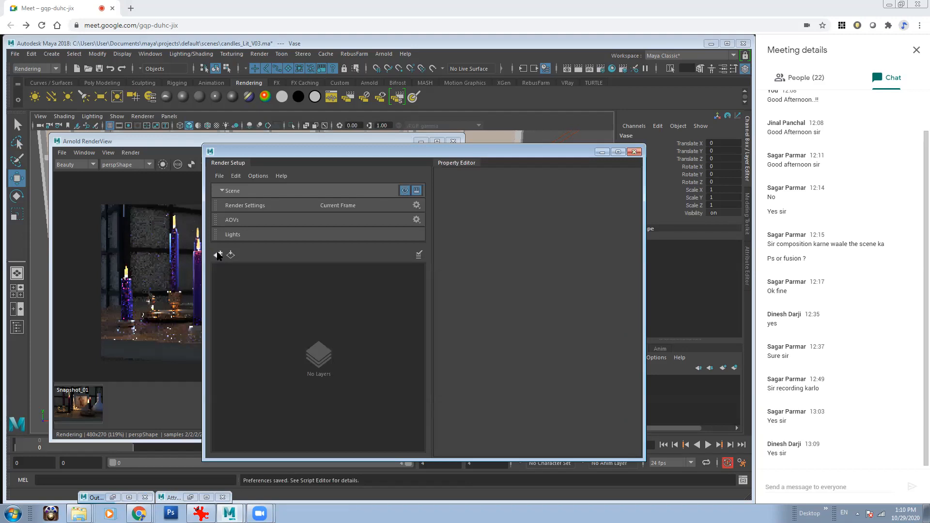
click(255, 178)
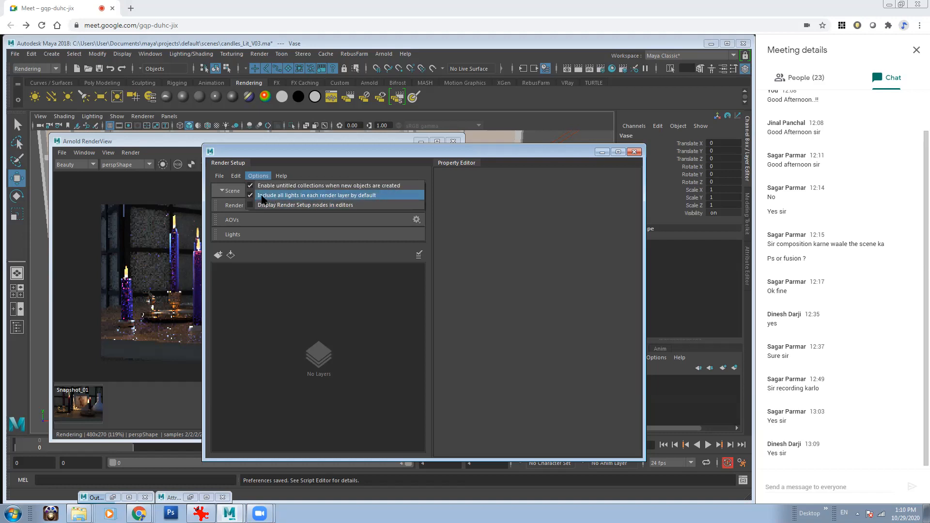
click(419, 142)
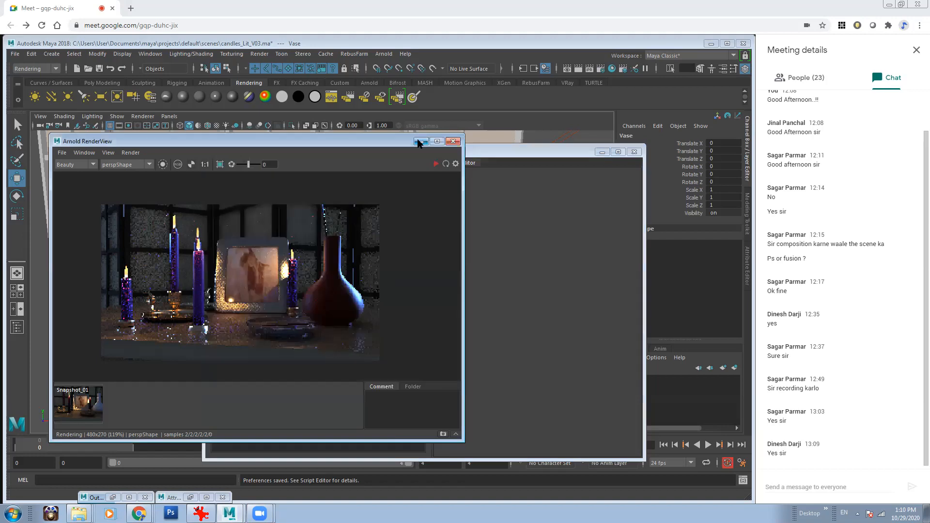
click(420, 142)
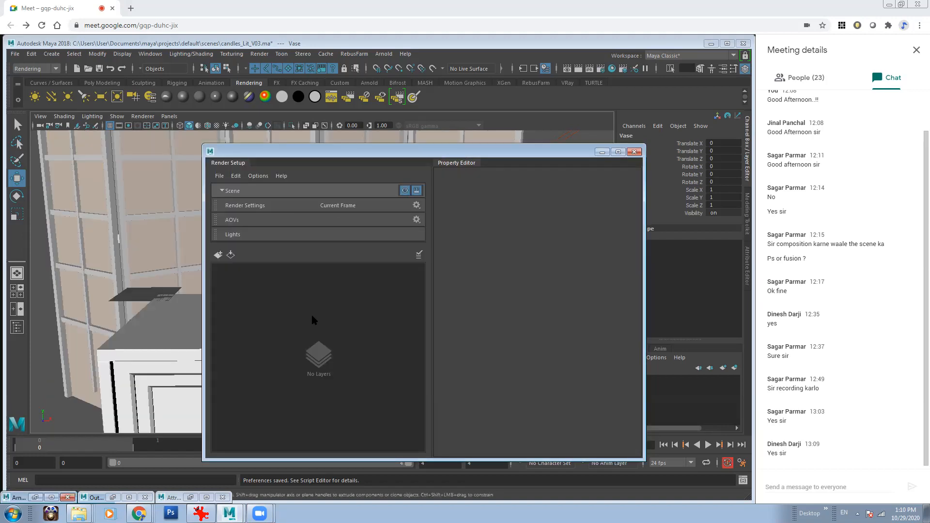
click(257, 176)
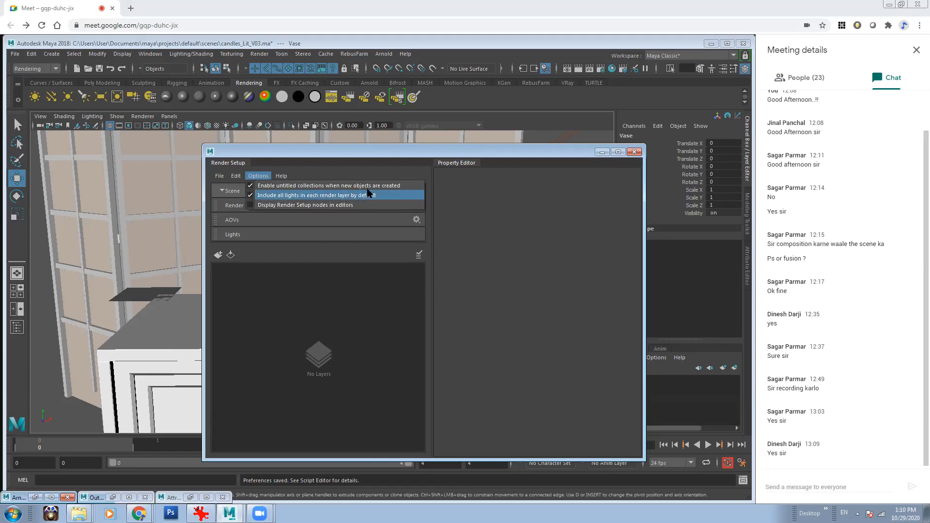
click(465, 151)
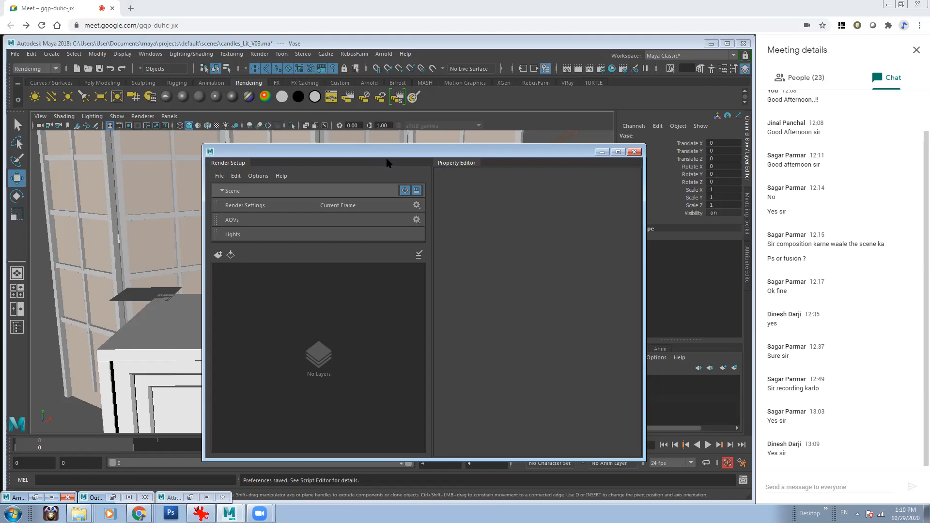
Move the Render Setup window off the scene and hide the lights in the perspective viewport
drag(381, 152, 577, 296)
alt+drag(181, 257, 187, 272)
alt+drag(319, 307, 251, 260)
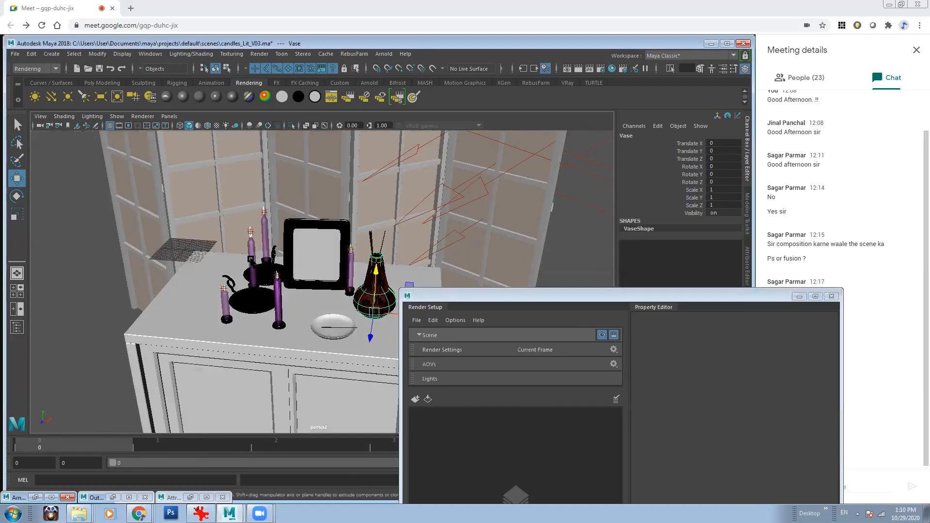
scroll(250, 260, down, 5)
click(117, 116)
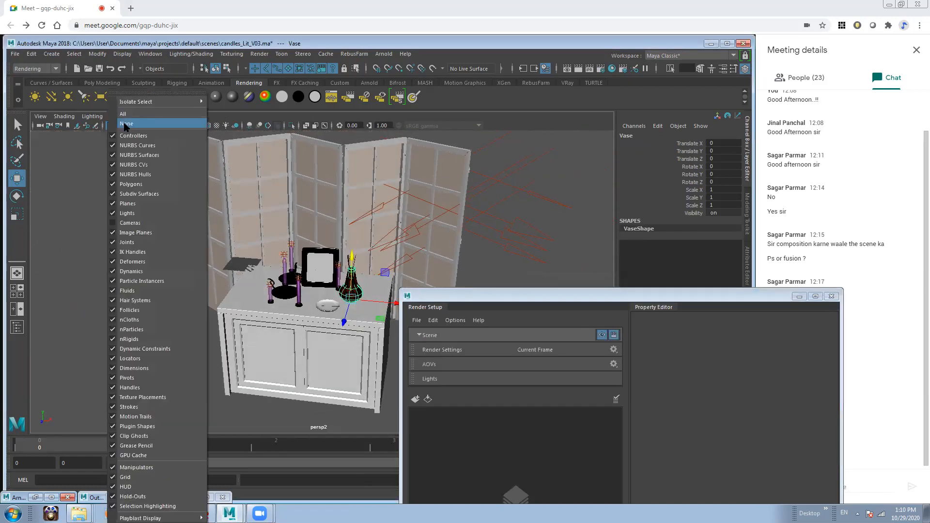
click(134, 215)
scroll(341, 224, down, 3)
alt+drag(343, 223, 349, 234)
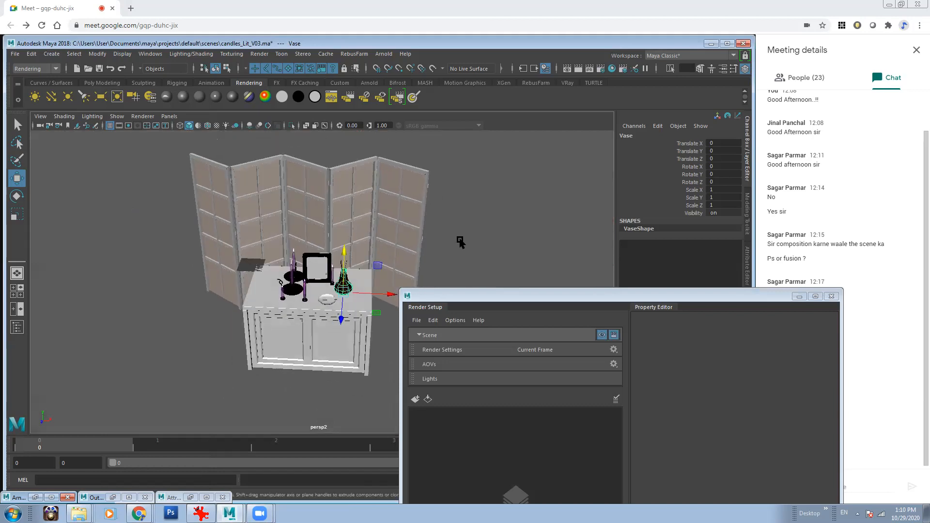
Select all the geometry in the viewport and create a render layer named Bg_Set
drag(145, 157, 555, 427)
drag(519, 297, 296, 118)
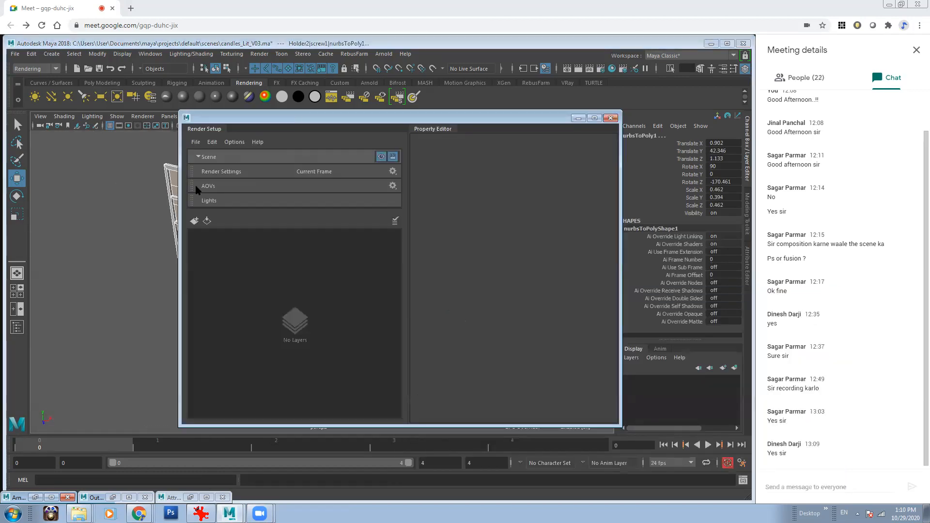
click(193, 220)
double_click(283, 237)
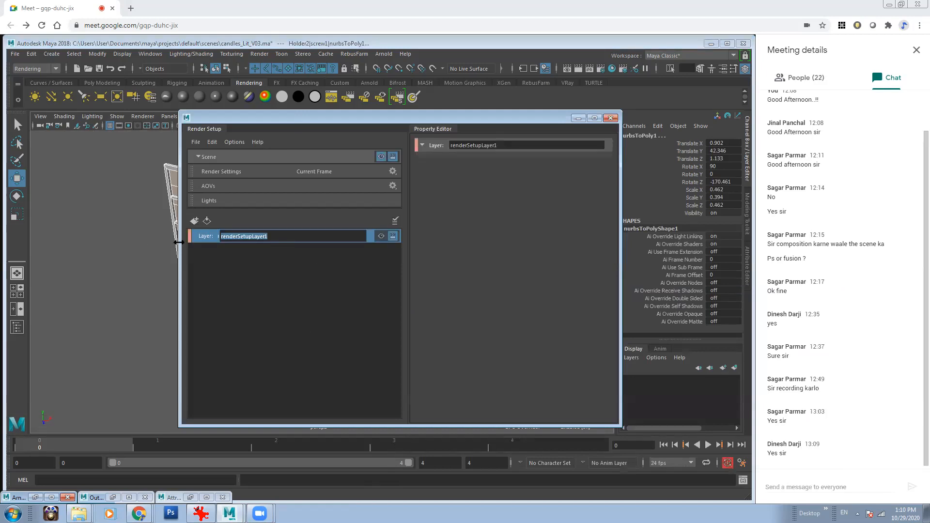
text(Bg)
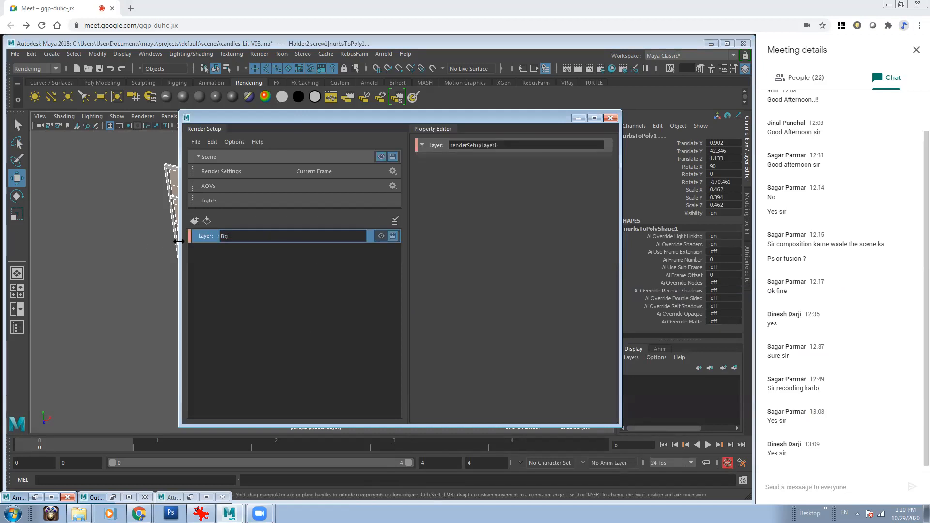
text(_Set)
key(Return)
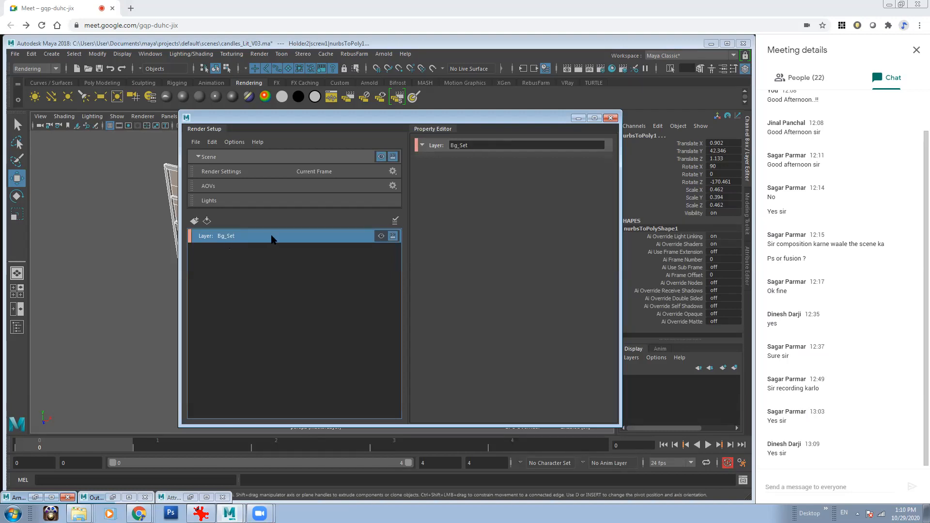
Add a collection named Sentimental_Setup to the Bg_Set layer
right_click(271, 239)
click(300, 242)
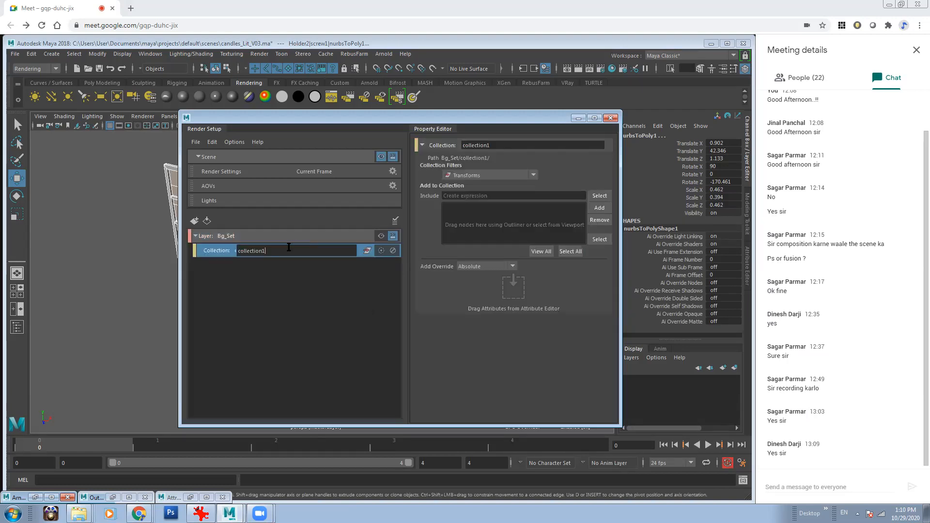
key(shift+Home)
text(Sentimental_Setup)
click(317, 300)
click(292, 251)
click(357, 237)
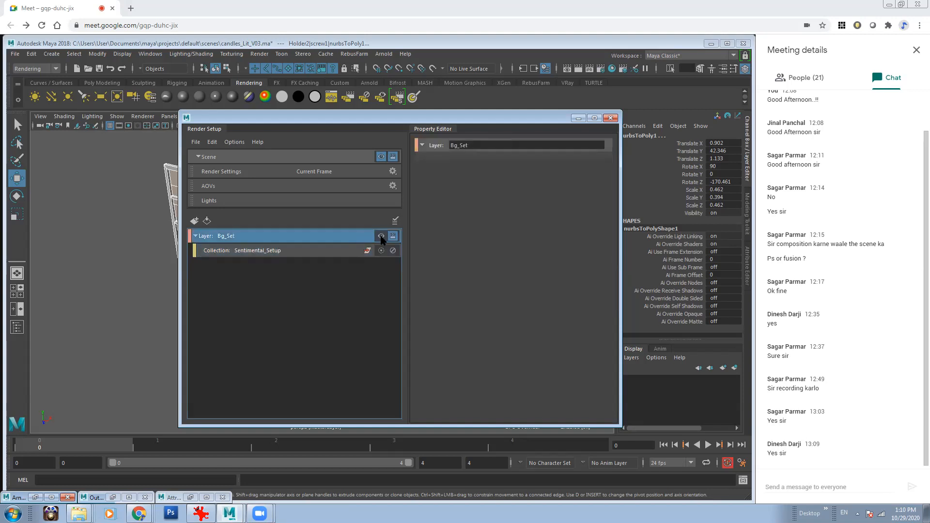
Preview the Bg_Set layer in the viewport while its collection is empty, and switch visibility back to the Scene
click(287, 252)
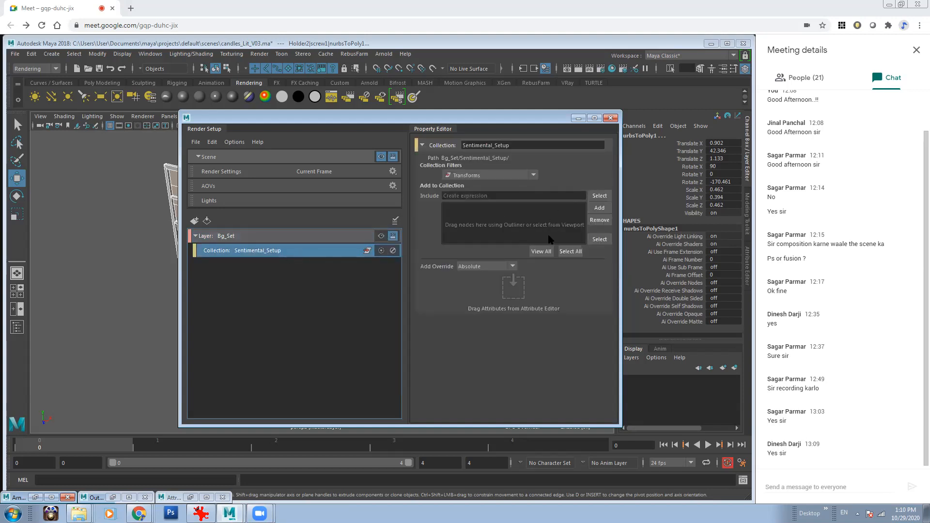
click(294, 236)
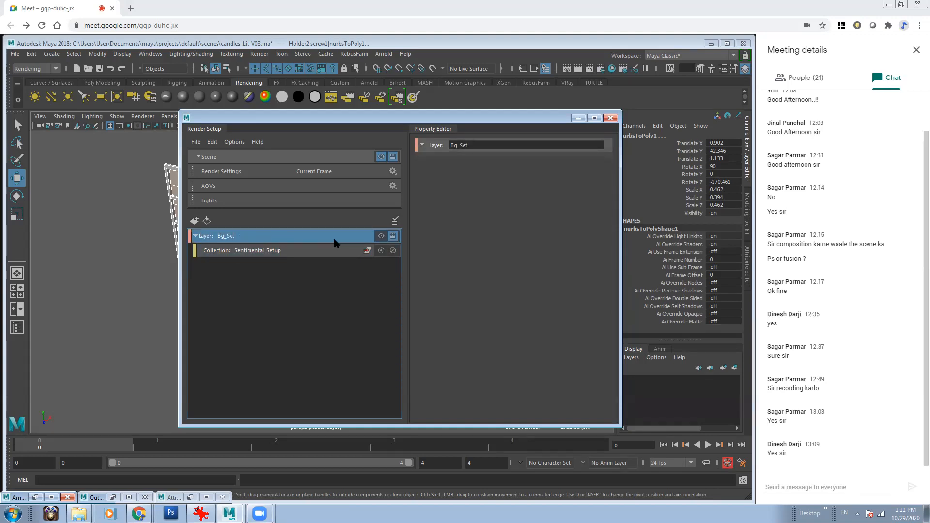
click(381, 237)
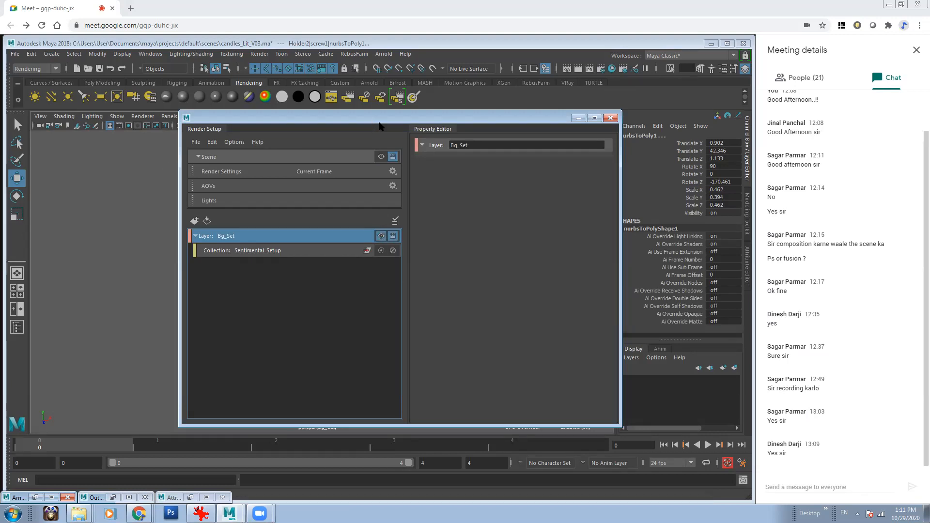
drag(381, 127, 517, 199)
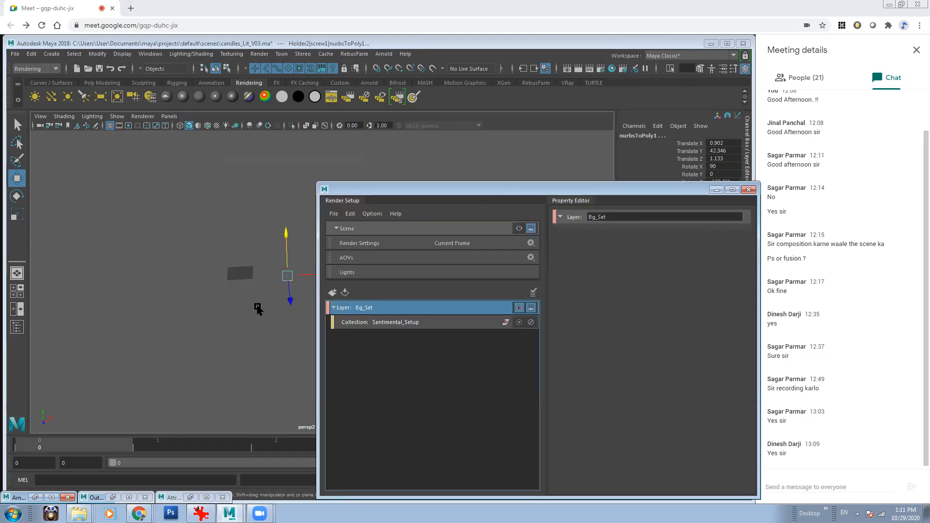
drag(569, 190, 323, 127)
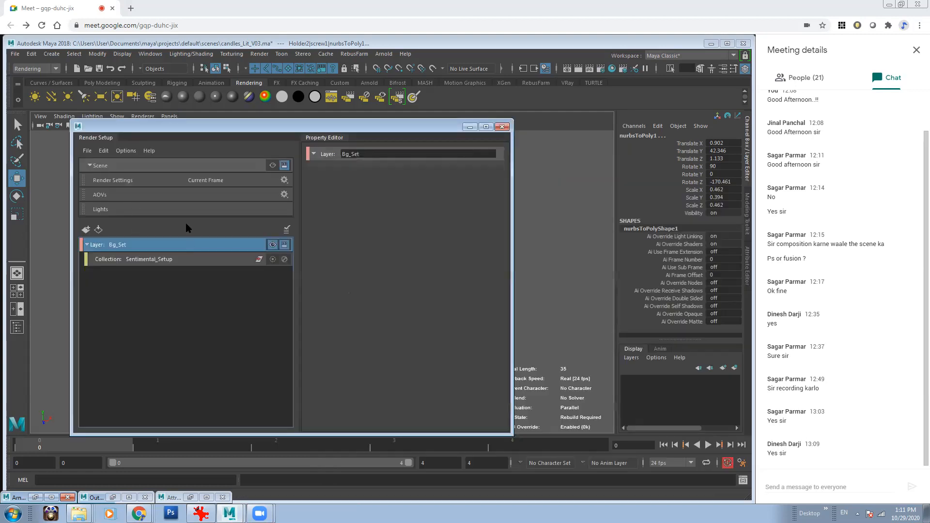
click(190, 261)
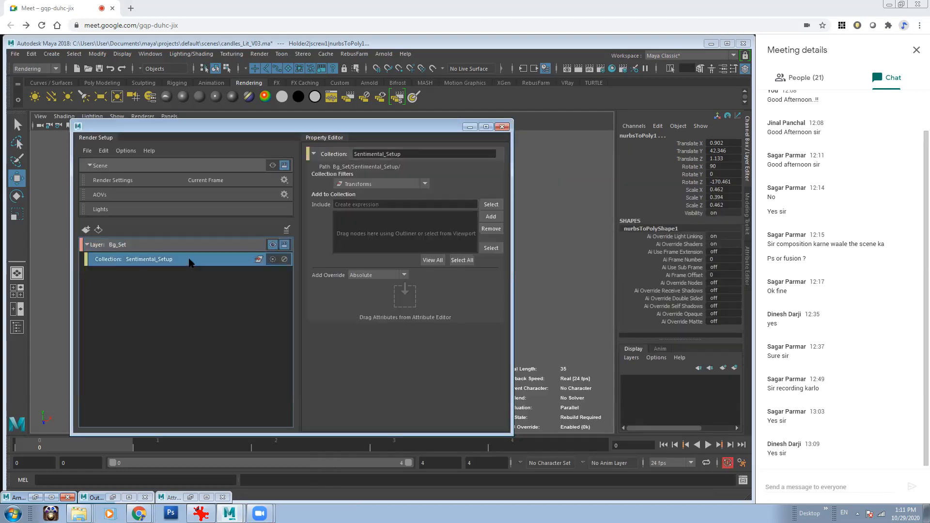
click(272, 166)
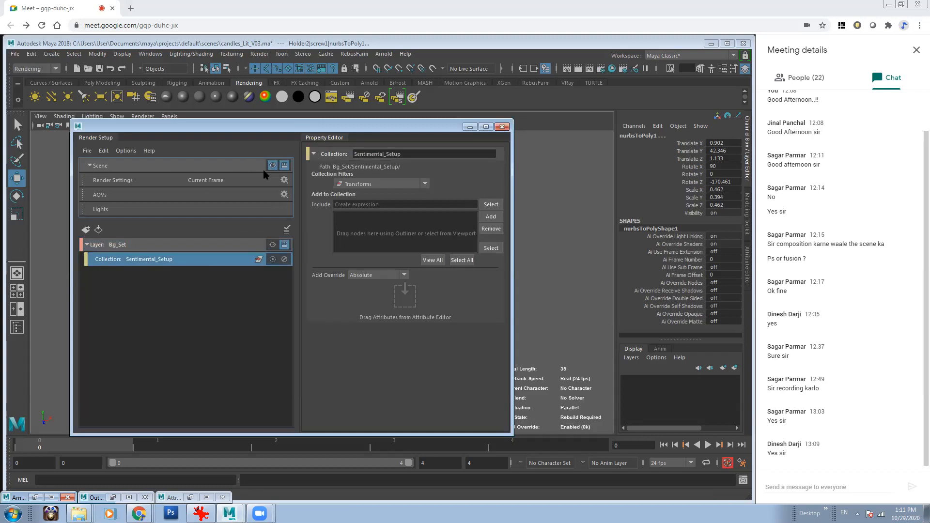
Make Bg_Set the visible layer, add the selected objects to the Sentimental_Setup collection, and uncover the viewport
drag(279, 130, 315, 148)
click(294, 273)
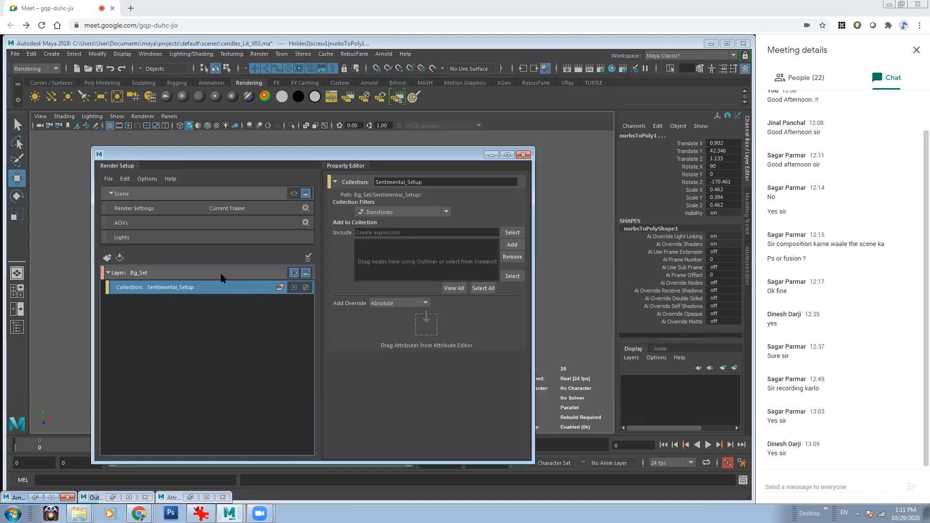
click(512, 245)
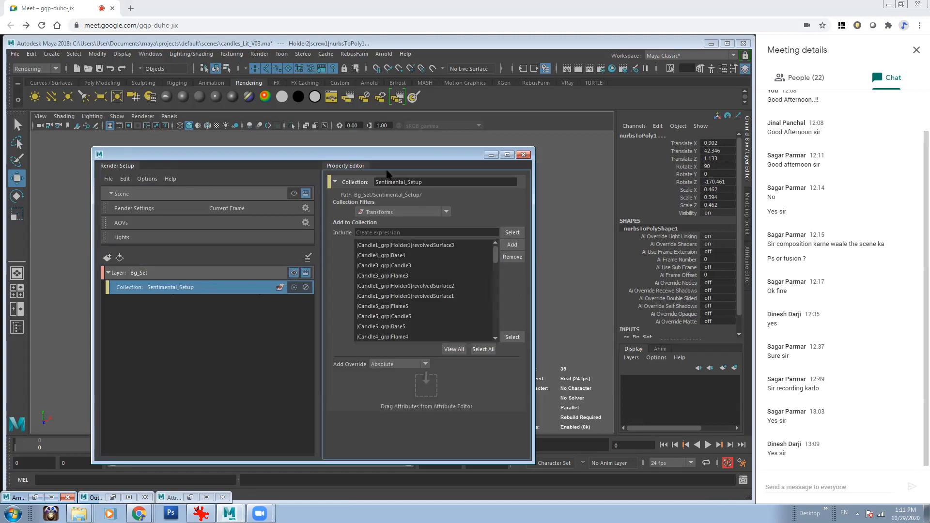
drag(386, 162, 563, 218)
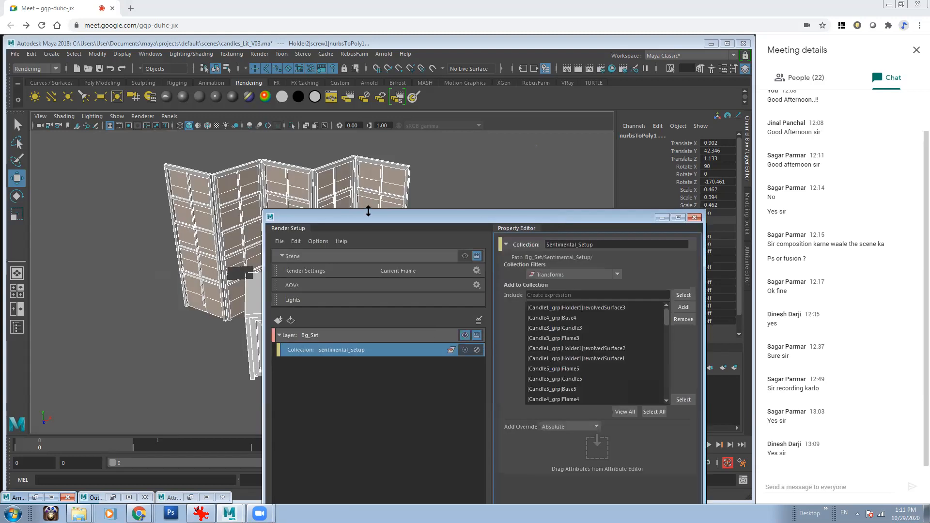
Move the Render Setup window clear of the set and turn on the display of lights in the viewport
drag(370, 209, 462, 214)
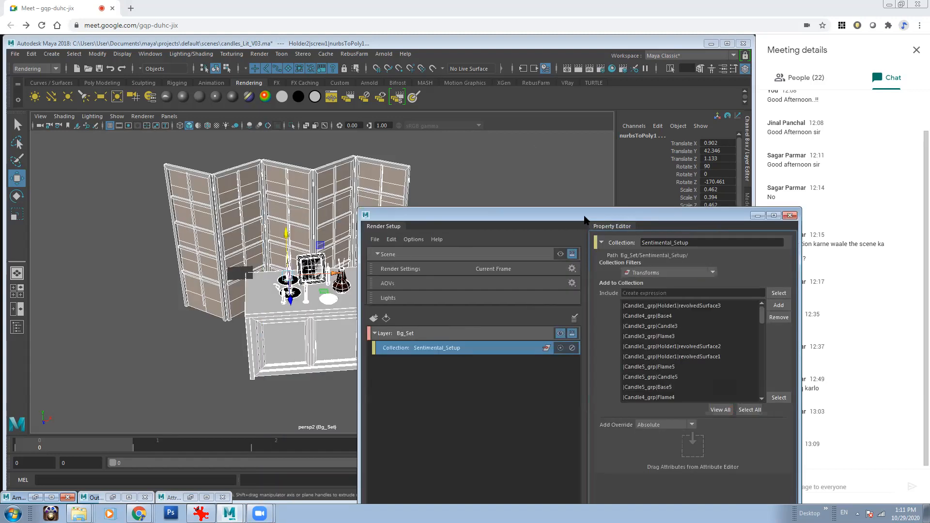
drag(579, 220, 494, 194)
click(328, 213)
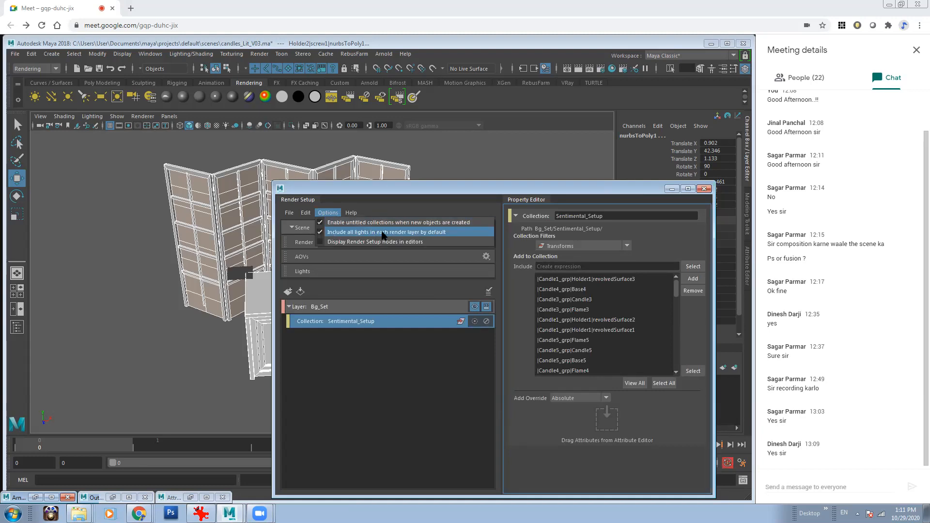
click(116, 117)
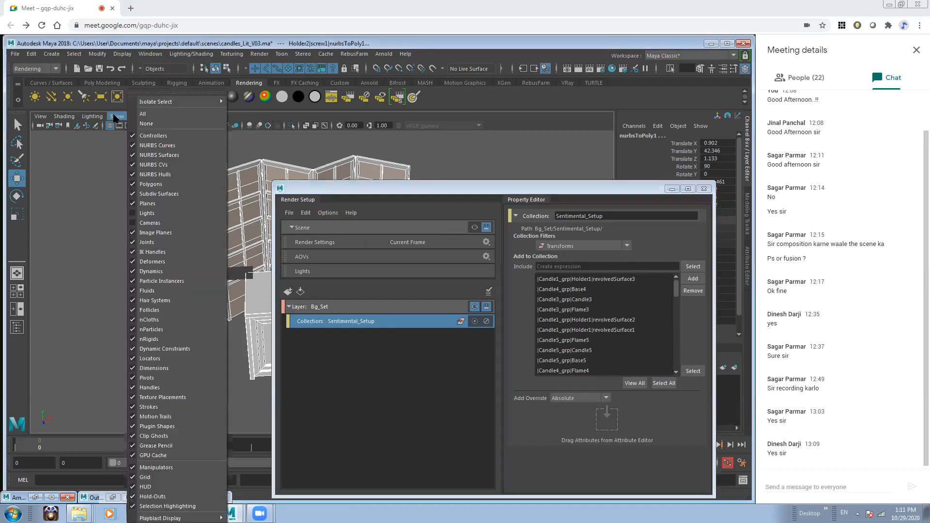
click(145, 213)
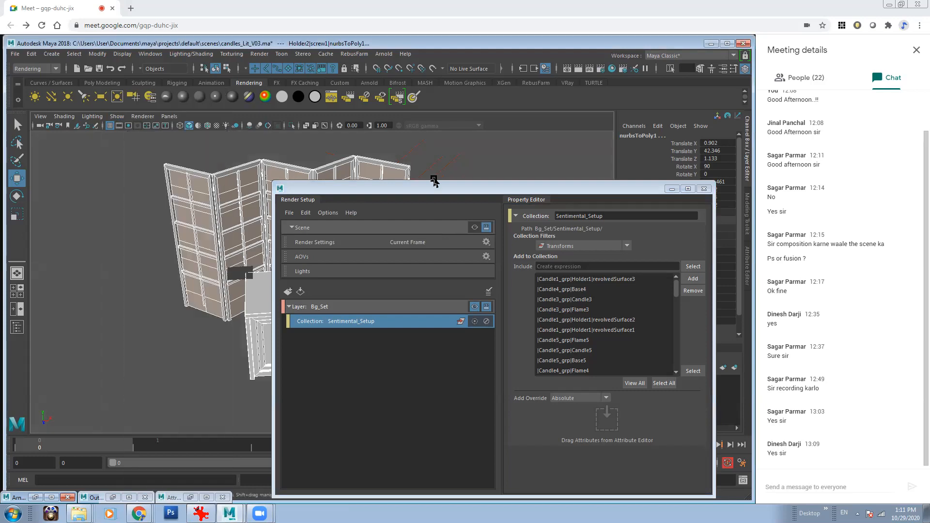
Switch the viewport to wireframe display and frame the whole set together with its surrounding lights
drag(437, 190, 398, 275)
scroll(361, 218, down, 3)
alt+drag(361, 218, 363, 227)
alt+middle_drag(363, 228, 364, 172)
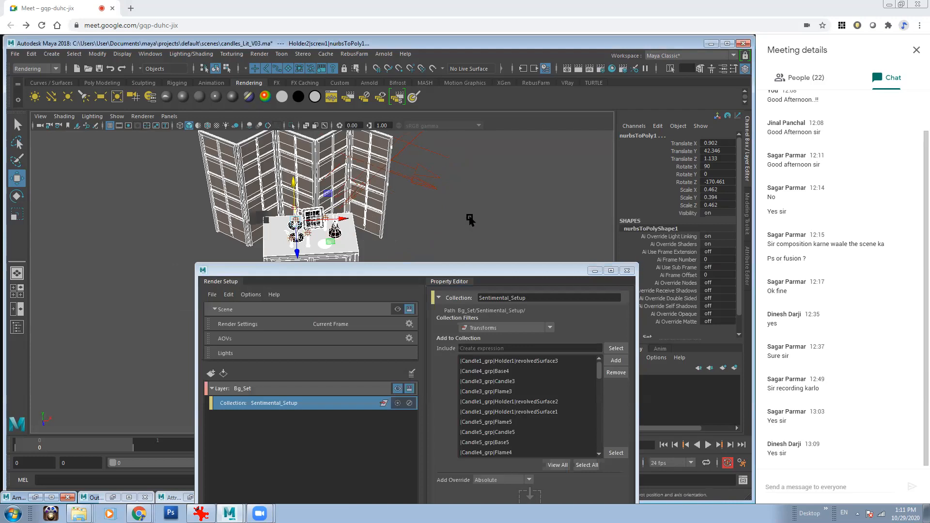
alt+right_drag(470, 218, 347, 196)
key(4)
alt+right_drag(456, 189, 287, 160)
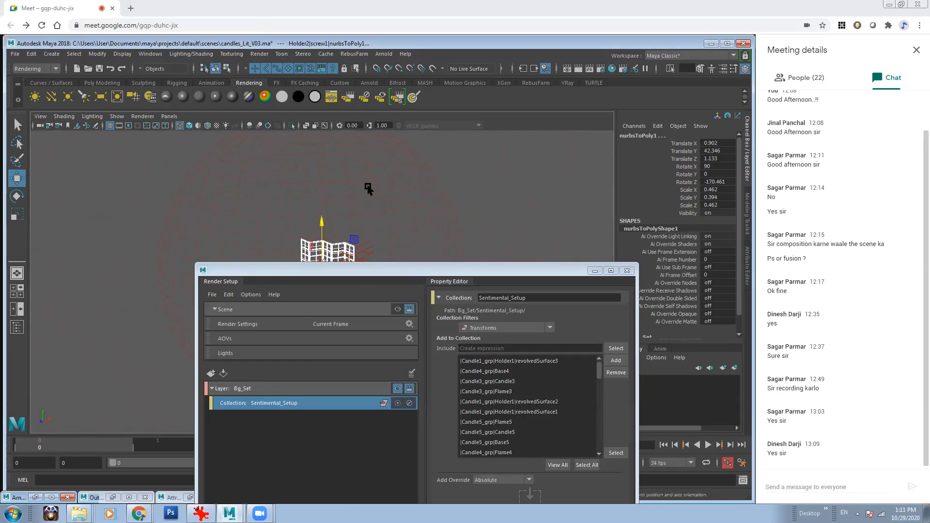
alt+drag(386, 214, 352, 201)
scroll(361, 230, up, 4)
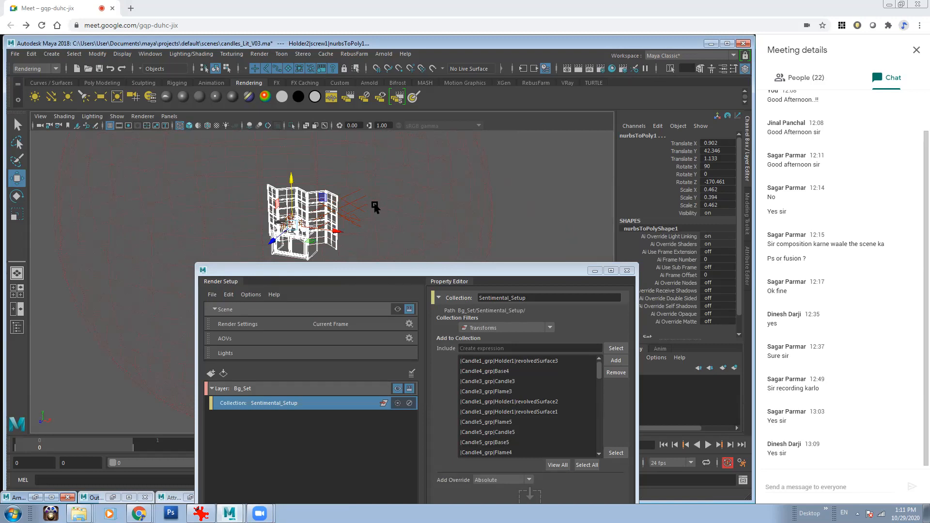
scroll(382, 199, up, 1)
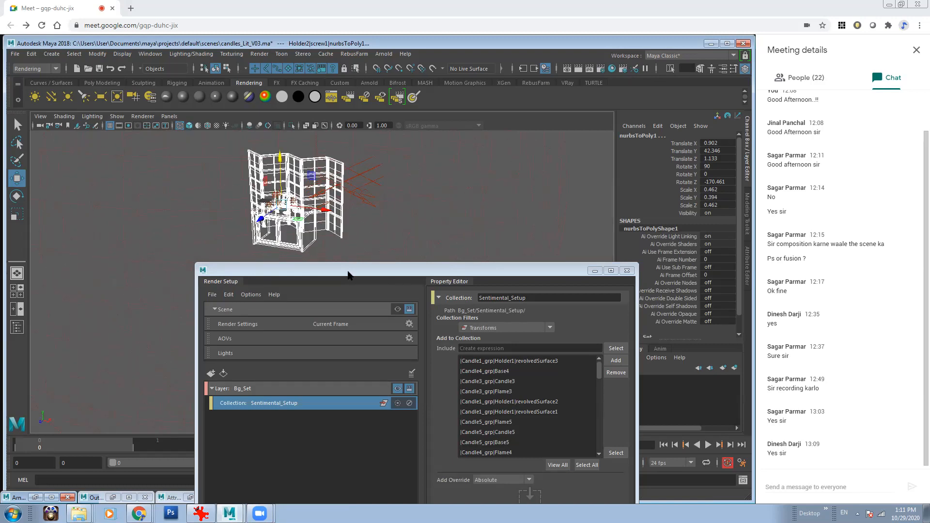
Turn off the Render Setup option that includes all lights in each render layer by default, and clear the selection
drag(349, 270, 359, 264)
click(262, 288)
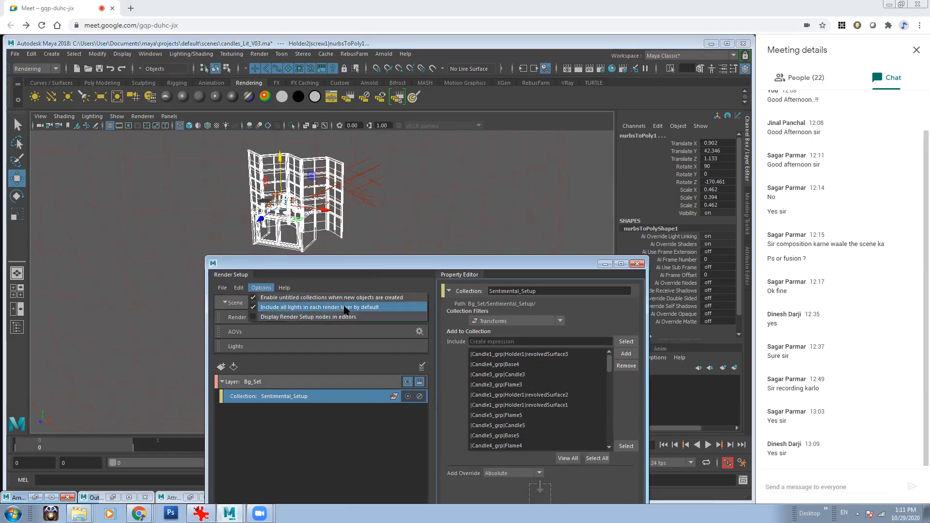
click(299, 308)
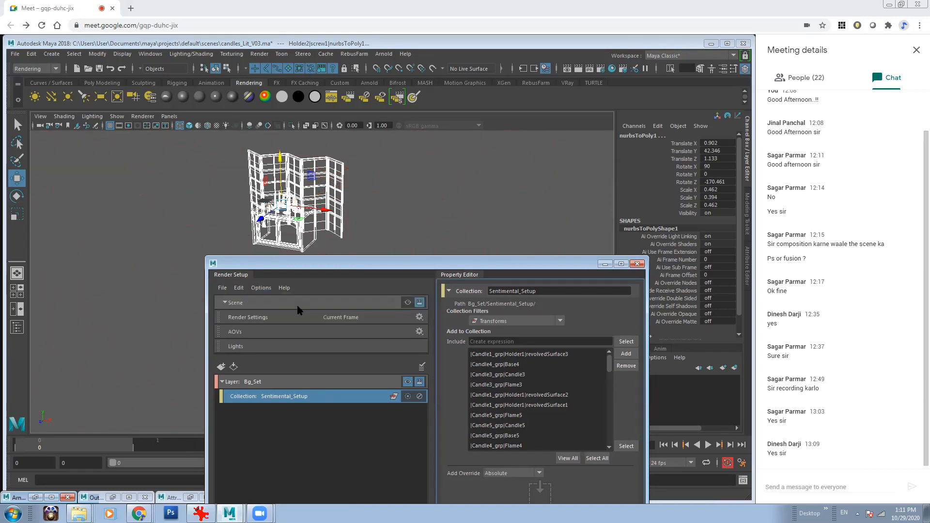
click(390, 193)
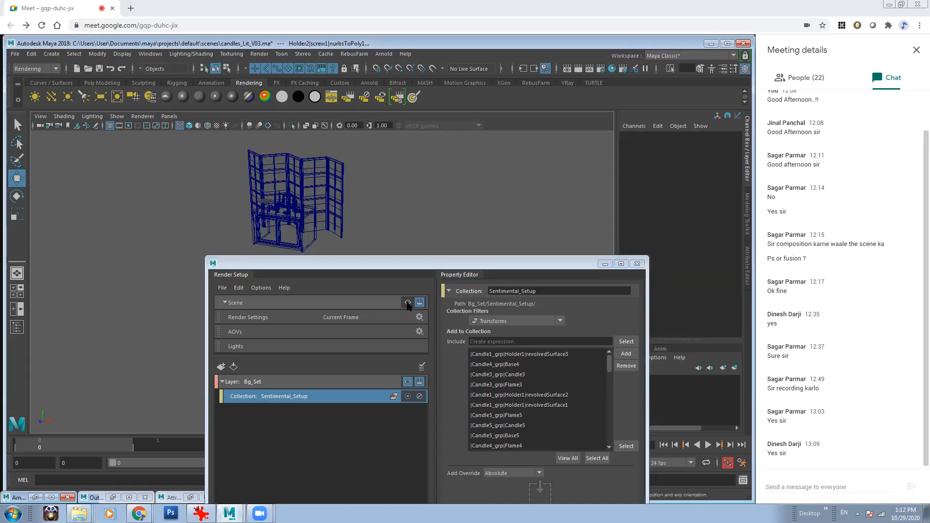
Make the Scene the visible layer and select the collapsed Candle_Light group in the Outliner
click(407, 303)
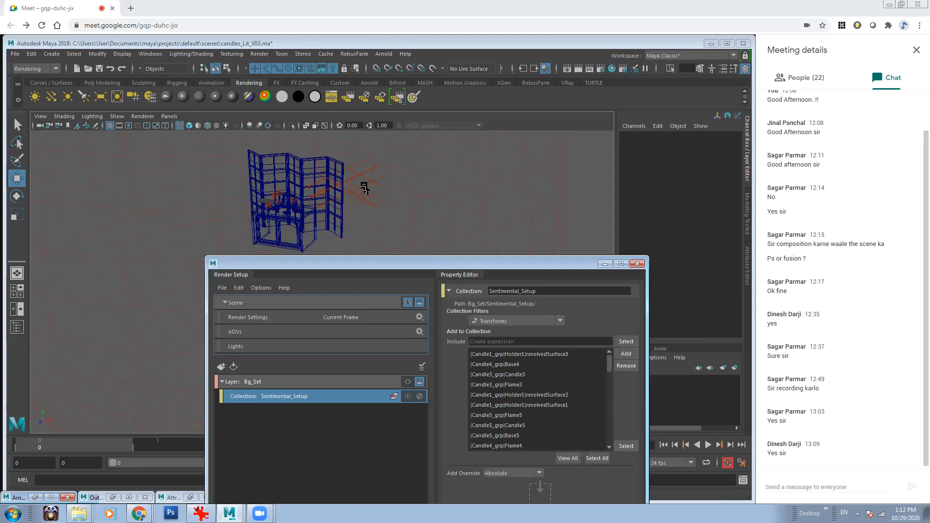
alt+right_drag(264, 196, 438, 257)
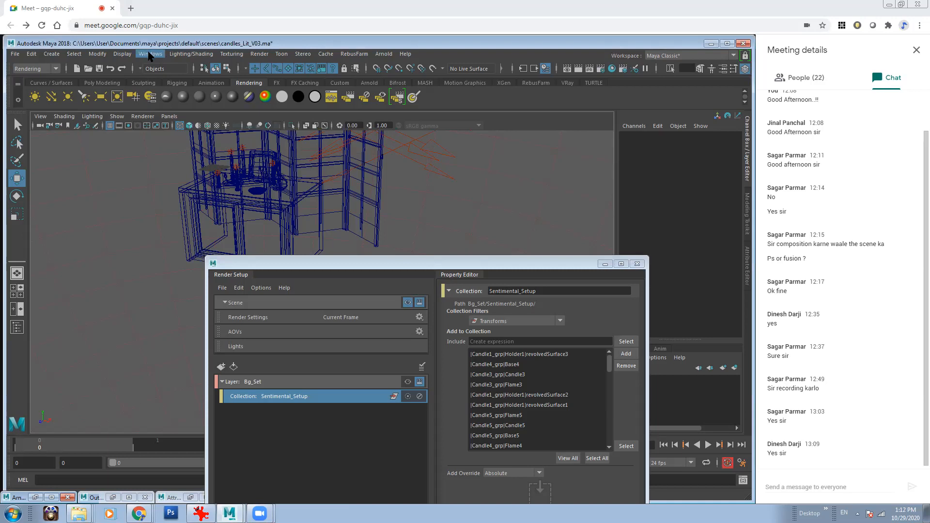
click(150, 54)
click(167, 159)
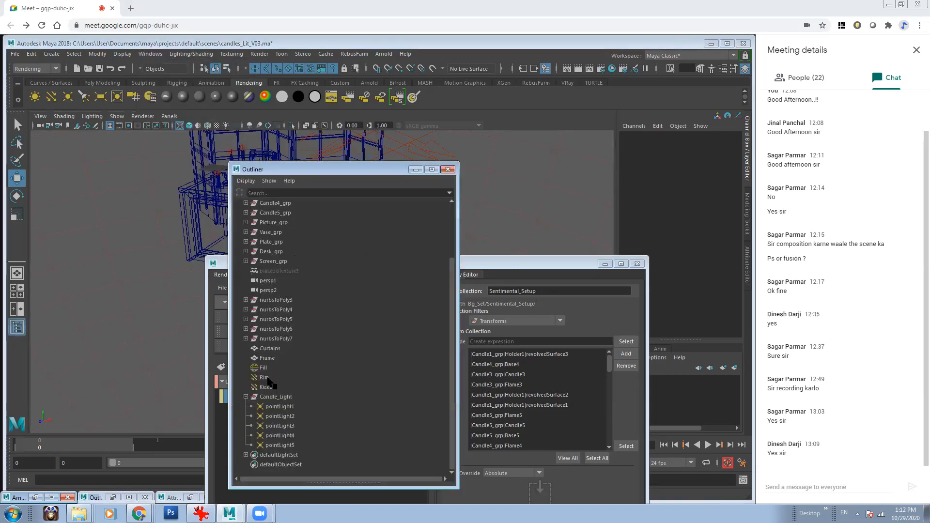
click(246, 397)
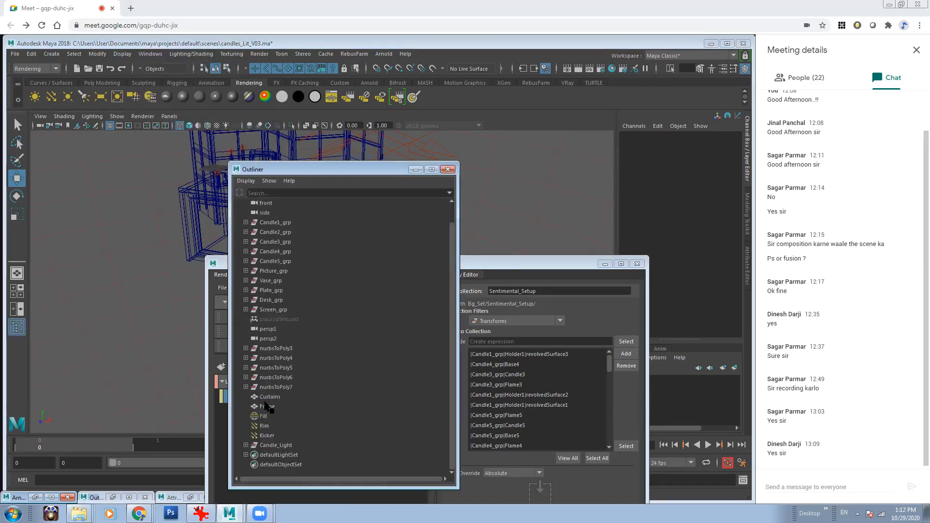
click(271, 446)
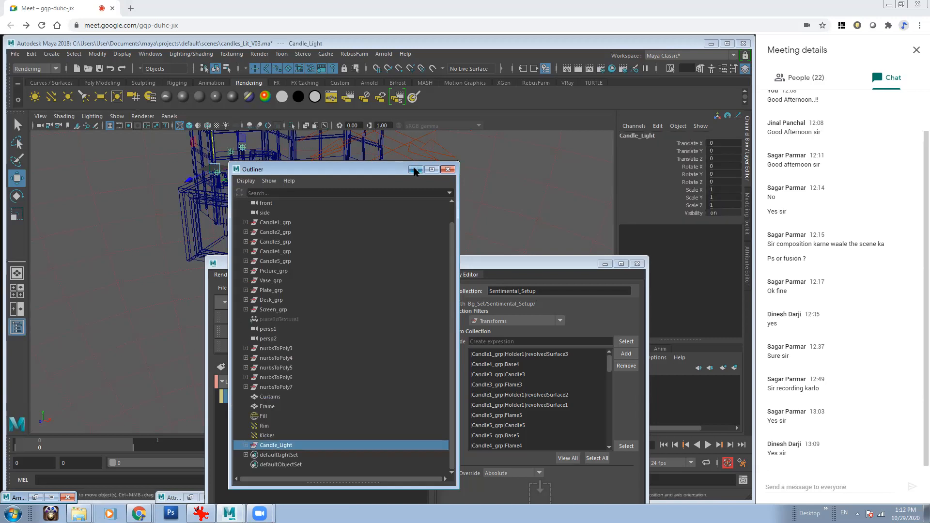
Make Bg_Set the visible layer and add the selected Candle_Light group to the Sentimental_Setup collection
drag(422, 266, 425, 222)
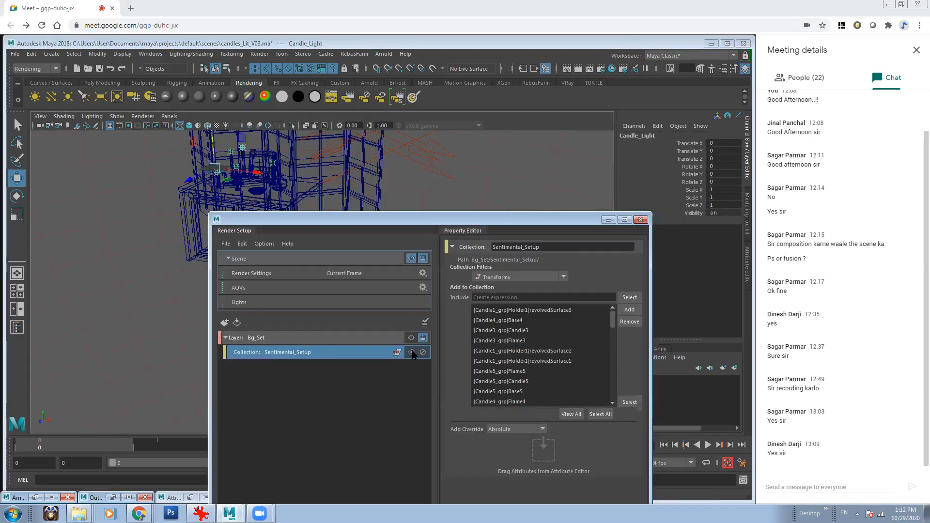
click(342, 338)
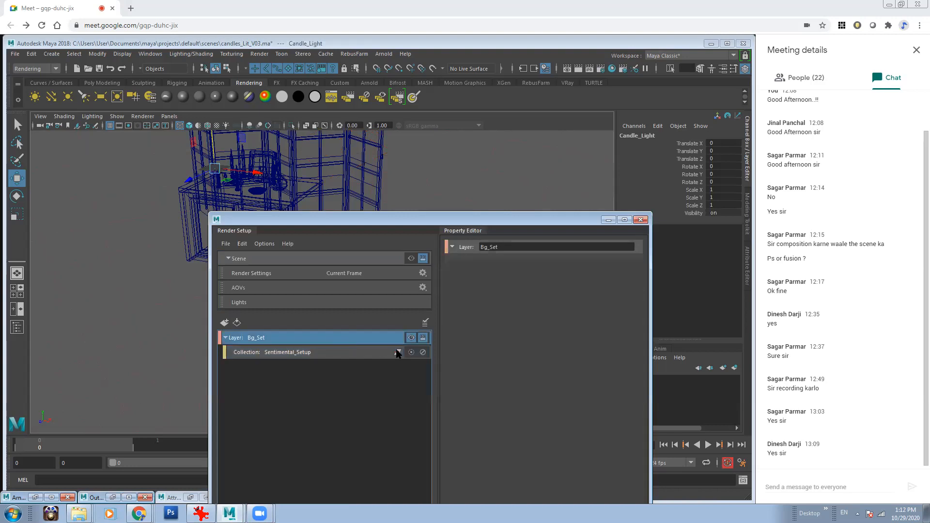
click(386, 354)
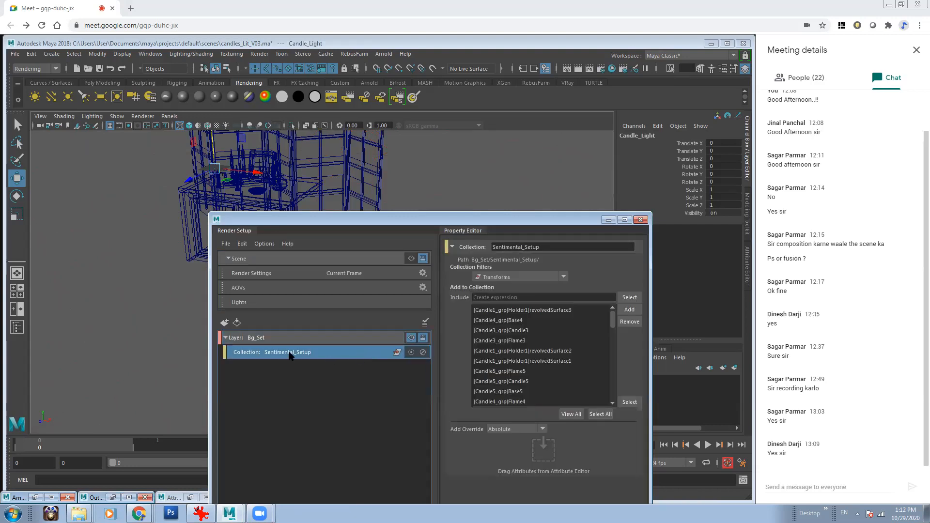
alt+drag(336, 163, 316, 180)
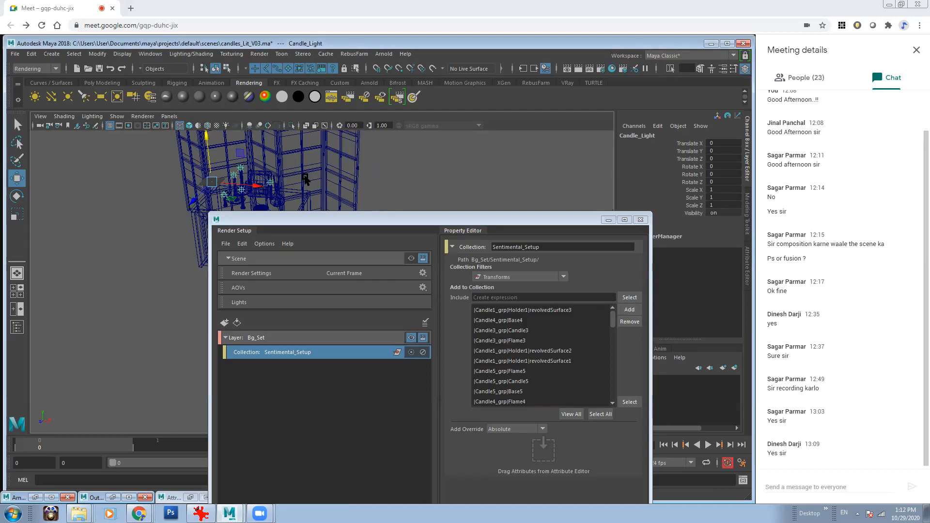
Run a test render of the Bg_Set layer in the Arnold RenderView, stop it, and set the render window aside
drag(478, 218, 346, 127)
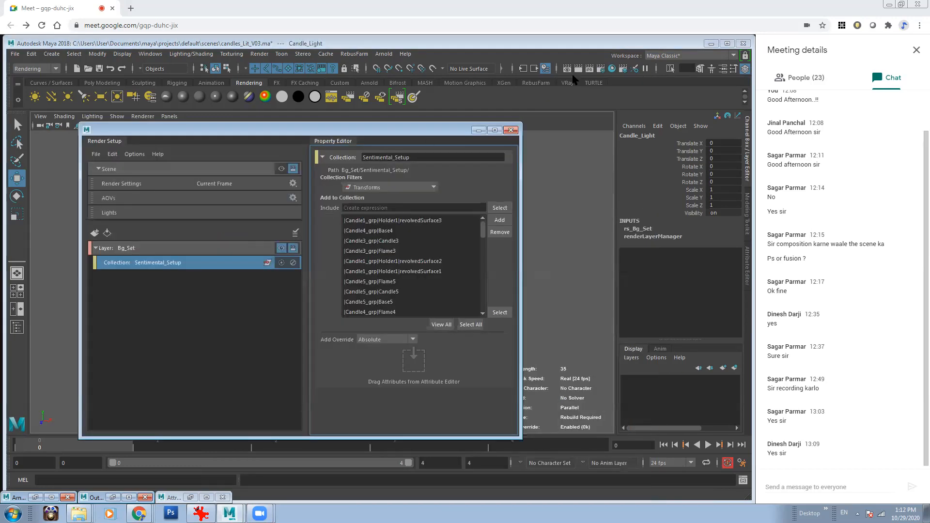
click(35, 497)
click(435, 164)
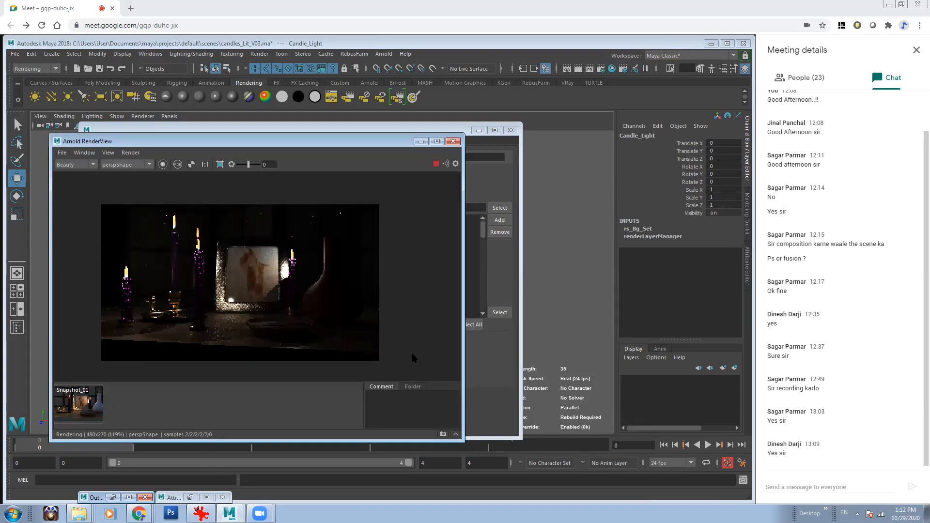
click(436, 164)
drag(288, 144, 596, 163)
Rename the Sentimental_Setup collection as Sentimental_Setup_Key
double_click(170, 262)
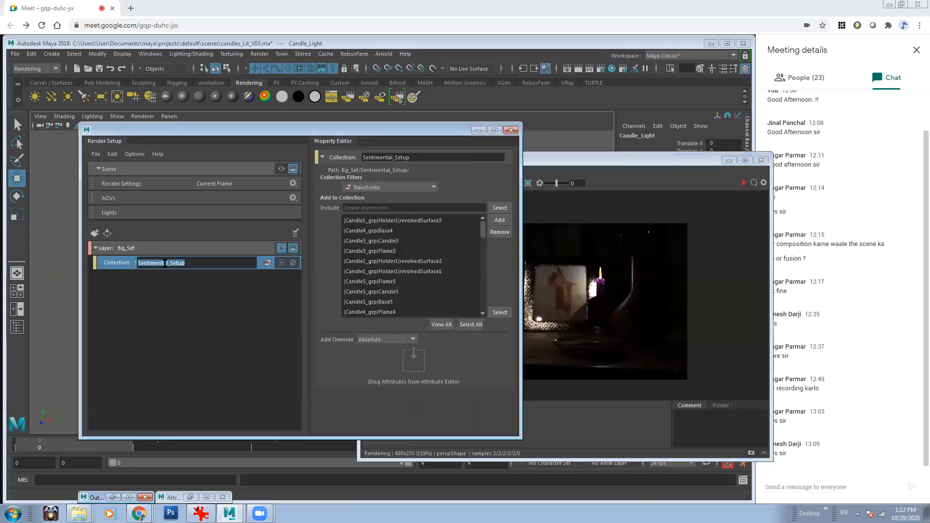
click(185, 263)
text(_Key)
key(Return)
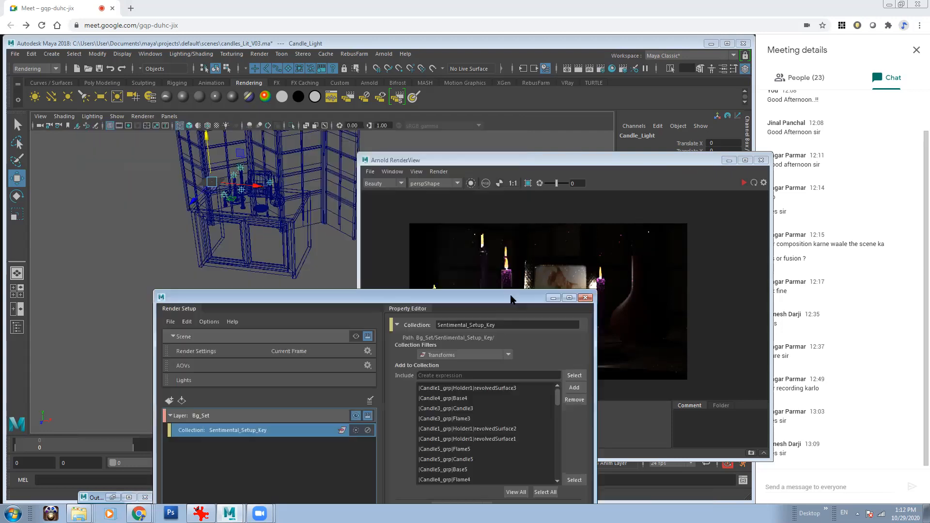
Make the Scene the visible layer and hide the lights in the viewport
drag(437, 129, 511, 297)
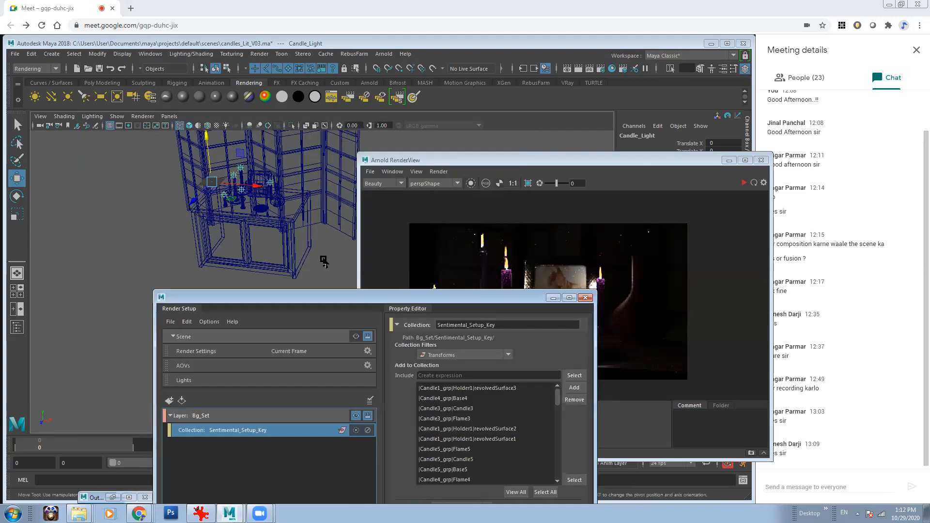
click(357, 337)
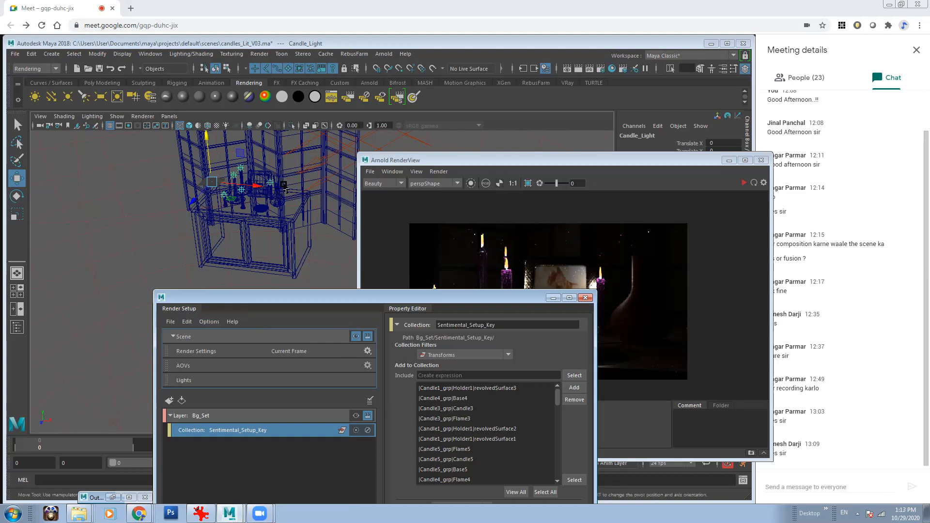
click(333, 246)
scroll(205, 177, down, 3)
scroll(205, 176, down, 1)
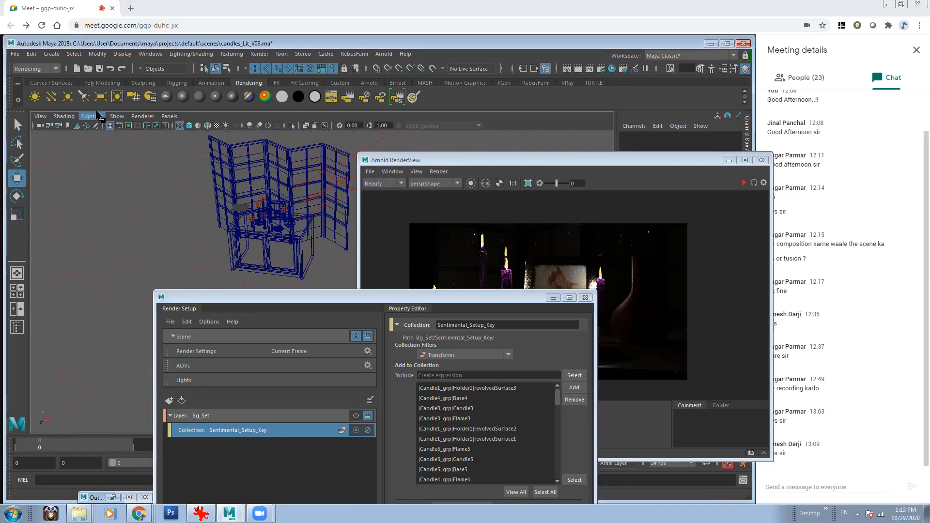
alt+middle_drag(158, 152, 150, 179)
click(137, 203)
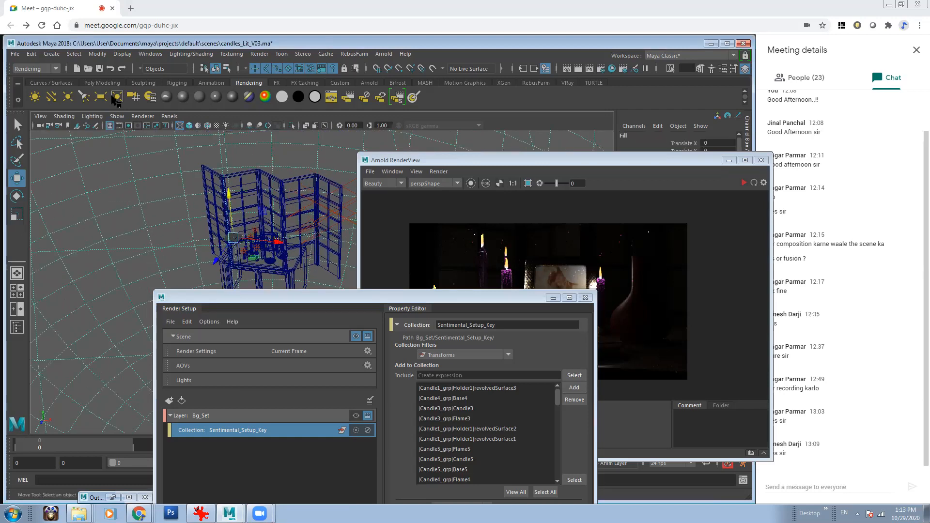
click(117, 117)
click(147, 213)
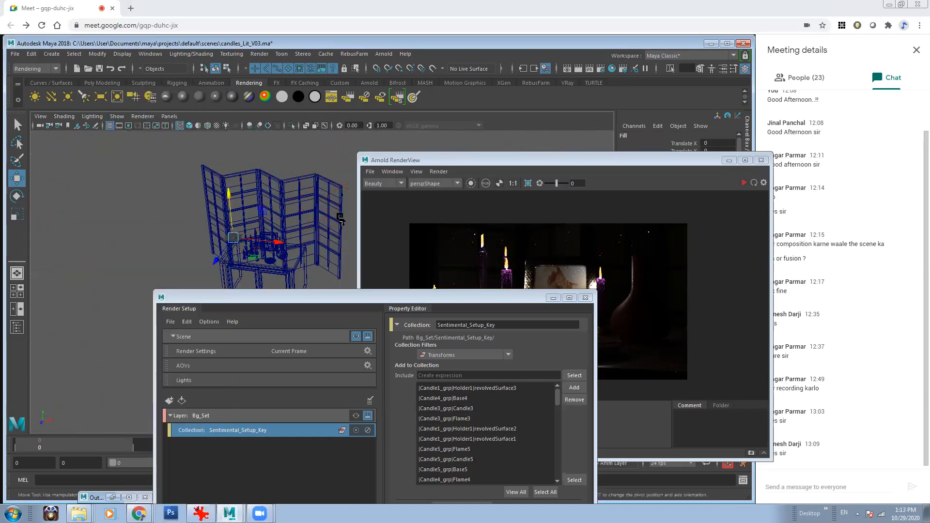
Select all the set geometry in the viewport and bring the Render Setup window back into reach
click(174, 158)
alt+drag(273, 236, 276, 250)
alt+middle_drag(277, 250, 249, 211)
drag(157, 152, 321, 249)
mouse_move(158, 147)
mouse_down()
mouse_move(350, 275)
mouse_move(362, 206)
mouse_up()
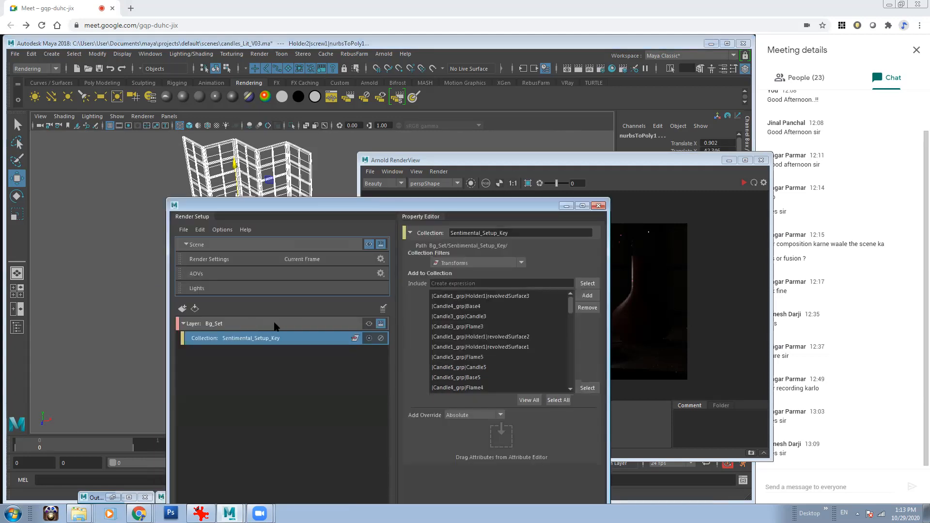
Add a second collection named Sentimental_Setup_Fill to the Bg_Set layer
click(275, 326)
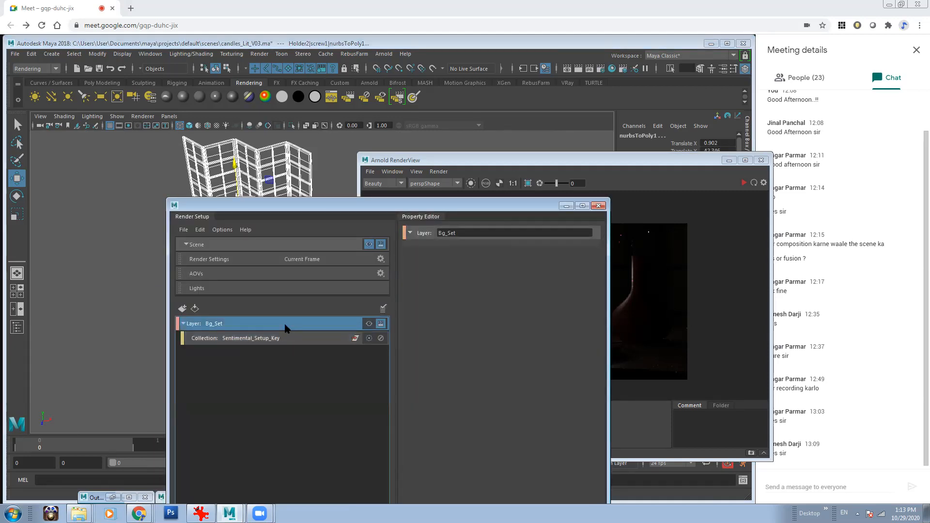
right_click(287, 328)
click(303, 329)
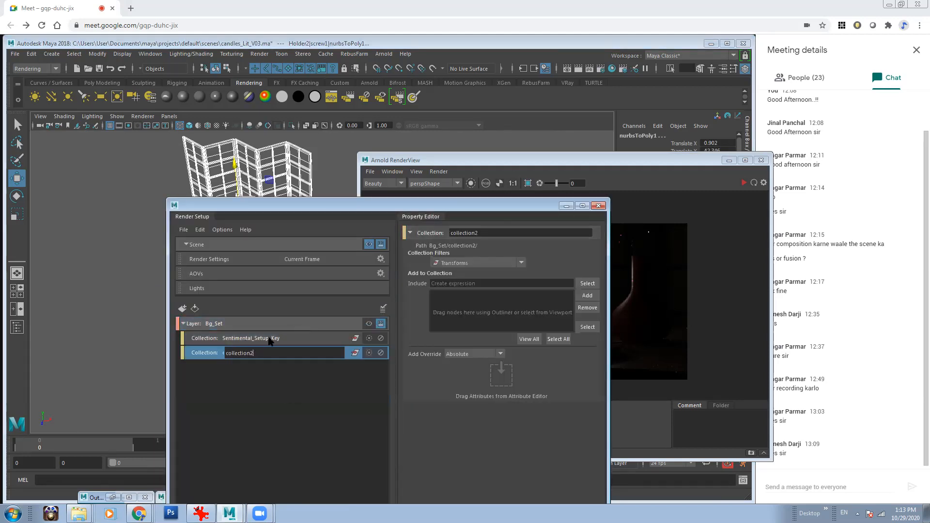
double_click(263, 355)
text(Sentimental_Setup_Fill)
key(Return)
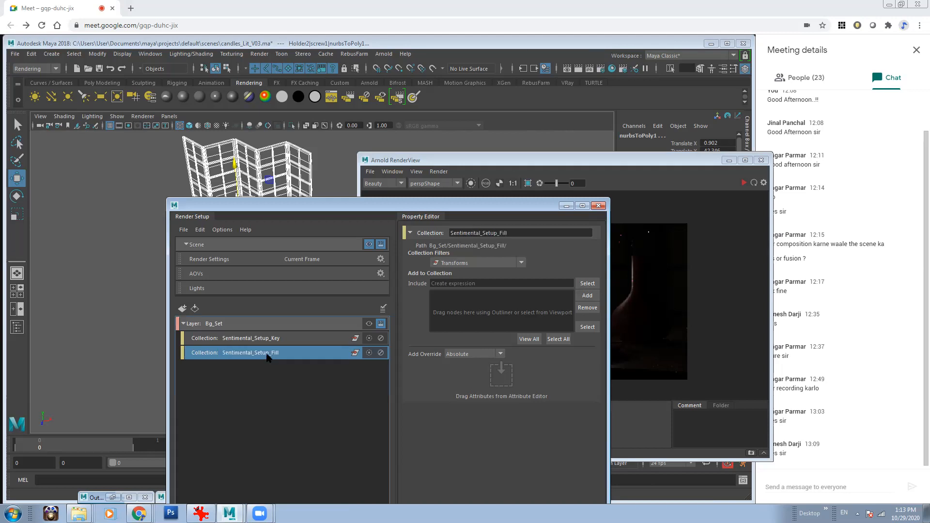
With Bg_Set as the visible layer, add the selected geometry to Sentimental_Setup_Fill and turn the viewport display of lights back on
click(368, 324)
click(588, 296)
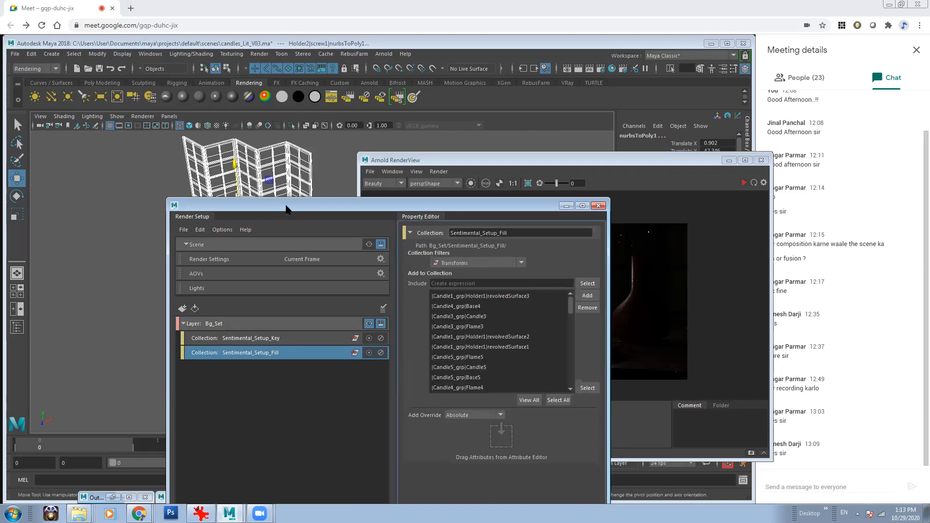
click(116, 116)
click(151, 212)
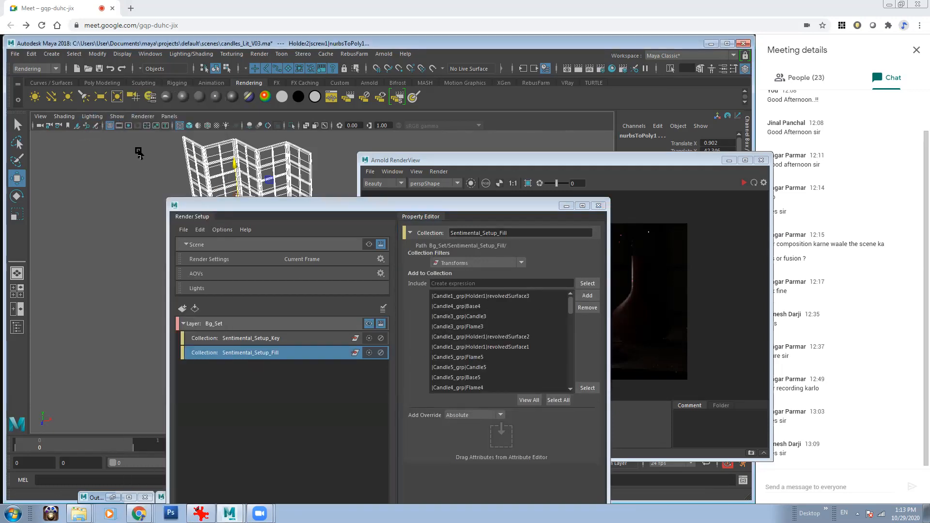
Deselect the geometry, switch the viewport to wireframe, and reposition the Render Setup window to expose the set
click(135, 225)
key(4)
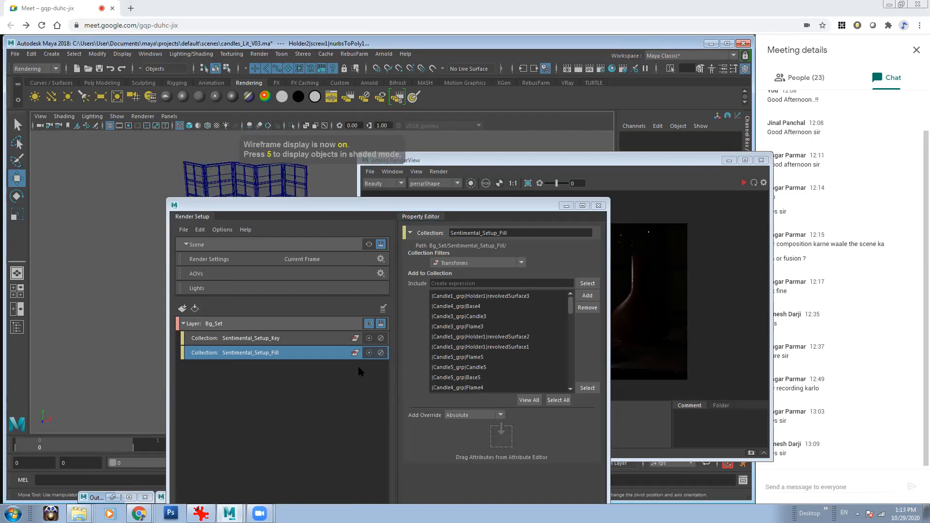
drag(295, 205, 488, 233)
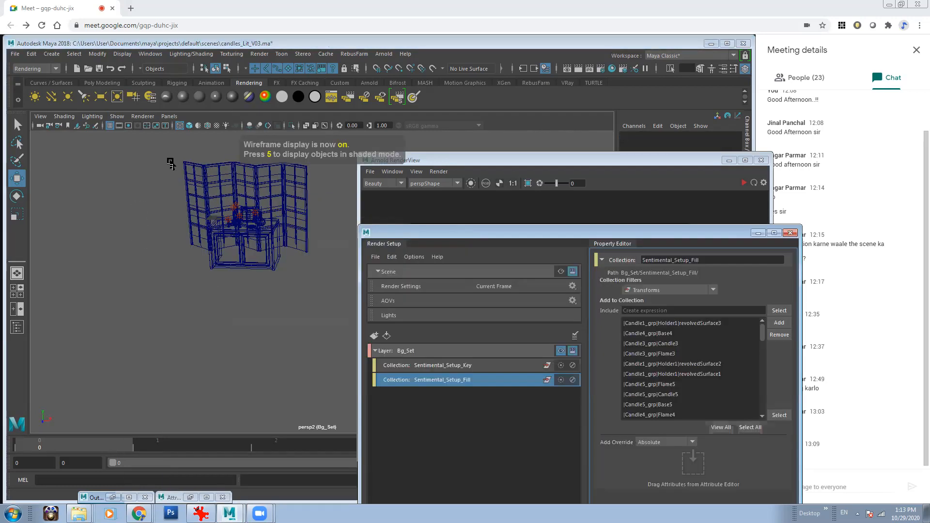
alt+middle_drag(225, 309, 214, 326)
alt+right_drag(198, 310, 252, 320)
Compare the Bg_Set layer's two collections and remove Candle_Light from Sentimental_Setup_Key
click(478, 366)
click(489, 379)
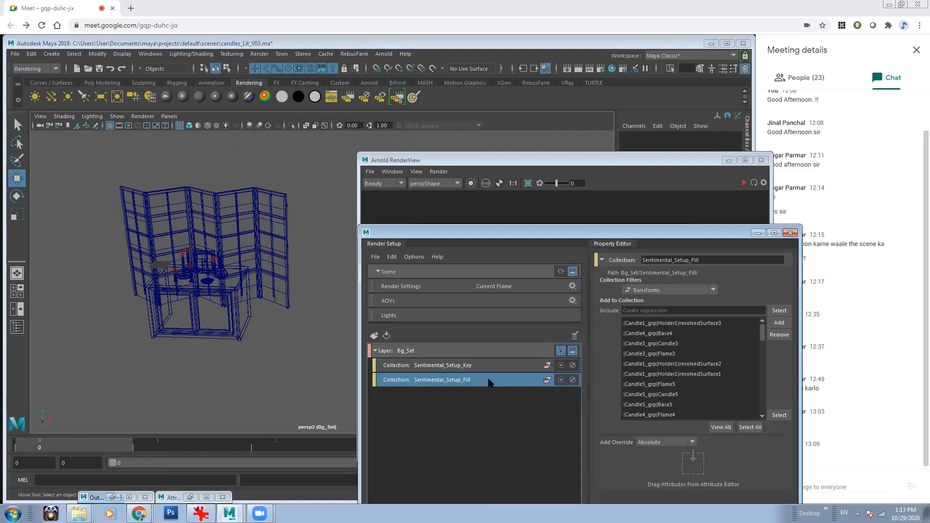
click(489, 366)
click(471, 381)
click(227, 307)
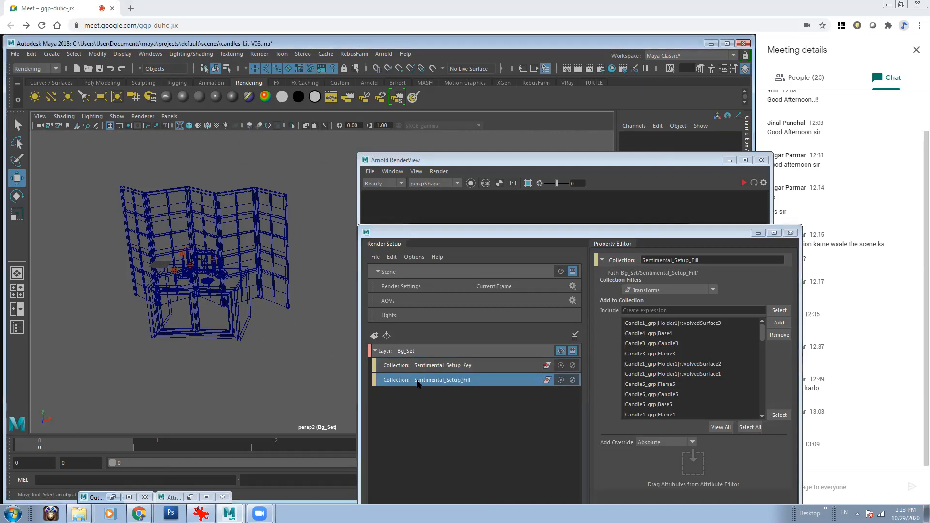
click(560, 352)
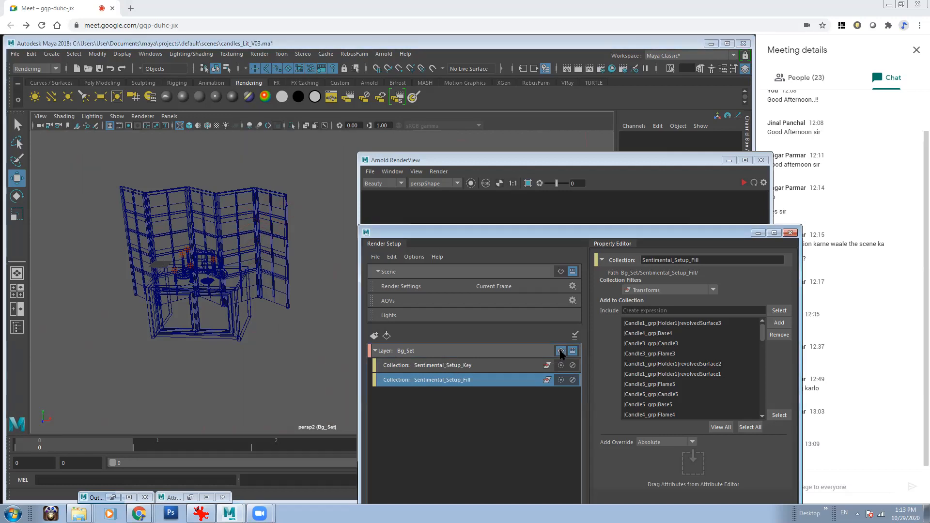
click(428, 366)
drag(763, 338, 769, 407)
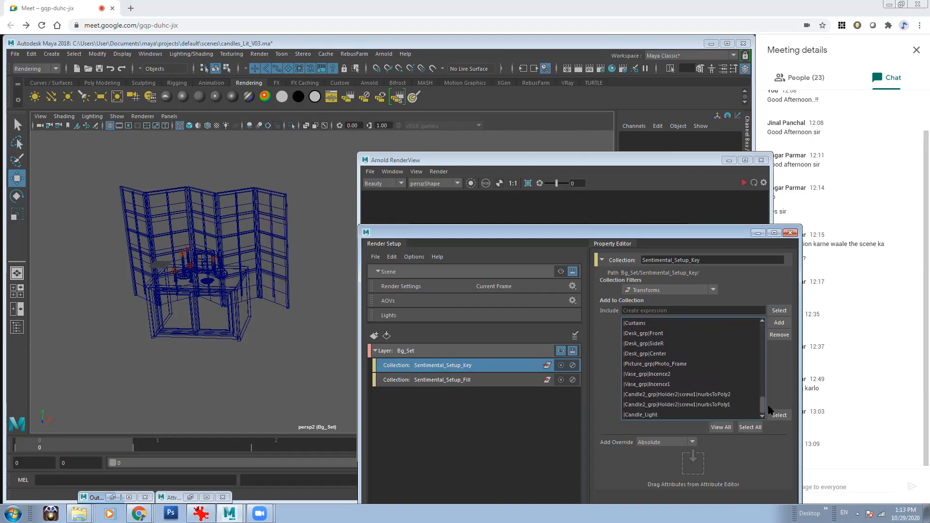
click(648, 413)
click(779, 335)
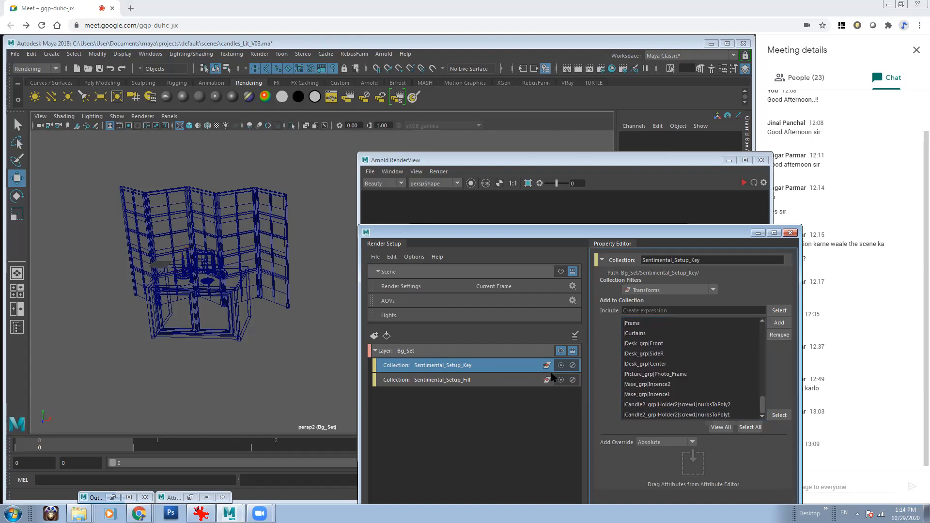
Add the Fill light to Sentimental_Setup_Fill, making Bg_Set the visible layer, and check the set in the viewport
click(560, 271)
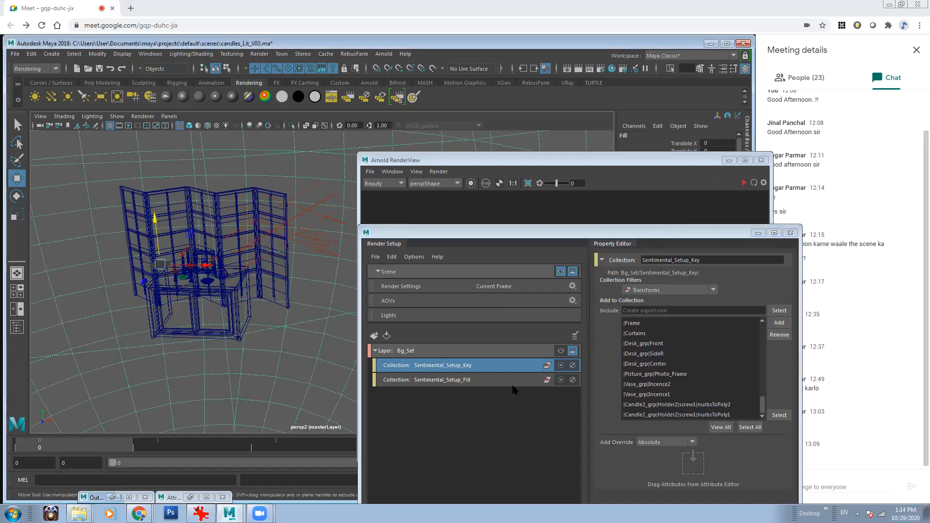
click(526, 382)
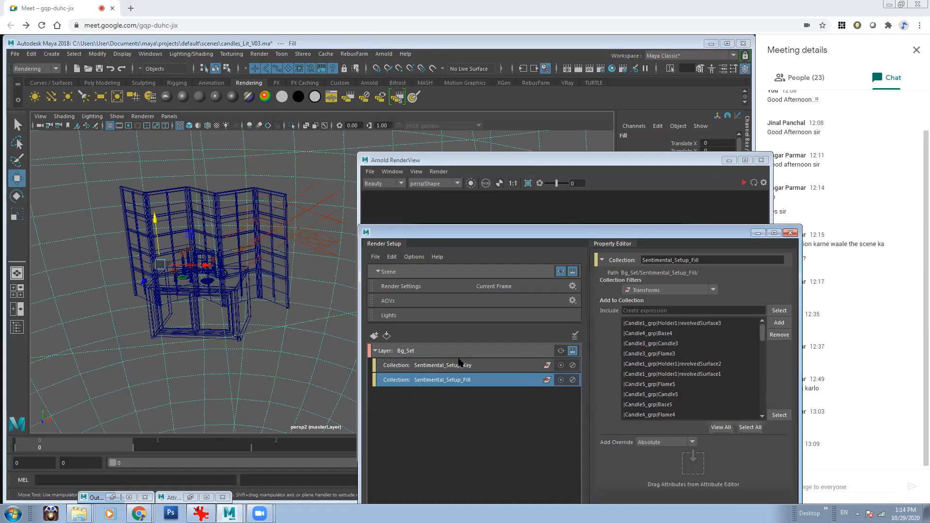
click(560, 350)
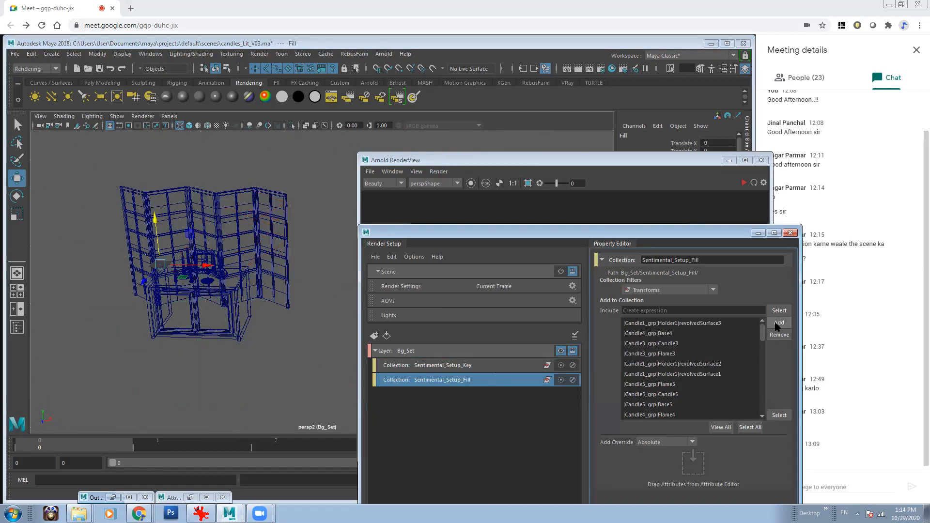
alt+drag(244, 324, 203, 282)
alt+right_drag(203, 282, 242, 282)
alt+middle_drag(145, 242, 189, 264)
alt+right_drag(111, 229, 136, 229)
alt+middle_drag(146, 257, 158, 295)
alt+right_drag(158, 294, 165, 272)
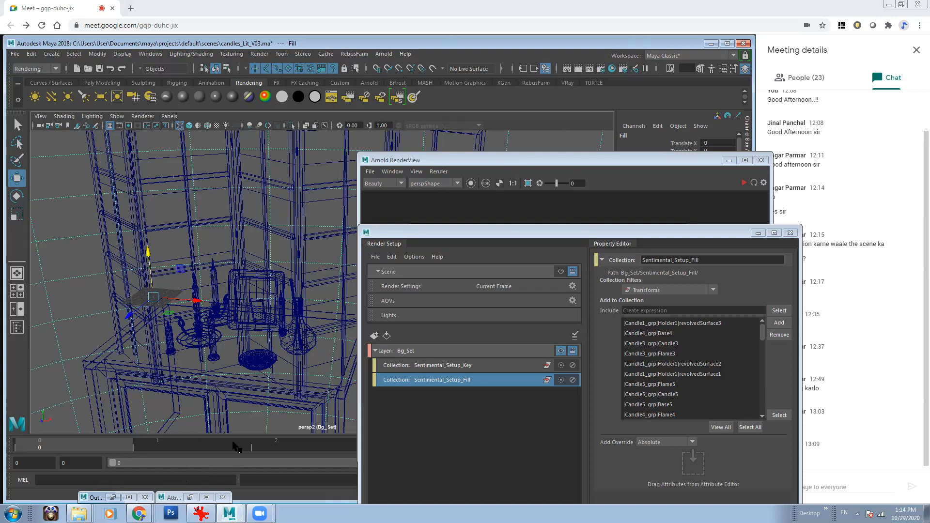
Run a live Arnold render of the Bg_Set layer and compare the members of its Key and Fill collections
click(524, 235)
drag(524, 235, 184, 153)
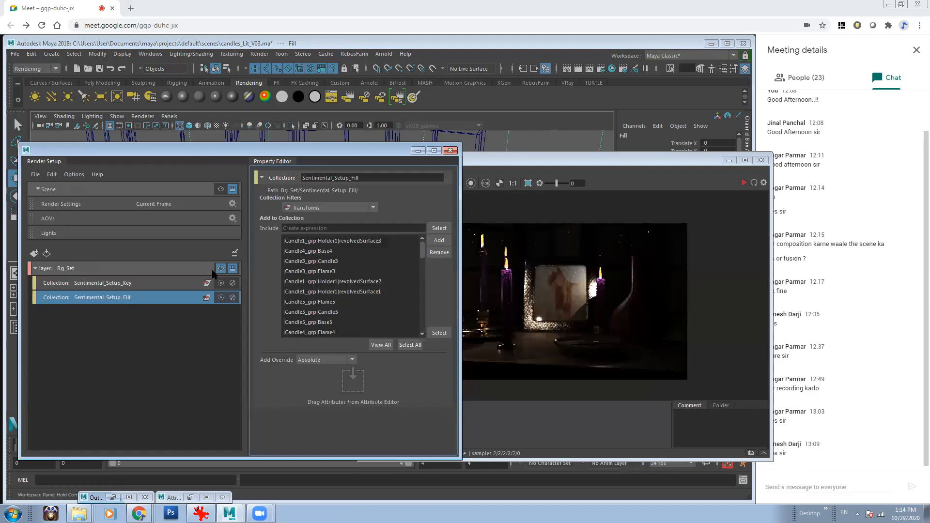
click(111, 286)
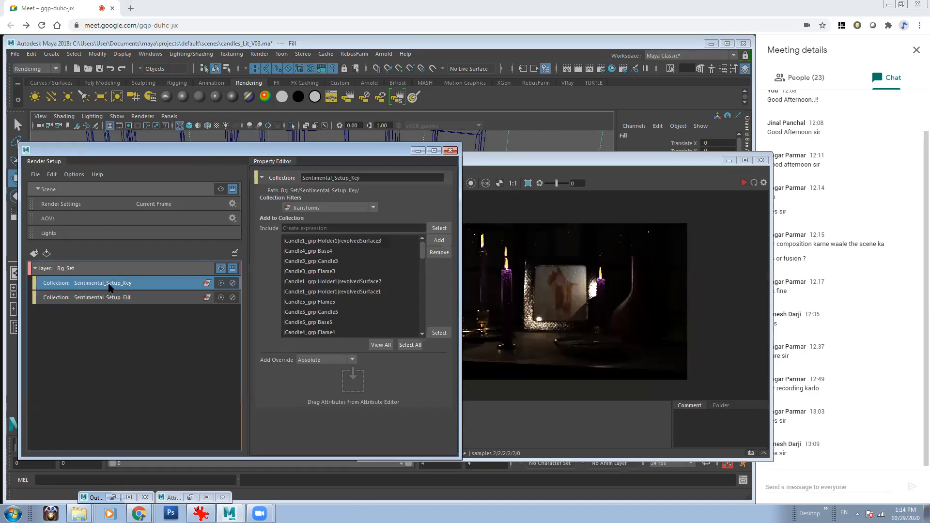
click(221, 269)
click(220, 269)
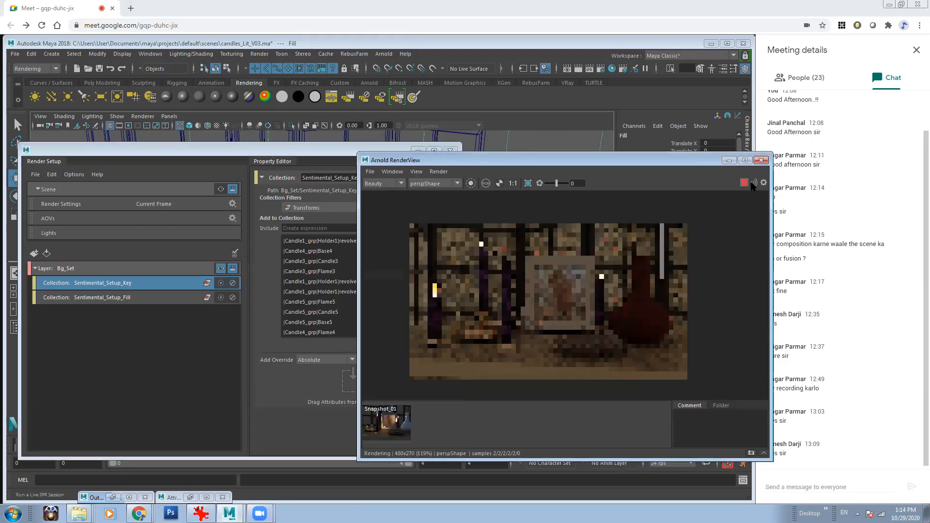
click(152, 297)
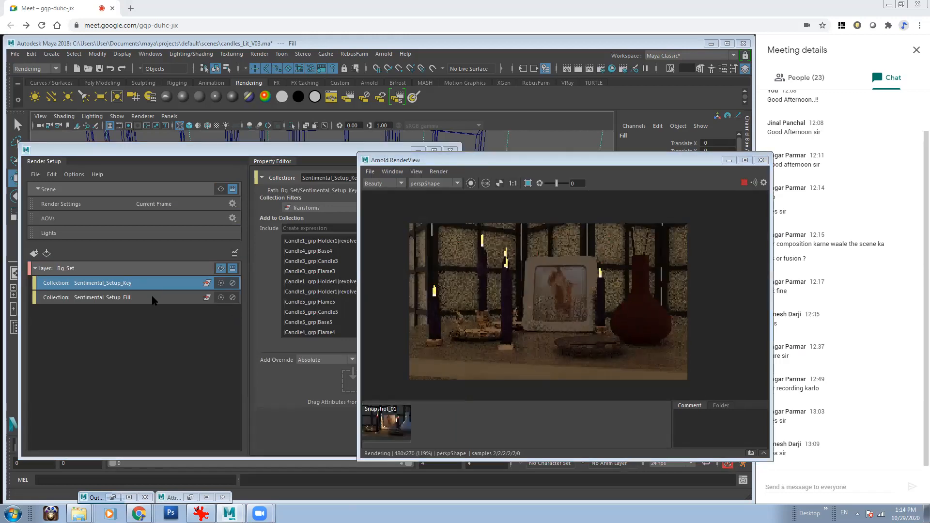
click(120, 298)
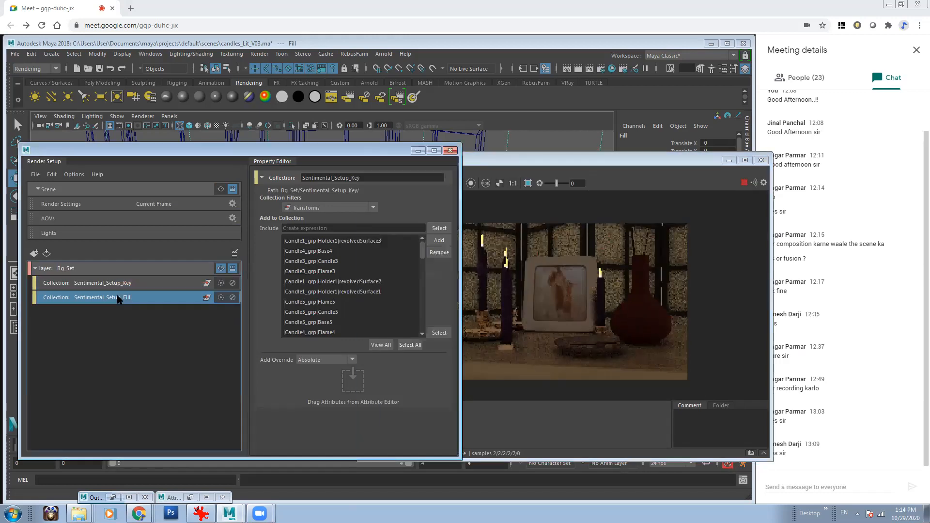
click(158, 286)
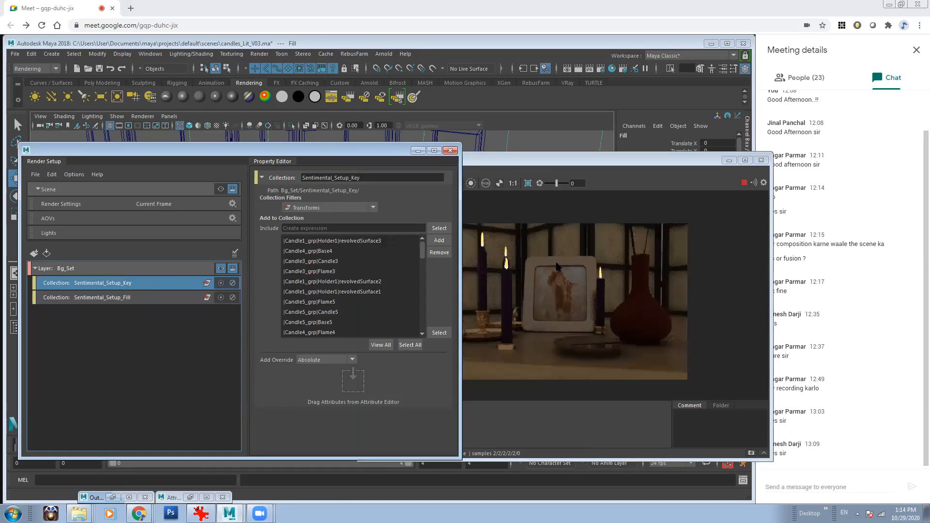
mouse_move(421, 254)
mouse_down()
mouse_move(429, 327)
mouse_move(421, 240)
mouse_up()
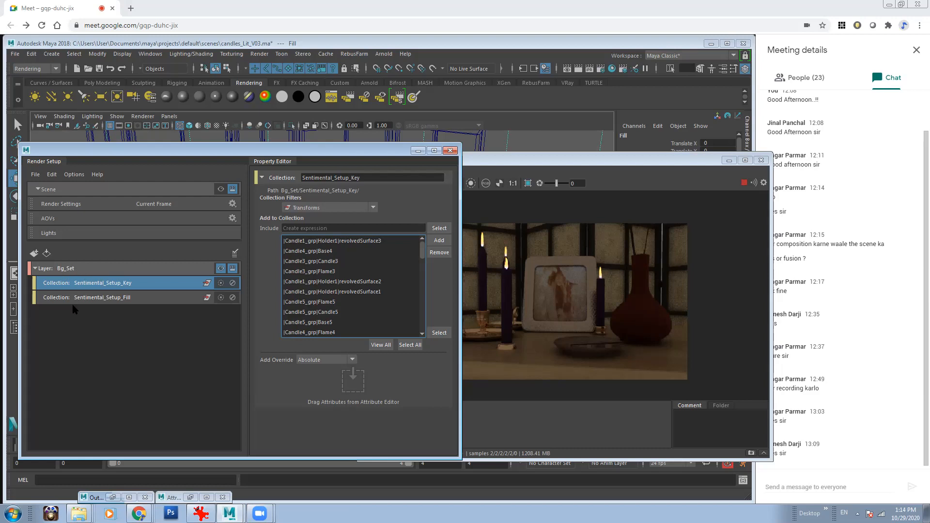
Delete the Sentimental_Setup_Fill collection and rename the Bg_Set layer to Bg_Set_Key
click(154, 298)
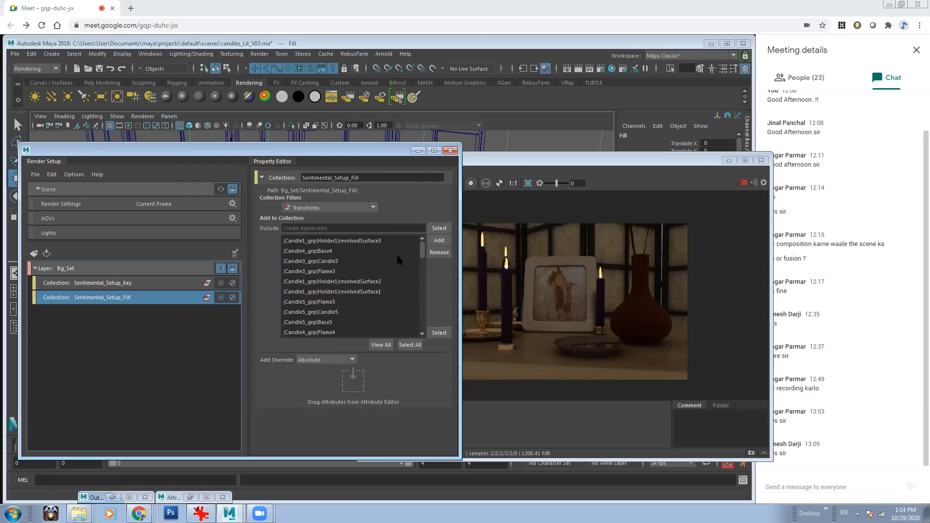
ctrl+click(145, 296)
click(35, 268)
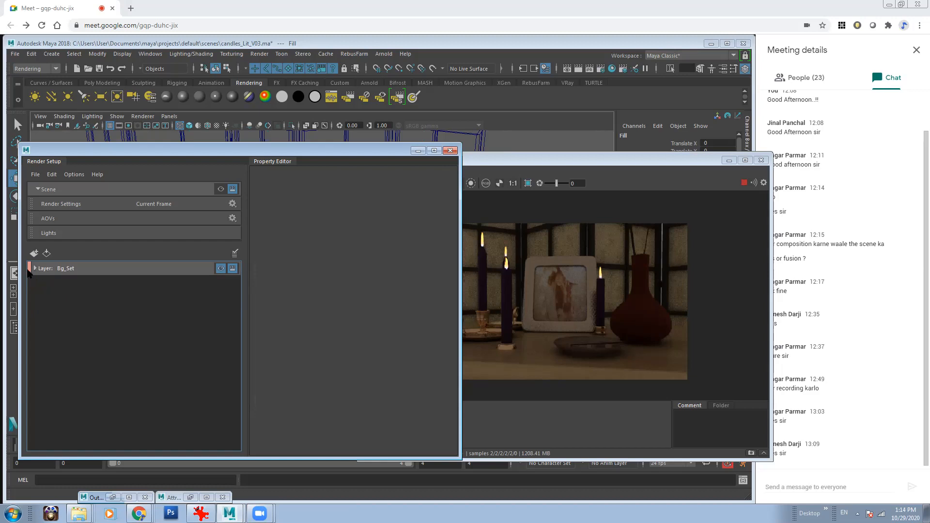
double_click(75, 270)
click(88, 268)
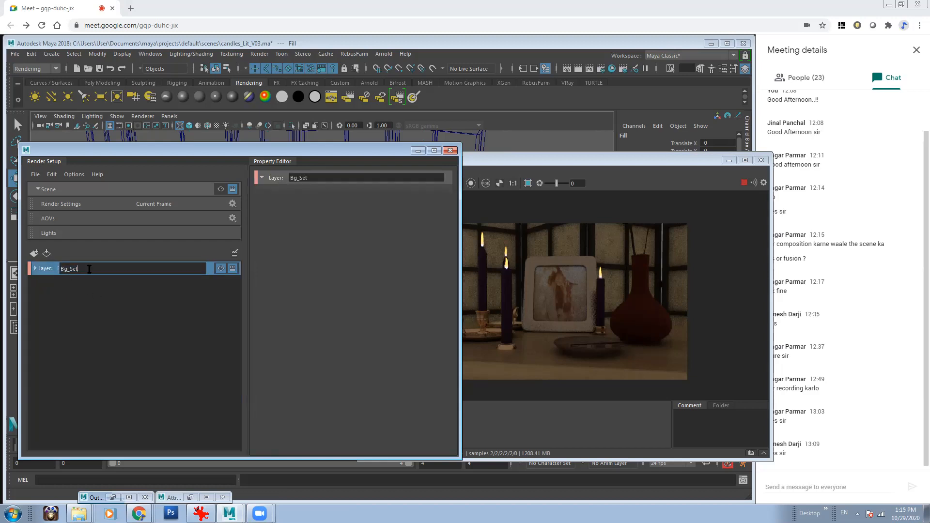
text(_Key)
key(Return)
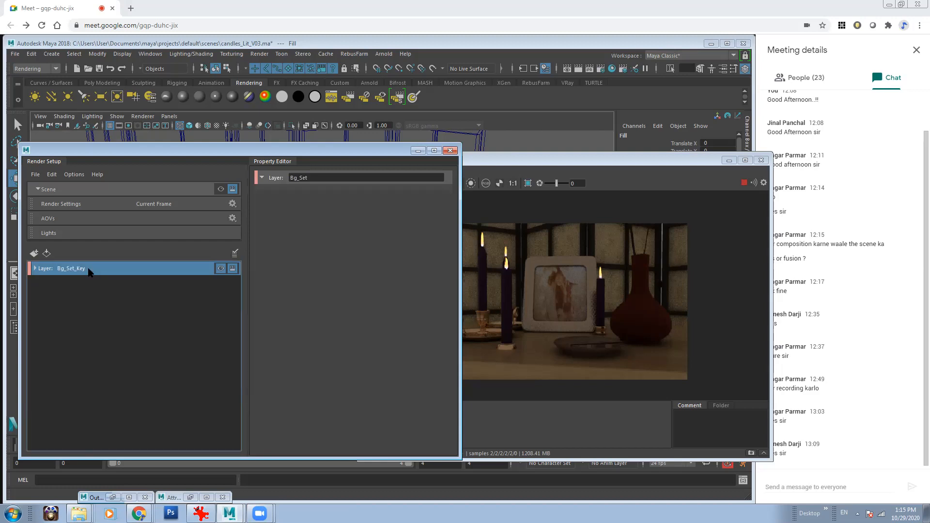
Set the Sentimental_Setup_Key collection filter to Lights and look through its list of members
click(34, 269)
click(97, 286)
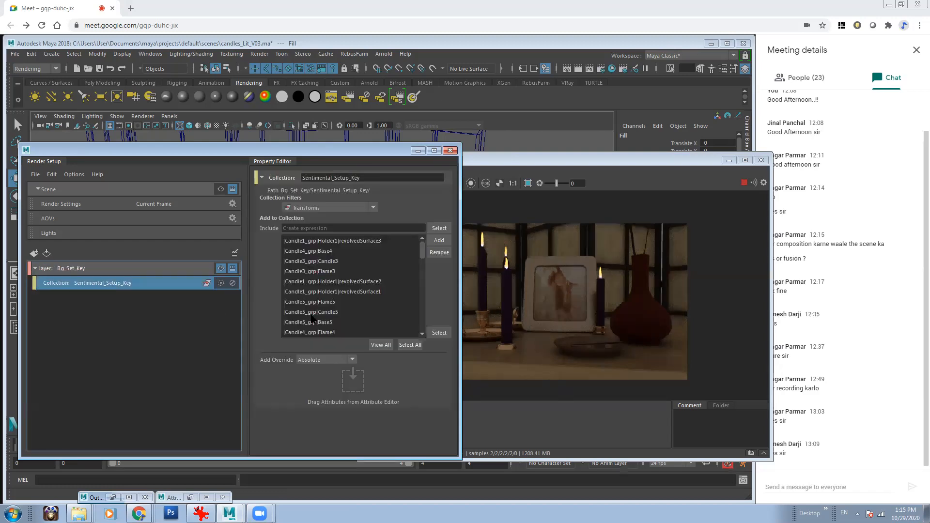
drag(338, 156, 449, 180)
drag(533, 271, 536, 331)
click(428, 232)
click(438, 284)
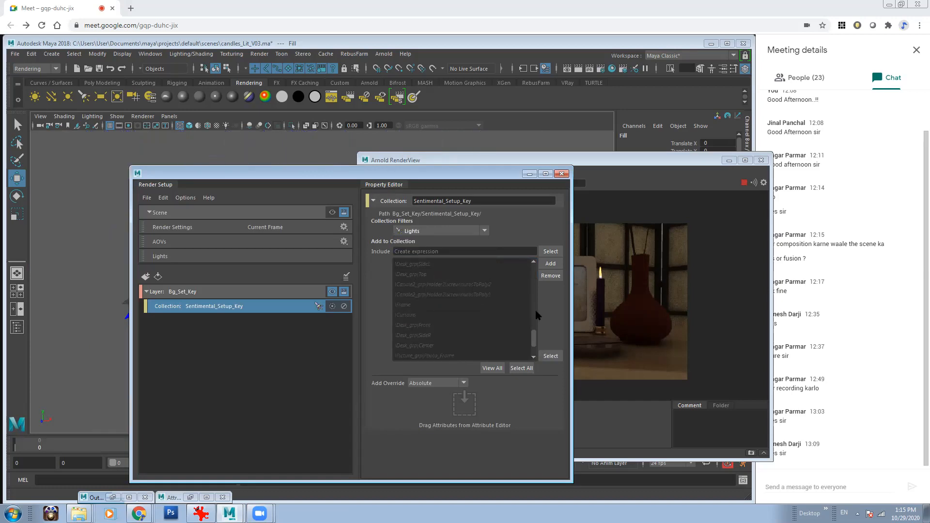
drag(537, 316, 543, 347)
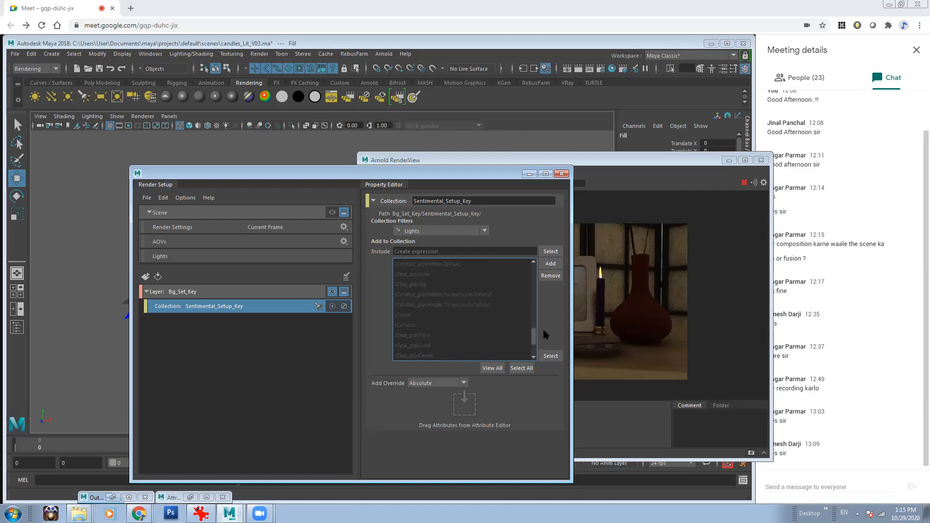
click(437, 288)
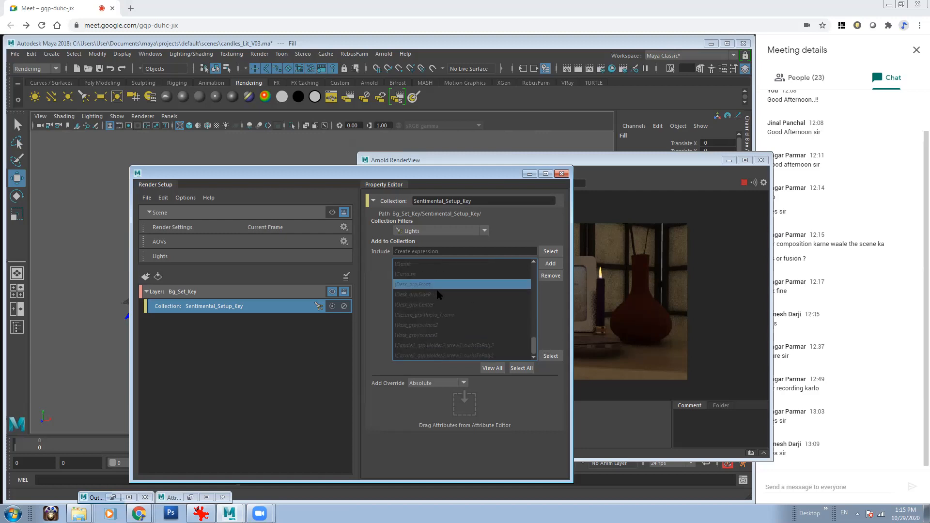
drag(534, 351, 535, 263)
Try renaming the Sentimental_Setup_Key collection to fill, and undo the rename
double_click(473, 201)
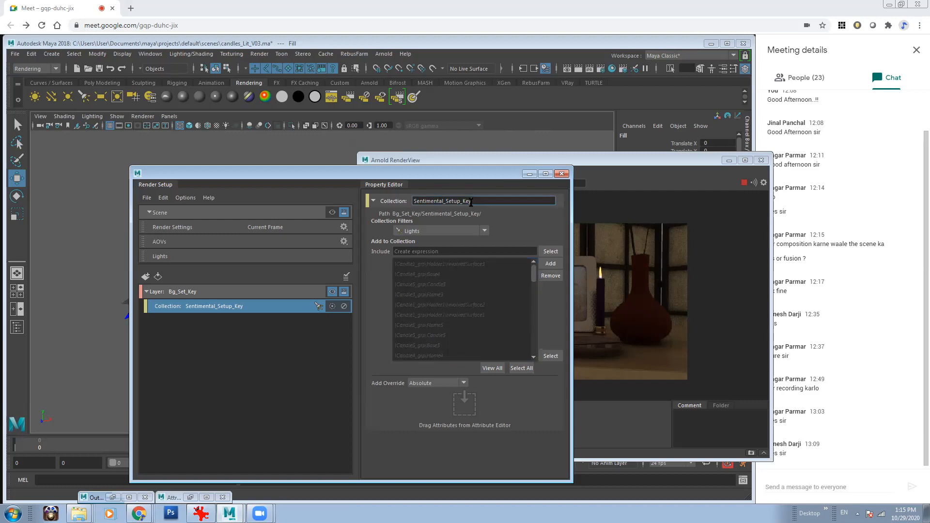
text(fill)
key(Return)
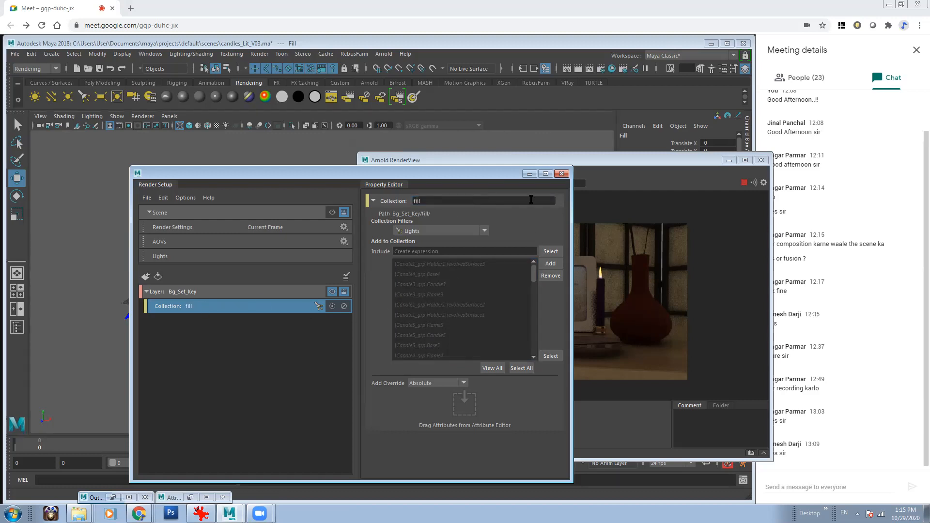
click(222, 348)
key(ctrl+z)
click(294, 311)
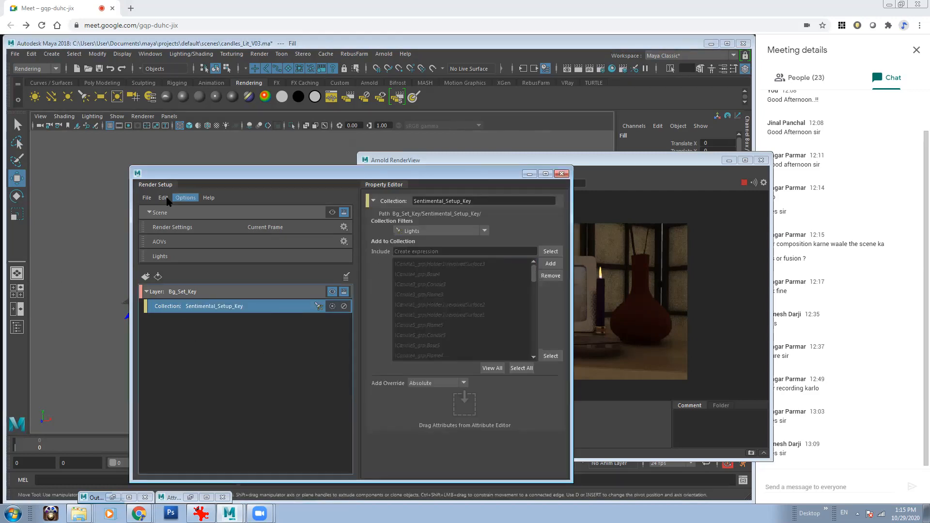
Make the Scene the visible layer and minimize the Arnold RenderView window
click(332, 213)
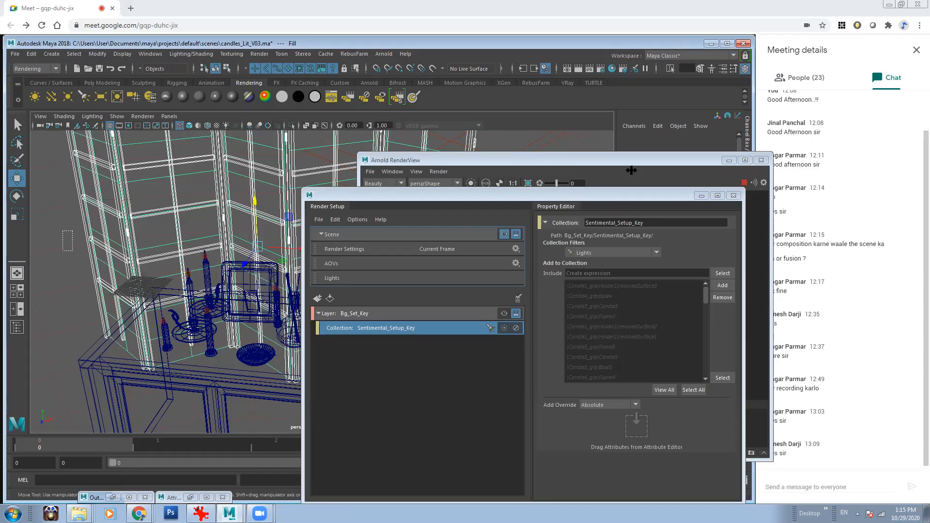
click(723, 181)
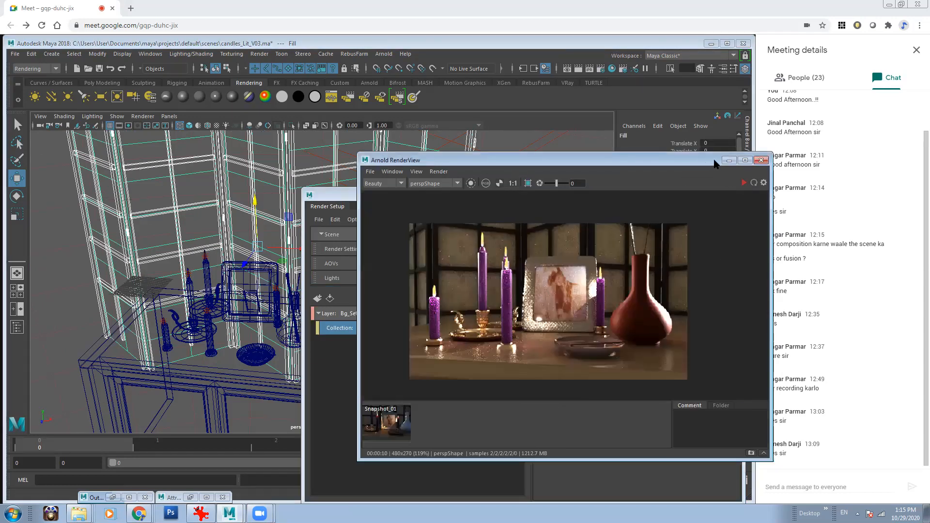
click(729, 160)
Set the Sentimental_Setup_Key collection filter to All and check the listed members
click(613, 252)
click(596, 258)
mouse_move(706, 301)
mouse_down()
mouse_move(709, 362)
mouse_move(716, 290)
mouse_up()
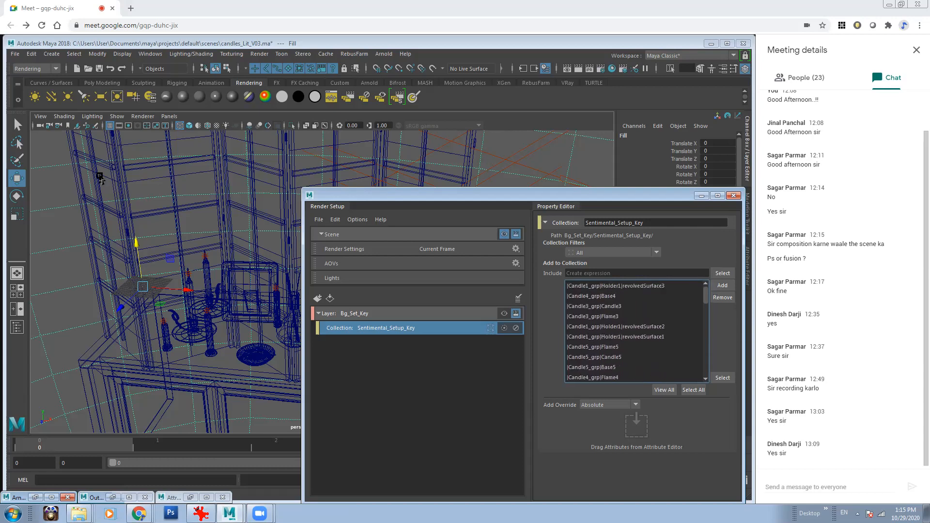
Select the Fill light in the Outliner, minimize the Outliner, and bring the Render Setup window back into reach
click(150, 54)
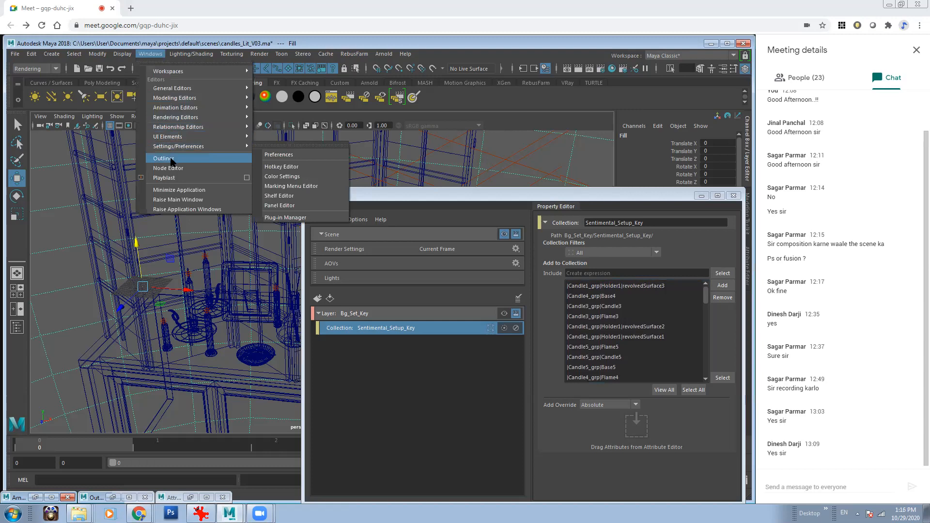
click(174, 180)
click(276, 417)
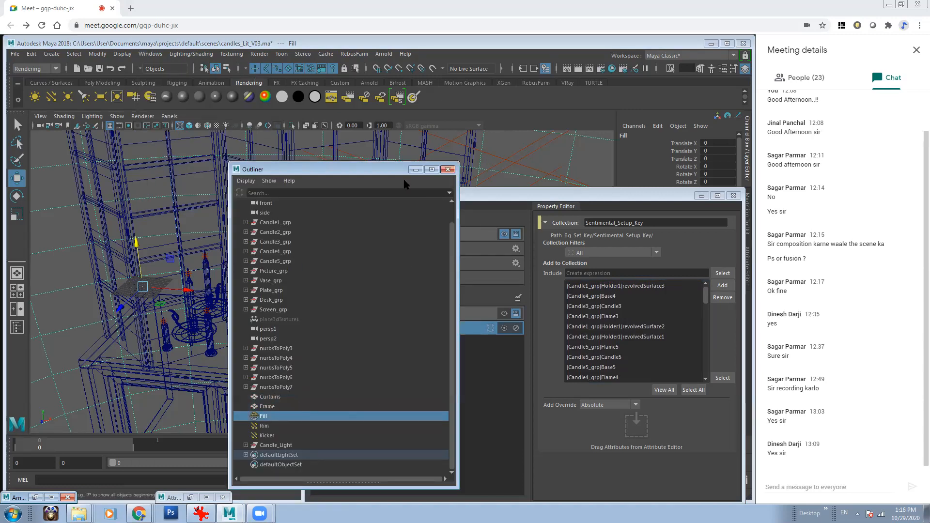
click(416, 170)
drag(547, 197, 402, 170)
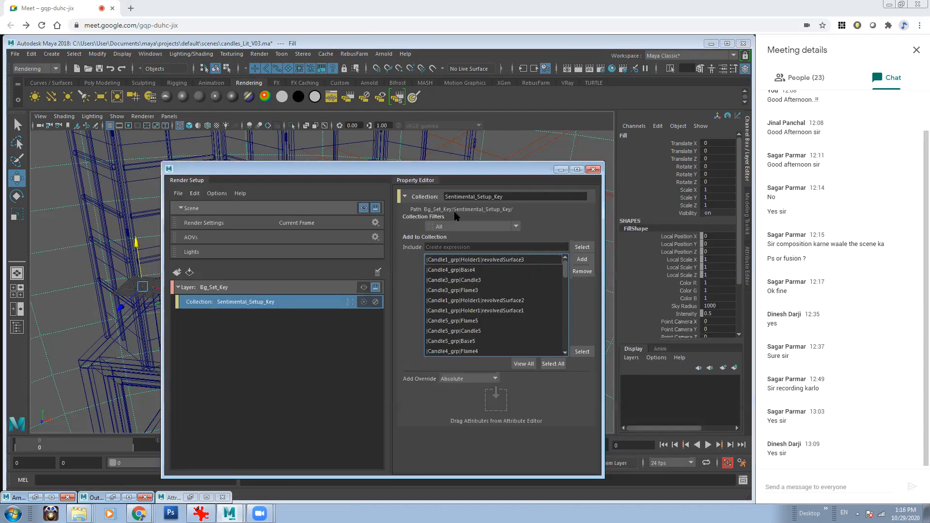
Delete the Sentimental_Setup_Key collection from the render layer and select the Bg_Set_Key layer
scroll(564, 274, down, 1)
scroll(565, 276, up, 1)
right_click(297, 303)
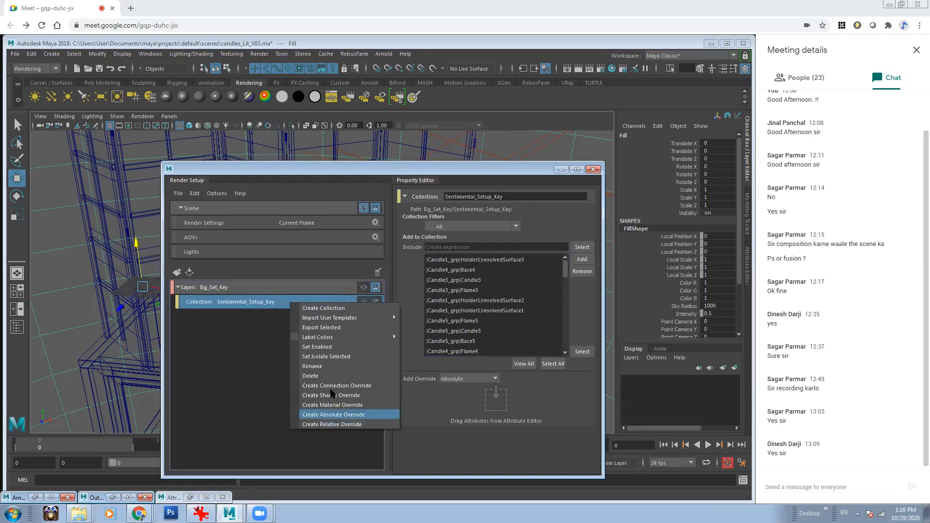
click(317, 376)
click(211, 289)
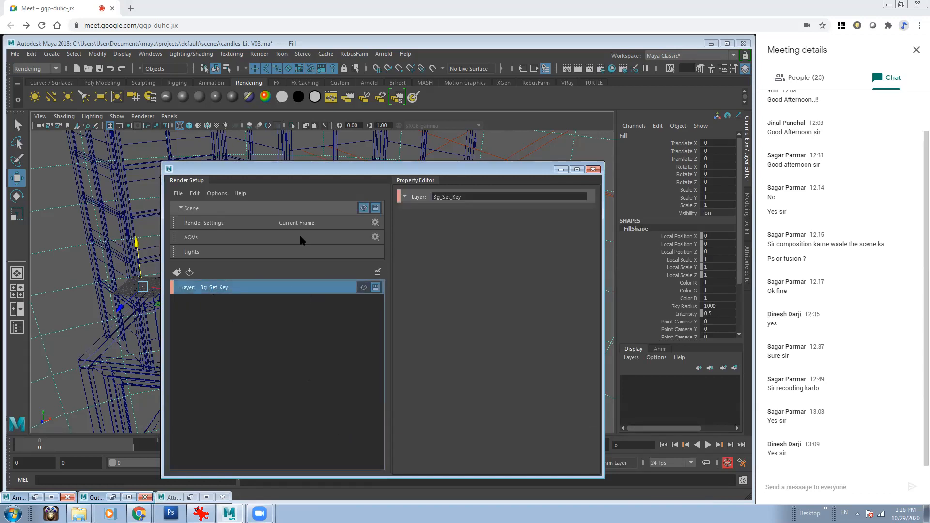
Move the Render Setup window aside, hide lights in the perspective viewport, and select all the visible scene geometry
drag(262, 170, 617, 187)
scroll(339, 281, down, 3)
alt+drag(349, 286, 284, 293)
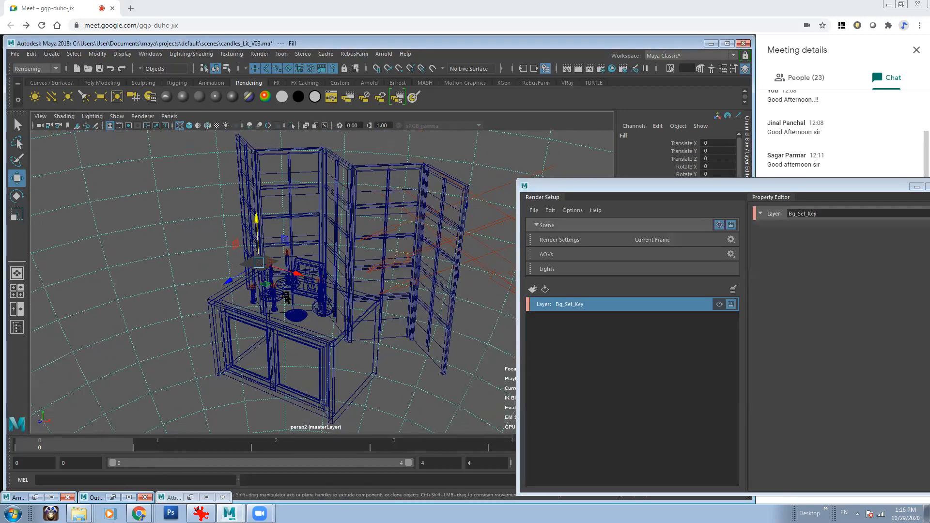
click(117, 116)
click(169, 214)
click(130, 204)
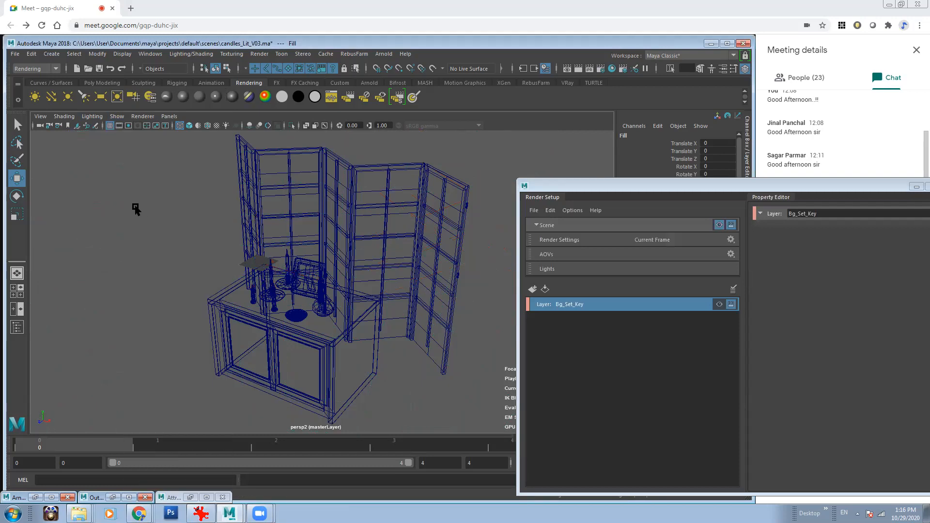
scroll(214, 235, down, 4)
drag(204, 171, 606, 427)
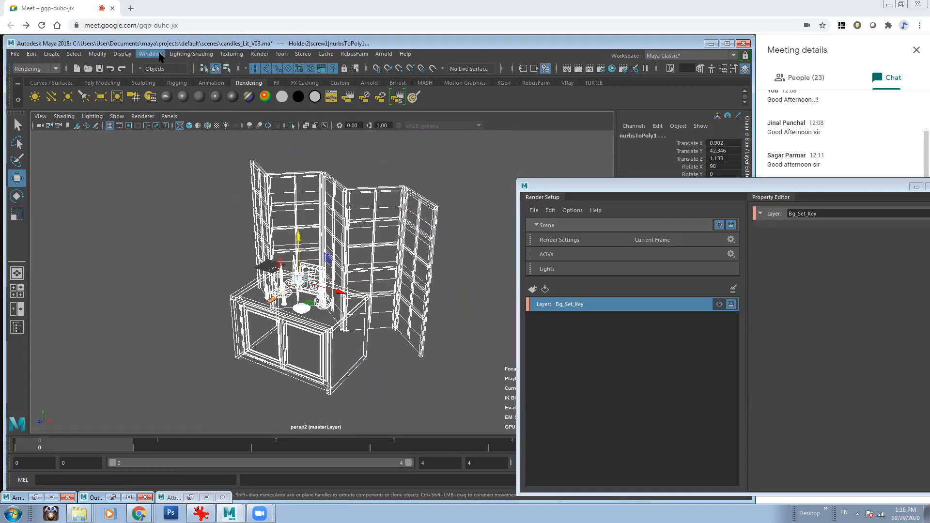
Add the Candle_Light group to the current selection in the Outliner, and bring Render Setup back into reach
click(150, 54)
click(191, 166)
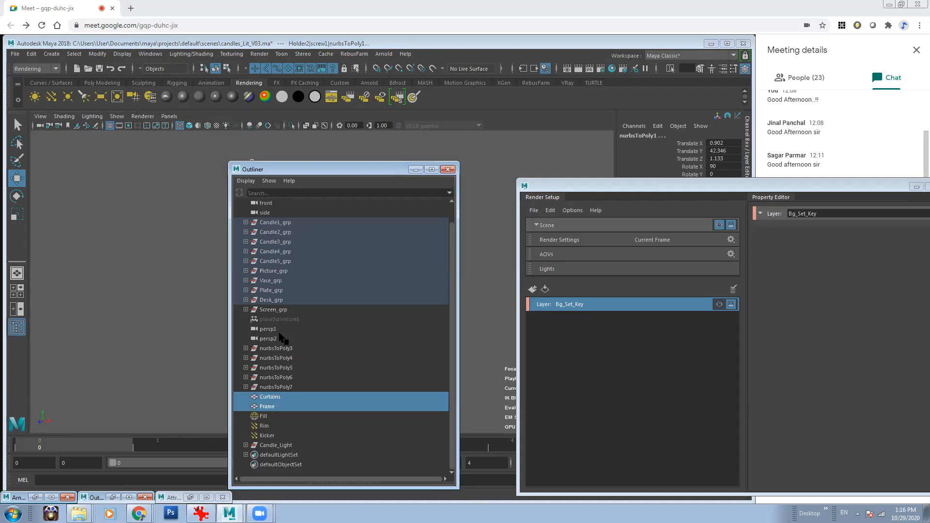
ctrl+click(272, 445)
drag(666, 189, 446, 176)
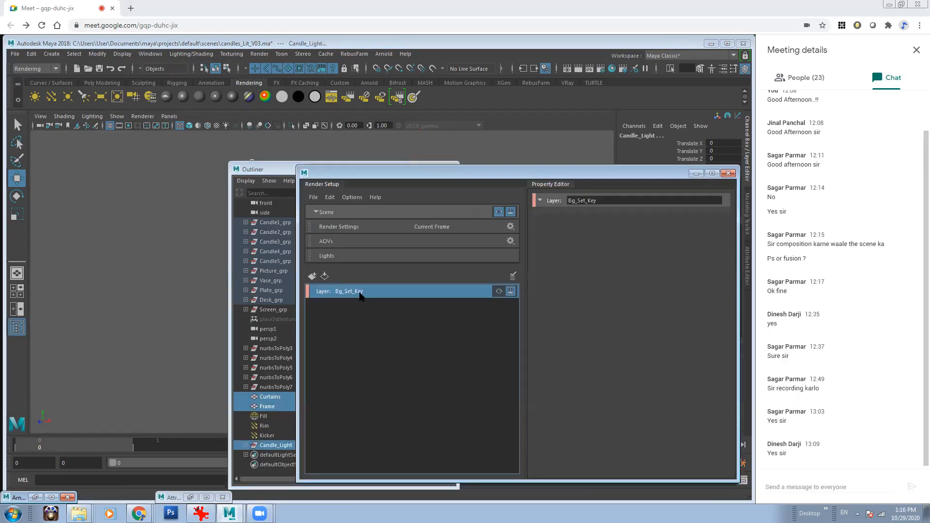
Create a collection named Sentimental_Setup_Key in the Bg_Set_Key layer and add the selected objects to it
right_click(396, 289)
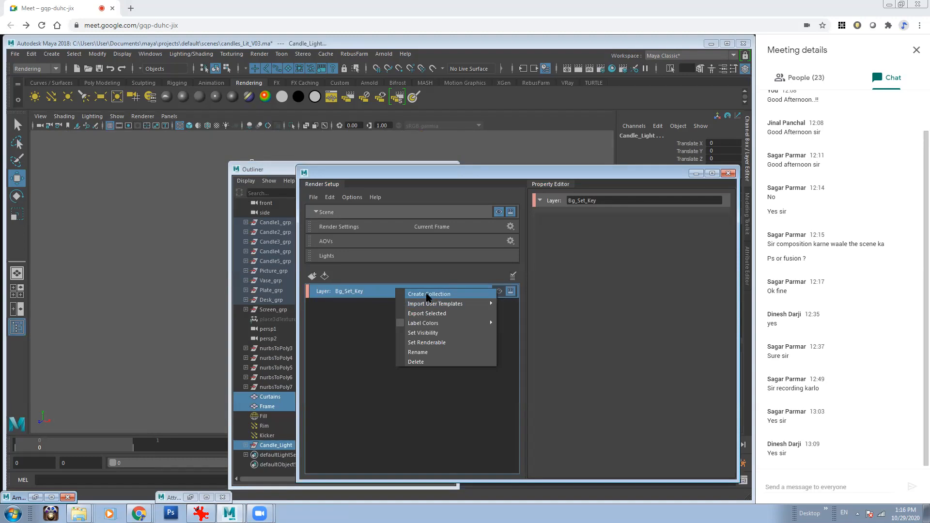
click(428, 296)
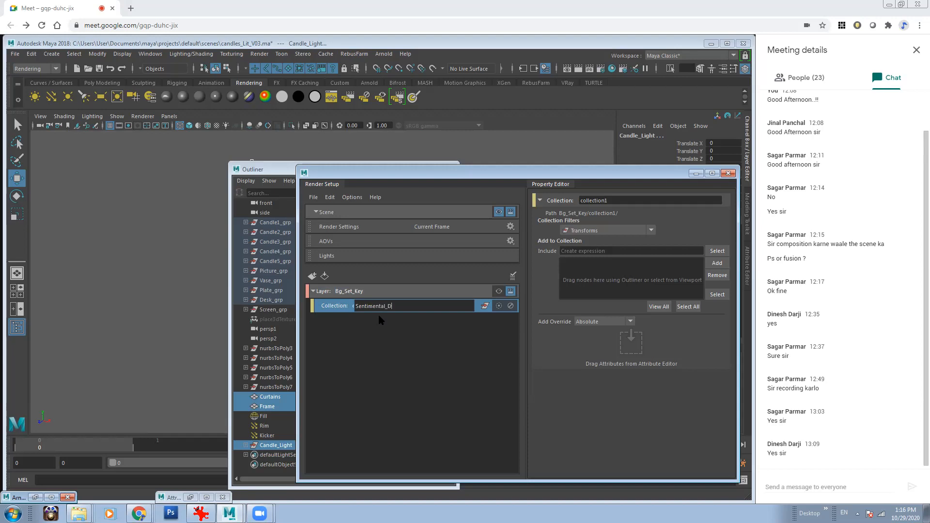
text(Sentimental_Setup_Key)
key(Return)
click(717, 264)
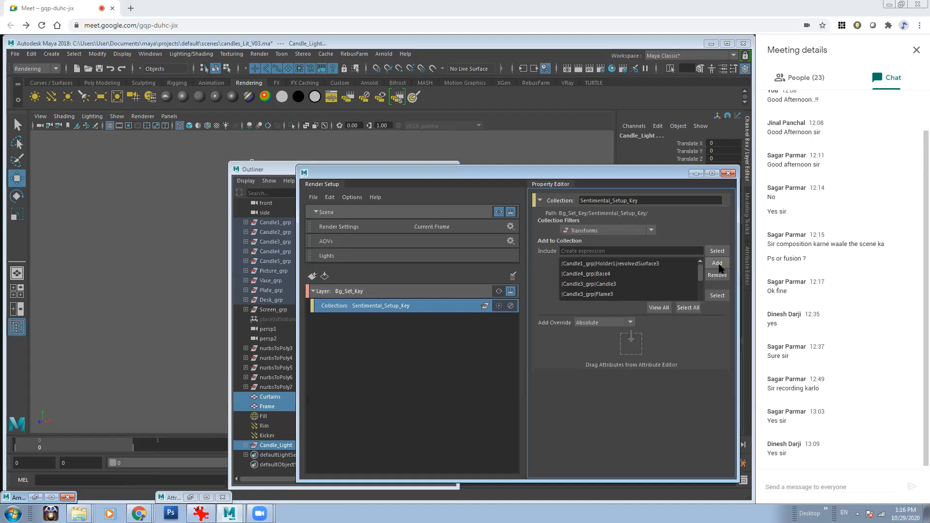
Check the Sentimental_Setup_Key member list through to its end, and clear the Outliner and Render Setup windows off the scene view
drag(701, 274, 703, 348)
drag(411, 178, 339, 170)
click(350, 172)
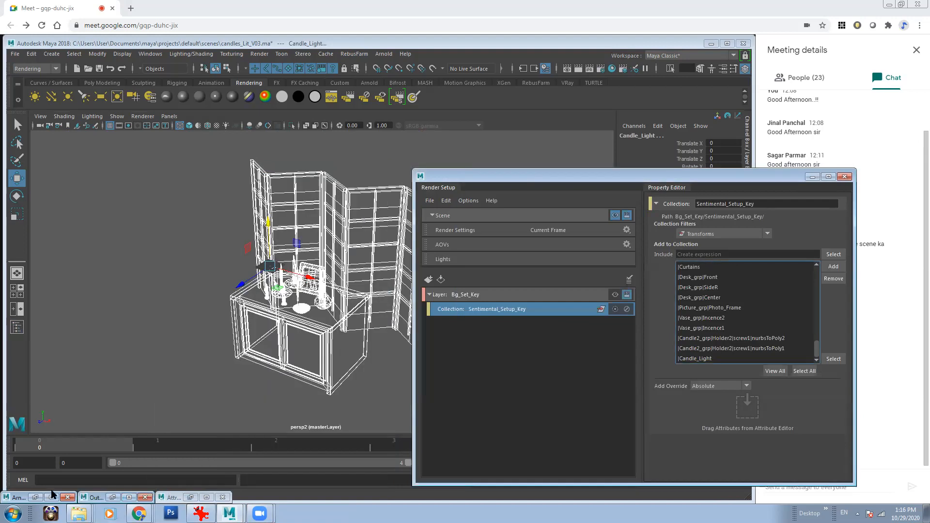
Show the Arnold RenderView beside Render Setup and make the Bg_Set_Key layer visible to preview its render
click(36, 497)
click(744, 182)
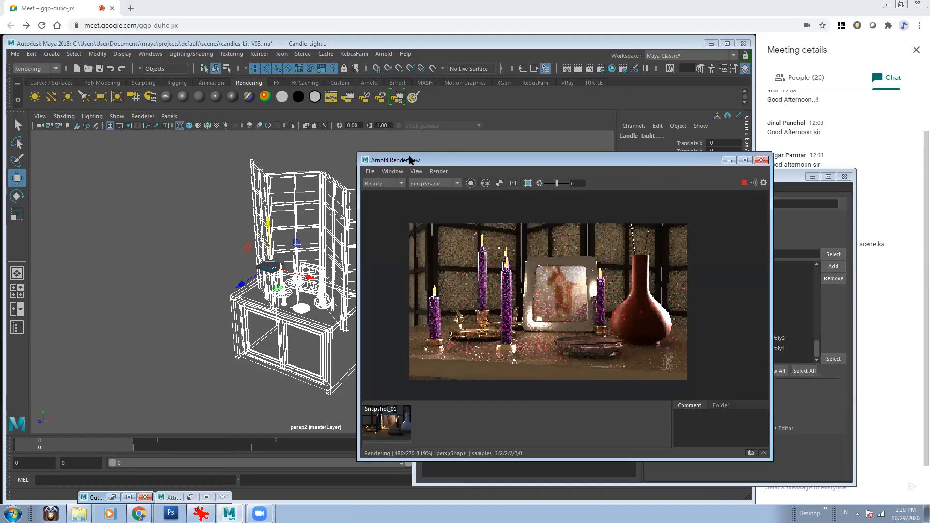
drag(410, 160, 121, 156)
click(616, 296)
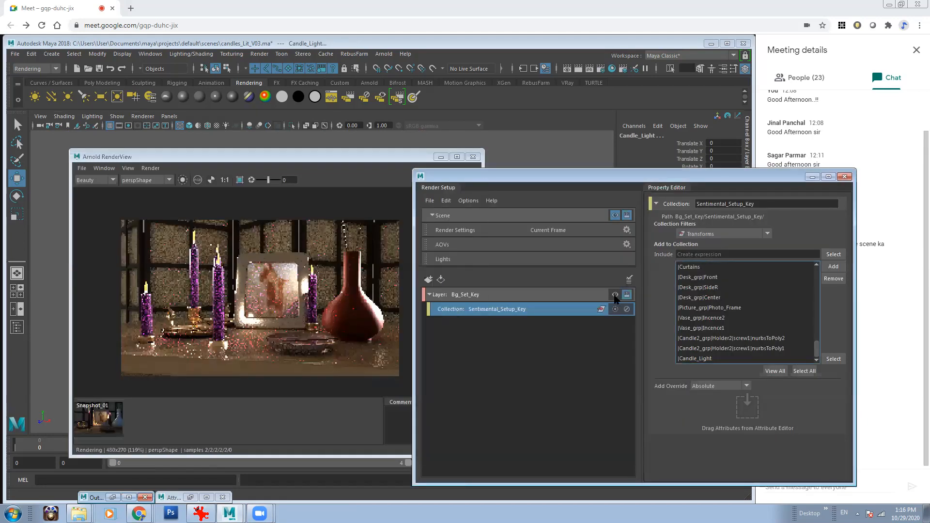
click(616, 295)
click(615, 295)
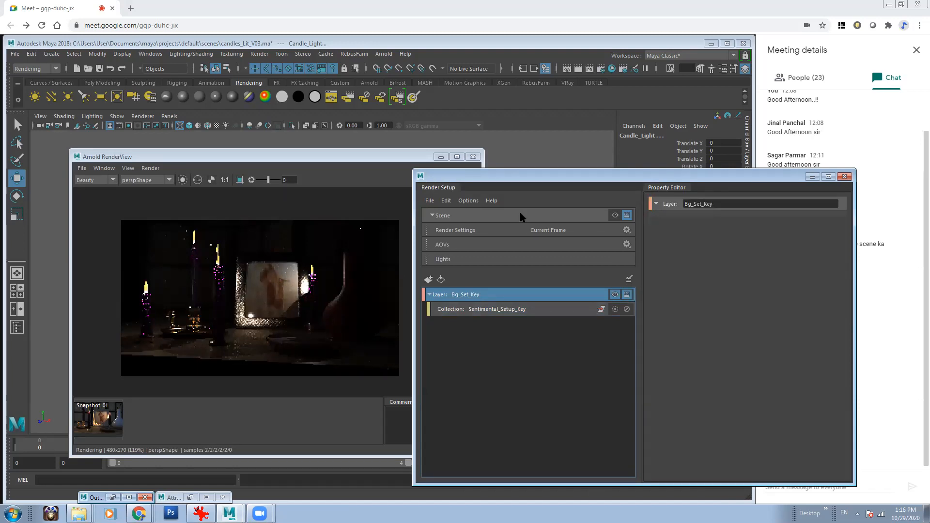
Create a new render layer named Bg_Set_Fill, reusing the name of the Bg_Set_Key layer
drag(521, 177, 561, 178)
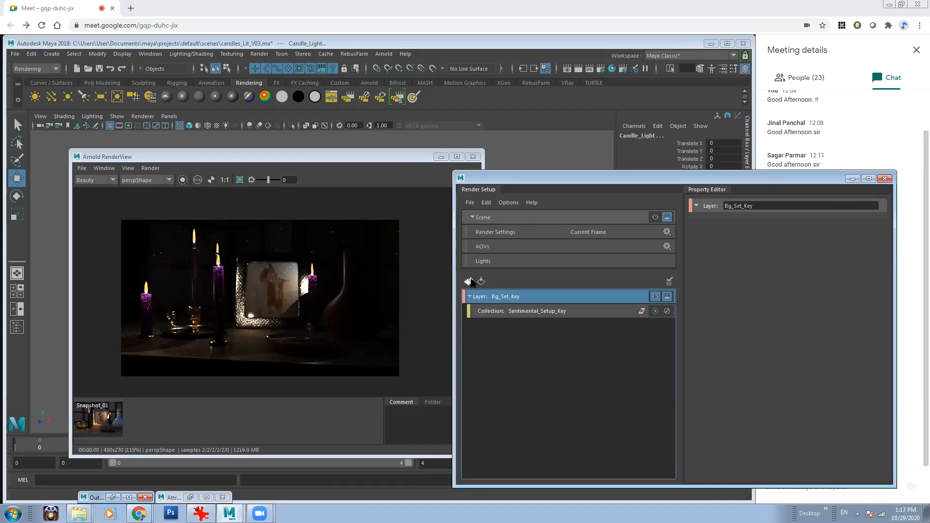
click(469, 281)
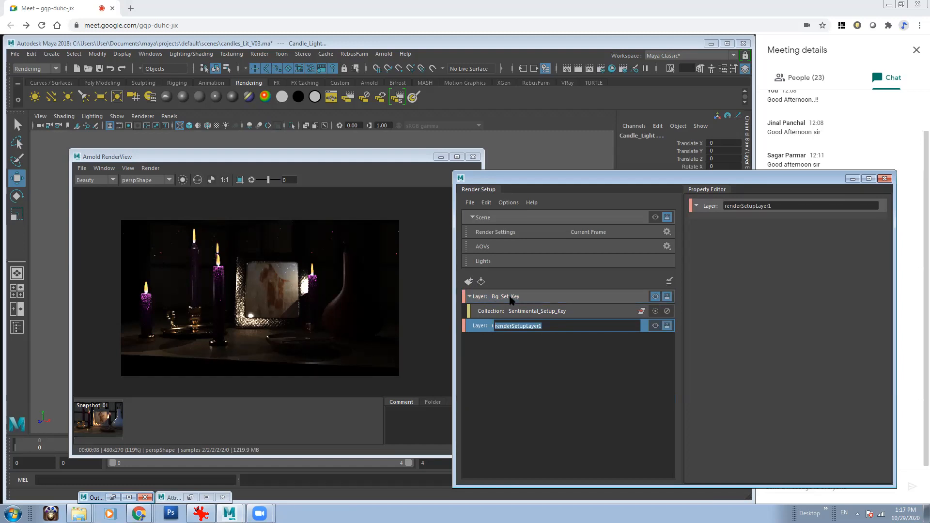
double_click(512, 297)
key(ctrl+c)
double_click(533, 326)
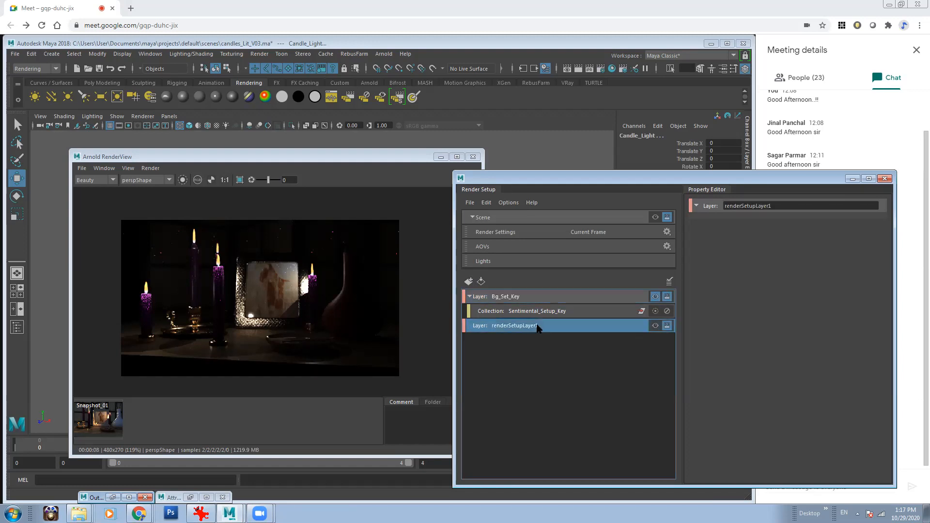
key(ctrl+v)
drag(514, 326, 534, 328)
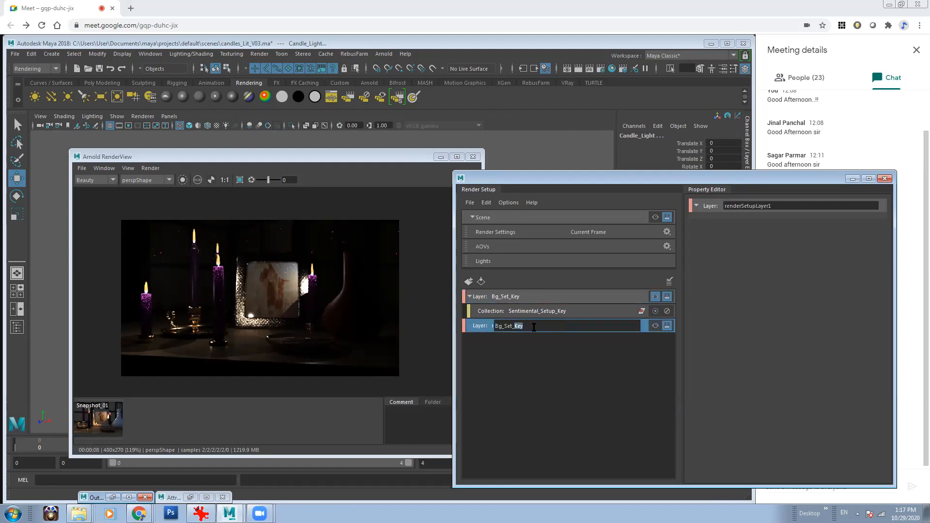
text(Fill)
key(Return)
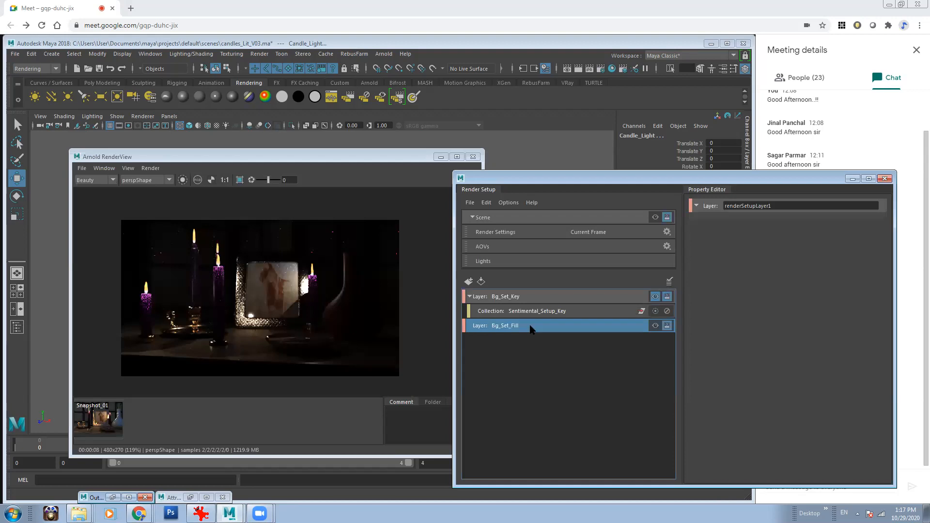
click(536, 365)
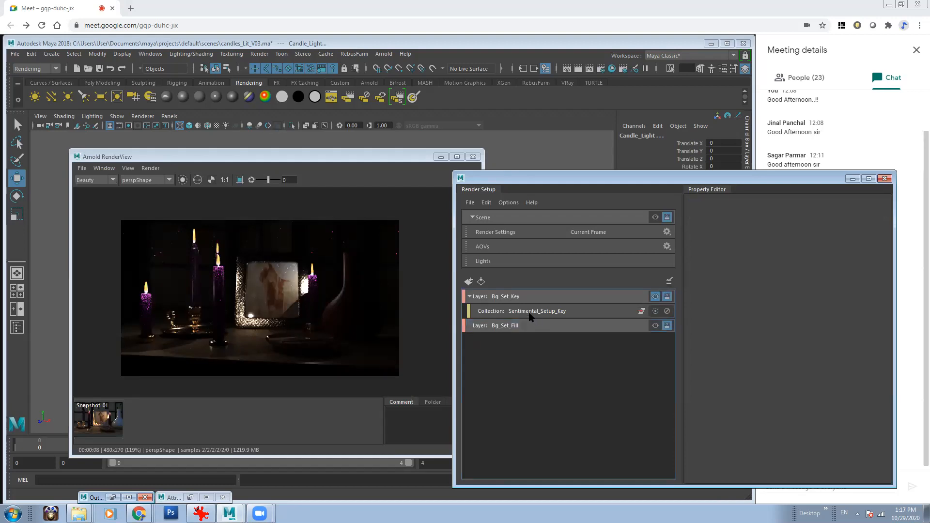
Create a collection named Sentimental_Setup_Fill in the Bg_Set_Fill layer, based on the key collection's name
double_click(533, 313)
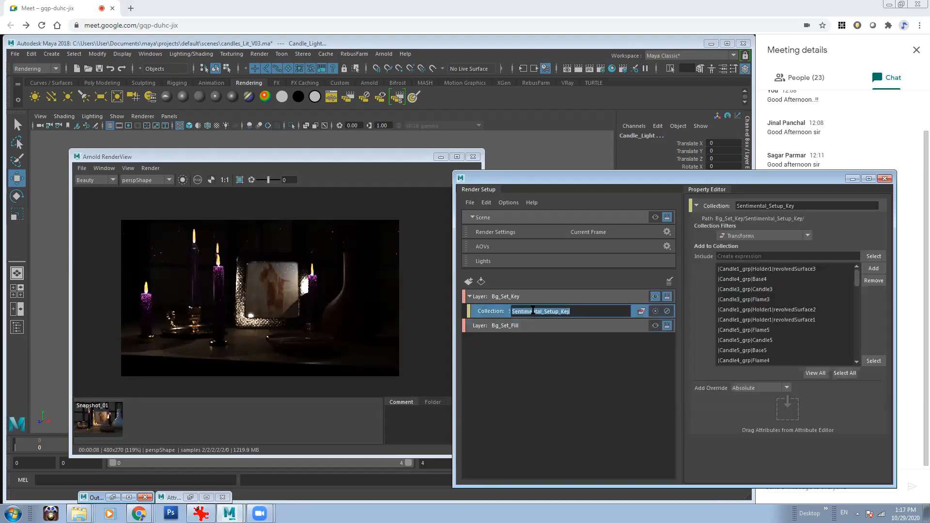
click(543, 390)
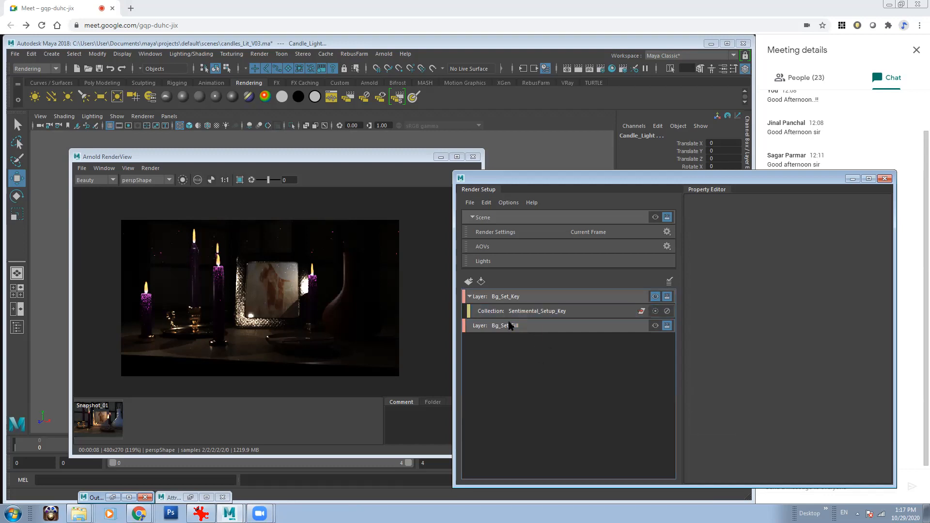
click(548, 326)
right_click(557, 327)
click(581, 333)
key(ctrl+a)
text(Sentimental_Setup_Key)
drag(561, 341, 594, 341)
text(Fi)
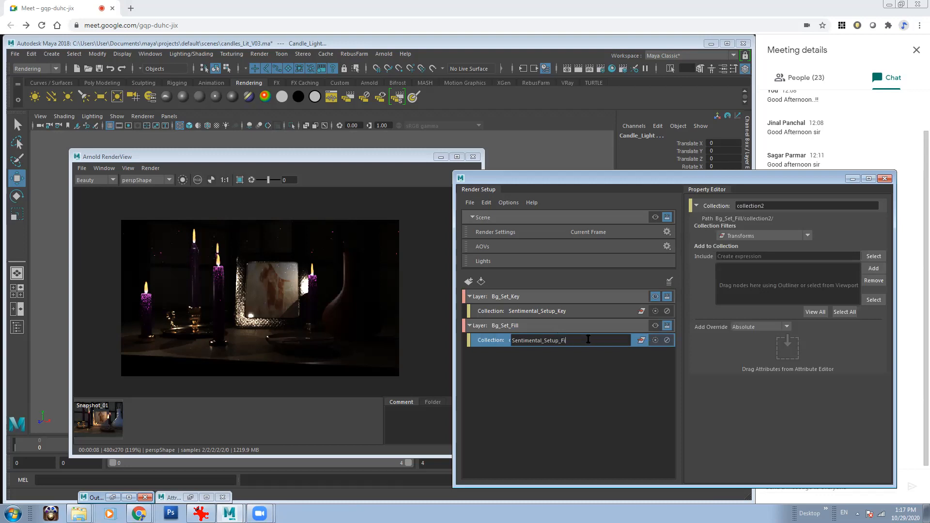
text(l)
key(Return)
Add all the set geometry and the Fill light to the Sentimental_Setup_Fill collection
click(441, 157)
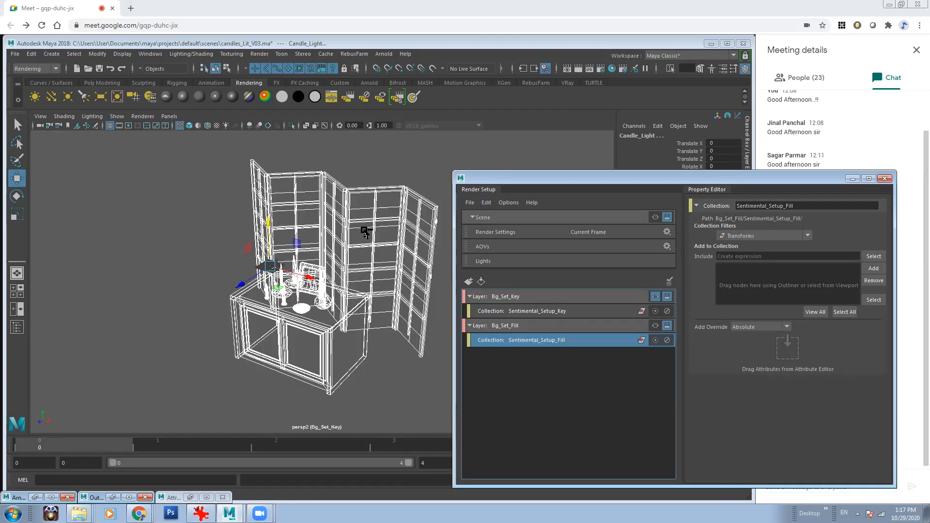
click(367, 405)
scroll(252, 233, down, 3)
drag(234, 215, 329, 281)
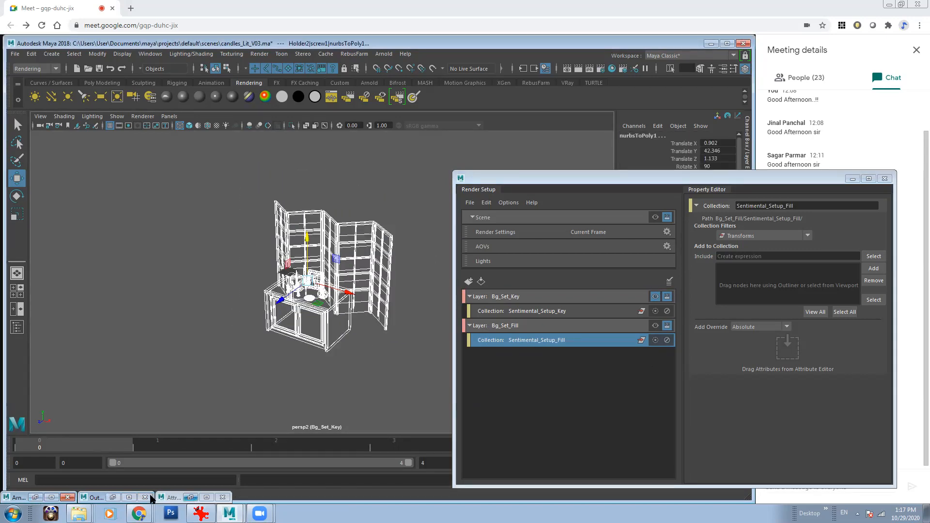
click(111, 498)
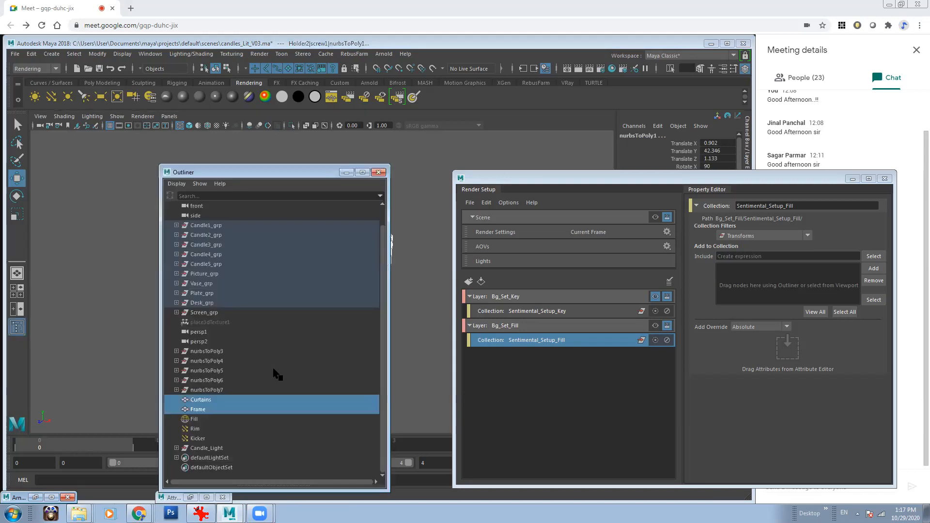
ctrl+click(196, 420)
click(726, 184)
drag(726, 184, 643, 187)
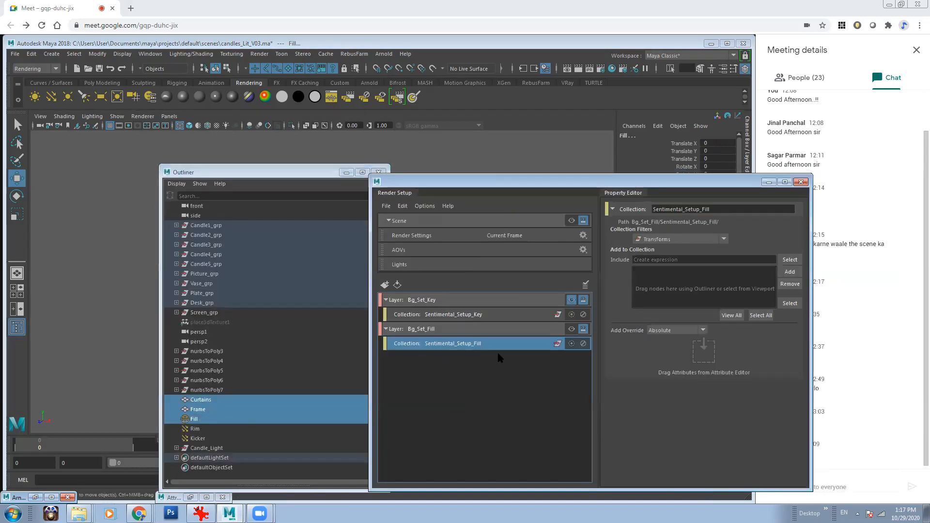
click(790, 272)
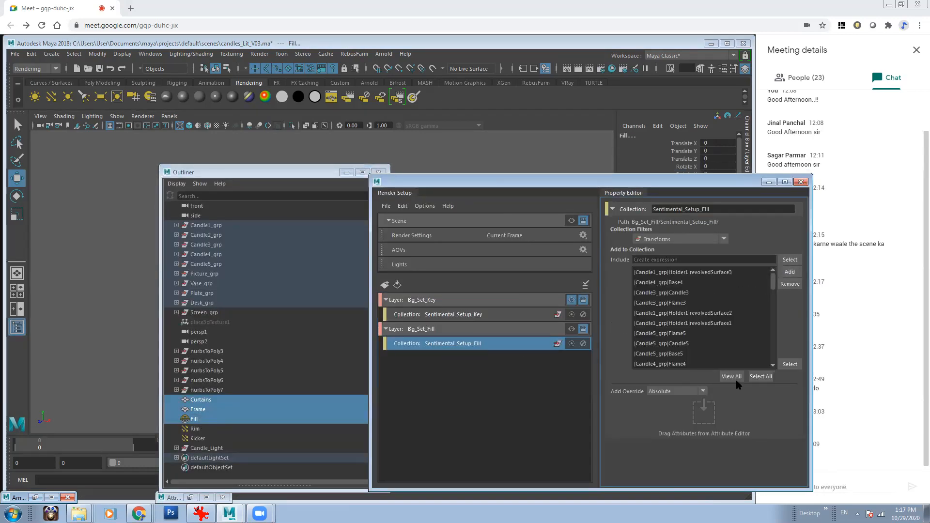
click(343, 171)
click(346, 172)
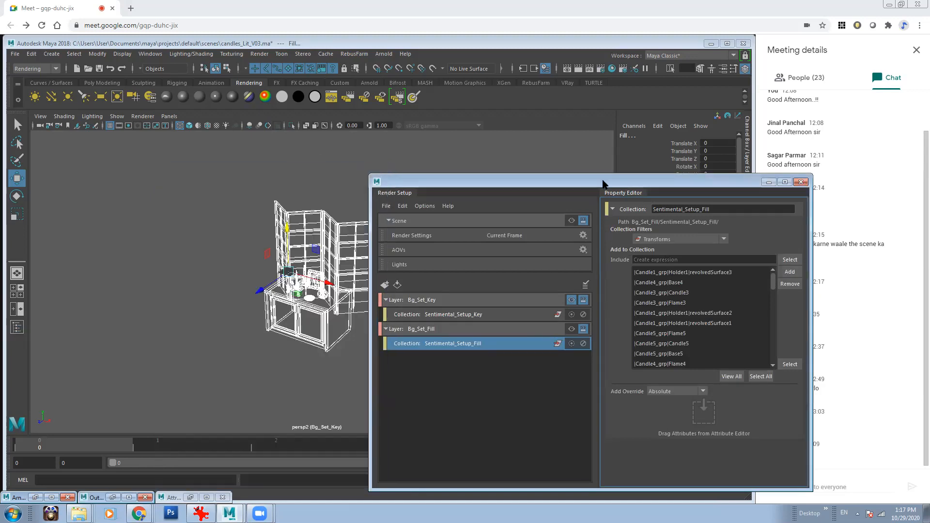
Make the Bg_Set_Fill layer visible and preview its render in the Arnold RenderView
drag(590, 184, 397, 128)
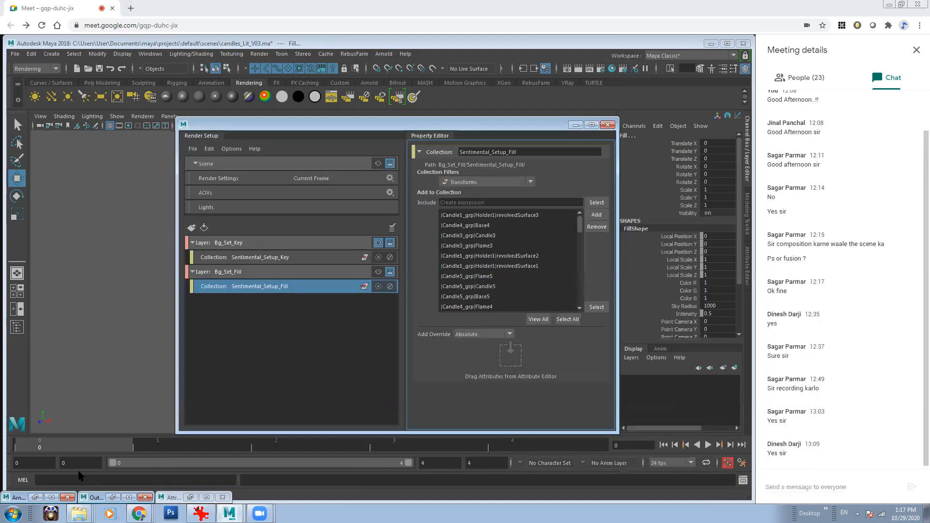
click(35, 498)
drag(391, 158, 302, 156)
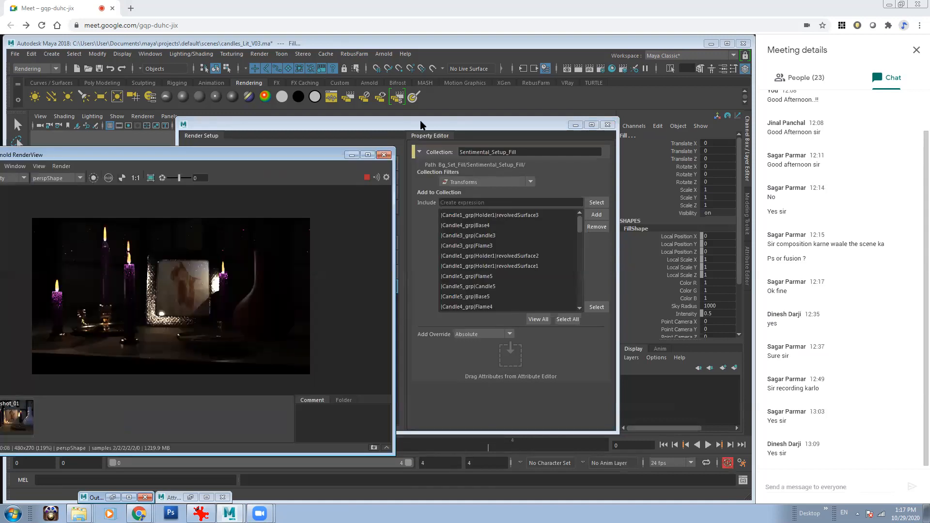
click(416, 125)
click(378, 272)
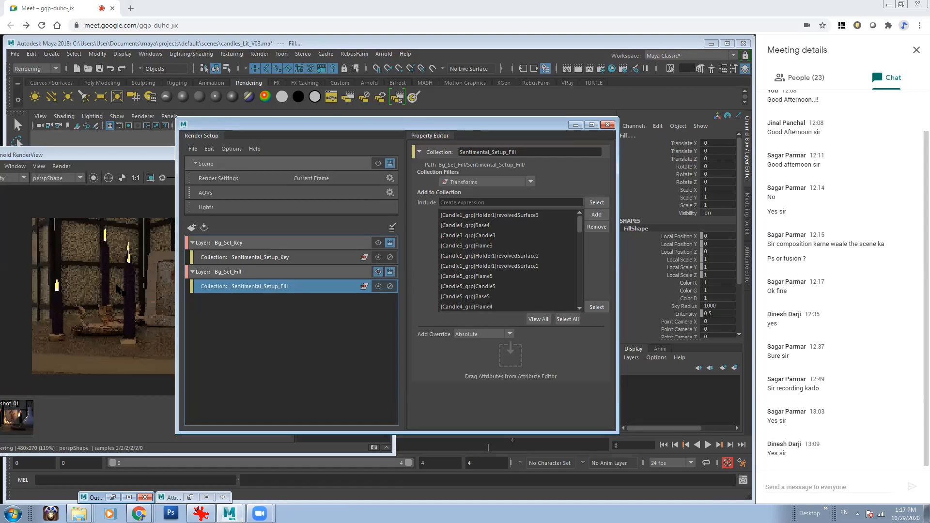
Switch the visible layer to Bg_Set_Key and back to Bg_Set_Fill to compare their renders
drag(388, 125, 519, 125)
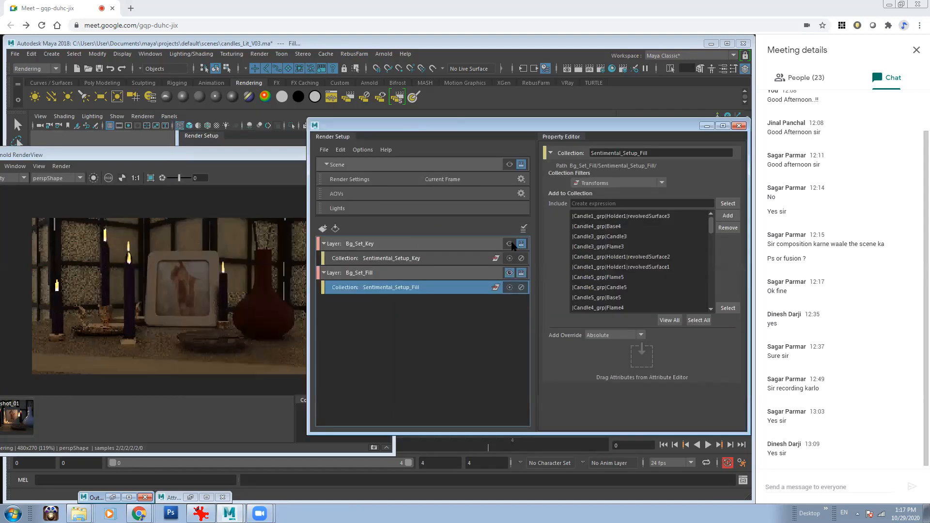
click(511, 244)
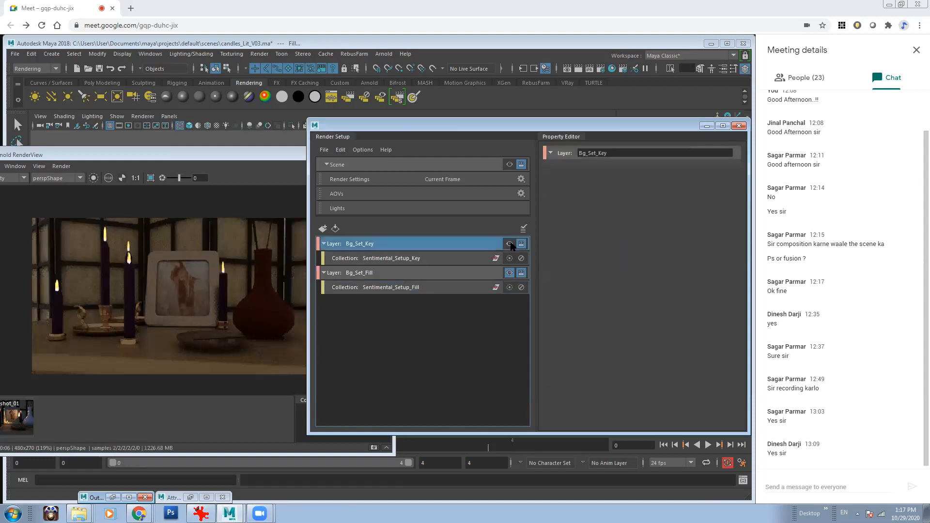
click(509, 244)
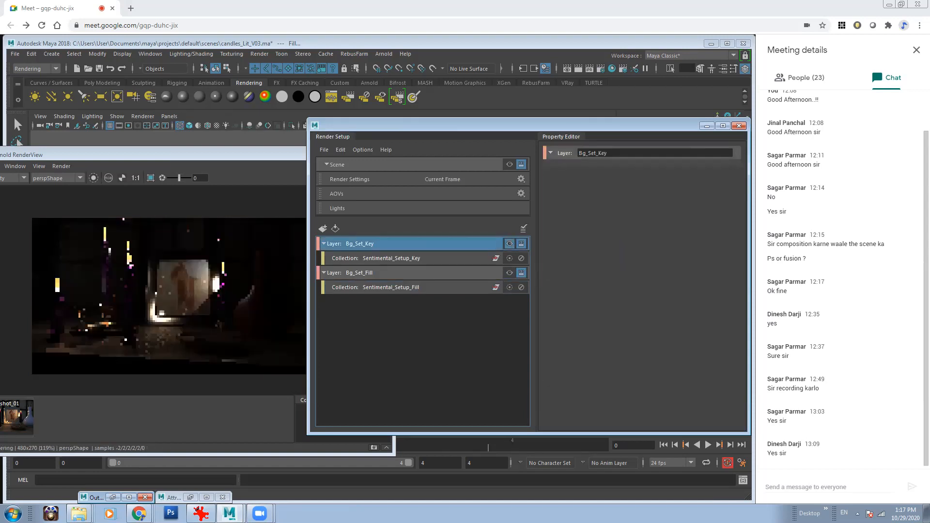
click(509, 274)
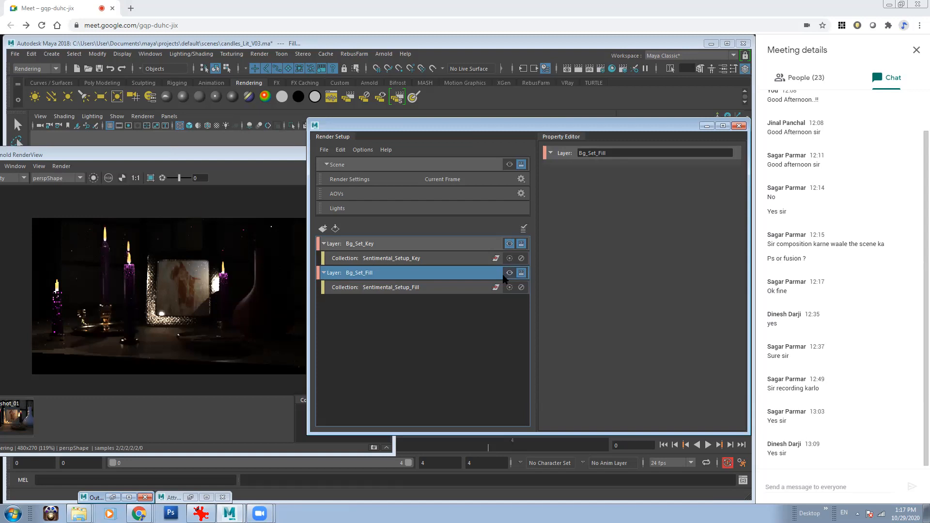
click(509, 274)
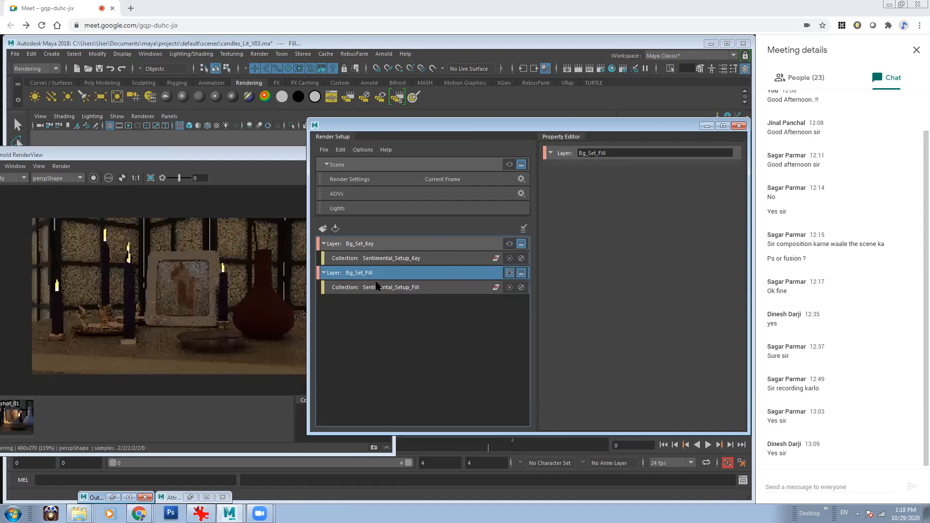
Create a third render layer named Bg_Set_Rim, reusing the name of the Bg_Set_Fill layer
click(323, 229)
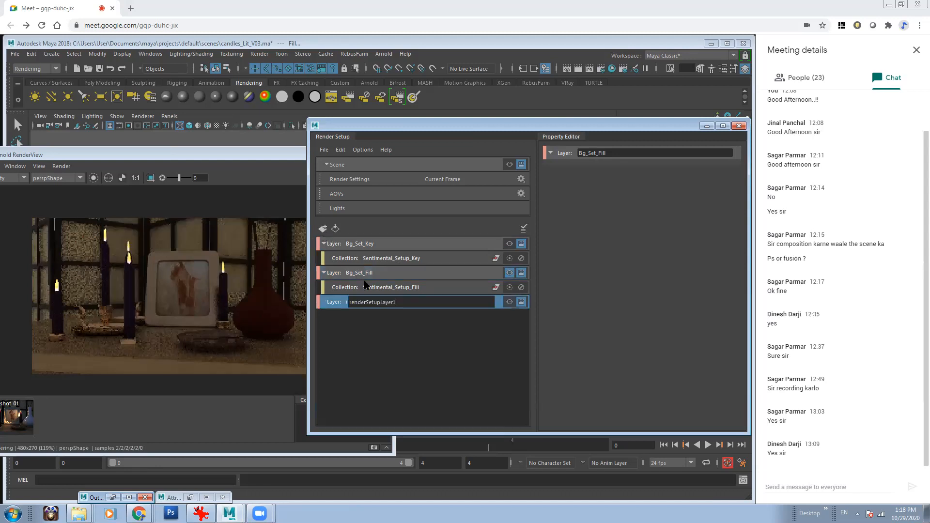
double_click(377, 274)
key(ctrl+c)
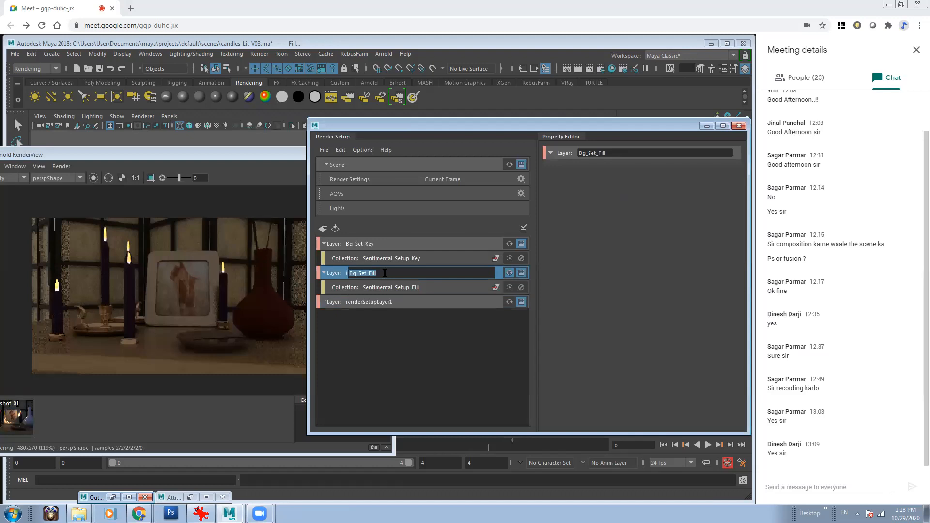
double_click(381, 302)
key(ctrl+v)
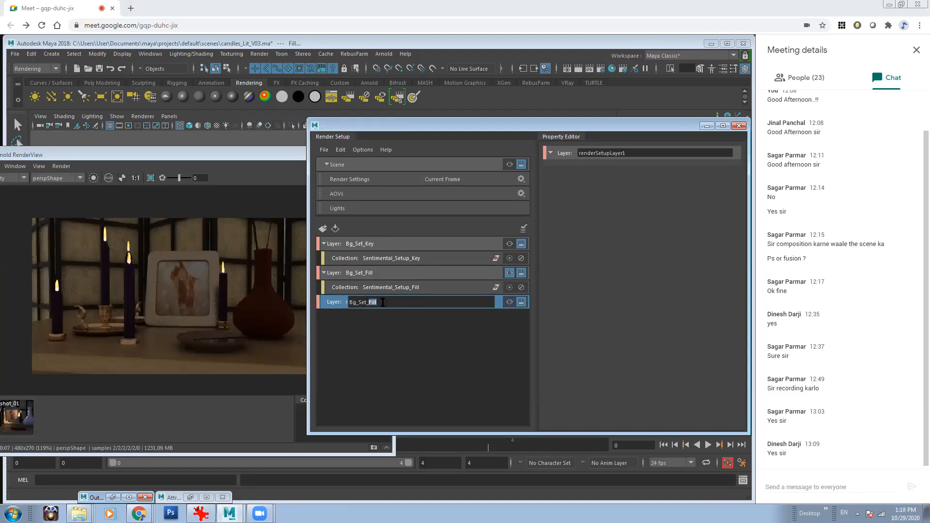
key(Return)
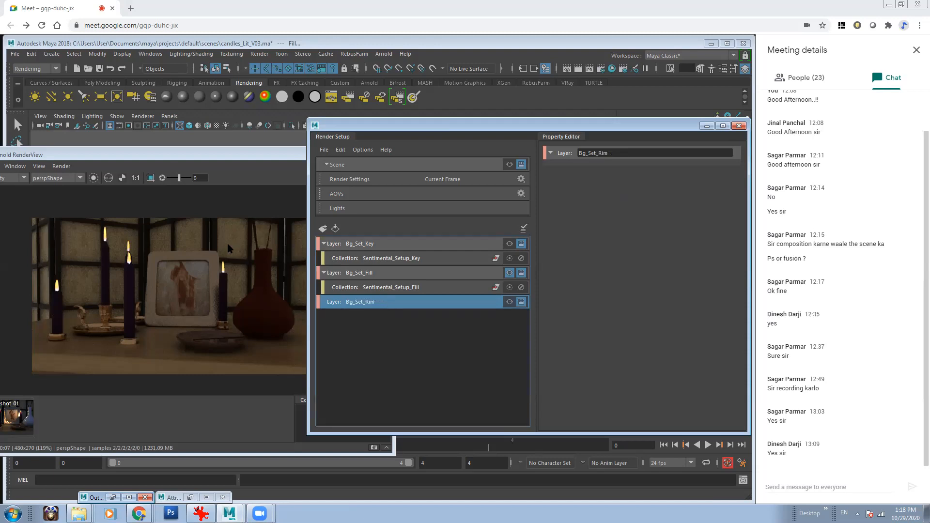
Stop the live preview render and minimize the Arnold RenderView and Render Setup windows
click(293, 159)
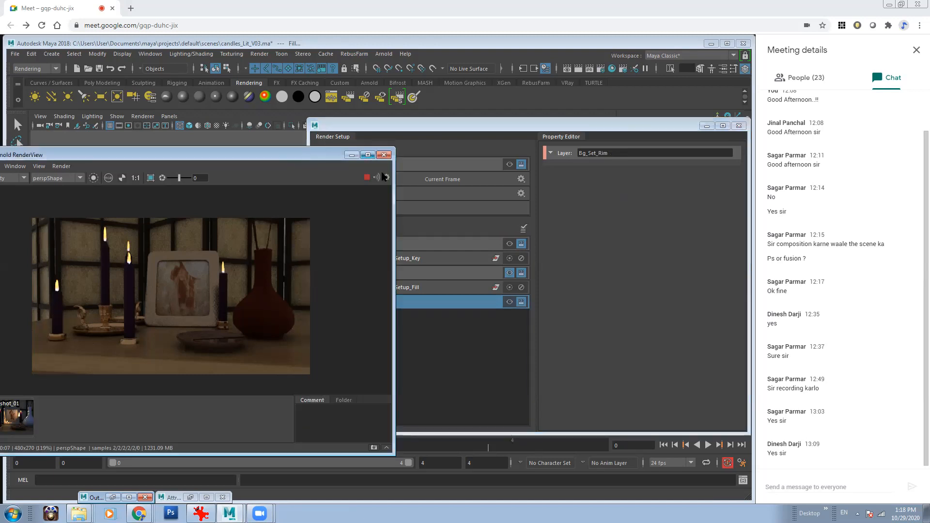
click(475, 339)
click(264, 153)
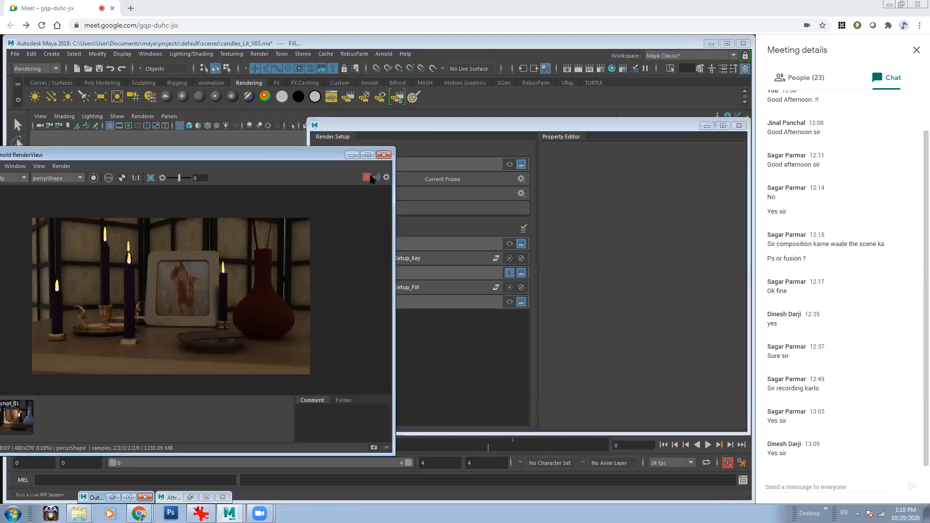
click(351, 155)
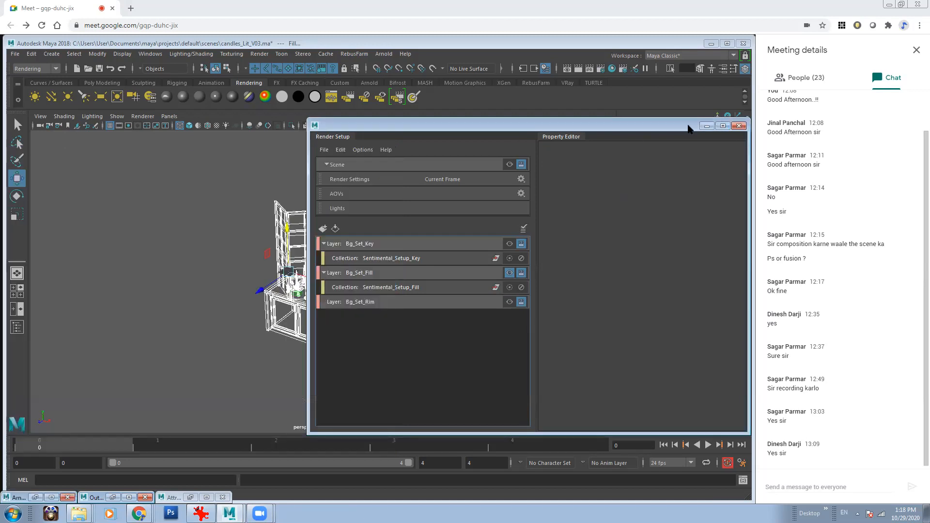
click(707, 126)
Select all the set geometry together with the Rim light and restore the Render Setup window
click(483, 291)
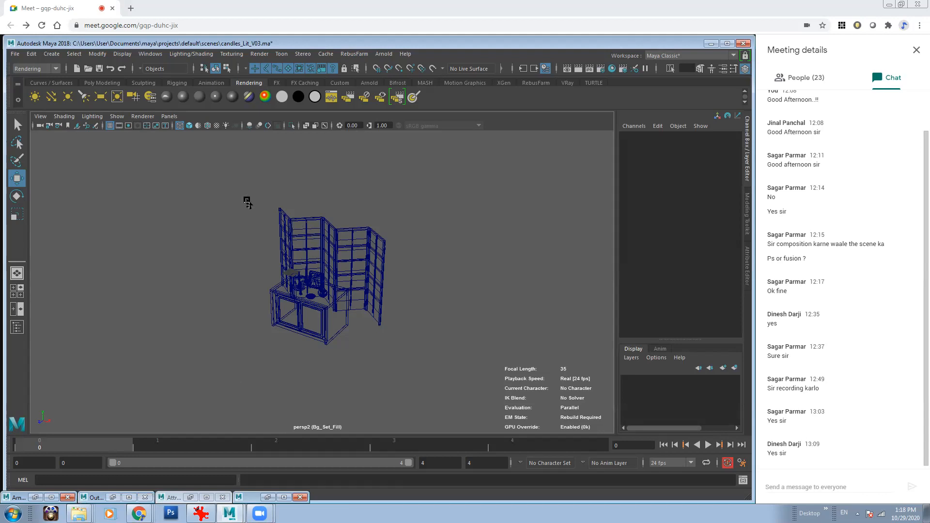
drag(244, 198, 437, 336)
click(151, 54)
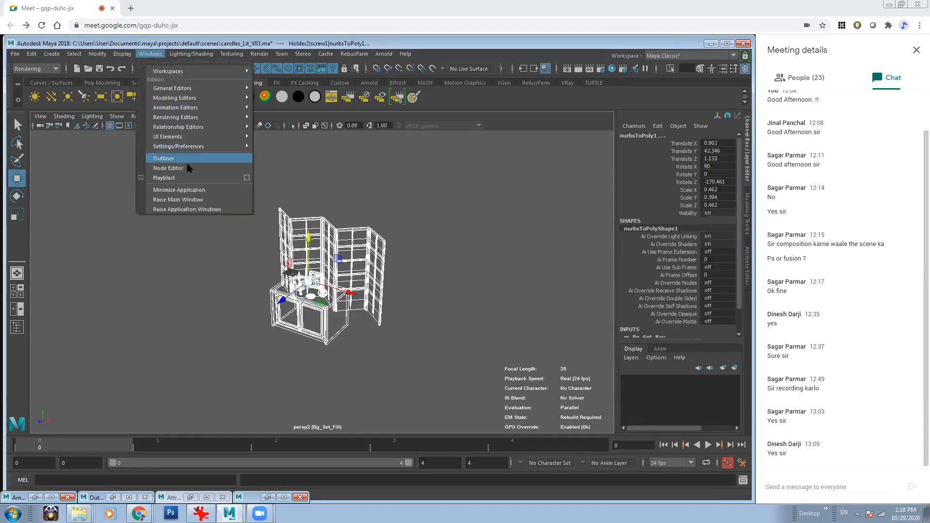
click(177, 159)
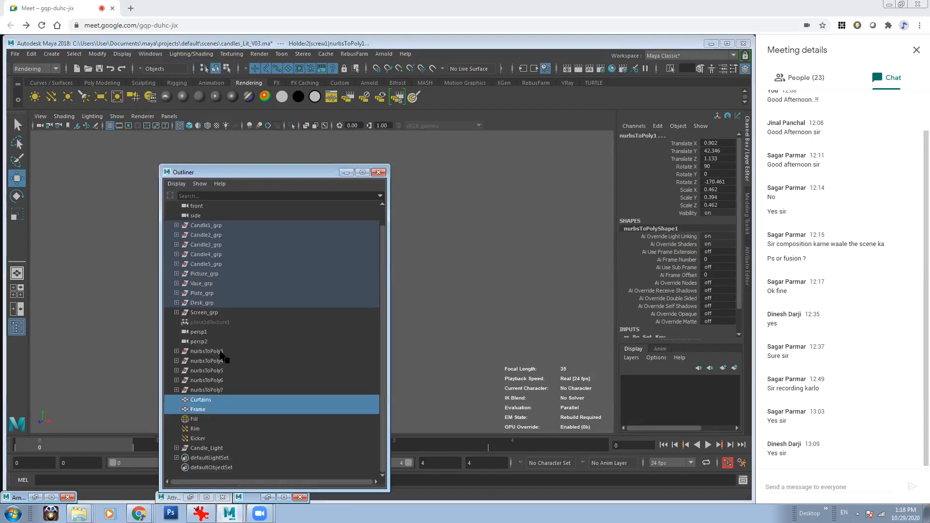
ctrl+click(203, 429)
click(346, 172)
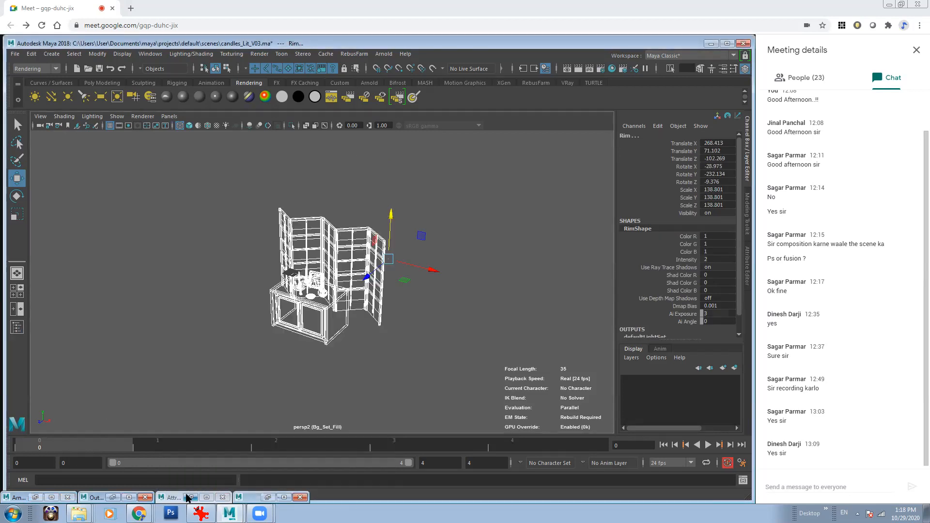
click(266, 498)
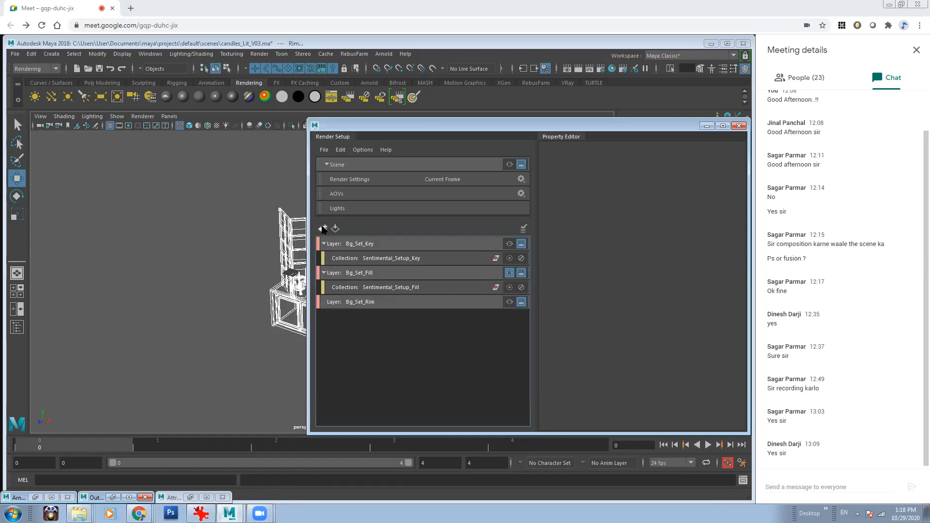
click(323, 229)
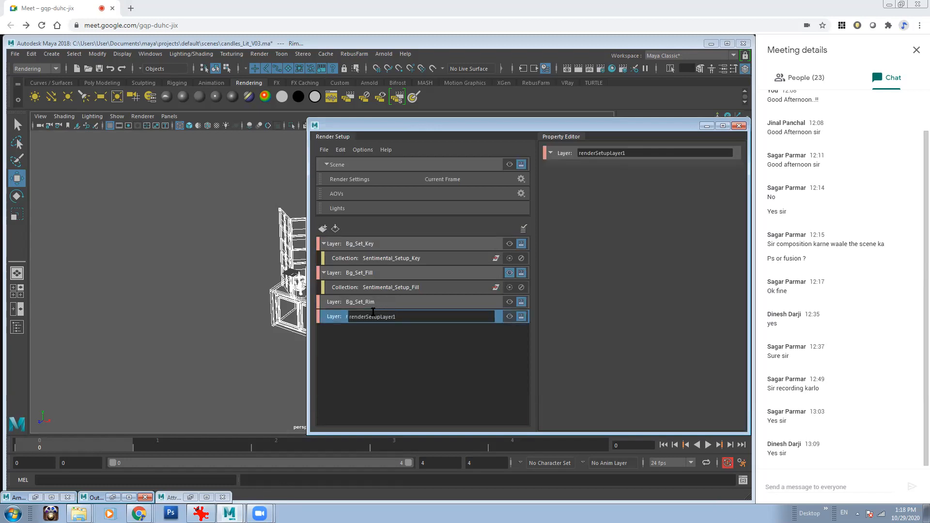
click(388, 337)
click(380, 318)
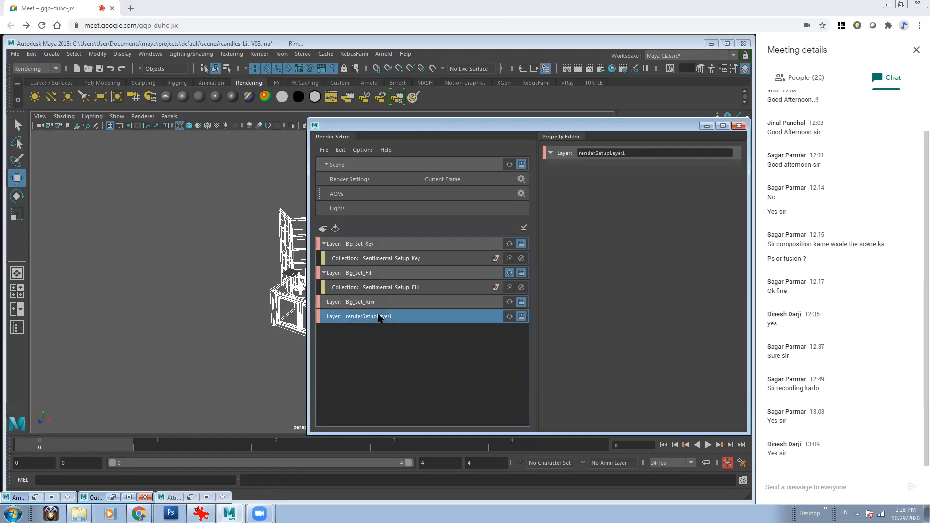
key(Delete)
Create a Sentimental_Setup_Rim collection in the Bg_Set_Rim layer and add the selected geometry and Rim light to it
click(401, 303)
right_click(400, 304)
click(420, 311)
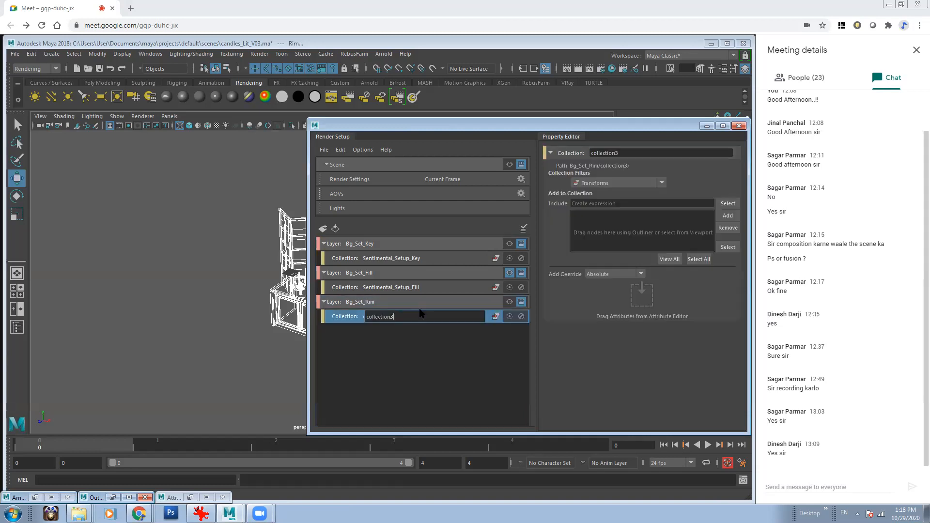
double_click(400, 289)
key(ctrl+c)
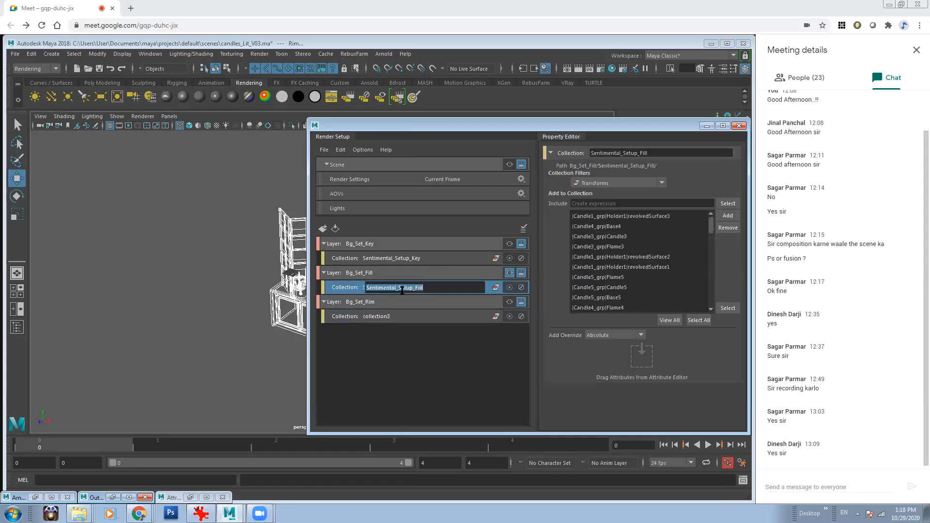
double_click(396, 317)
key(ctrl+v)
drag(415, 317, 434, 319)
text(Rim)
key(Return)
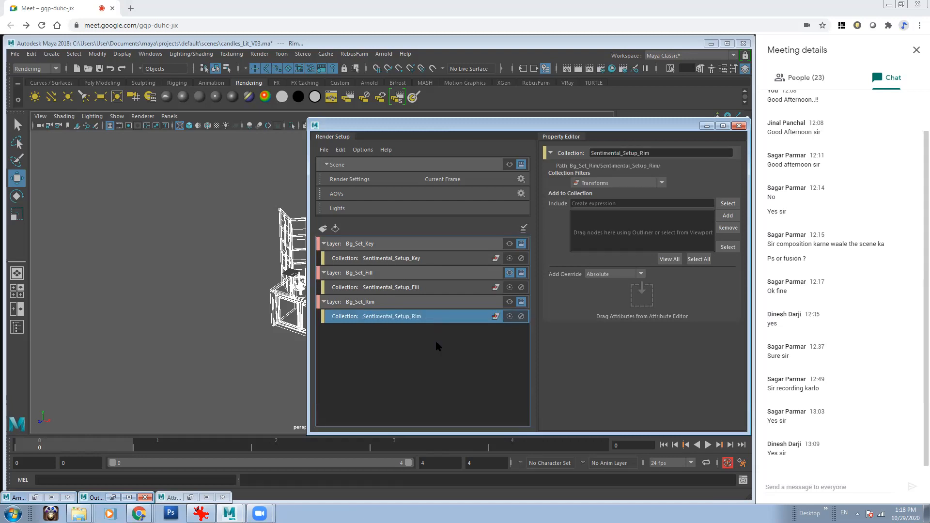
click(729, 216)
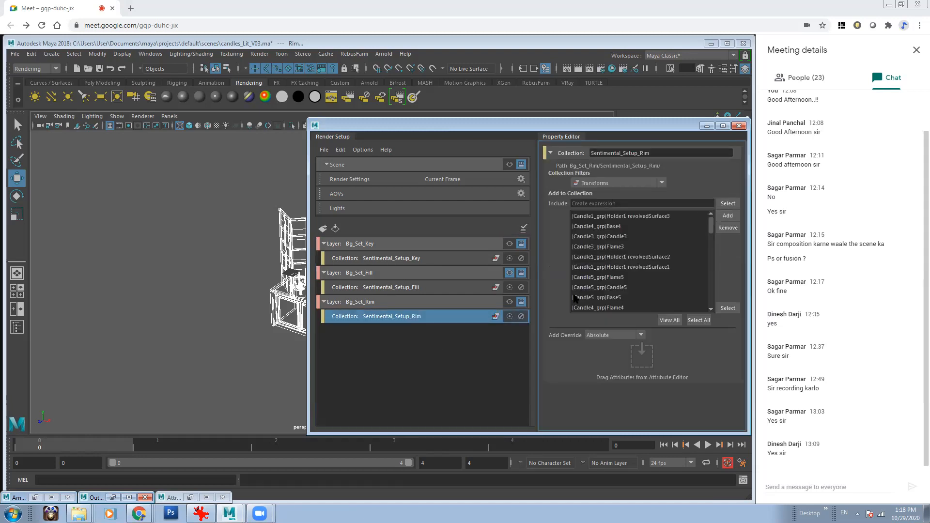
click(428, 352)
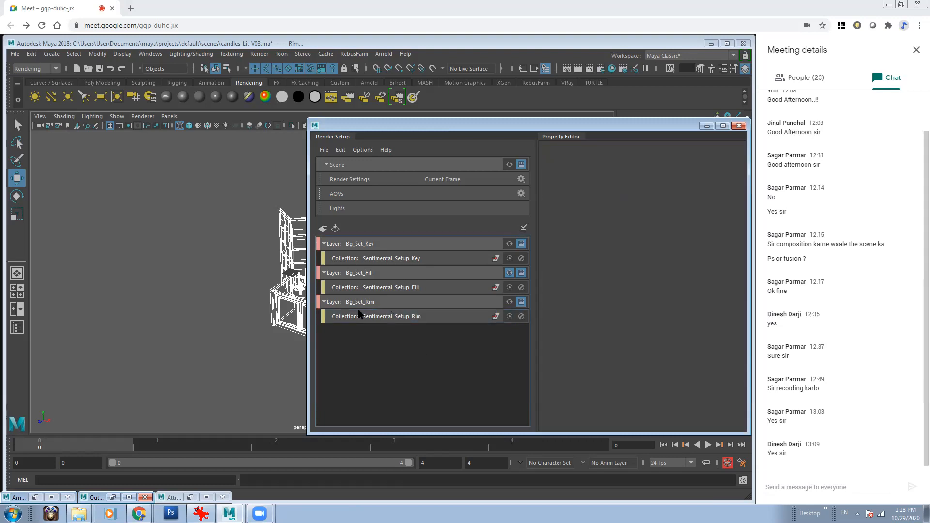
Create a fourth render layer named Bg_Set_Kicker, reusing the name of the Bg_Set_Rim layer
click(323, 229)
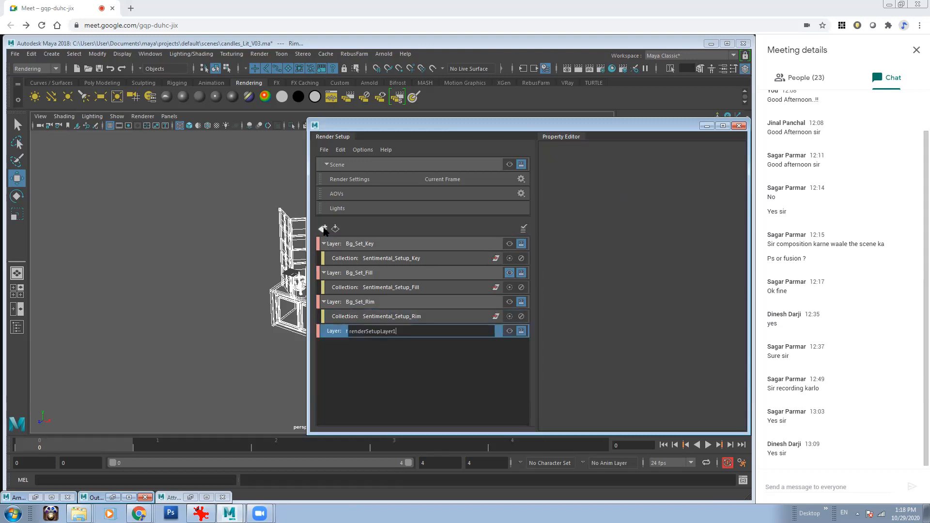
click(381, 386)
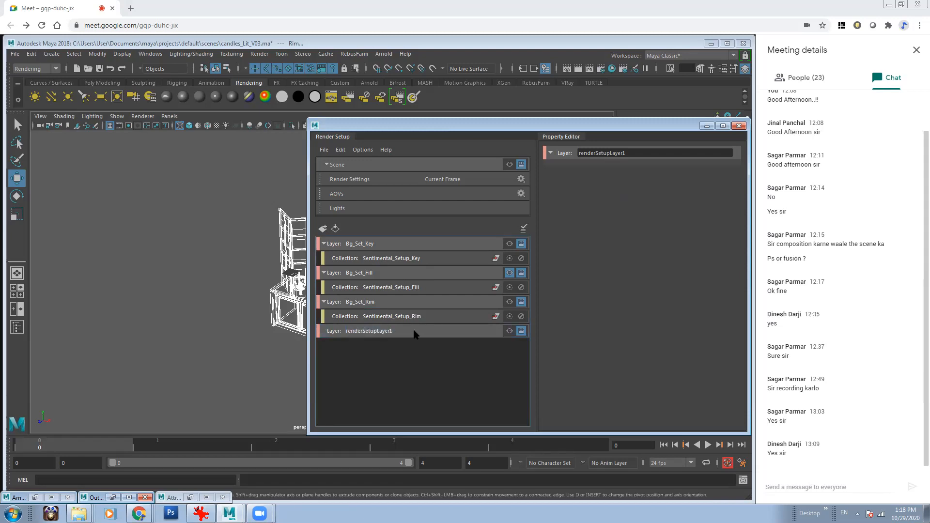
double_click(375, 331)
double_click(366, 302)
key(ctrl+c)
click(378, 333)
double_click(378, 336)
key(ctrl+v)
drag(369, 332, 394, 333)
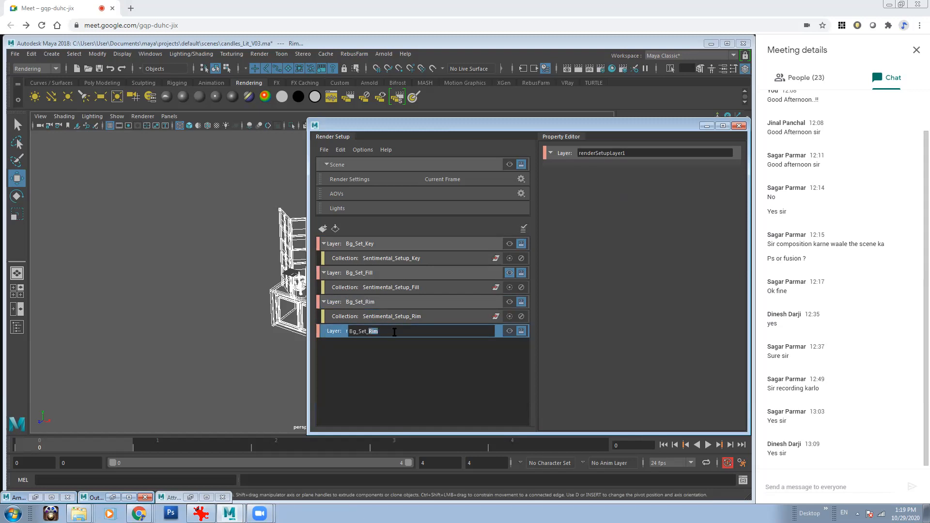
text(Kicker)
key(Return)
click(376, 341)
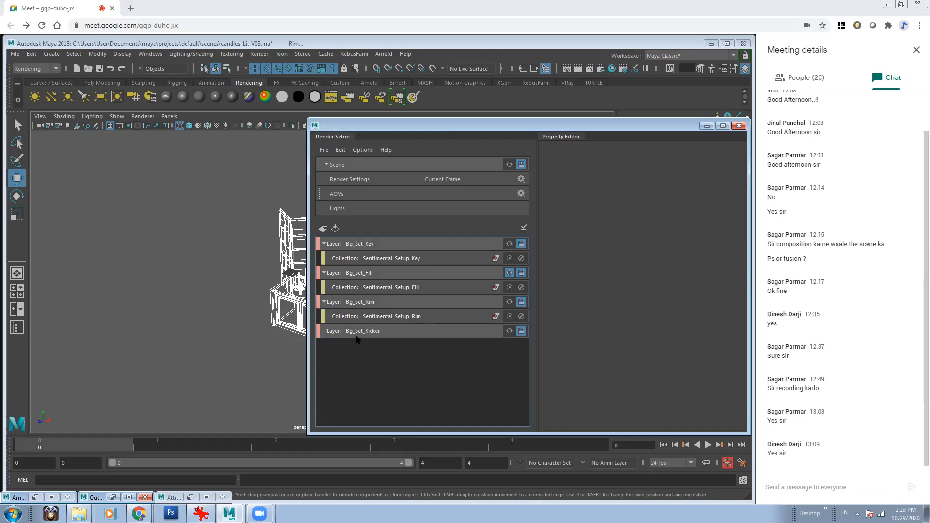
Replace the Rim light with the Kicker light in the current selection, keeping the set geometry selected
click(151, 54)
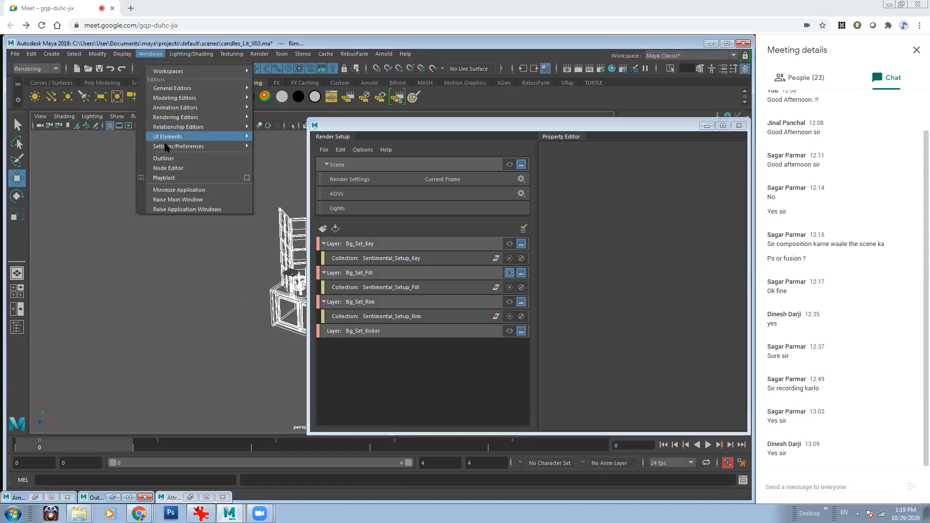
click(163, 160)
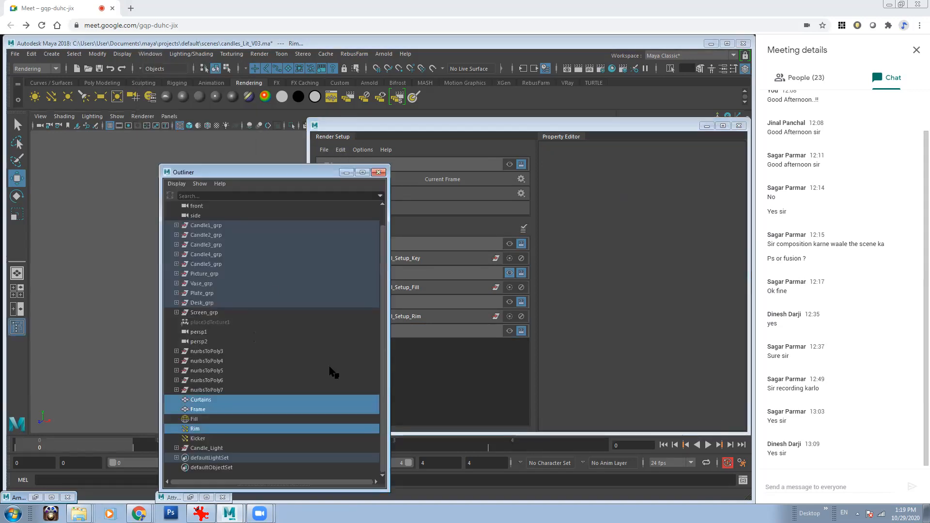
click(205, 439)
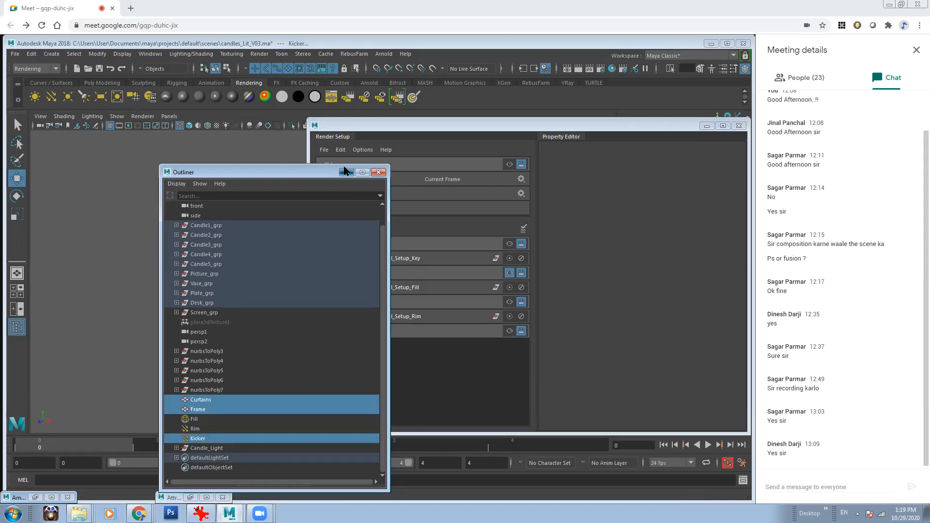
click(347, 172)
Create a collection named Sentimental_Setup_Kicker in the Bg_Set_Kicker layer, reusing the name of the Rim collection
right_click(393, 338)
click(414, 335)
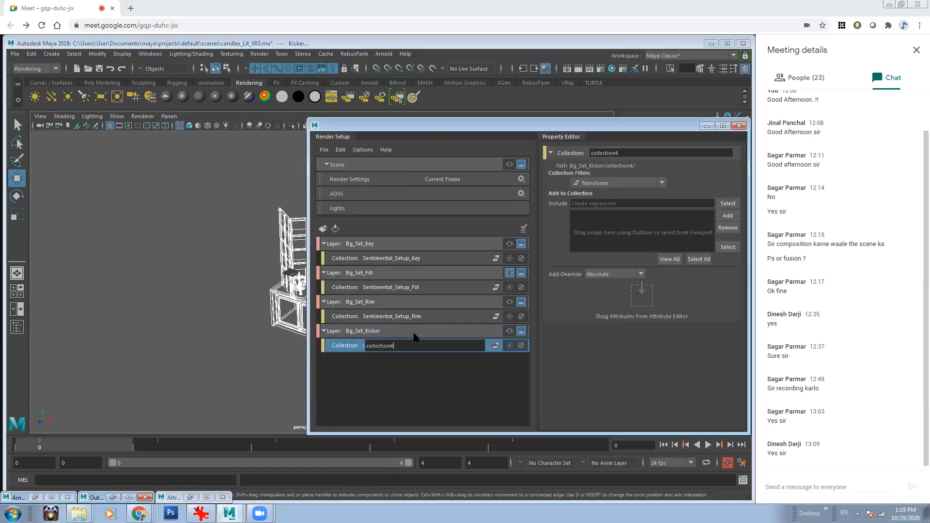
double_click(397, 316)
key(ctrl+c)
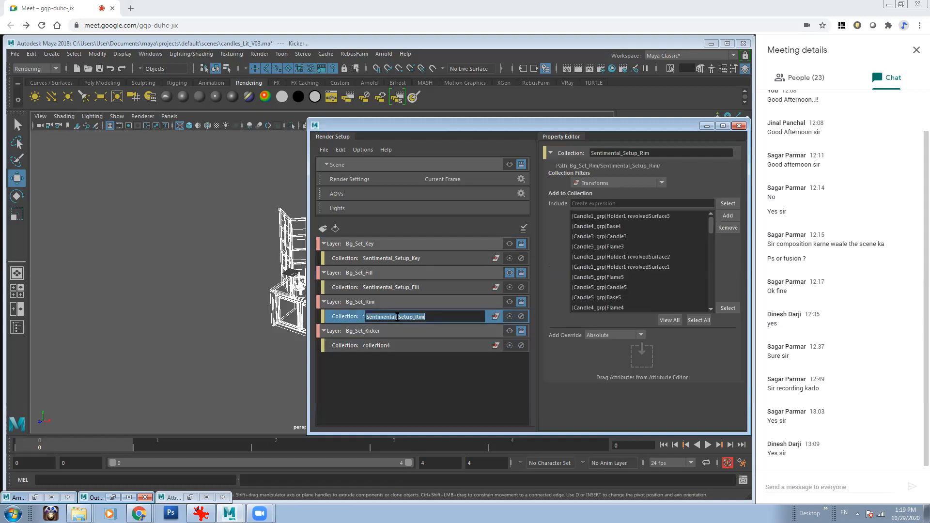
double_click(396, 344)
key(ctrl+v)
drag(415, 347, 451, 348)
text(Kicker)
key(Return)
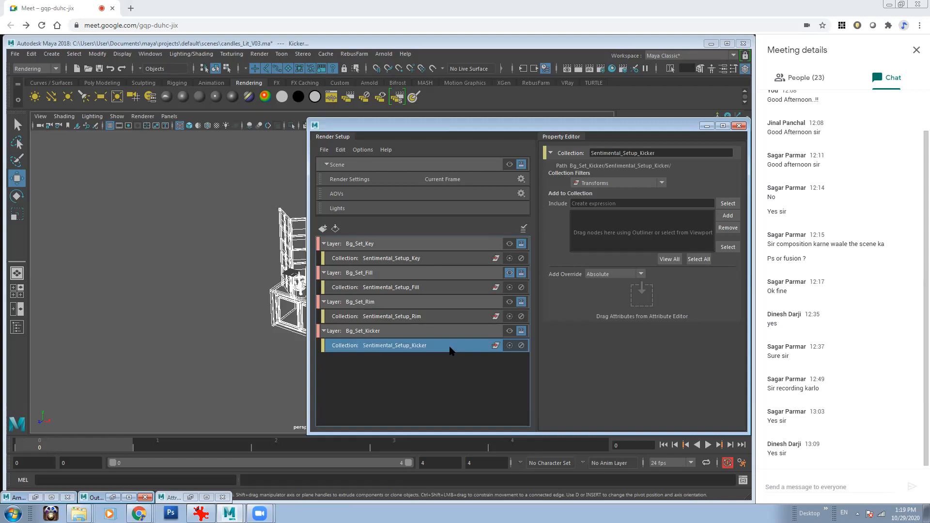
Add the selected geometry and Kicker light to the Sentimental_Setup_Kicker collection, check its members and clear the scene selection
click(722, 216)
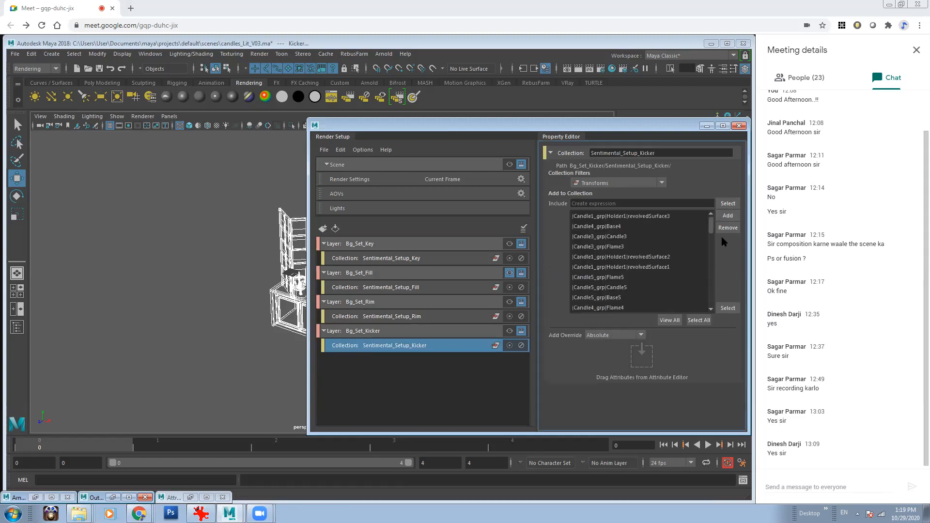
drag(711, 226, 713, 293)
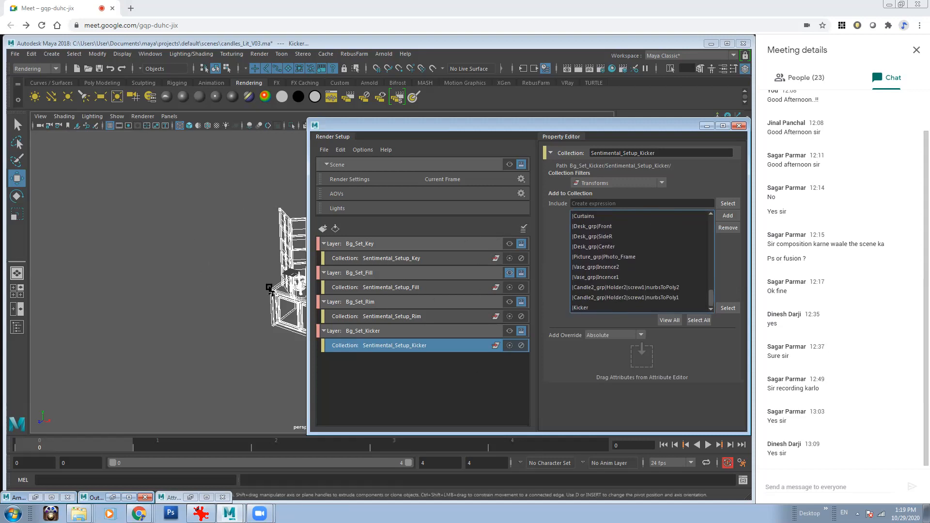
click(168, 194)
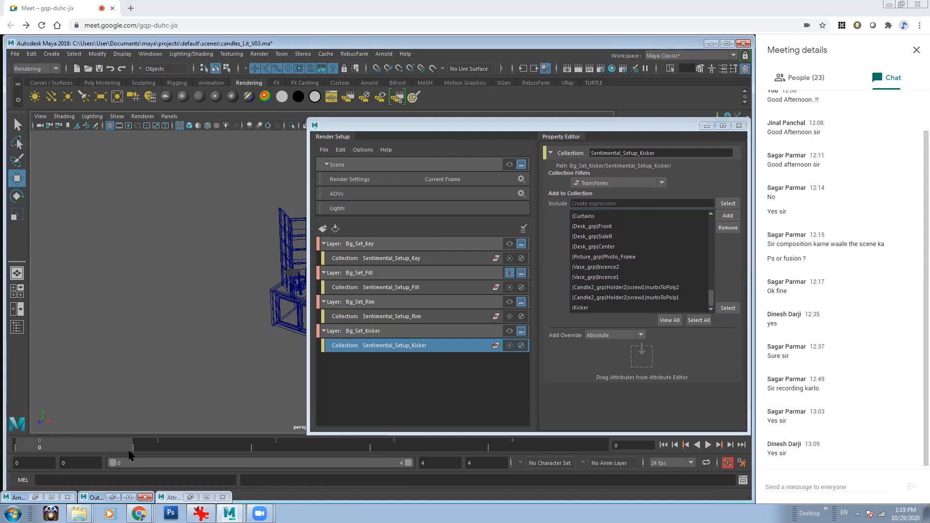
Make the Bg_Set_Kicker layer visible and start its preview render in the Arnold RenderView
click(36, 498)
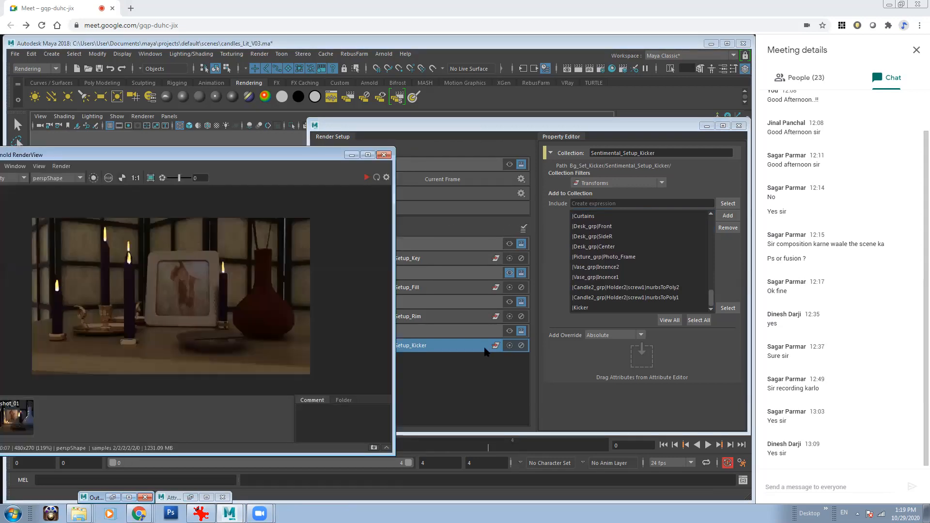
click(510, 330)
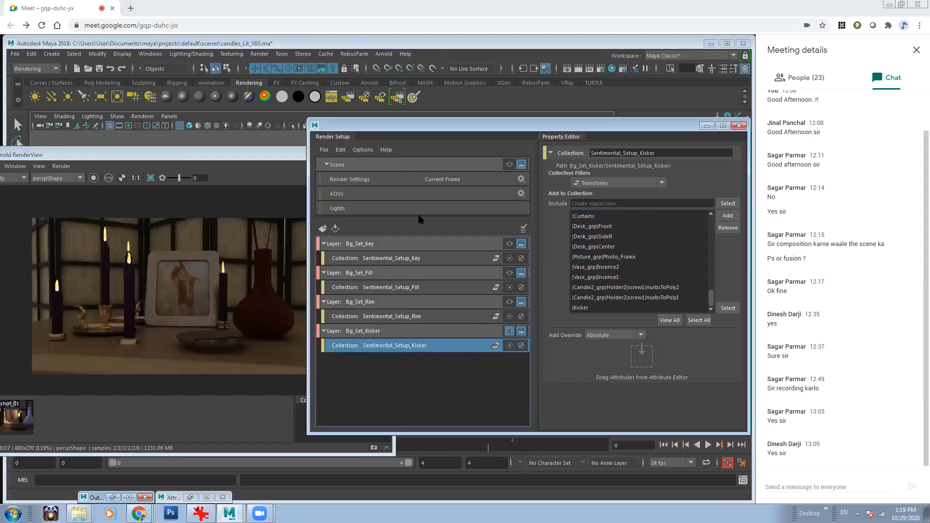
click(243, 156)
click(366, 178)
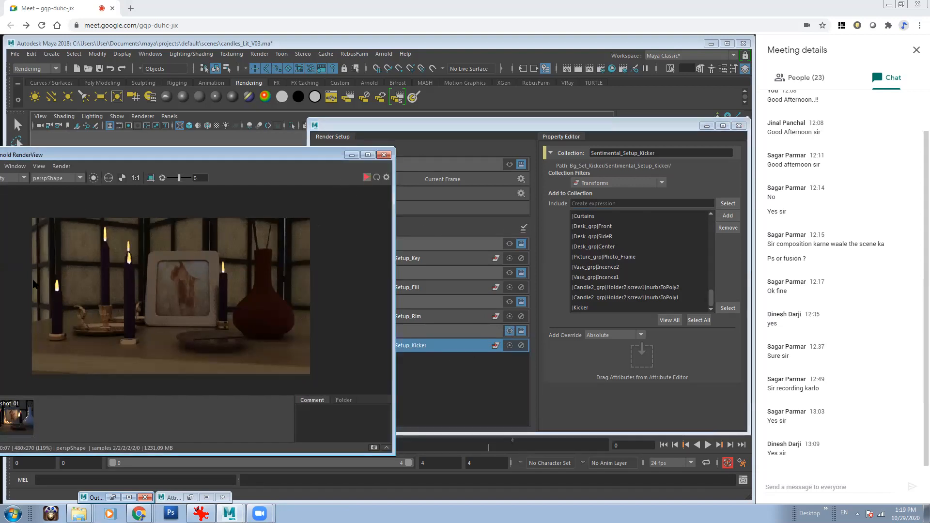
Switch the visible layer to Bg_Set_Rim, Bg_Set_Fill and Bg_Set_Key in turn to compare their preview renders
click(510, 305)
click(509, 302)
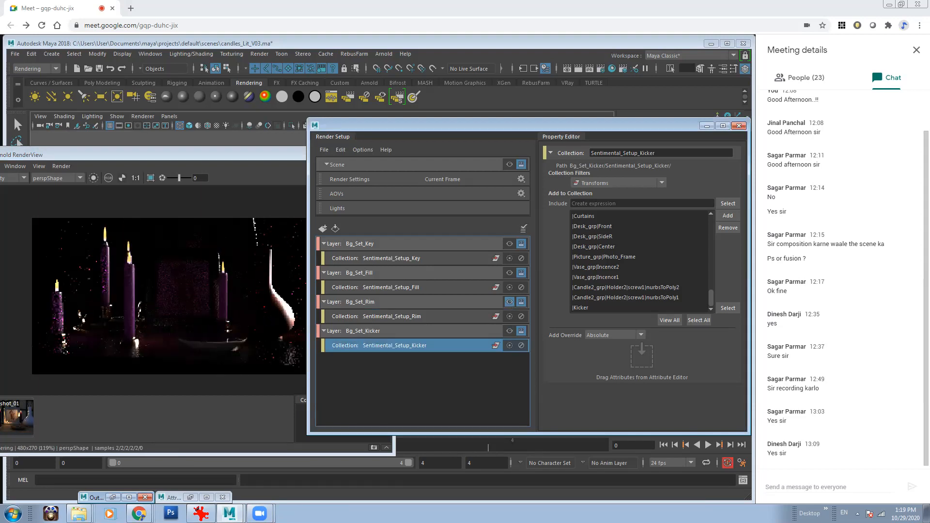
click(510, 274)
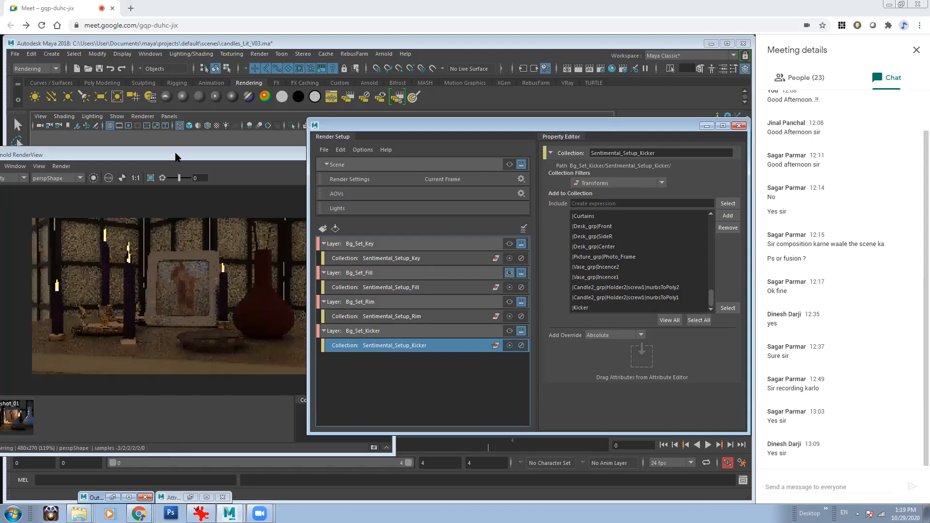
click(510, 243)
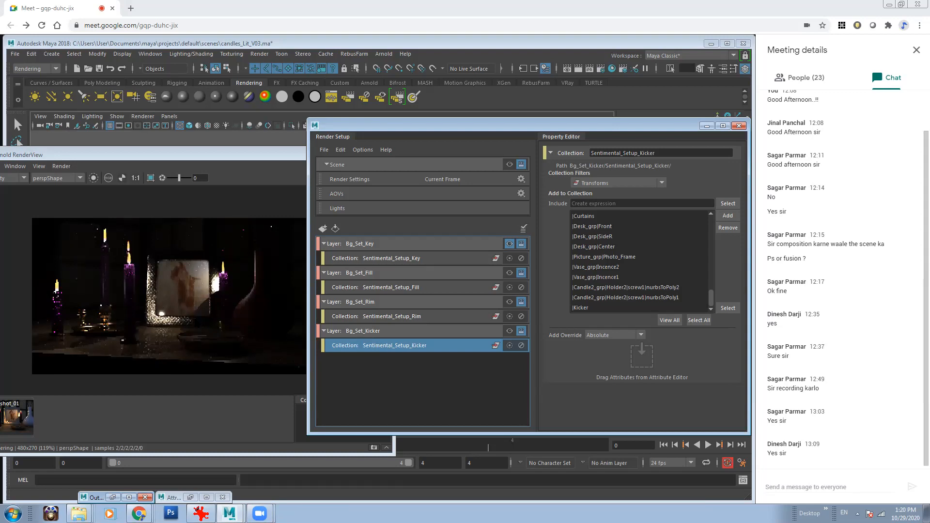
click(191, 312)
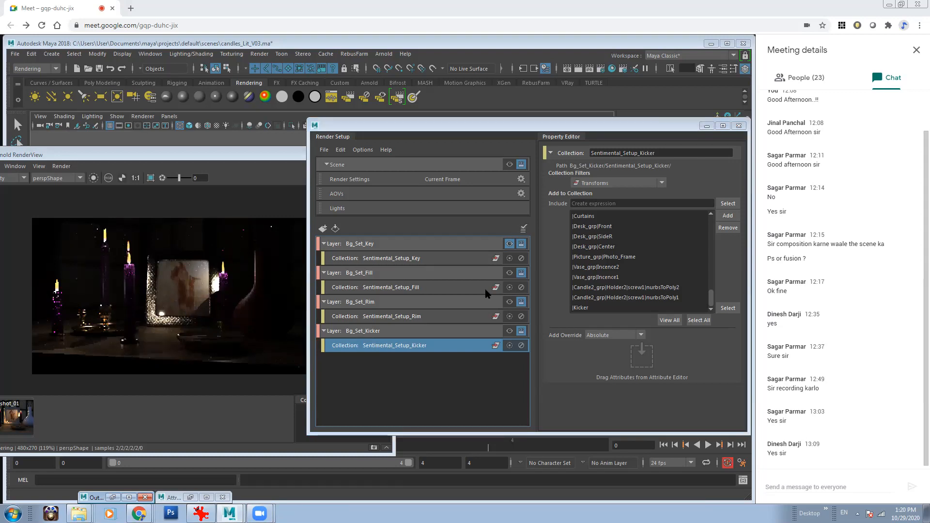
Examine the Bg_Set_Key preview render in the Arnold RenderView, both as a whole and close up around the candles and picture frame
scroll(188, 301, up, 2)
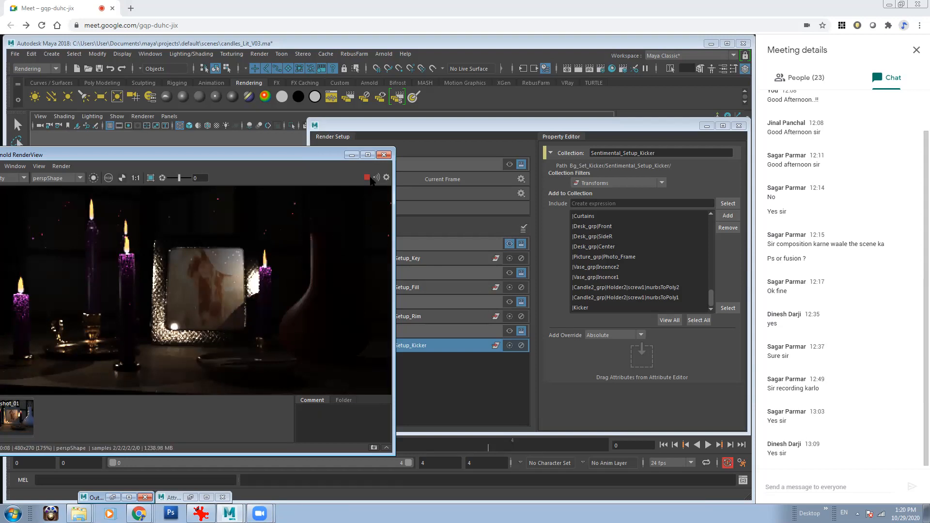
drag(277, 154, 264, 158)
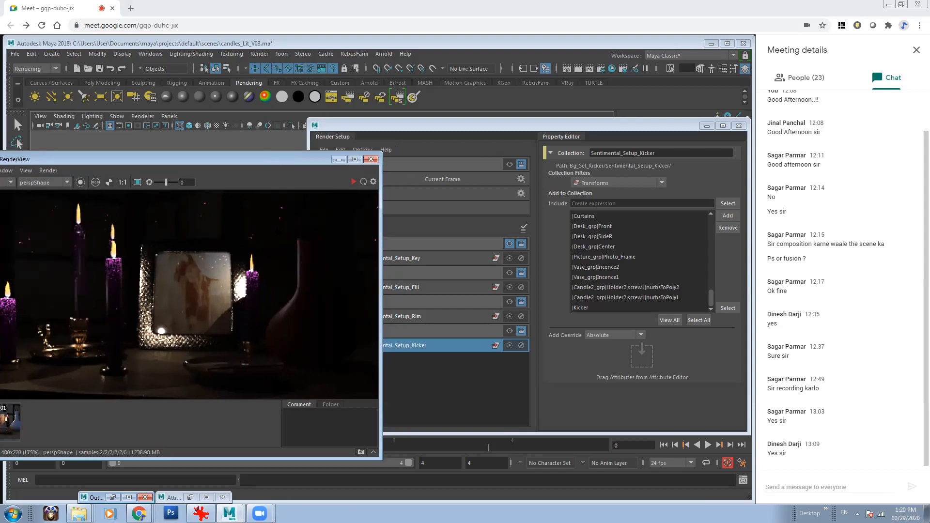
scroll(194, 356, down, 2)
middle_drag(204, 370, 219, 369)
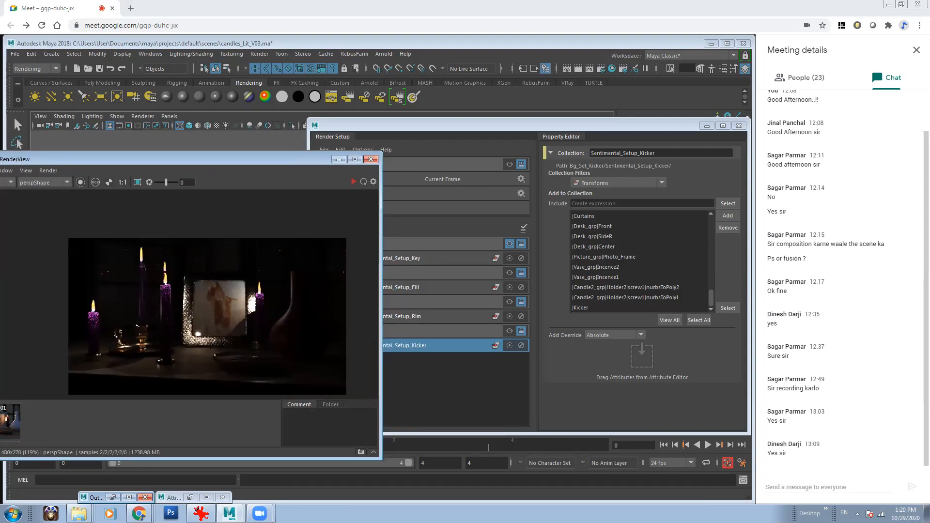
scroll(219, 369, up, 3)
scroll(235, 375, up, 1)
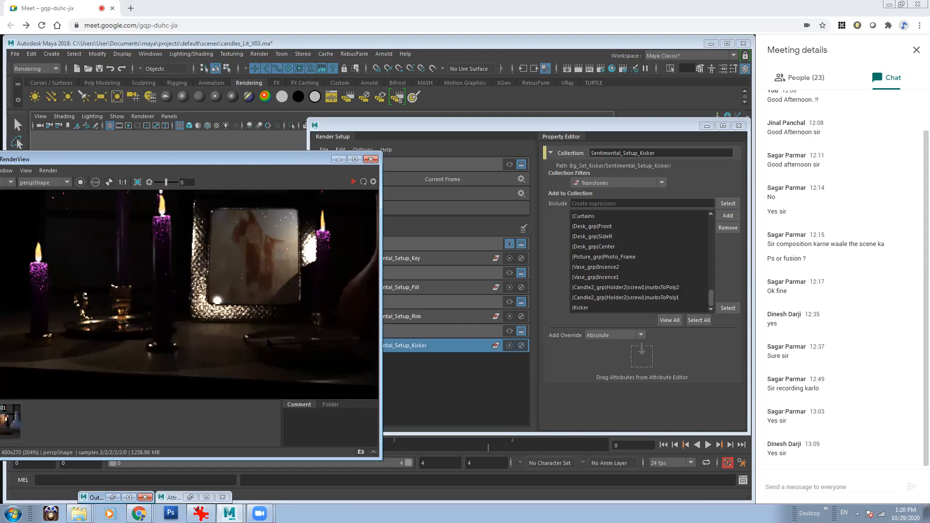
Open the Outliner, expand the Candle_Light group and show the Arnold attributes of pointLight1
click(707, 125)
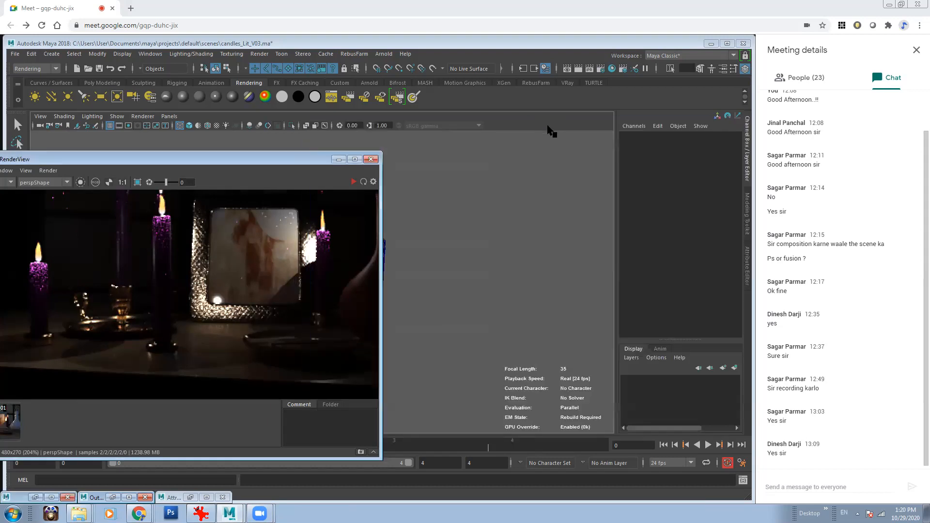
click(150, 54)
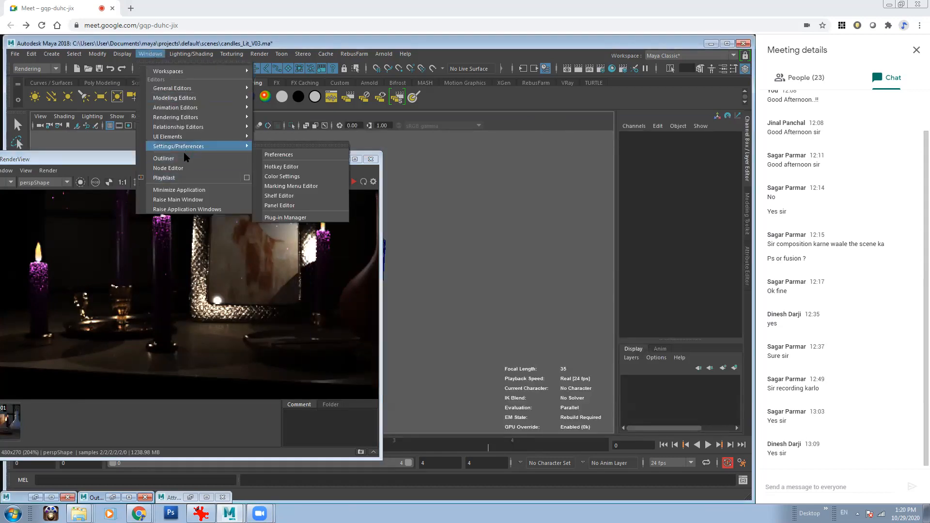
click(164, 158)
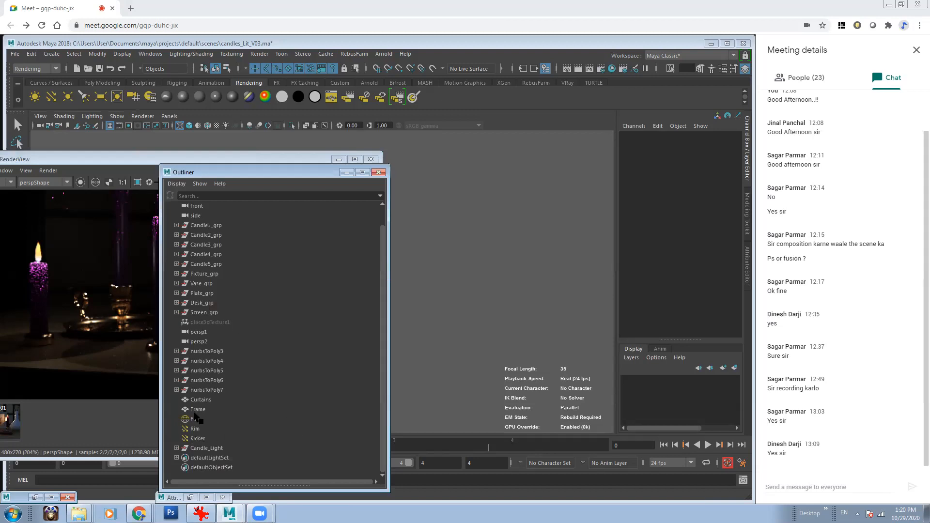
click(177, 448)
click(206, 458)
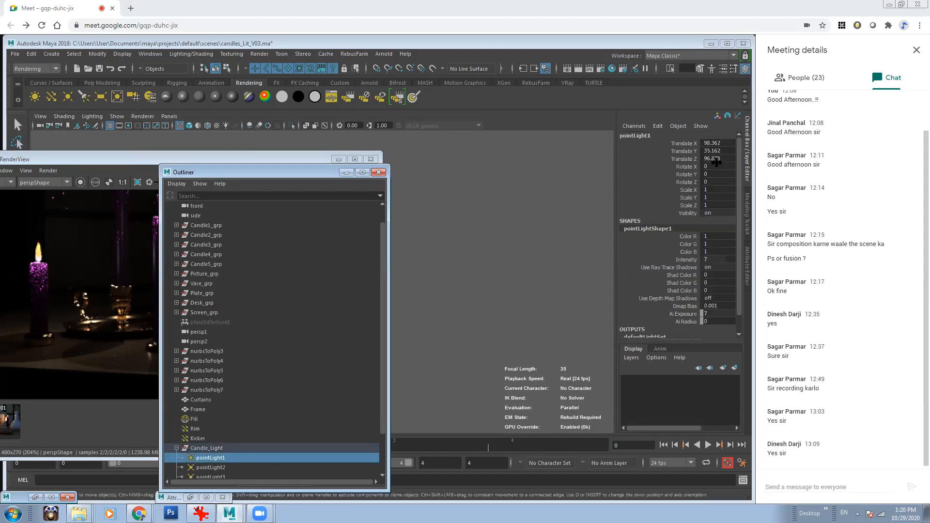
click(723, 69)
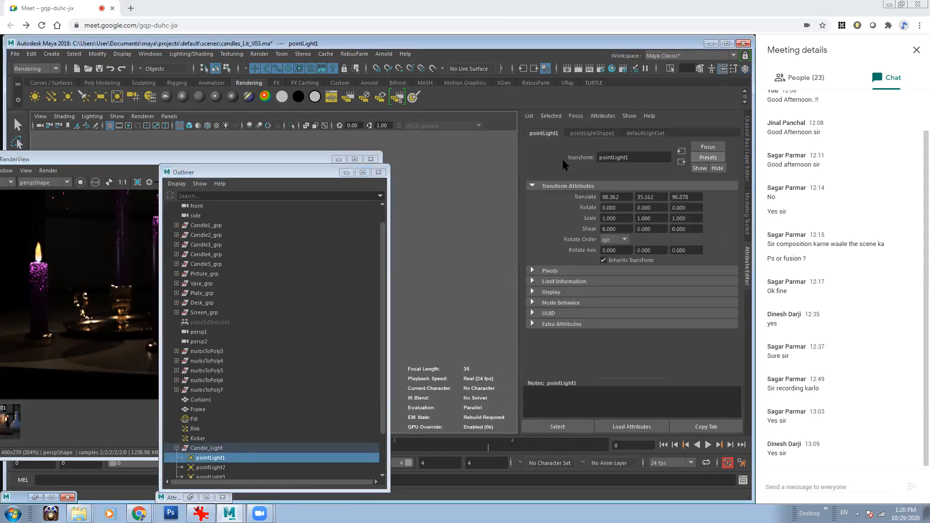
click(591, 134)
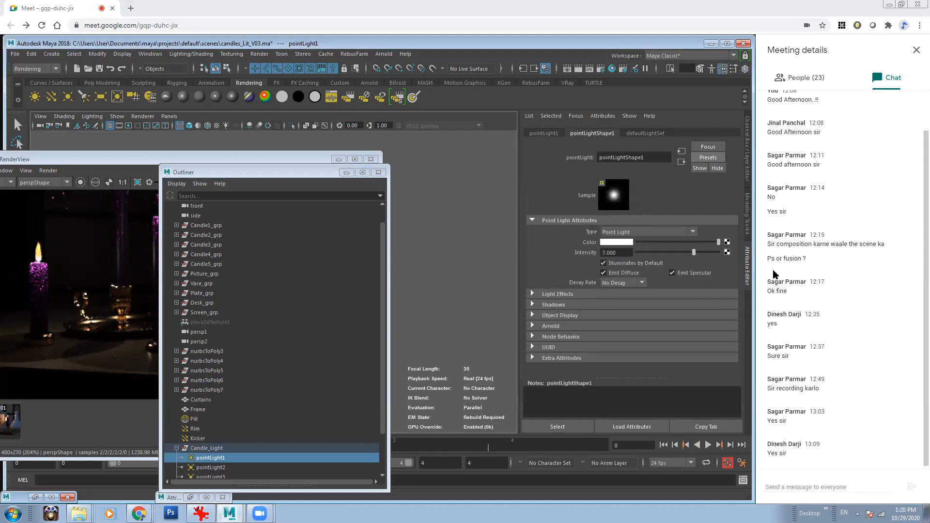
click(564, 326)
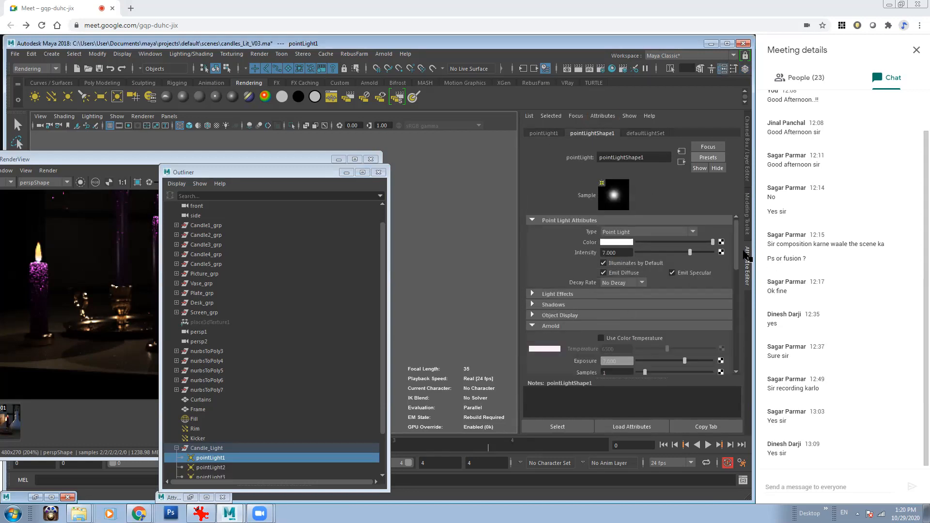
scroll(738, 263, down, 1)
scroll(739, 263, down, 3)
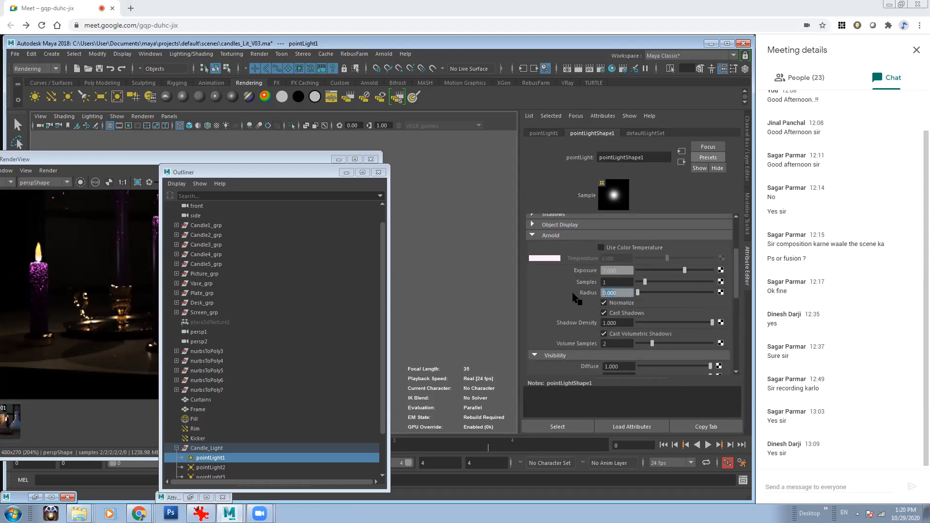
Set the Arnold light radius of pointLight2 to 0.5
click(233, 468)
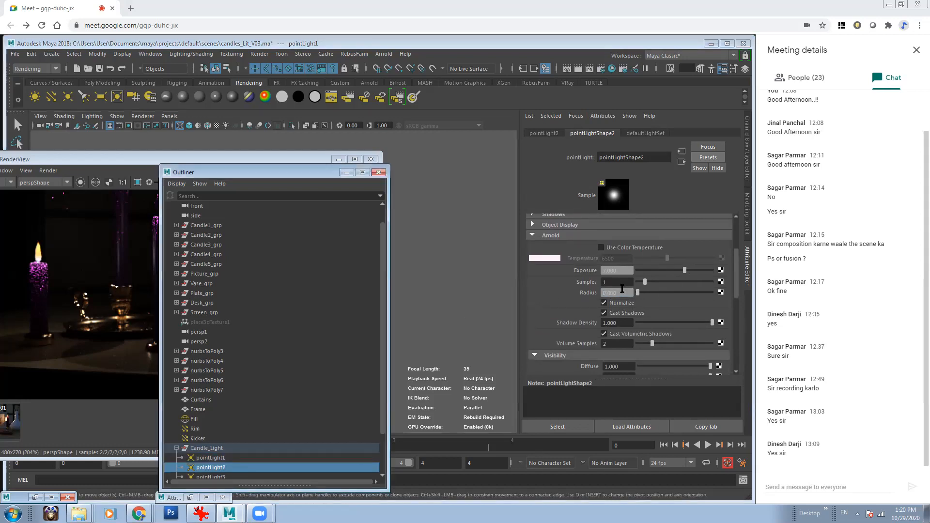
drag(621, 293, 590, 294)
text(.5)
key(Return)
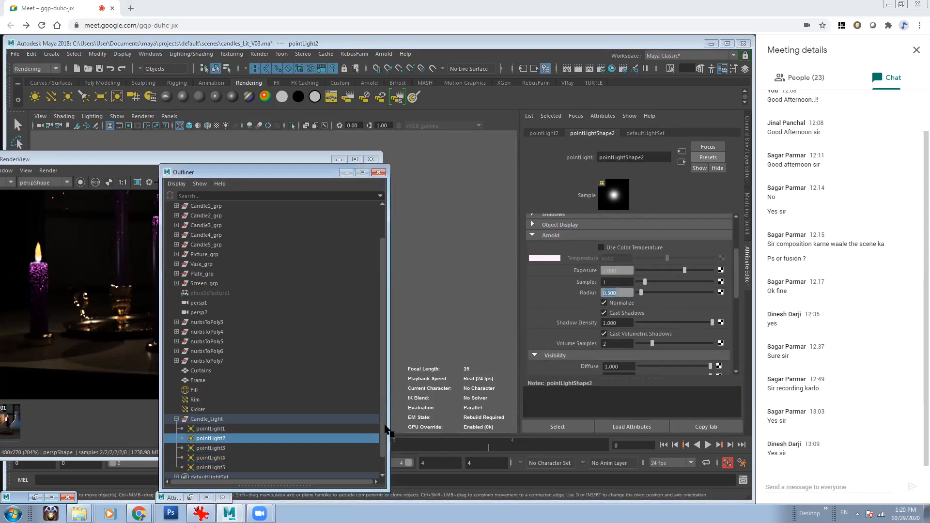
Set the Arnold radius of pointLight3, pointLight4 and pointLight5 to 0.5 each
scroll(232, 439, down, 2)
click(213, 439)
text(.2)
key(Return)
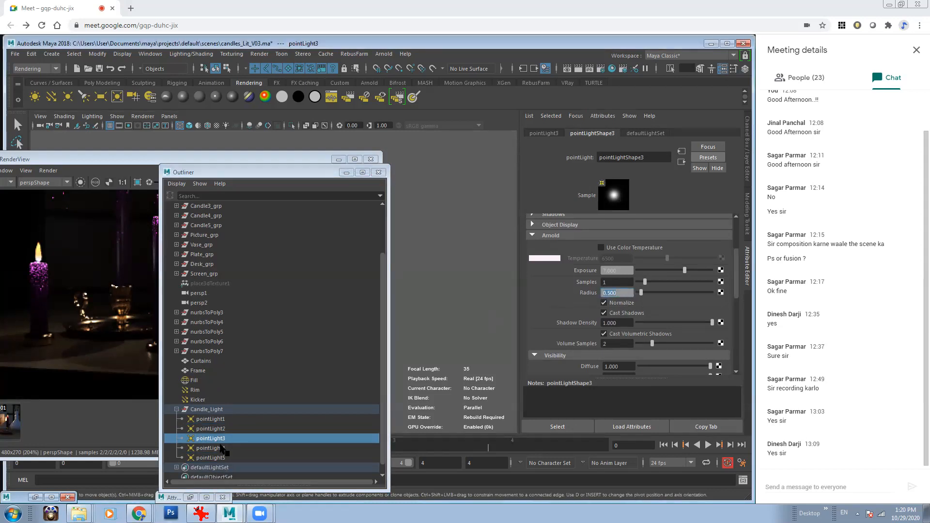
click(221, 447)
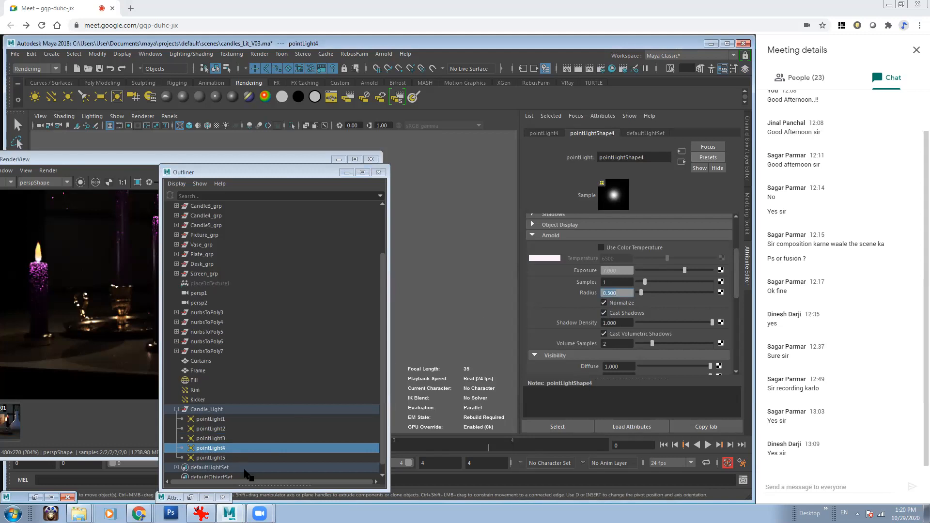
click(230, 457)
click(615, 293)
text(.5)
key(Return)
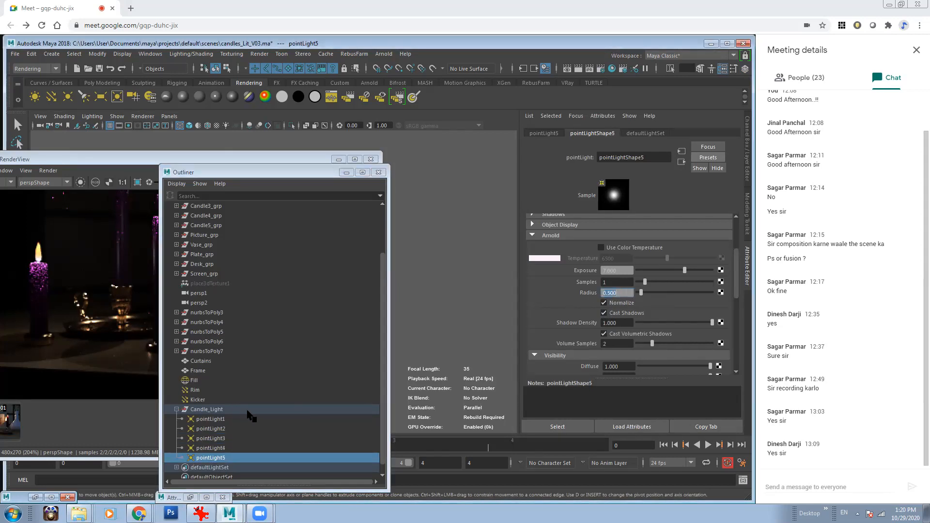
Check the Arnold radius of pointLight1 through pointLight5 one after another
click(240, 420)
click(231, 430)
click(227, 439)
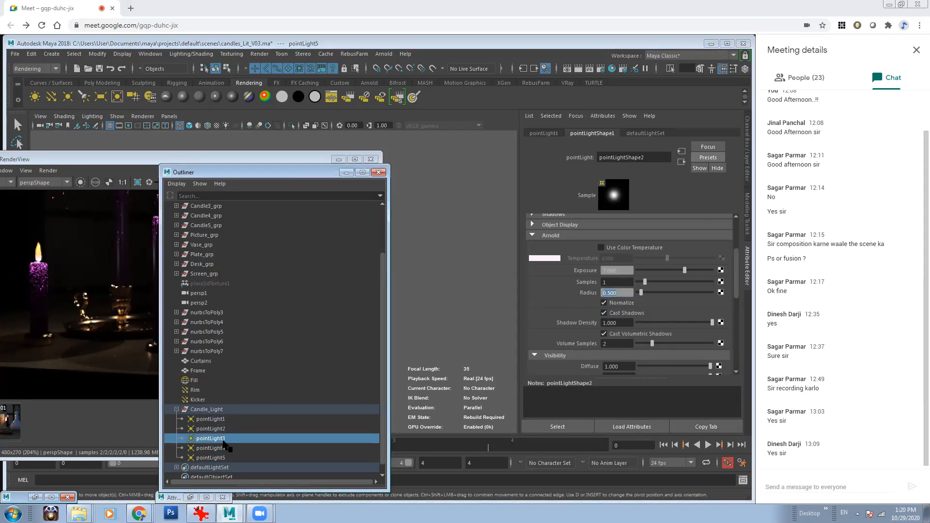
click(215, 449)
click(219, 458)
Re-render the Bg_Set_Key preview in the Arnold RenderView and inspect the whole frame
click(182, 160)
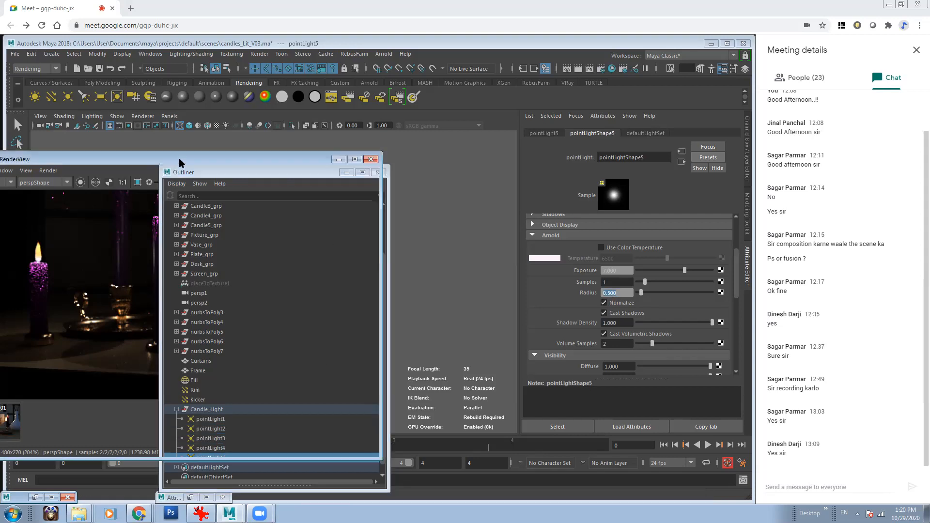
click(354, 180)
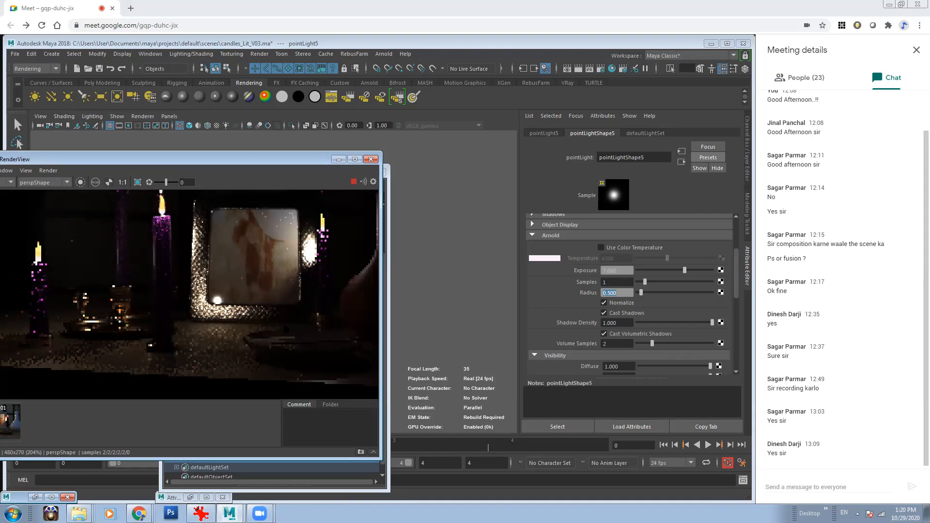
scroll(239, 305, down, 2)
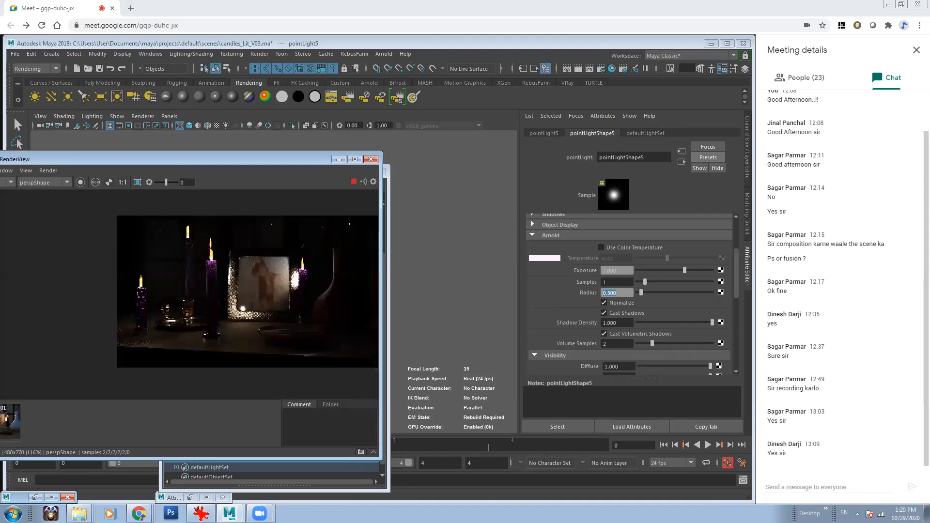
middle_drag(218, 306, 188, 308)
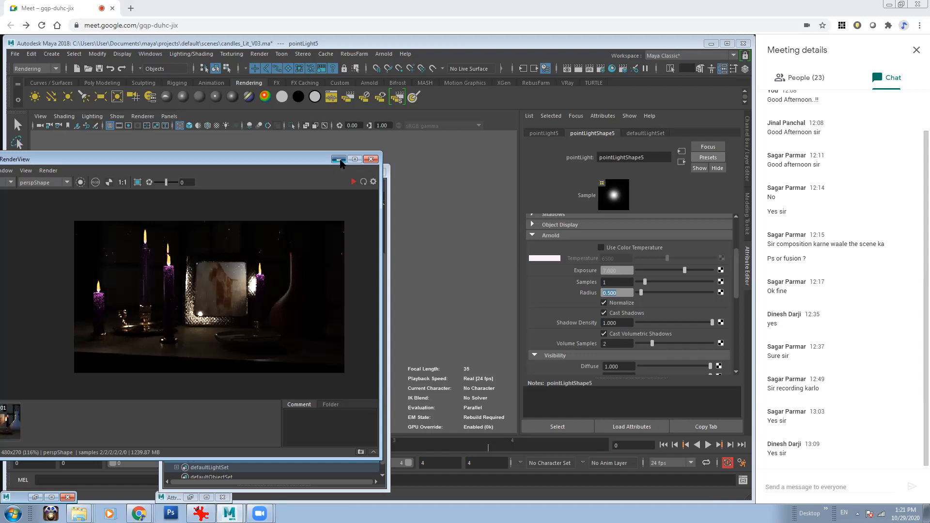
Clear the floating windows from the viewport and review the Bg_Set_Key layer's Arnold sampling settings
click(339, 159)
click(346, 173)
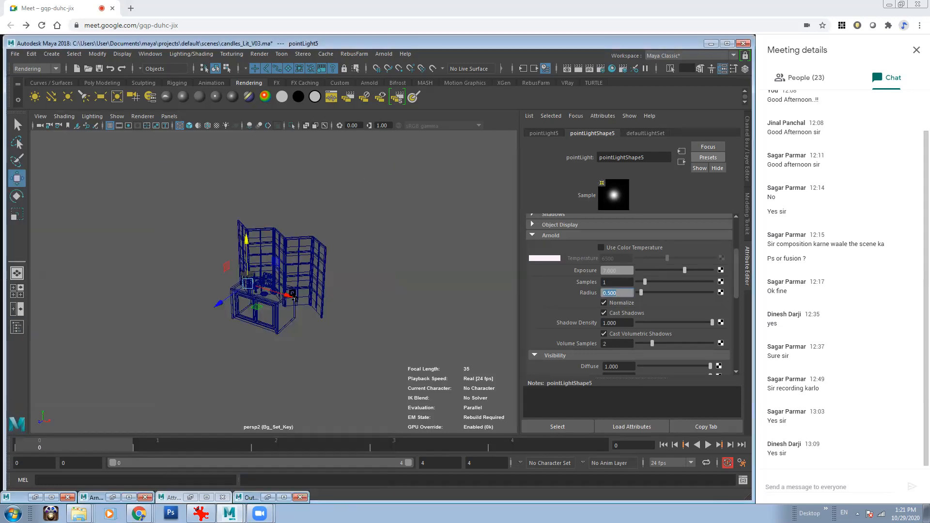
scroll(250, 287, up, 5)
scroll(251, 286, up, 3)
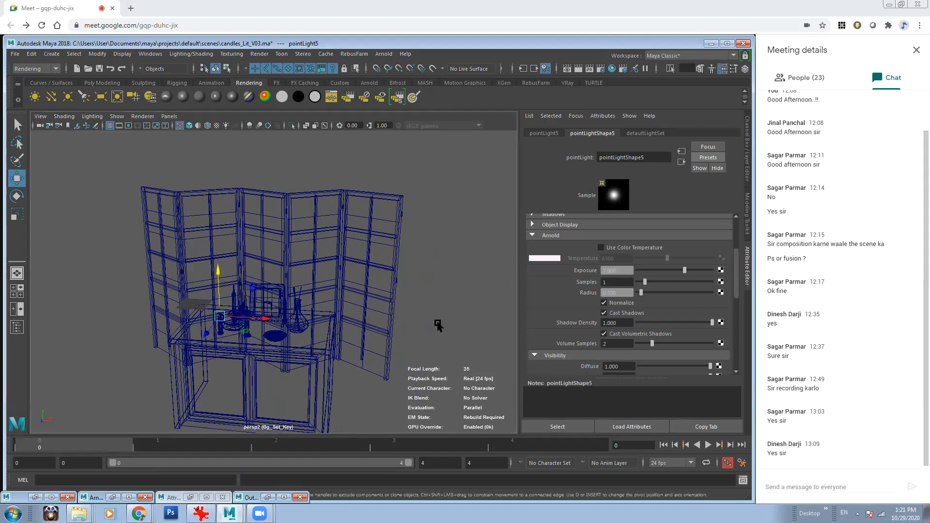
click(601, 71)
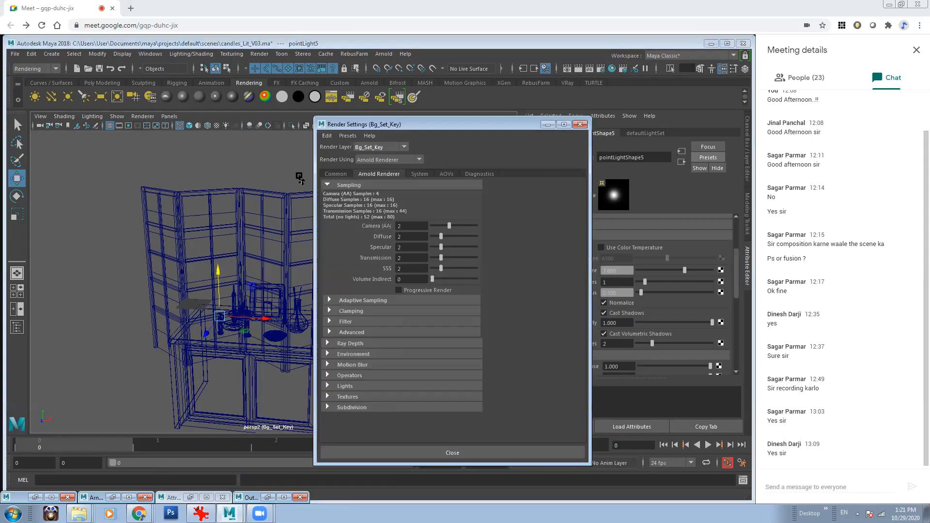
click(544, 124)
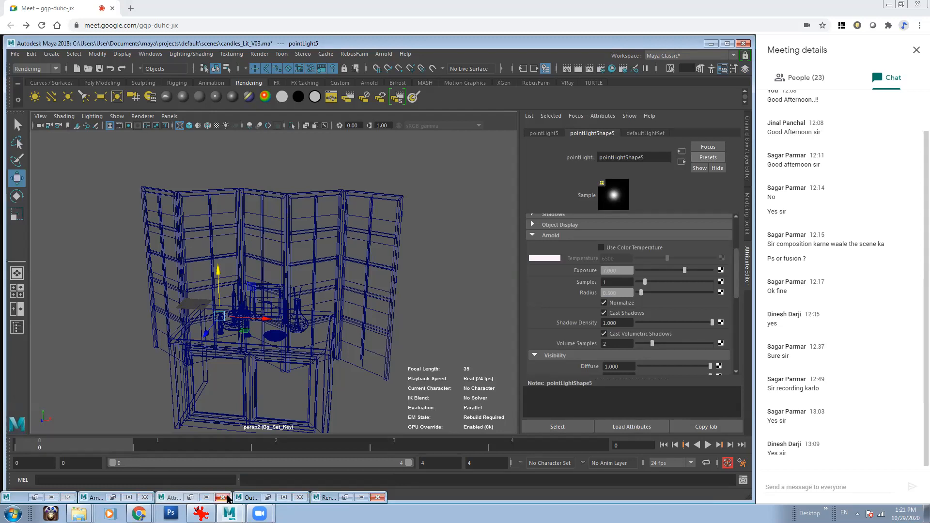
Close the spare Attribute Editor window and bring back the Arnold RenderView briefly to check the key render
click(223, 498)
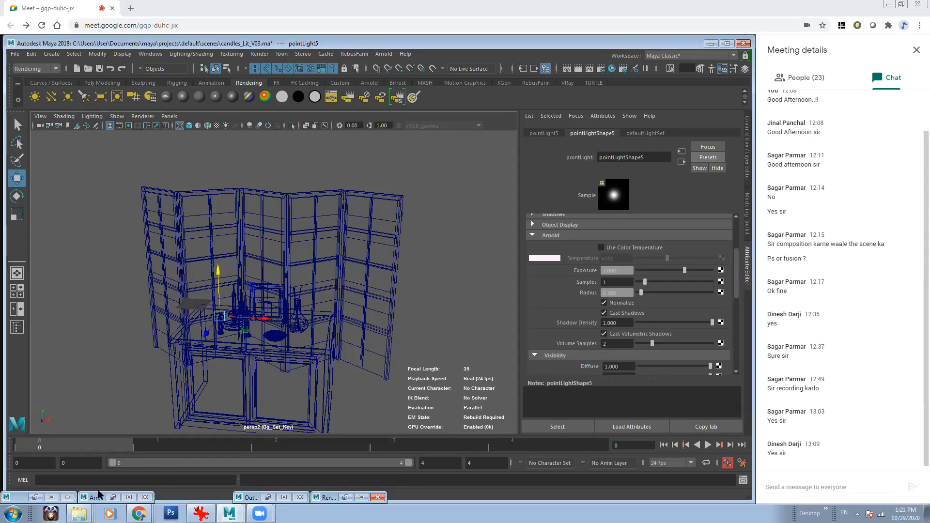
click(113, 498)
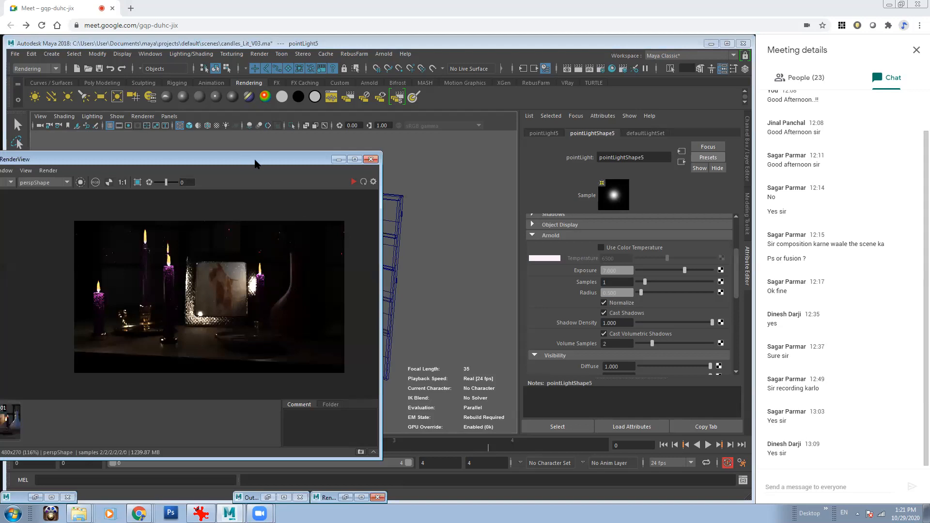
drag(255, 164, 368, 151)
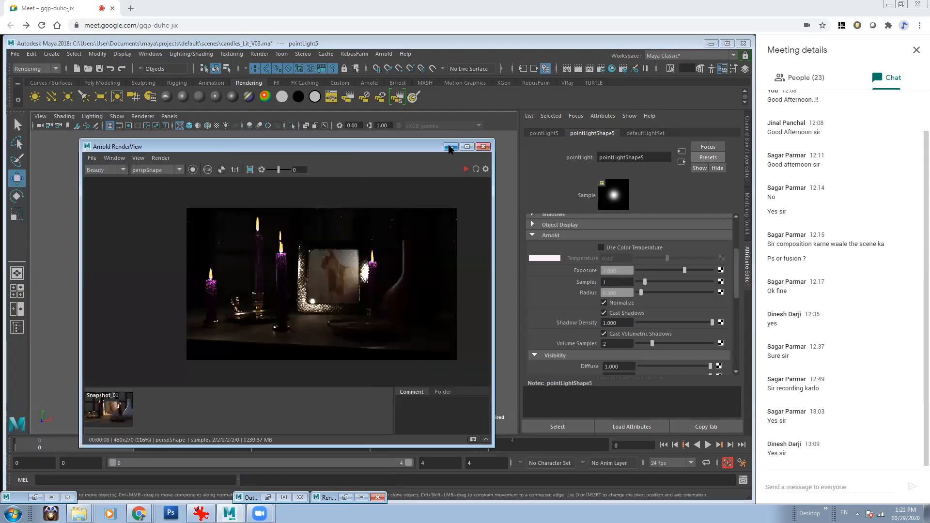
click(450, 148)
Select all the set objects in the viewport and create a new render layer named Occlusion
click(436, 311)
drag(181, 165, 441, 363)
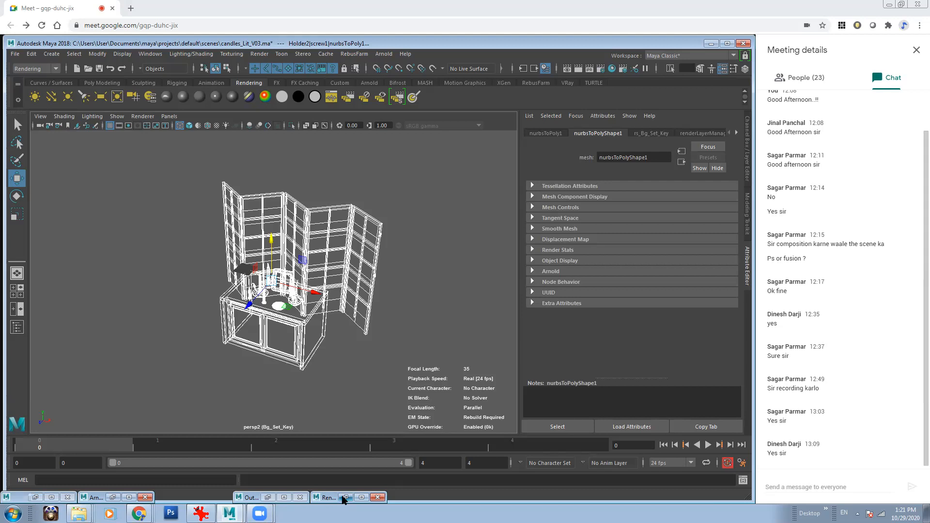
click(35, 498)
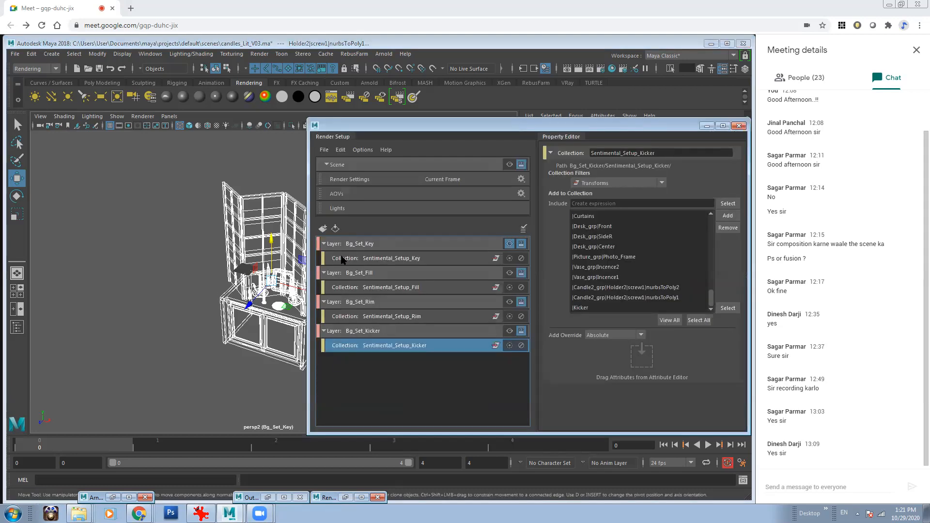
click(323, 228)
double_click(330, 361)
text(Occlusi)
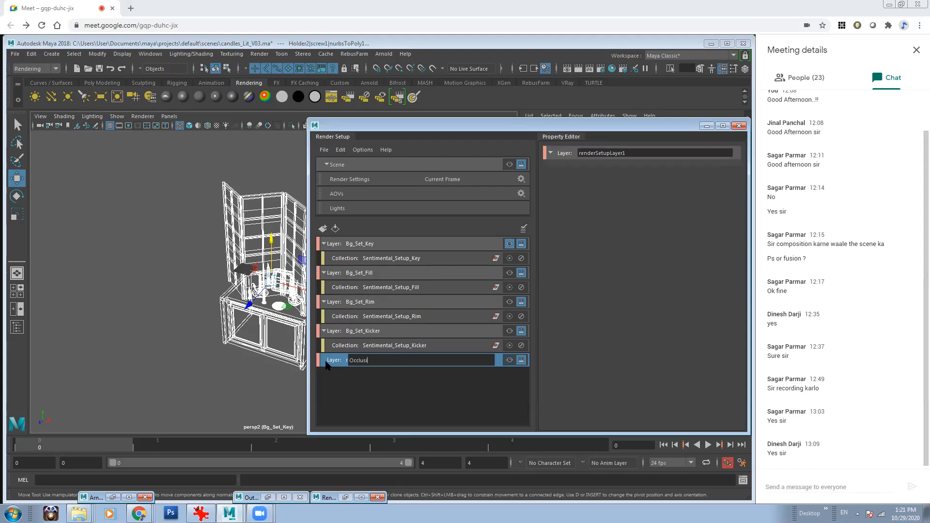
text(on)
key(Return)
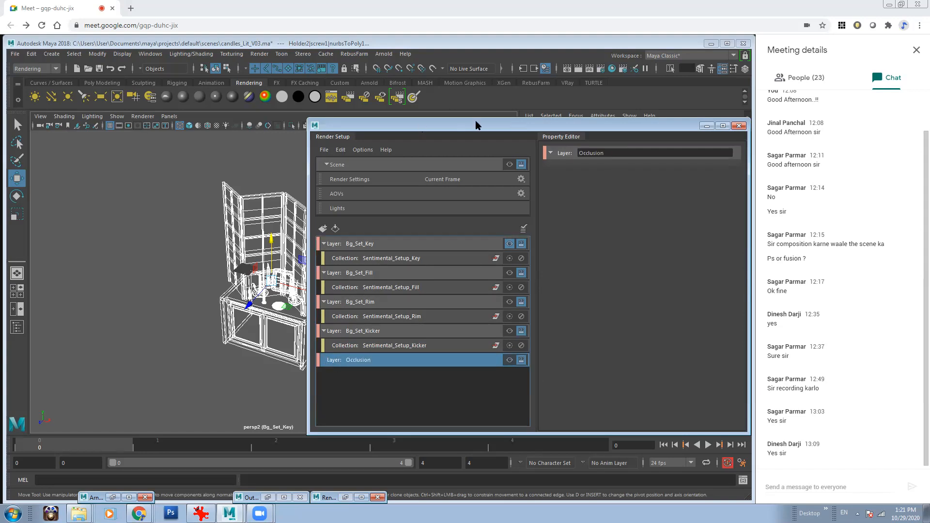
Create a collection named Occlusion1 in the Occlusion layer and add the selected set objects to it
drag(475, 125, 257, 125)
right_click(186, 360)
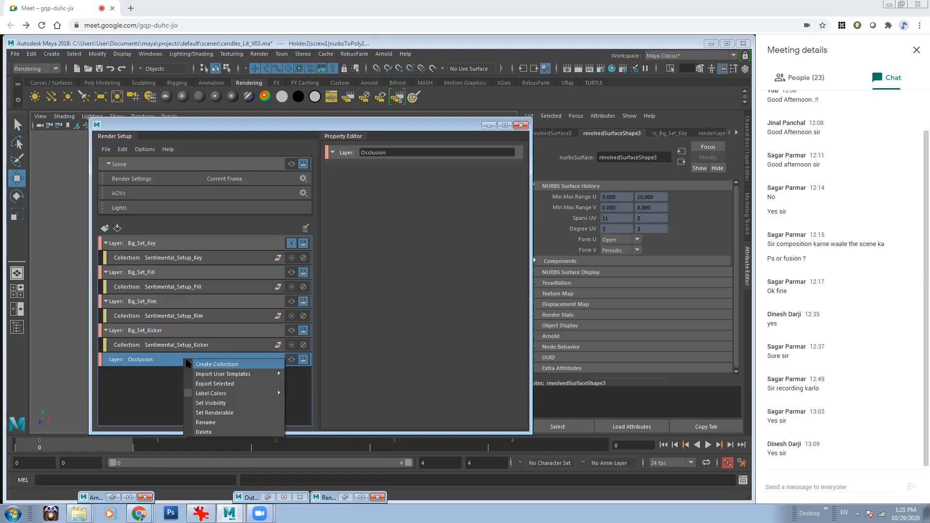
click(212, 366)
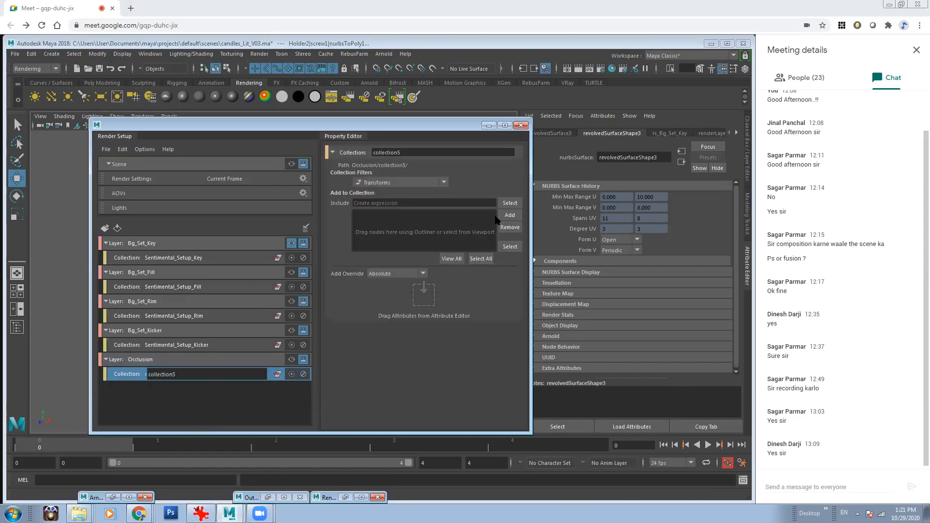
drag(178, 374, 104, 373)
text(Occlusion1)
key(Return)
click(507, 216)
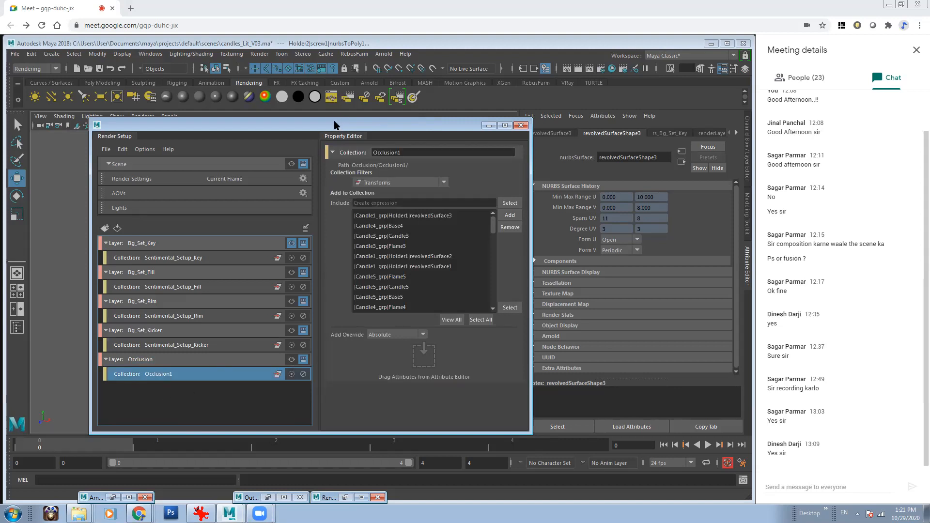
Make the Occlusion layer the visible one and start its render in the Arnold RenderView
drag(336, 125, 321, 116)
click(113, 497)
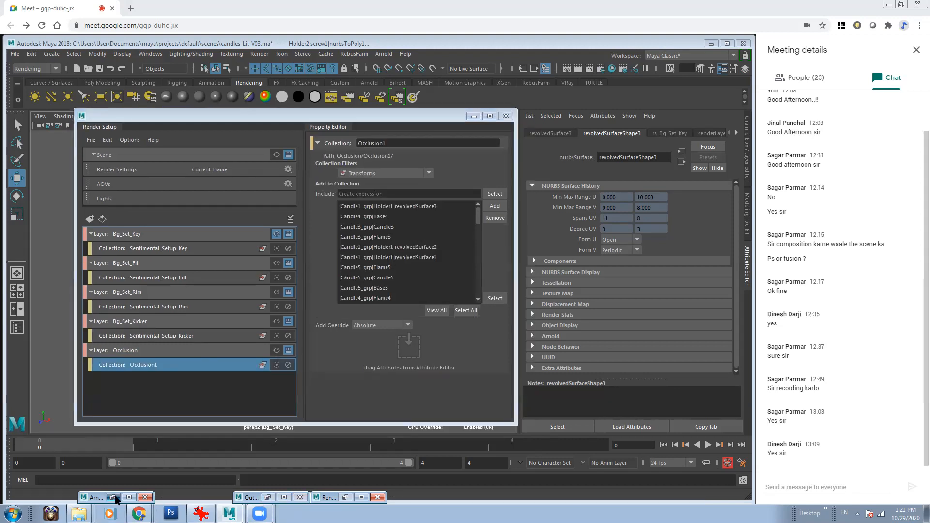
drag(359, 148, 614, 145)
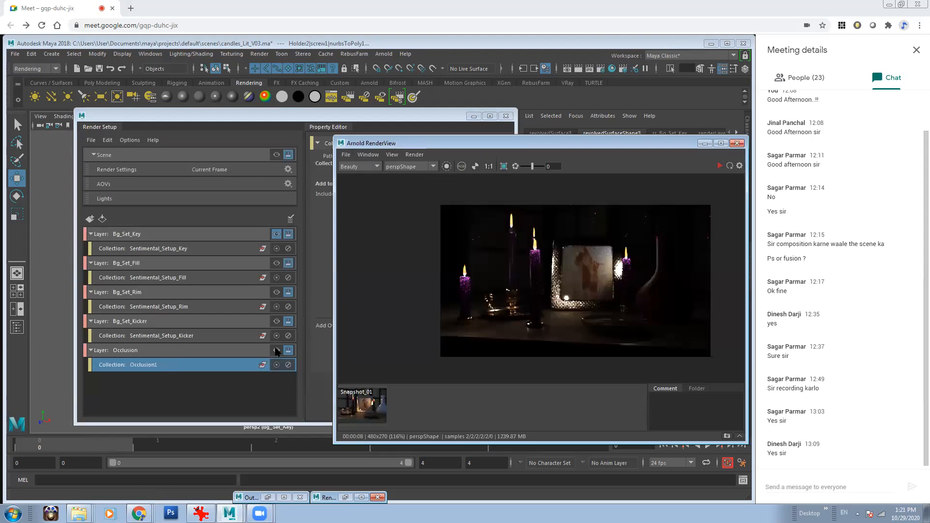
click(276, 349)
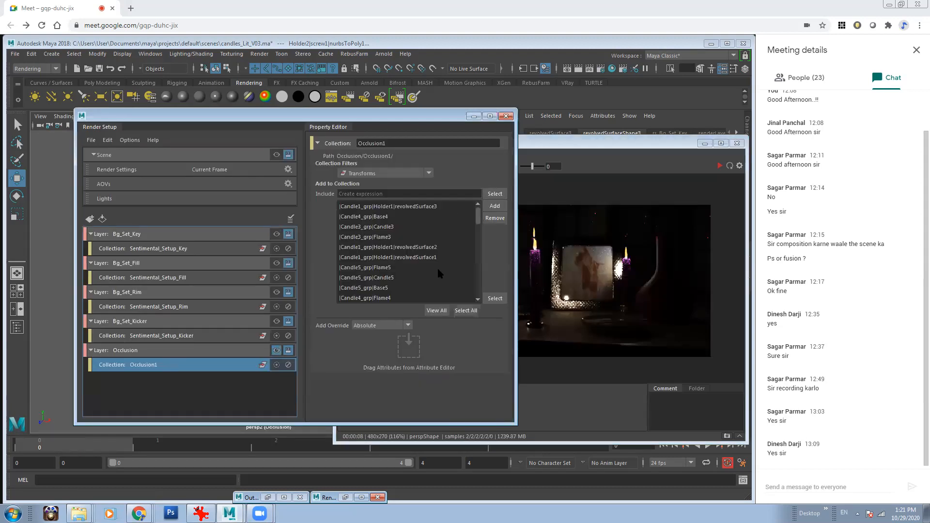
click(720, 166)
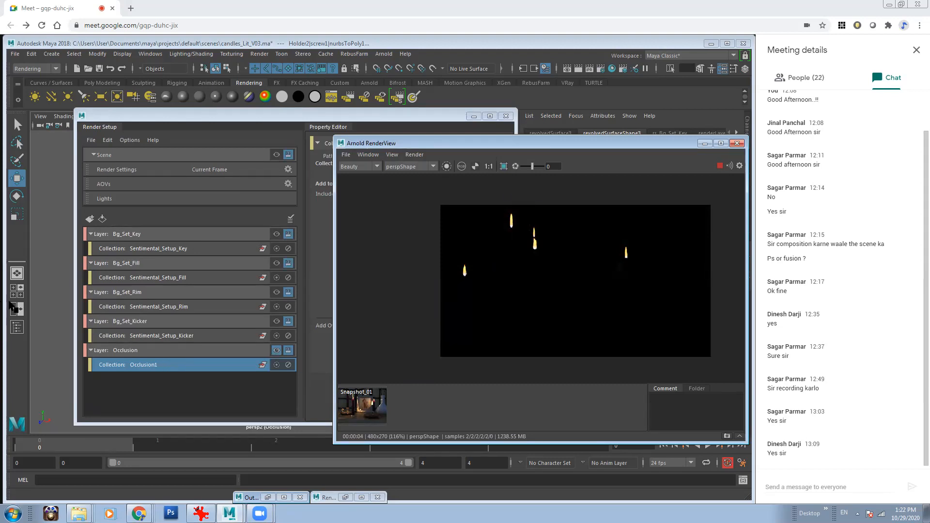
Create a shader override on the Occlusion1 collection and assign an Arnold aiAmbientOcclusion shader to it
right_click(192, 368)
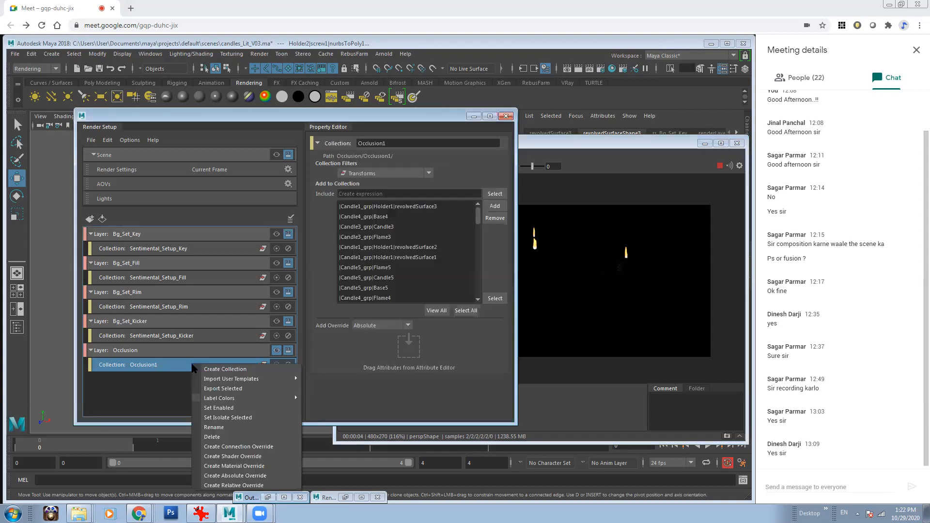
click(235, 457)
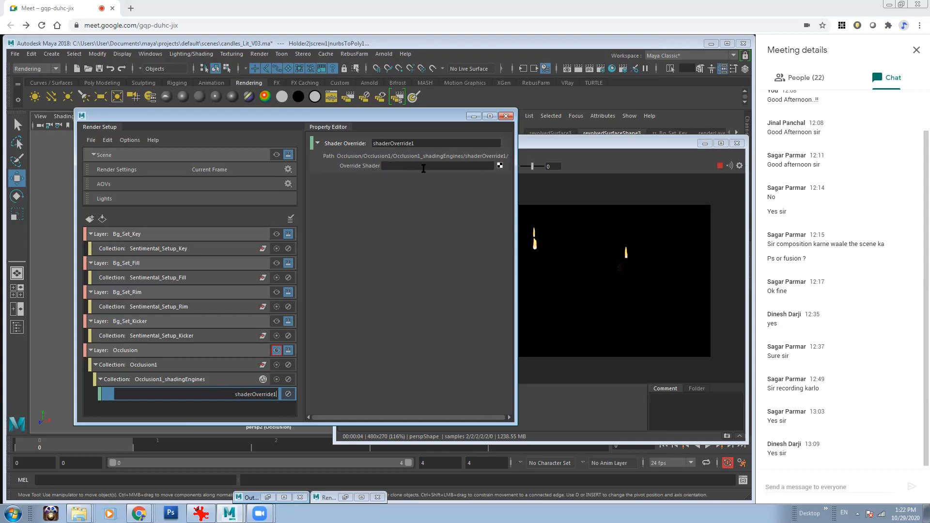
key(Return)
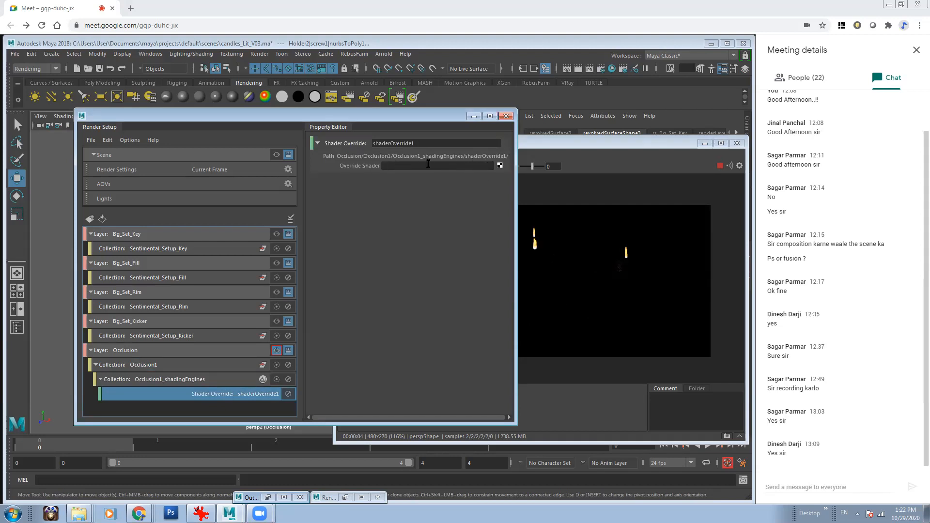
click(500, 166)
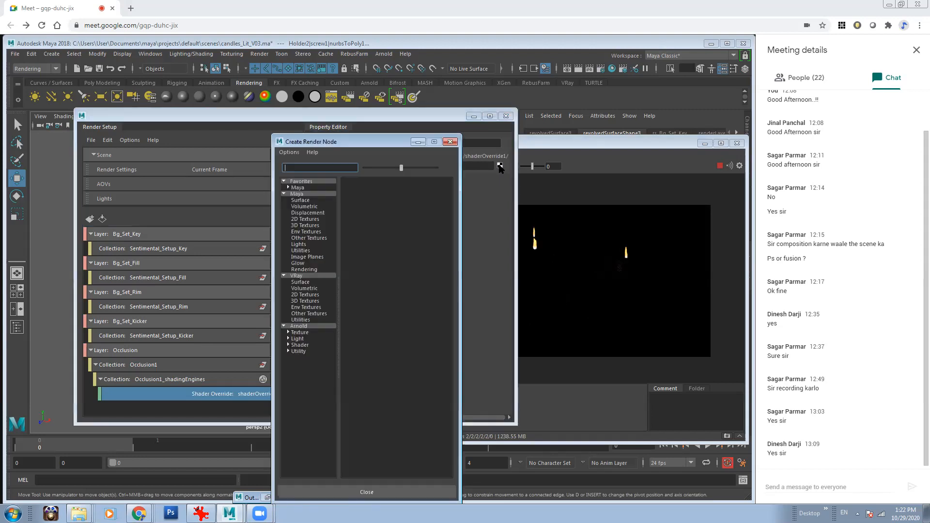
click(299, 326)
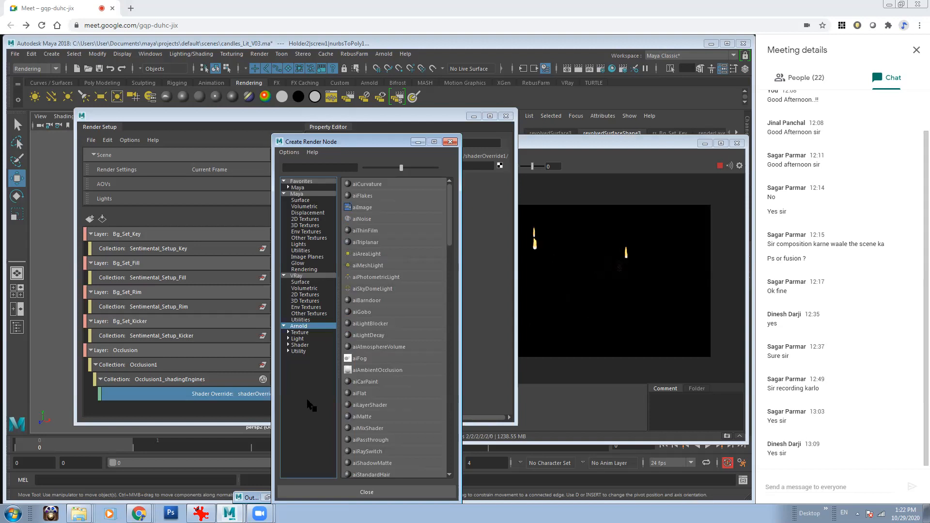
click(370, 370)
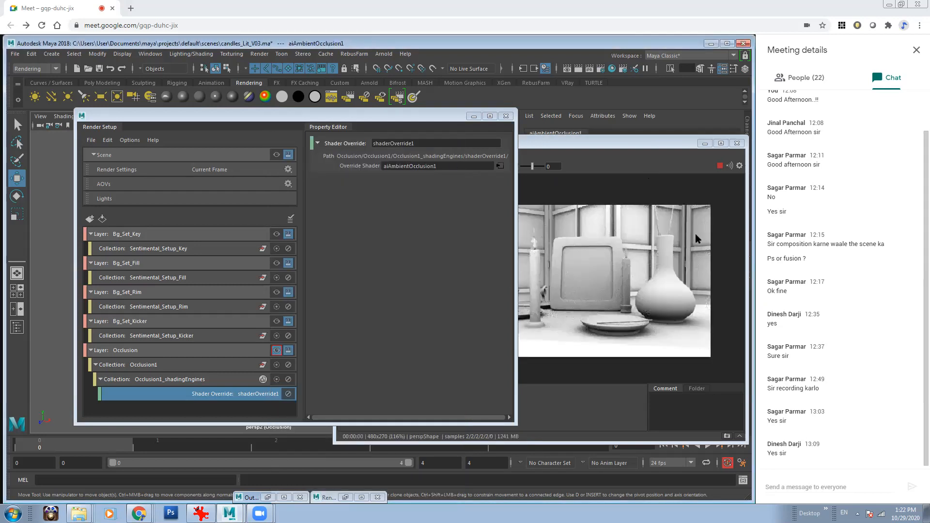
Place the Render Setup and Arnold RenderView windows side by side and examine the whole occlusion render
click(421, 117)
drag(332, 122, 237, 126)
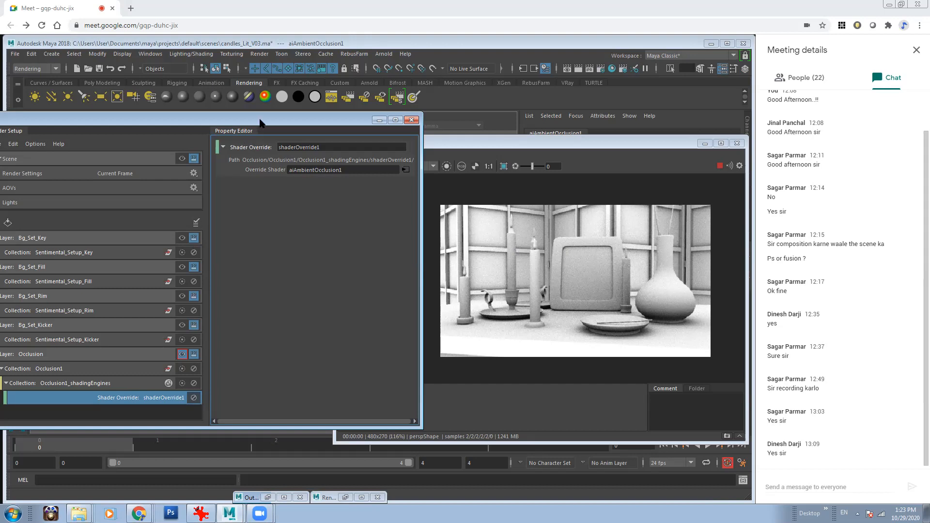
drag(257, 121, 365, 123)
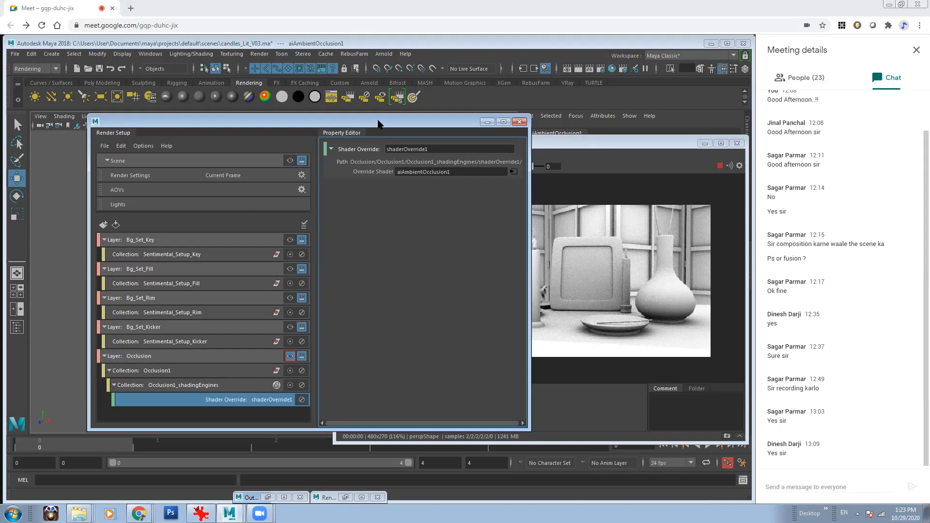
drag(379, 124, 321, 123)
click(561, 143)
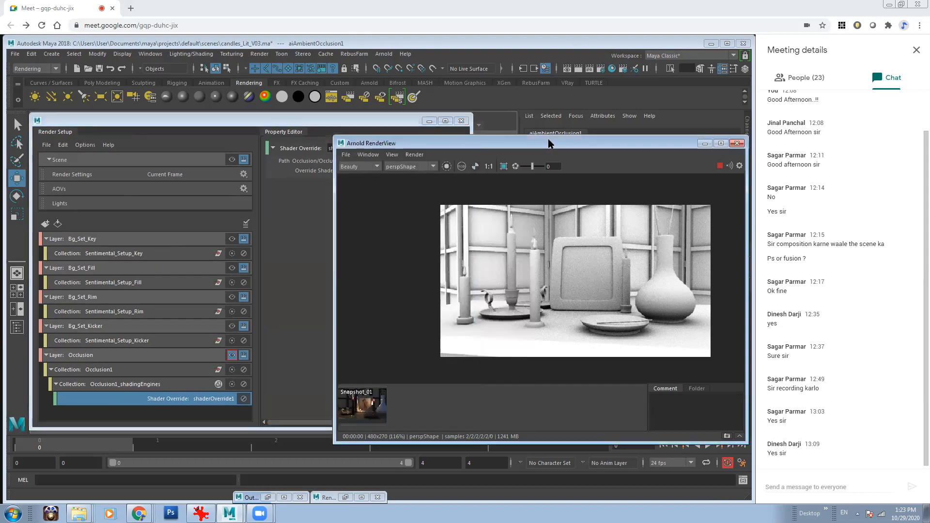
drag(334, 136, 461, 141)
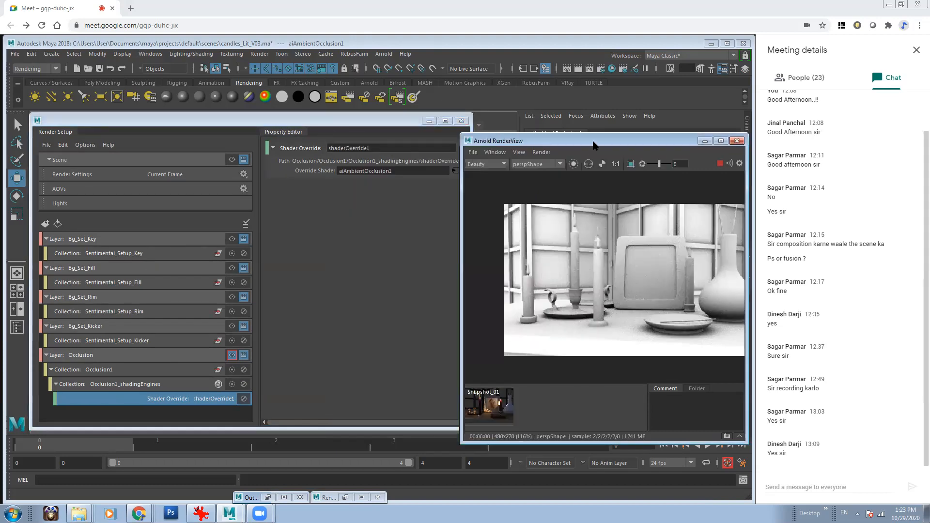
drag(594, 144, 548, 138)
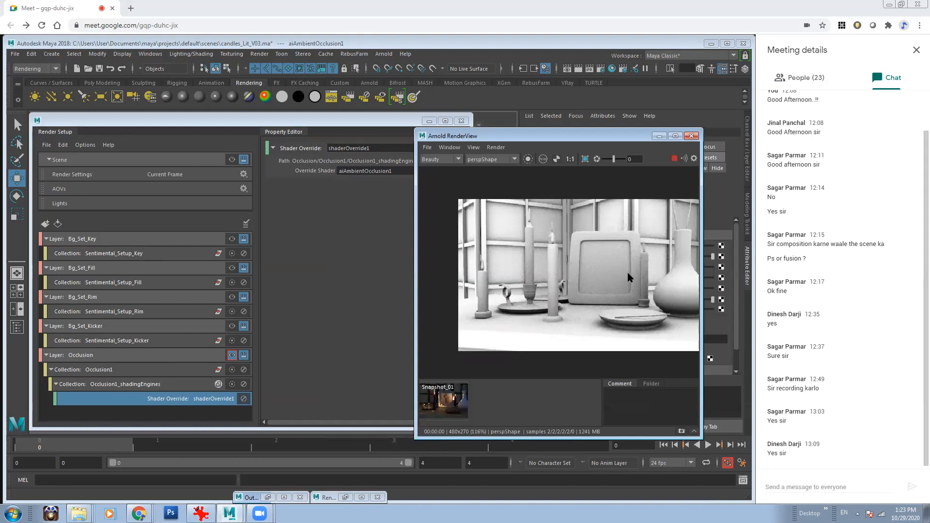
middle_drag(670, 277, 631, 280)
scroll(630, 278, down, 1)
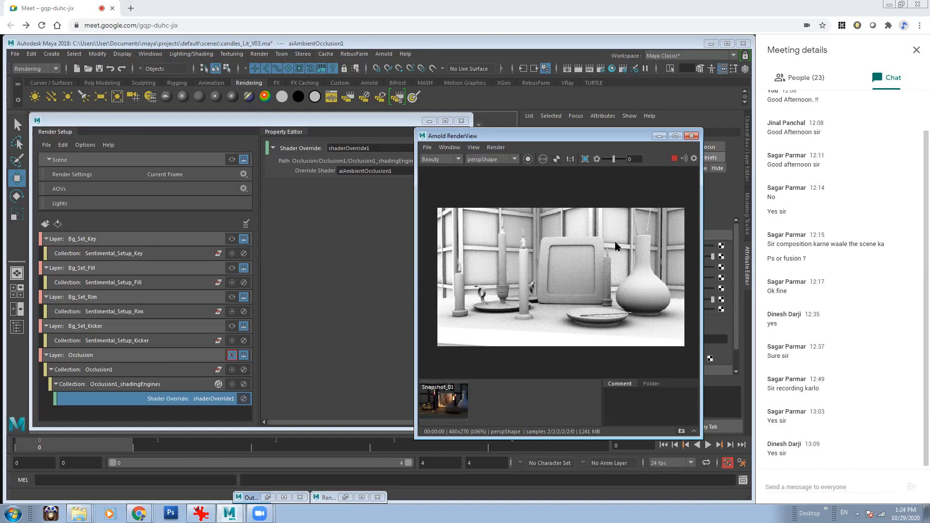
scroll(571, 247, down, 2)
scroll(562, 248, up, 3)
middle_drag(571, 247, 590, 249)
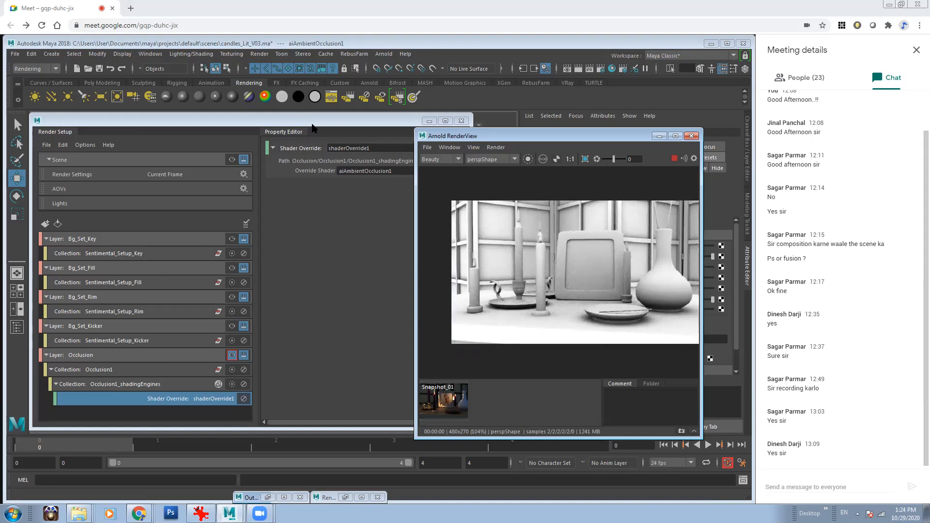
Review the properties of the Occlusion1 shader override and its shading engines collection
click(134, 410)
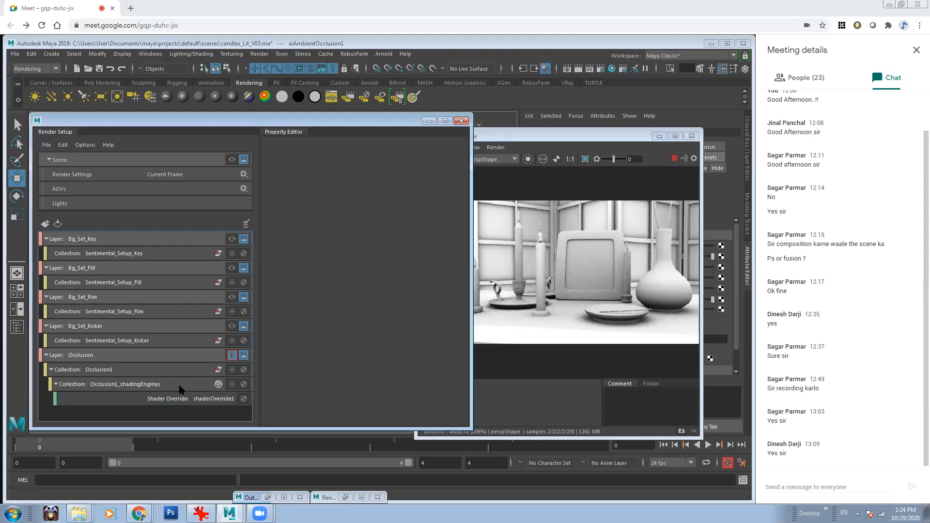
click(187, 402)
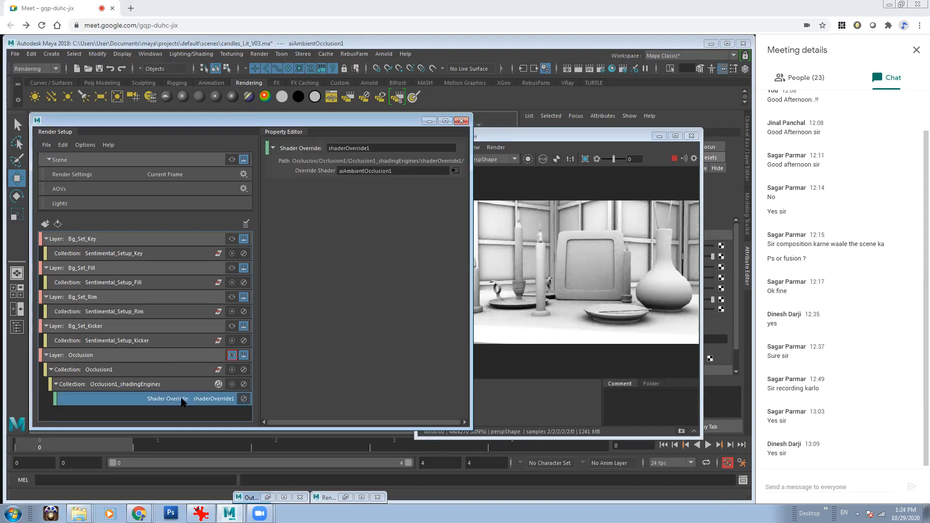
click(180, 386)
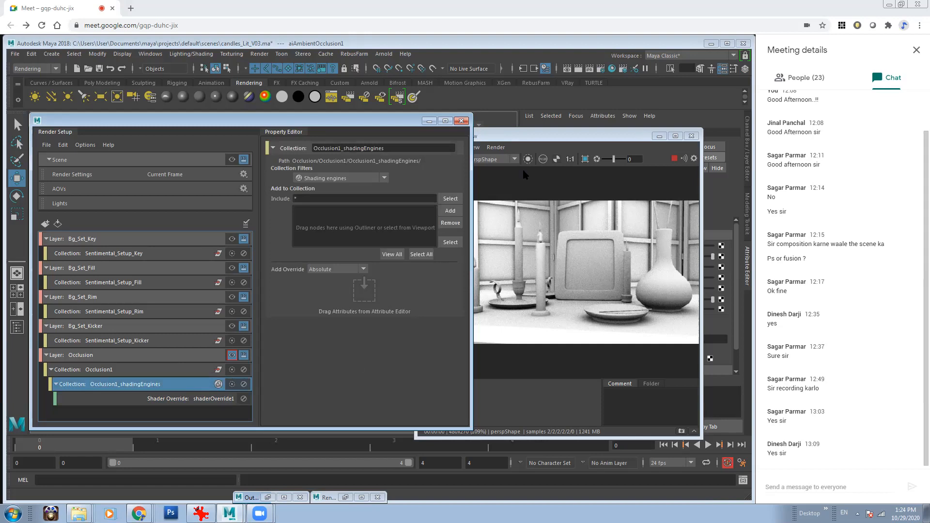
right_click(191, 384)
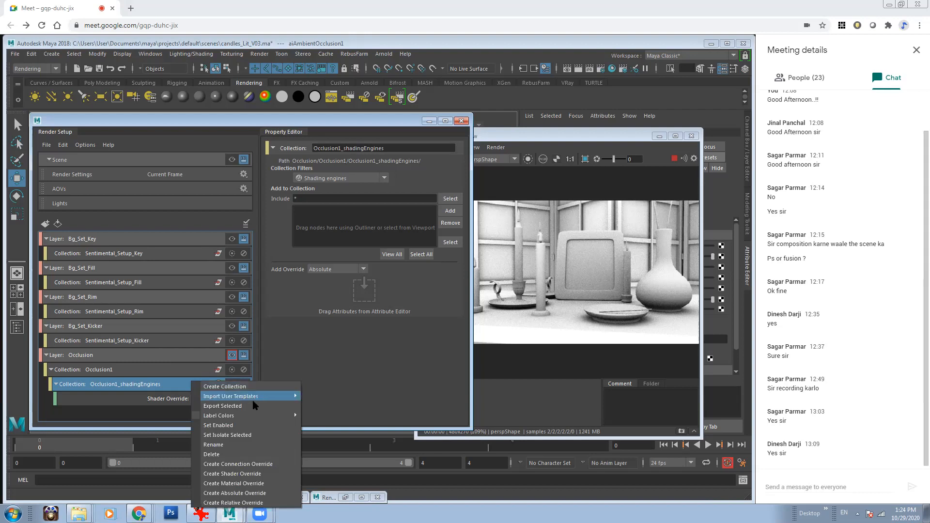
click(131, 414)
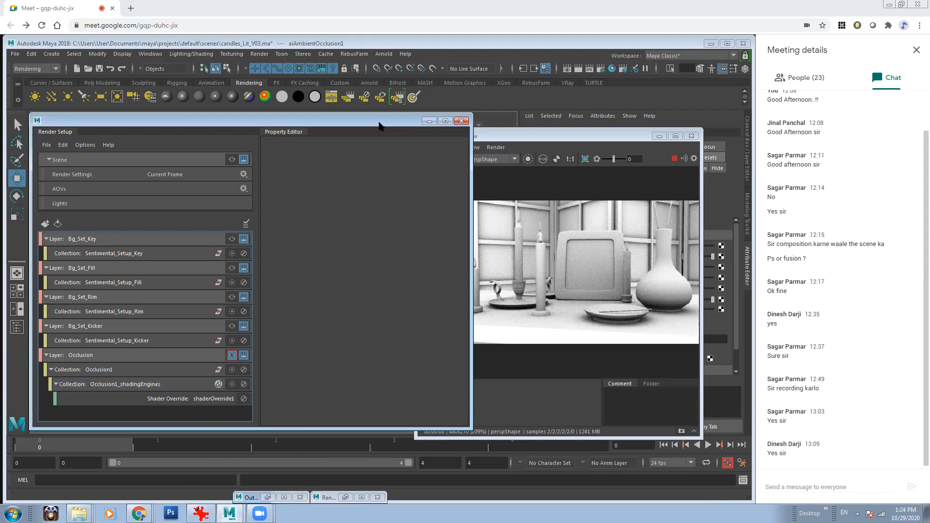
Clear the view of the scene, select the folding screen's frame and show the aiAmbientOcclusion1 shader's attributes
drag(379, 125, 378, 302)
click(252, 193)
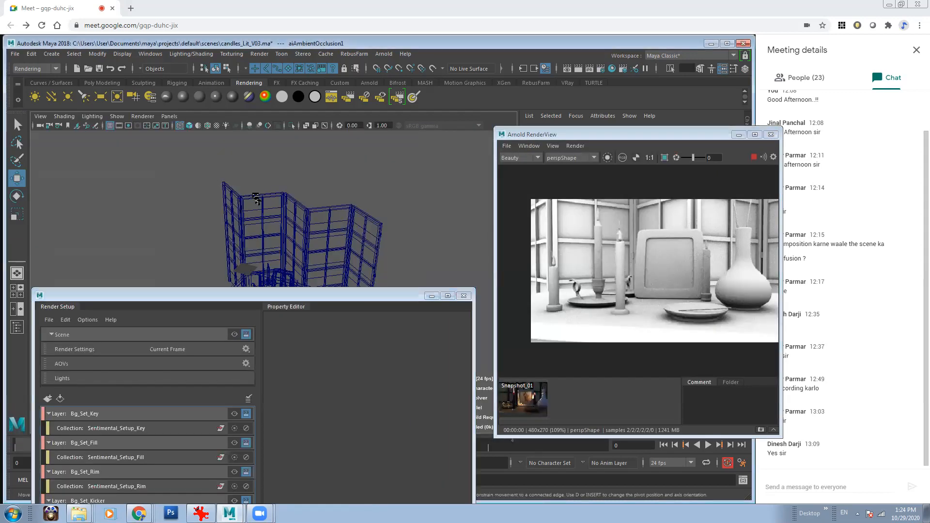
click(740, 135)
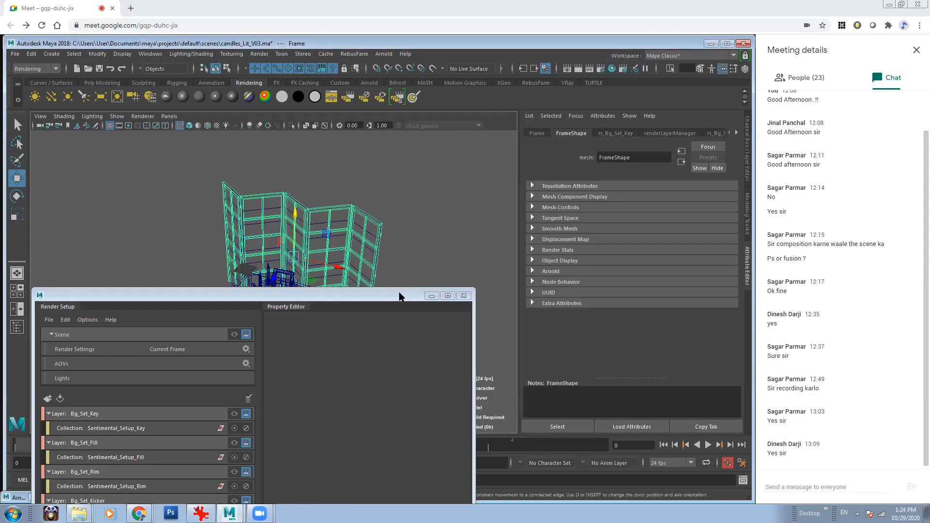
drag(389, 295, 373, 339)
alt+drag(317, 229, 458, 315)
alt+drag(374, 273, 334, 289)
click(391, 273)
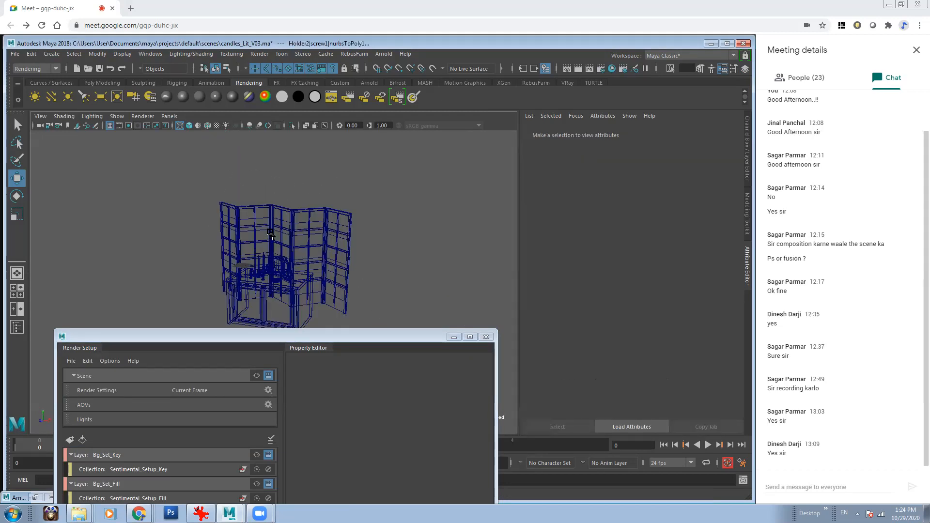
drag(308, 333, 336, 187)
click(347, 216)
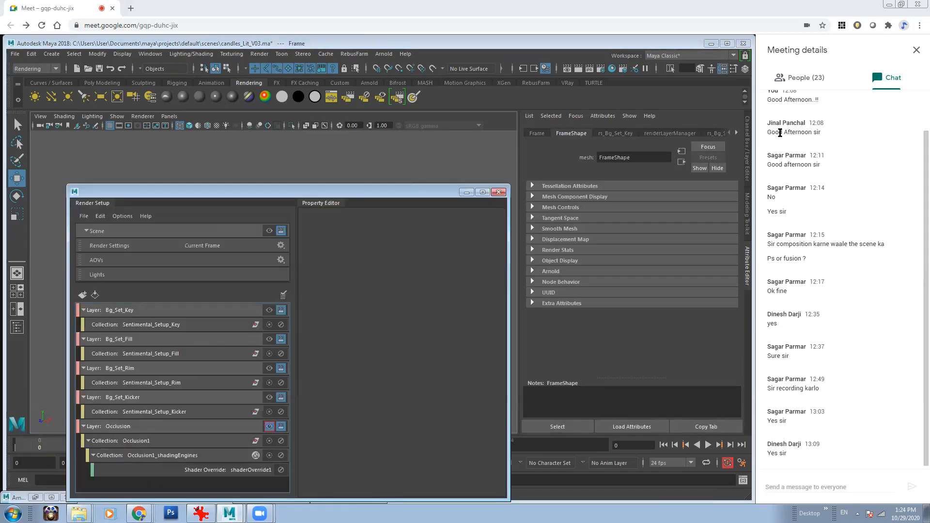
click(737, 132)
click(737, 133)
click(737, 132)
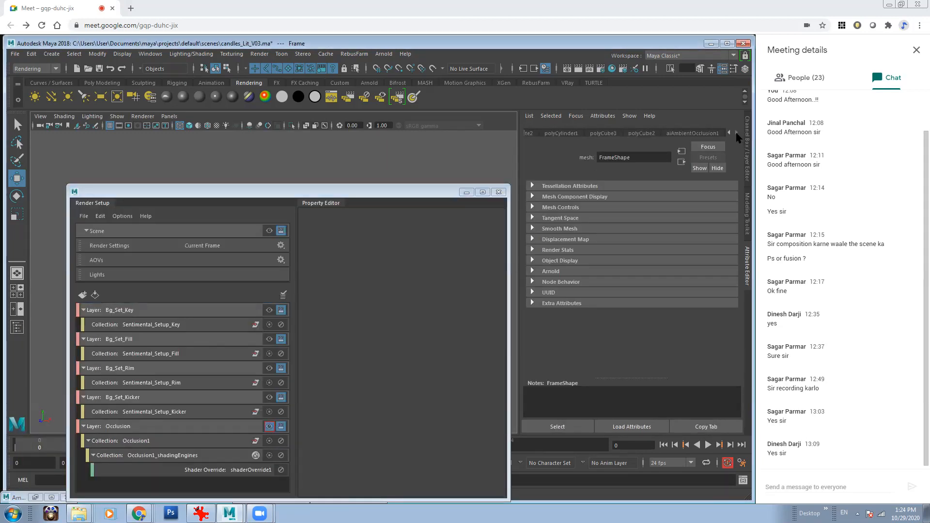
click(691, 133)
drag(357, 192, 368, 151)
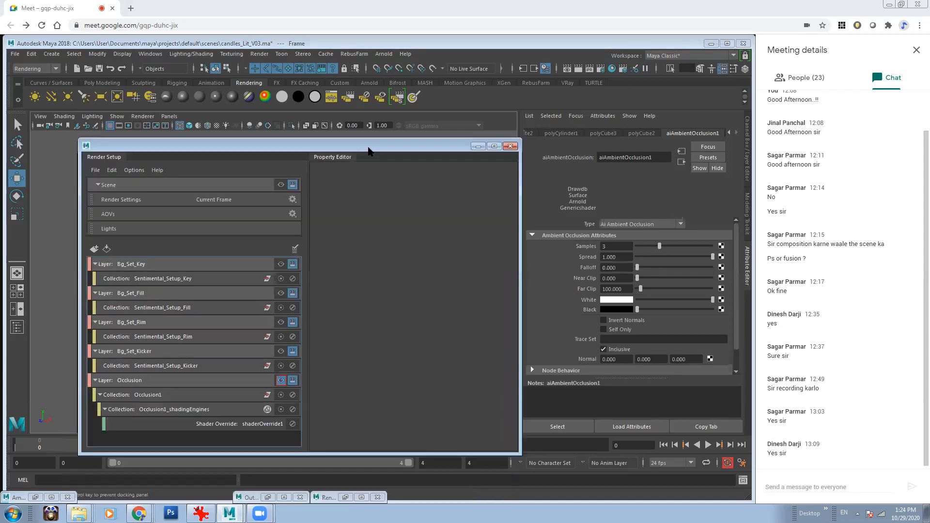
Select the Occlusion layer, restore the Arnold RenderView and place it beside the ambient occlusion attributes for review
click(172, 381)
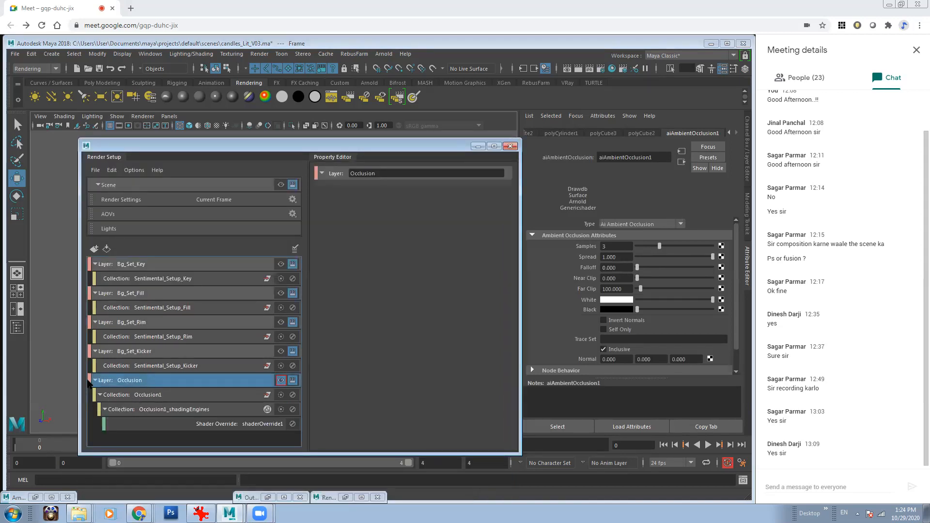
double_click(199, 382)
click(122, 394)
click(156, 388)
click(36, 497)
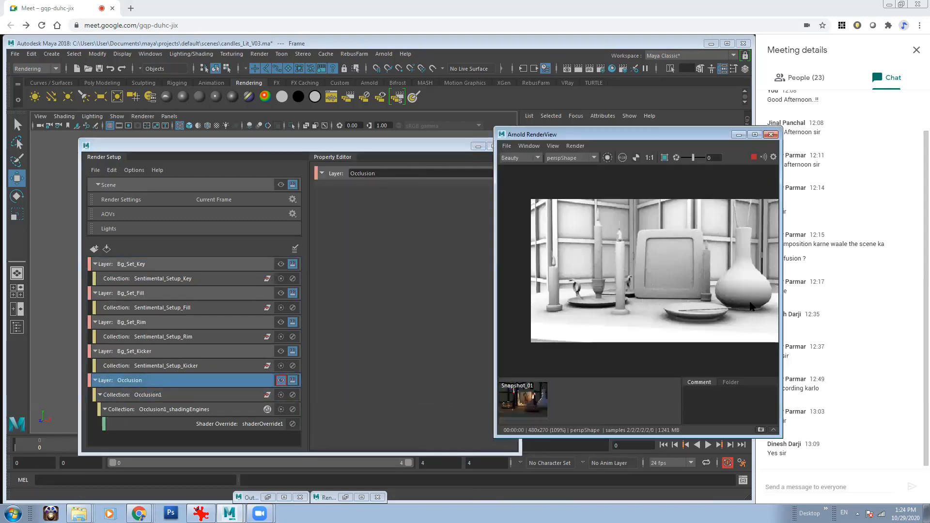
drag(456, 147, 363, 147)
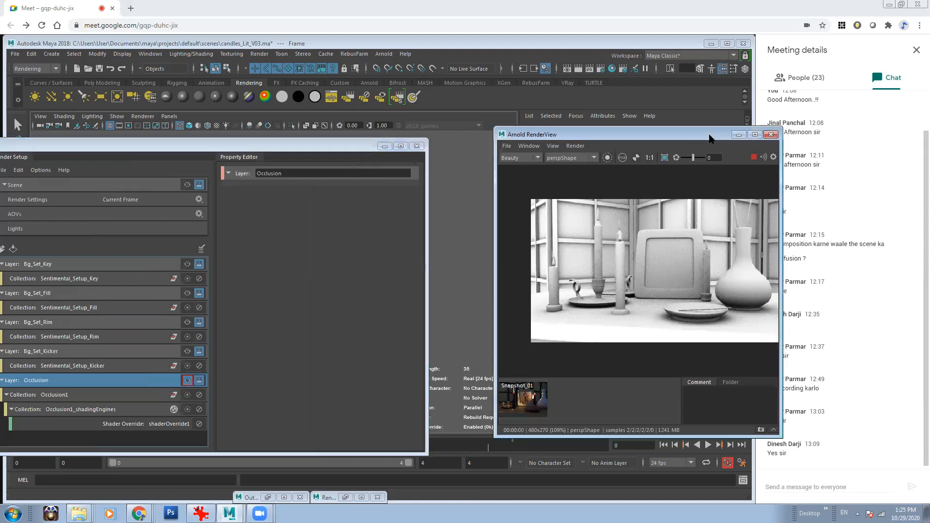
drag(711, 139, 436, 118)
scroll(736, 281, down, 1)
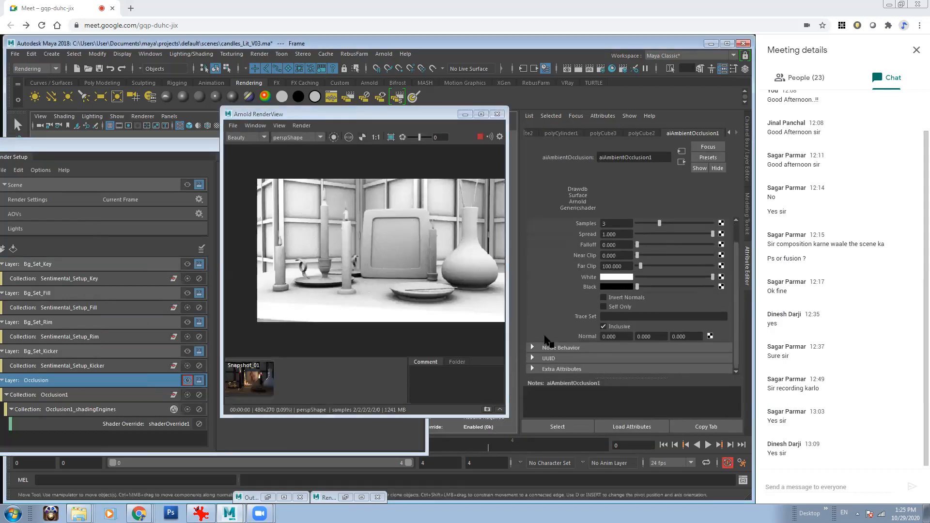
Minimize the Arnold RenderView, move the Render Setup window aside and select all the candle scene's objects in the viewport
scroll(737, 291, up, 1)
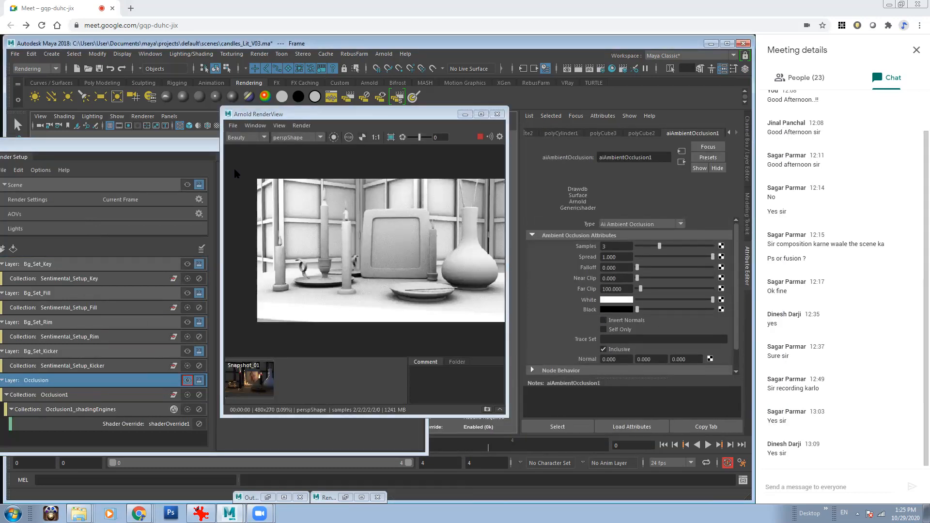
click(464, 115)
drag(218, 150, 537, 143)
click(165, 369)
alt+drag(212, 268, 150, 316)
drag(127, 196, 393, 407)
drag(490, 145, 315, 148)
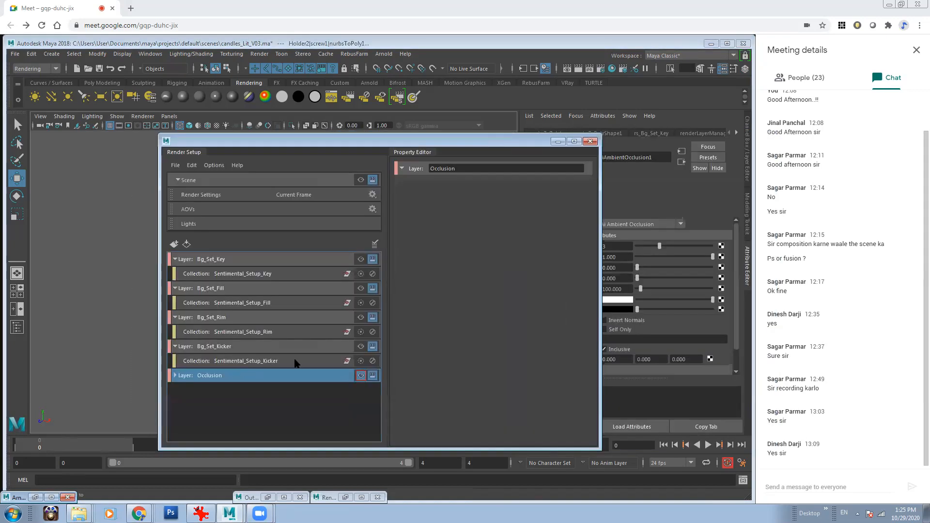
Create a new render layer named RGB_Mattes below the Occlusion layer
click(174, 243)
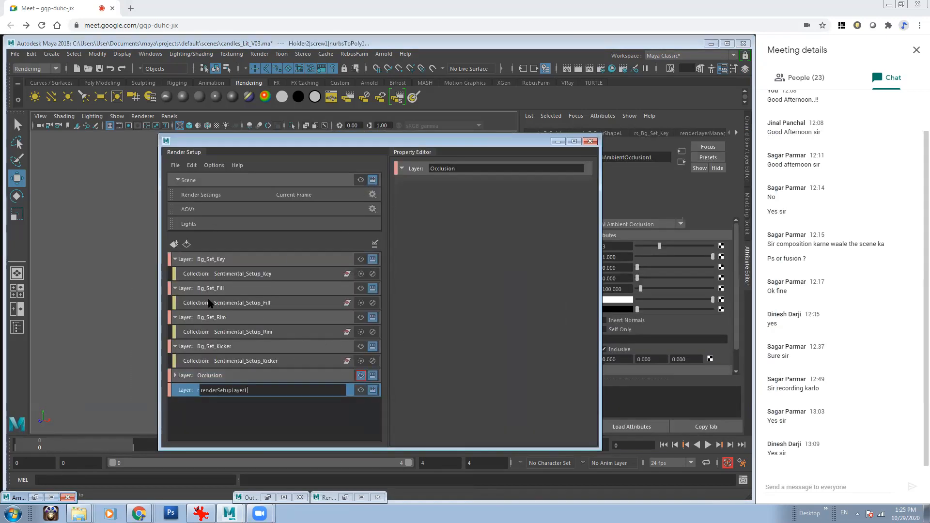
text(RGB_Mat)
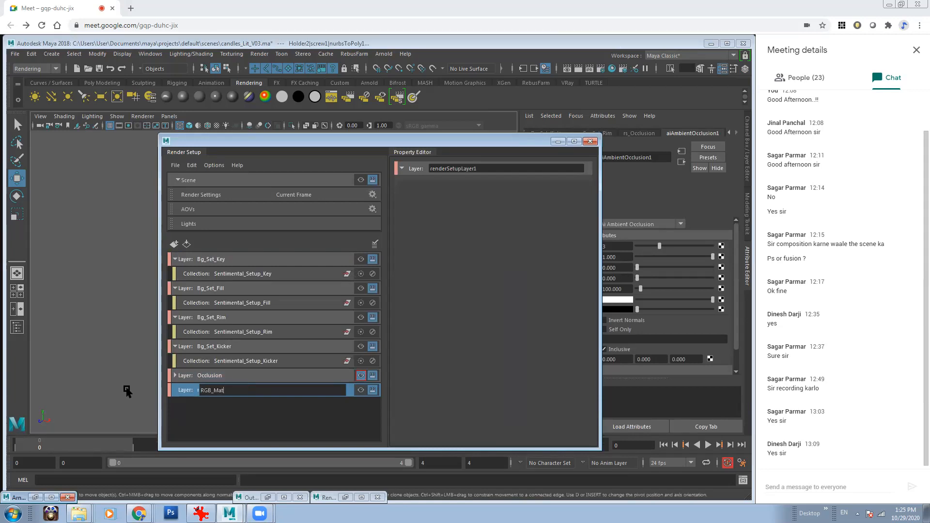
key(Return)
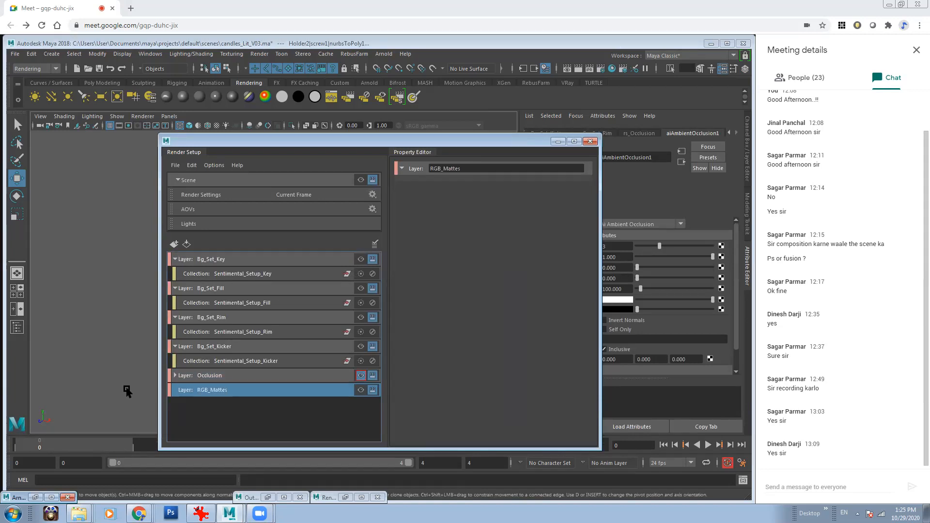
Create a collection named Mattes in the RGB_Mattes layer and add the selected scene objects to it
right_click(292, 395)
click(332, 397)
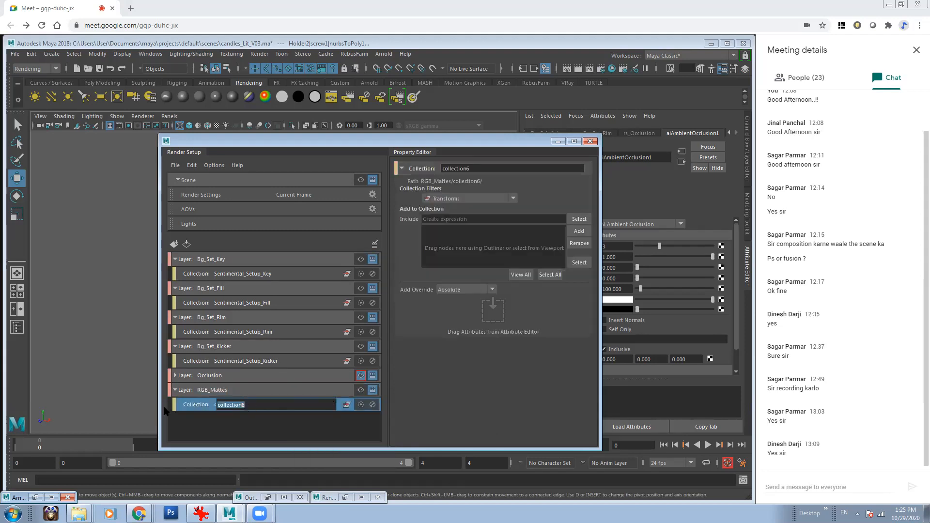
text(Matt)
key(Return)
click(579, 231)
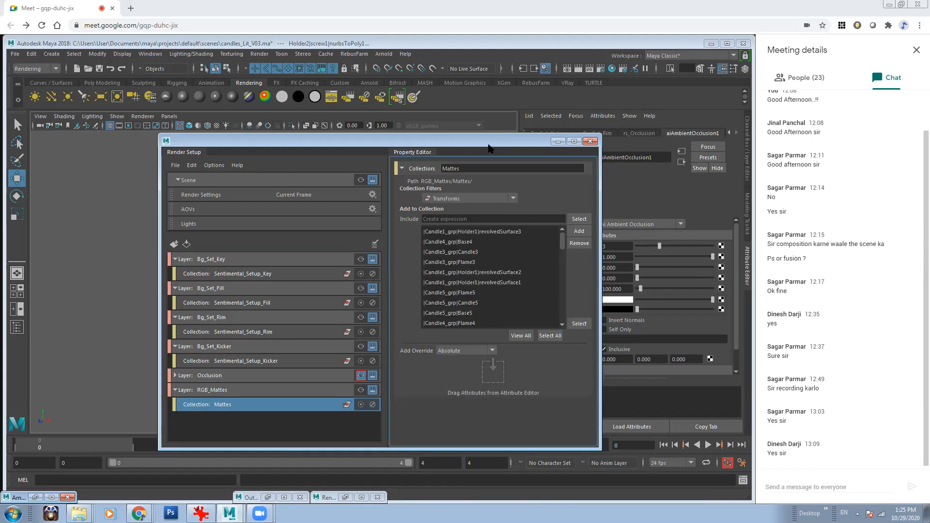
Examine entries in the Mattes collection, select the folding screen's frame and look through its connected nodes for the assigned shader
drag(489, 147, 389, 146)
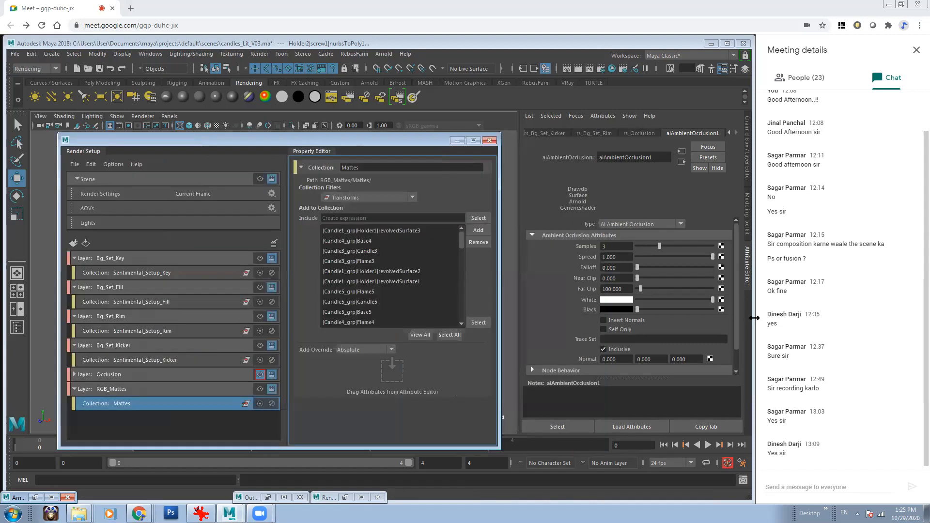
click(391, 232)
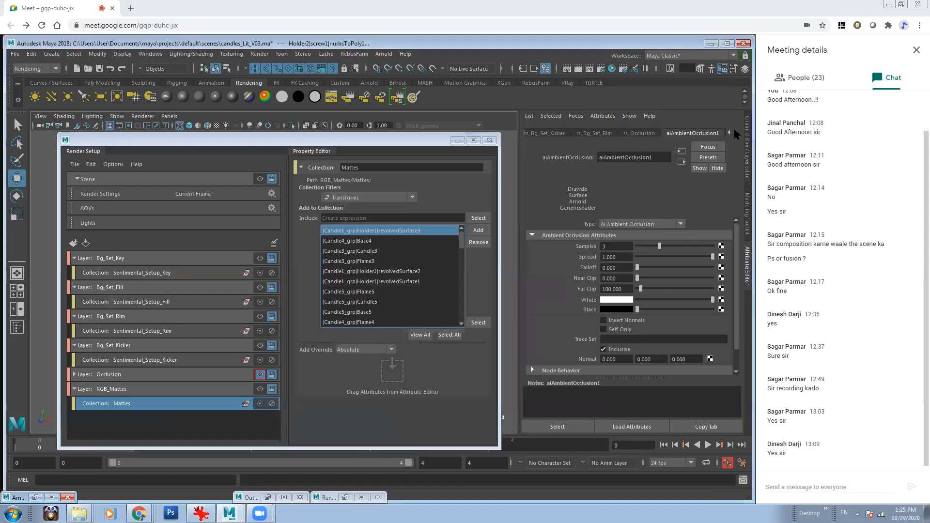
click(313, 224)
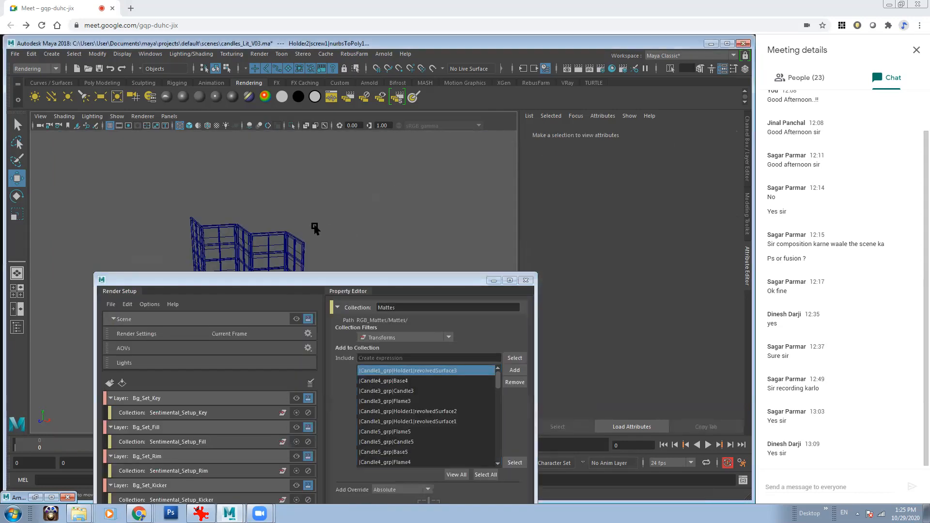
click(303, 242)
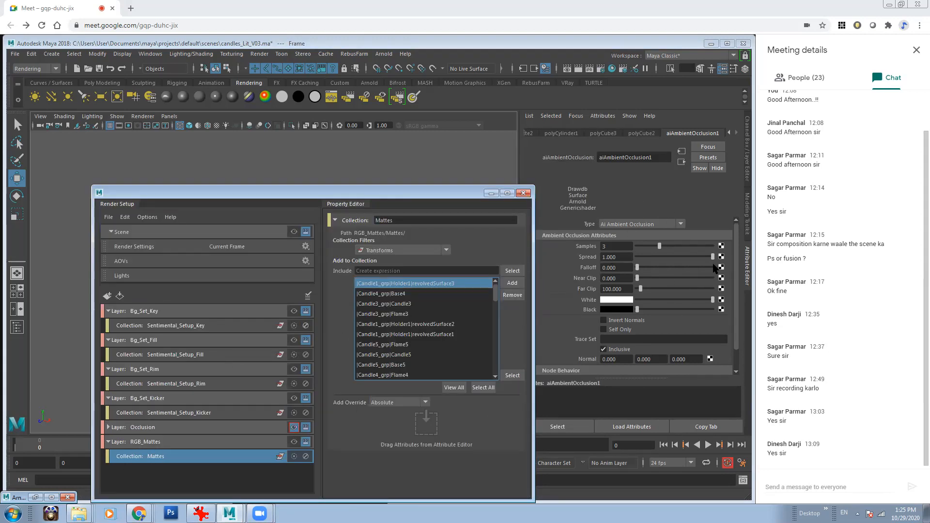
click(640, 133)
click(736, 133)
click(533, 135)
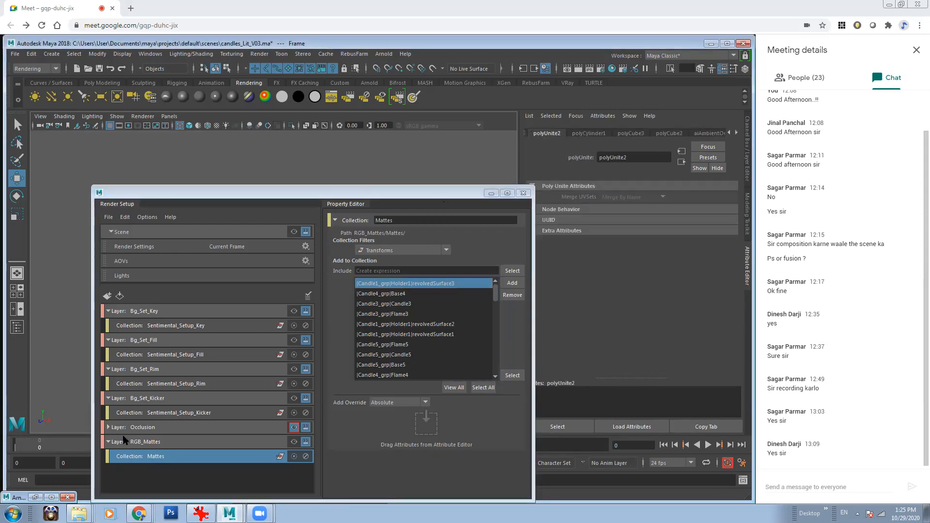
click(403, 314)
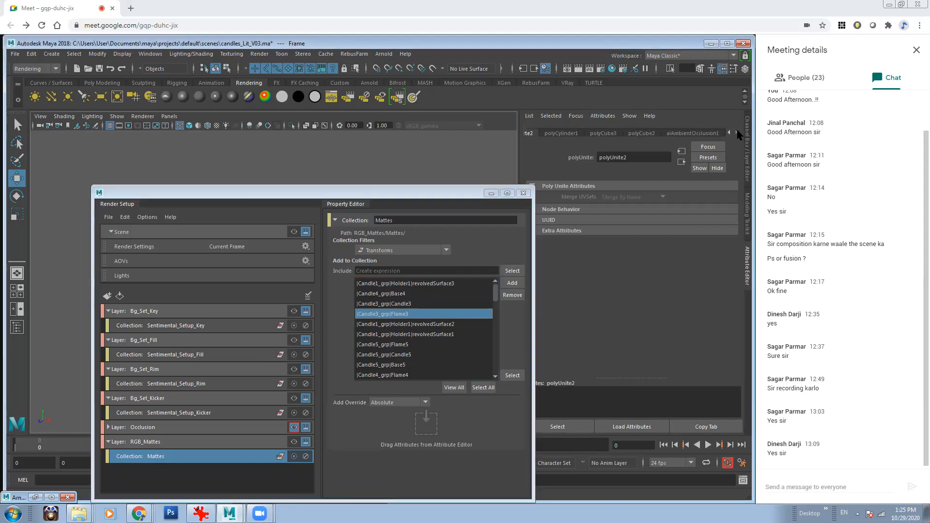
click(632, 133)
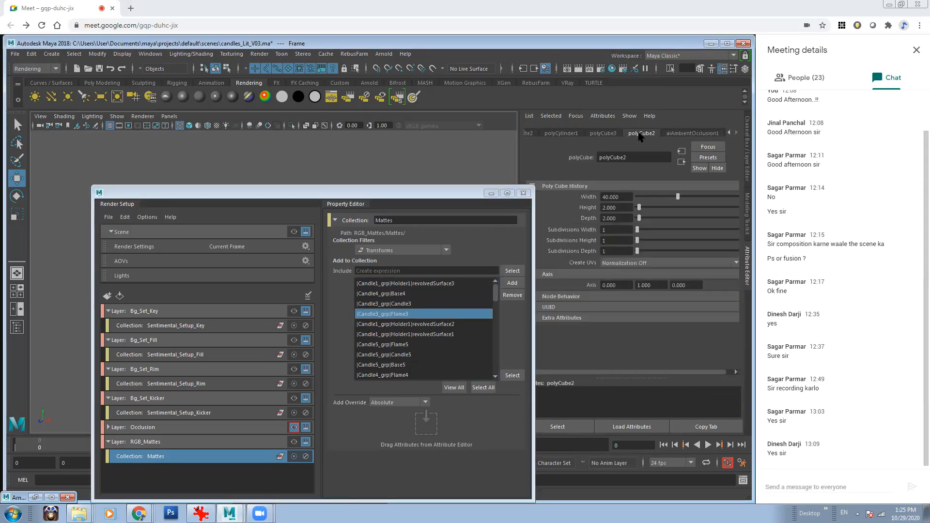
click(528, 133)
click(526, 132)
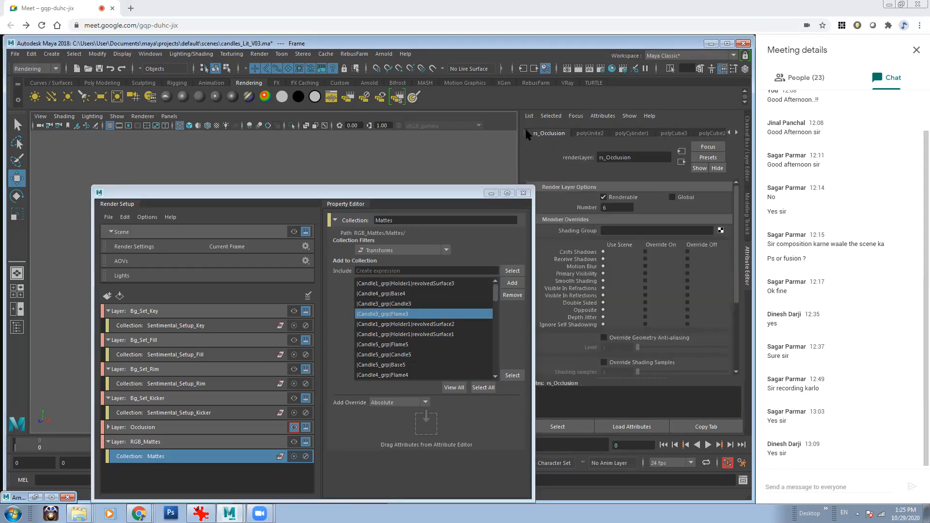
Make RGB_Mattes the visible layer and show the aiStandardSurface8 shader attributes of Candle5_grp's Flame5
click(400, 344)
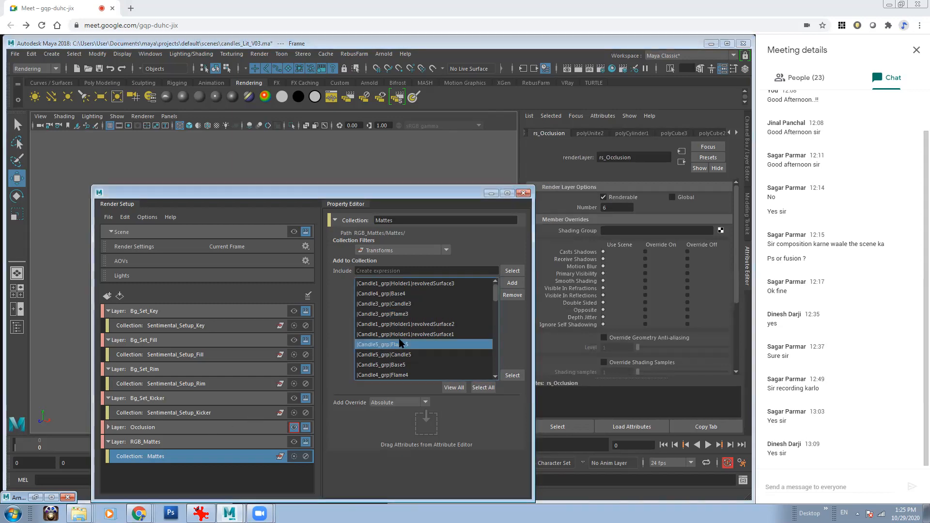
click(737, 133)
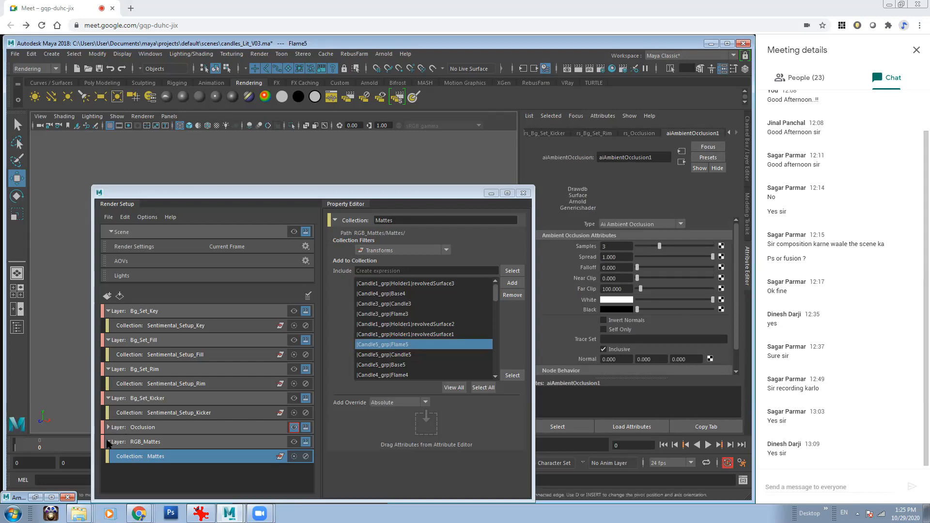
click(294, 442)
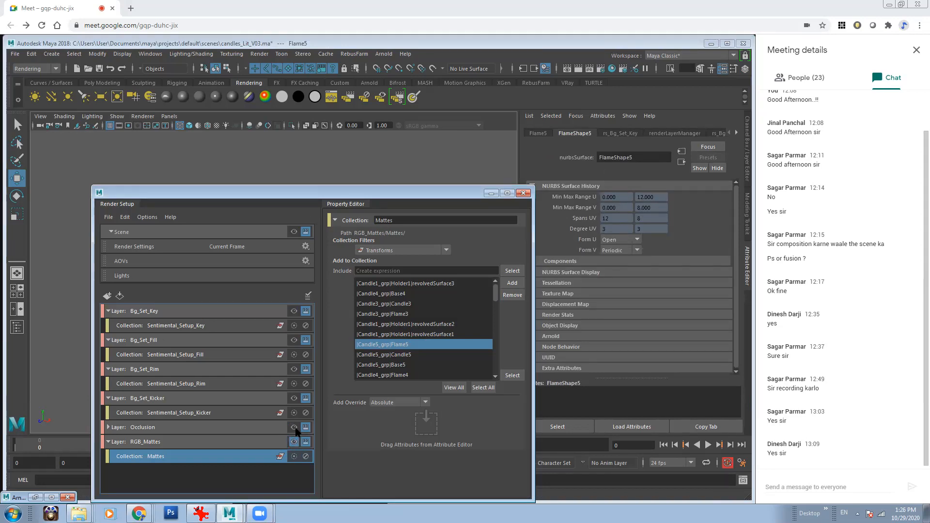
click(737, 133)
click(737, 133)
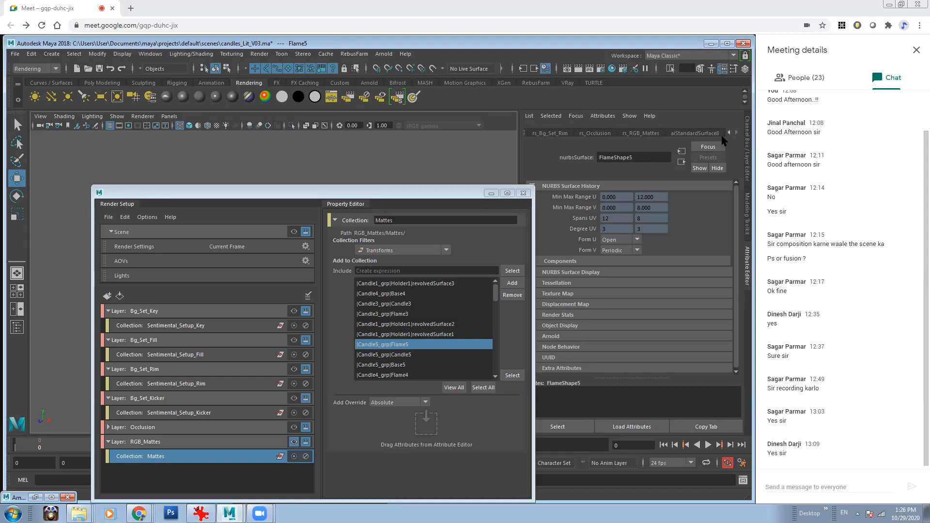
click(707, 136)
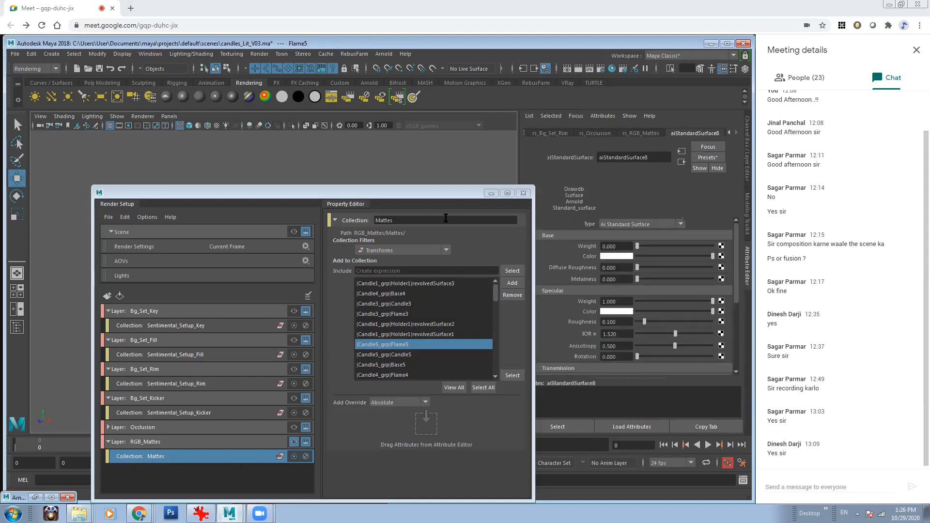
Move the Render Setup window clear of the attributes and expand the Matte settings of the aiStandardSurface8 shader
drag(428, 193, 373, 131)
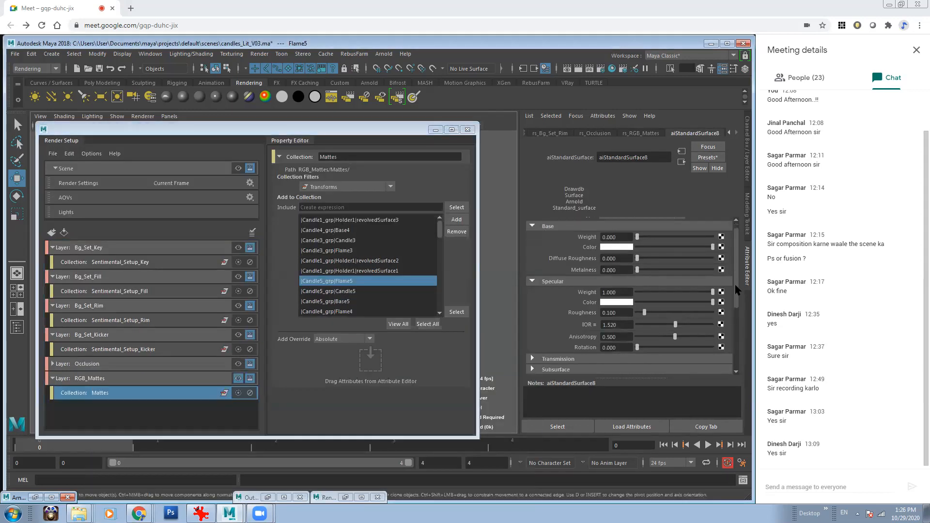
scroll(741, 325, down, 3)
drag(741, 321, 740, 322)
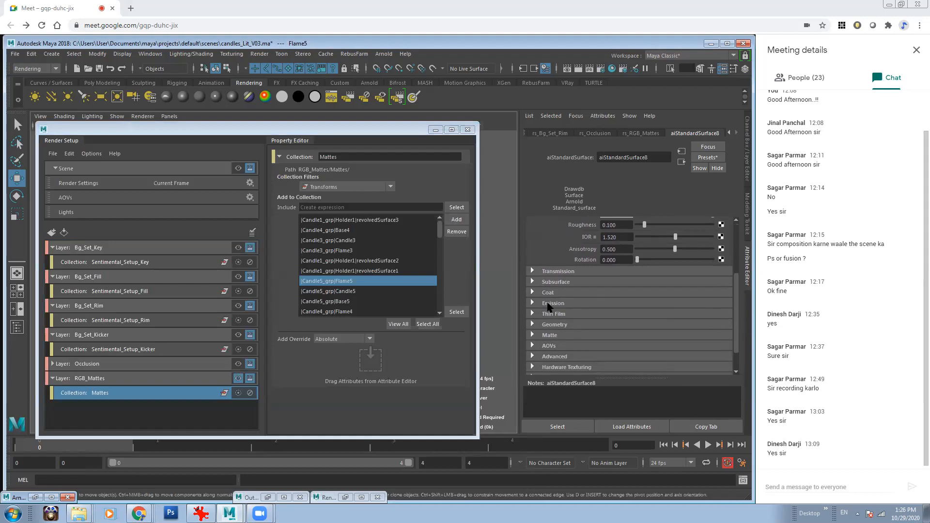
click(561, 336)
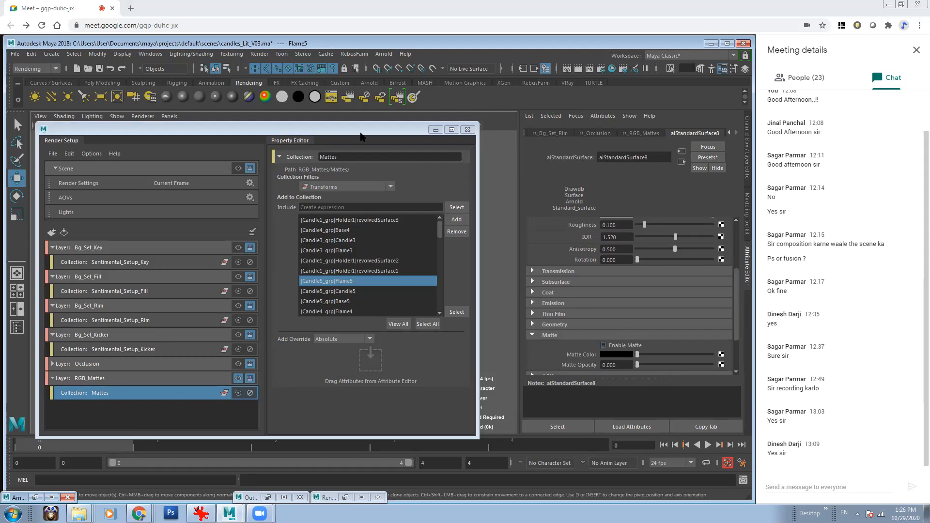
Select the flame in Candle2_grp, frame it and display the scene shaded to see the candle flames
drag(361, 135, 306, 299)
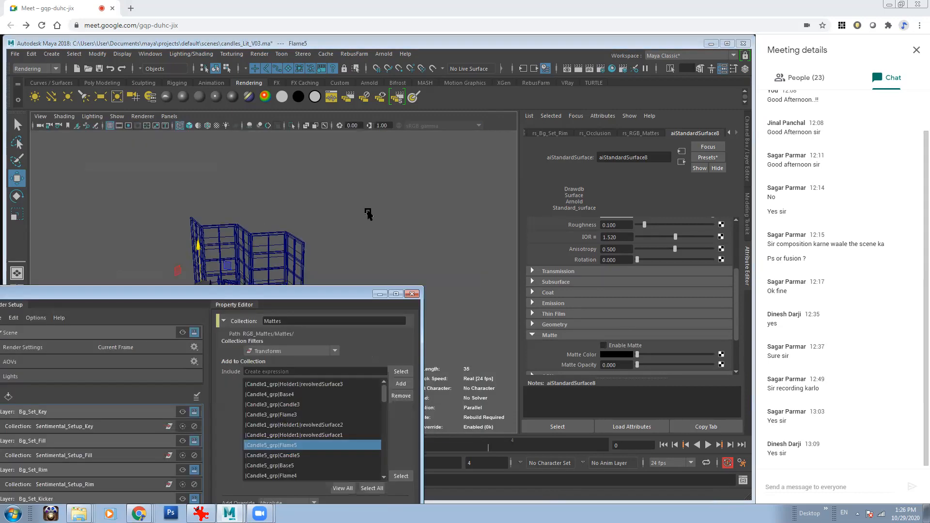
scroll(305, 236, up, 5)
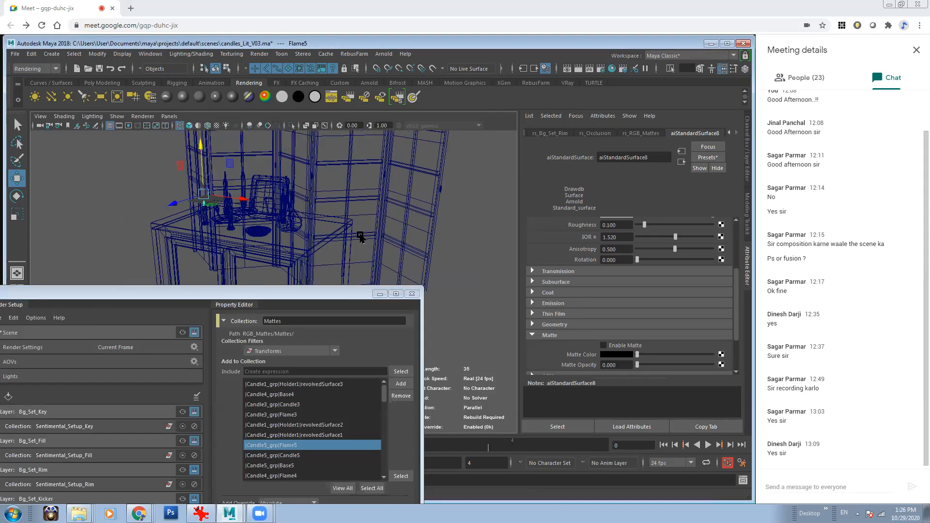
scroll(295, 152, up, 5)
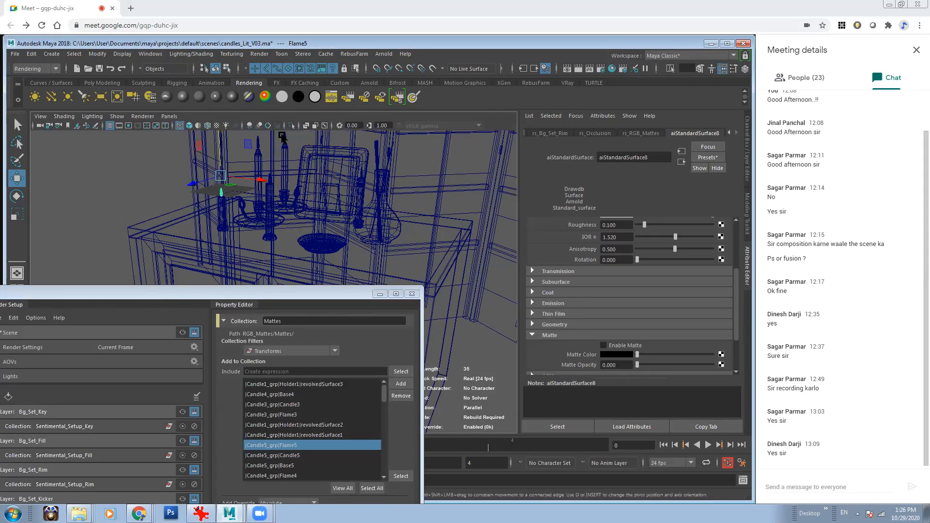
click(282, 138)
key(f)
alt+right_drag(408, 203, 290, 198)
key(5)
alt+middle_drag(322, 250, 328, 227)
alt+right_drag(328, 227, 286, 230)
alt+middle_drag(264, 269, 203, 199)
alt+right_drag(165, 195, 182, 183)
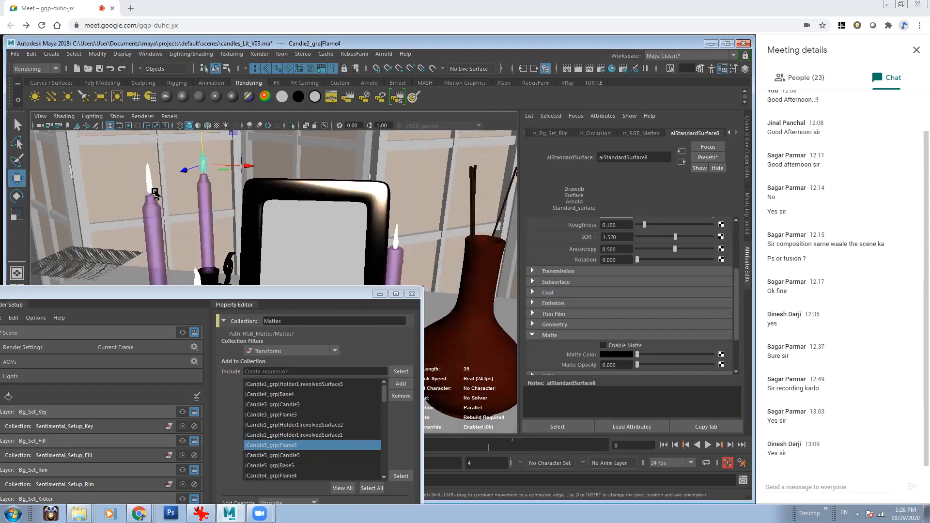
Restore the Arnold RenderView, enable matte on the aiStandardSurface8 shader and set its matte color to red
drag(269, 294, 390, 146)
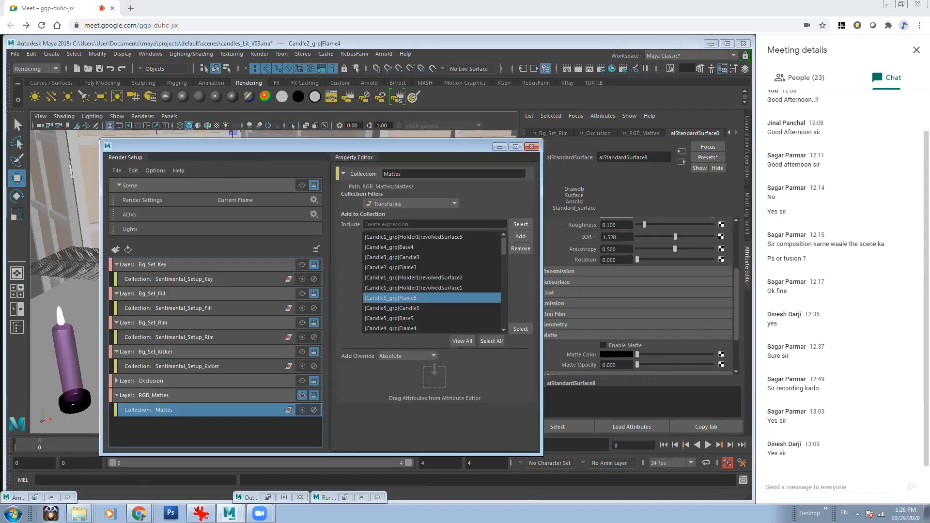
click(35, 498)
click(603, 345)
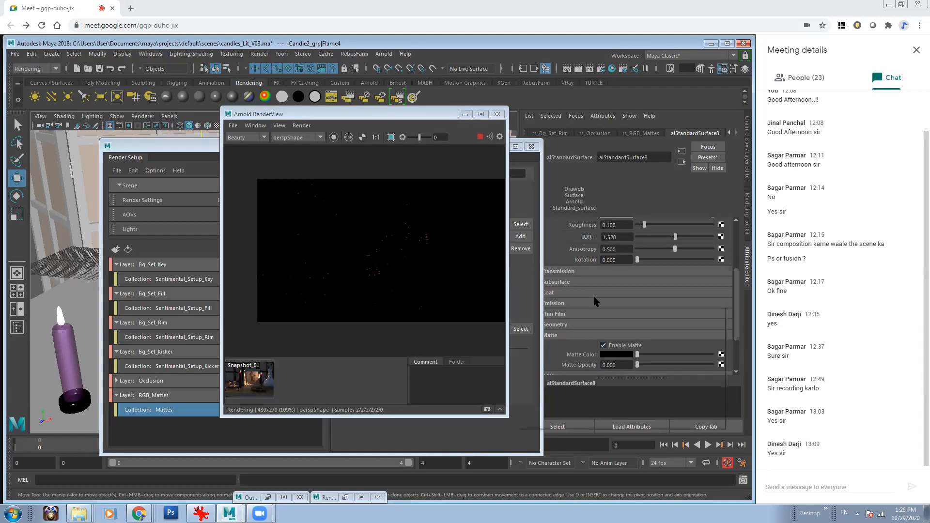
click(617, 354)
click(585, 322)
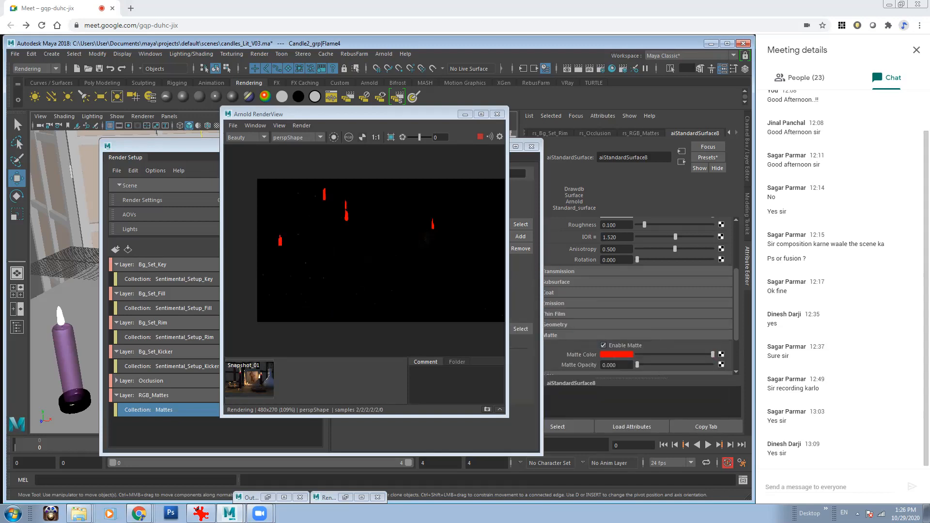
Turn off Enable Matte on the flame shader and create an absolute override for that attribute in the visible layer
click(604, 346)
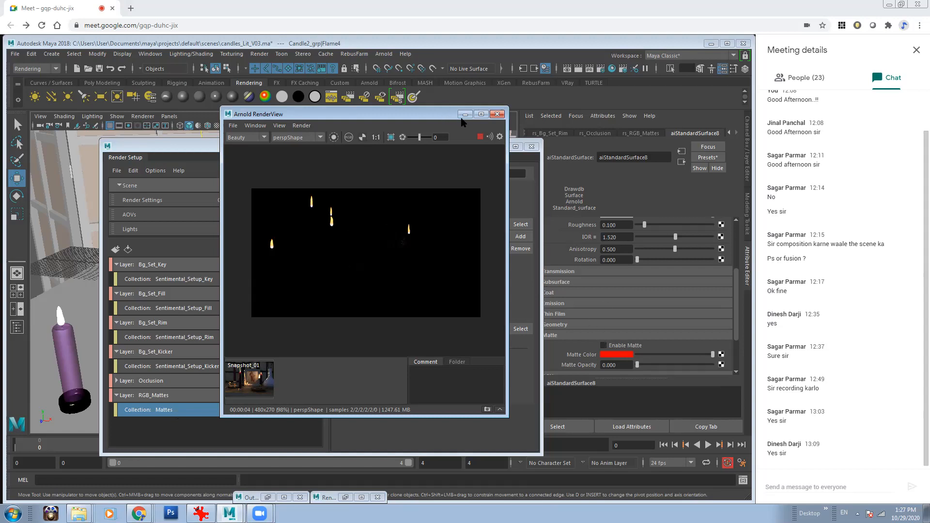
drag(421, 121, 439, 62)
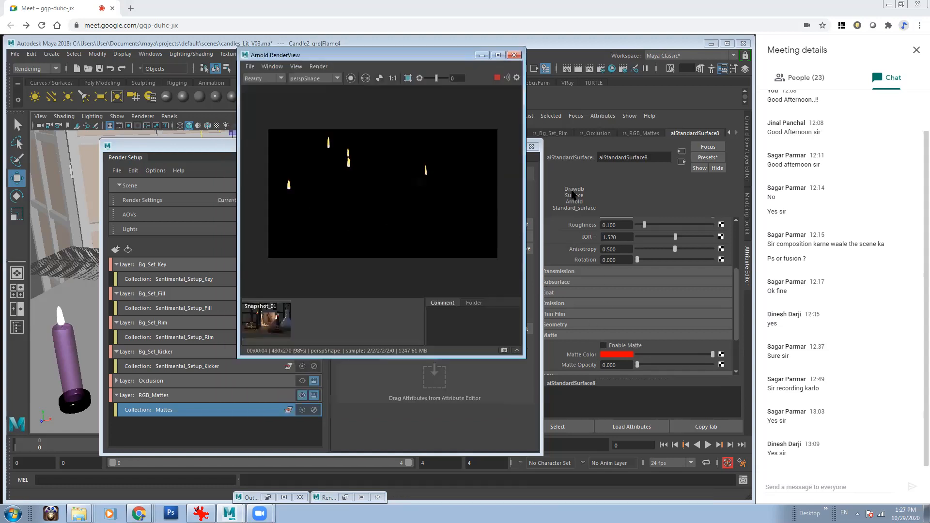
right_click(623, 349)
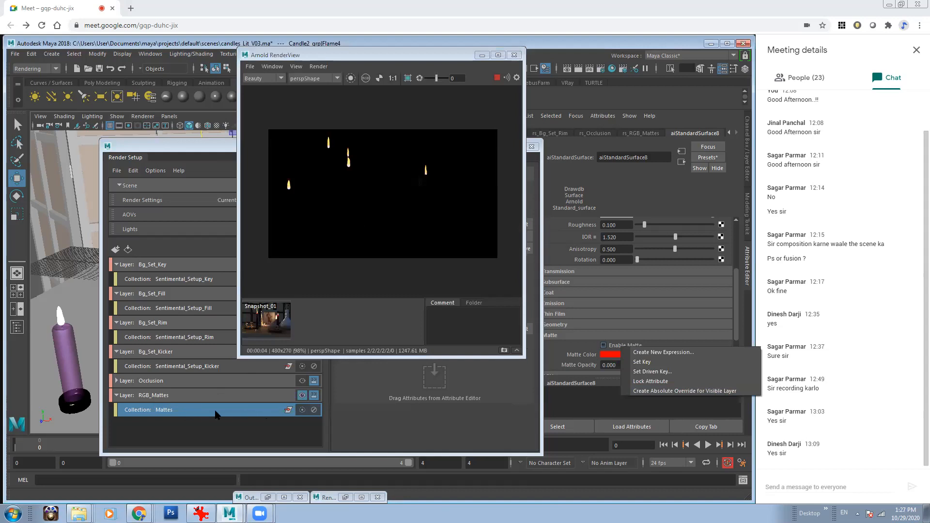
click(667, 391)
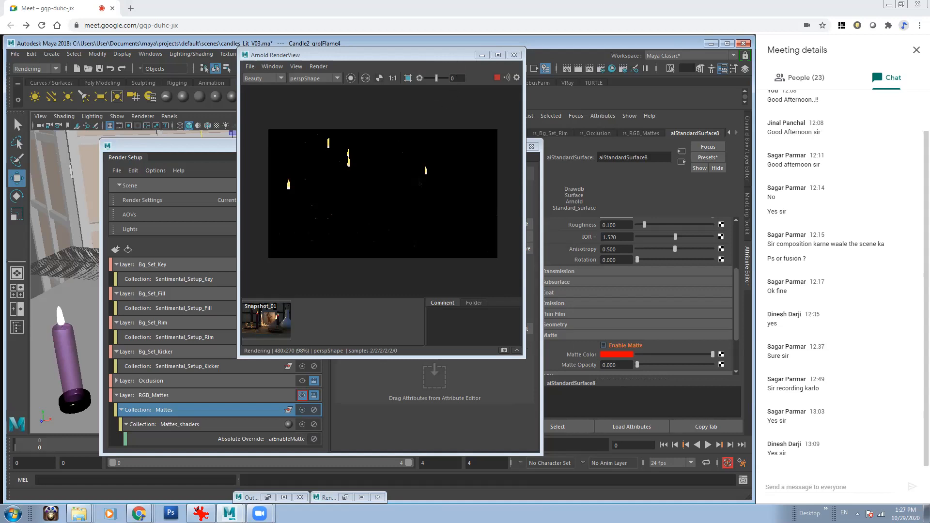
drag(456, 56, 351, 115)
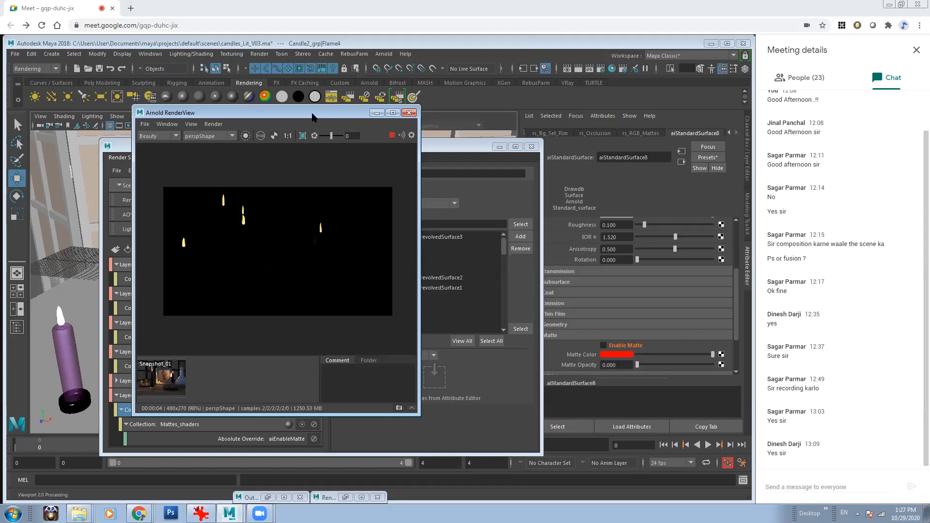
Select the aiEnableMatte absolute override in the Mattes_shaders collection and turn on its Ai Enable Matte value
drag(313, 117, 625, 92)
click(261, 438)
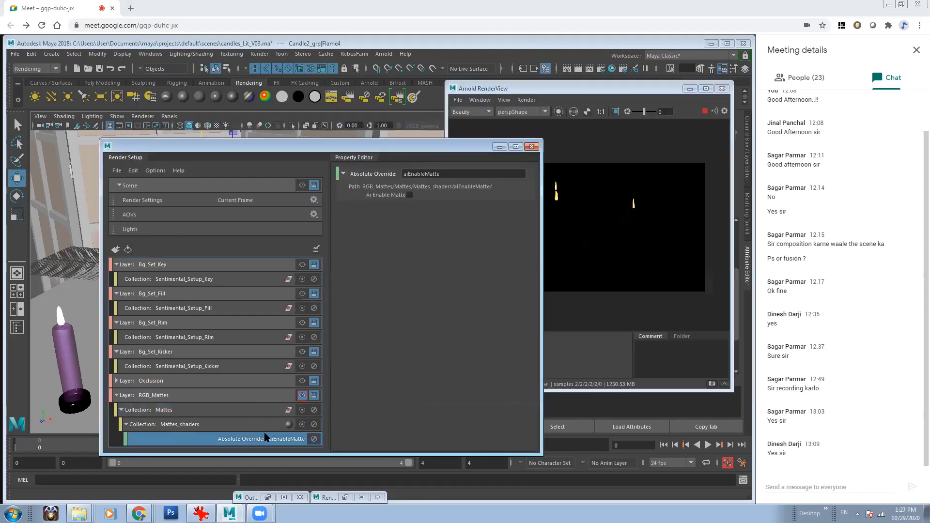
drag(436, 151, 293, 143)
click(267, 188)
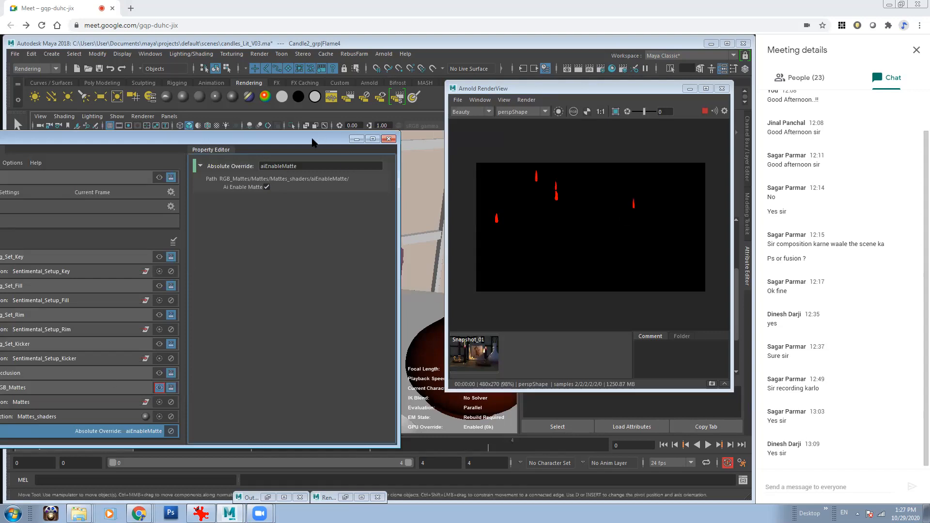
Select the purple candle and set the matte color of Candle_Shader to green
drag(320, 140, 264, 146)
click(396, 265)
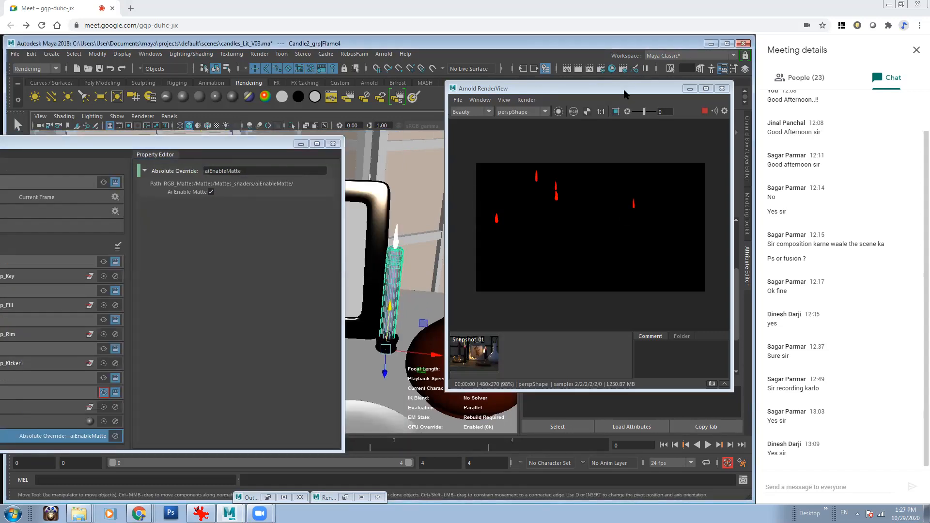
drag(617, 94, 424, 104)
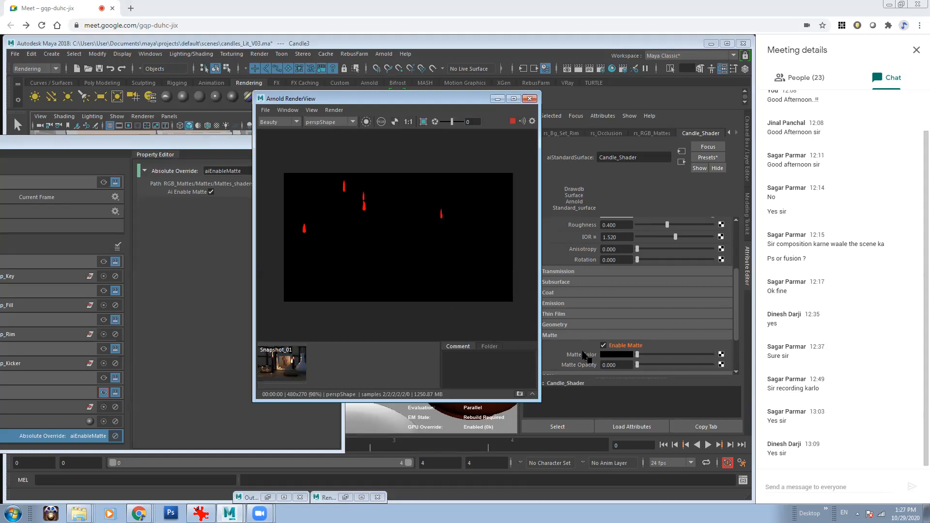
click(605, 356)
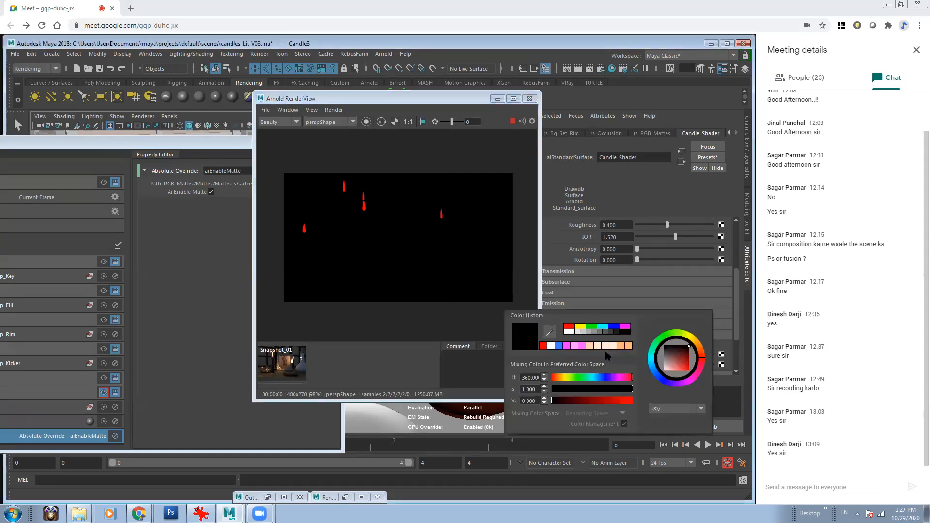
click(591, 327)
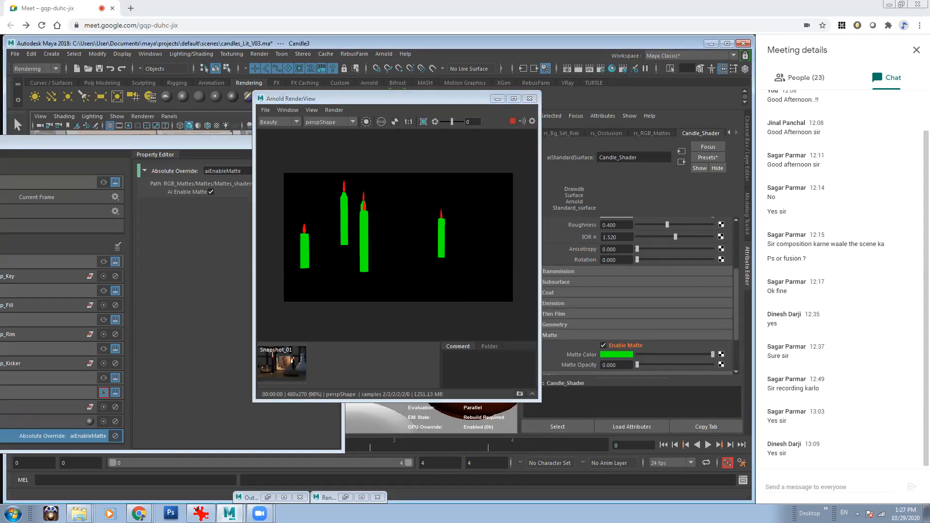
Select the table top and set the matte color of its aiStandardSurface7 shader to blue
drag(437, 96, 617, 113)
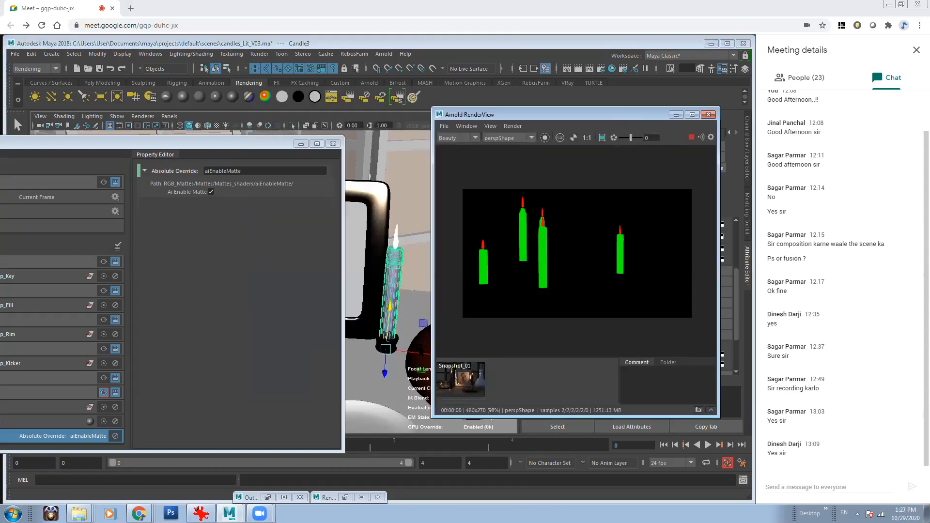
click(355, 364)
click(595, 115)
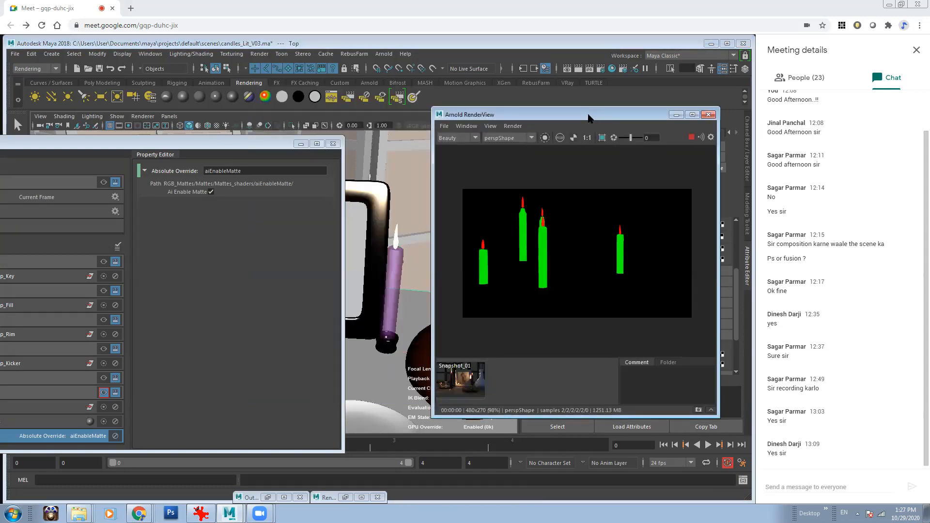
drag(588, 118, 350, 142)
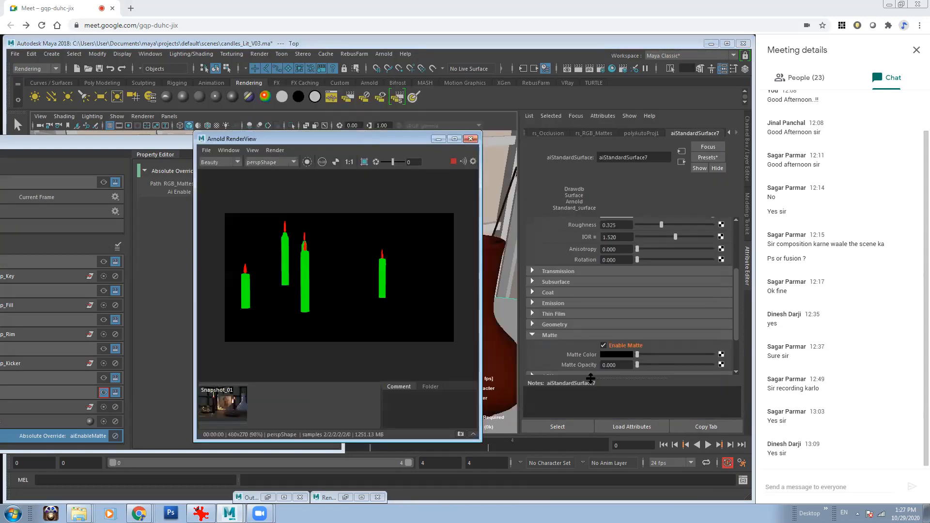
click(623, 357)
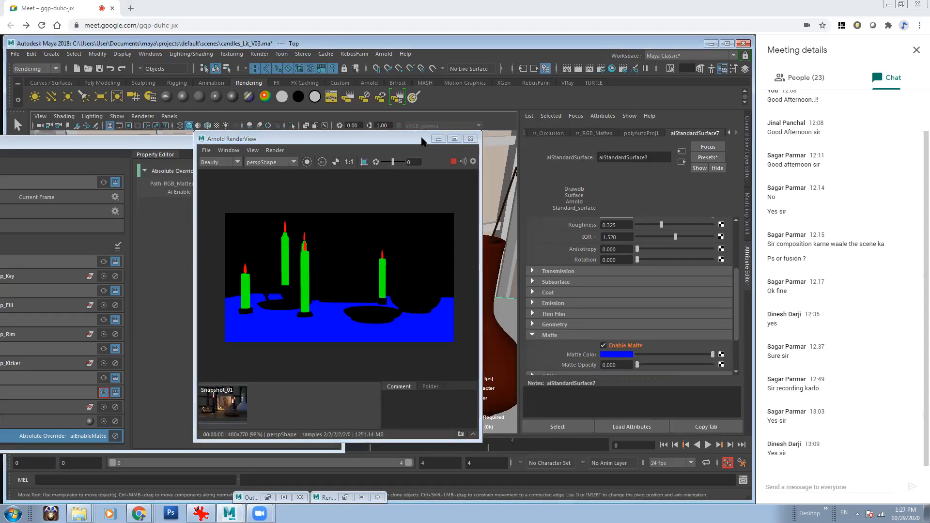
Select the curtains behind the window frame and set the matte color of aiStandardSurface10 to yellow
drag(412, 141, 287, 171)
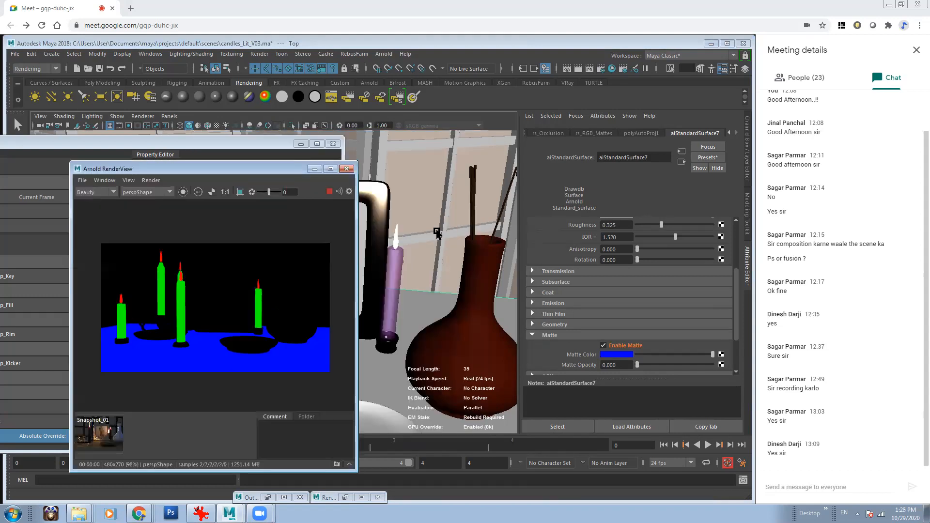
click(399, 180)
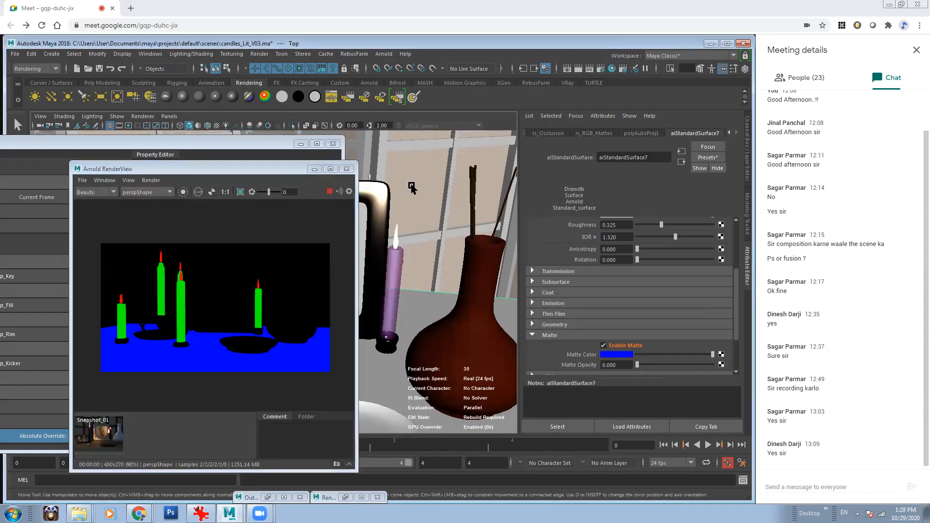
click(615, 356)
click(590, 329)
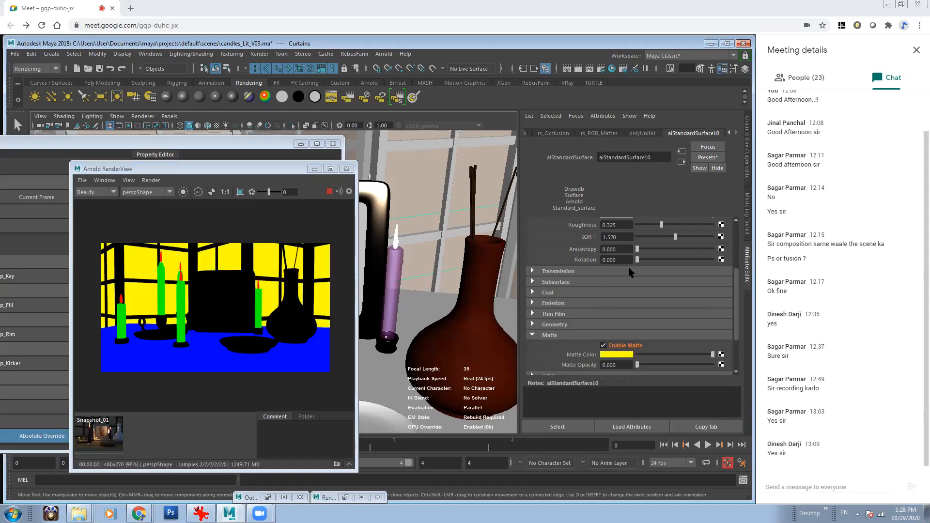
Select the window frame and set the matte color of its aiStandardSurface11 shader to cyan
click(395, 146)
click(617, 359)
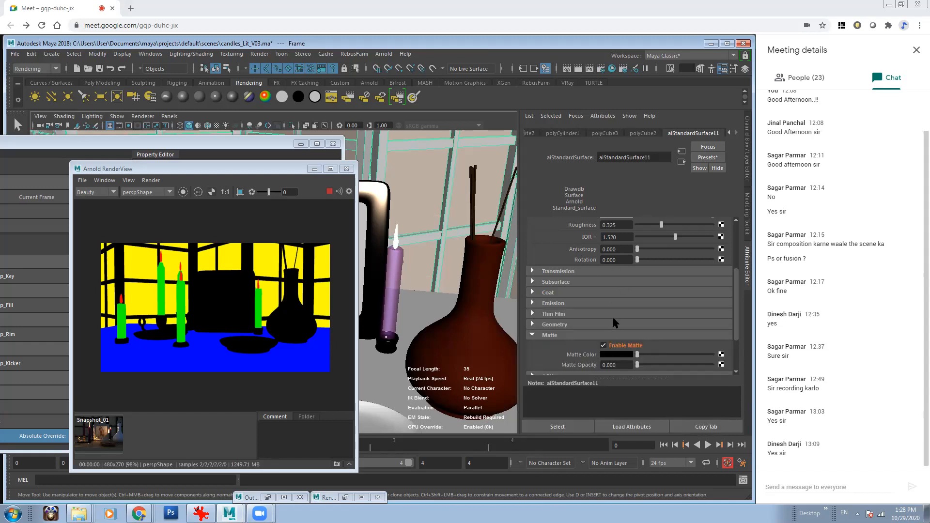
click(622, 357)
click(618, 329)
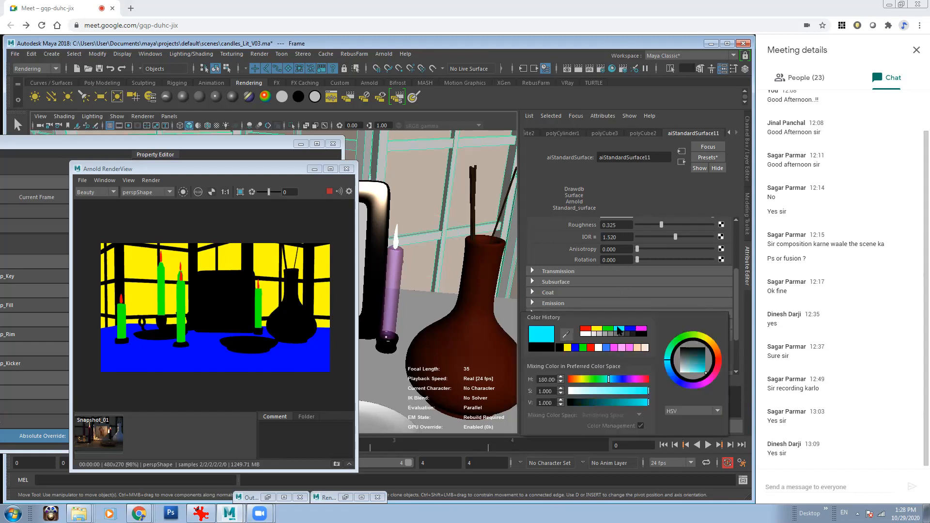
Select the vase and set the matte color of Vase_Shader to magenta
click(464, 328)
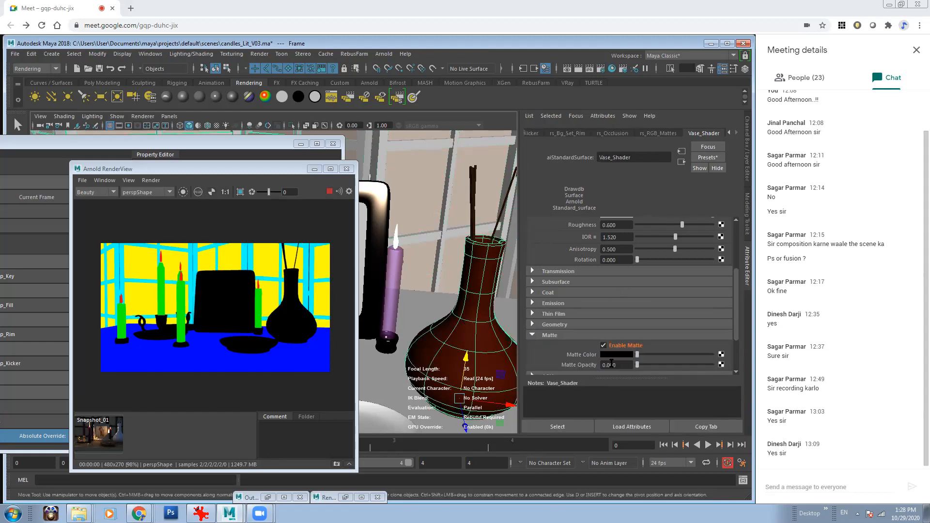
click(613, 358)
click(631, 328)
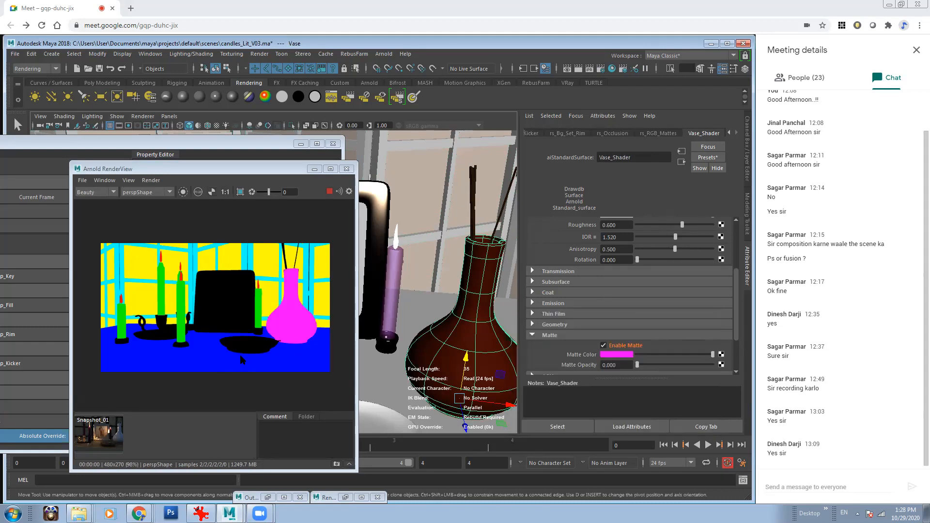
Select the plate, switch the selection to the photo frame, and inspect the candle mattes up close in the render
click(385, 421)
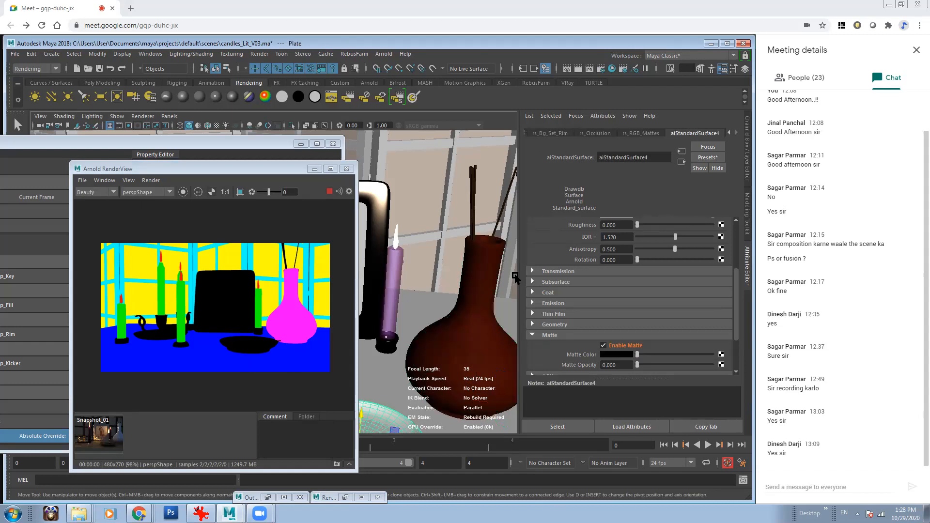
click(381, 208)
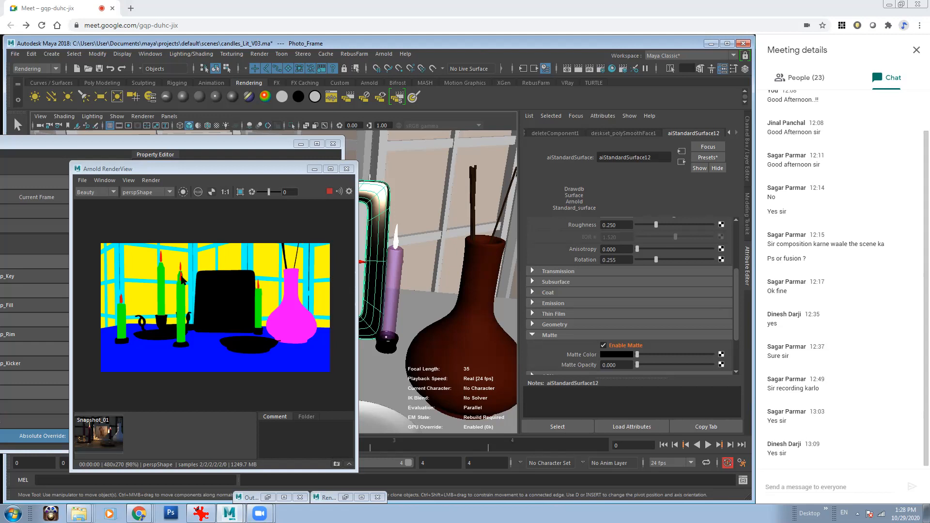
scroll(185, 280, up, 3)
scroll(146, 244, up, 5)
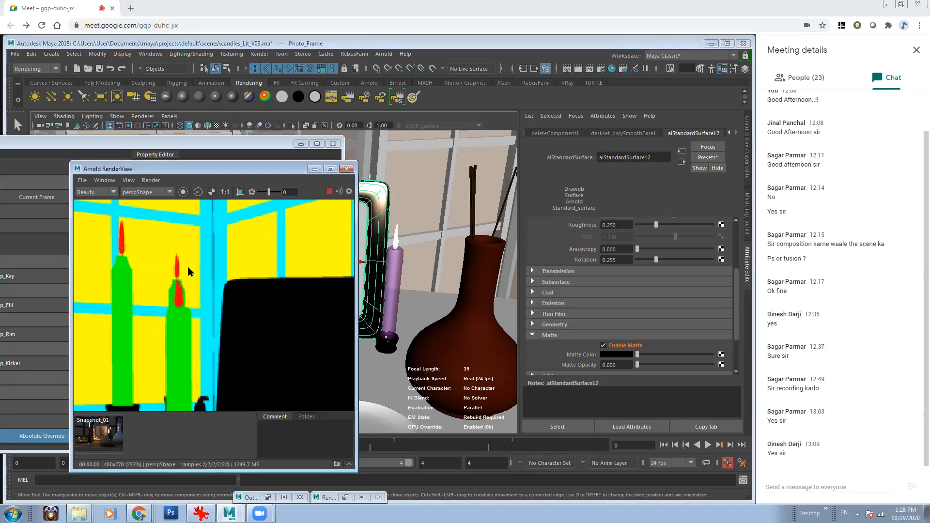
scroll(187, 266, down, 4)
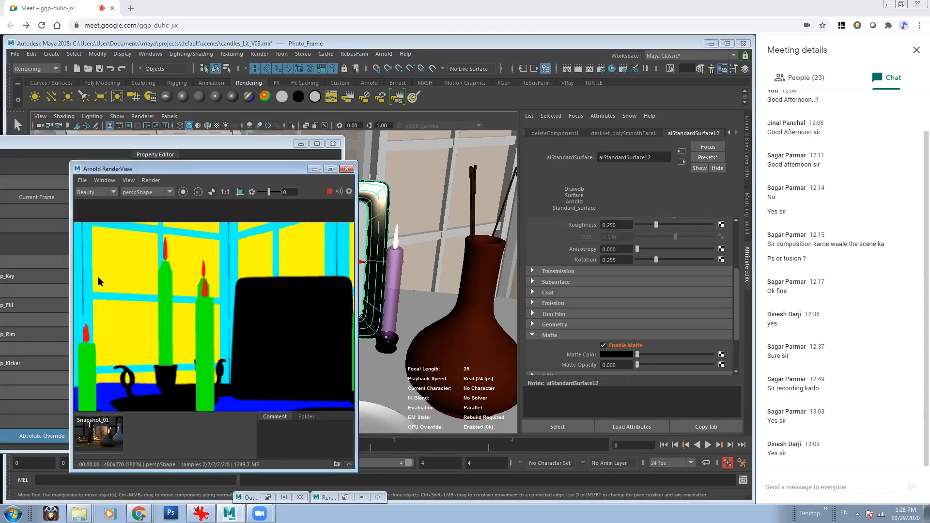
Cycle the matte render through its individual channel views, including green and luminance, and return to full RGB
click(198, 192)
click(198, 192)
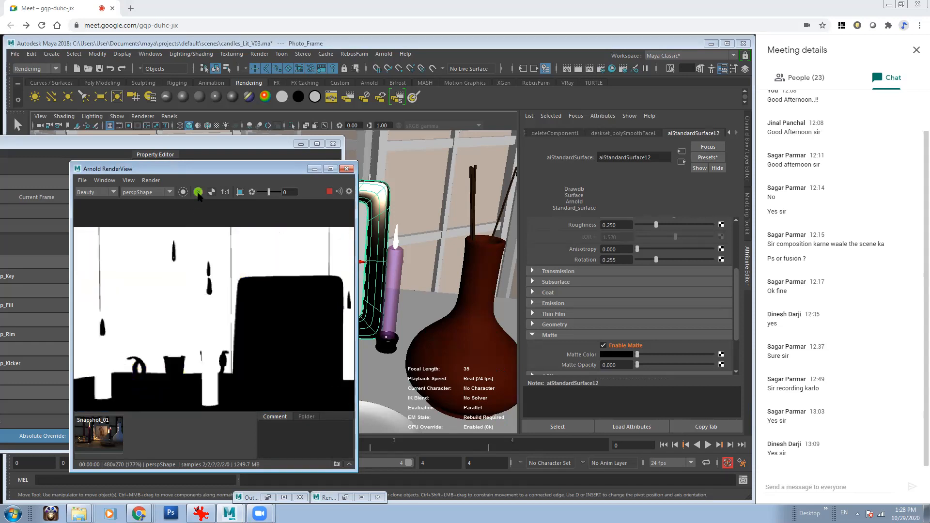
click(198, 192)
click(198, 193)
click(198, 193)
click(198, 193)
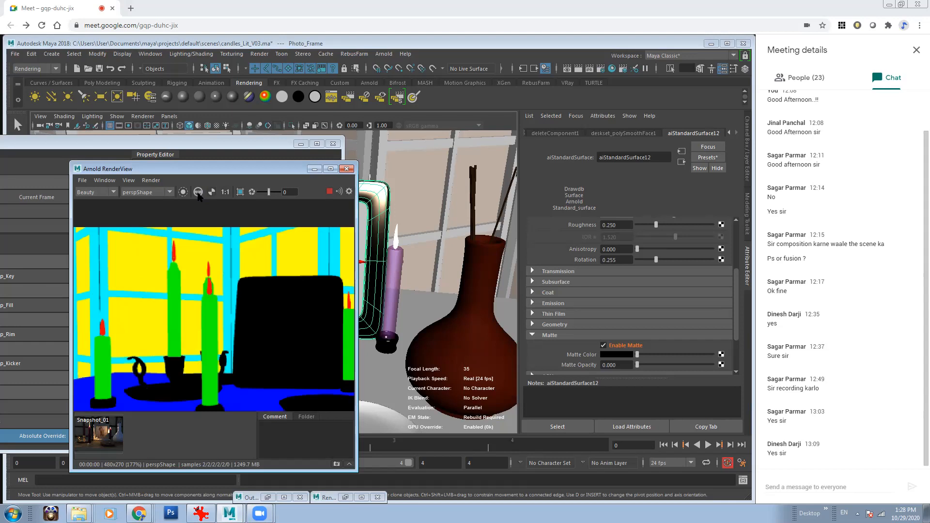
click(198, 193)
scroll(273, 309, down, 6)
scroll(239, 295, up, 2)
scroll(273, 265, up, 2)
click(198, 192)
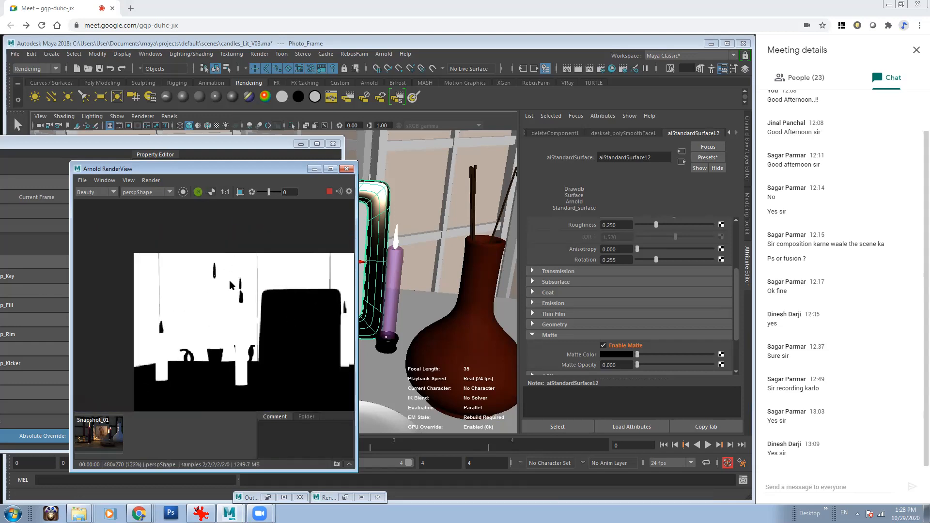
click(199, 192)
click(199, 192)
click(199, 192)
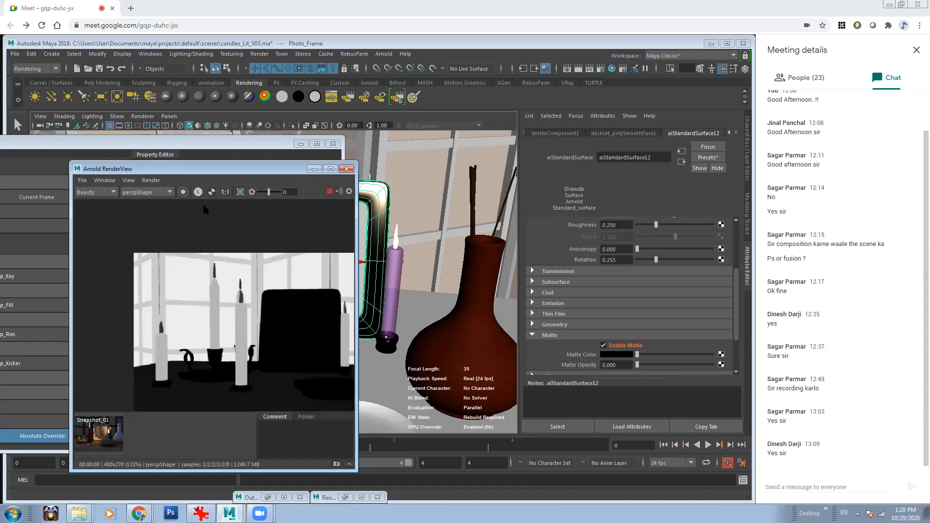
click(199, 193)
Examine the colored mattes of the candles, photo frame and vase in the full RGB render
scroll(228, 320, down, 2)
scroll(228, 320, up, 1)
scroll(228, 319, up, 5)
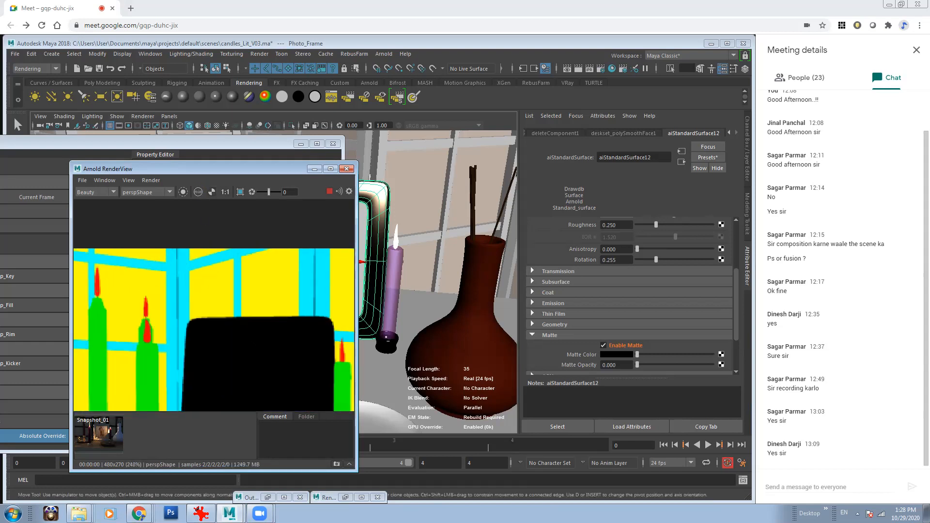
scroll(187, 305, up, 1)
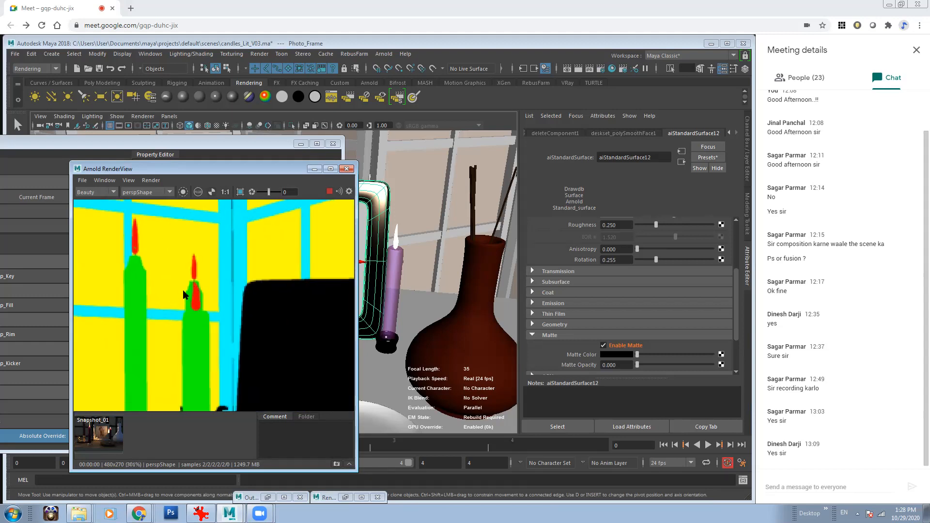
scroll(187, 304, down, 7)
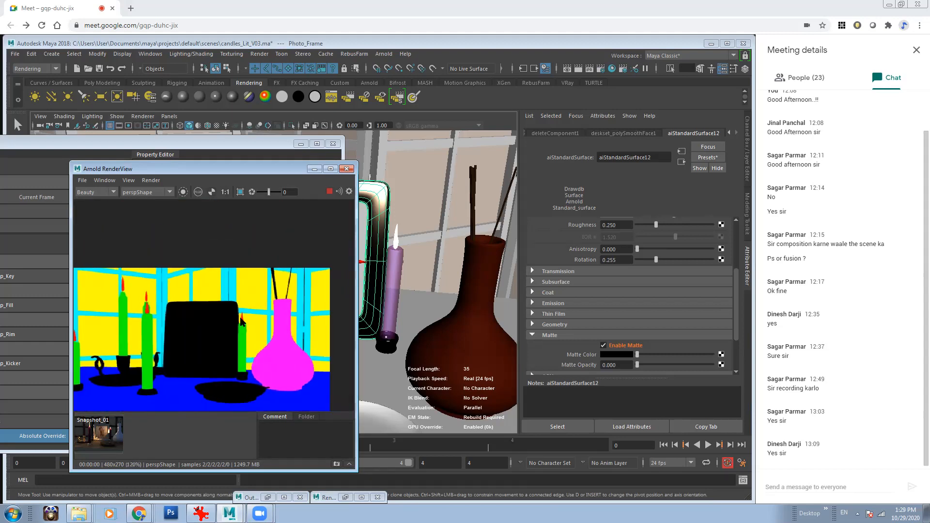
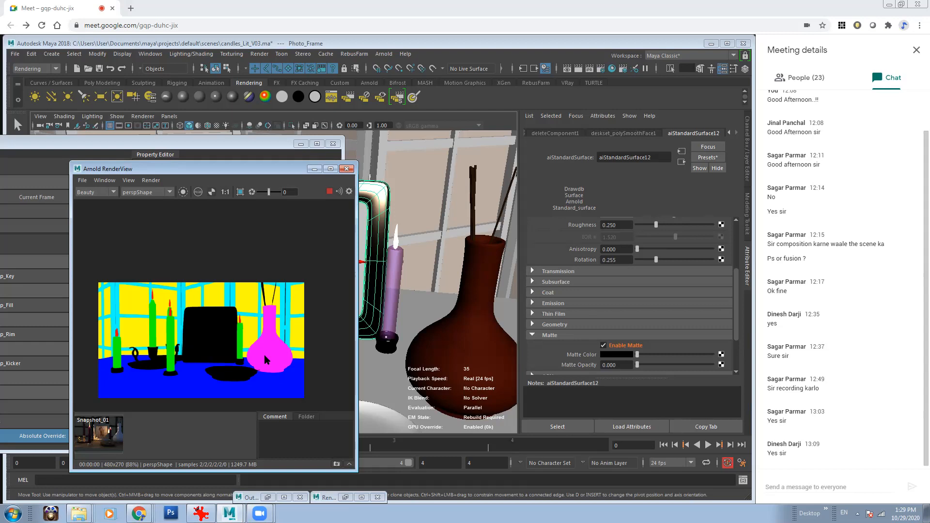
scroll(264, 324, up, 2)
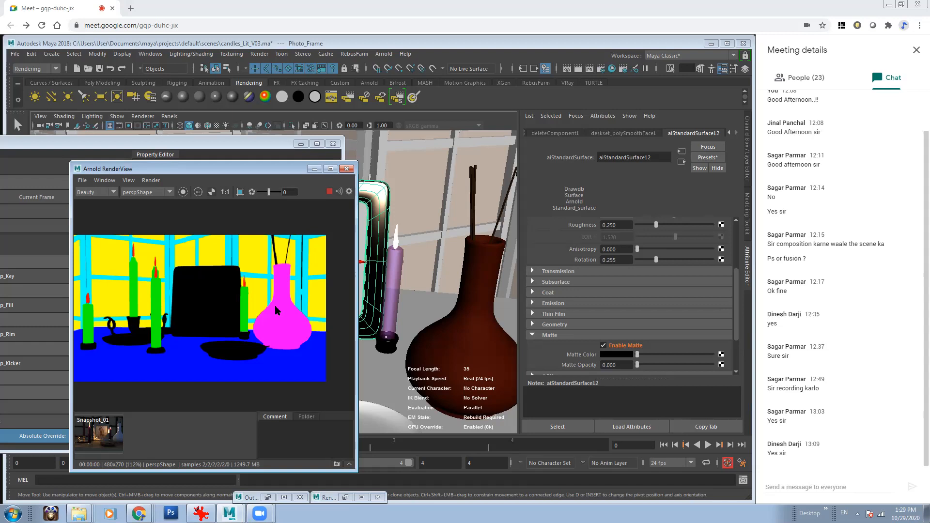
scroll(255, 308, down, 1)
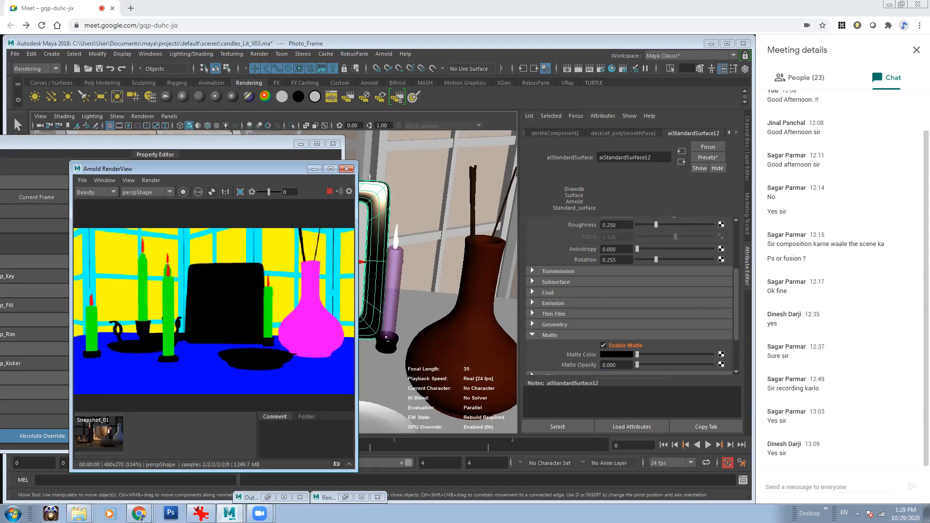
scroll(264, 308, down, 1)
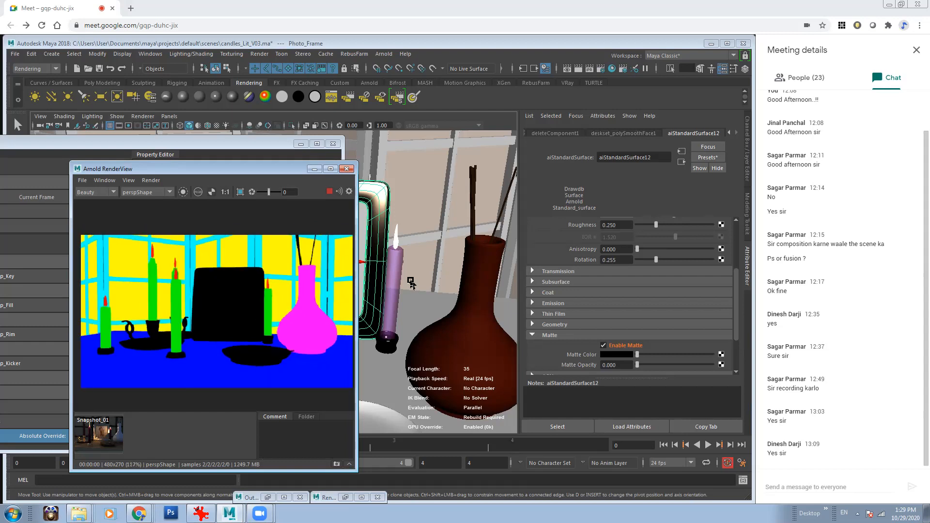
Set the matte color of the photo frame's aiStandardSurface12 shader to white
click(381, 220)
click(622, 356)
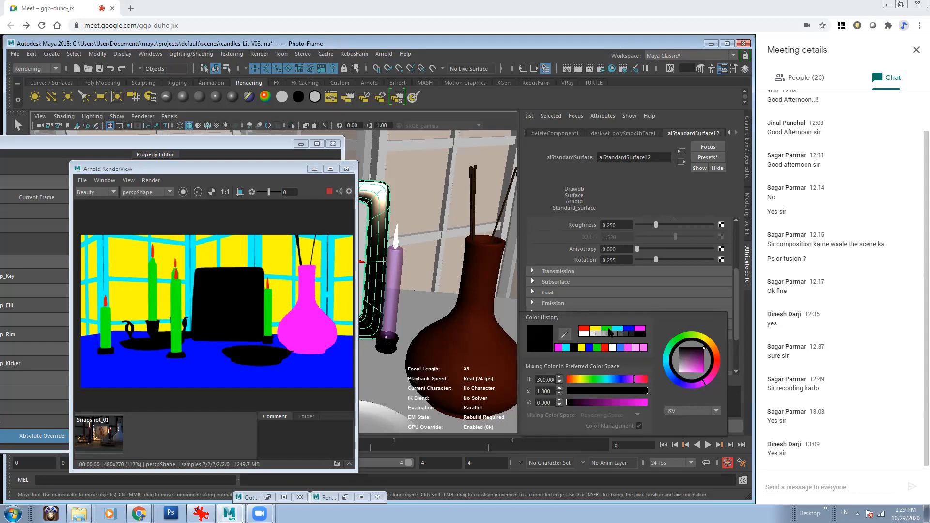
click(609, 329)
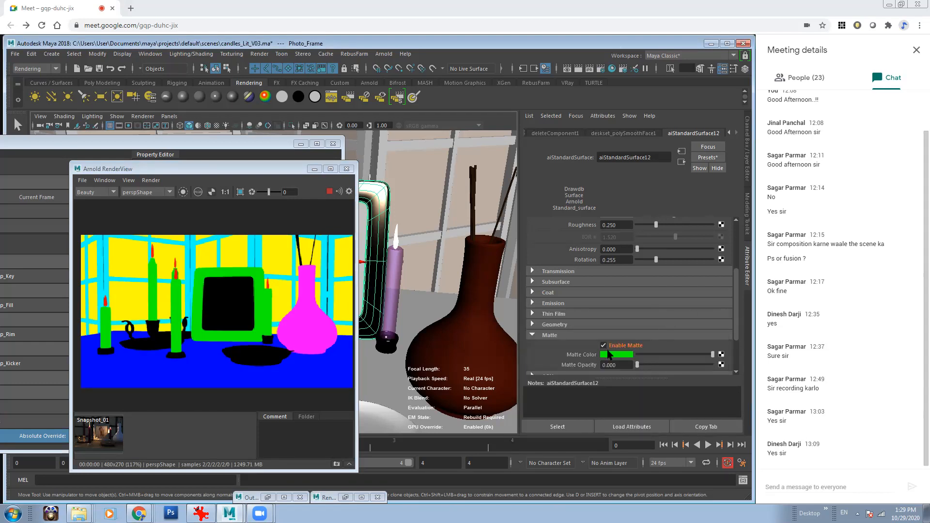
click(613, 358)
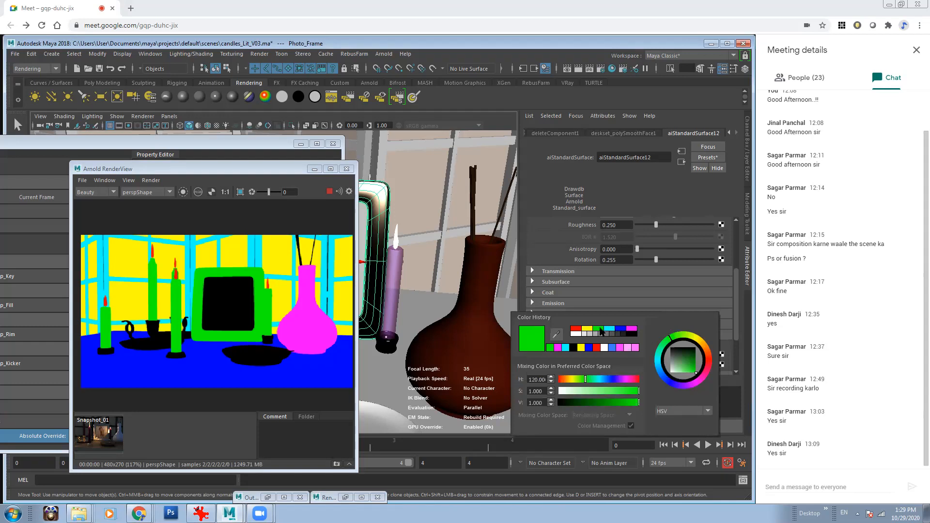
click(578, 334)
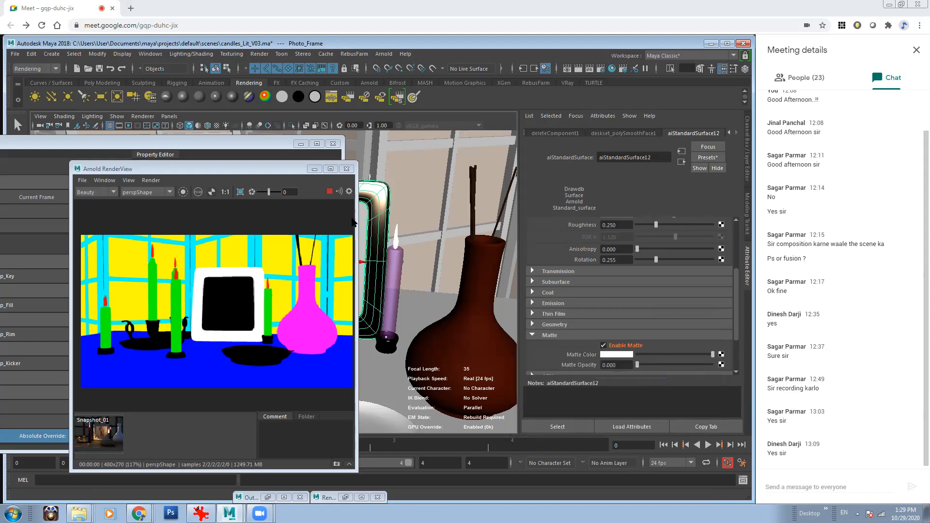
Select the photo frame's glass to show its shader, and minimize the Render Setup window beside the matte render
drag(288, 175, 218, 180)
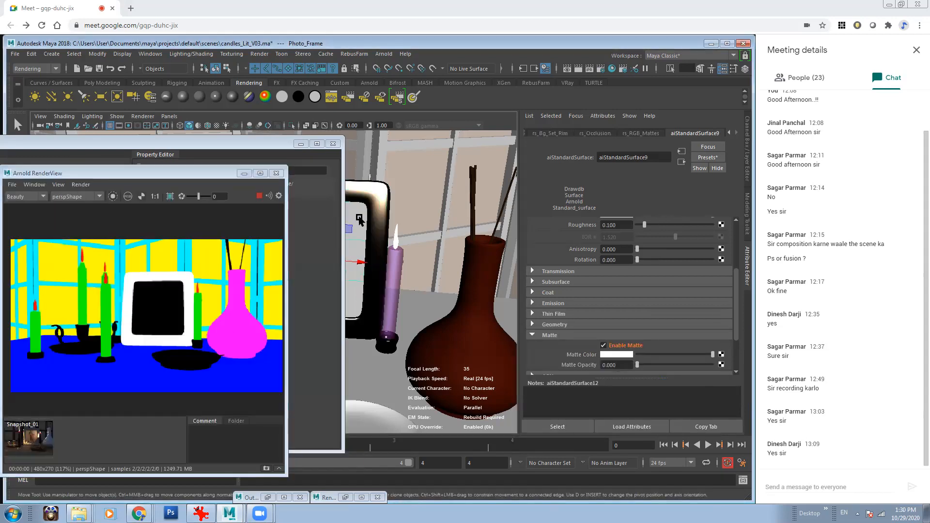
click(121, 252)
click(141, 279)
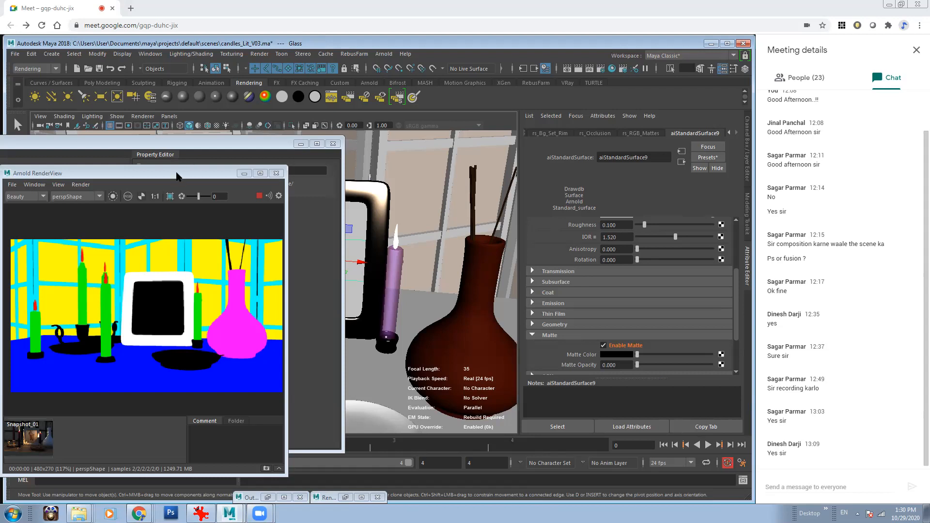
drag(178, 174, 317, 169)
click(301, 144)
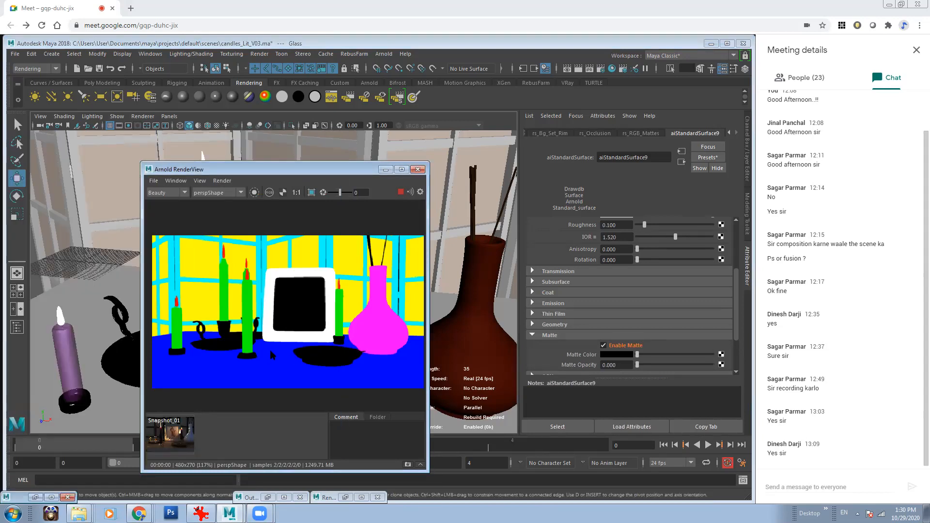
Examine the flame, candle and white photo frame mattes up close in the Arnold render
scroll(269, 348, up, 3)
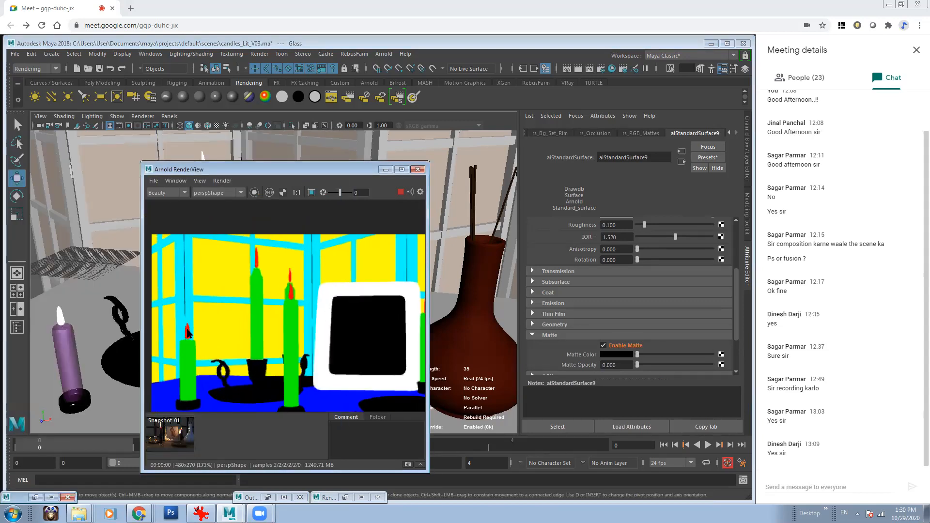
middle_drag(187, 333, 220, 352)
middle_drag(270, 303, 240, 302)
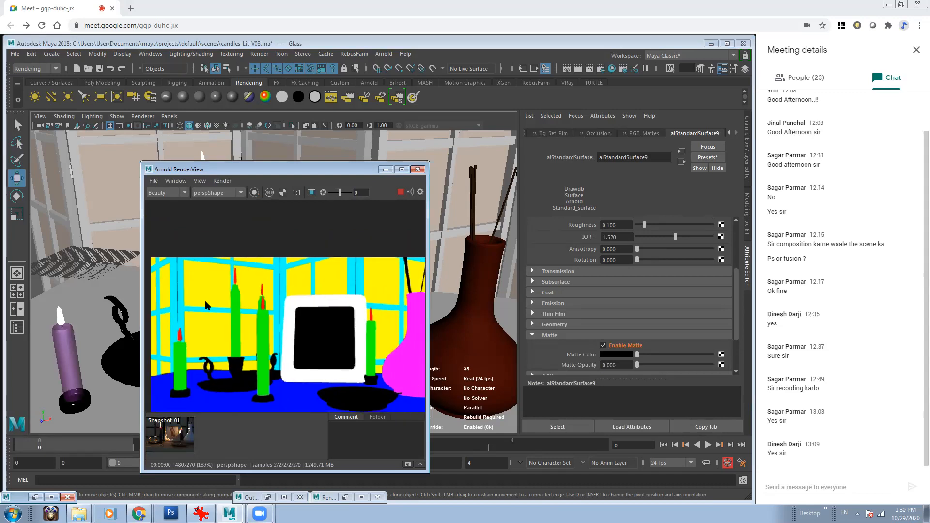
scroll(297, 323, down, 2)
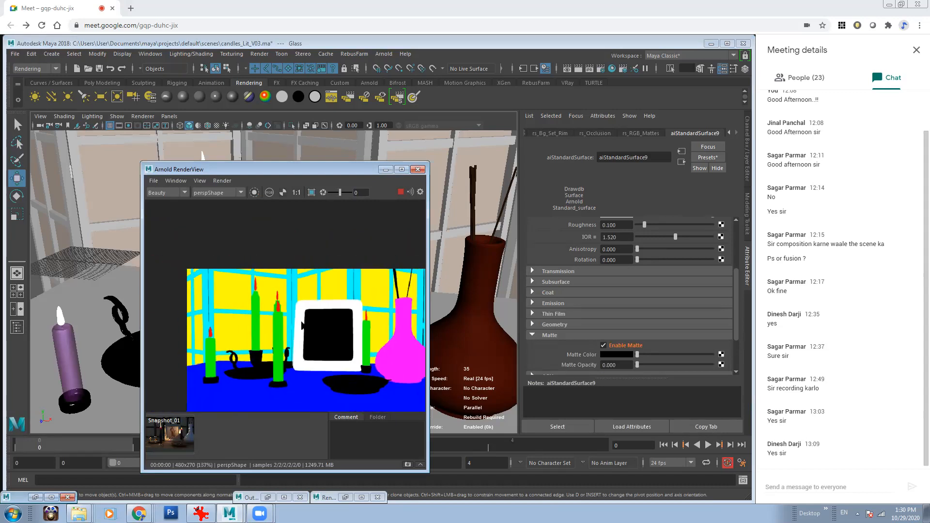
middle_drag(297, 324, 264, 303)
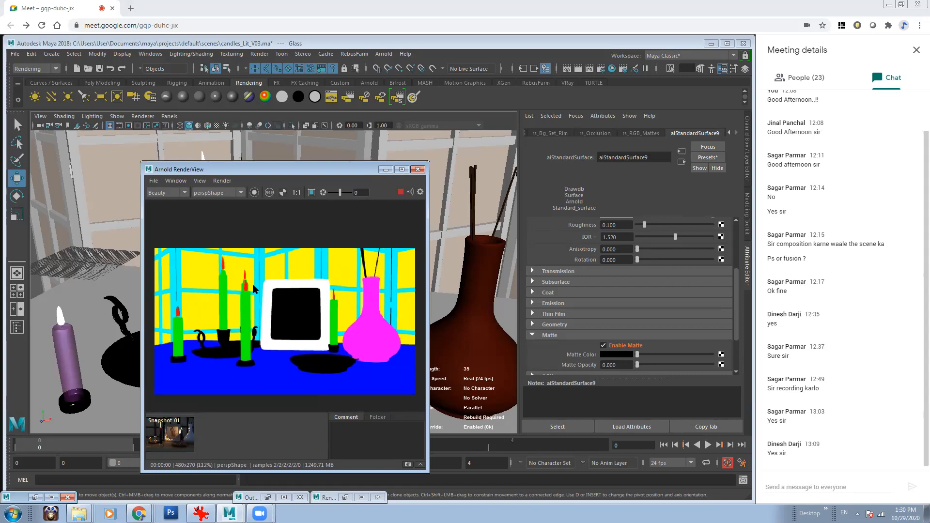
scroll(240, 335, up, 2)
scroll(283, 298, up, 3)
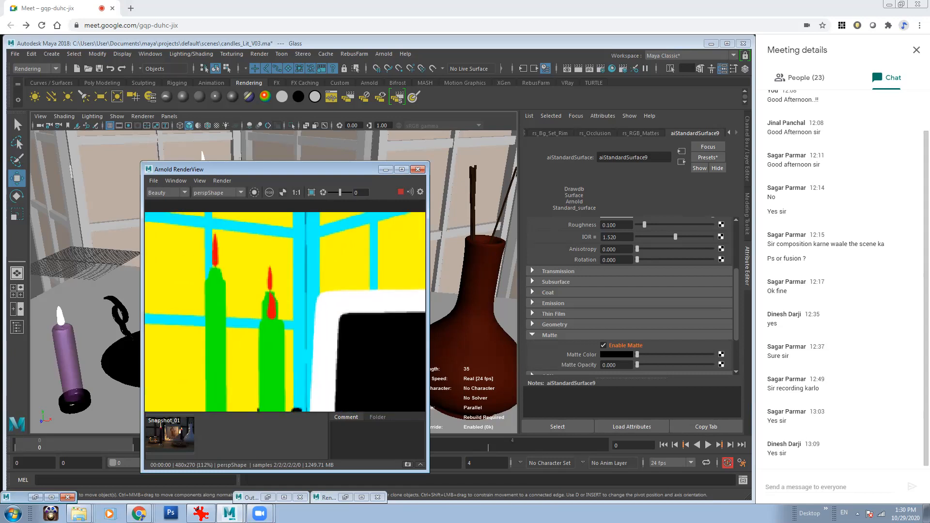
scroll(356, 341, down, 2)
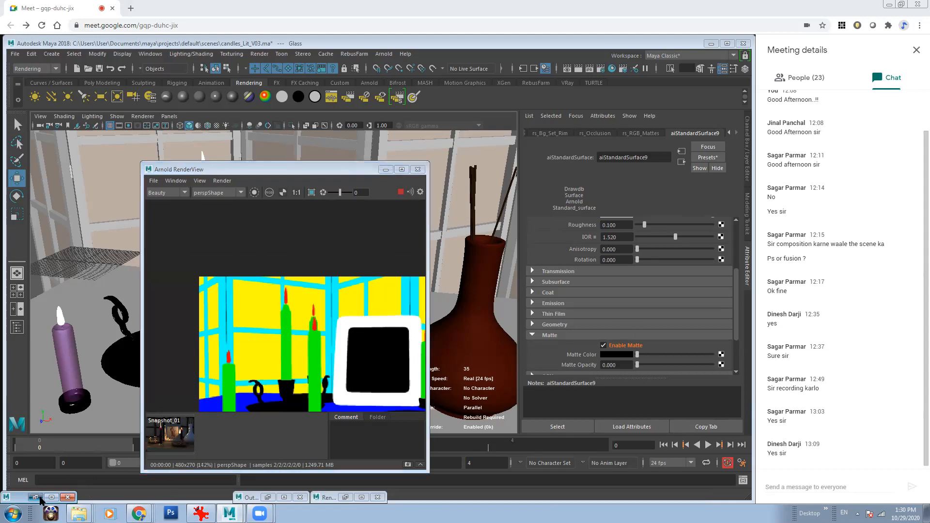
Restore the Render Setup window, collapse all the render layers and make Bg_Set_Key the visible layer
click(38, 498)
drag(223, 150, 417, 143)
click(197, 334)
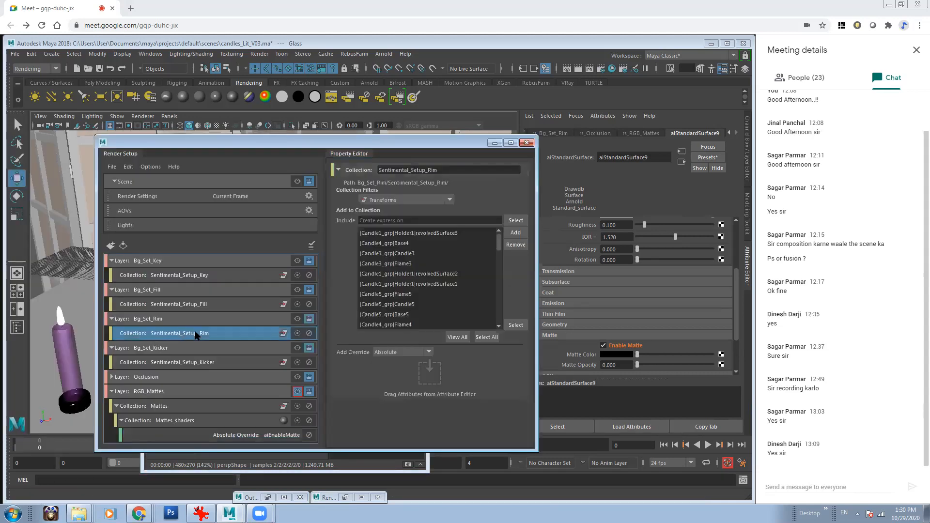
click(111, 260)
click(112, 275)
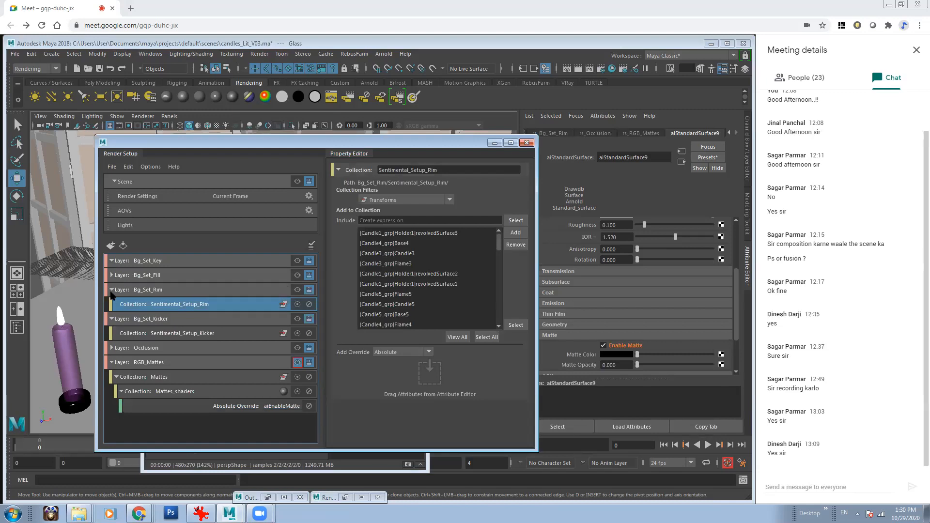
click(112, 289)
click(112, 304)
click(112, 318)
click(112, 318)
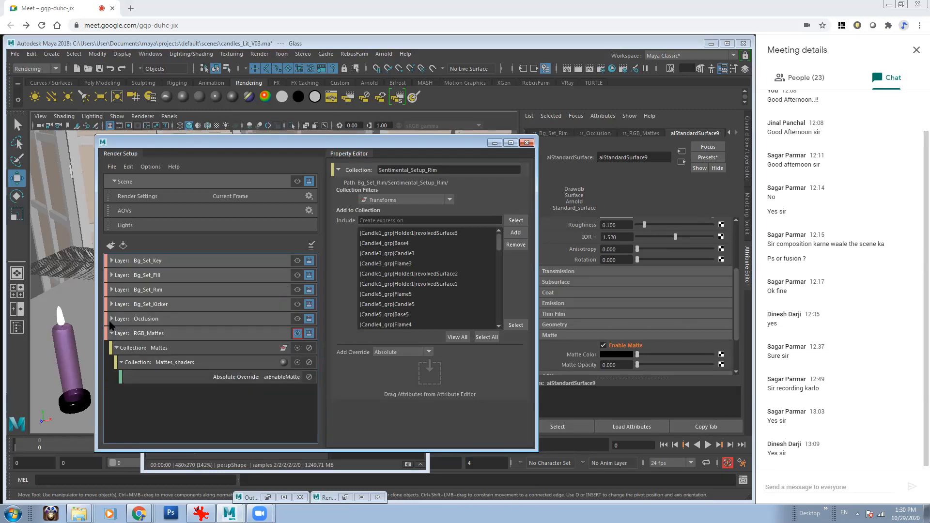
click(112, 333)
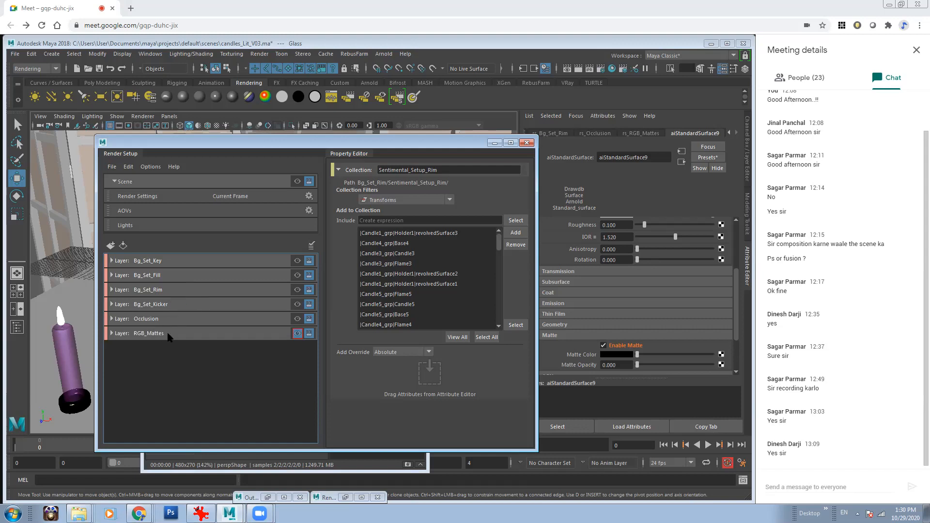
click(207, 360)
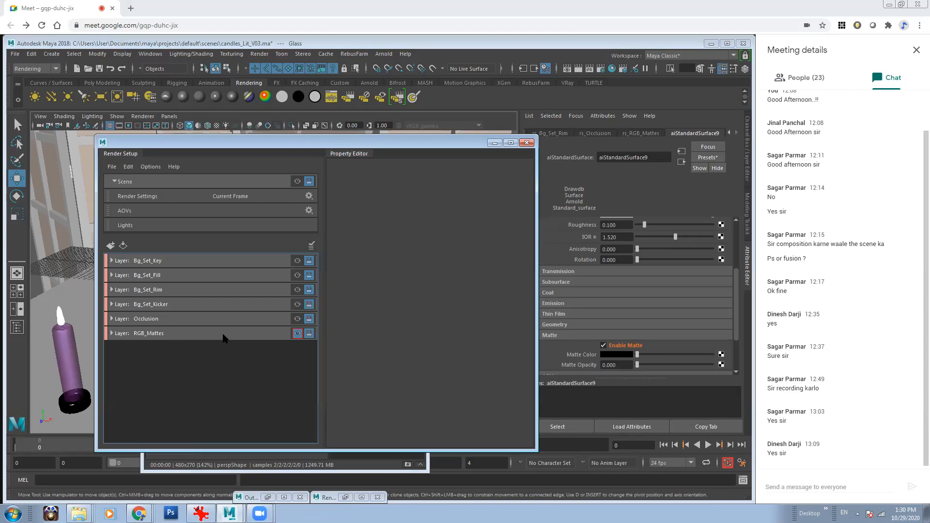
click(297, 261)
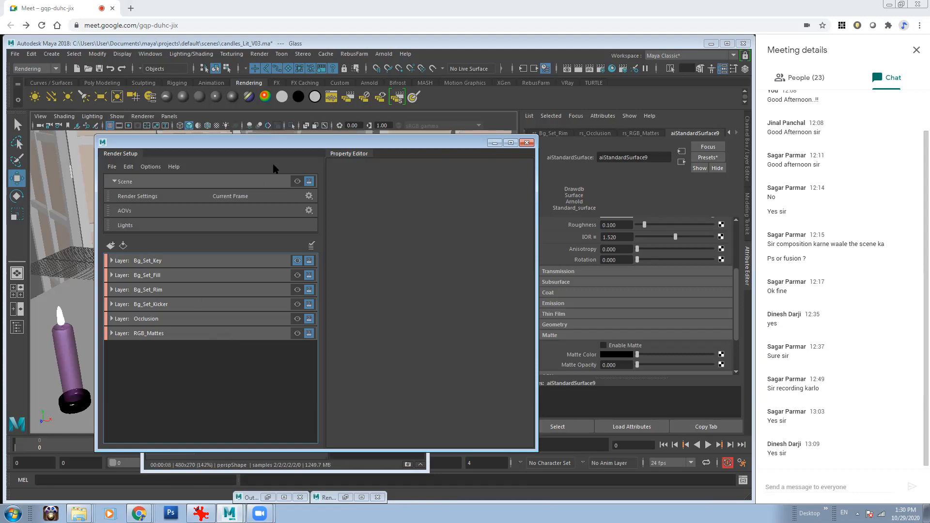
Switch to Windows Explorer and go to the end of the Work folder on the DATA_VOL (T:) drive
click(79, 514)
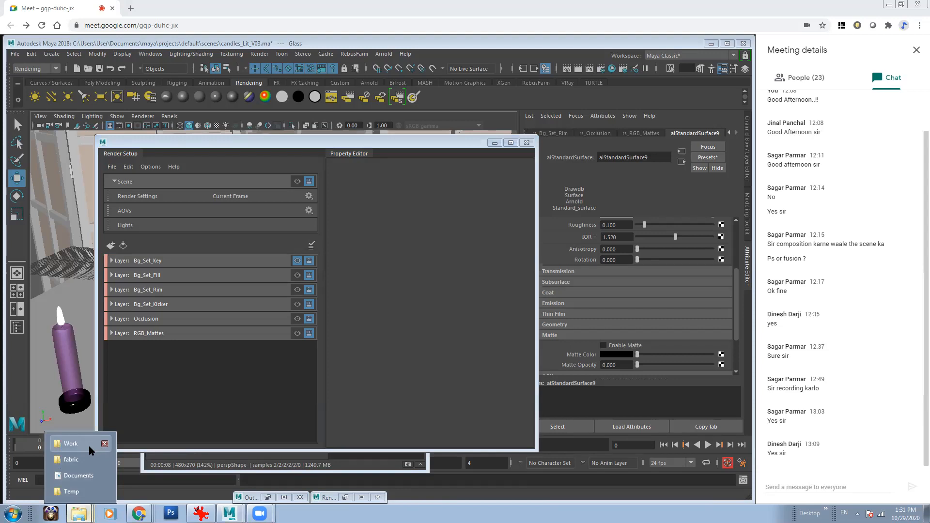
click(80, 458)
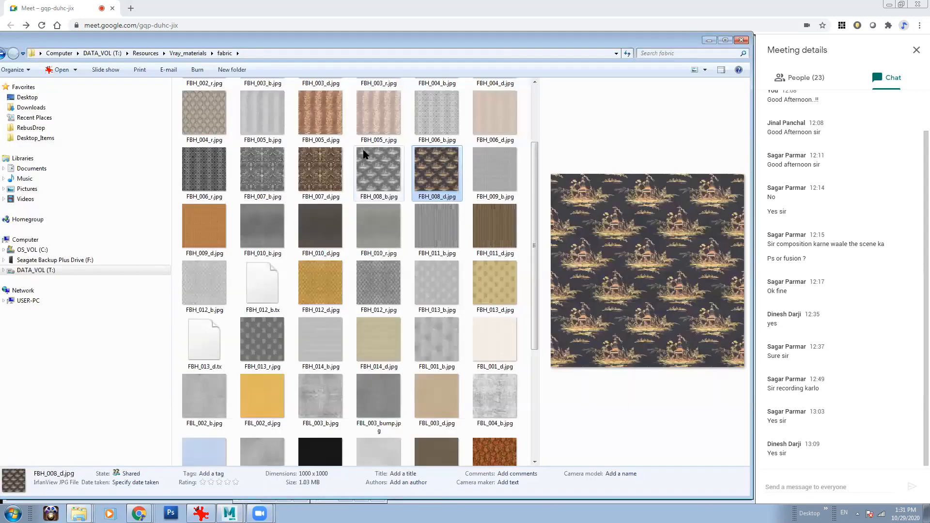
click(154, 54)
click(116, 54)
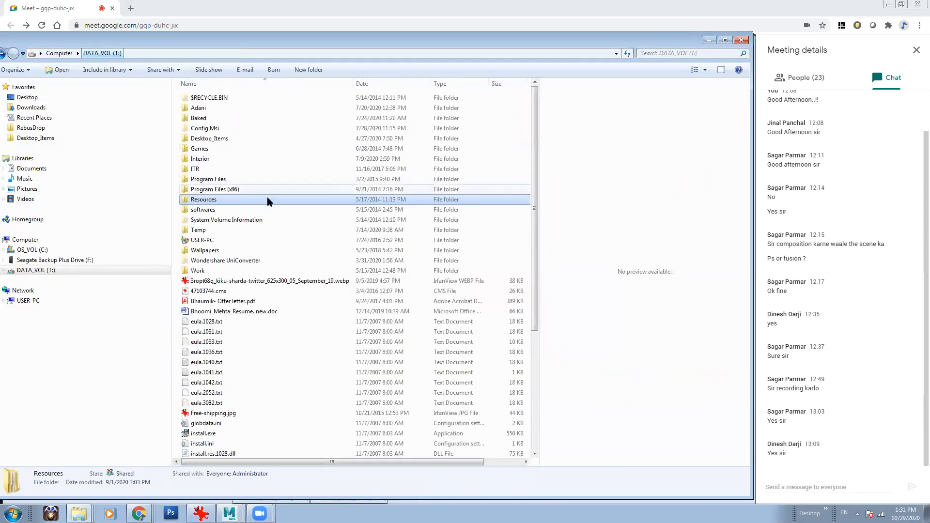
double_click(198, 270)
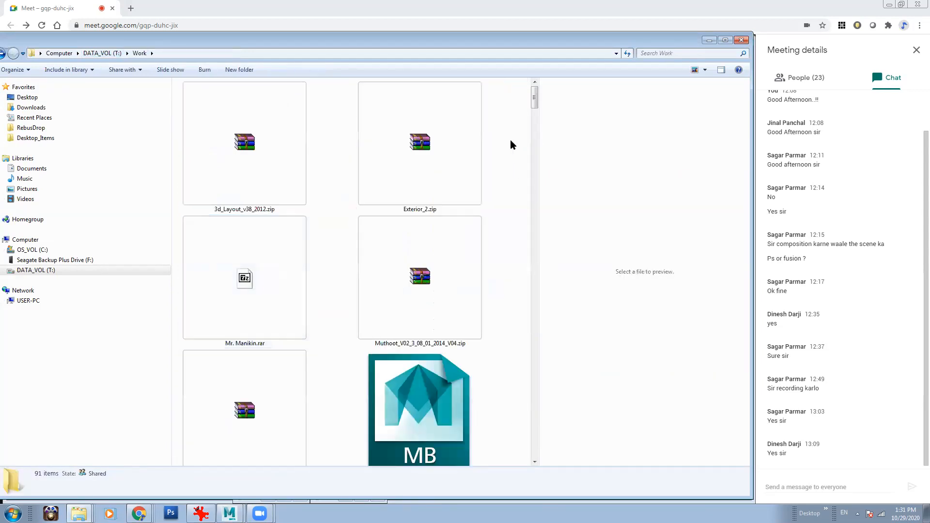
drag(534, 99, 537, 461)
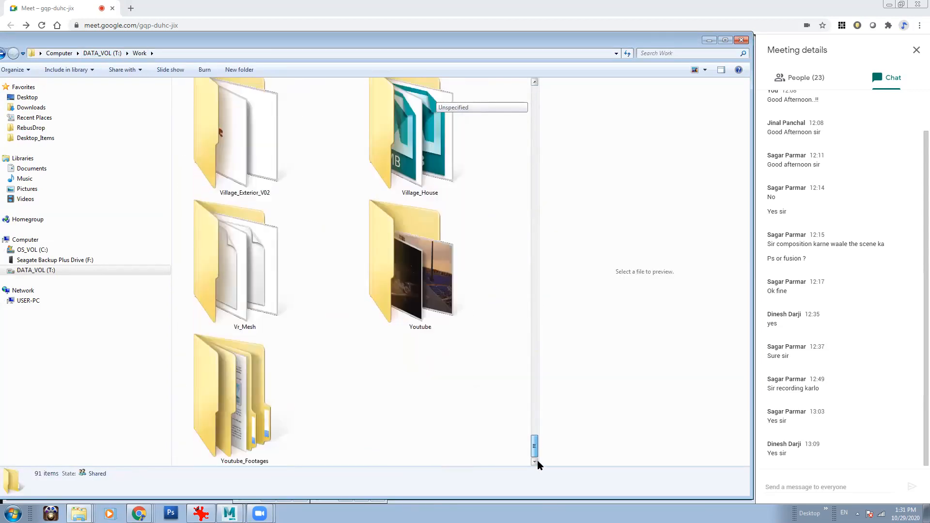
Create a folder named Candle_Scene_Render inside Work and open it
right_click(414, 392)
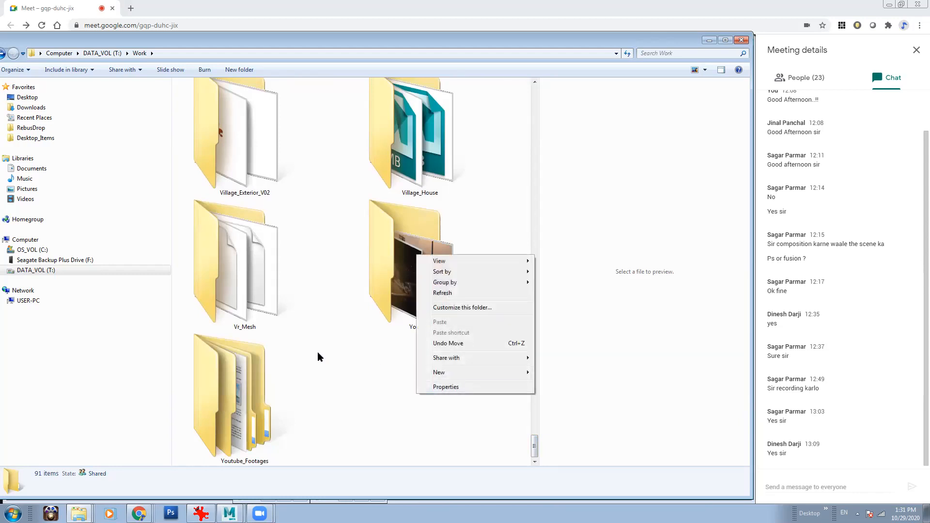
click(349, 376)
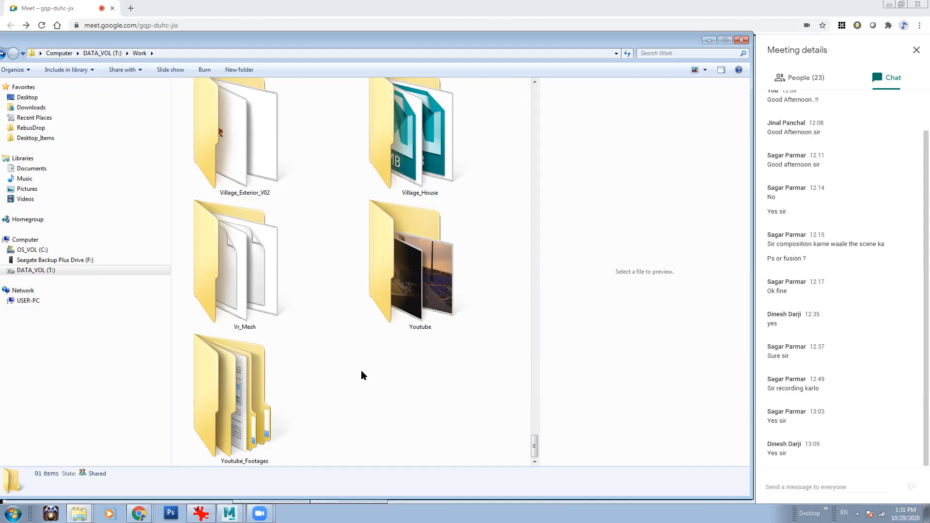
right_click(391, 376)
click(528, 355)
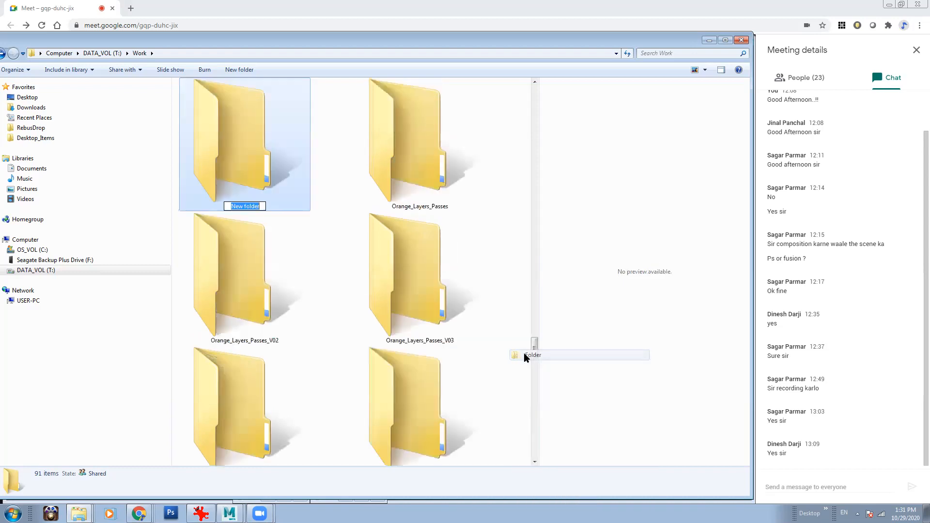
text(Candle_)
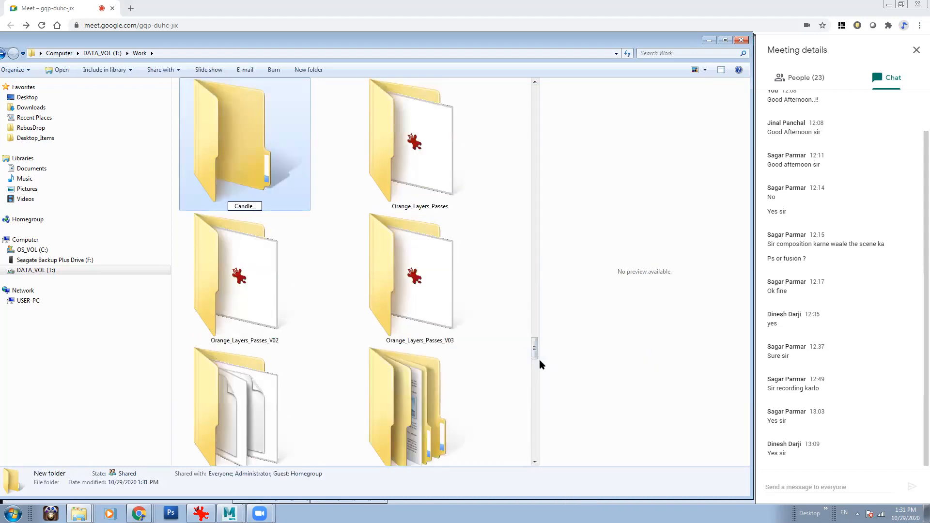
text(Scene_Render)
key(Return)
key(Return)
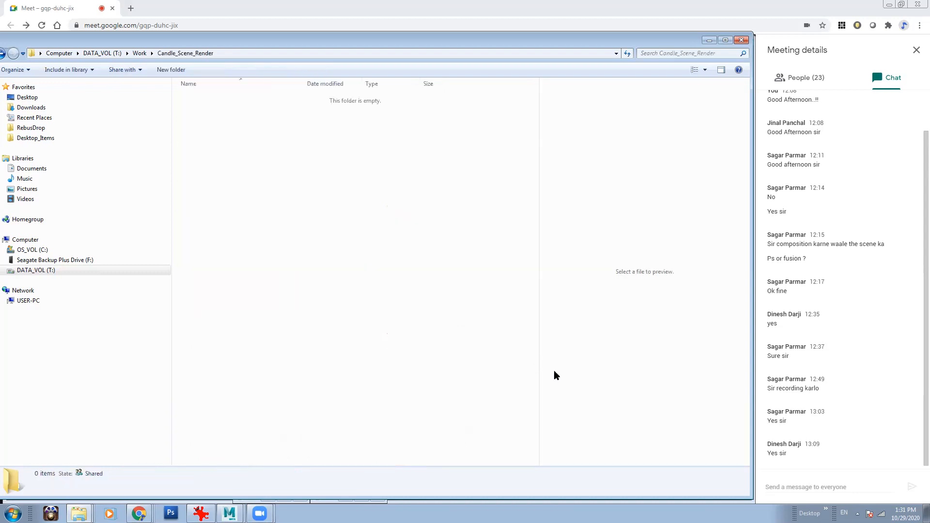
Copy the Candle_Scene_Render folder path, switch back to Maya and set it as the project's Images location
click(250, 49)
right_click(251, 51)
click(286, 85)
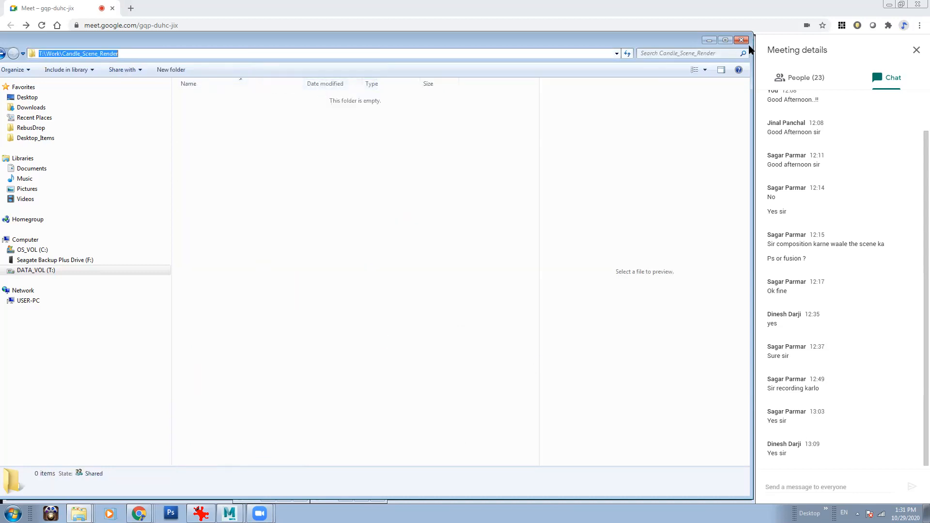
click(709, 40)
click(19, 55)
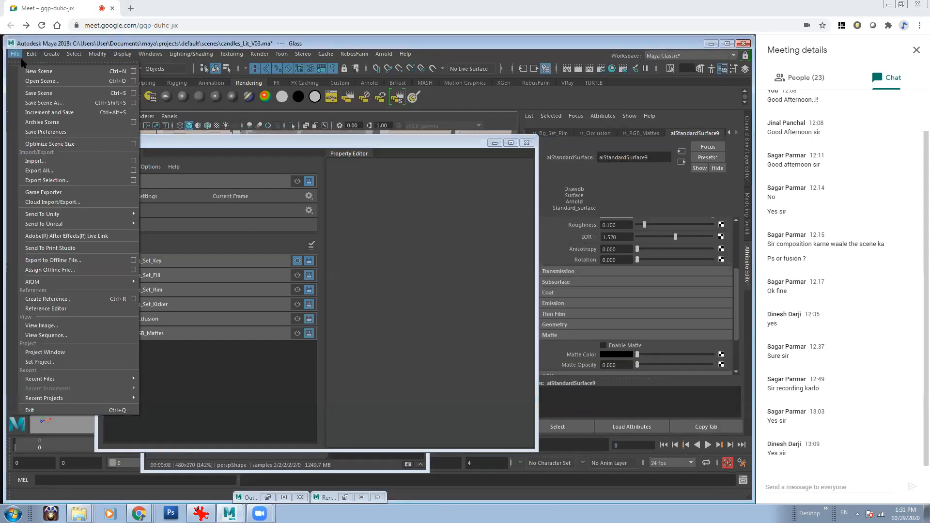
click(53, 351)
triple_click(411, 212)
key(ctrl+v)
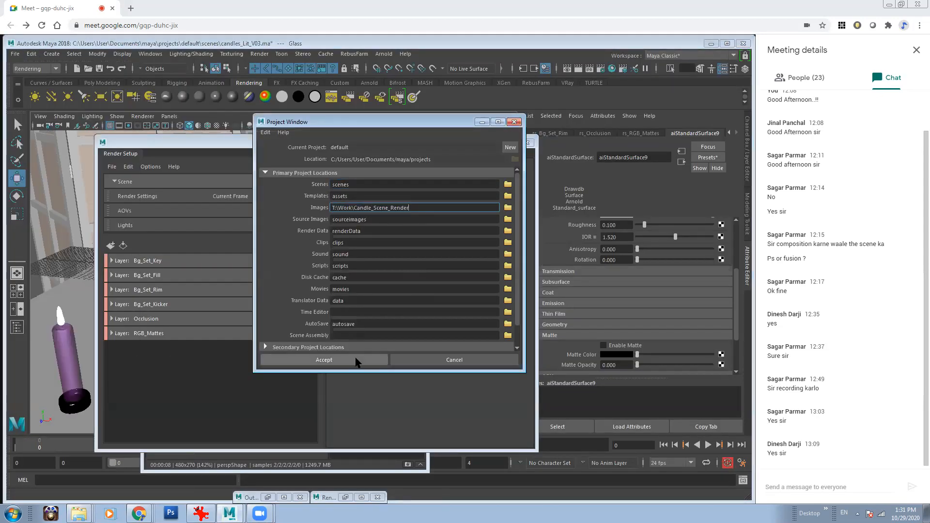
click(355, 360)
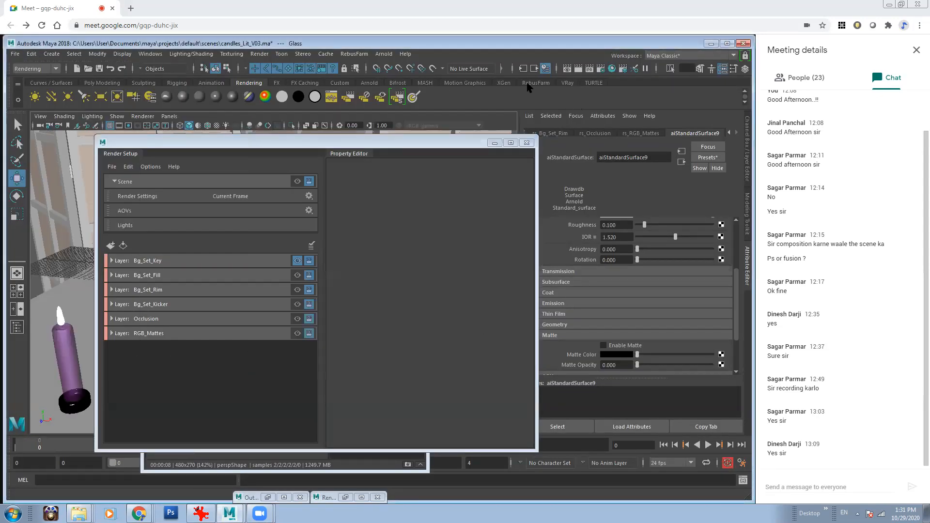
Open the render settings for Bg_Set_Key and set the output image format to tif
click(602, 69)
click(331, 173)
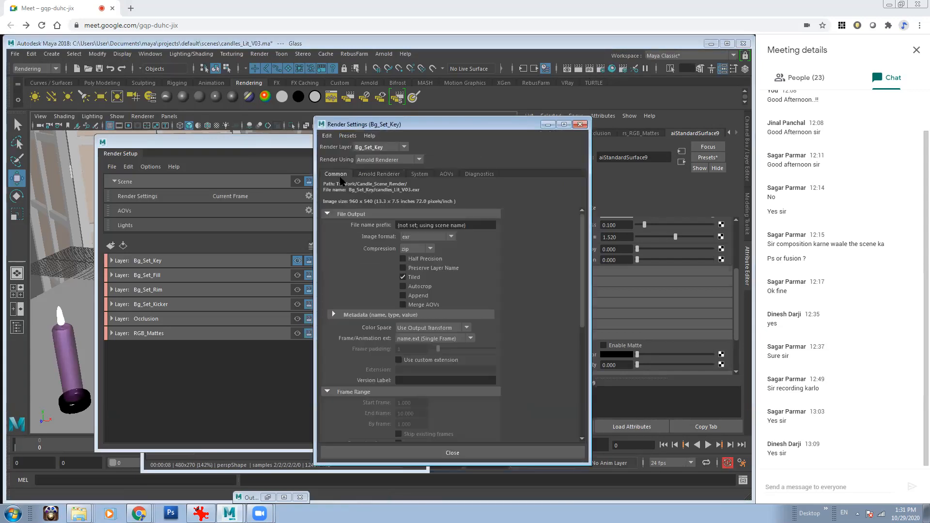
click(432, 240)
click(432, 276)
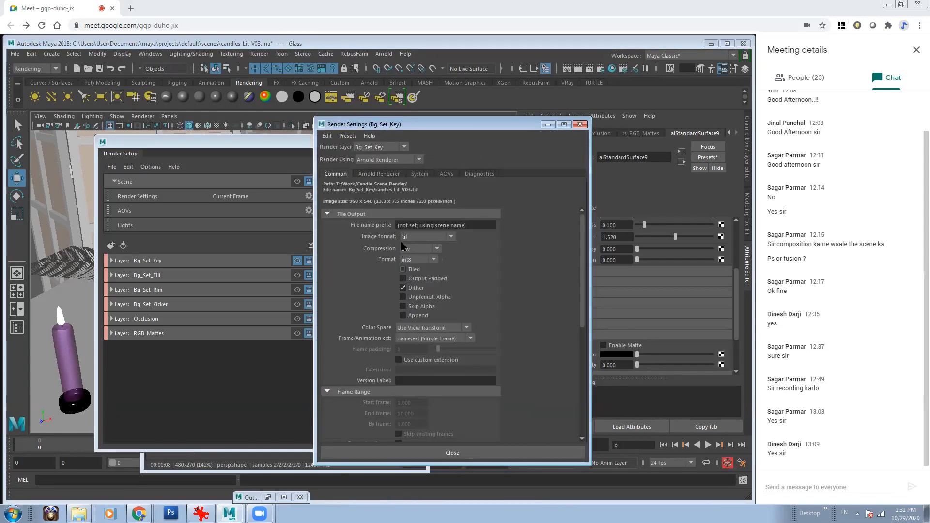
Reselect tif as the image format for Bg_Set_Key and set the renderable camera to persp1
click(433, 236)
click(410, 280)
scroll(569, 300, down, 5)
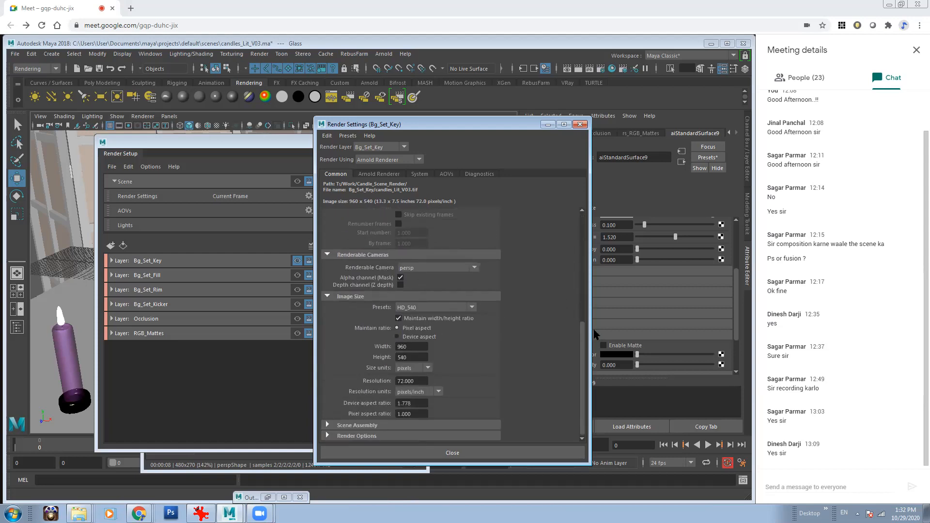
drag(582, 332, 591, 273)
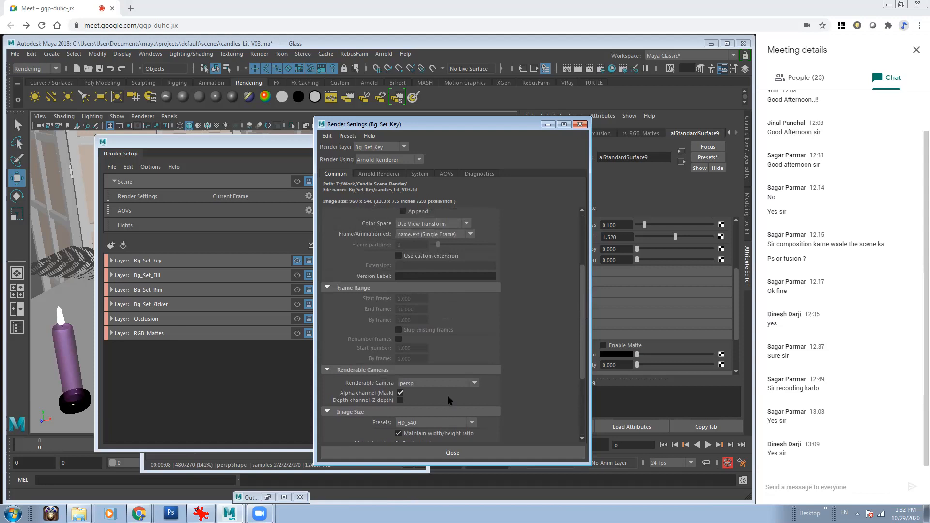
click(457, 382)
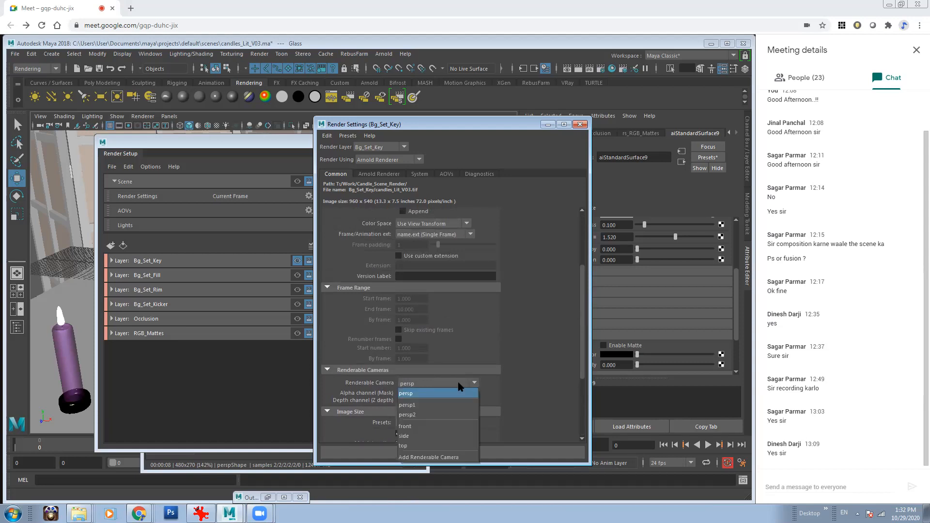
click(435, 401)
Minimize the Render Settings, Render Setup and Arnold RenderView windows, and look through the persp camera in the viewport
click(548, 124)
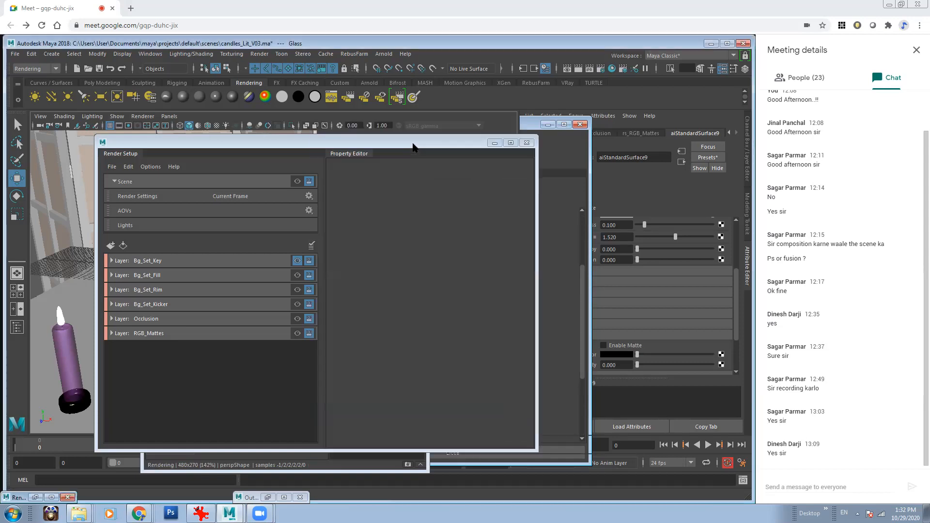
click(495, 143)
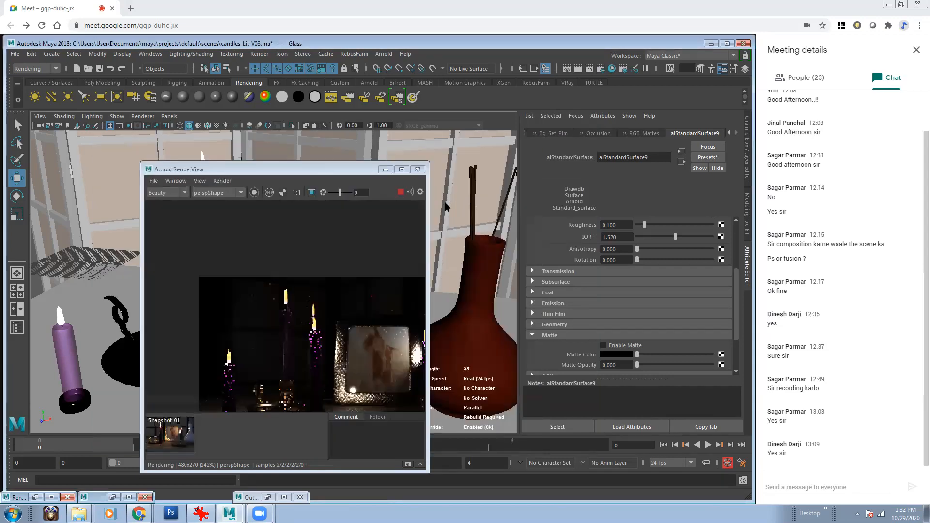
click(386, 169)
click(177, 117)
mouse_move(218, 127)
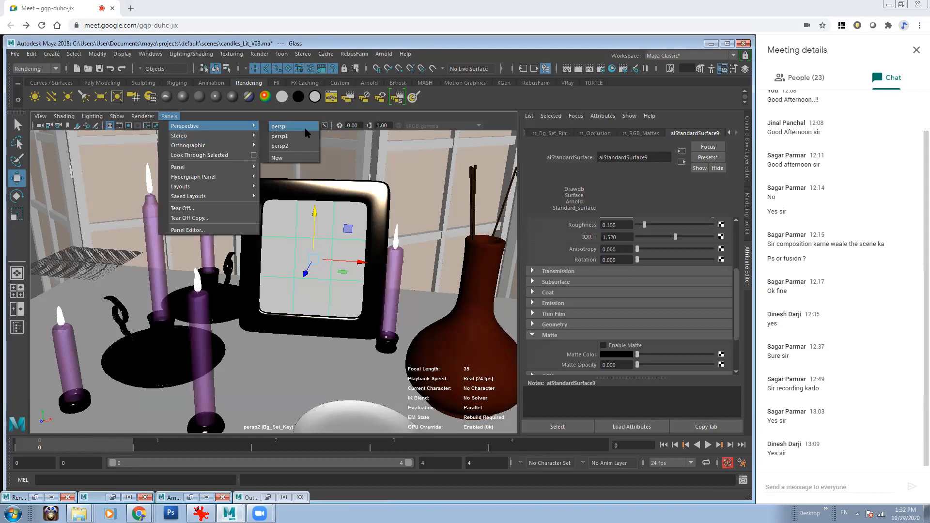
click(309, 132)
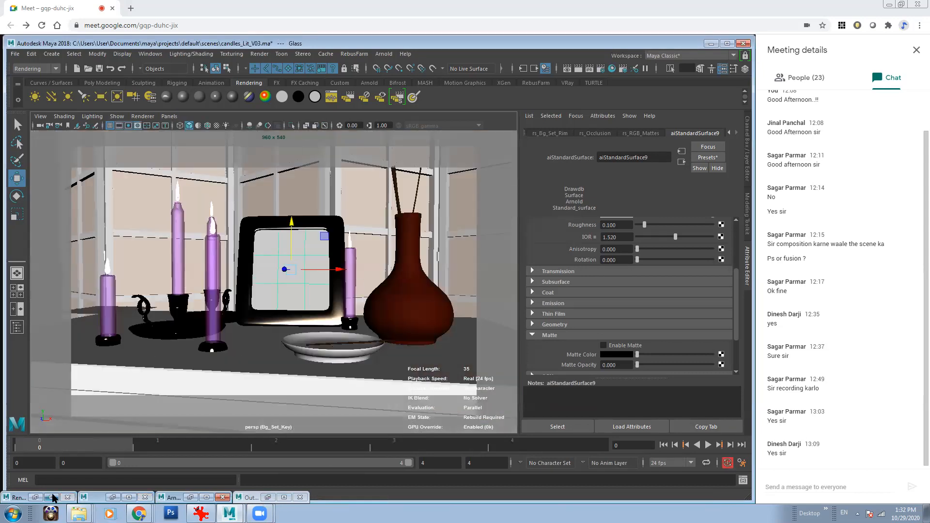
Restore the Render Settings window and set the renderable camera to persp
click(35, 498)
click(441, 384)
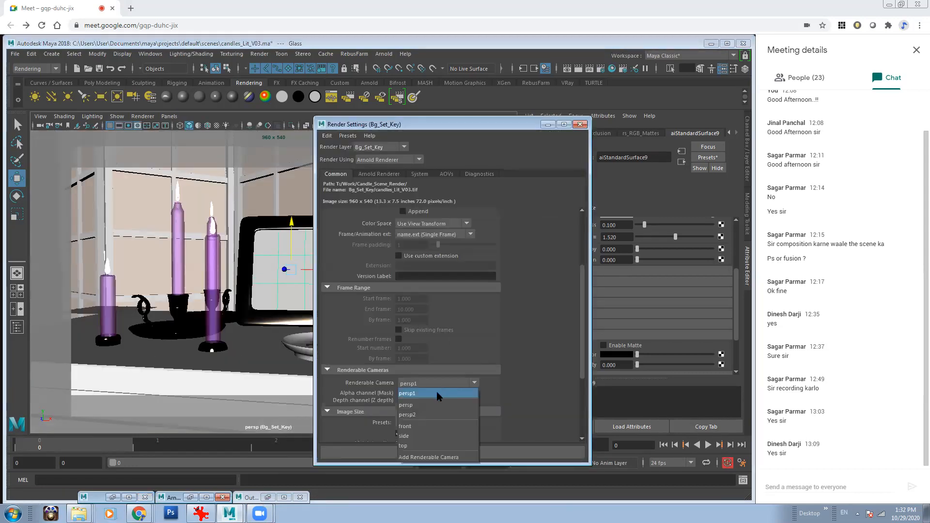
click(439, 408)
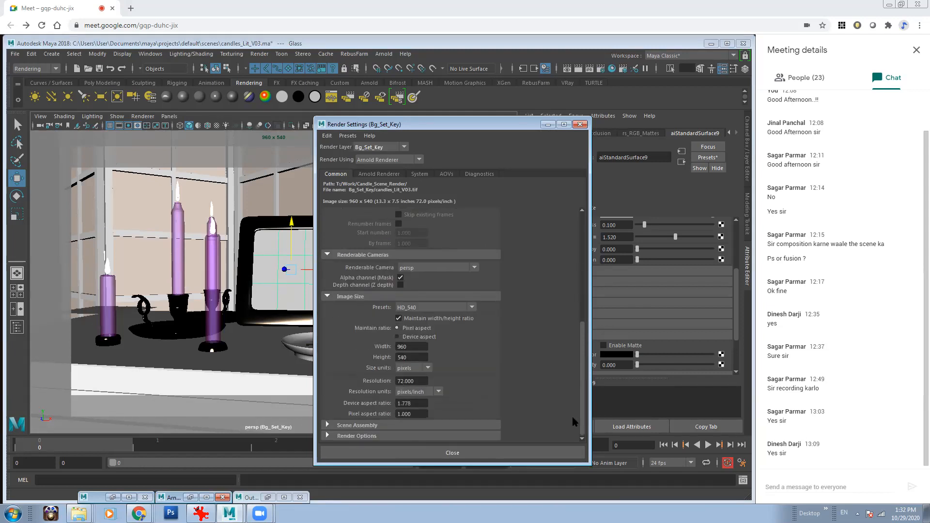
Show the Arnold Renderer sampling settings for Bg_Set_Key and move the Render Settings window aside
scroll(576, 419, up, 3)
click(385, 173)
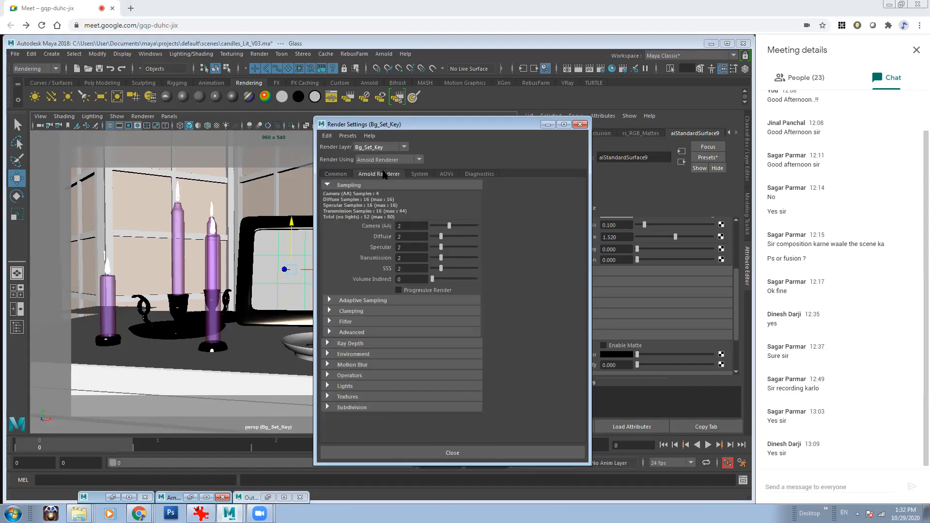
drag(446, 127, 383, 125)
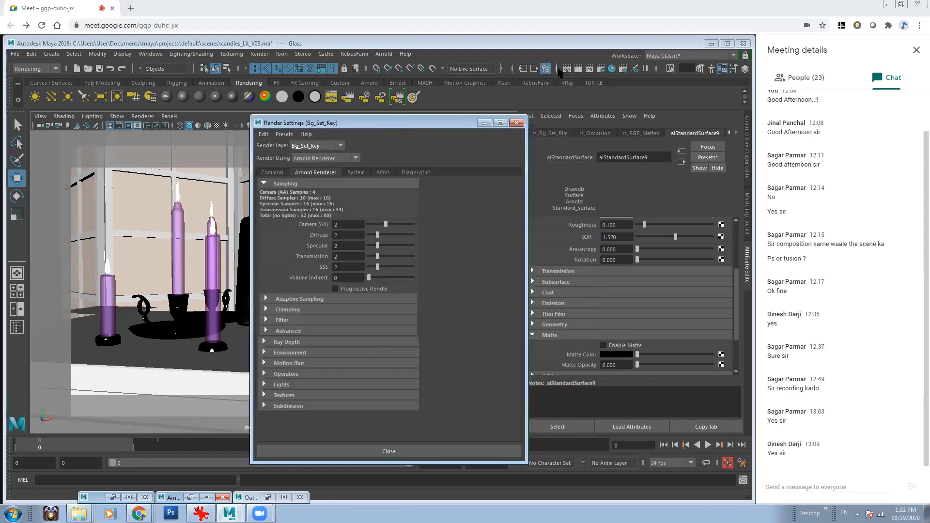
Switch to the Candle_Scene_Render folder in Windows Explorer and resize and reposition its window over Maya
click(357, 54)
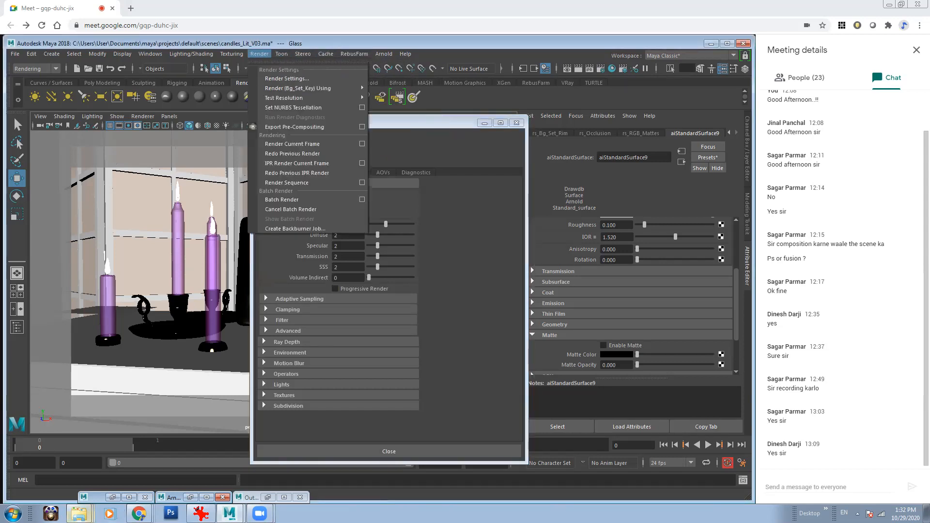
click(79, 514)
click(97, 432)
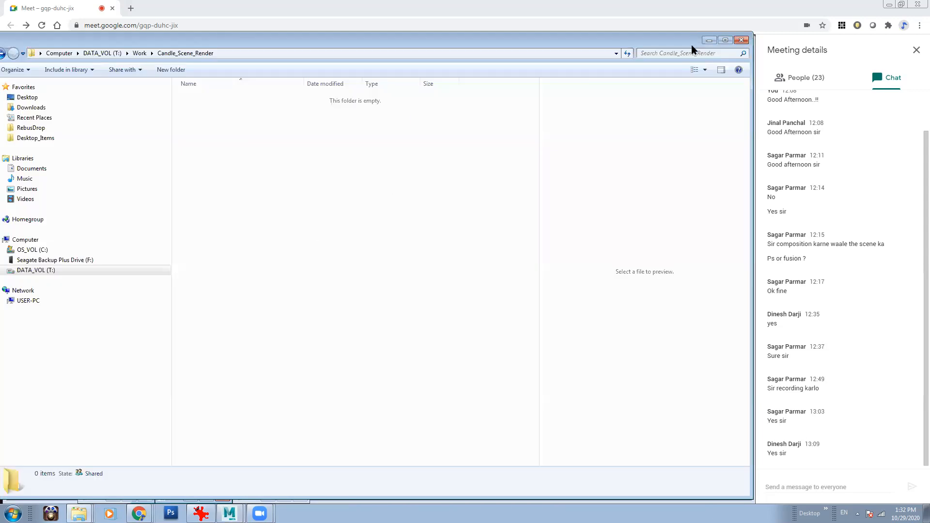
drag(18, 40, 182, 163)
drag(515, 173, 395, 175)
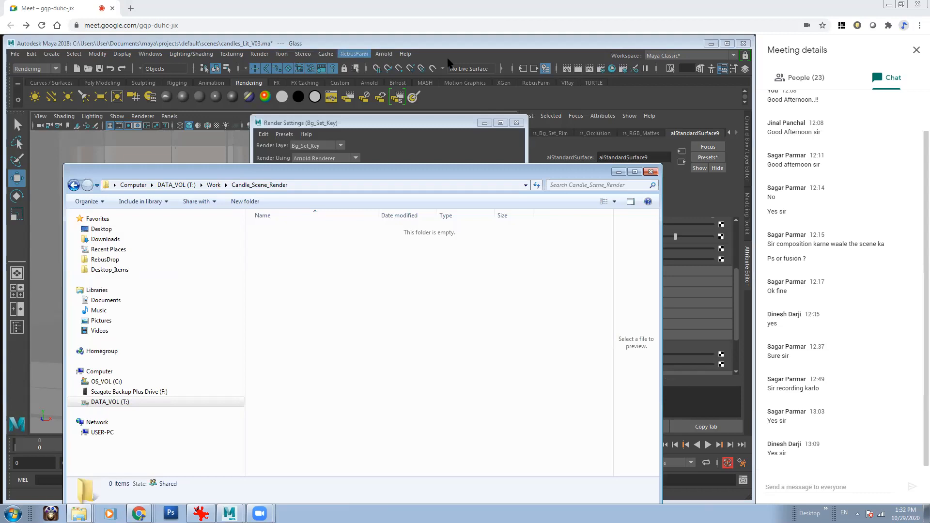
Return to Maya, bring up the Render Setup window and start a batch render of the scene
click(623, 68)
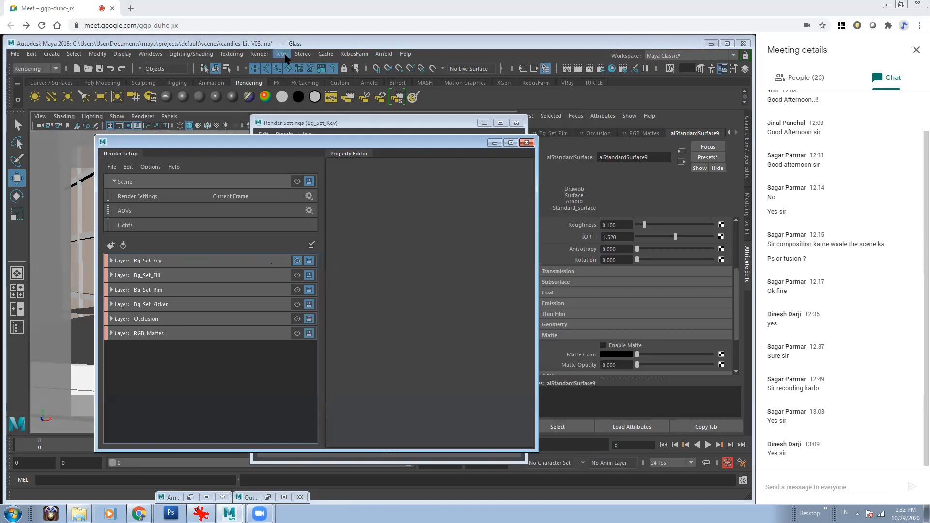
click(260, 53)
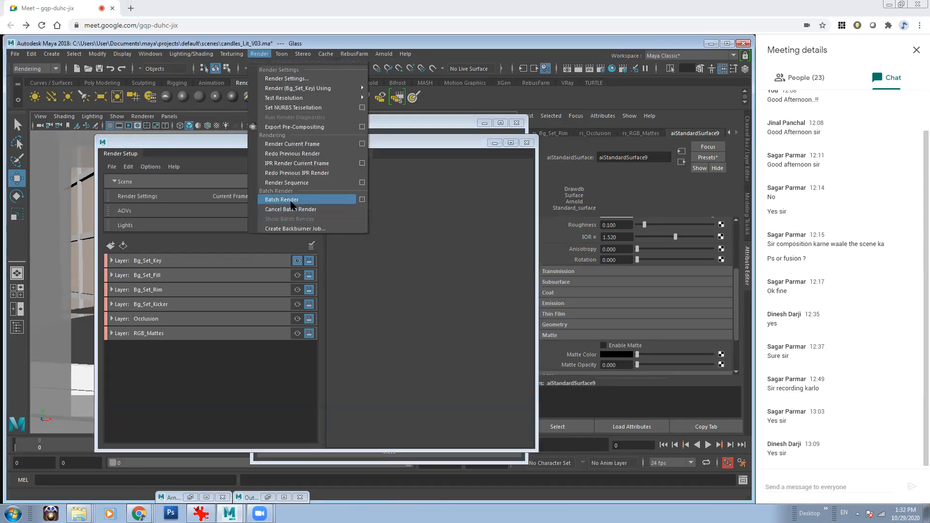
click(292, 205)
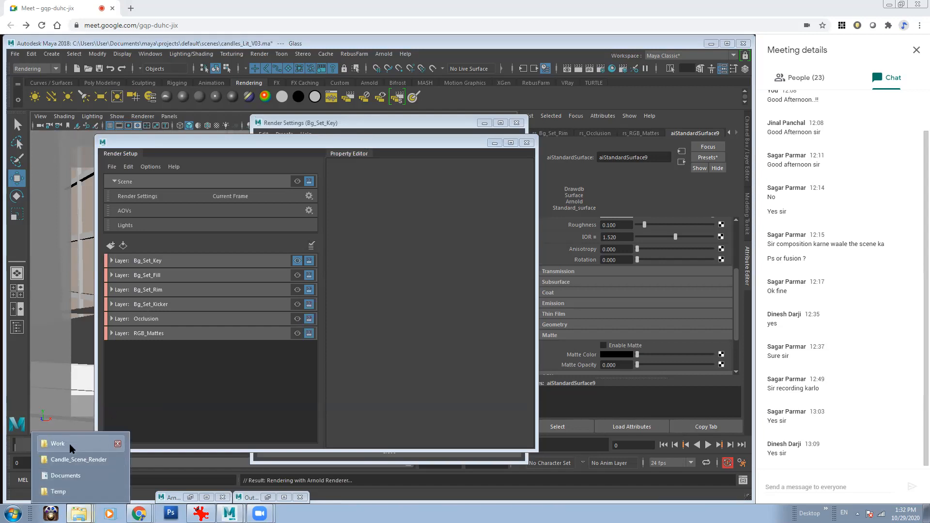
Switch to the Candle_Scene_Render folder, open Bg_Set_Key and view candles_Lit_V03.tif twice while the layer renders
click(74, 459)
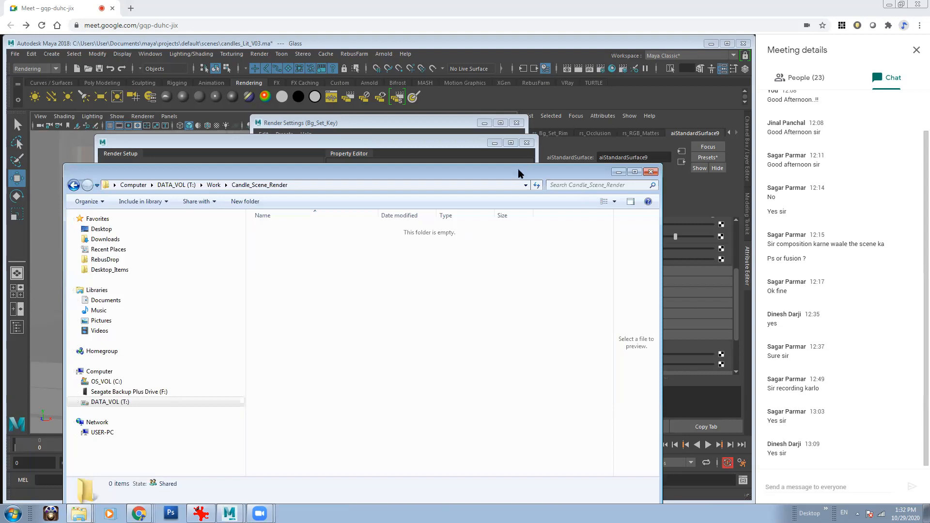
drag(516, 167, 516, 89)
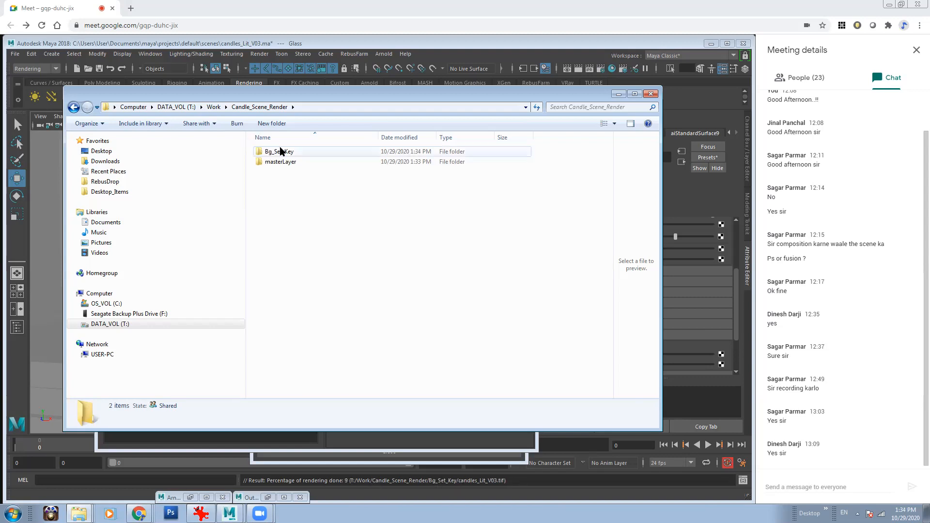
click(298, 152)
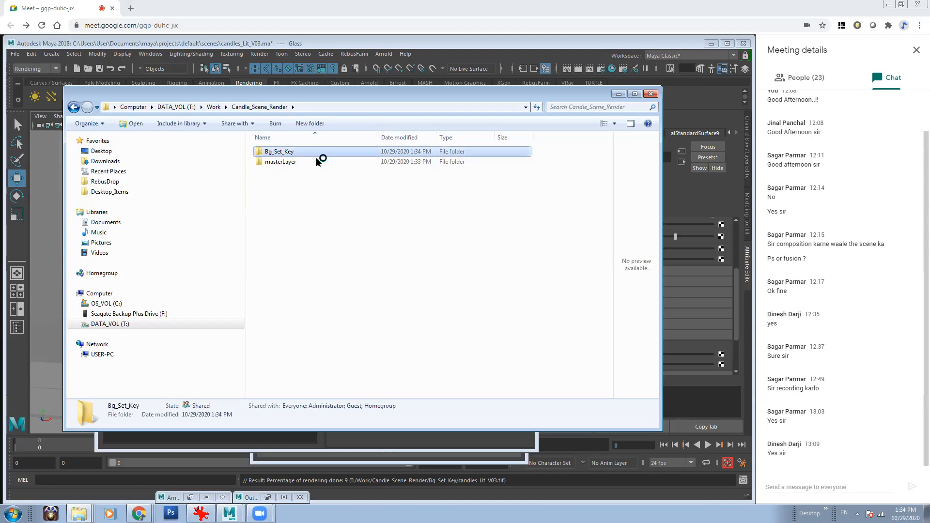
key(Return)
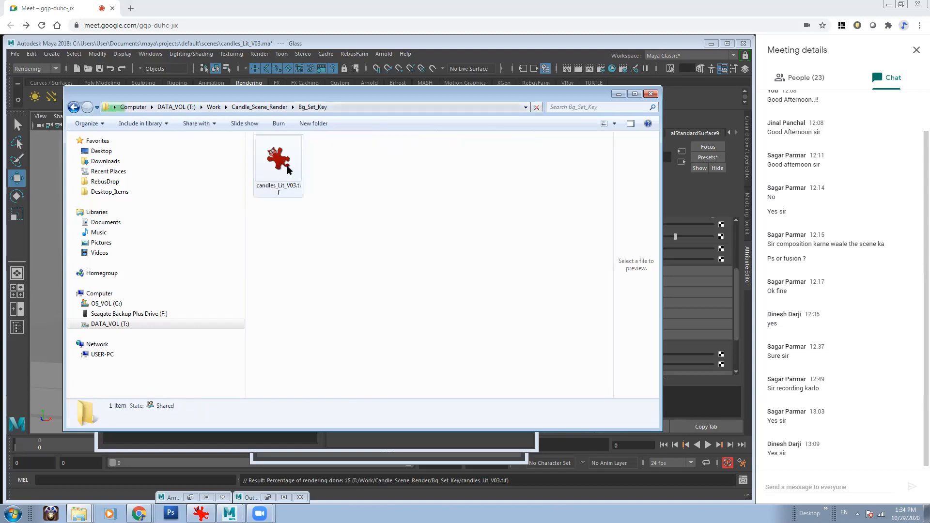
key(Return)
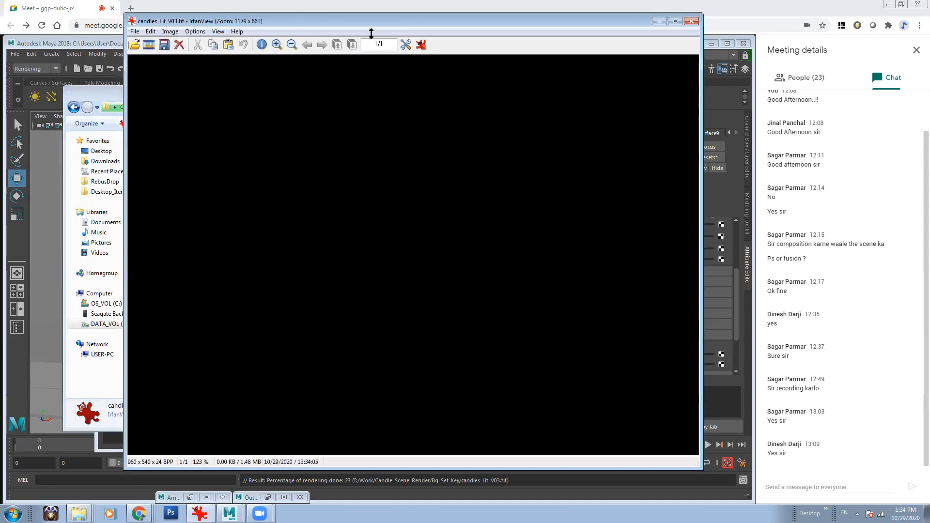
drag(355, 25, 350, 32)
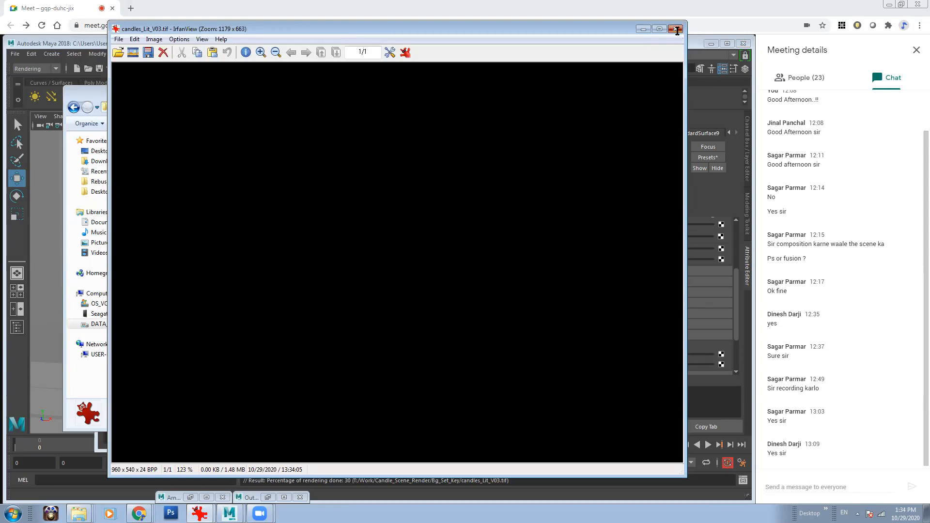
click(676, 29)
click(517, 191)
double_click(285, 165)
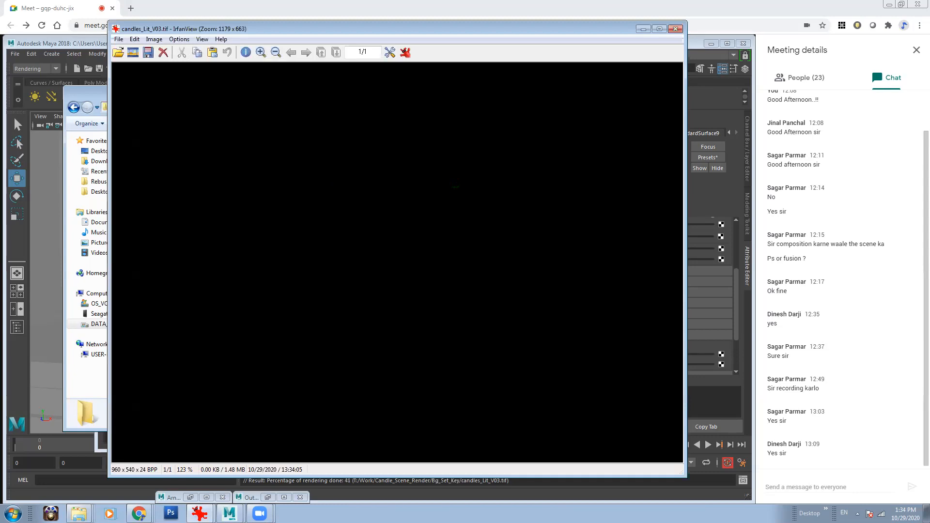
click(675, 29)
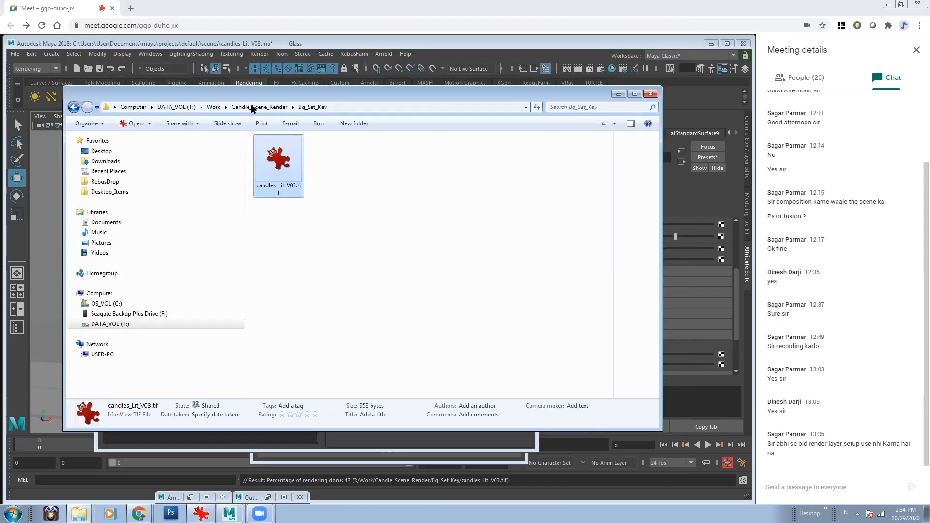
Go up to Candle_Scene_Render, reopen Bg_Set_Key and view the rendered key light image candles_Lit_V03.tif
click(252, 107)
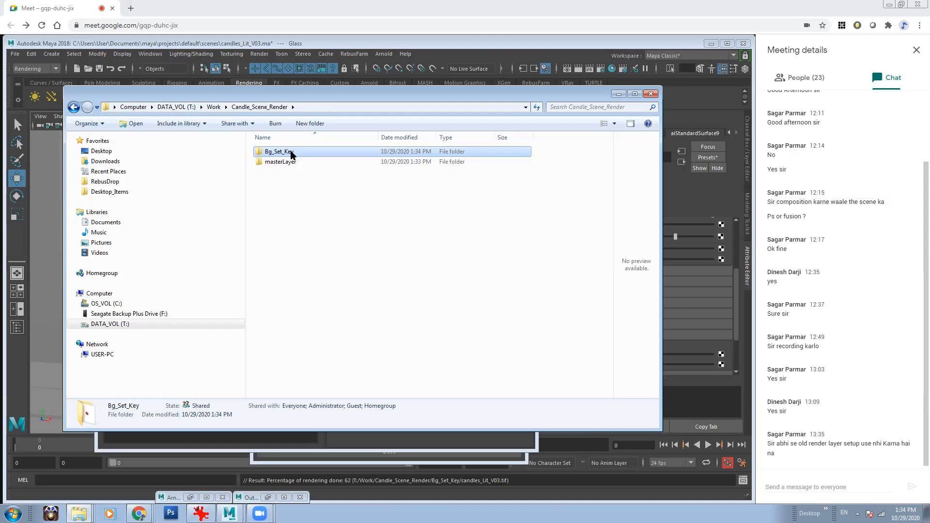
double_click(279, 152)
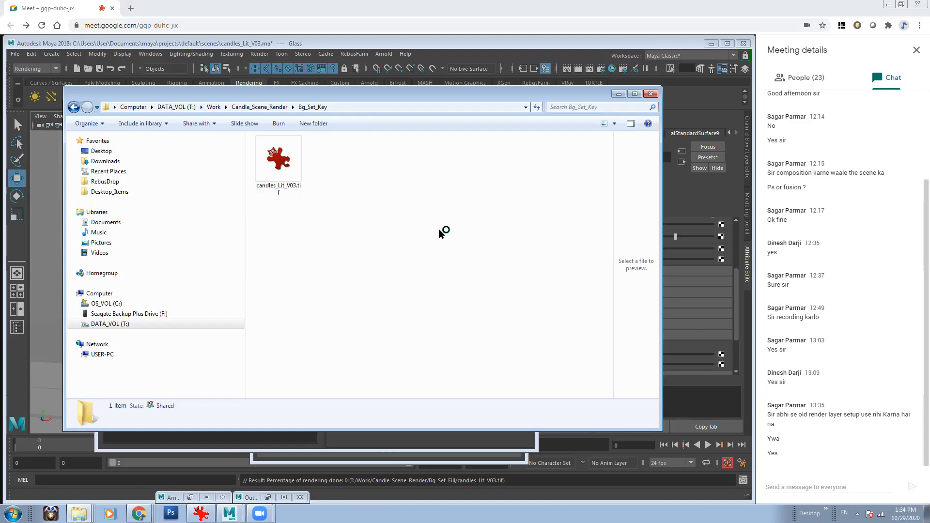
click(276, 167)
double_click(276, 167)
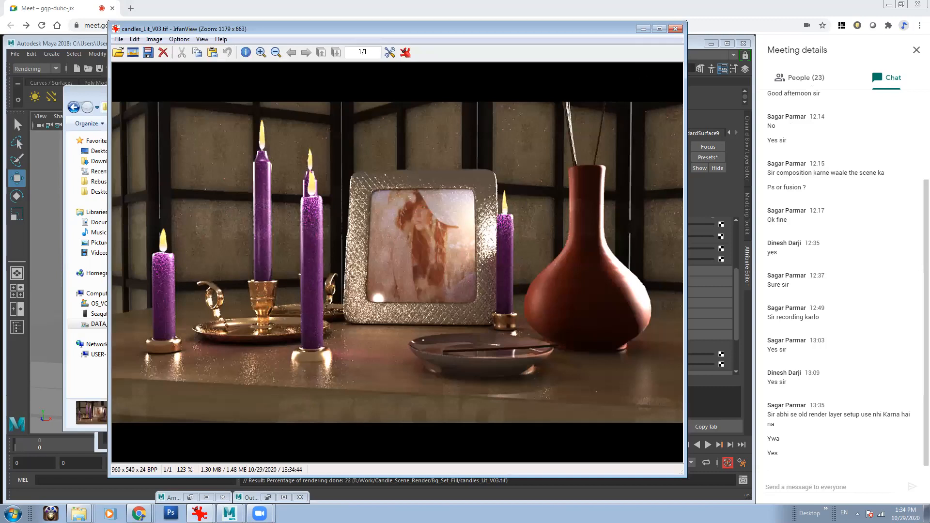
click(675, 29)
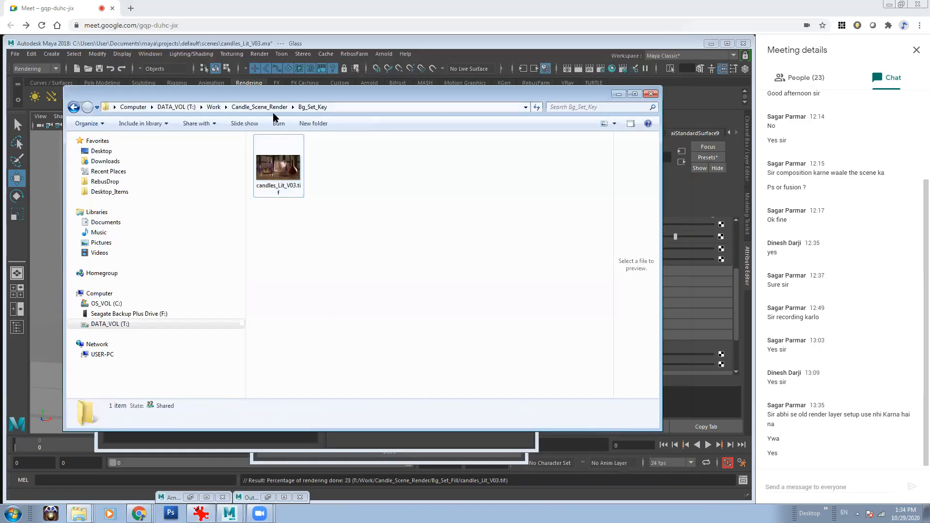
Go to the Bg_Set_Fill folder and view its rendered image candles_Lit_V03.tif
key(BackSpace)
double_click(283, 152)
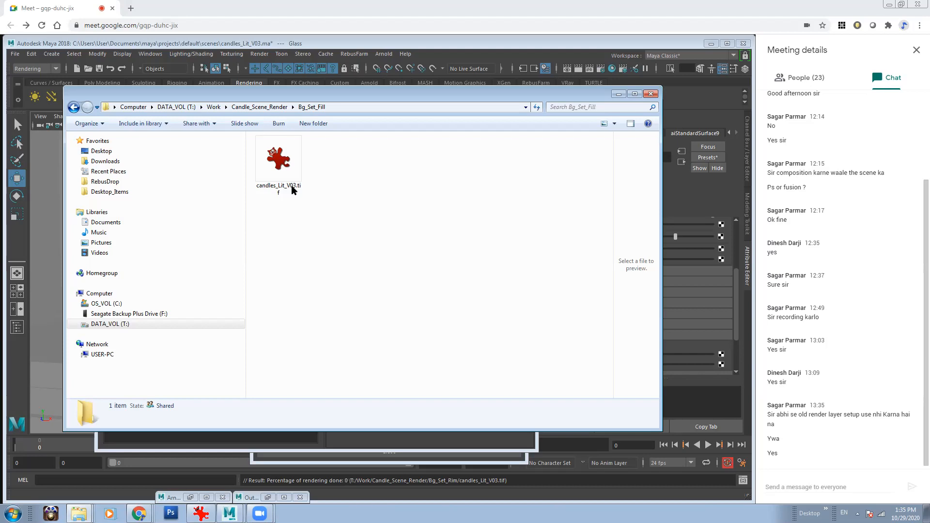
click(288, 169)
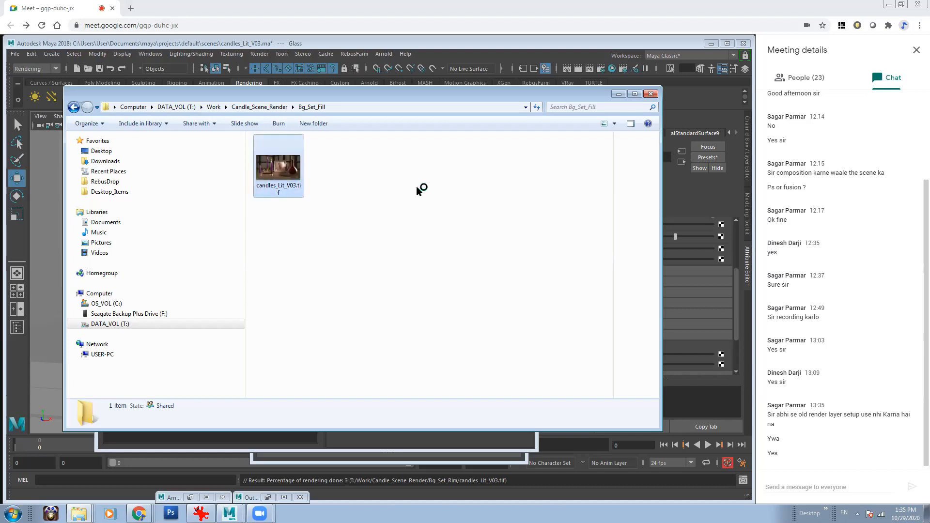
key(Return)
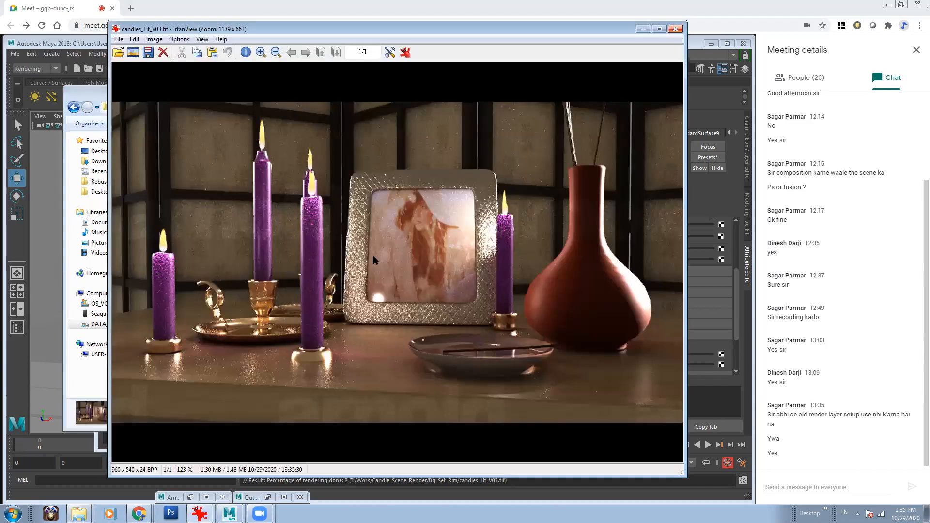
key(Escape)
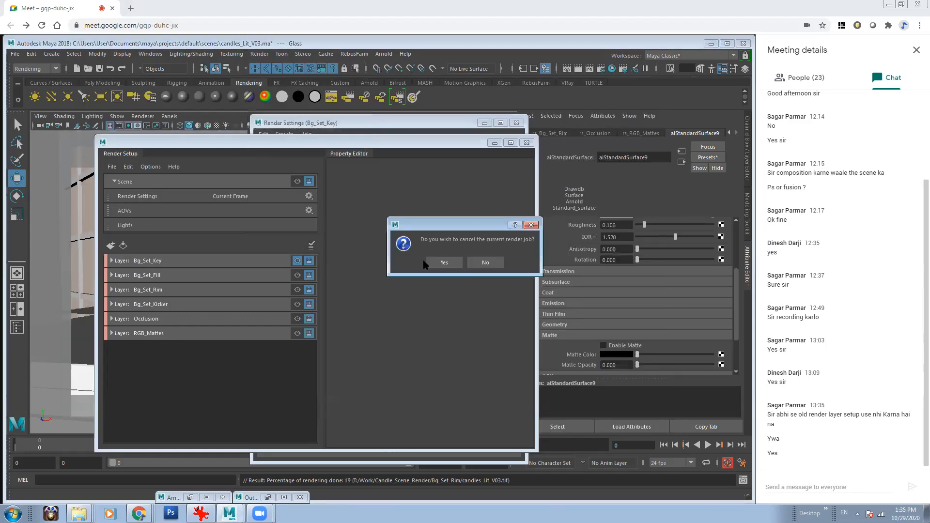
Cancel the running batch render job and review the Bg_Set_Key layer's common render settings, from file output through image size
click(442, 263)
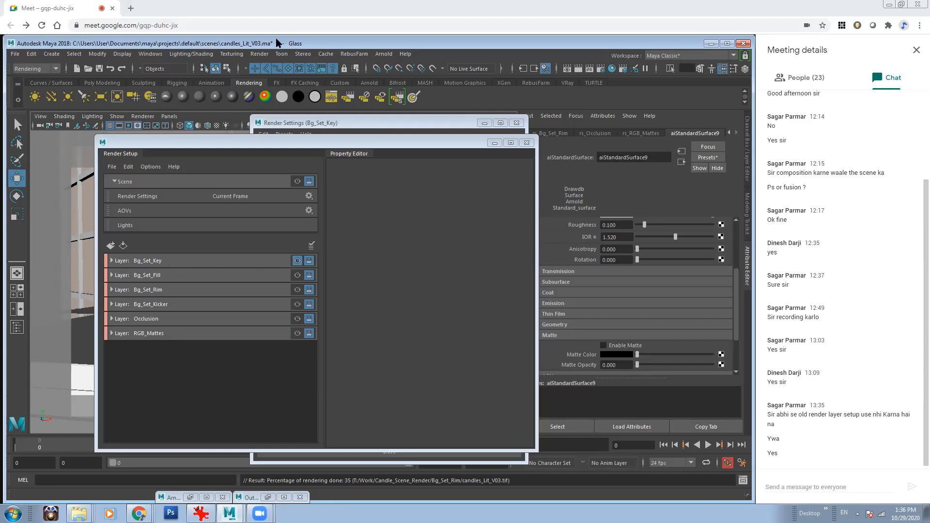
click(262, 55)
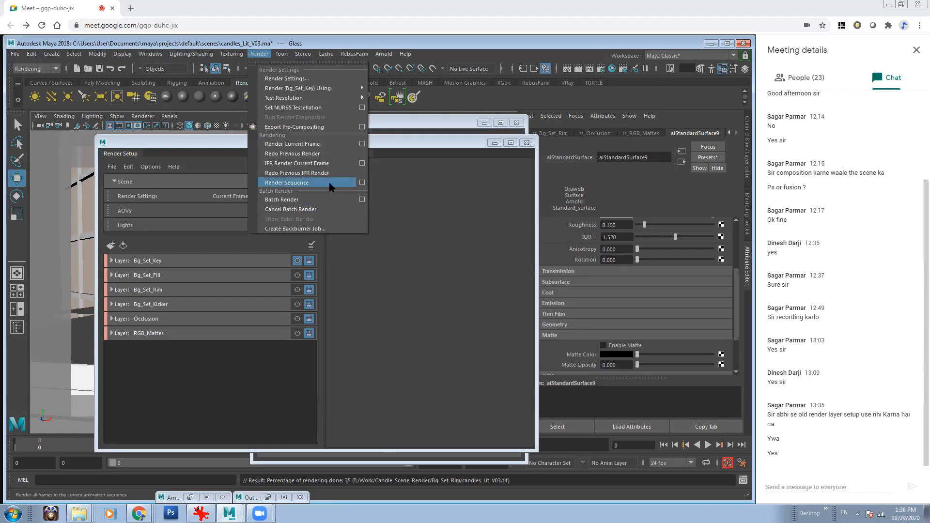
click(286, 79)
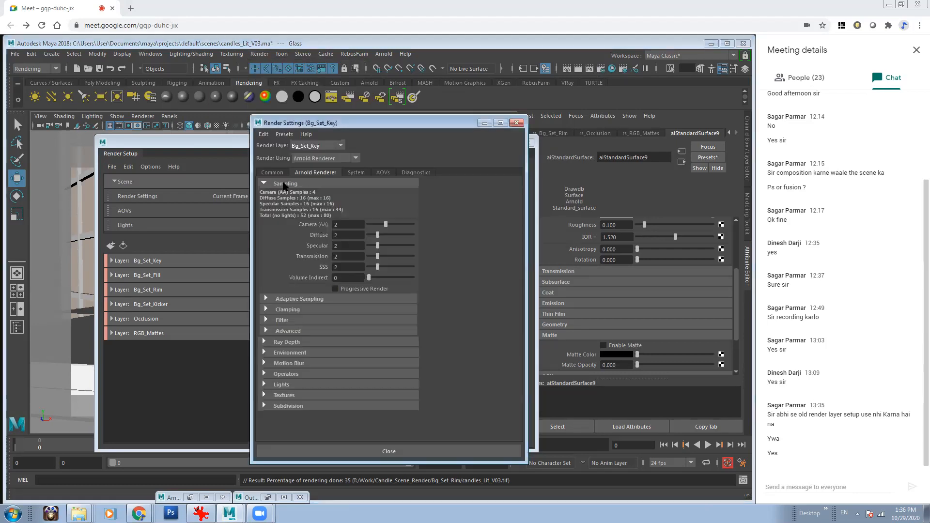
click(277, 173)
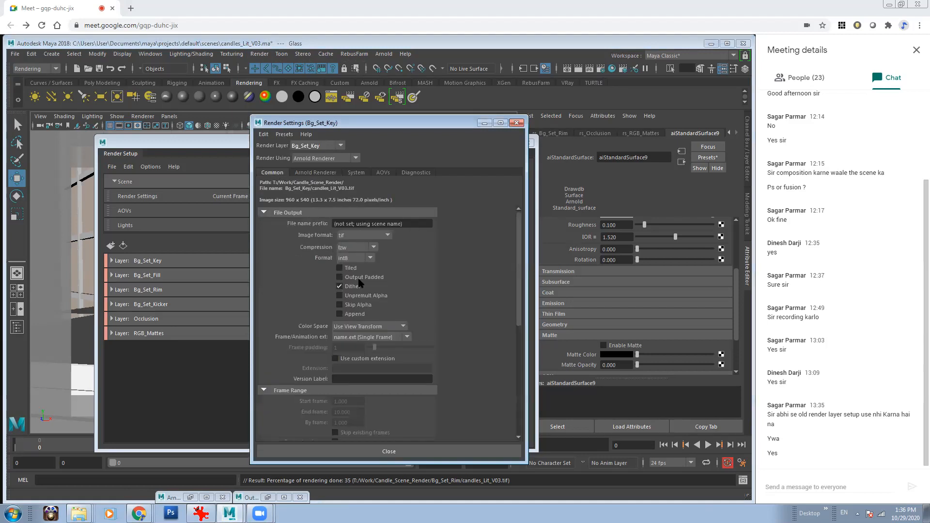
scroll(519, 291, down, 4)
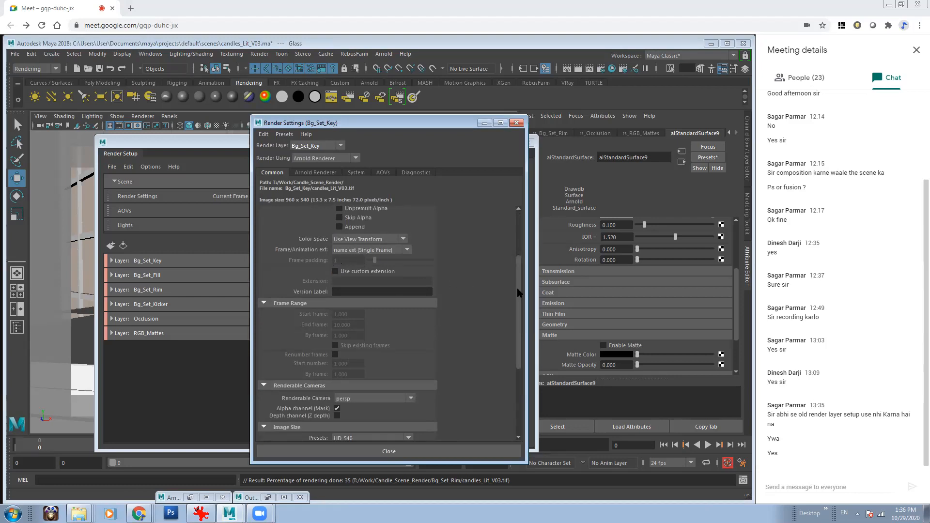
scroll(514, 294, down, 5)
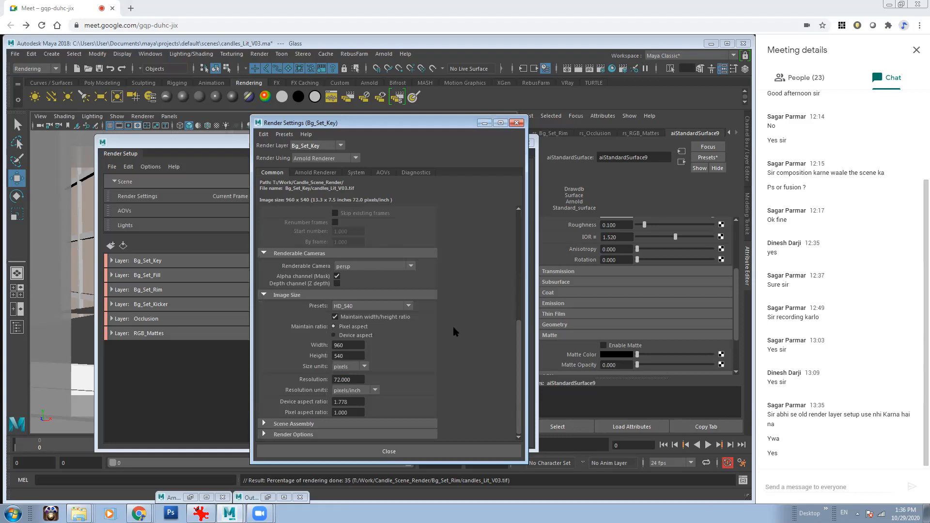
click(483, 127)
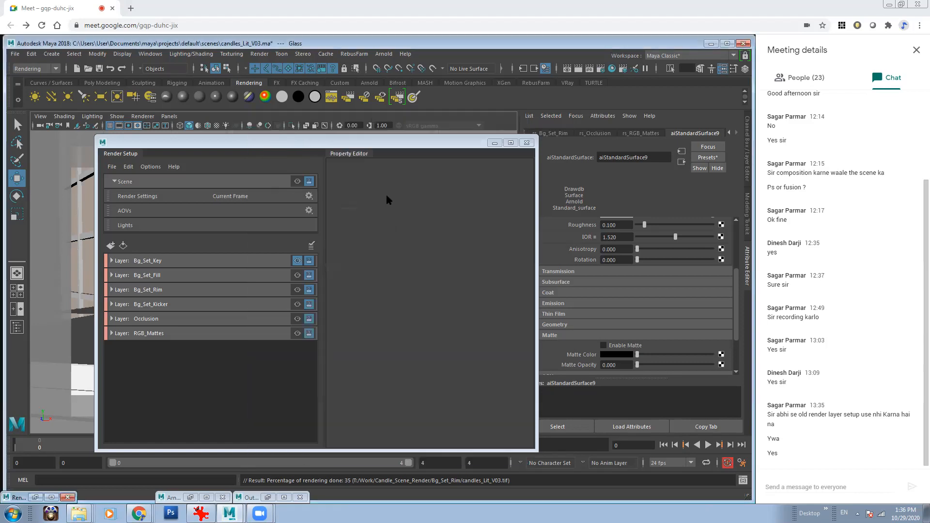
Render the Bg_Set_Key layer with Render Sequence and reposition the Render View over the Render Setup window
click(256, 54)
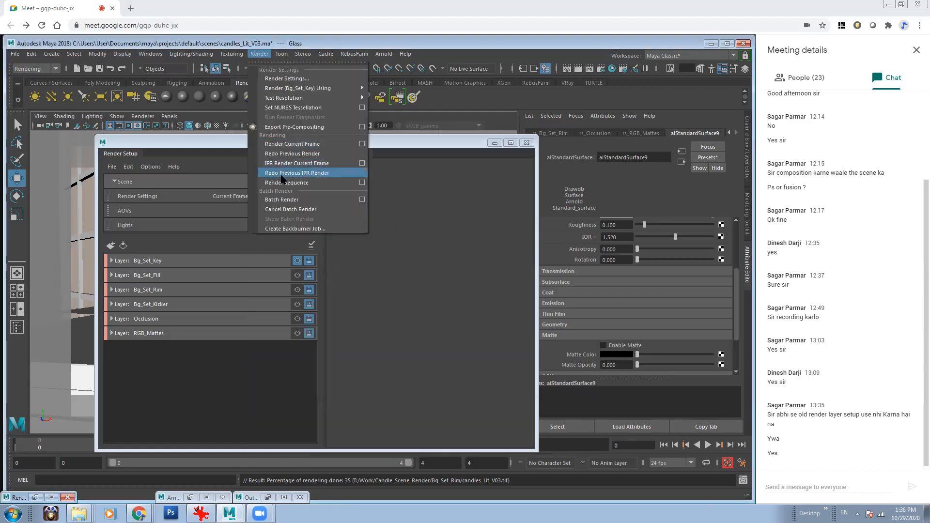
click(323, 186)
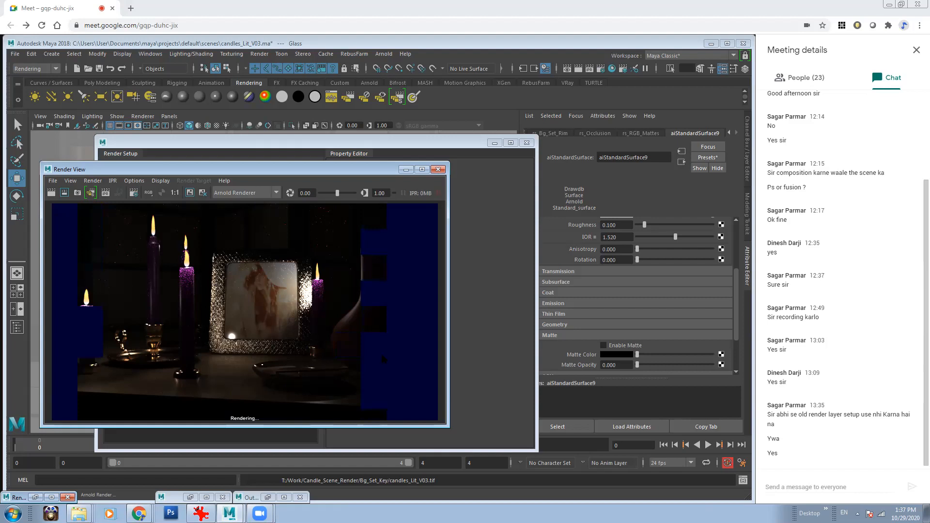
drag(320, 180, 402, 205)
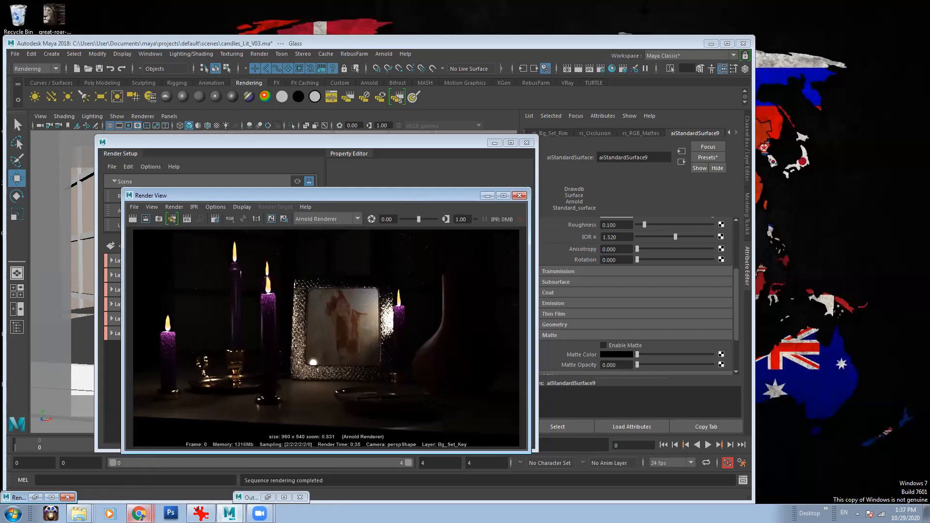
Switch to the Google Meet call, return to Maya and dismiss the presenting notification
click(139, 514)
click(136, 475)
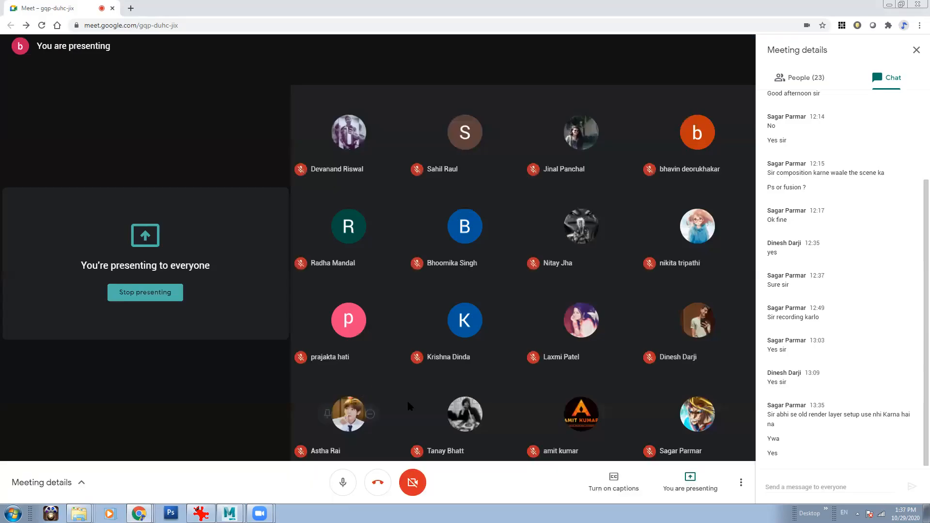
click(230, 514)
click(232, 492)
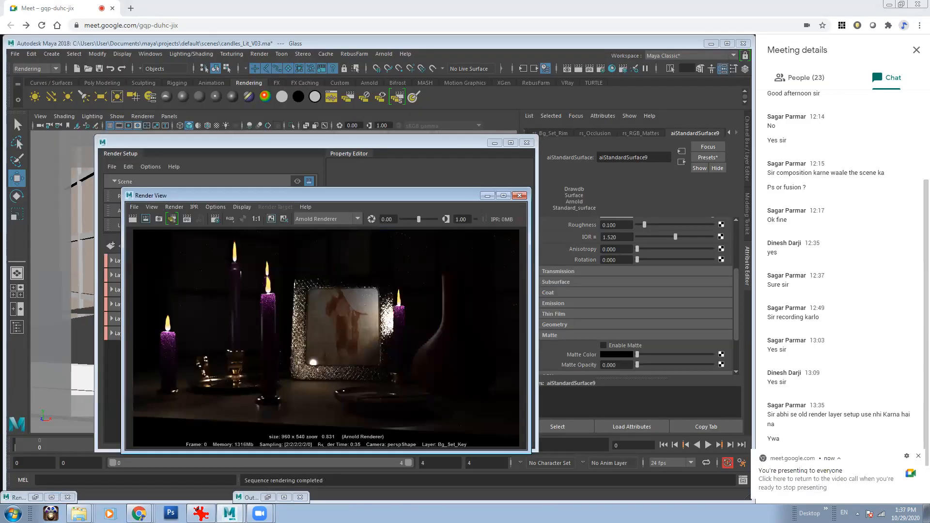
click(918, 456)
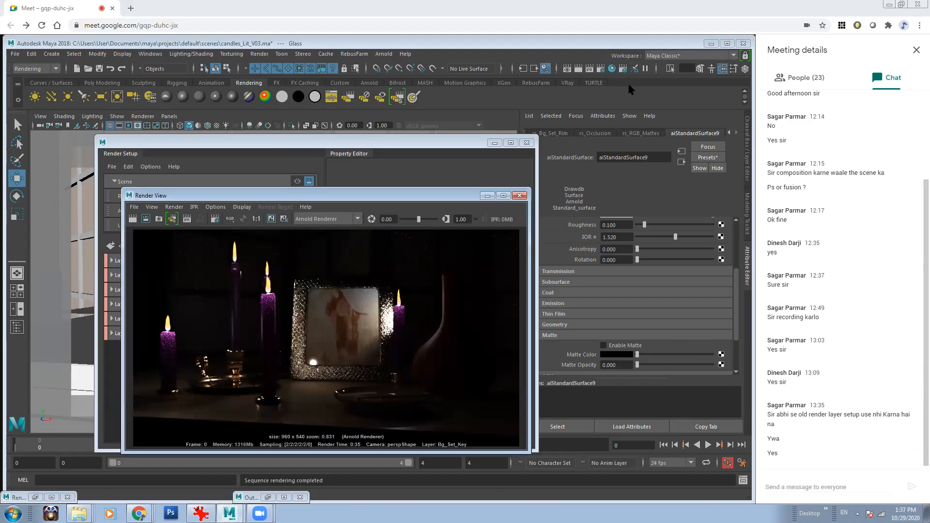
Close the key light render, make Bg_Set_Fill the visible layer in Render Setup and render it with Render Sequence
click(519, 195)
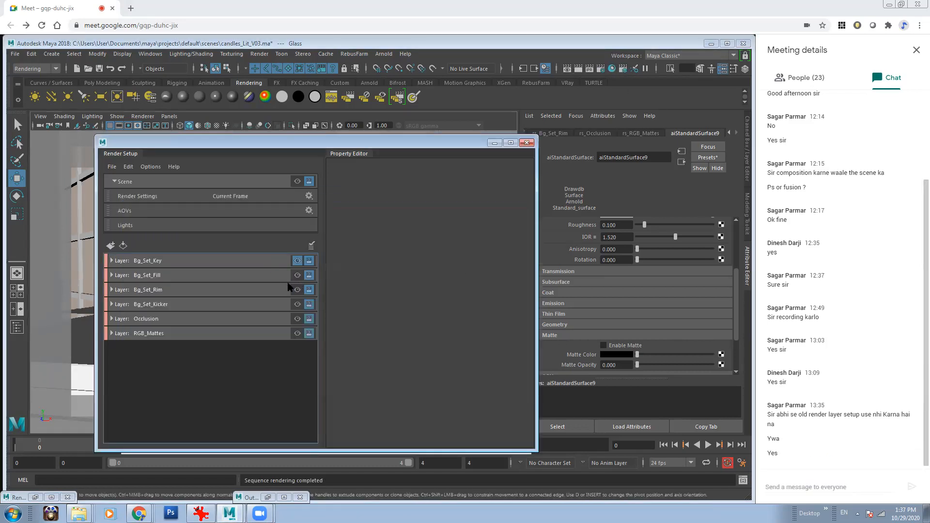
click(297, 274)
drag(397, 142, 453, 176)
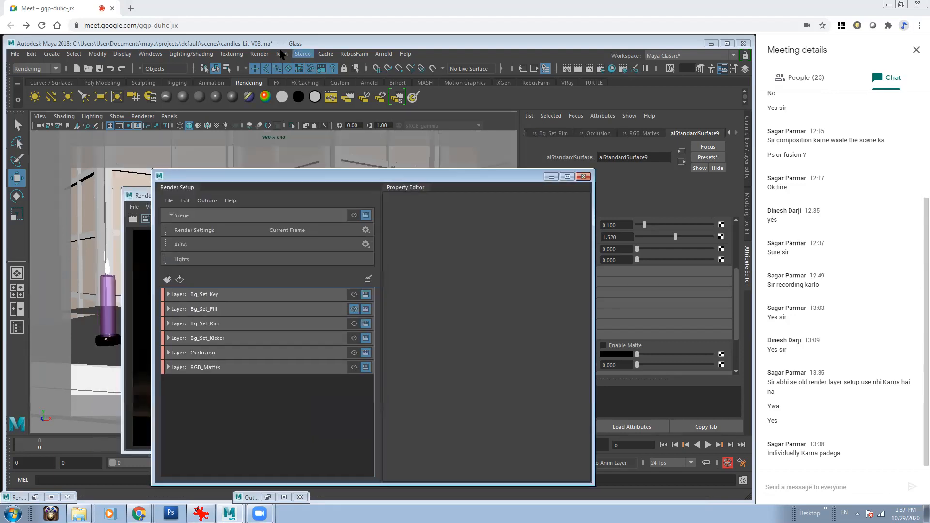
click(260, 54)
click(287, 182)
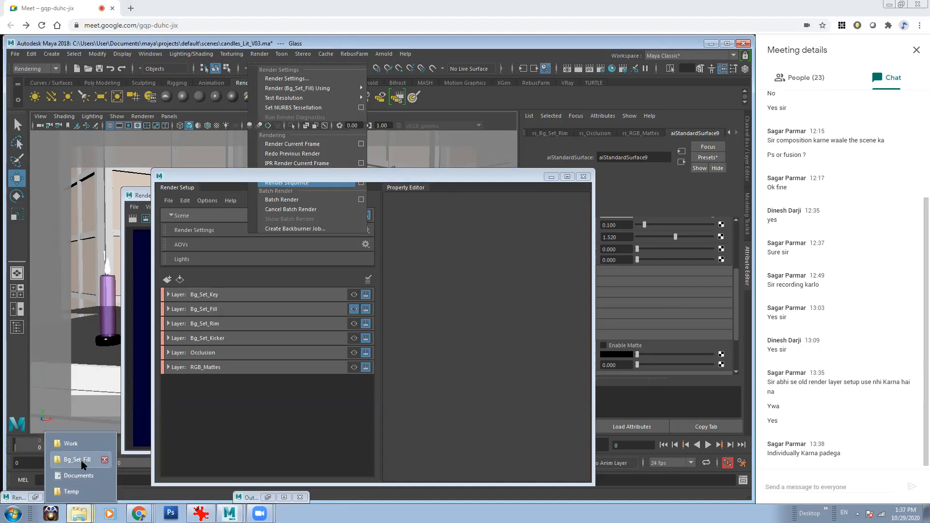
Switch to the render folders, view candles_Lit_V03.tif in Bg_Set_Key and go back up to Candle_Scene_Render
click(81, 462)
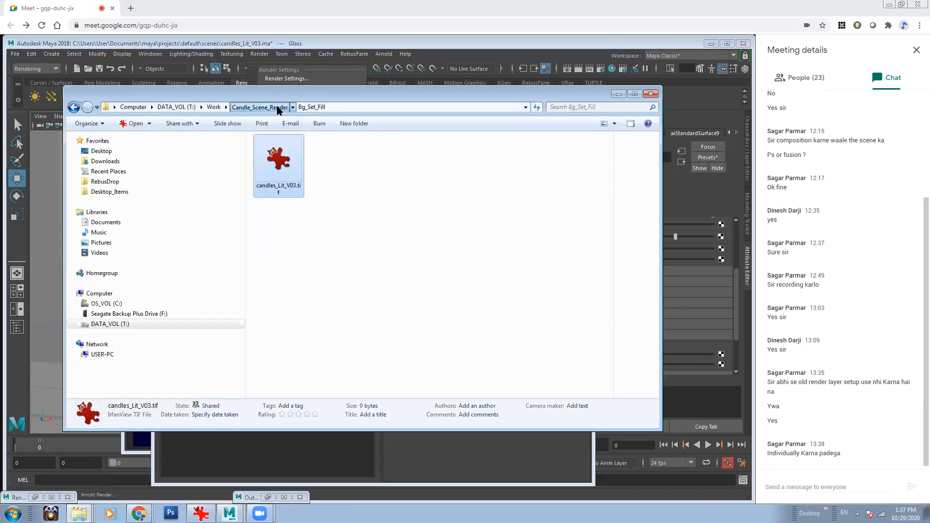
click(277, 107)
double_click(287, 161)
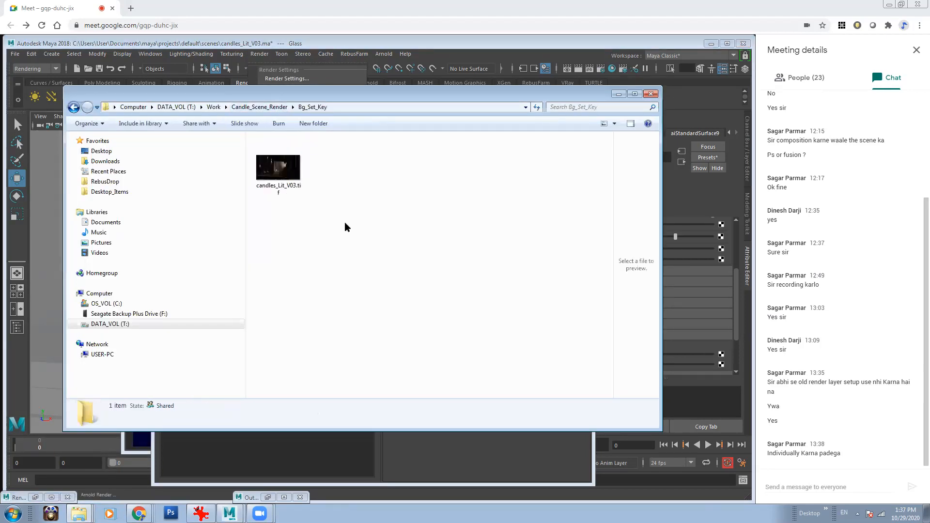
click(271, 188)
double_click(279, 166)
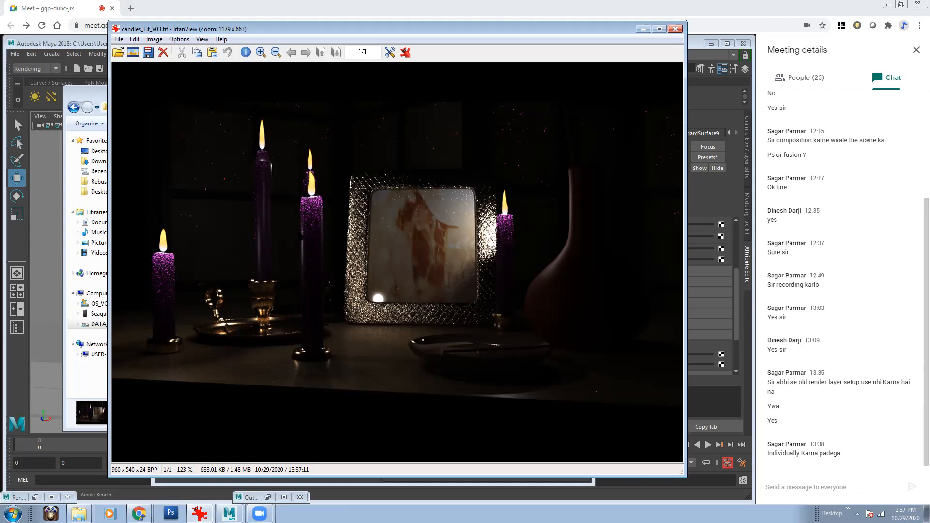
click(643, 28)
click(332, 316)
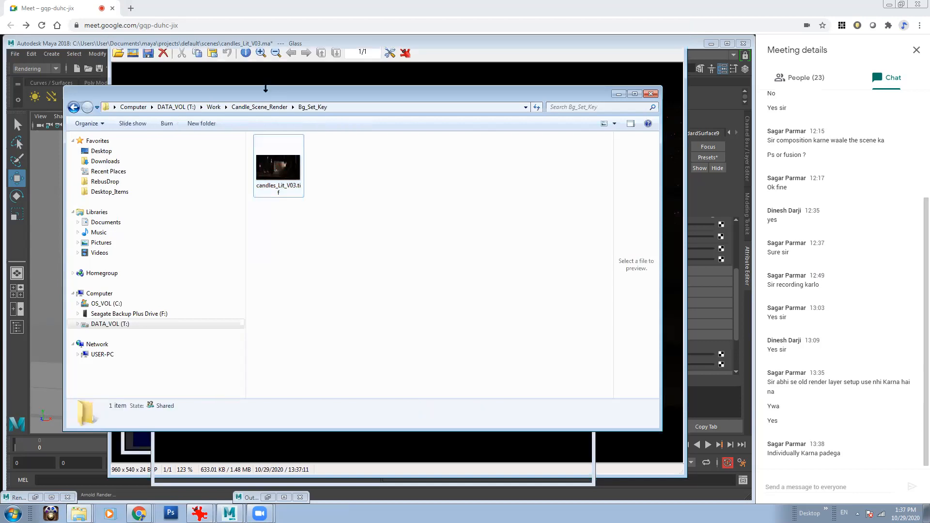
click(259, 106)
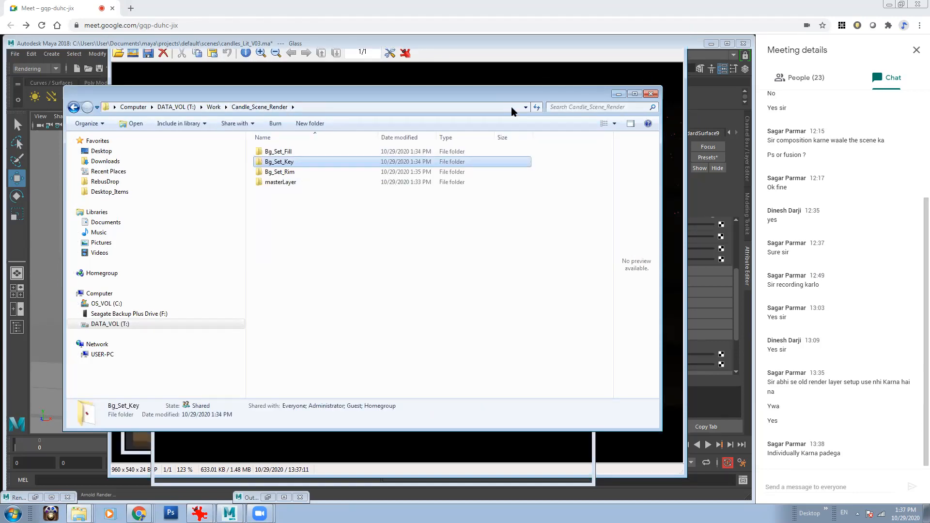
Move the Candle_Scene_Render folder window aside and minimize Render Setup to inspect the Bg_Set_Fill render in Render View
drag(562, 221, 472, 155)
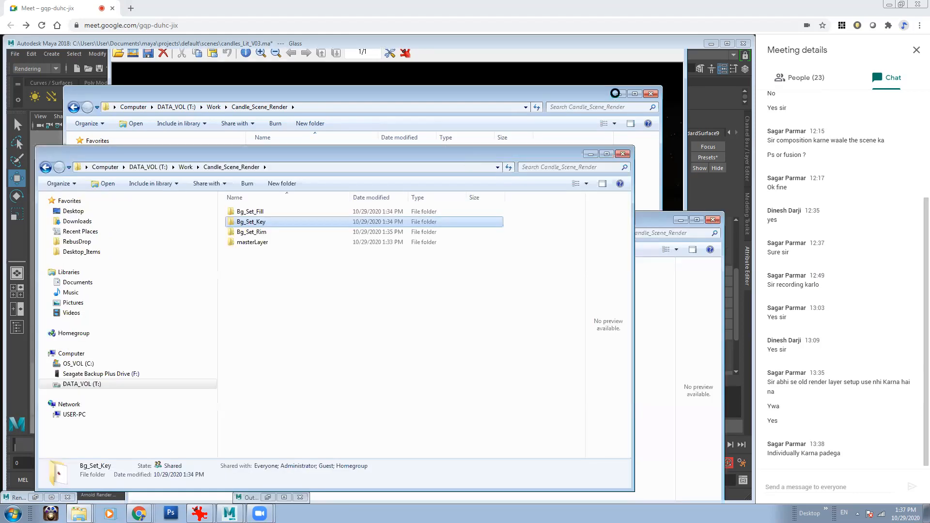
click(619, 93)
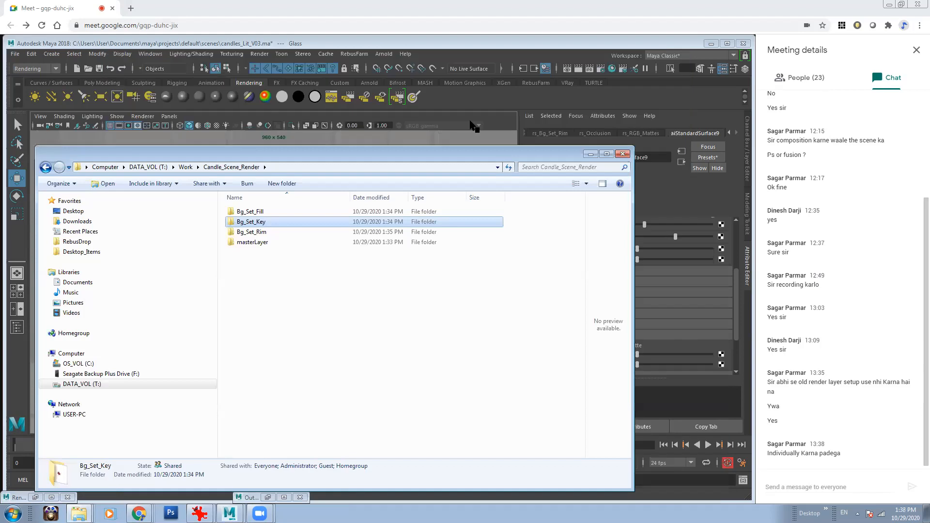
drag(349, 104, 337, 200)
click(551, 178)
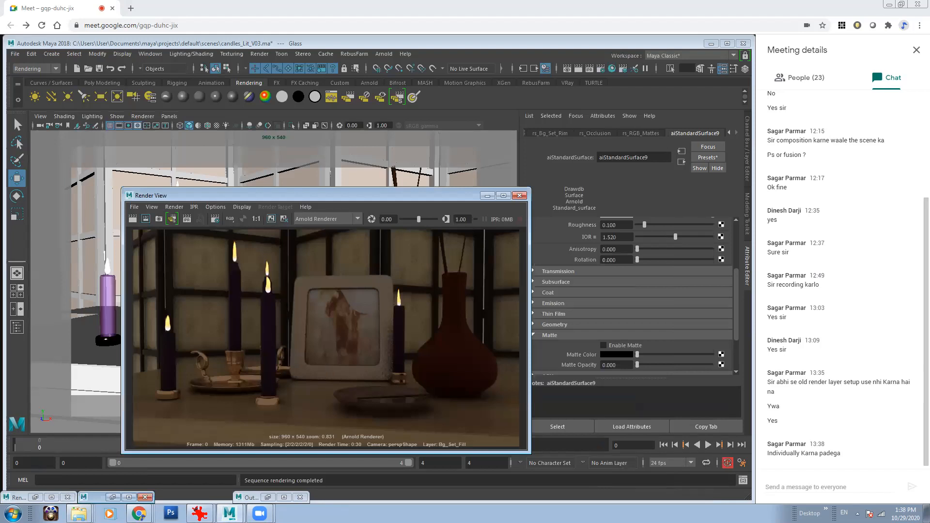
click(78, 513)
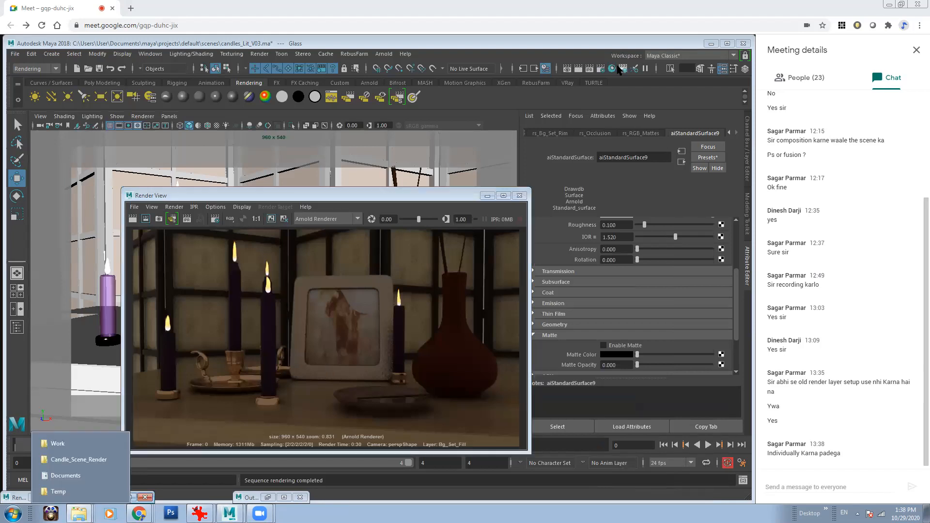
Bring Render Setup back, make Bg_Set_Rim the visible layer and render it with Render Sequence
click(624, 69)
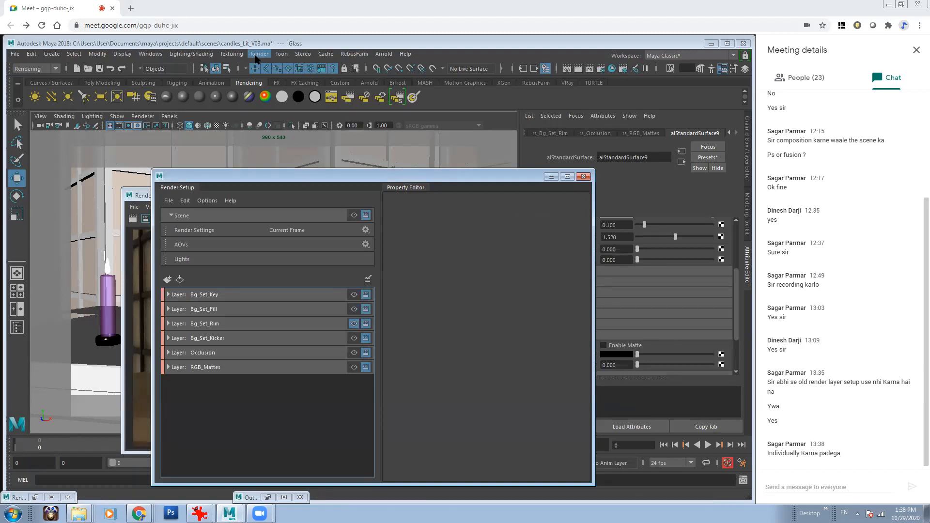
click(259, 53)
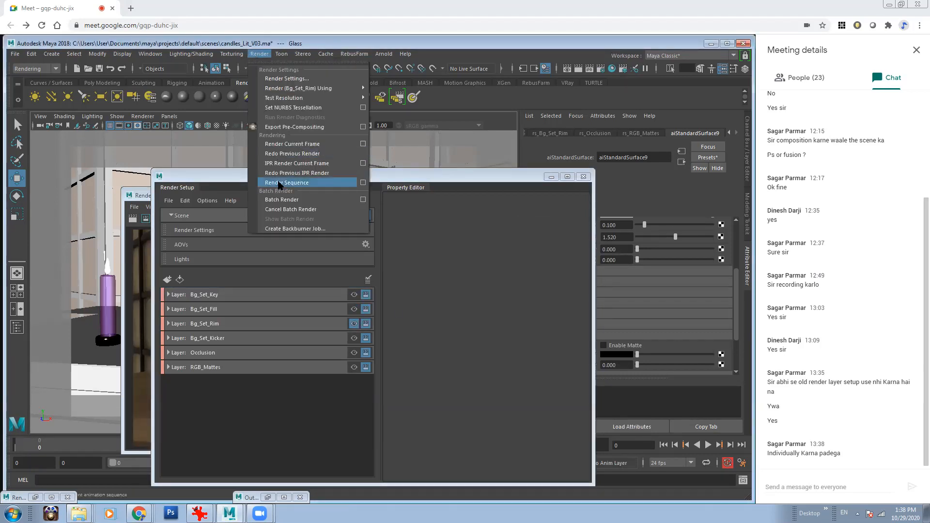
click(280, 183)
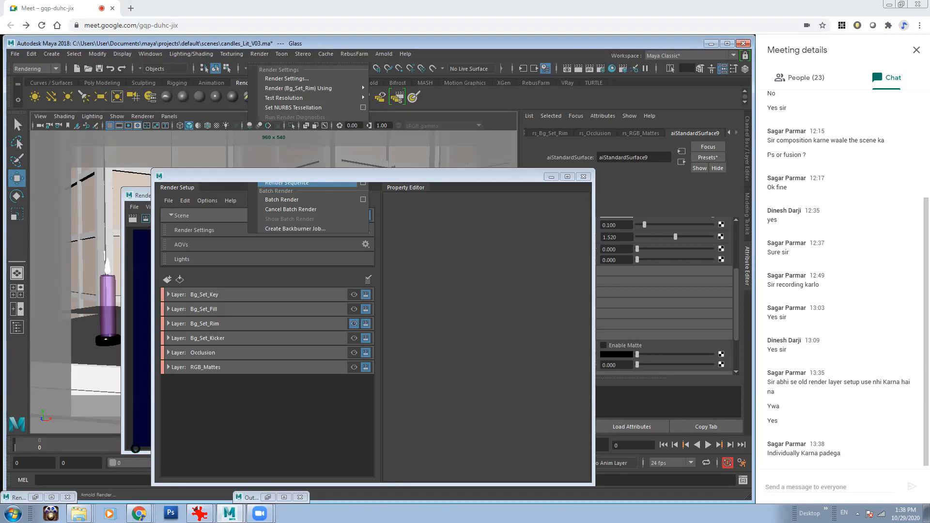
Switch to the Candle_Scene_Render folder, open Bg_Set_Rim to check its output file and move the folder window clear of Maya
right_click(79, 514)
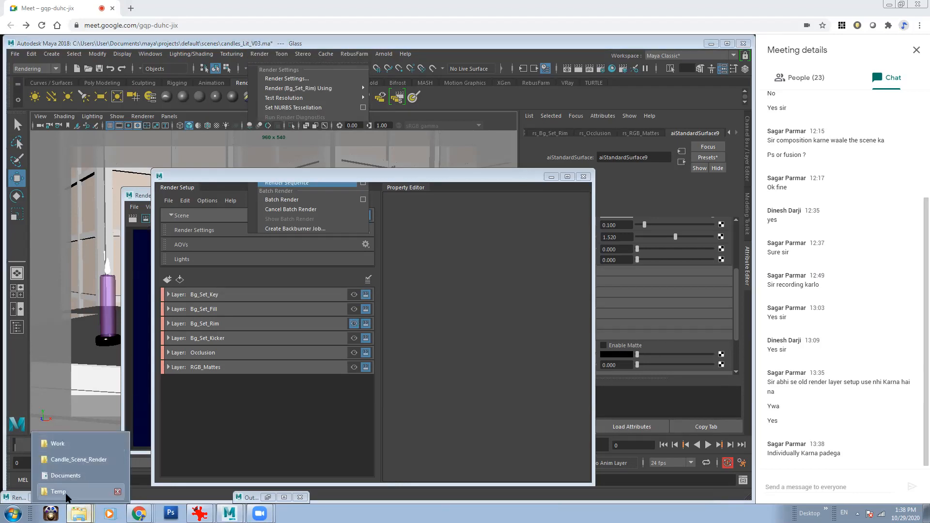
click(72, 459)
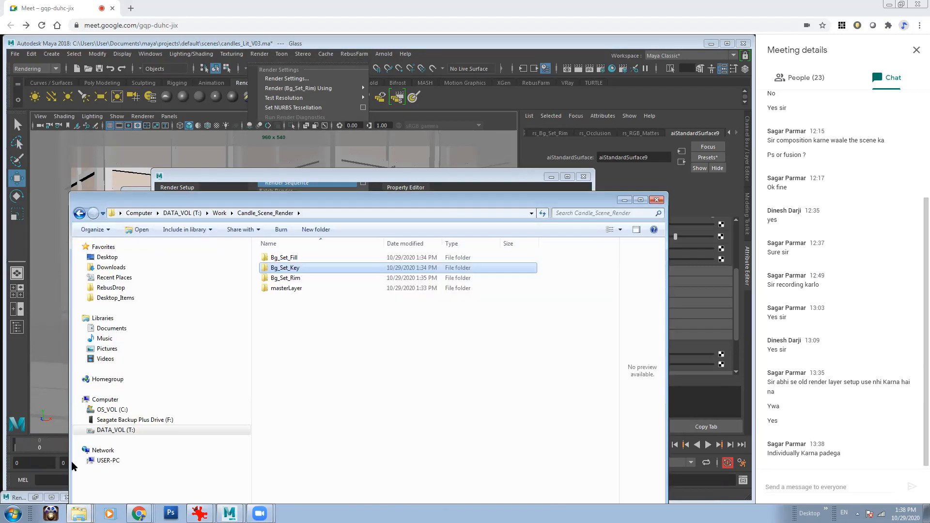
double_click(295, 277)
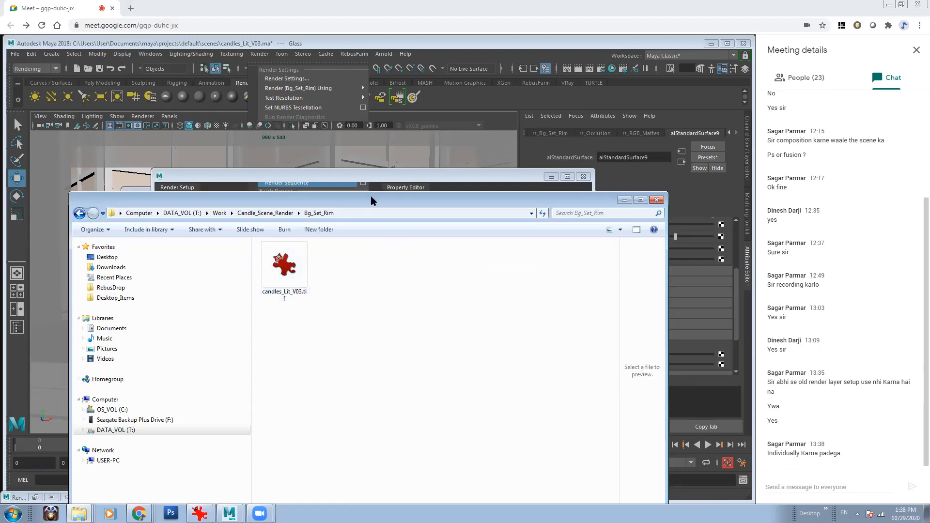
drag(372, 203, 446, 97)
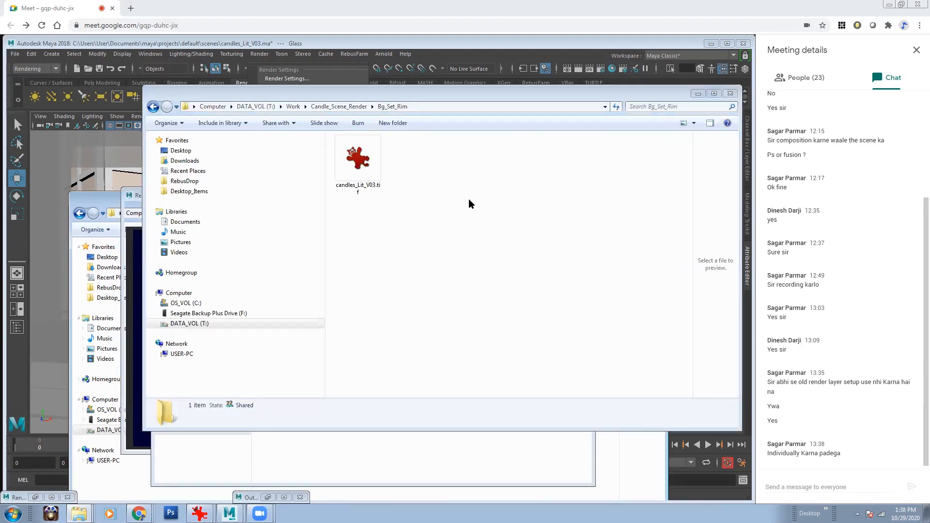
drag(453, 93, 524, 94)
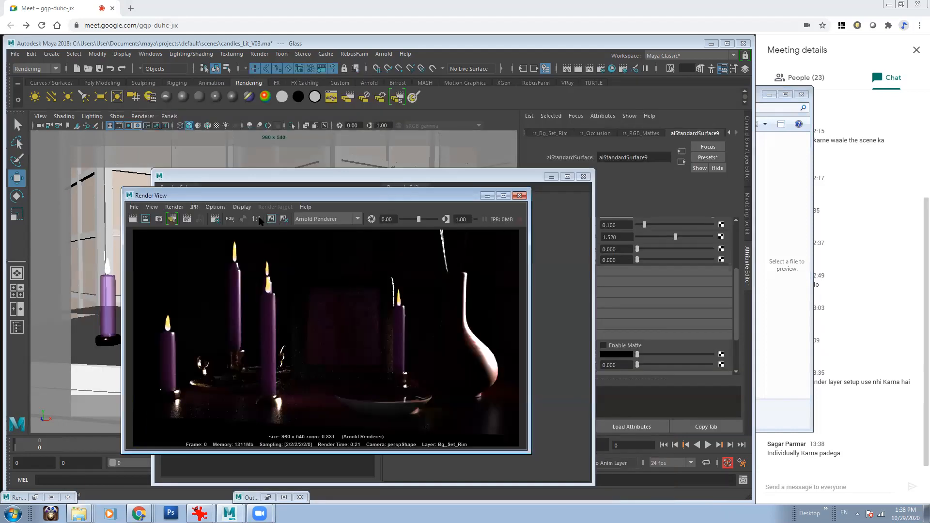
Display the Bg_Set_Rim render at actual size and enlarge the Render View window to inspect it
click(256, 219)
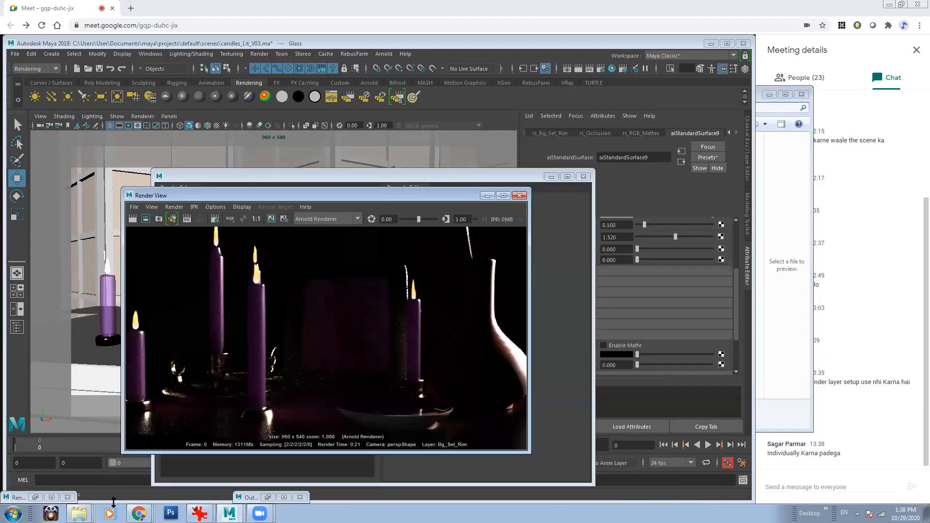
drag(123, 188, 1, 117)
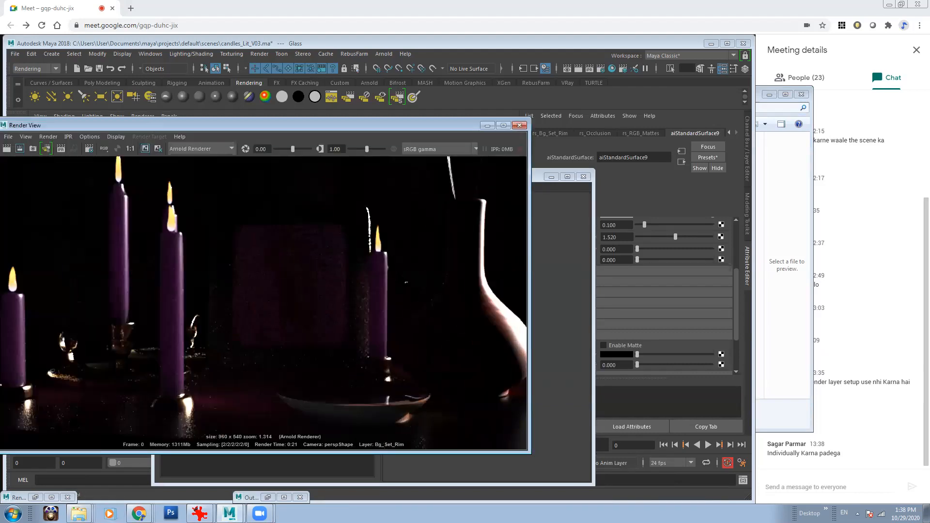
Bring Render Setup back beside Render View, make Bg_Set_Kicker the visible layer and render it with Render Sequence
scroll(293, 275, down, 5)
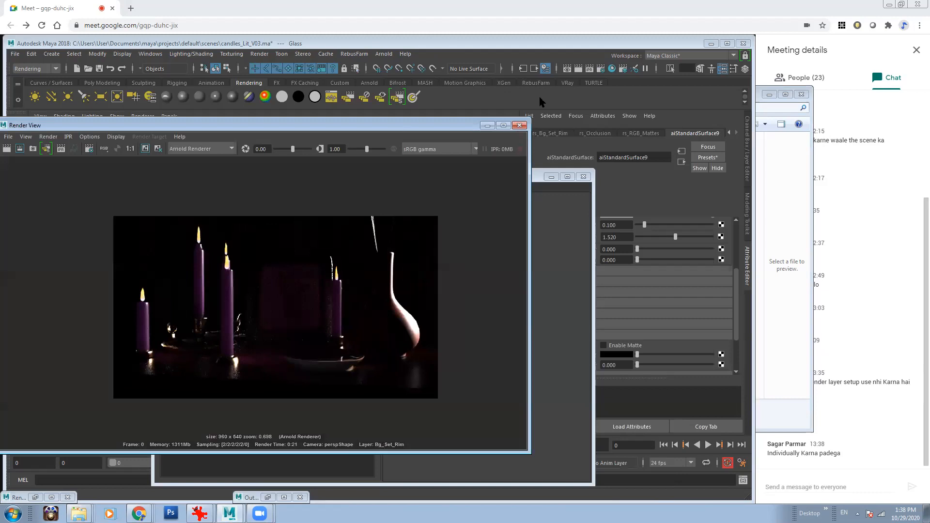
click(634, 68)
drag(436, 162, 653, 120)
click(572, 286)
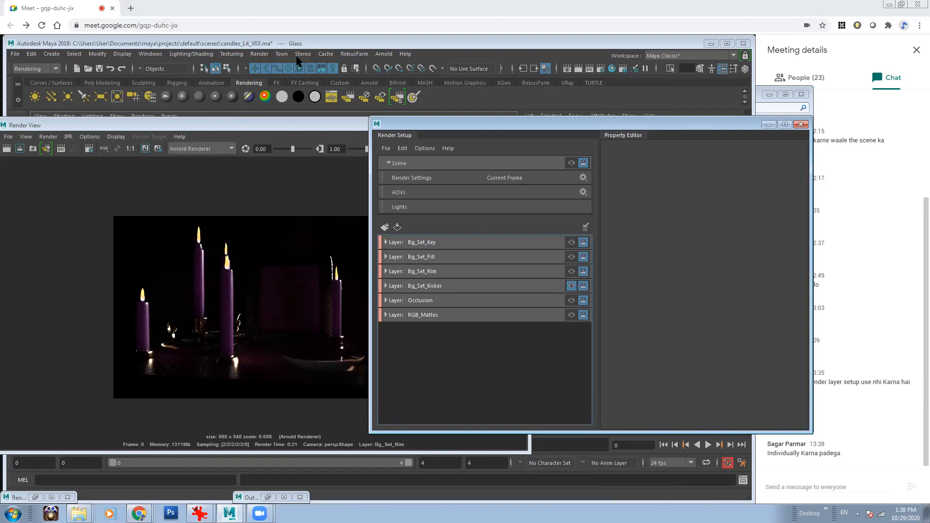
click(260, 54)
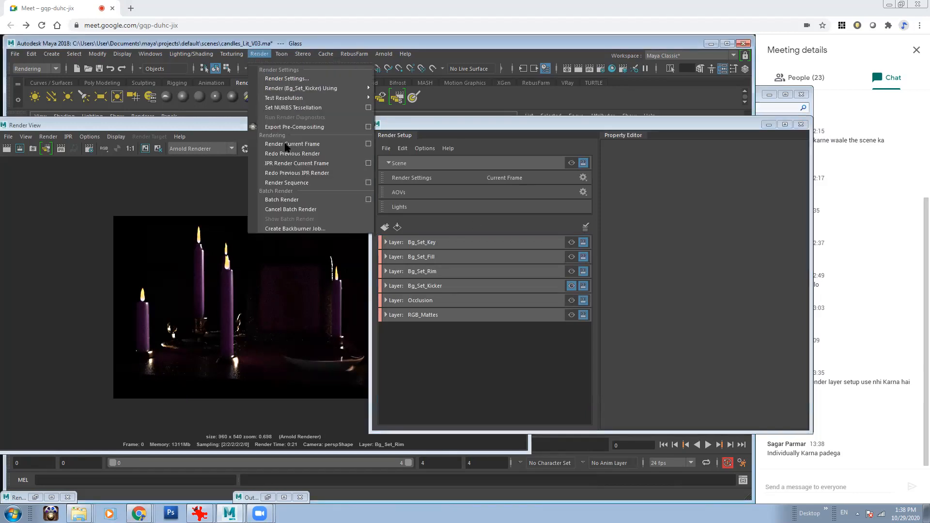
click(303, 184)
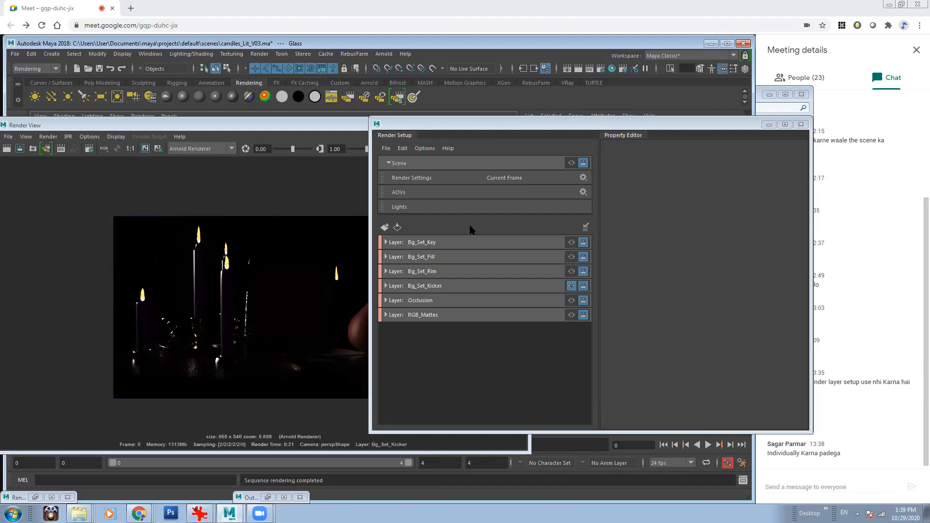
Open candles_Lit_V03.tif from the Bg_Set_Kicker folder in Candle_Scene_Render to check it, then minimize the image and folder windows
mouse_move(550, 125)
mouse_down()
mouse_move(663, 155)
mouse_move(556, 121)
mouse_up()
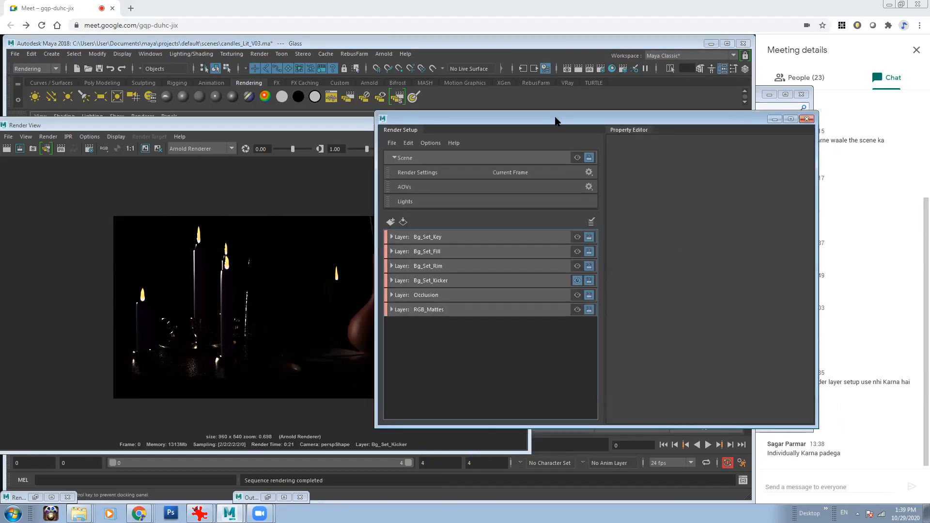
mouse_move(79, 512)
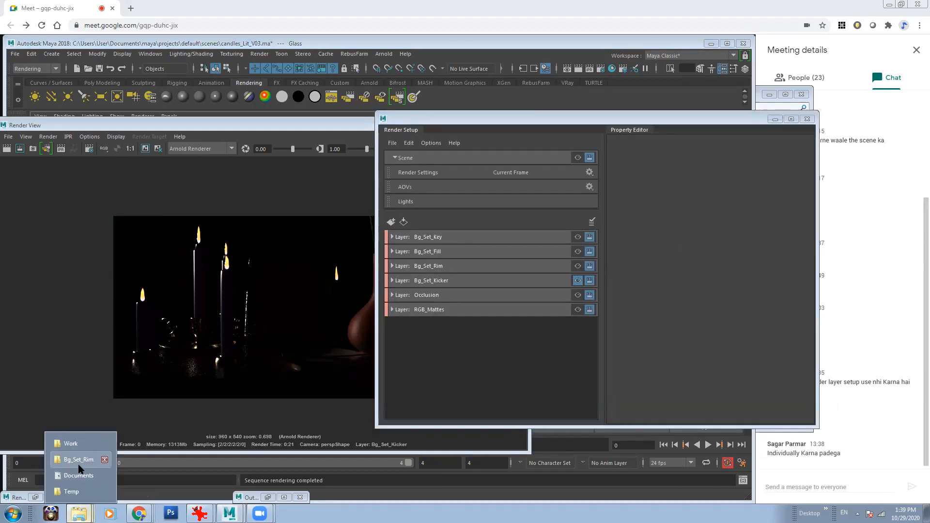
click(80, 464)
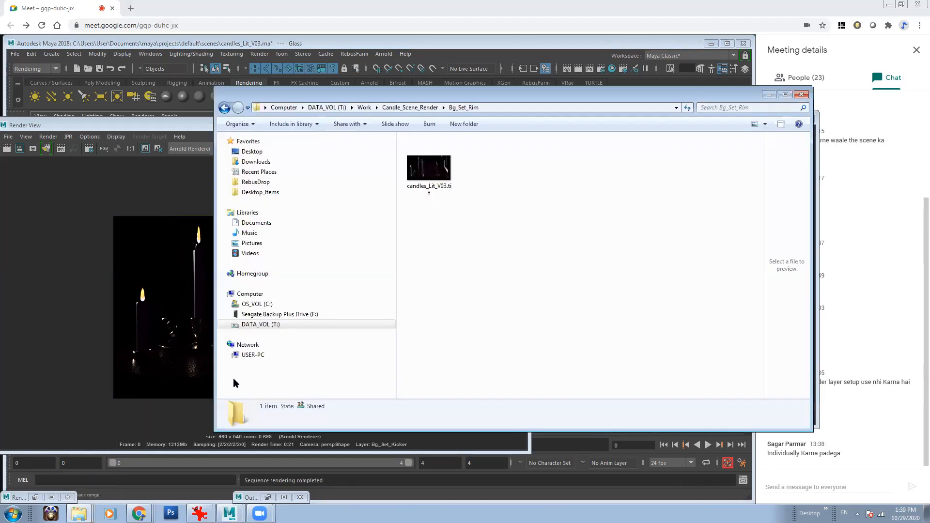
click(432, 108)
click(442, 173)
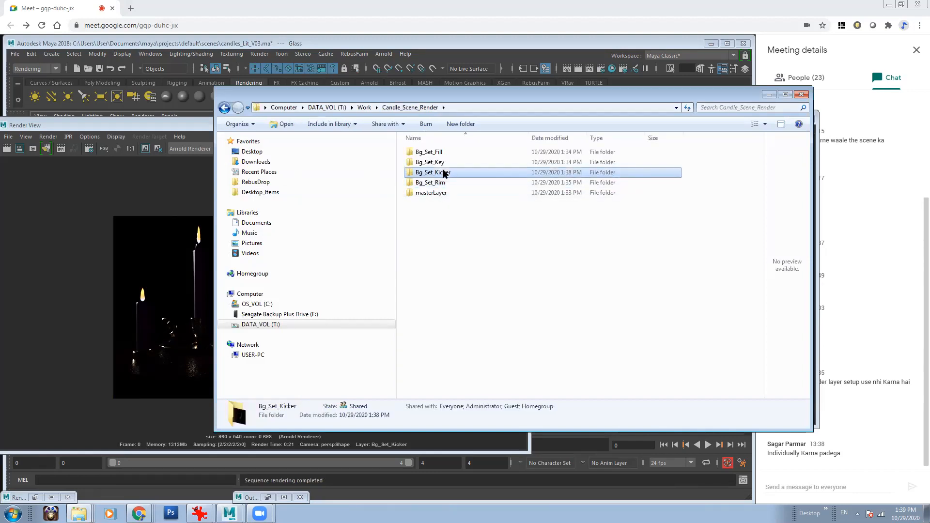
double_click(442, 172)
double_click(432, 156)
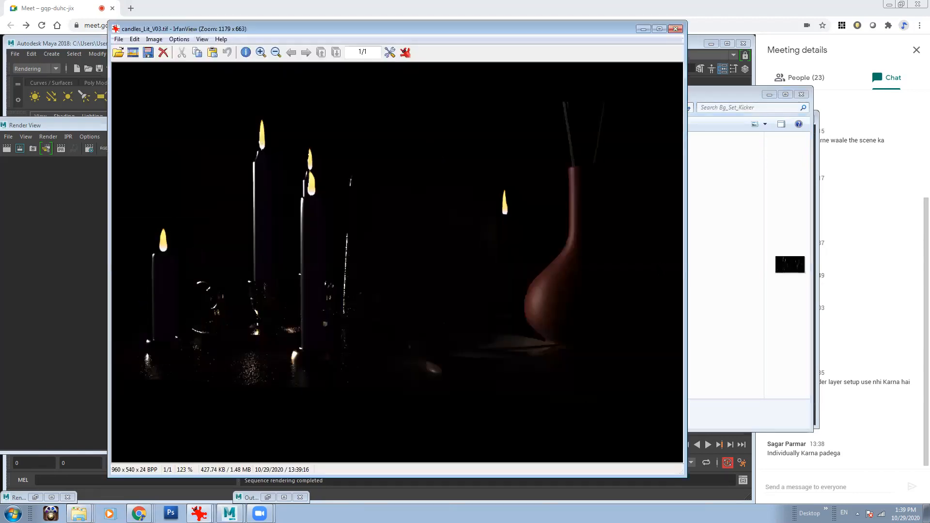
click(643, 29)
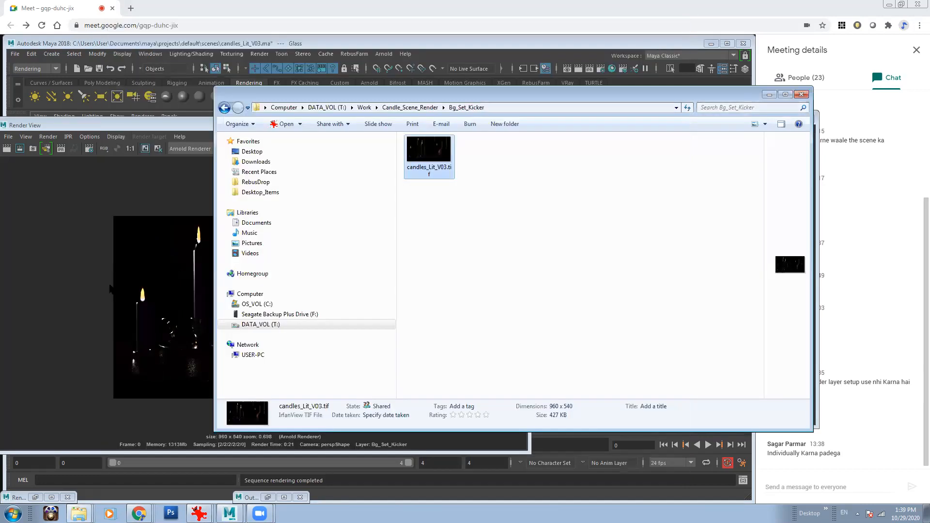
click(770, 94)
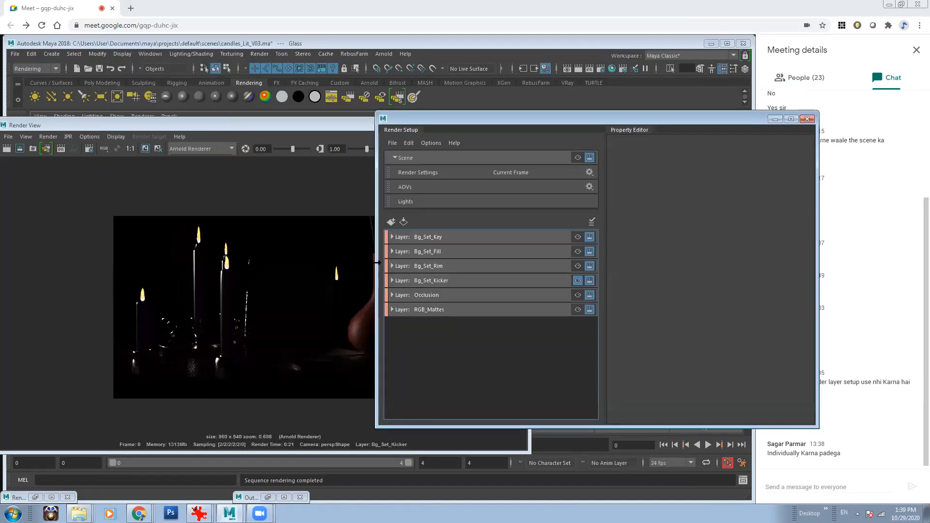
Make Occlusion the visible layer, and show the Candle_Scene_Render folder in a smaller window clear of the Render View
click(578, 295)
click(79, 513)
click(89, 460)
click(410, 107)
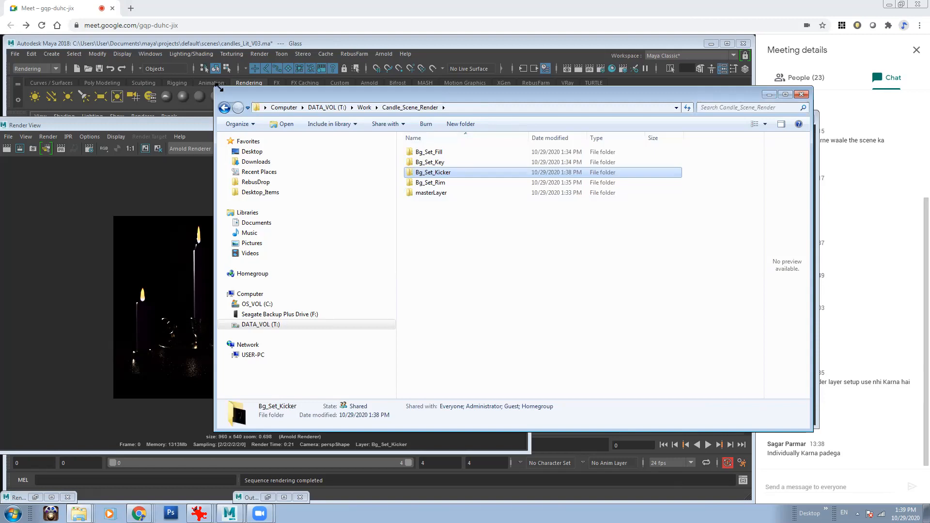
drag(220, 88, 504, 129)
Render the Occlusion layer with Render Sequence and check the Candle_Scene_Render folder for its output
click(274, 44)
click(260, 54)
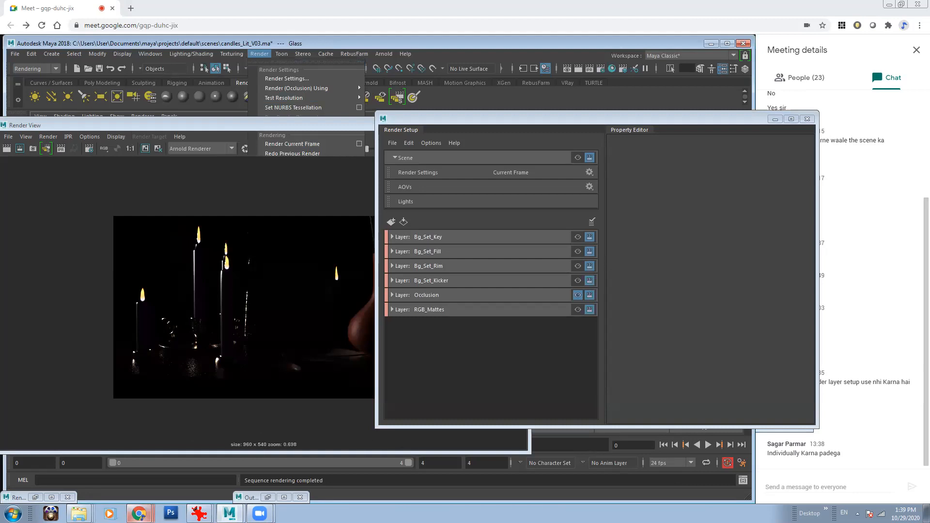
right_click(79, 514)
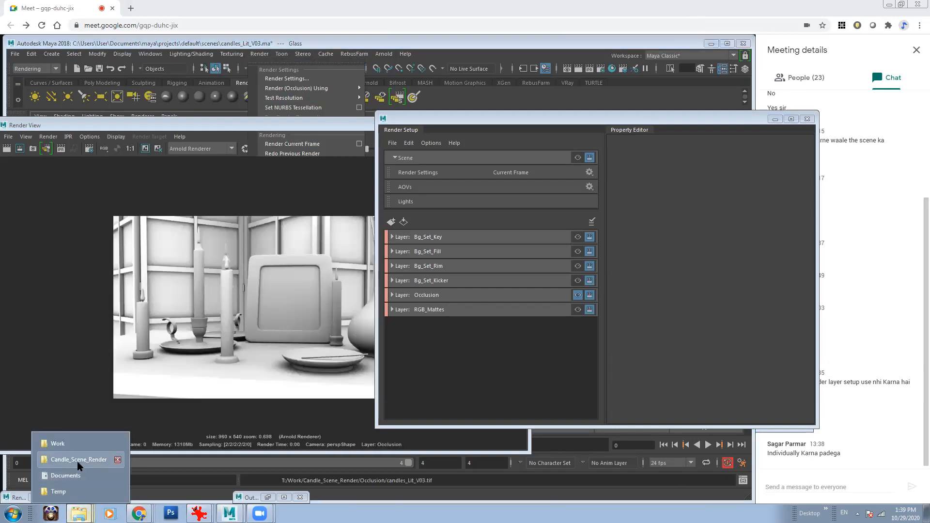
click(79, 459)
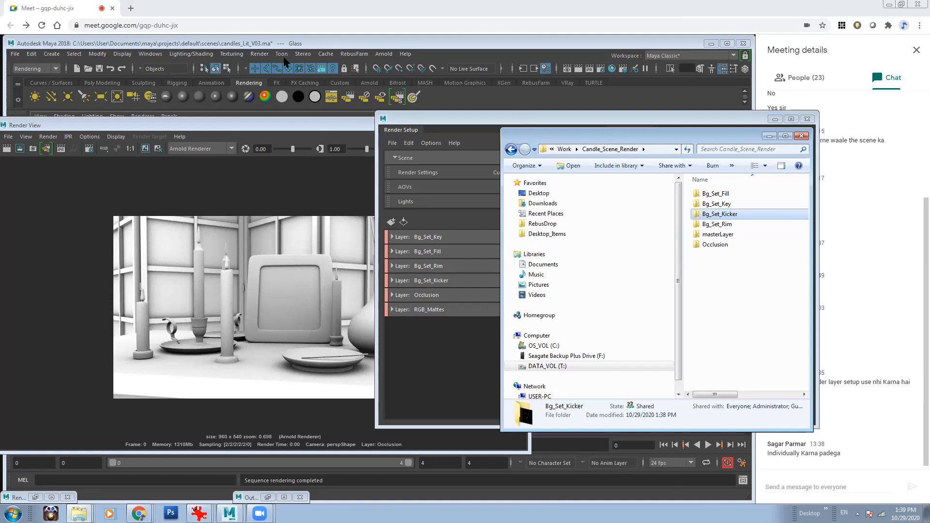
Return to Render Setup, make RGB_Mattes the visible layer and render it with Render Sequence
click(530, 113)
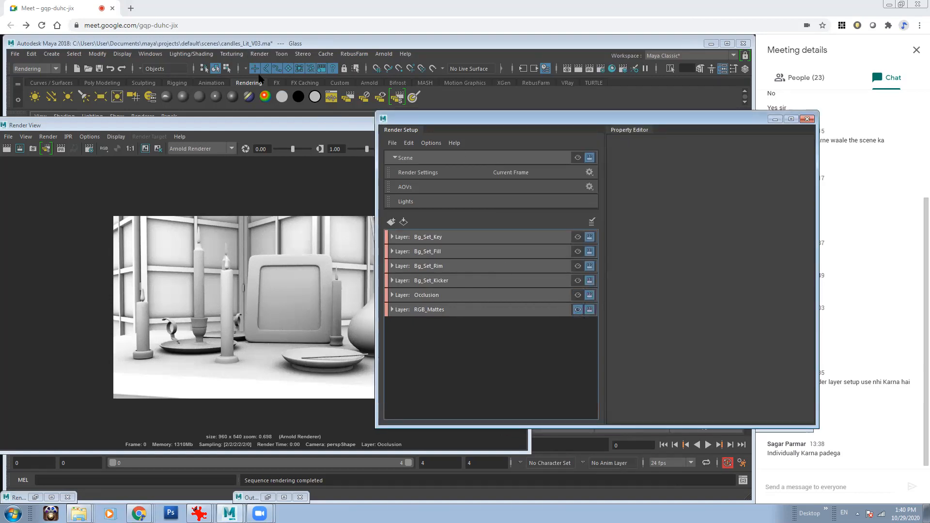
click(252, 55)
click(290, 182)
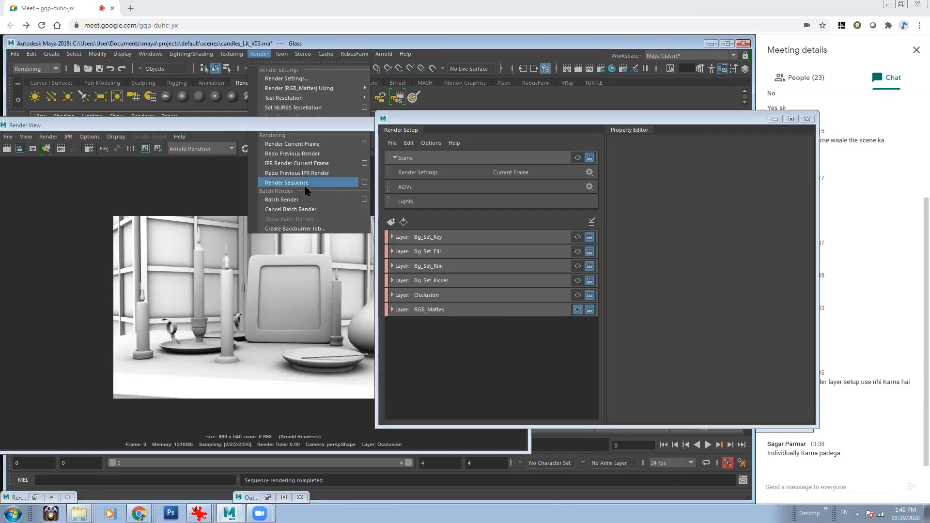
click(78, 514)
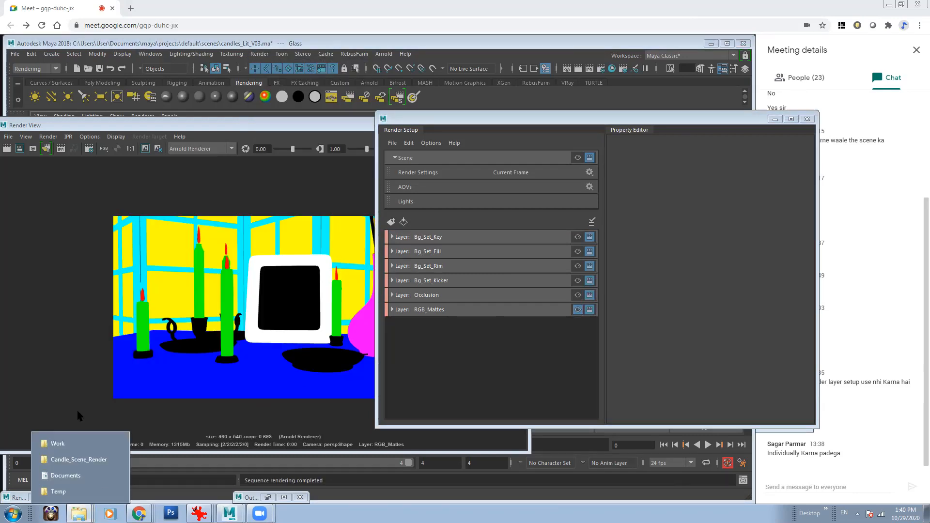
click(501, 329)
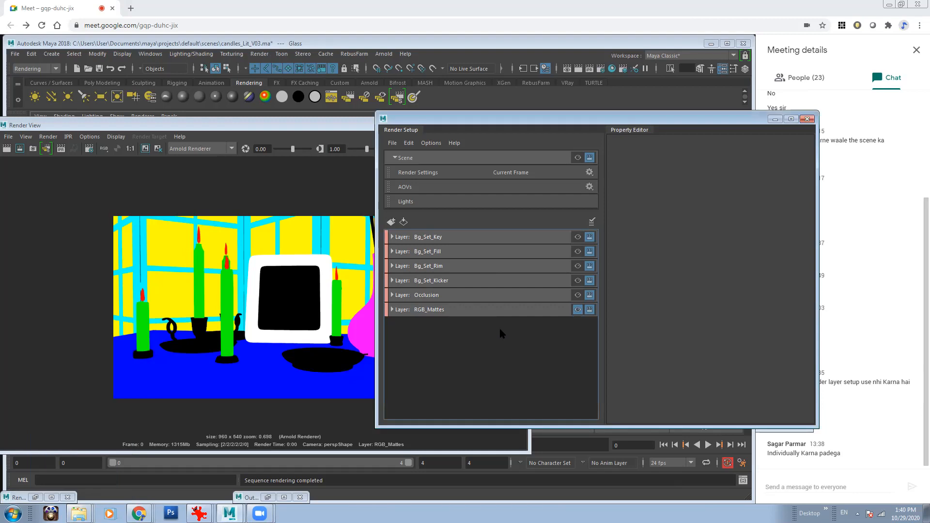
Minimize the Render Setup and Render View windows and save the candles_Lit_V03.ma scene
click(775, 119)
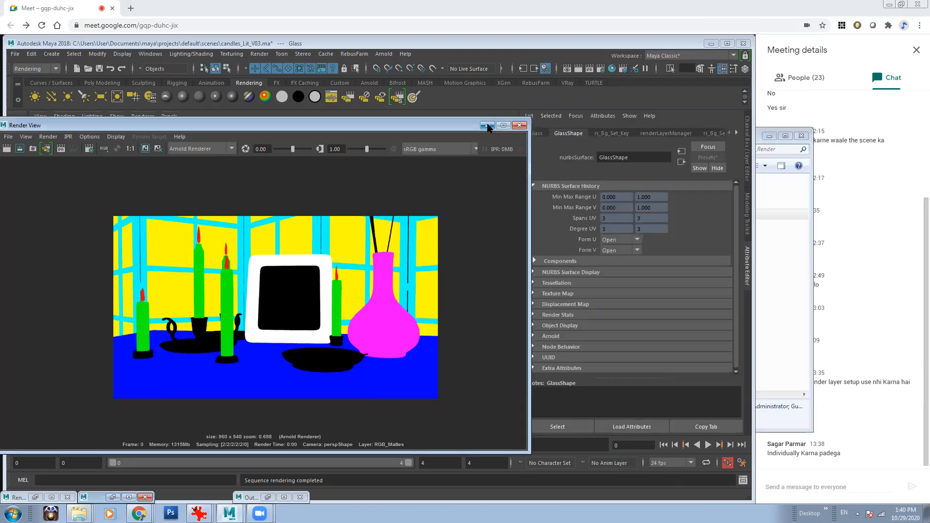
click(486, 125)
click(17, 54)
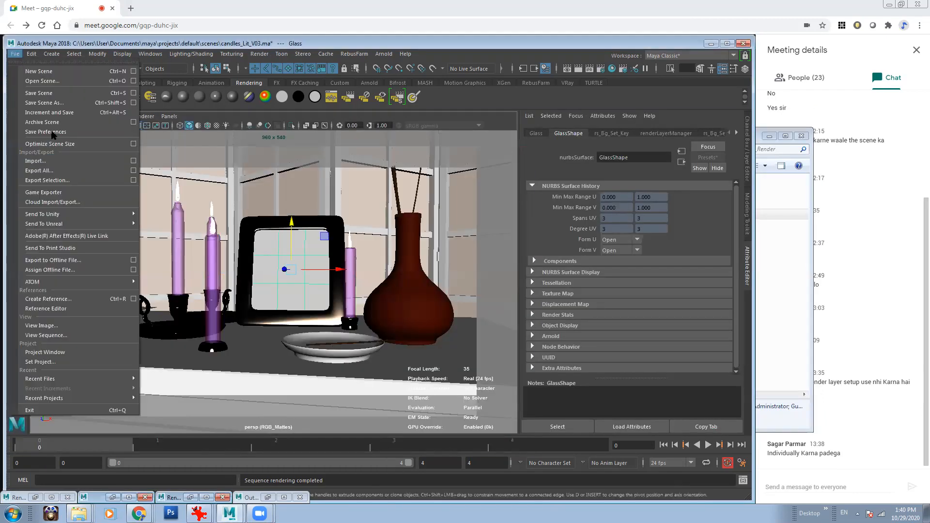
click(52, 92)
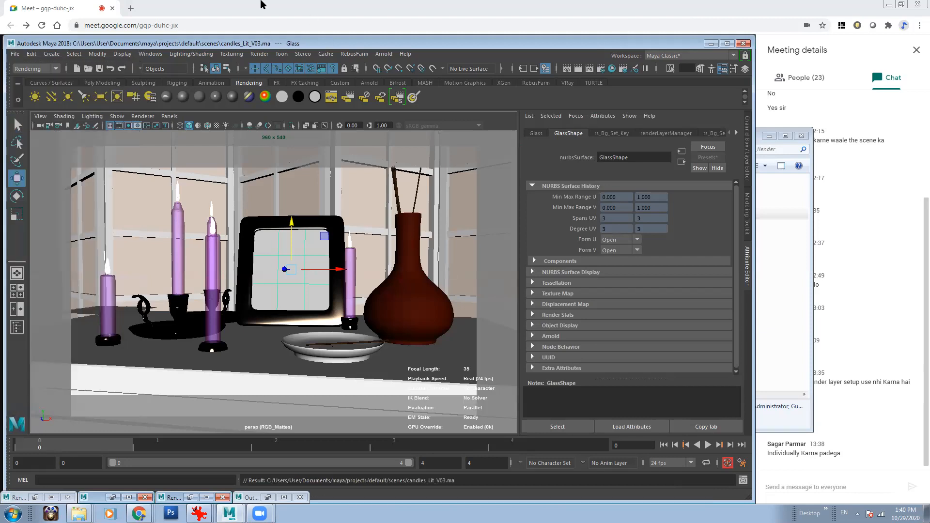
Switch away from Maya and launch Fusion 7
click(262, 3)
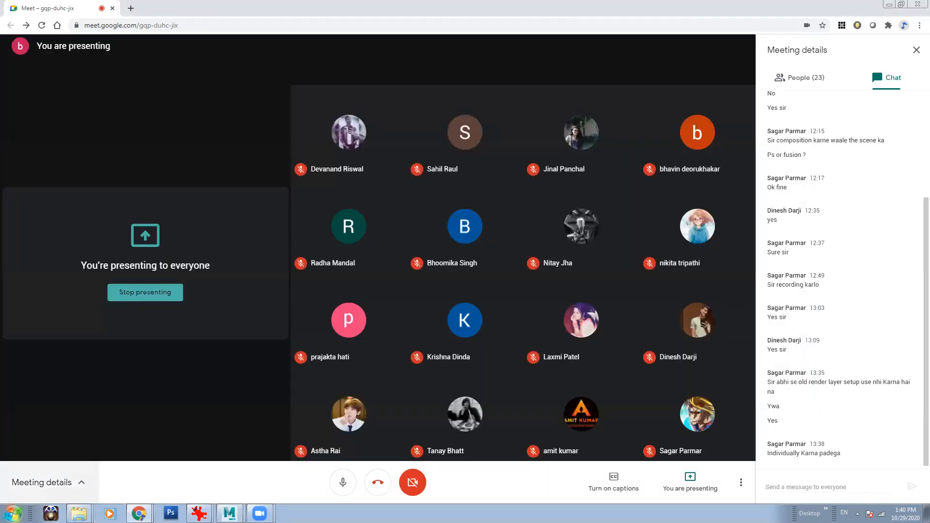
click(13, 513)
click(35, 416)
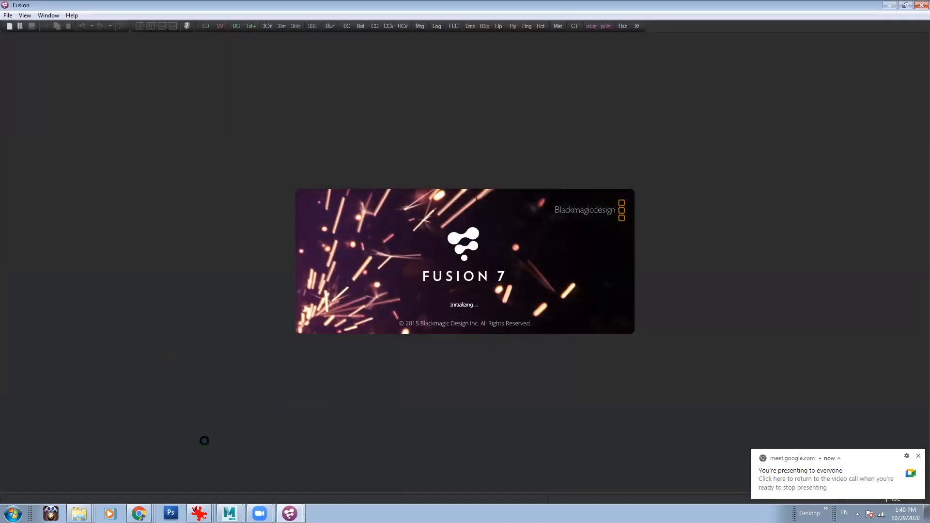
right_click(79, 513)
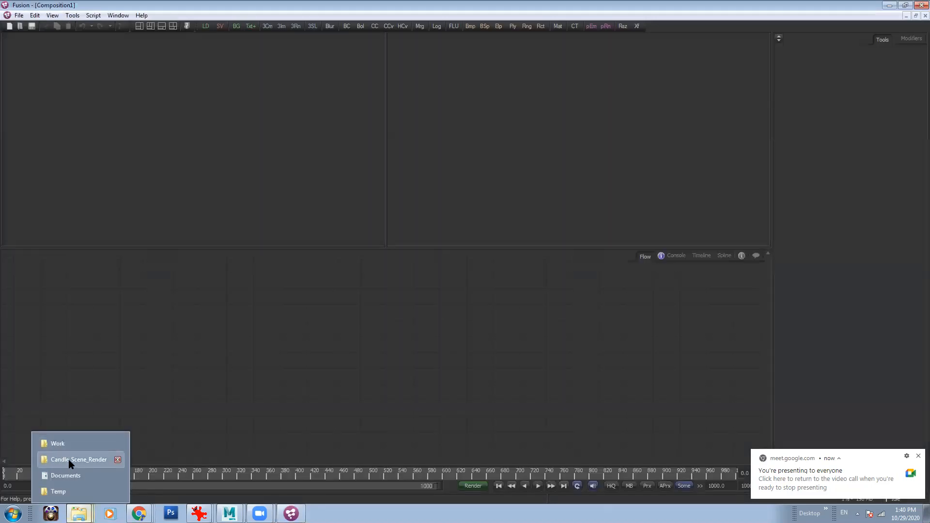
click(70, 463)
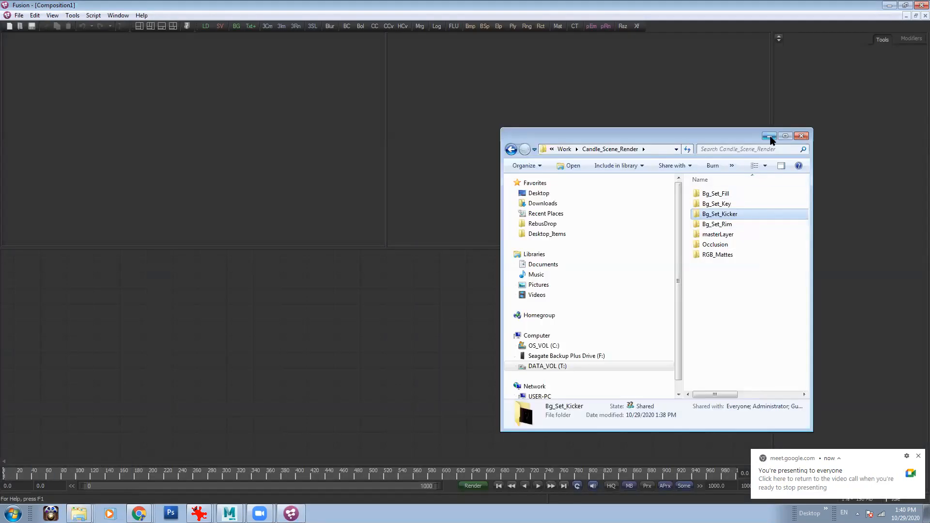
click(769, 136)
Restore the Fusion window from full screen and resize it to fit beside the meeting chat
click(905, 5)
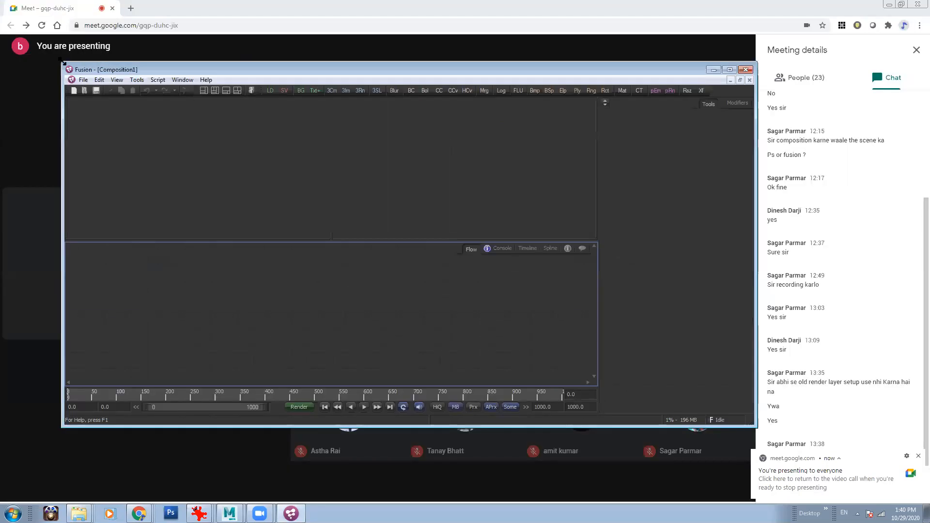
drag(64, 62, 2, 37)
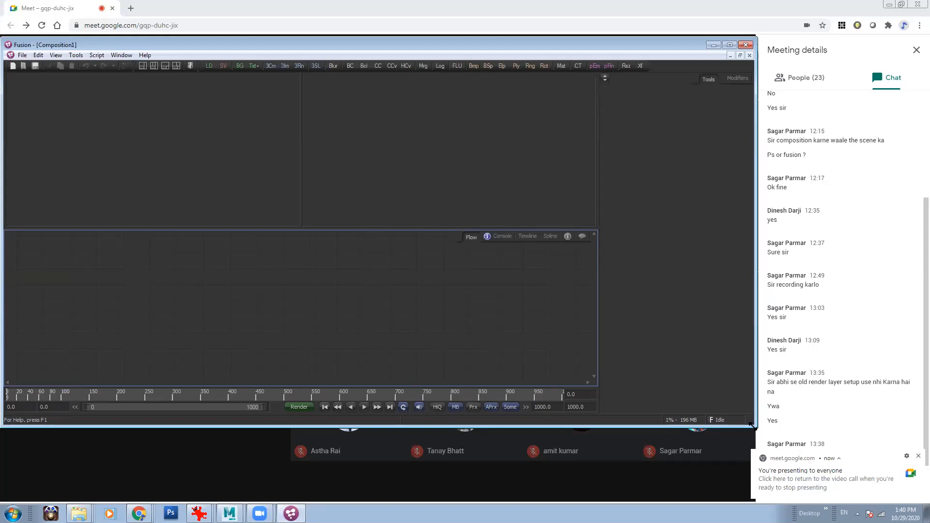
drag(752, 426, 748, 427)
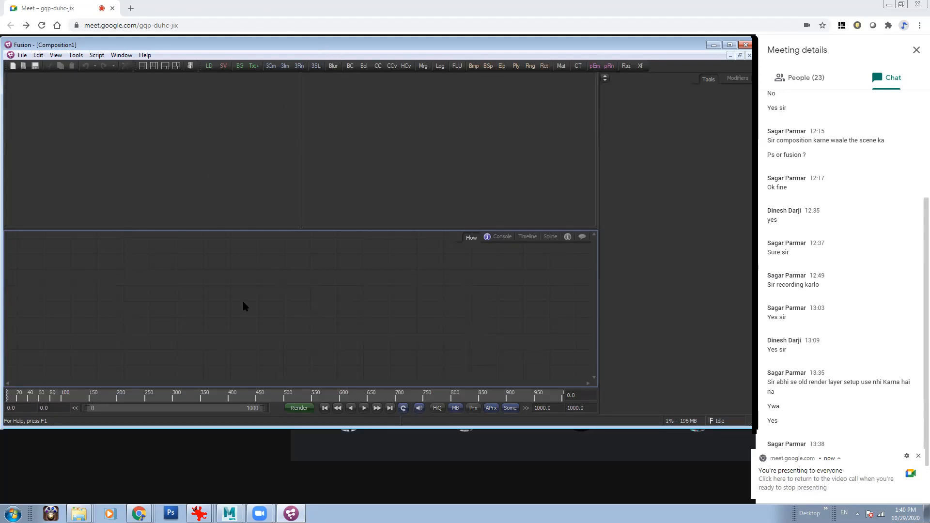
click(498, 444)
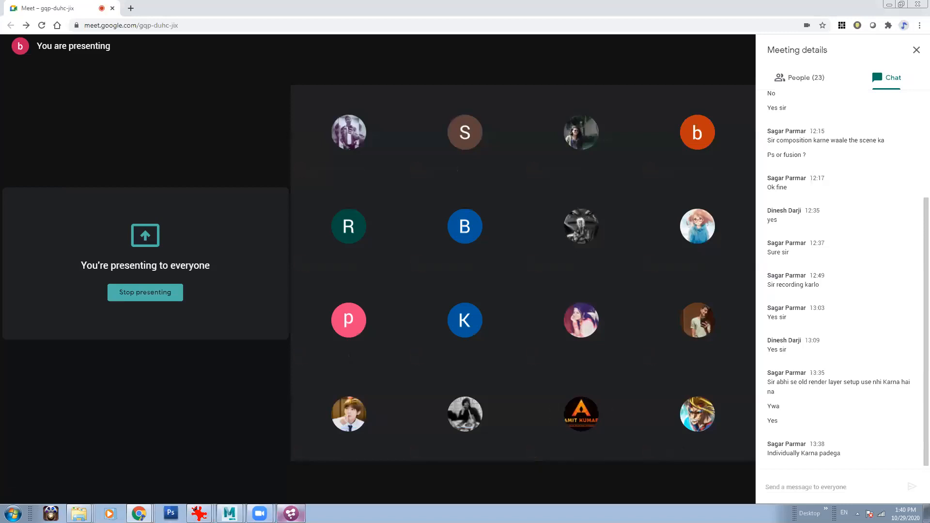
click(290, 513)
Load candles_Lit_V03.tif from the Bg_Set_Key folder of Candle_Scene_Render into the Fusion flow
right_click(79, 513)
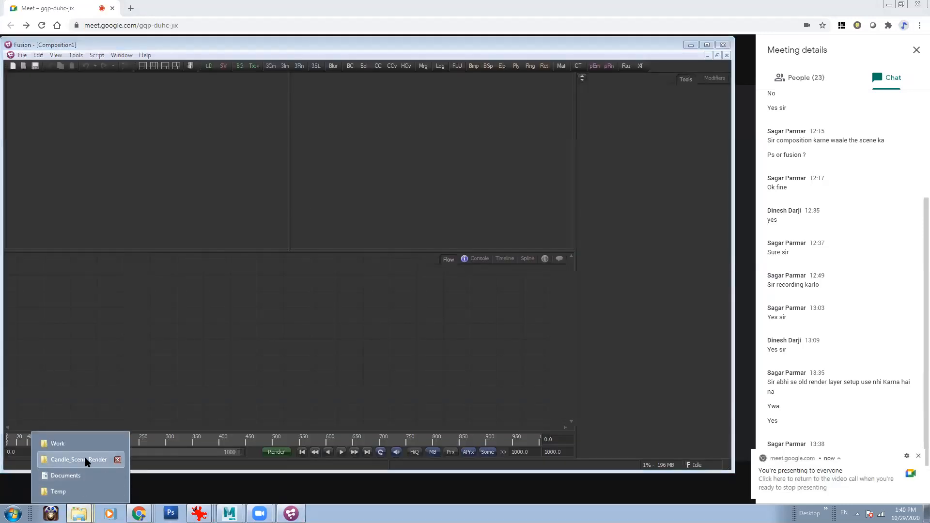
click(88, 460)
double_click(717, 193)
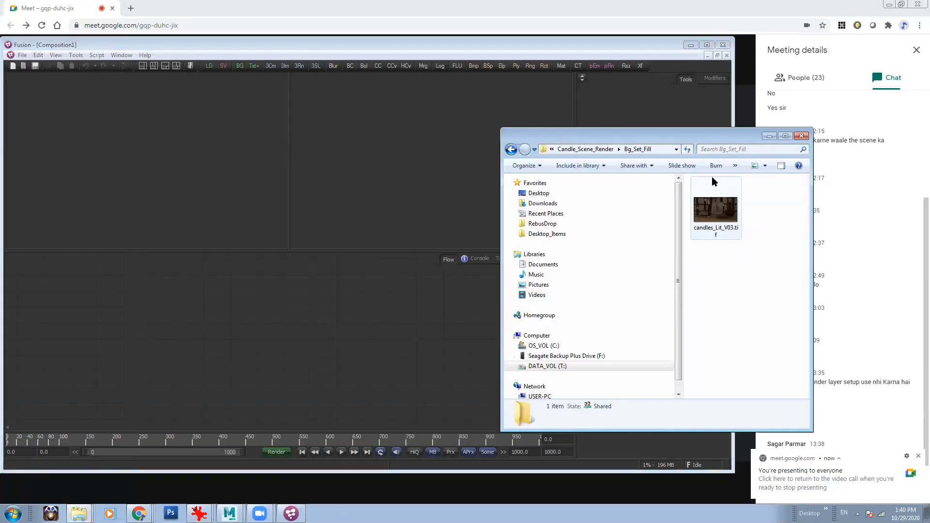
click(581, 150)
double_click(711, 202)
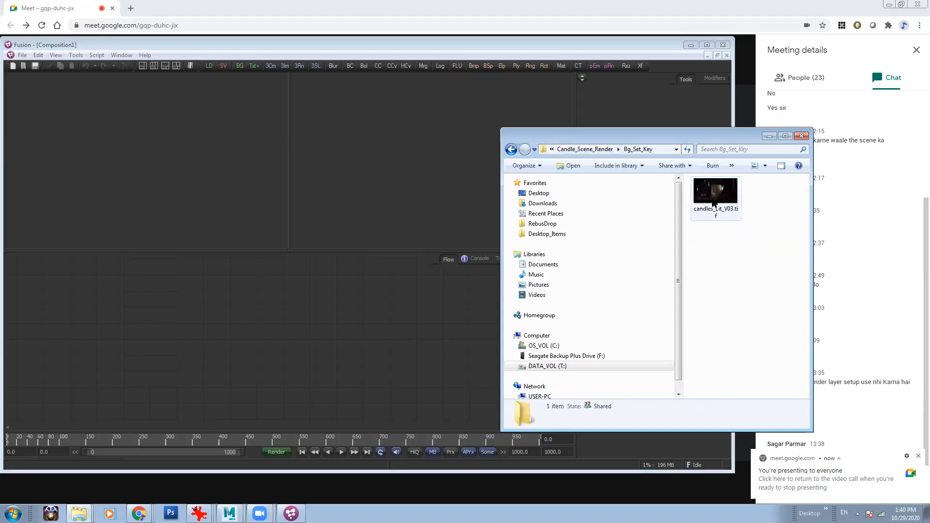
drag(715, 199, 319, 312)
Load candles_Lit_V03.tif from the Bg_Set_Fill folder into the flow
click(585, 149)
double_click(716, 193)
click(717, 198)
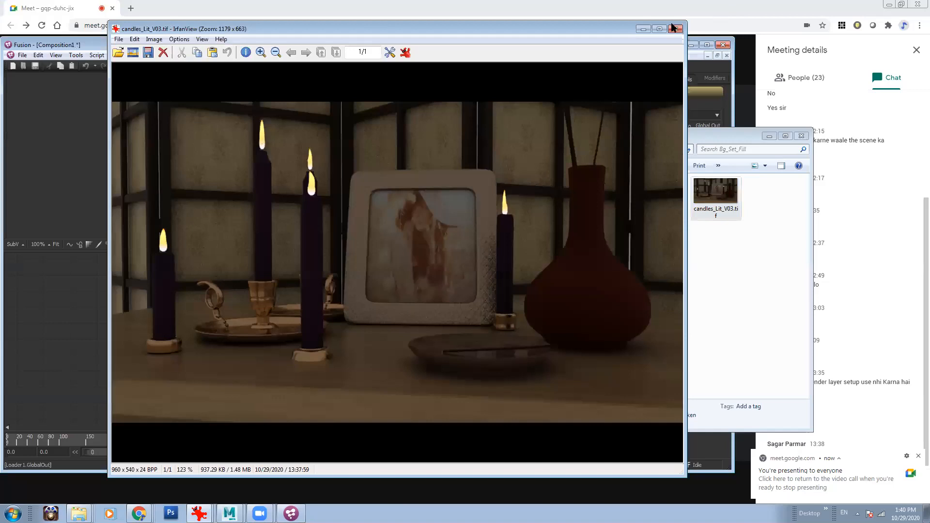
key(Escape)
drag(719, 196, 404, 298)
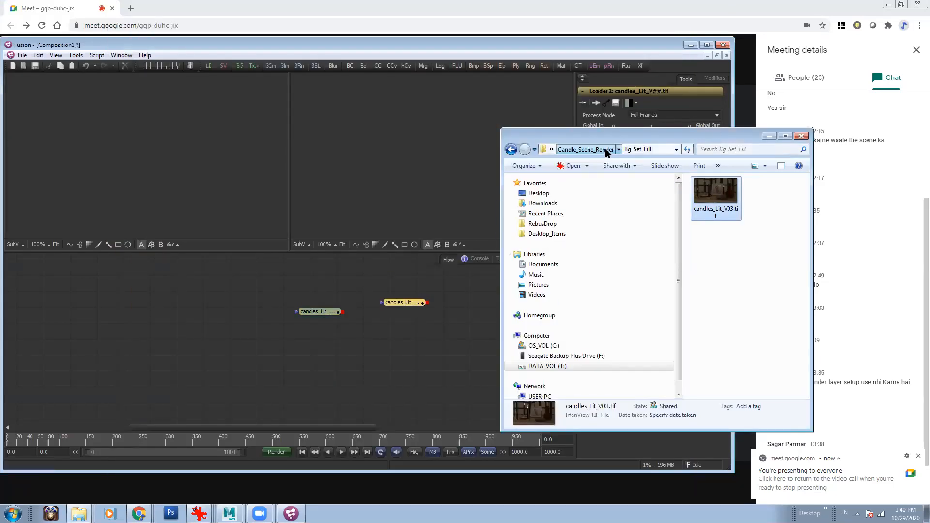
Load candles_Lit_V03.tif from the Bg_Set_Rim folder into the flow
click(584, 149)
double_click(709, 225)
click(710, 217)
drag(716, 196, 472, 310)
Load candles_Lit_V03.tif from the Bg_Set_Kicker folder into the flow
click(585, 150)
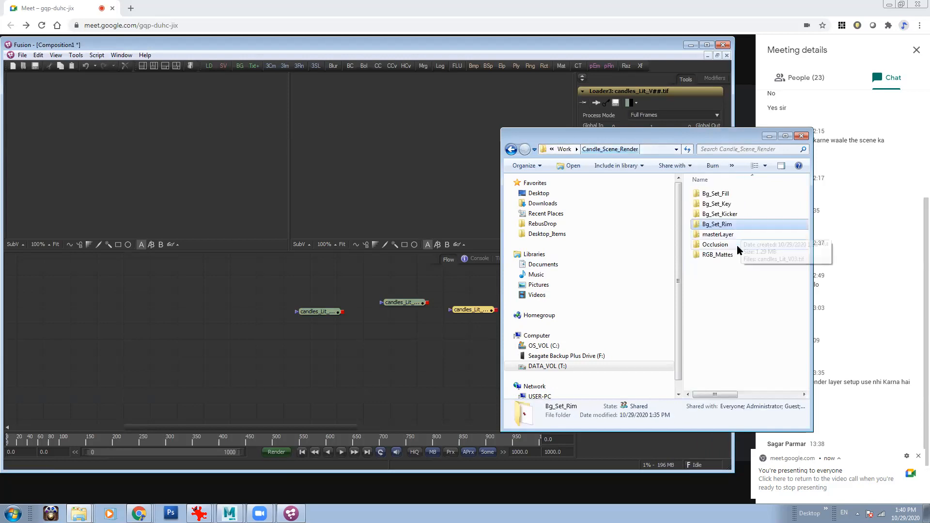
double_click(728, 219)
click(715, 193)
drag(715, 193, 456, 284)
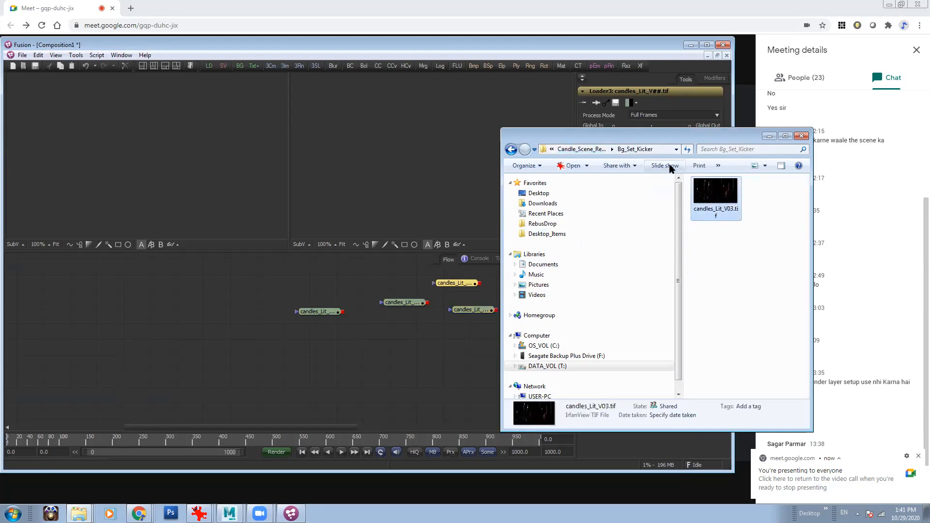
Load candles_Lit_V03.tif from the Occlusion folder into the flow
click(577, 150)
double_click(724, 250)
click(721, 207)
drag(722, 207, 384, 274)
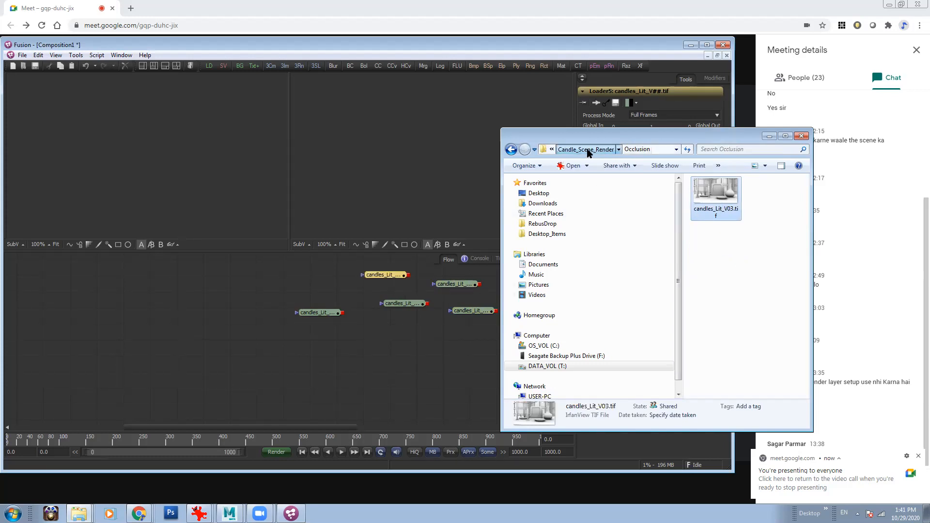
Load candles_Lit_V03.tif from the RGB_Mattes folder into the flow and display it in the first viewer
click(588, 150)
double_click(712, 256)
click(712, 201)
drag(308, 262, 260, 194)
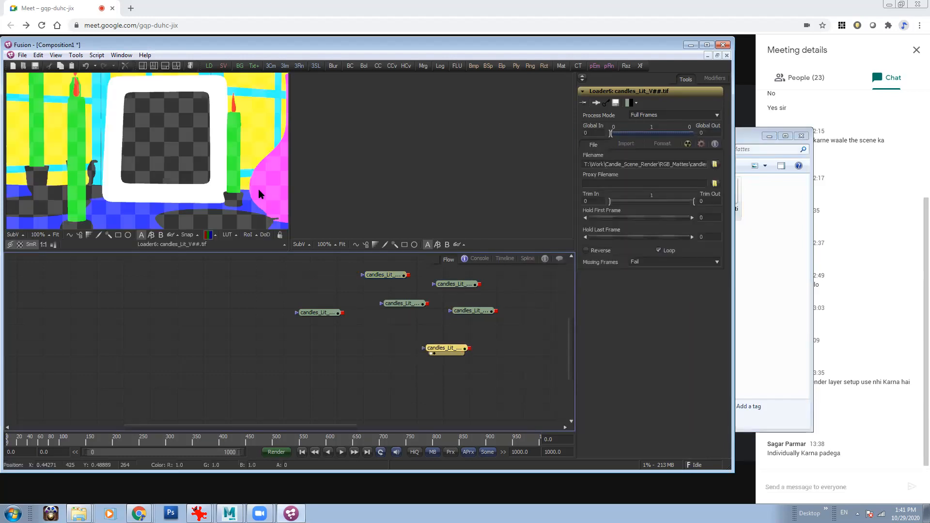
middle_drag(189, 121, 114, 160)
middle_drag(118, 125, 202, 198)
ctrl+scroll(135, 171, up, 3)
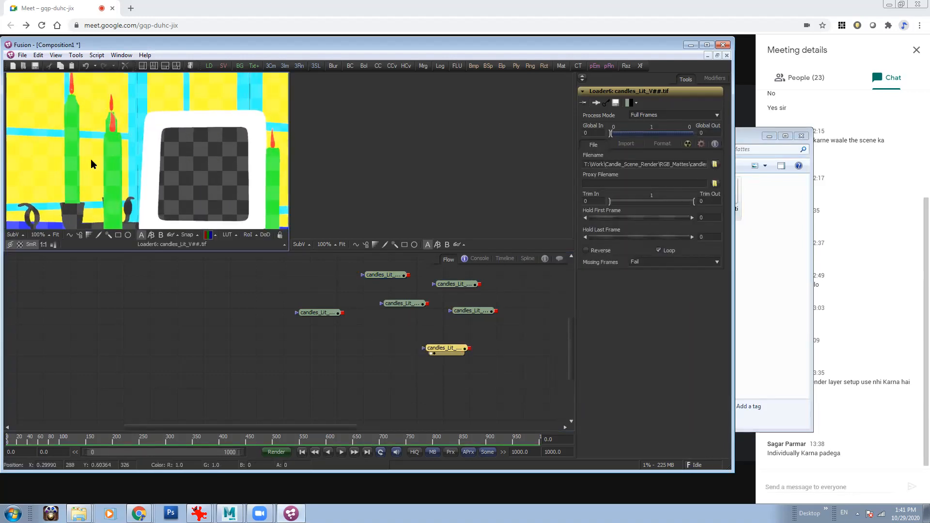
ctrl+scroll(215, 143, down, 2)
middle_drag(193, 164, 181, 165)
ctrl+scroll(180, 162, up, 1)
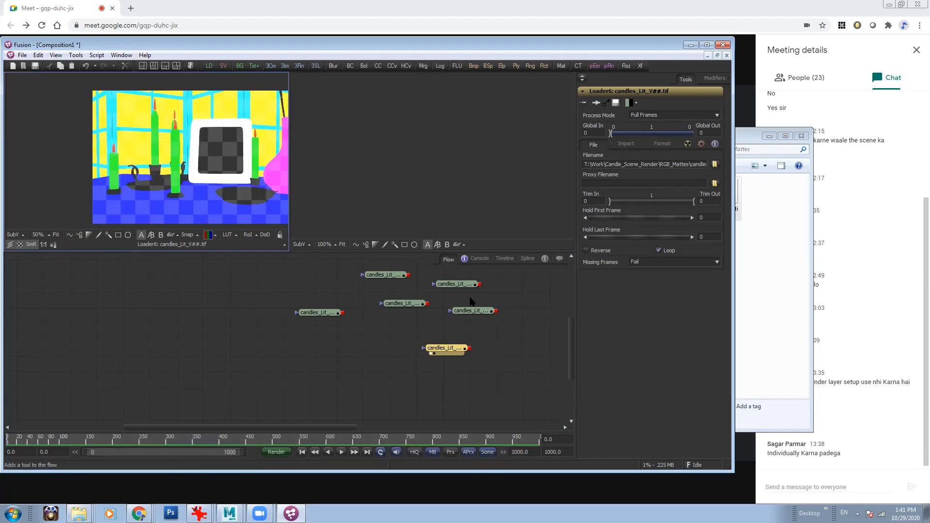
Display the Bg_Set_Key loader in the first viewer and move it and the Occlusion loader apart from the other loaders
click(301, 313)
key(1)
drag(300, 313, 227, 304)
drag(401, 276, 237, 333)
Set the flow tools to arrange to grid and line up the Bg_Set_Key and Occlusion loaders in one column
right_click(324, 283)
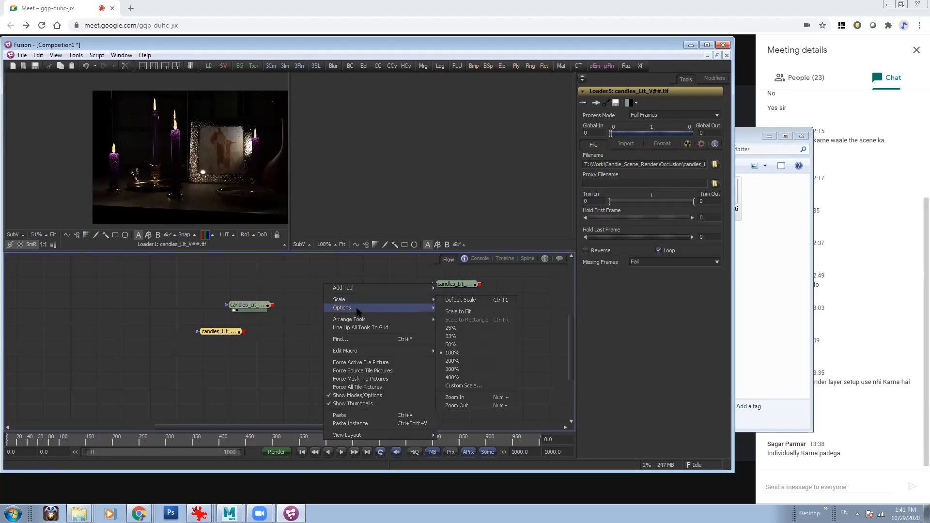
mouse_move(417, 320)
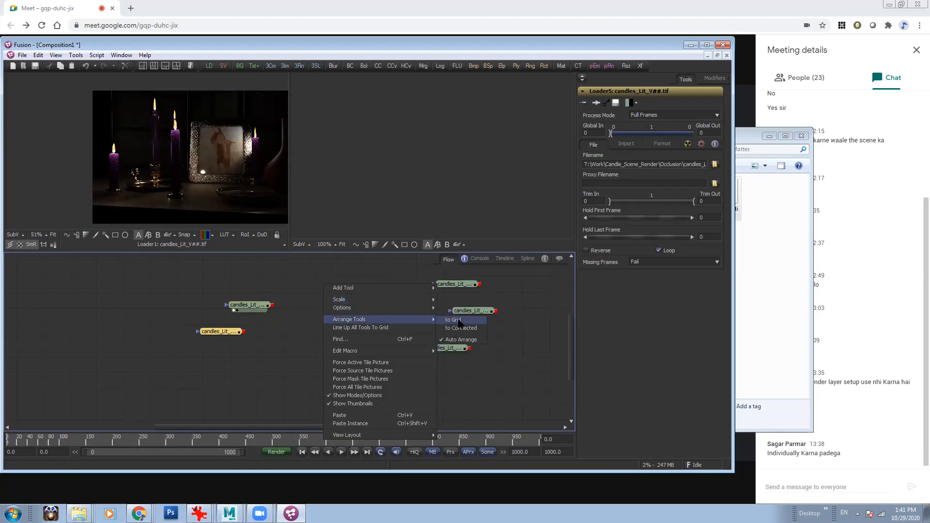
click(459, 321)
drag(240, 305, 221, 292)
mouse_move(228, 327)
mouse_down()
mouse_move(263, 319)
mouse_move(237, 324)
mouse_up()
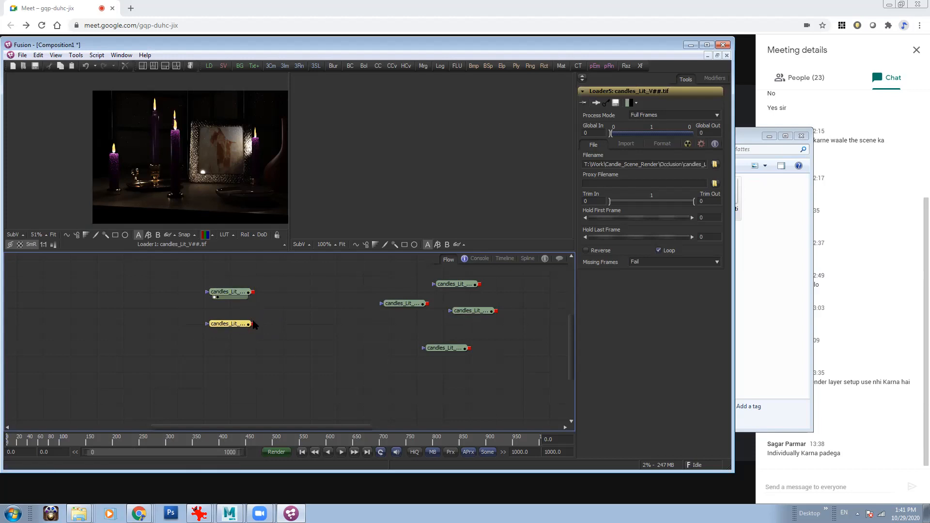
Try to merge the Occlusion pass over the Bg_Set_Key pass
drag(252, 291, 204, 140)
click(238, 323)
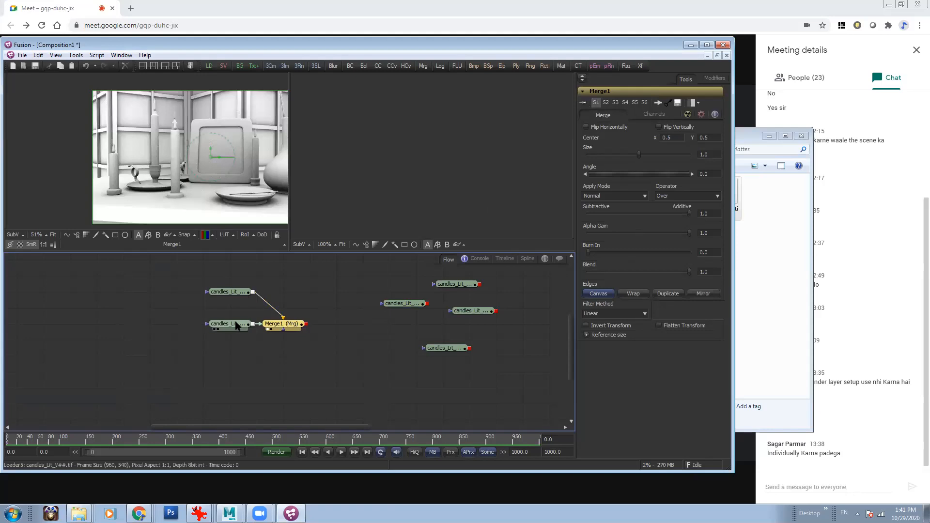
drag(290, 326, 320, 327)
click(278, 324)
Replace the occlusion merge with a merge of the Bg_Set_Fill pass over the Bg_Set_Key pass, using the Screen apply mode
drag(244, 325, 167, 325)
click(274, 314)
drag(400, 306, 253, 295)
click(294, 325)
key(Delete)
click(613, 195)
click(600, 209)
Merge the Bg_Set_Kicker pass over the Merge1 output with the Screen apply mode and display the result
drag(443, 284, 252, 213)
drag(436, 291, 305, 324)
key(1)
click(619, 199)
click(605, 210)
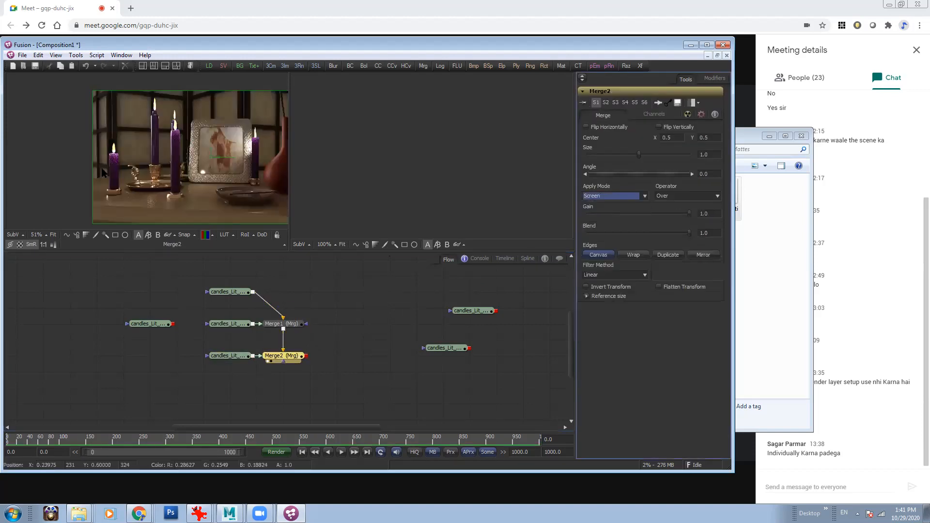
middle_drag(230, 158, 164, 164)
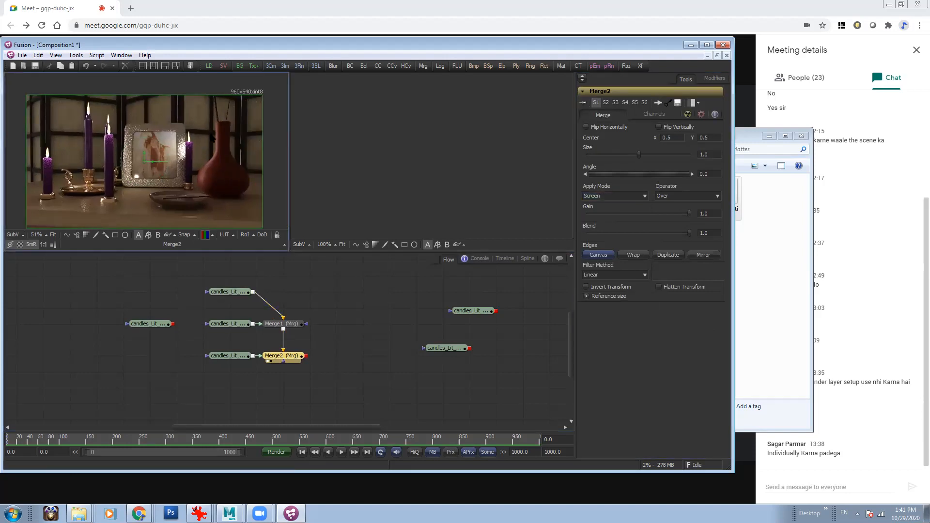
Display the Bg_Set_Rim pass in the first viewer and move the RGB_Mattes loader beside the merge chain
drag(449, 344, 234, 369)
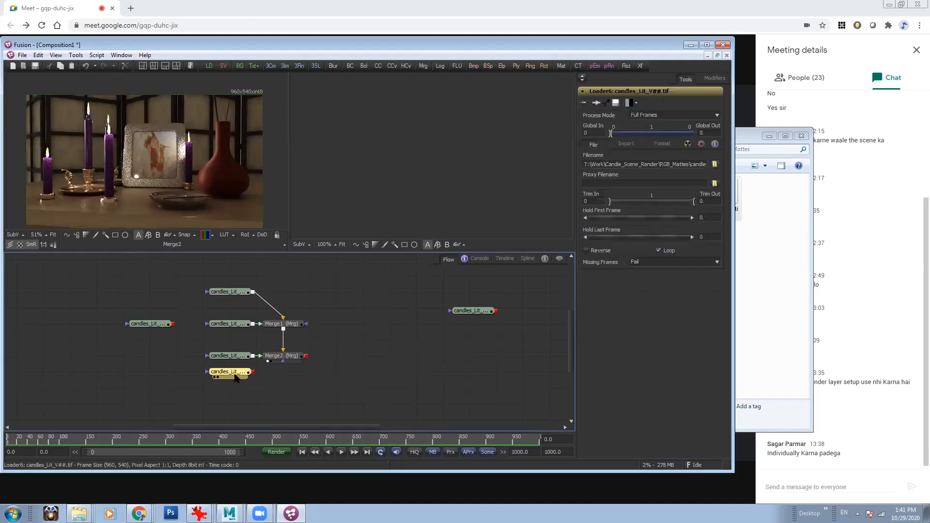
key(1)
drag(461, 311, 191, 211)
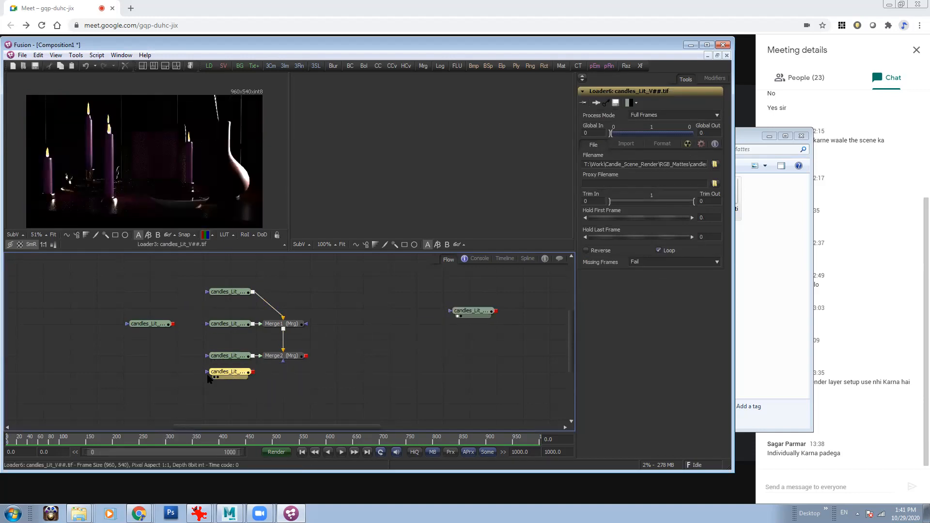
drag(211, 373, 131, 373)
Merge the Bg_Set_Rim pass over the Merge2 output with the Screen apply mode
drag(476, 313, 274, 231)
click(240, 388)
drag(254, 389, 305, 356)
click(623, 199)
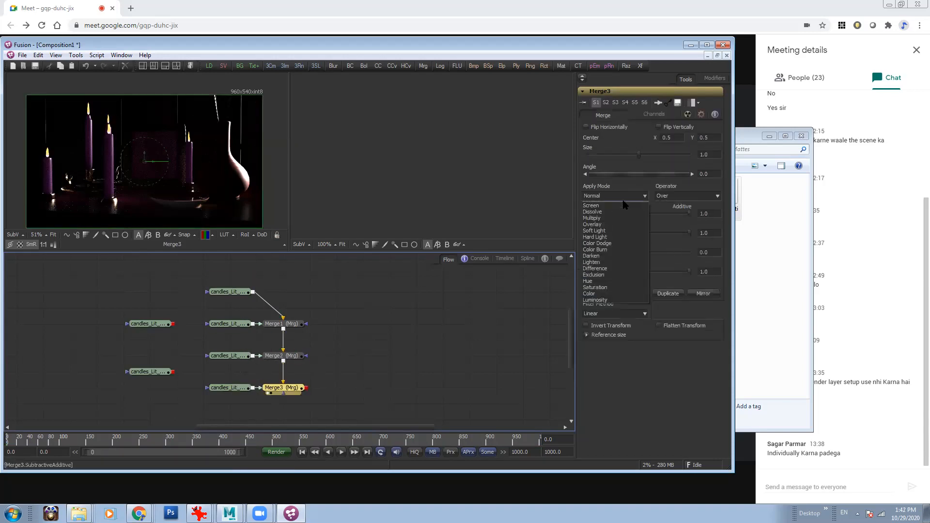
click(620, 205)
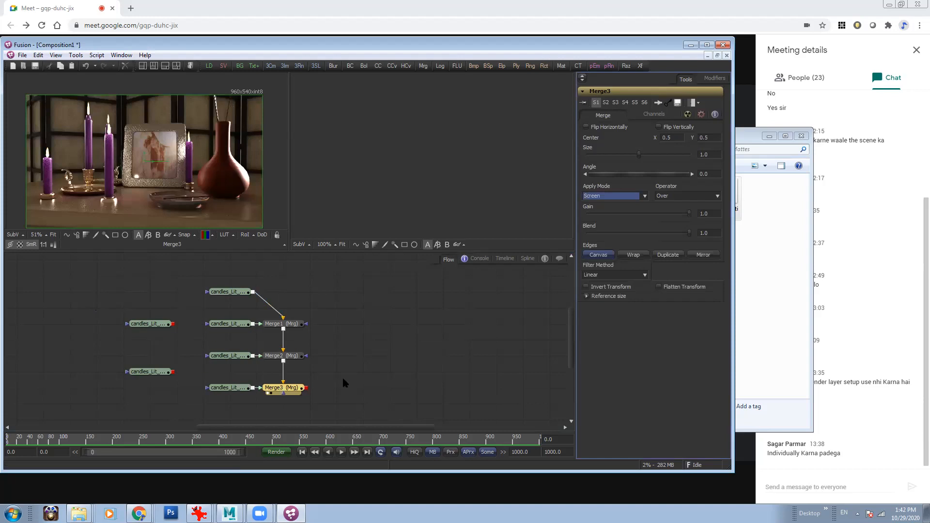
Move the RGB_Mattes and Occlusion loaders into the row below Merge3
middle_drag(343, 378, 343, 342)
click(135, 341)
drag(142, 338, 172, 383)
click(136, 292)
drag(158, 291, 234, 383)
Merge the Occlusion pass over the Merge3 output with the Multiply apply mode
click(233, 386)
drag(312, 358, 312, 356)
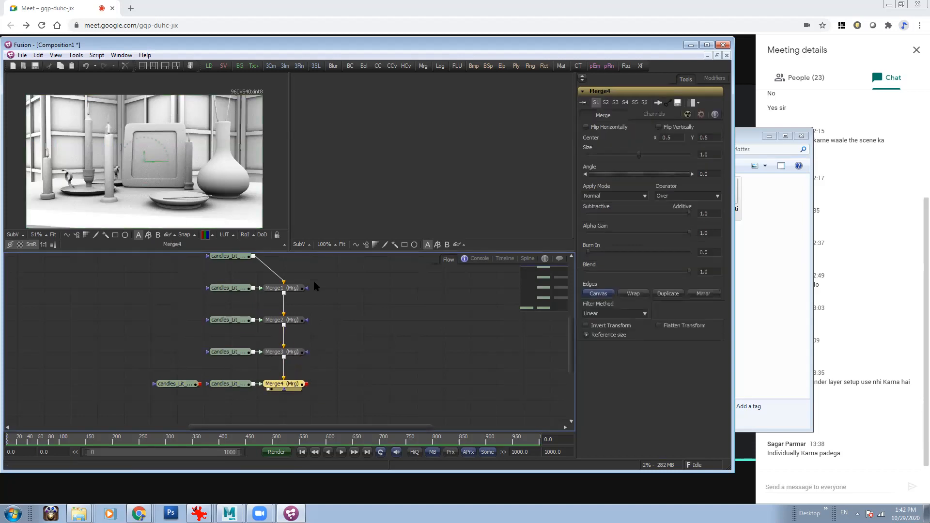
click(614, 196)
click(604, 222)
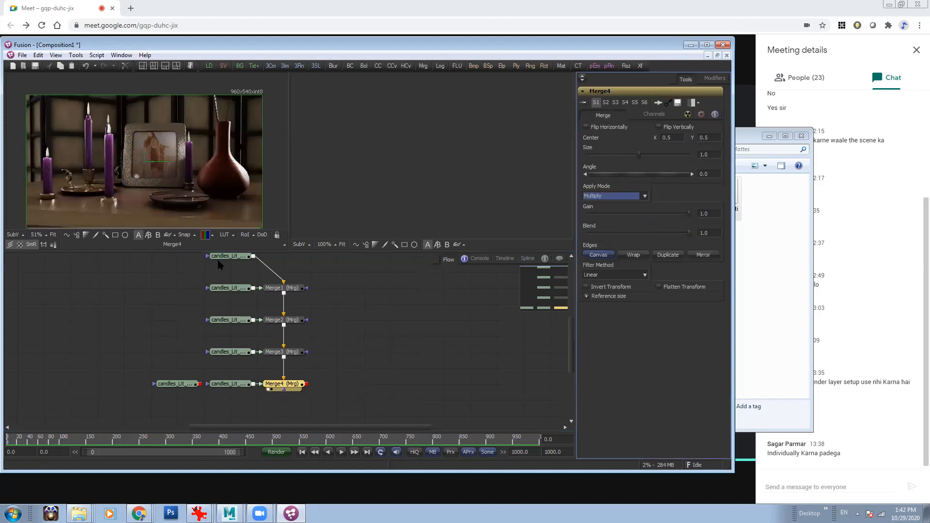
Minimize the render folder window and view the RGB_Mattes and Bg_Set_Fill passes in the first viewer
click(771, 137)
drag(178, 384, 180, 204)
drag(224, 296, 216, 206)
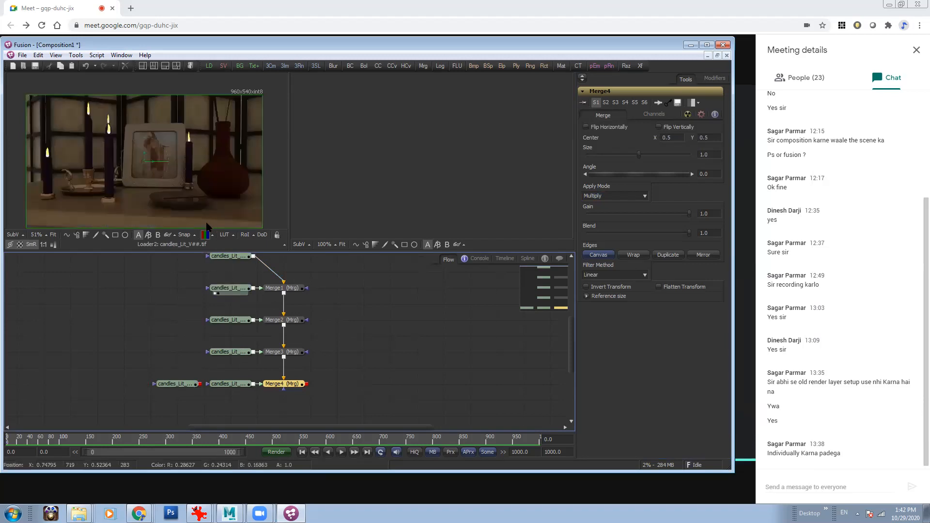
Duplicate the Bg_Set_Fill loader below Merge4, connect RGB_Mattes to the copy as its effect mask and view the copy
middle_drag(238, 276, 268, 304)
click(254, 318)
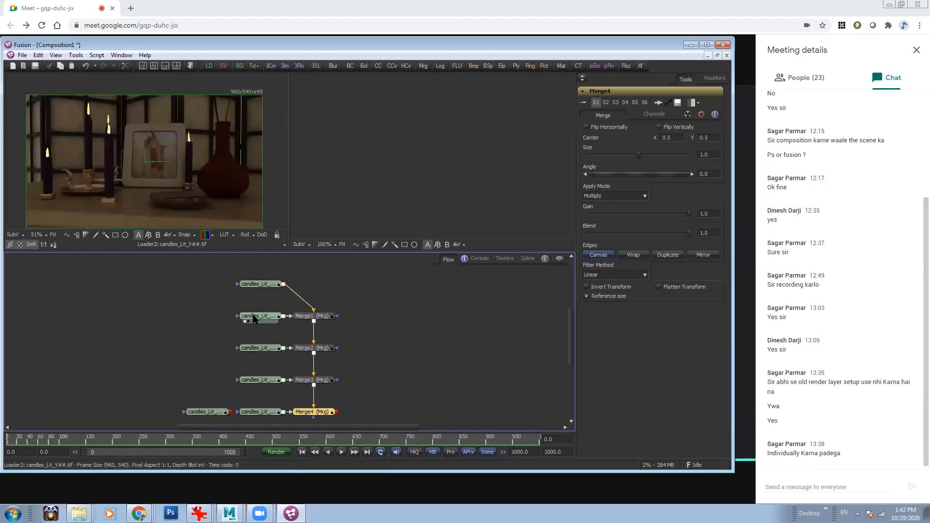
middle_drag(291, 390, 305, 307)
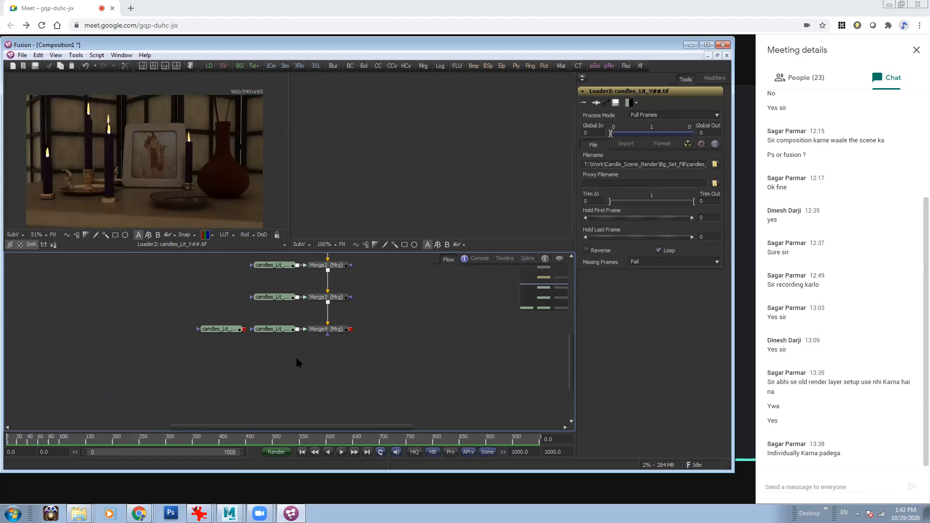
click(294, 357)
key(ctrl+v)
drag(236, 331, 210, 347)
drag(304, 362, 243, 190)
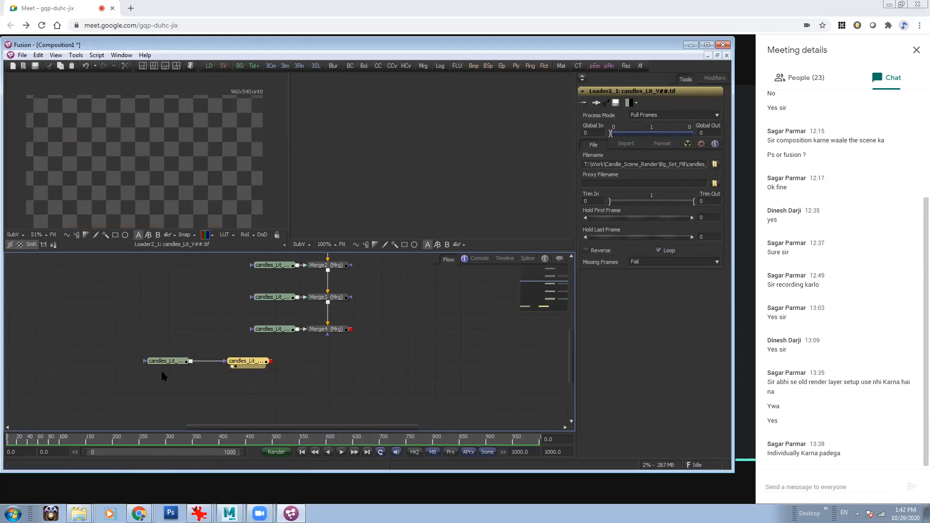
Compare the RGB_Mattes pass with the masked Bg_Set_Fill copy in the first viewer, examining the matte colours up close
drag(163, 363, 203, 193)
drag(249, 364, 222, 133)
mouse_move(195, 136)
middle_down()
mouse_move(196, 117)
mouse_move(195, 137)
middle_up()
ctrl+scroll(191, 139, down, 1)
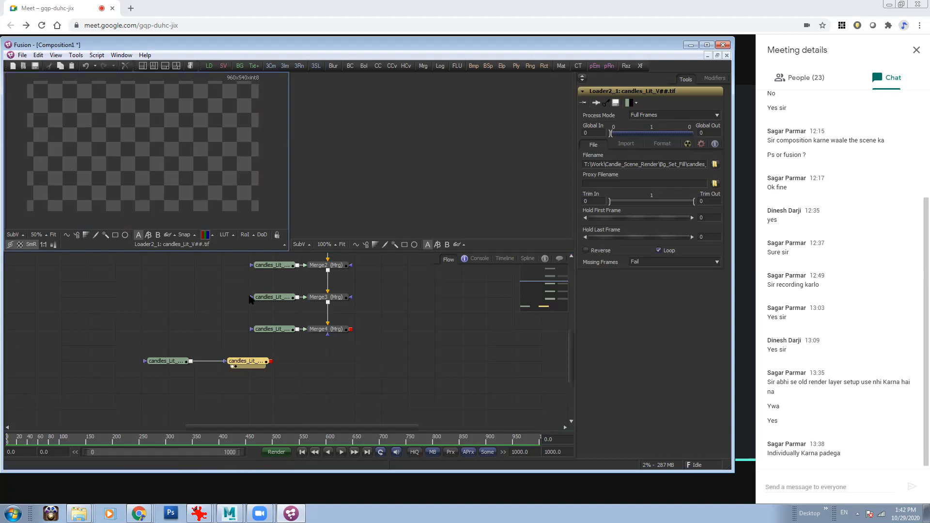
click(152, 367)
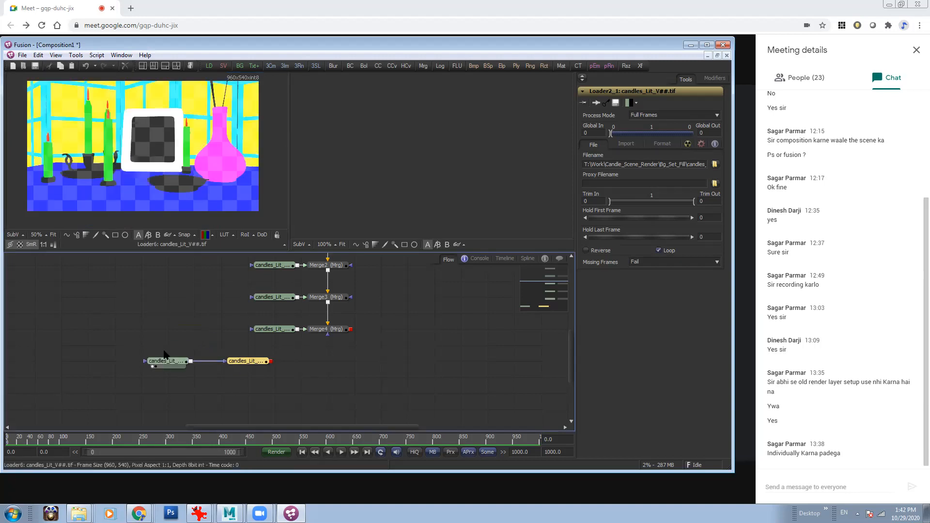
mouse_move(123, 137)
middle_down()
mouse_move(123, 148)
mouse_move(195, 179)
mouse_move(108, 108)
mouse_move(204, 149)
mouse_move(119, 136)
middle_up()
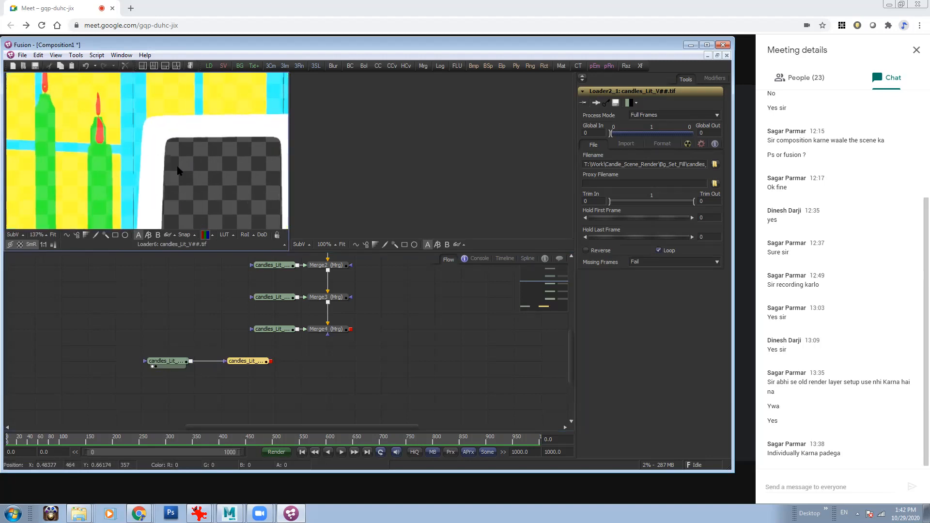
ctrl+scroll(184, 171, down, 3)
ctrl+scroll(137, 134, up, 1)
ctrl+scroll(149, 147, up, 1)
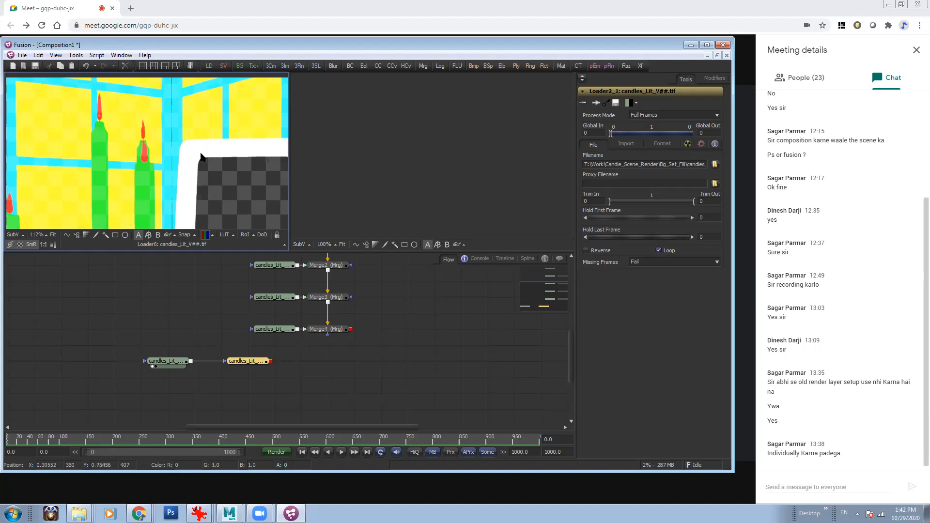
middle_drag(201, 158, 139, 167)
mouse_move(199, 183)
middle_down()
mouse_move(164, 170)
mouse_move(200, 183)
middle_up()
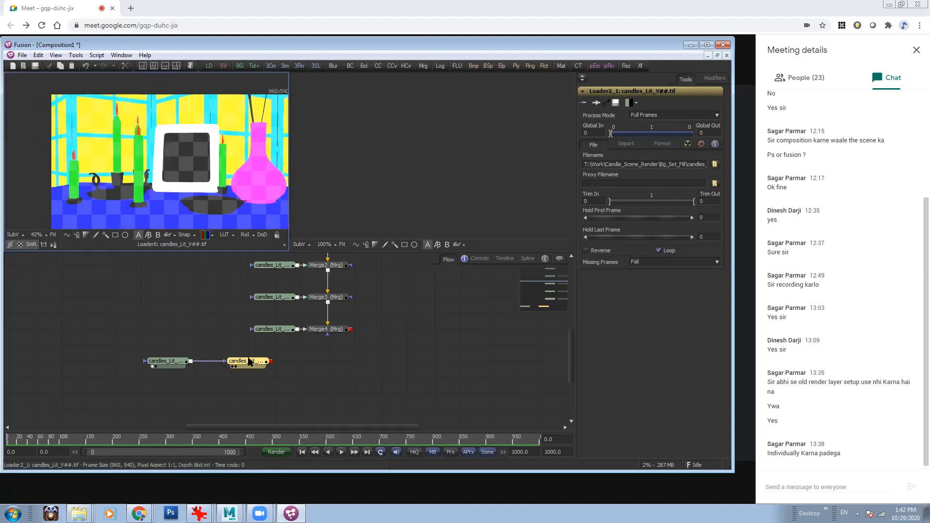
Disconnect RGB_Mattes from the Bg_Set_Fill copy and view the unmasked copy and the matte pass in the first viewer
key(1)
drag(210, 360, 231, 363)
middle_drag(137, 126, 245, 175)
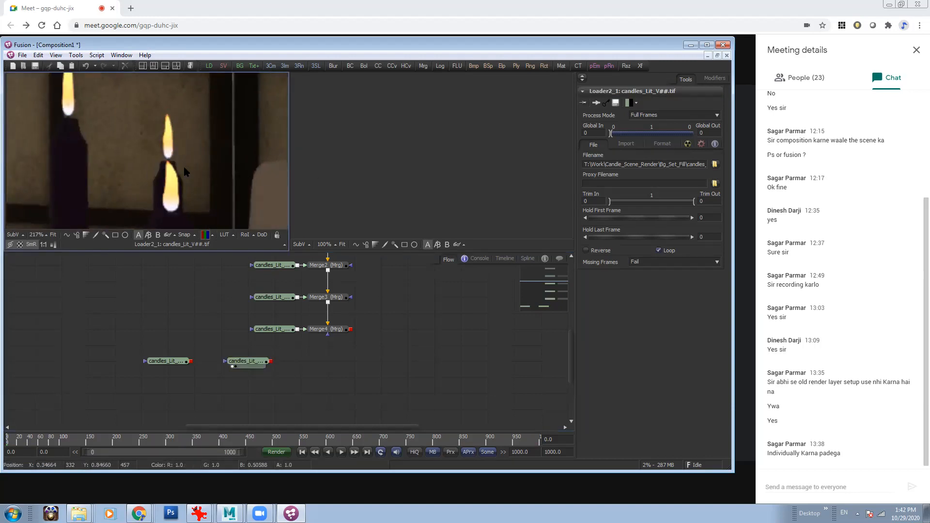
ctrl+scroll(204, 157, down, 5)
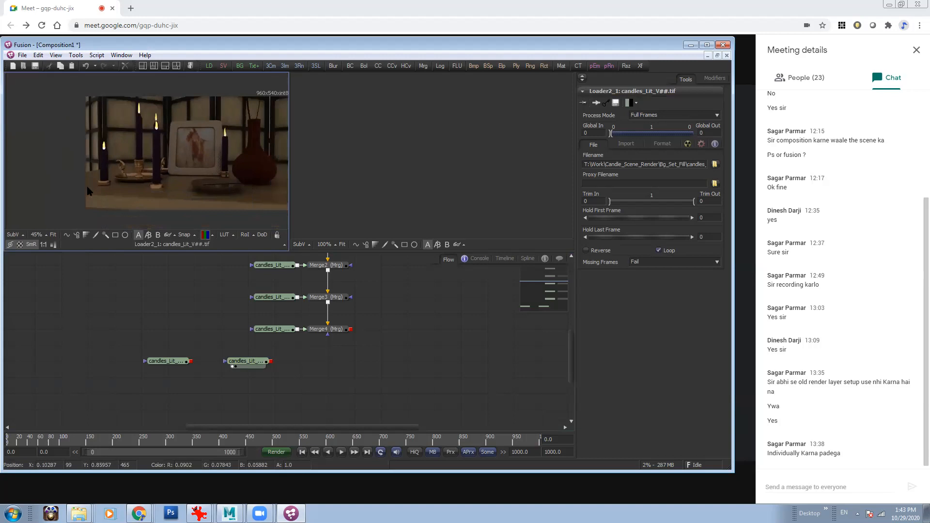
scroll(184, 145, up, 4)
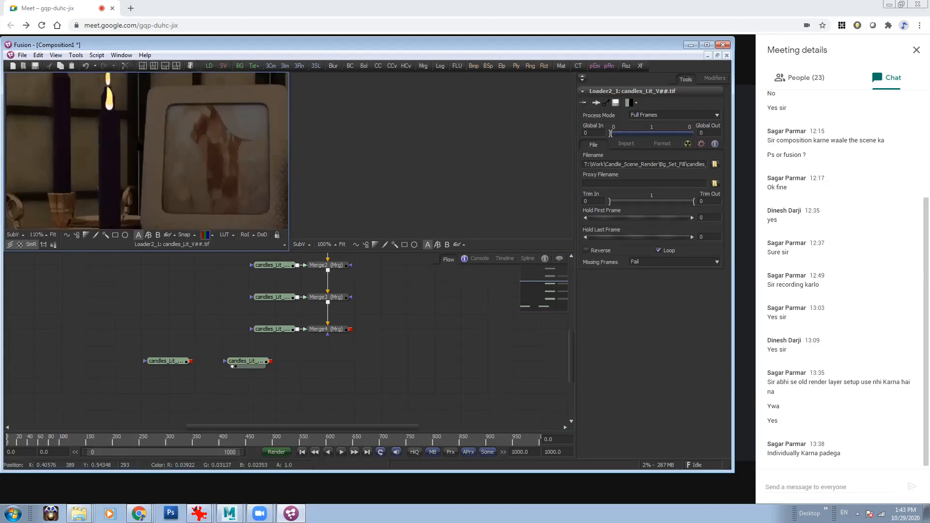
drag(167, 362, 198, 180)
scroll(179, 181, down, 3)
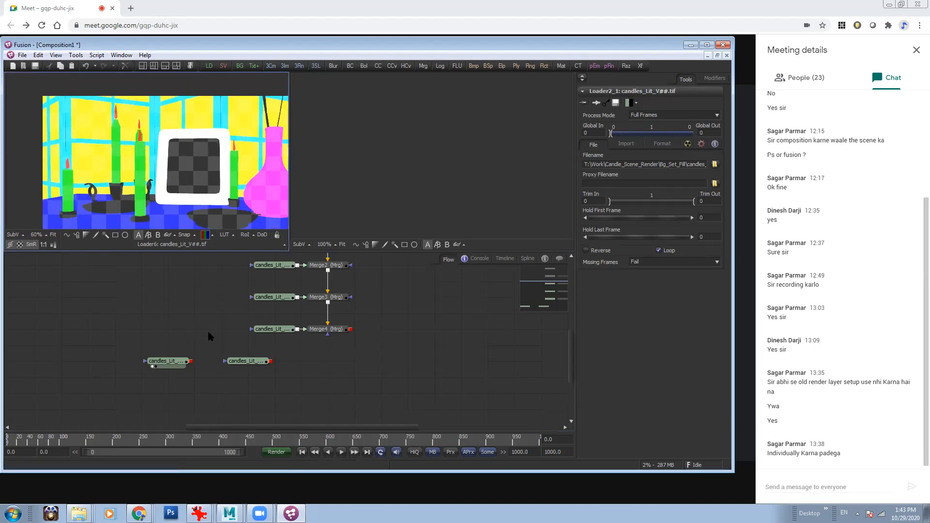
Reconnect RGB_Mattes as the effect mask of the Bg_Set_Fill copy and view the masked copy
click(176, 364)
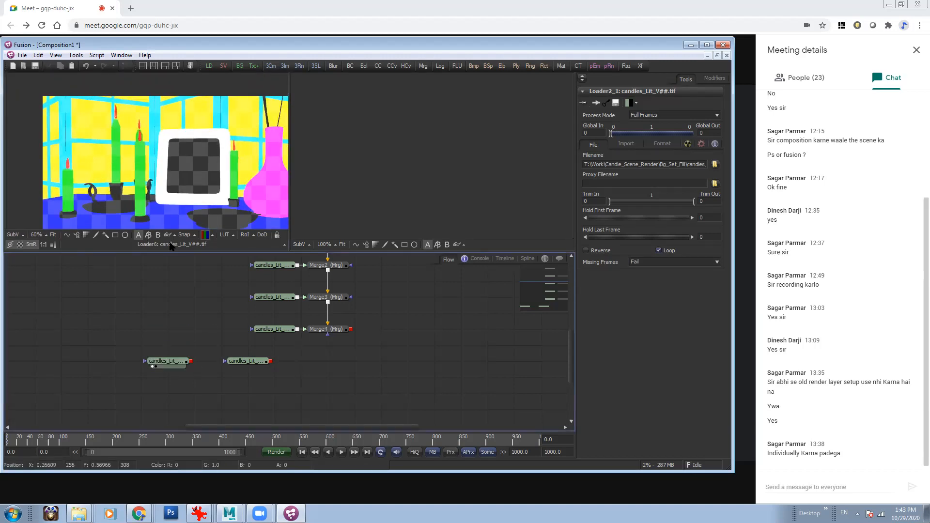
drag(205, 360, 253, 116)
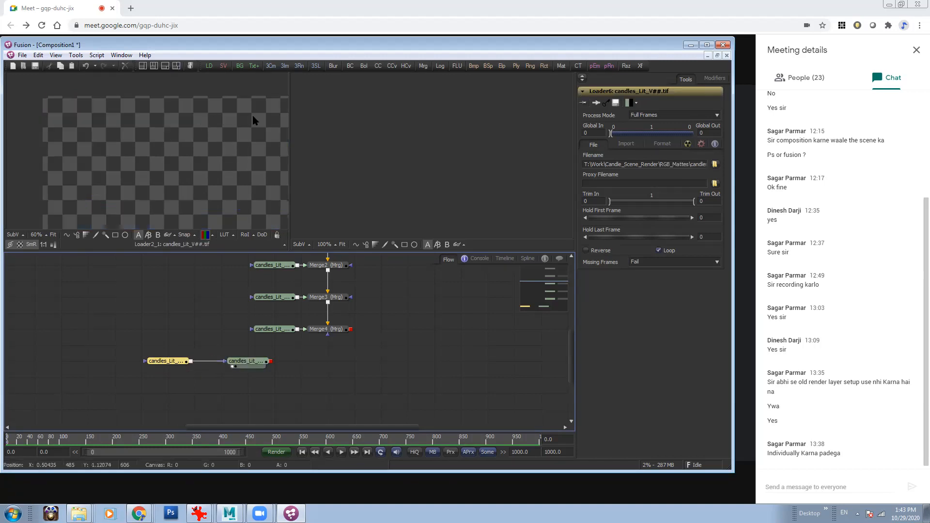
scroll(202, 169, down, 3)
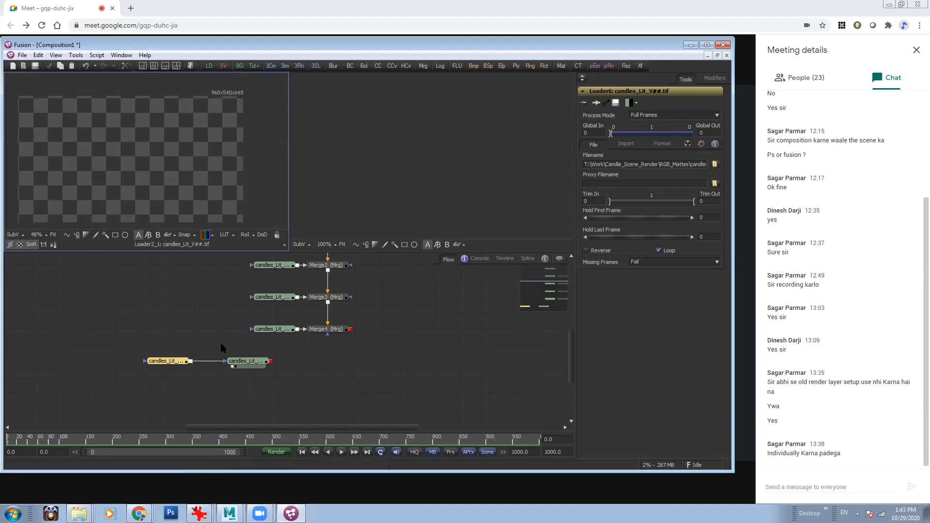
Set the effect mask channel of the Bg_Set_Fill copy to Red
click(246, 361)
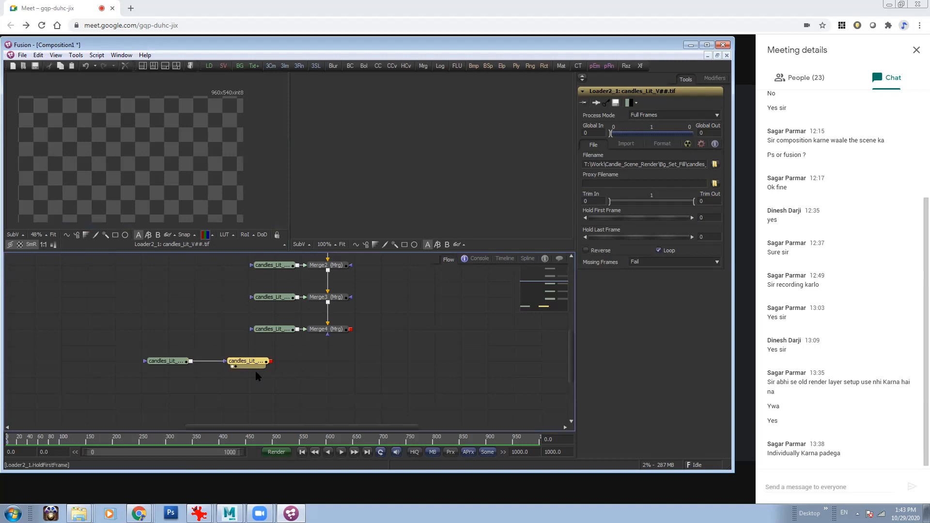
click(172, 369)
click(168, 363)
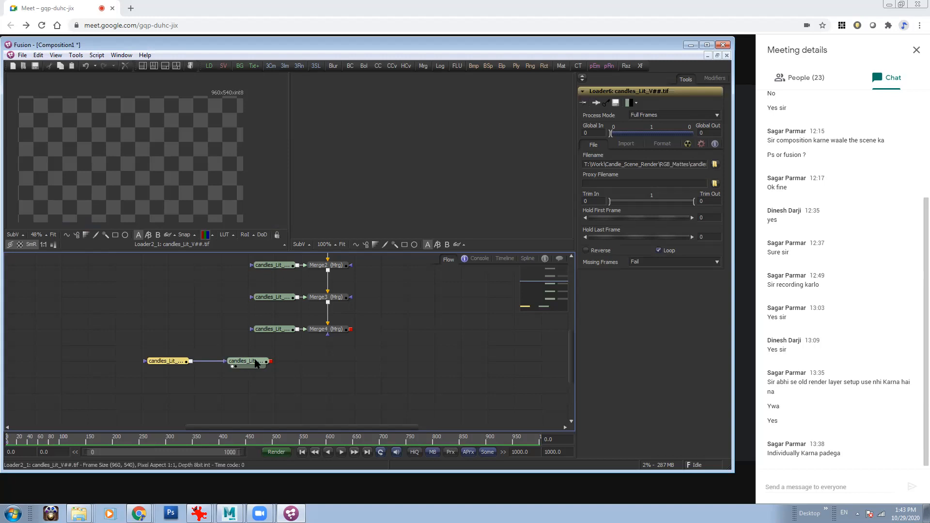
click(256, 363)
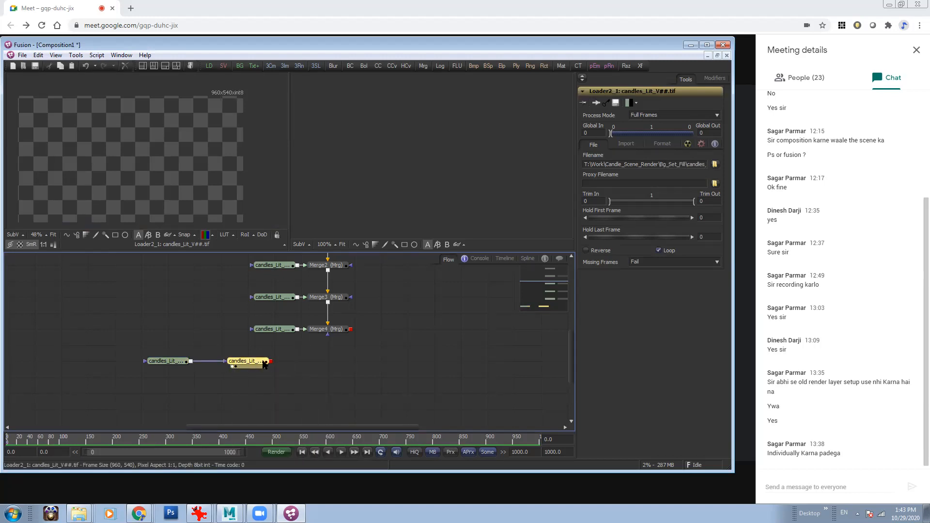
click(688, 144)
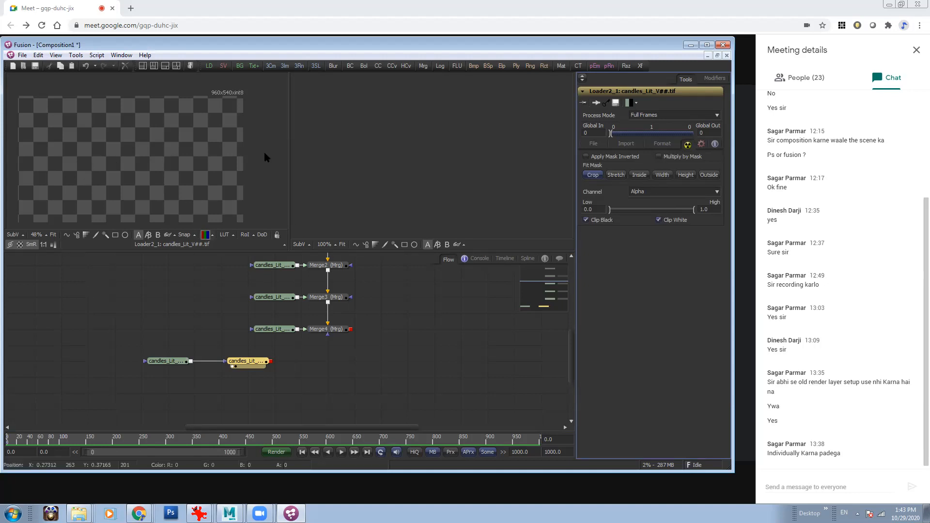
click(651, 194)
click(649, 199)
Examine which objects the Red mask keeps in the Bg_Set_Fill copy, comparing it with the RGB_Mattes pass
scroll(119, 130, up, 4)
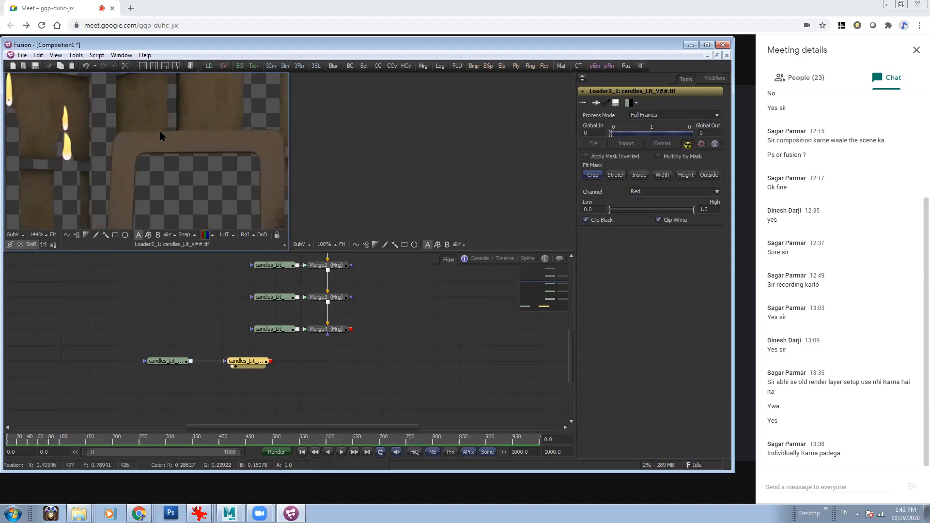
scroll(161, 135, down, 3)
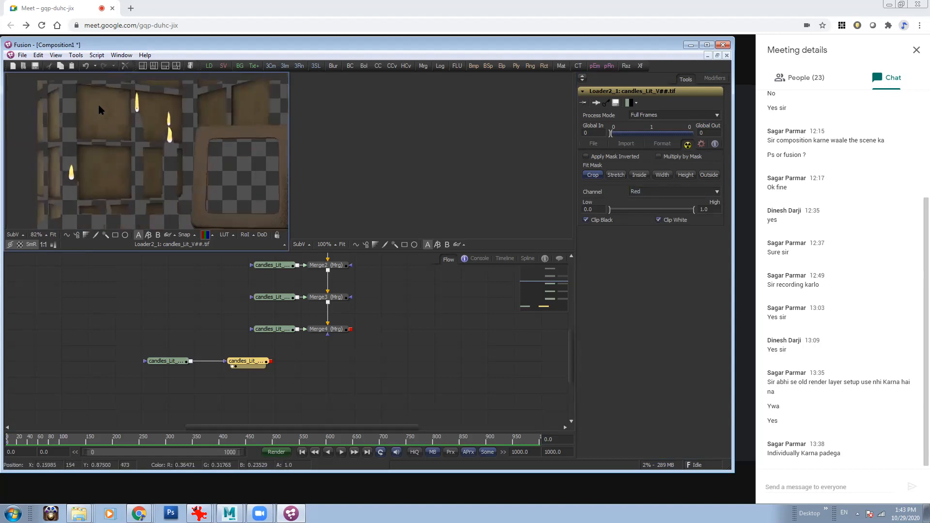
scroll(218, 136, down, 2)
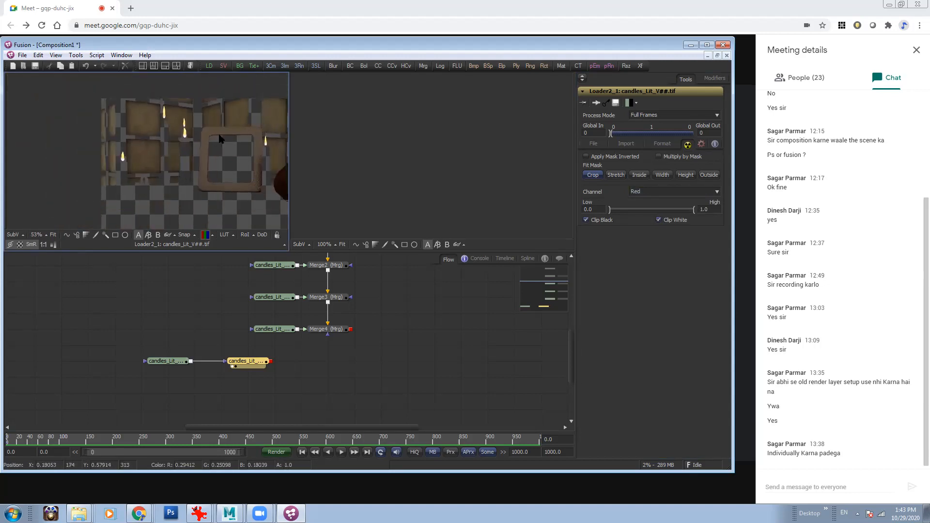
middle_drag(220, 139, 139, 160)
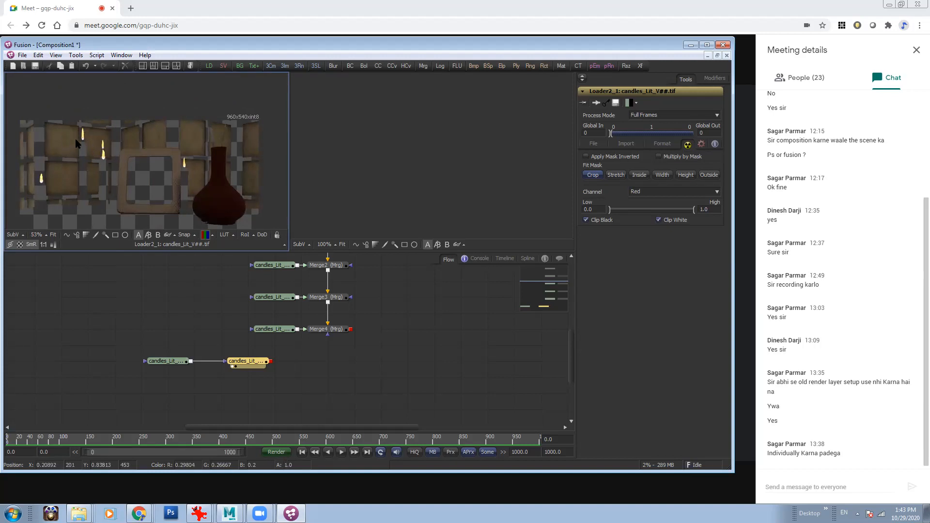
scroll(68, 141, up, 2)
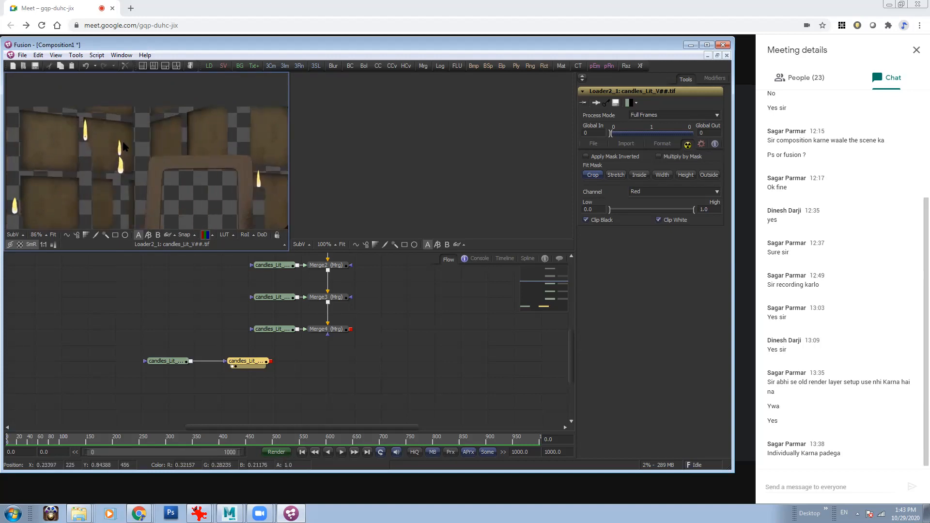
scroll(93, 160, down, 2)
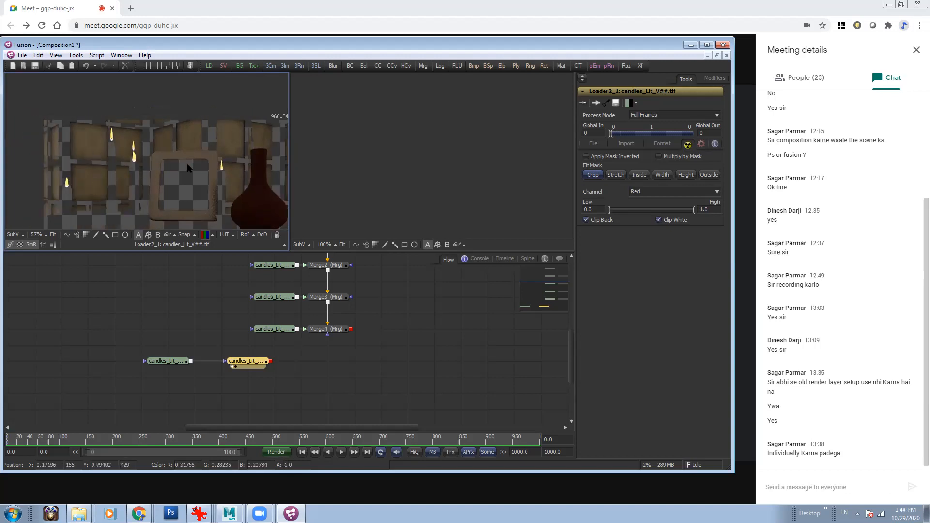
click(655, 192)
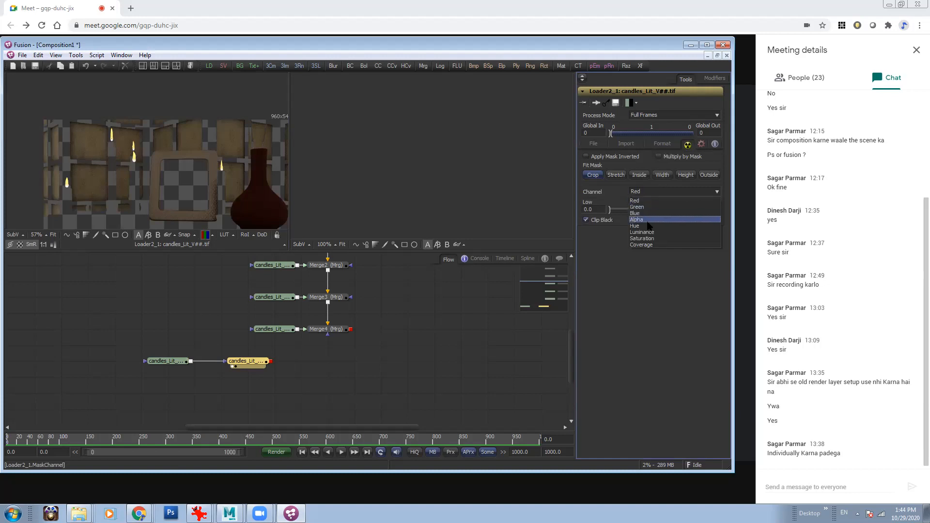
click(648, 200)
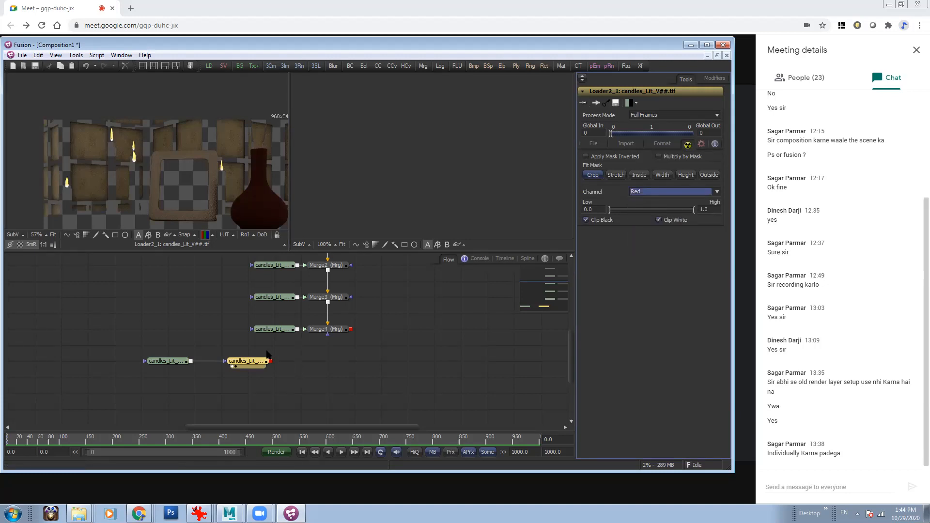
middle_drag(156, 139, 142, 108)
middle_drag(215, 156, 181, 163)
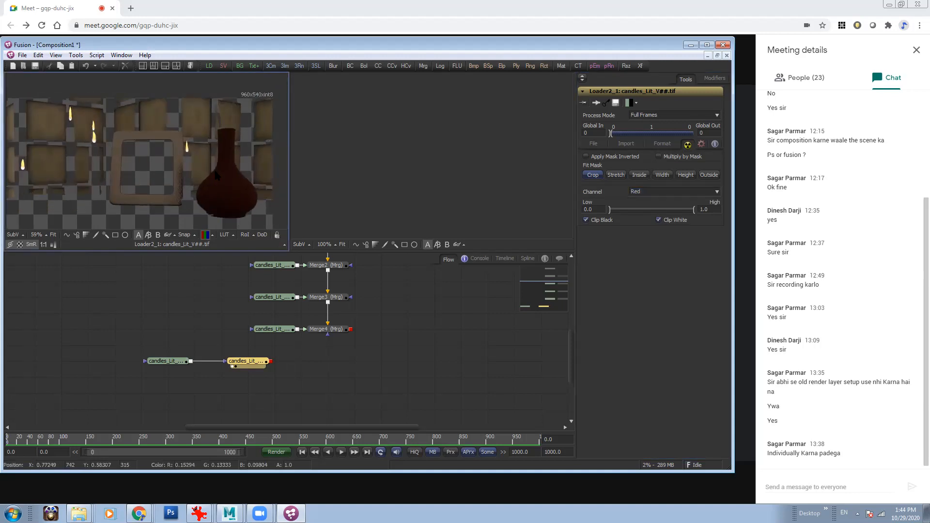
drag(171, 361, 179, 168)
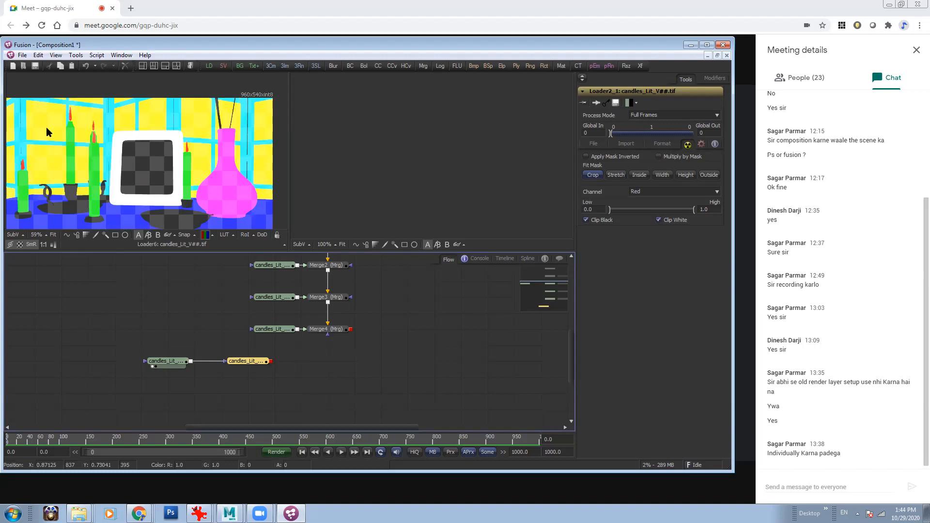
Switch to Maya, open the Render Setup window and select the RGB_Mattes layer
mouse_move(230, 512)
click(234, 493)
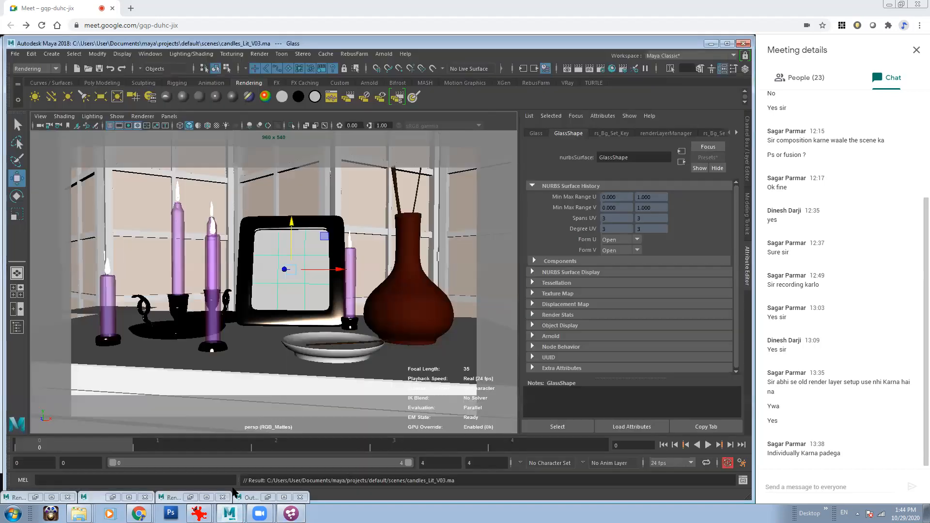
click(600, 70)
click(534, 118)
click(623, 70)
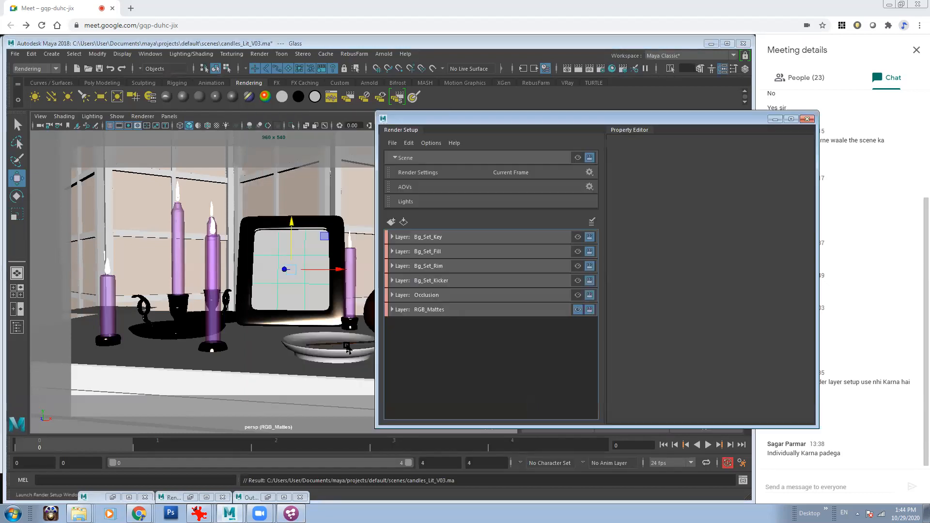
click(568, 313)
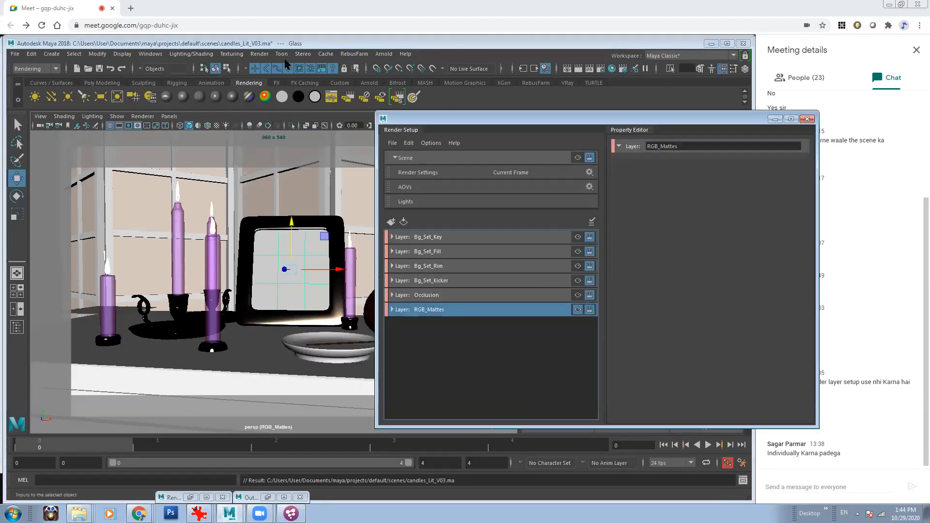
Open the Arnold RenderView and move its window down beside the Render Setup window
click(384, 54)
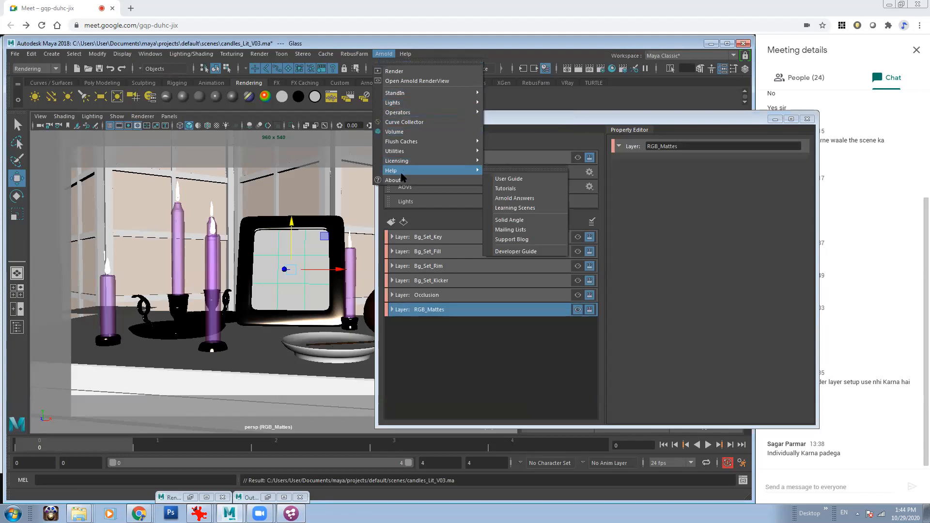
click(409, 81)
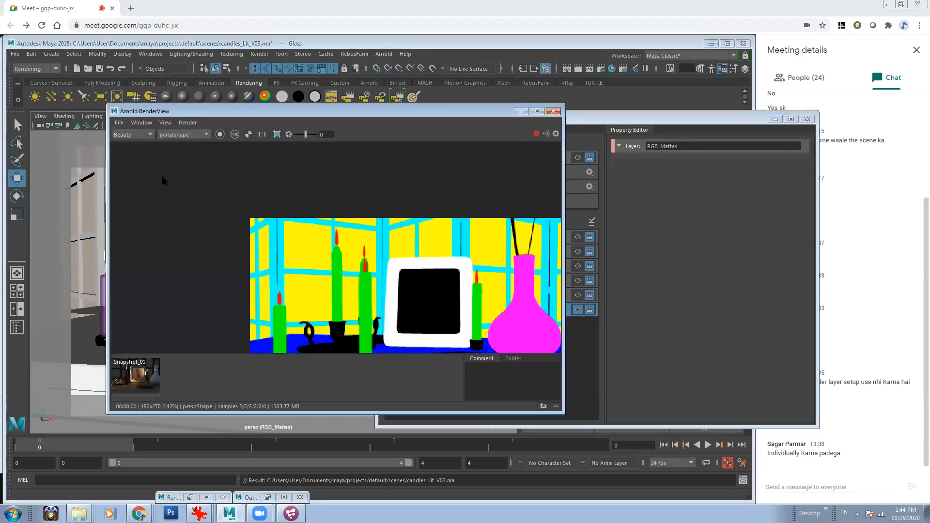
drag(277, 112, 191, 226)
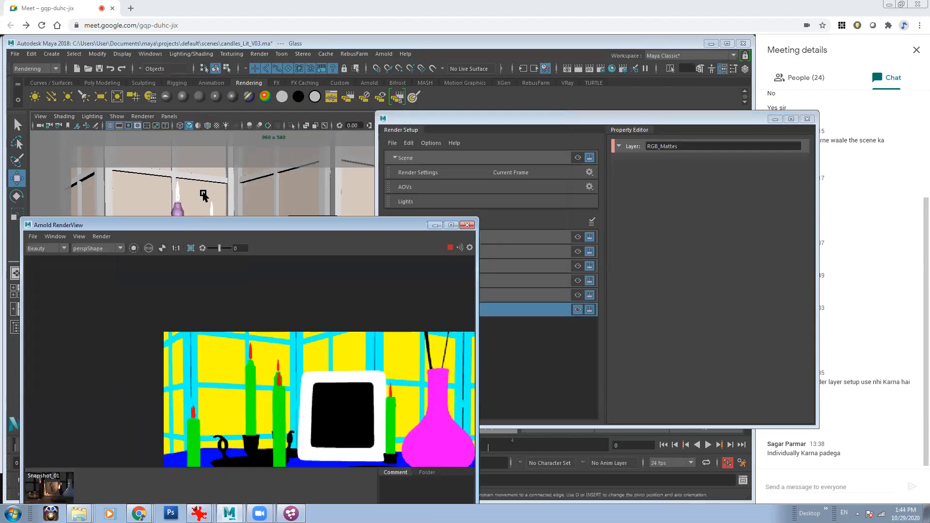
Select the curtains and set the Matte Color of their aiStandardSurface10 shader to black
click(716, 125)
click(775, 118)
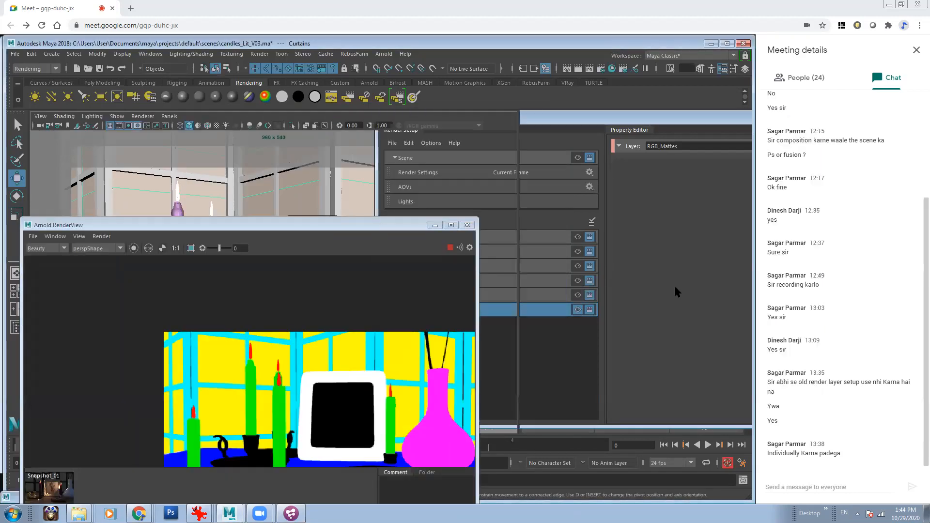
click(736, 133)
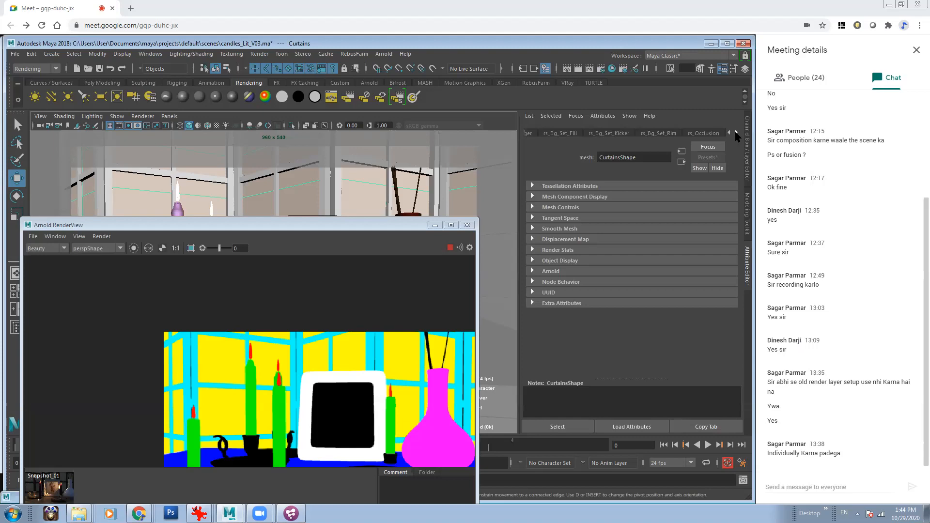
click(705, 134)
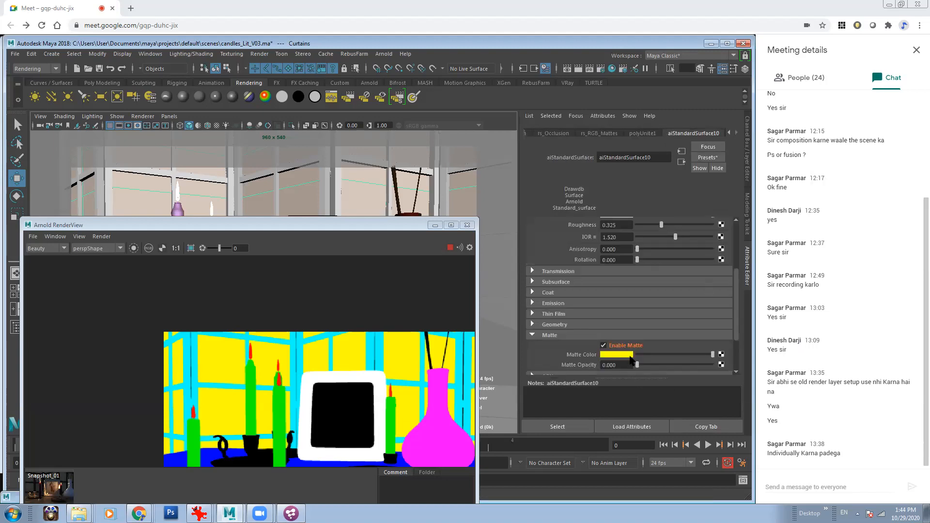
click(630, 355)
click(599, 347)
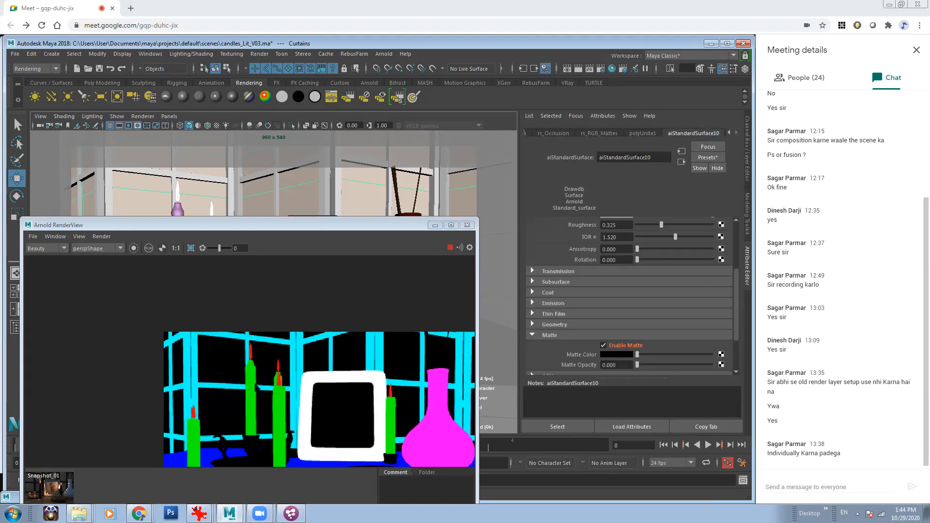
Select the vase and set the Matte Color of its Vase_Shader to black
drag(356, 226, 298, 197)
click(421, 290)
click(622, 356)
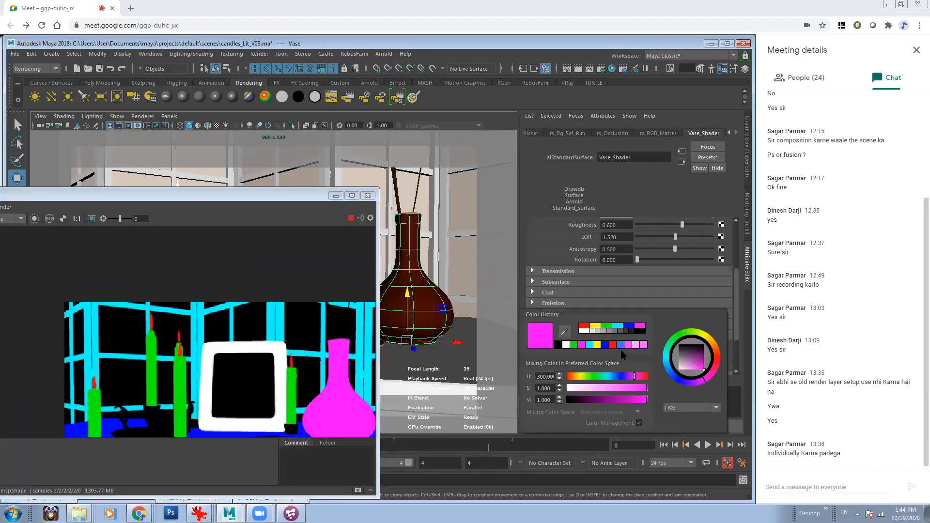
click(558, 345)
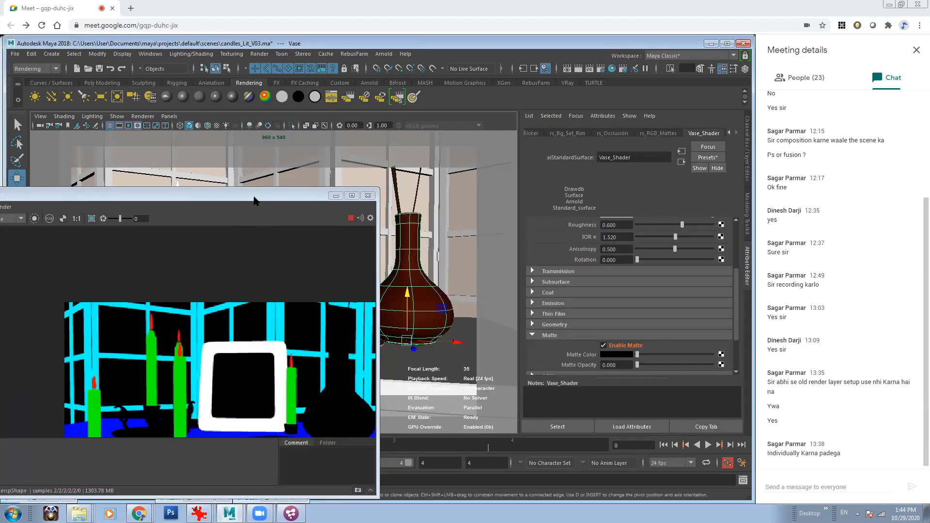
Switch to Fusion and display the red-masked Bg_Set_Fill copy in the viewer
drag(253, 196, 308, 170)
click(290, 513)
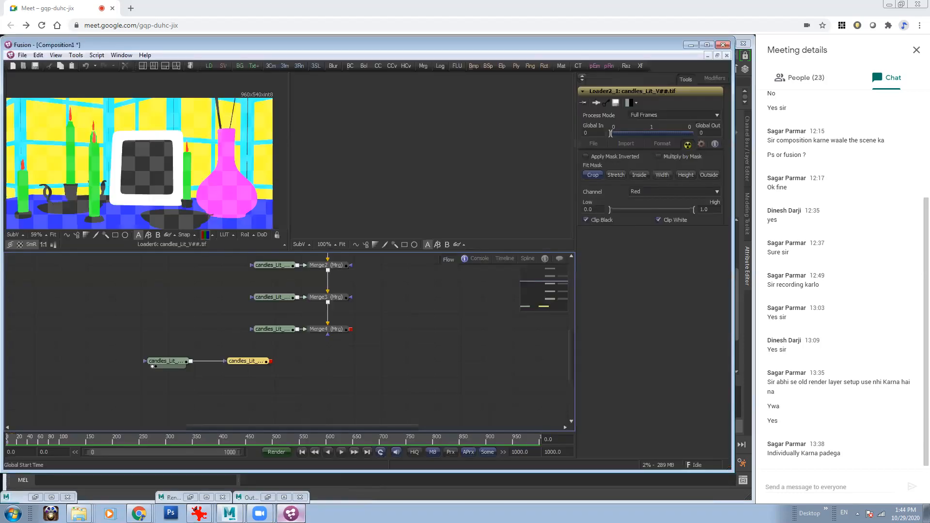
drag(245, 362, 214, 173)
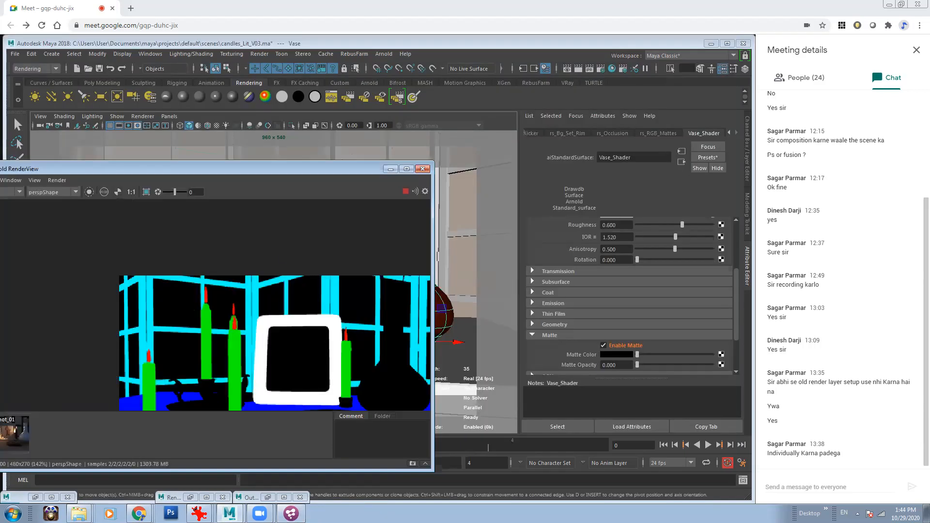
Return to Maya, select the photo frame and set its aiStandardSurface12 shader's Matte Color to black
click(338, 325)
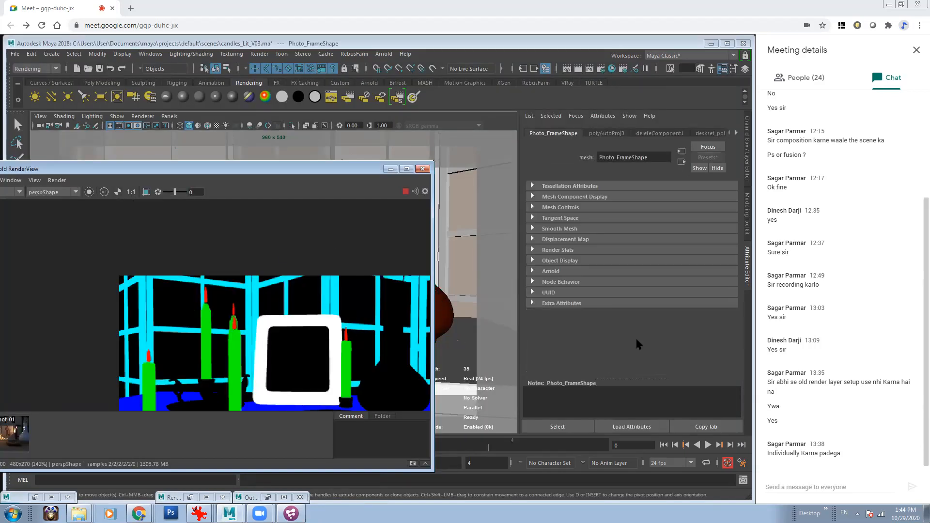
click(736, 133)
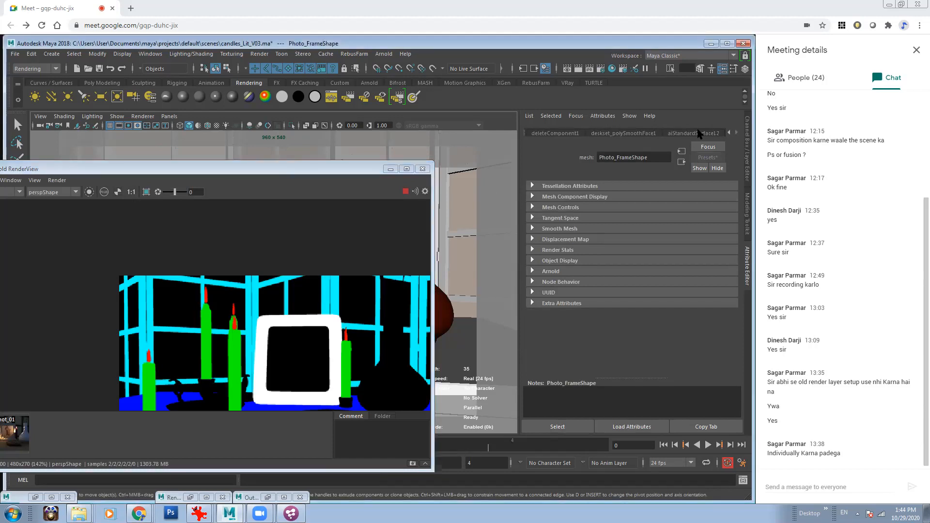
click(699, 134)
click(618, 357)
click(555, 346)
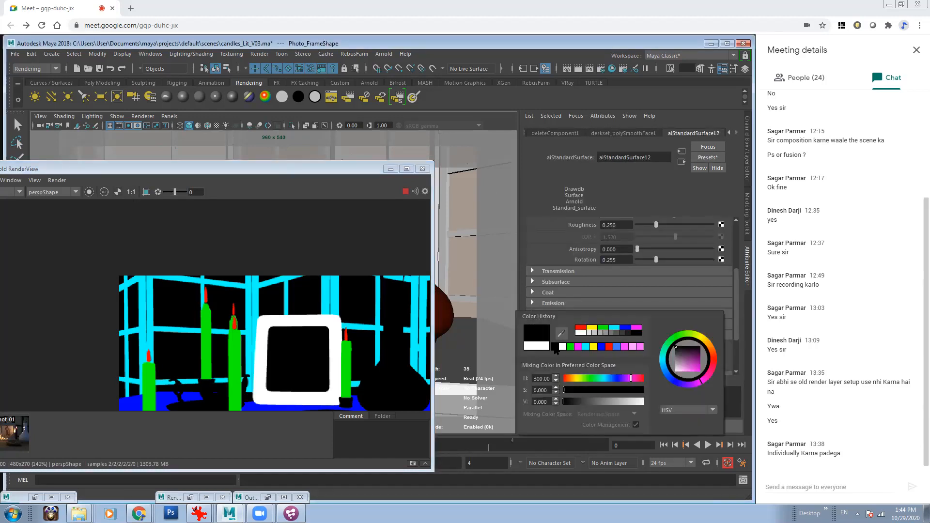
Render the RGB_Mattes layer again with Render Sequence
drag(318, 167, 378, 154)
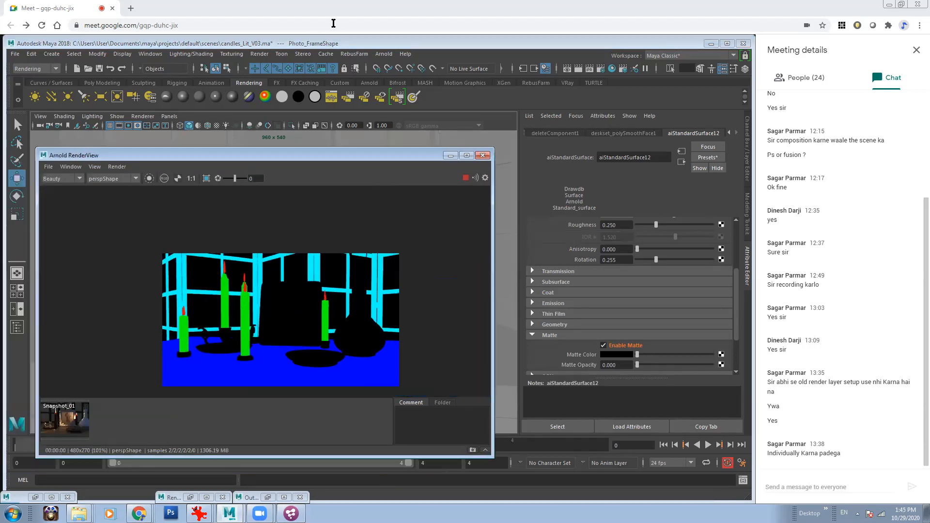
click(260, 54)
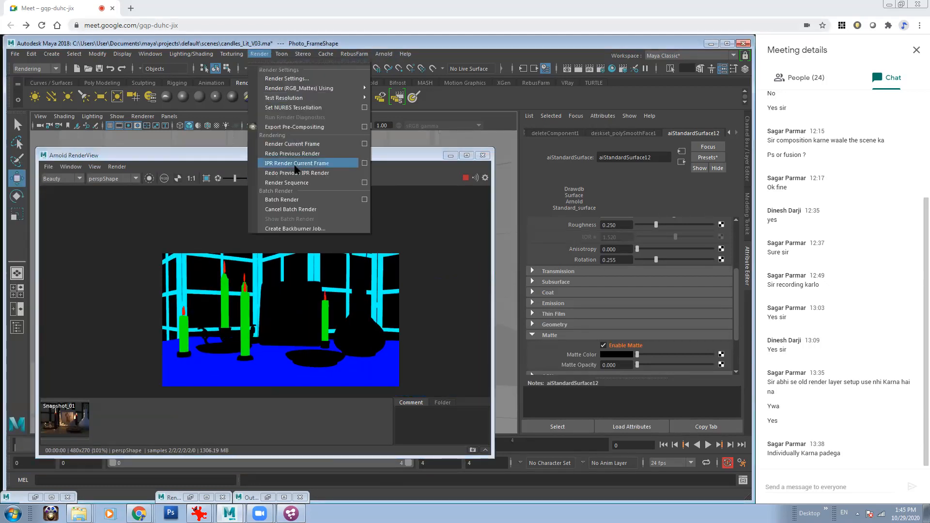
click(296, 183)
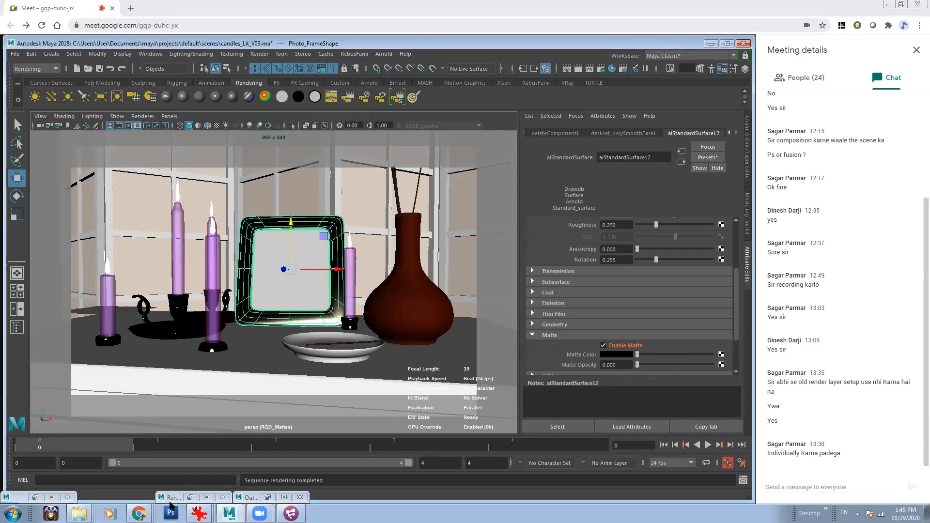
Switch to Fusion and display the RGB_Mattes loader in the viewer
click(291, 513)
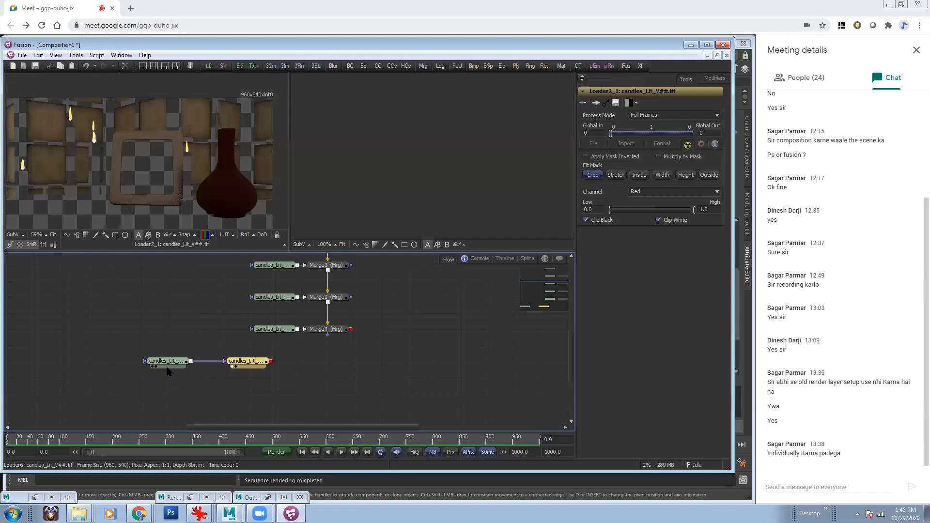
click(167, 367)
key(1)
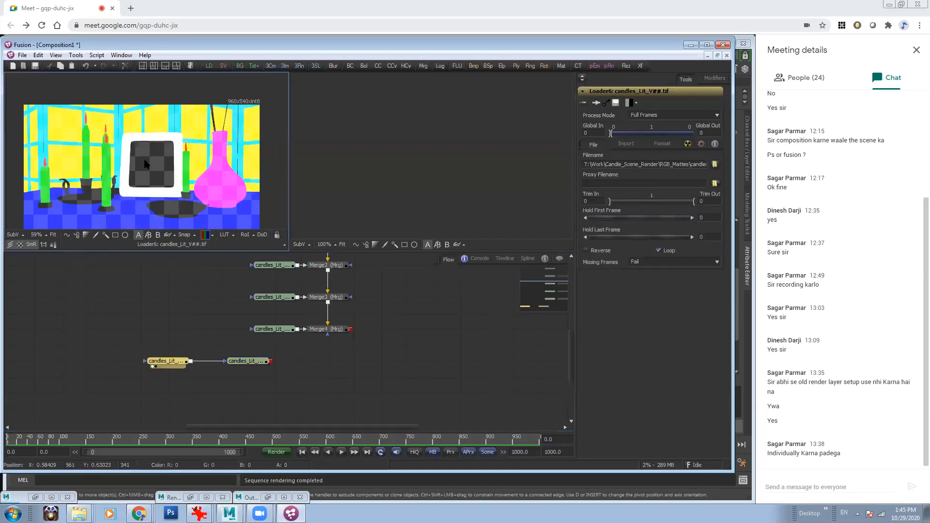
middle_drag(144, 160, 135, 160)
Check the re-rendered candles_Lit_V03.tif from the RGB_Mattes folder in IrfanView, then close the image
click(79, 512)
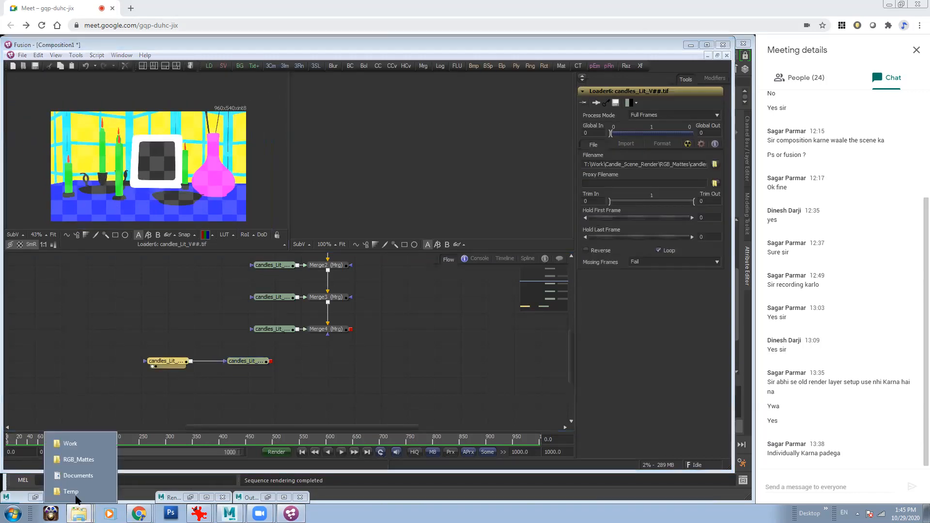
click(78, 459)
click(719, 196)
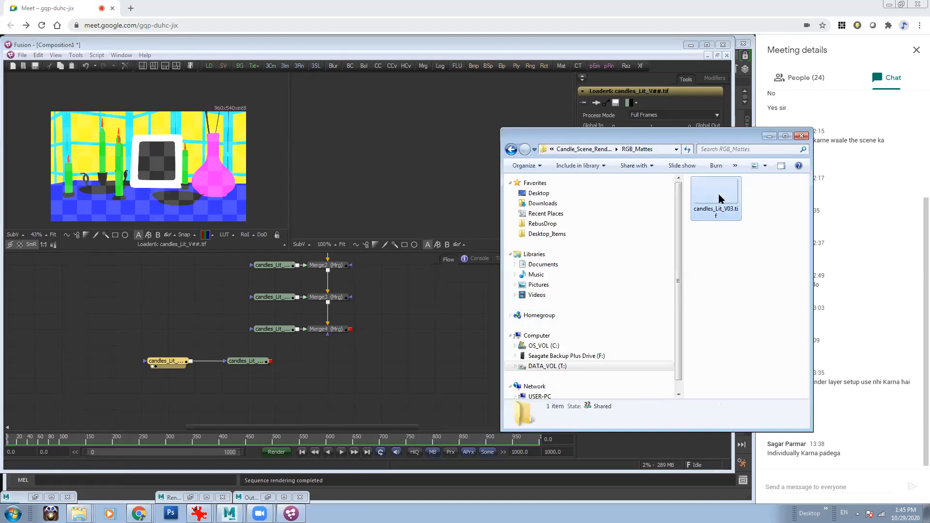
double_click(719, 193)
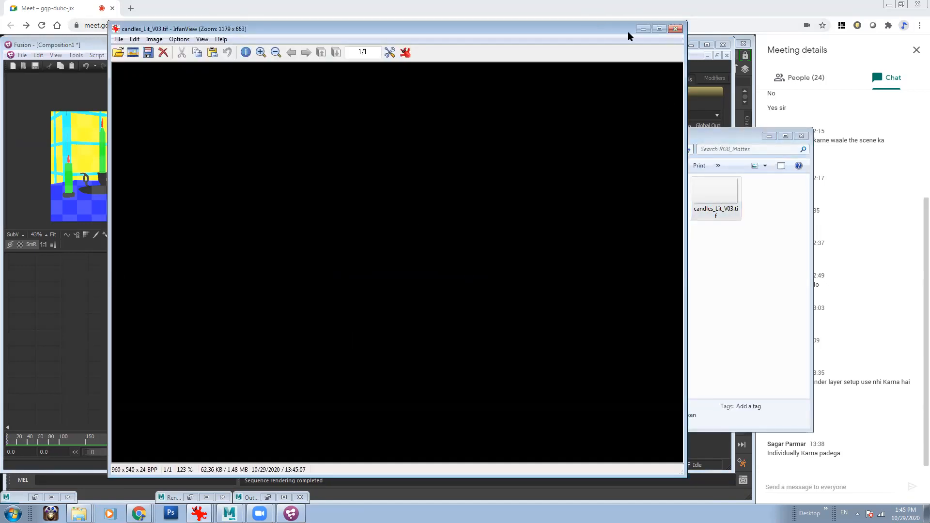
click(676, 29)
Reload candles_Lit_V03.tif from the RGB_Mattes folder into the RGB_Mattes loader
click(167, 364)
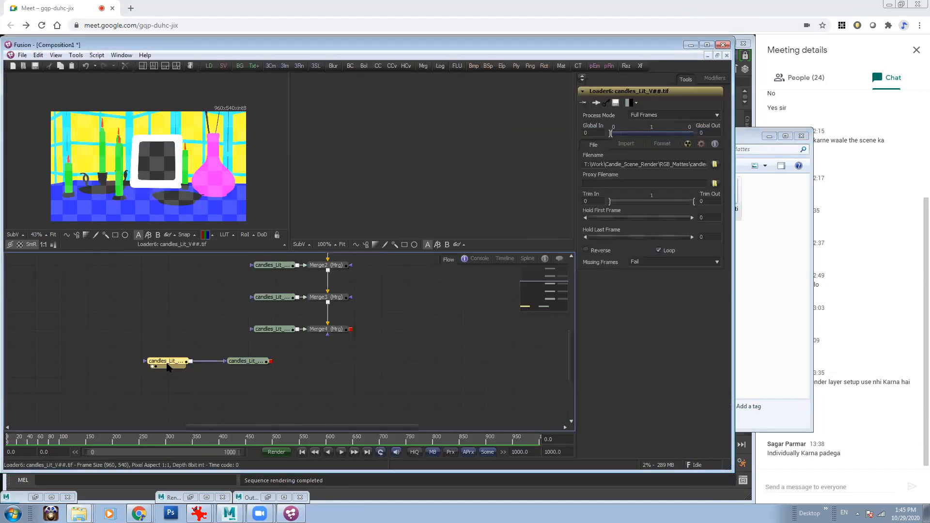
click(715, 164)
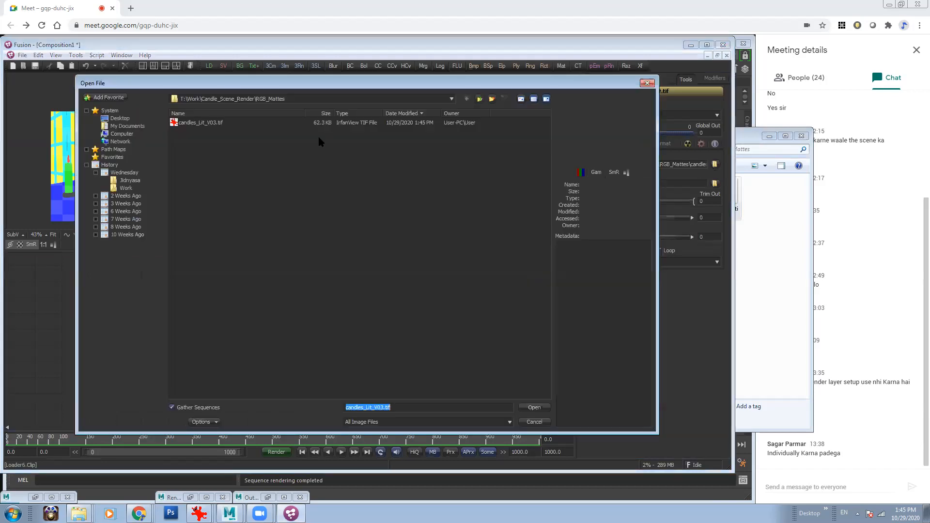
double_click(213, 123)
ctrl+scroll(118, 145, up, 6)
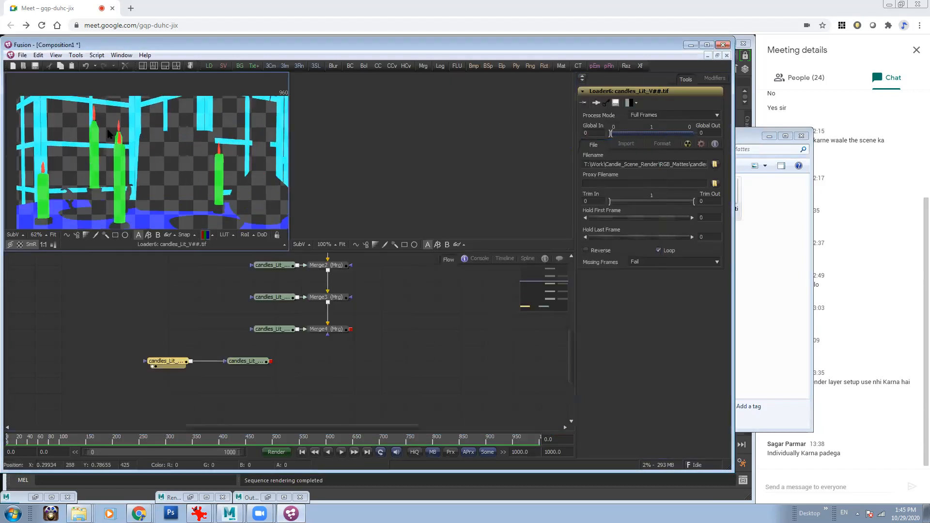
ctrl+scroll(208, 163, down, 4)
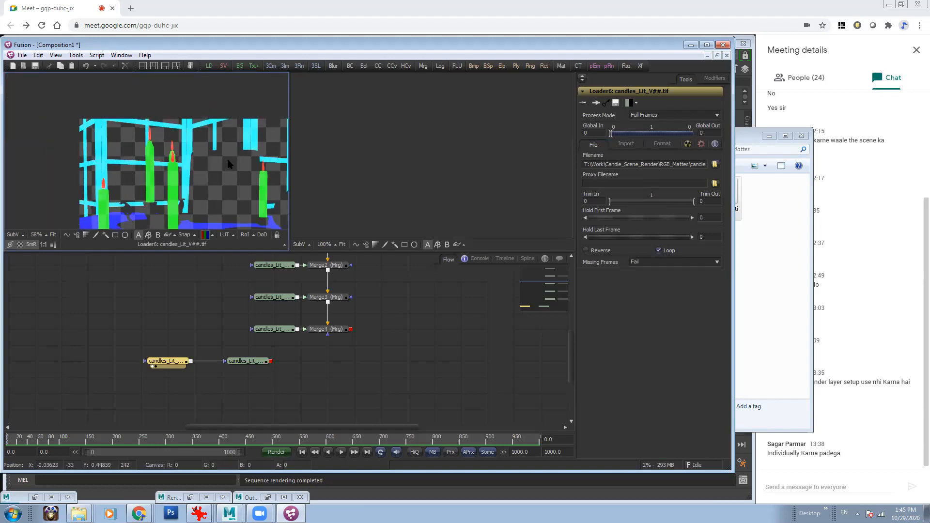
ctrl+scroll(202, 166, down, 3)
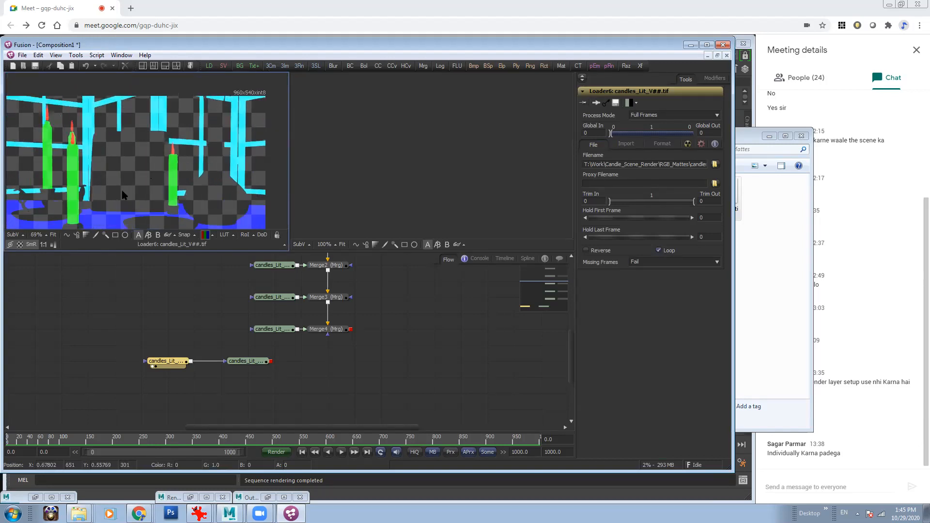
Display the masked Bg_Set_Fill copy and examine which objects the red channel isolates
drag(242, 363, 204, 191)
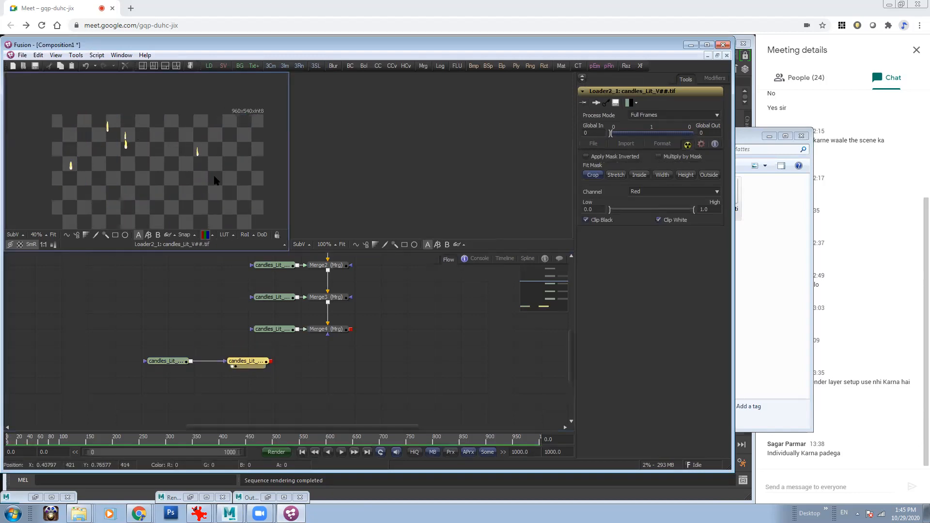
ctrl+scroll(143, 187, up, 7)
ctrl+scroll(144, 186, down, 4)
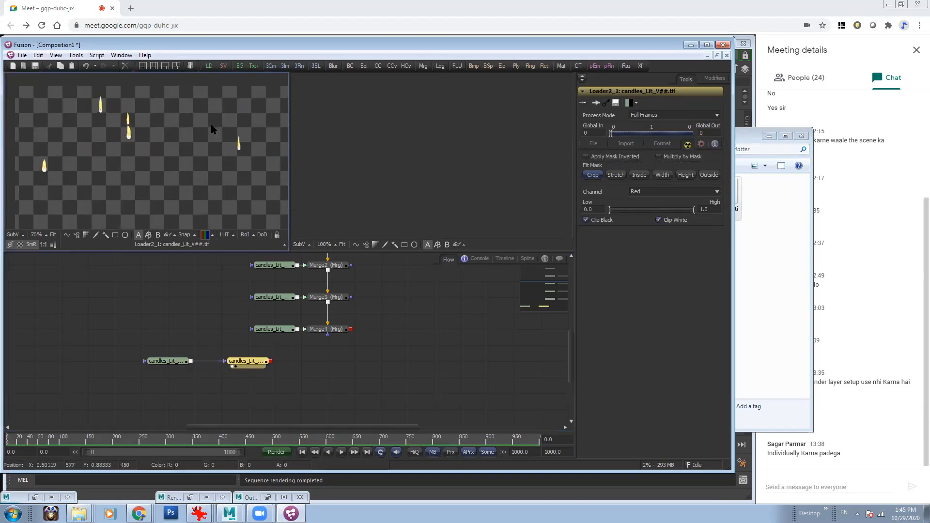
click(771, 136)
middle_drag(170, 158, 148, 110)
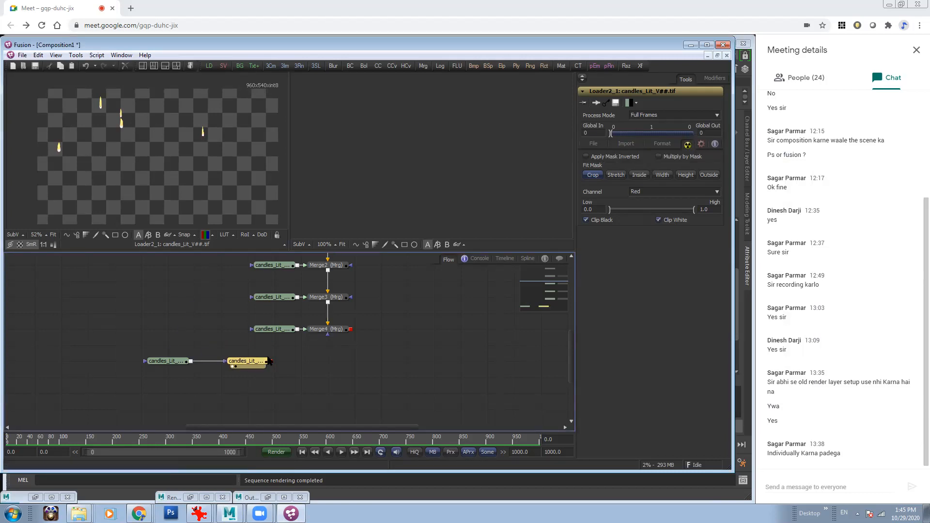
scroll(219, 119, up, 2)
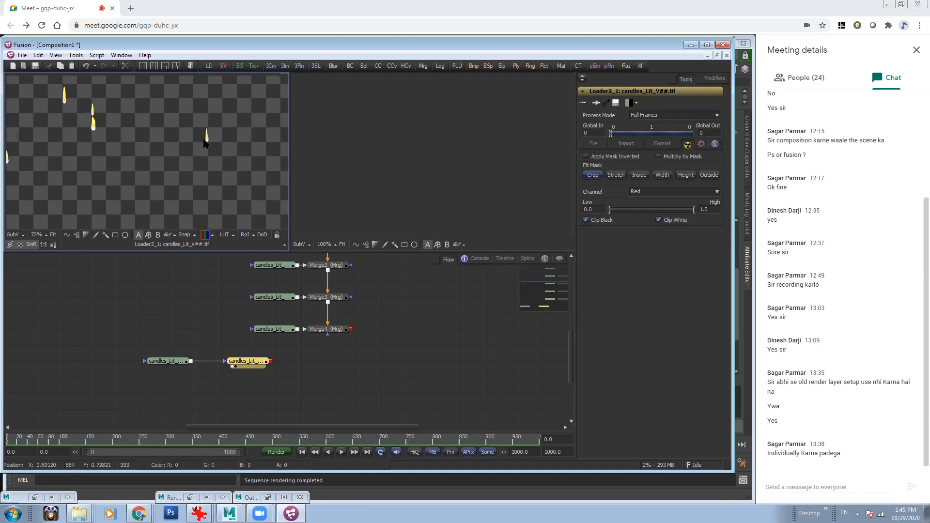
scroll(223, 150, down, 1)
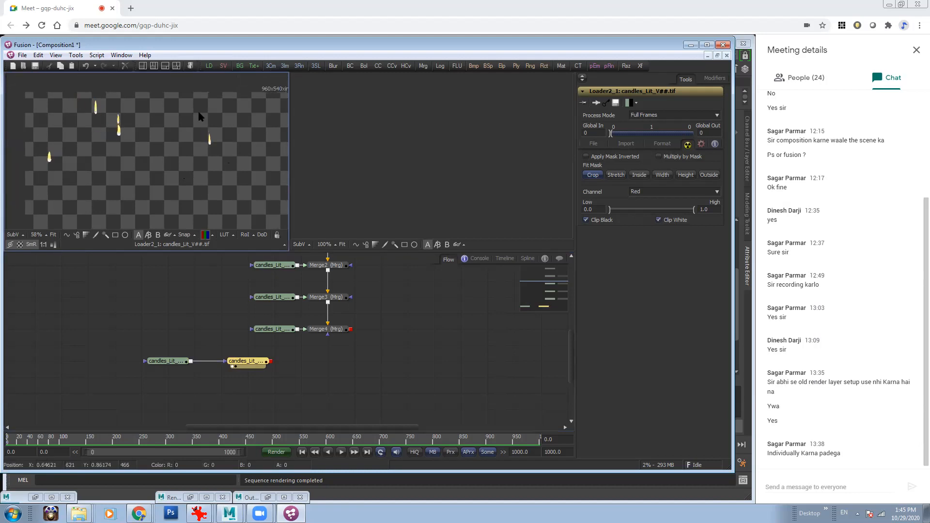
Merge the masked Bg_Set_Fill copy over the Merge4 output and display the resulting composite
drag(270, 361, 174, 170)
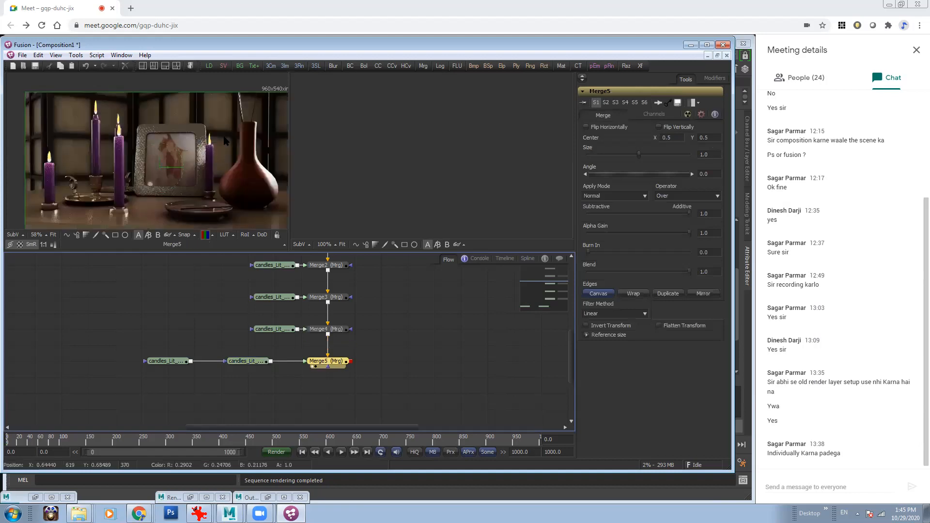
middle_drag(177, 165, 173, 170)
scroll(173, 171, down, 1)
scroll(251, 188, down, 1)
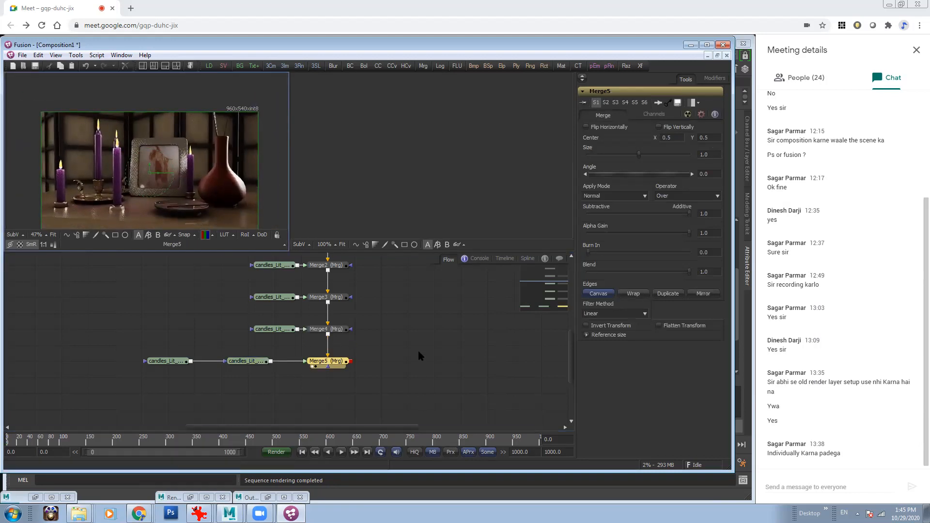
scroll(438, 355, up, 2)
middle_drag(180, 146, 192, 136)
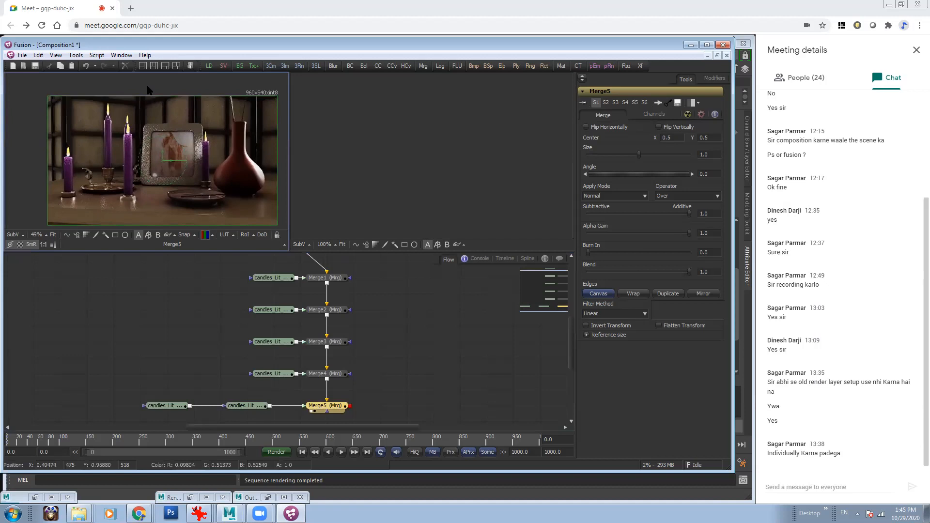
Change the layout to one large viewer, enlarge its area and fit the composite to it
click(165, 66)
drag(413, 265, 414, 310)
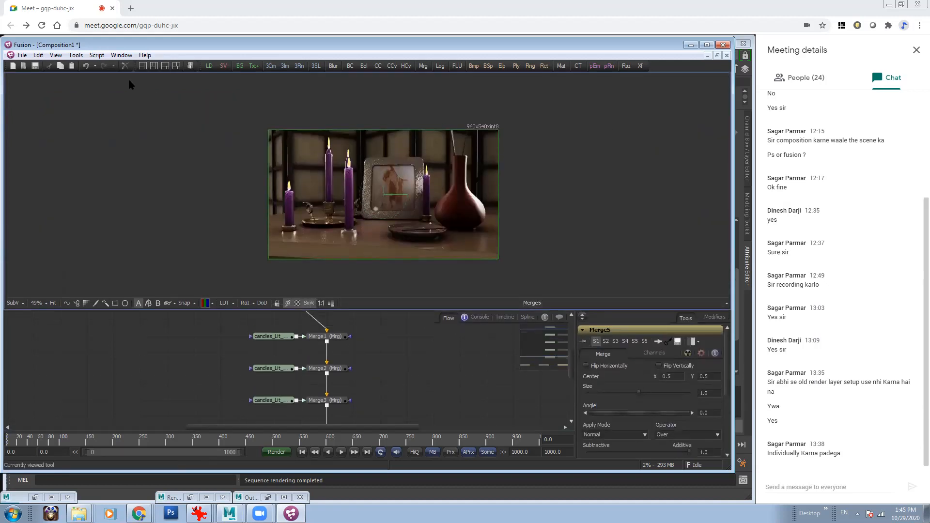
click(53, 302)
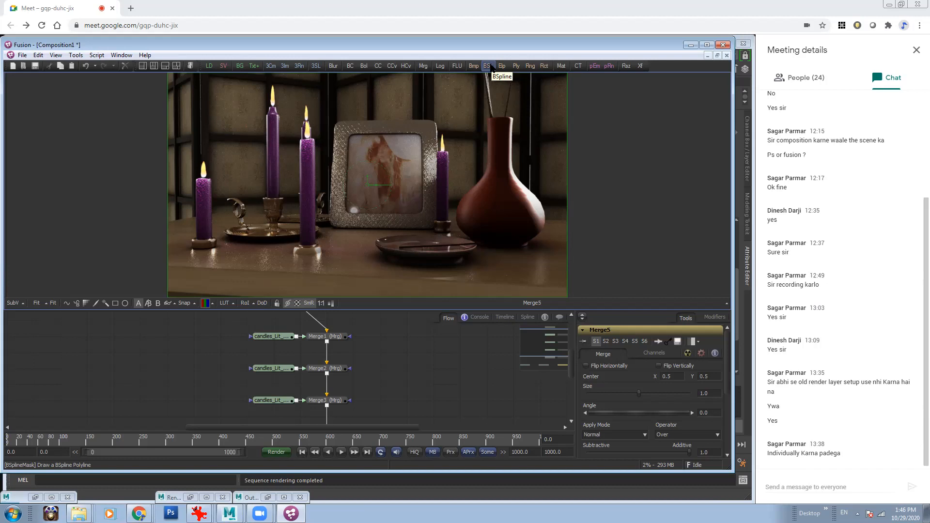
Open the RGB_Mattes loader's settings and enlarge the Merge5 composite for inspection
middle_drag(328, 384, 343, 335)
click(187, 414)
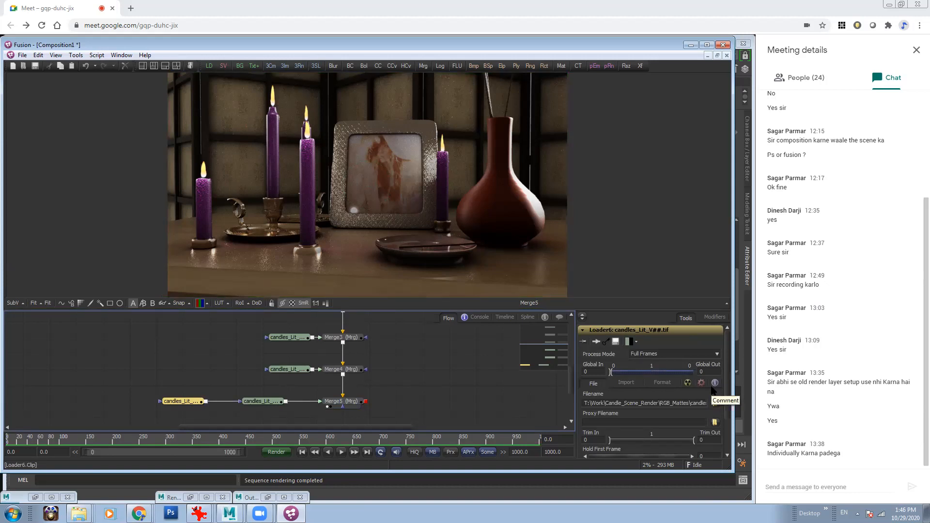
middle_drag(577, 209, 500, 252)
ctrl+scroll(500, 251, down, 2)
ctrl+scroll(500, 251, up, 3)
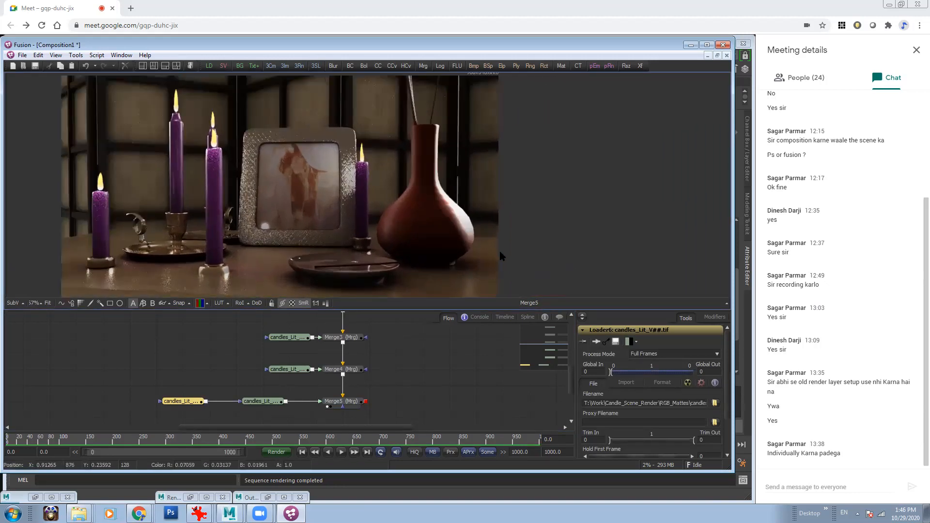
Shift the loaders in the flow so the merge inputs line up in one column beside Merge1 to Merge5
scroll(412, 364, up, 3)
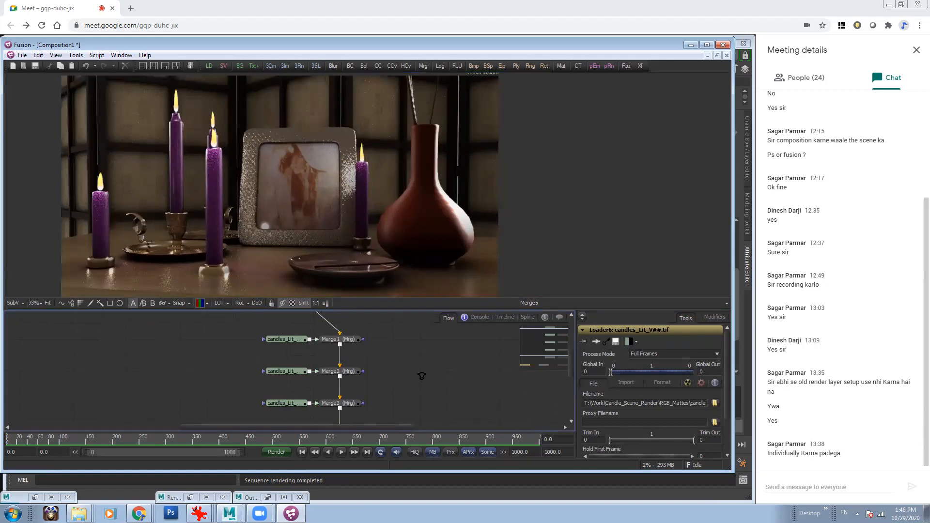
ctrl+scroll(420, 374, down, 4)
drag(311, 319, 308, 387)
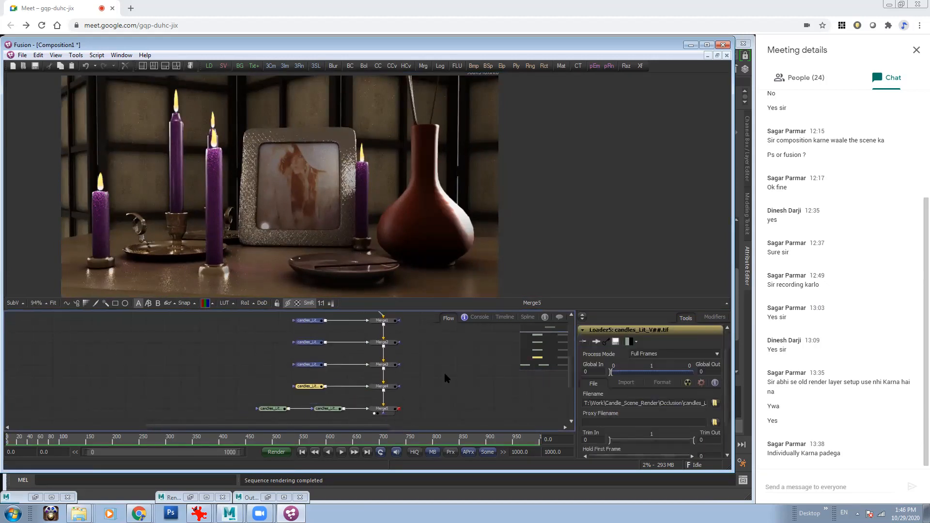
drag(242, 401, 306, 411)
click(452, 398)
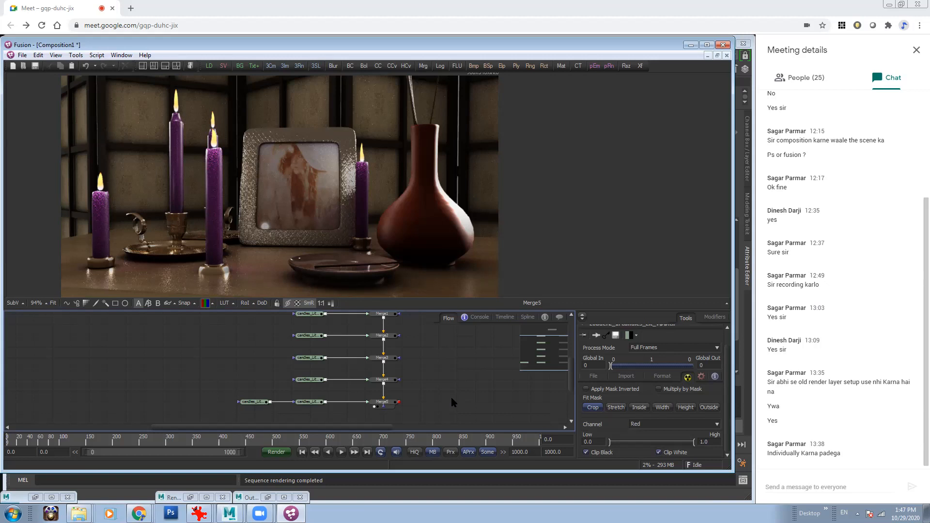
Move the Bg_Set_Key loader into line with the other loaders, just above the Merge1 row
middle_drag(406, 336, 366, 369)
drag(299, 328, 275, 338)
middle_drag(284, 352, 282, 370)
drag(276, 353, 264, 333)
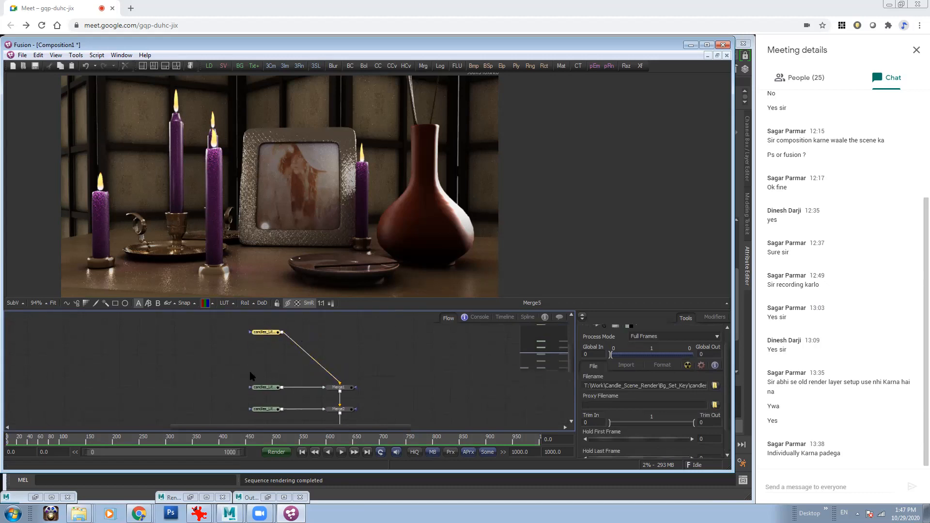
middle_drag(359, 410, 355, 387)
middle_drag(372, 156, 347, 168)
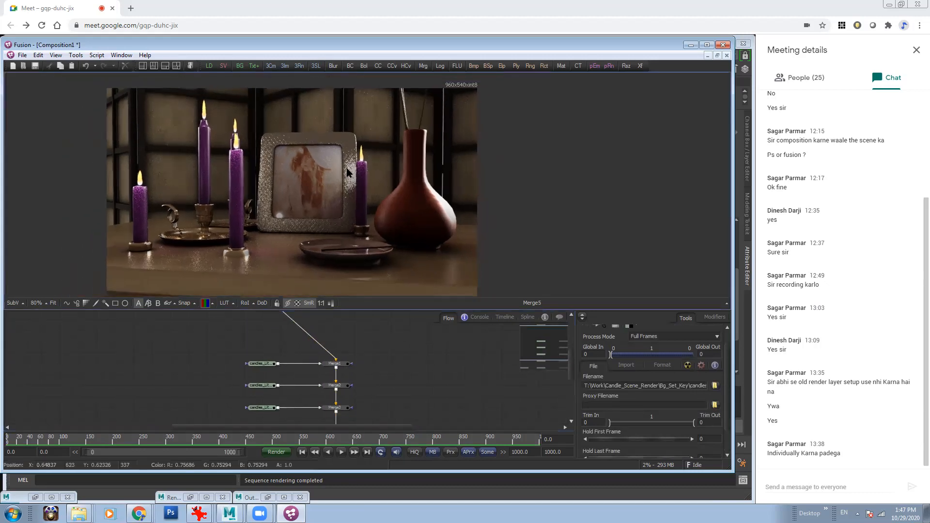
middle_drag(394, 379, 393, 406)
drag(257, 333, 257, 354)
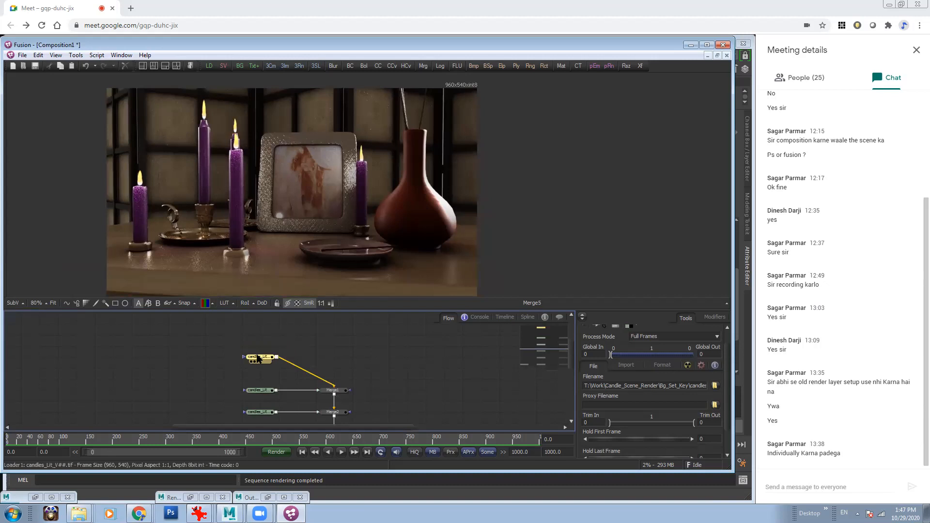
click(357, 356)
Insert a Color Corrector after the Bg_Set_Key loader and tint it orange, tint about 0.097 and strength about 0.74
click(259, 359)
middle_drag(413, 415, 411, 392)
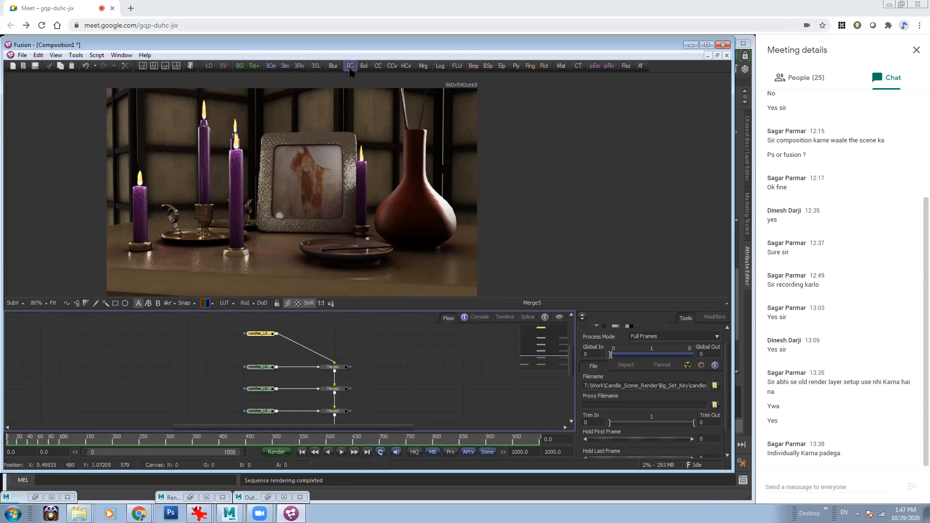
click(378, 65)
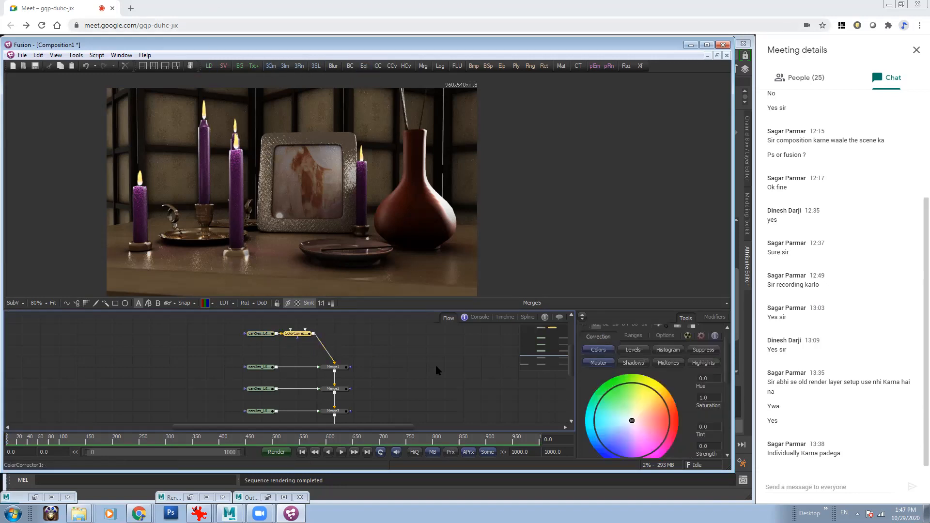
drag(632, 421, 657, 403)
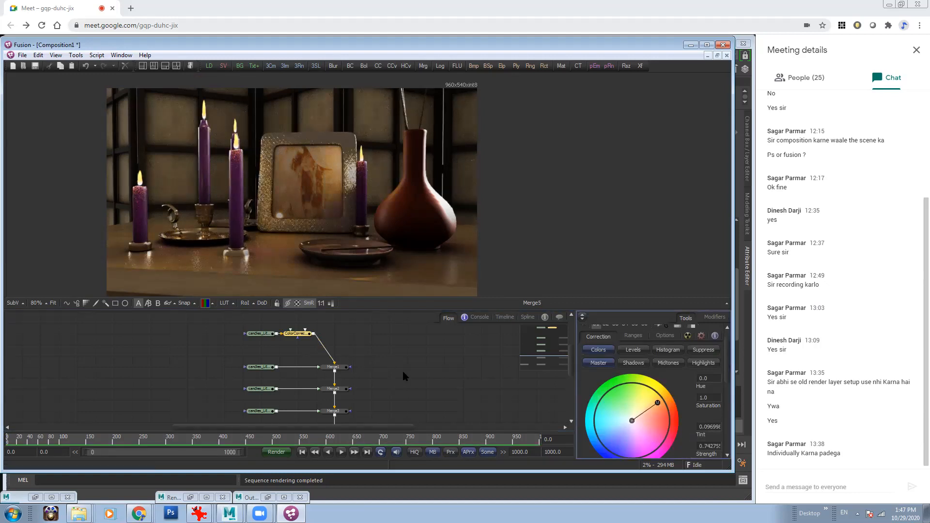
Add a Brightness/Contrast after the Color Corrector with gain about 2.45, and compare its output with the Merge5 composite
click(350, 65)
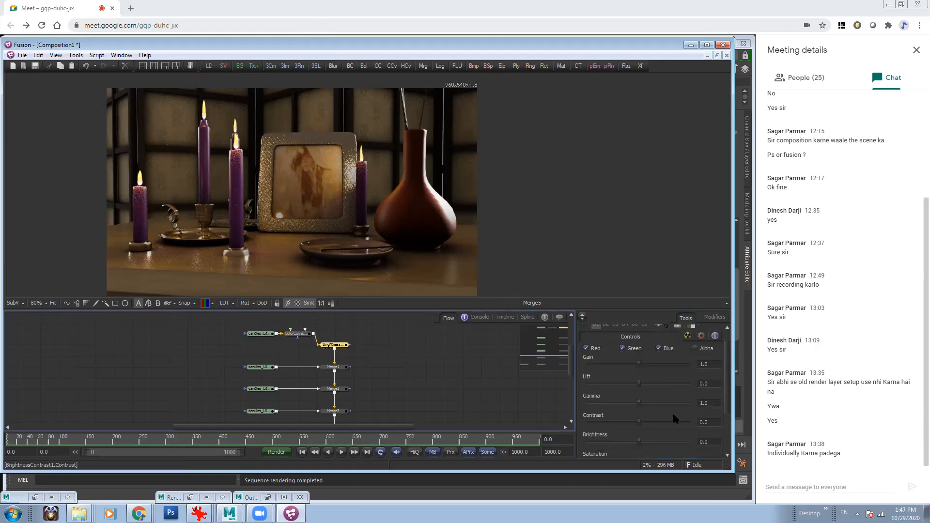
drag(639, 364, 658, 367)
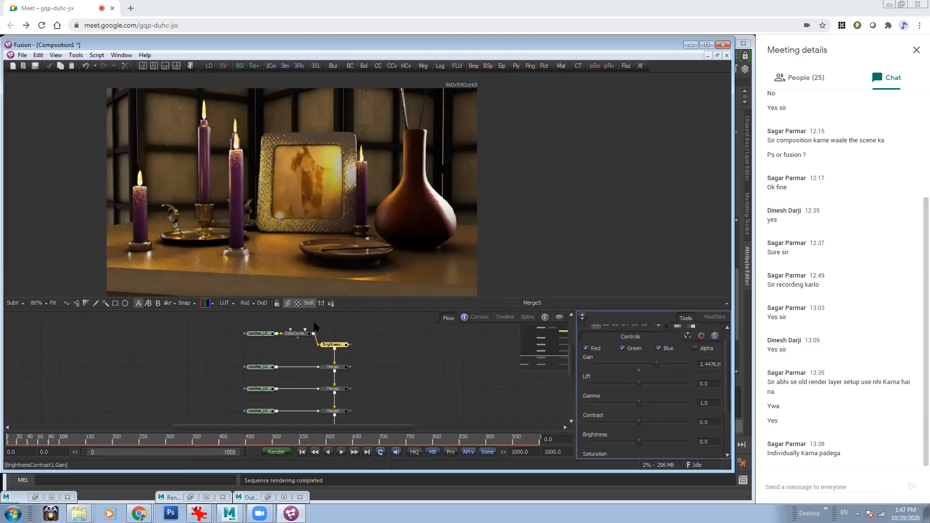
click(324, 349)
scroll(390, 382, down, 3)
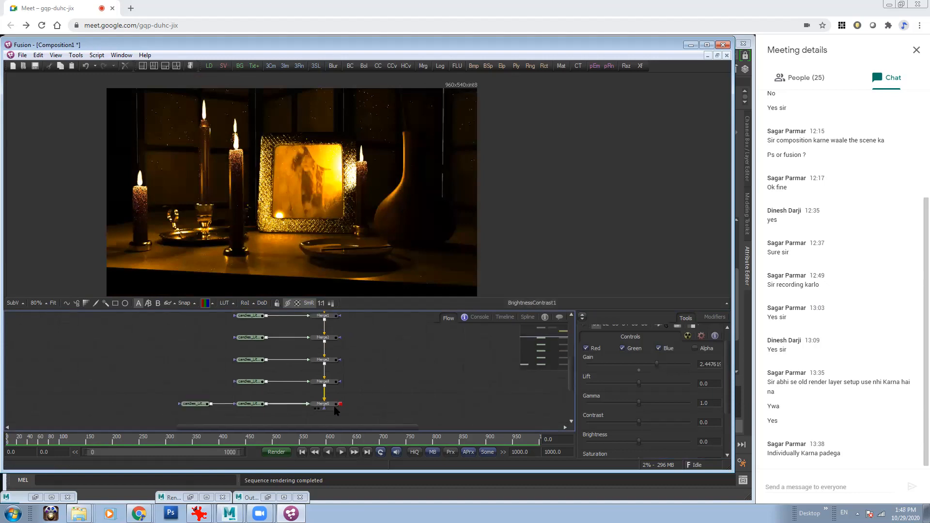
drag(332, 405, 373, 271)
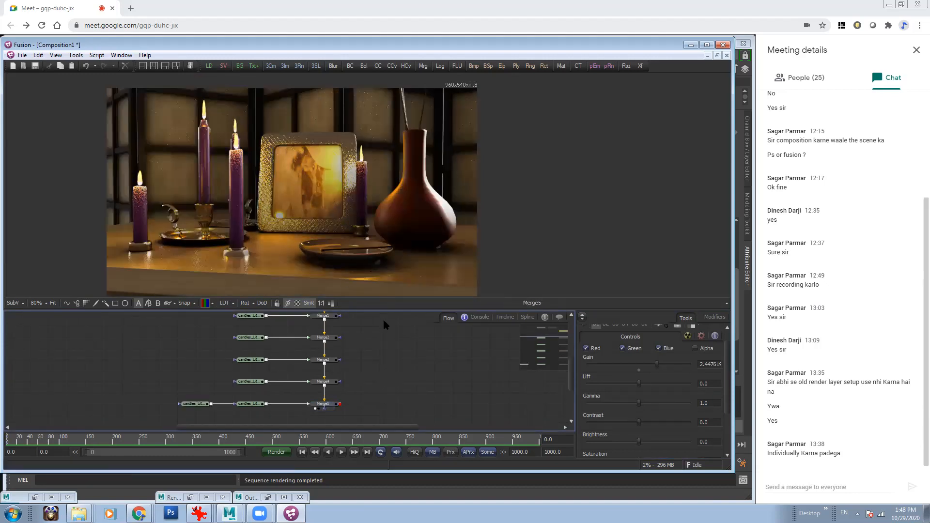
Adjust the viewer area's height and zoom the Merge5 composite to about 90%
drag(383, 311, 383, 331)
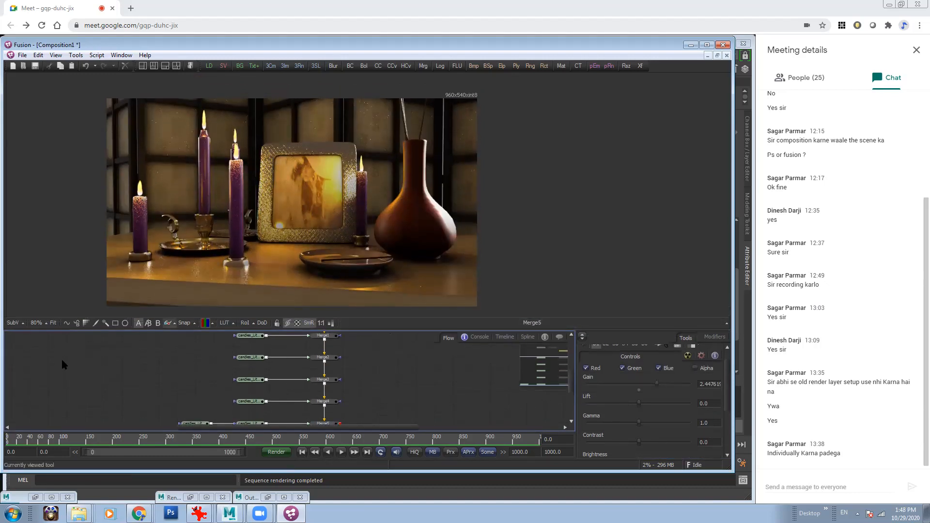
click(43, 324)
click(44, 305)
ctrl+scroll(469, 221, up, 1)
ctrl+scroll(469, 220, down, 3)
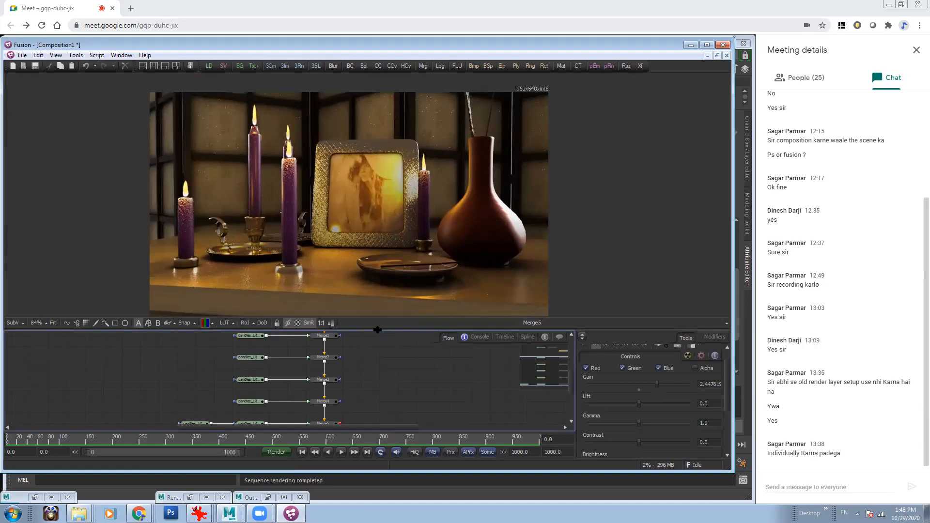
drag(382, 331, 382, 301)
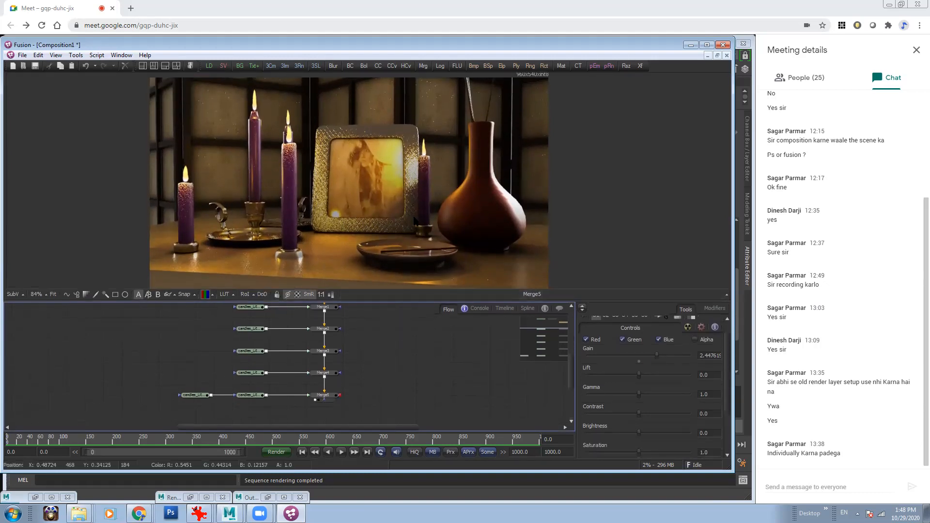
ctrl+scroll(415, 213, up, 1)
Spread out the Bg_Set_Key loader, Color Corrector and Brightness/Contrast nodes, keeping Brightness/Contrast directly above Merge1
scroll(353, 353, up, 2)
click(254, 311)
drag(254, 310, 217, 311)
drag(291, 325, 323, 327)
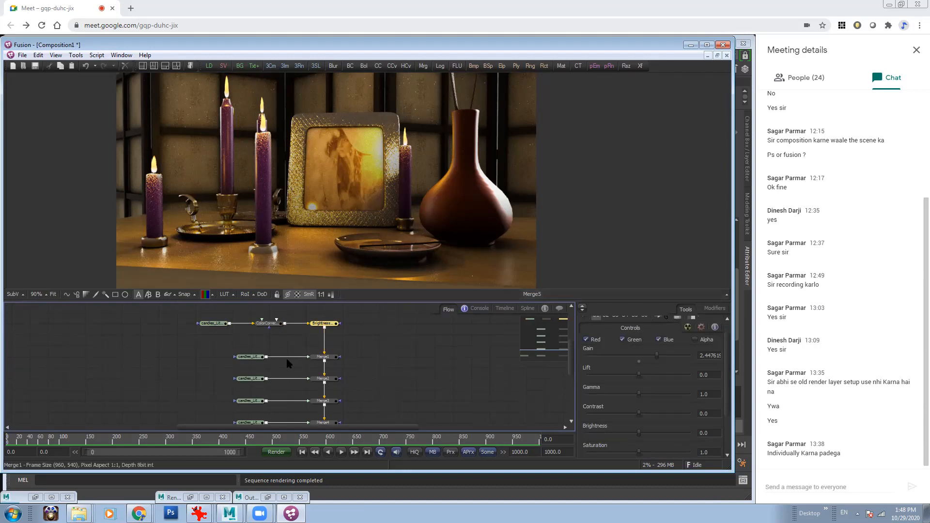
drag(330, 326, 329, 336)
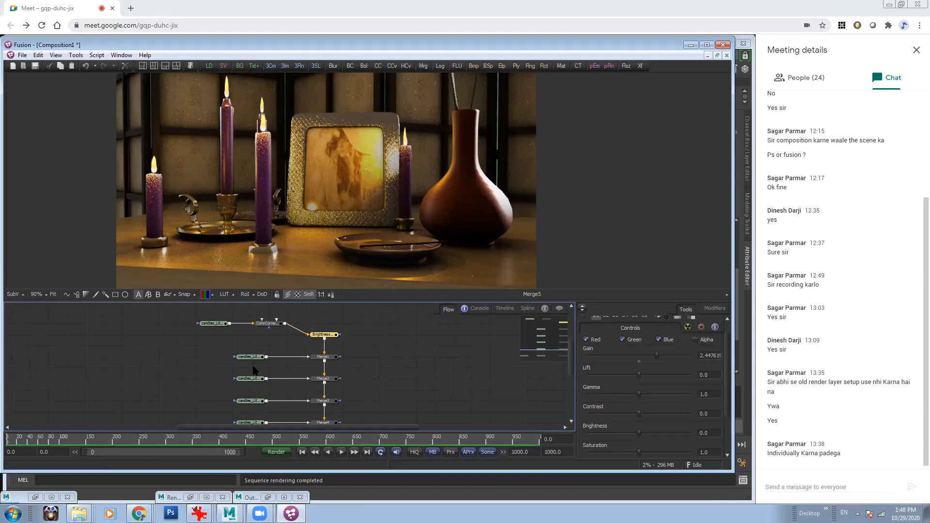
Display the Bg_Set_Fill pass, the Merge1 output and the Merge5 composite one after another
drag(245, 358, 339, 294)
drag(337, 357, 339, 193)
middle_drag(372, 374, 369, 317)
drag(324, 391, 331, 174)
middle_drag(383, 329, 390, 377)
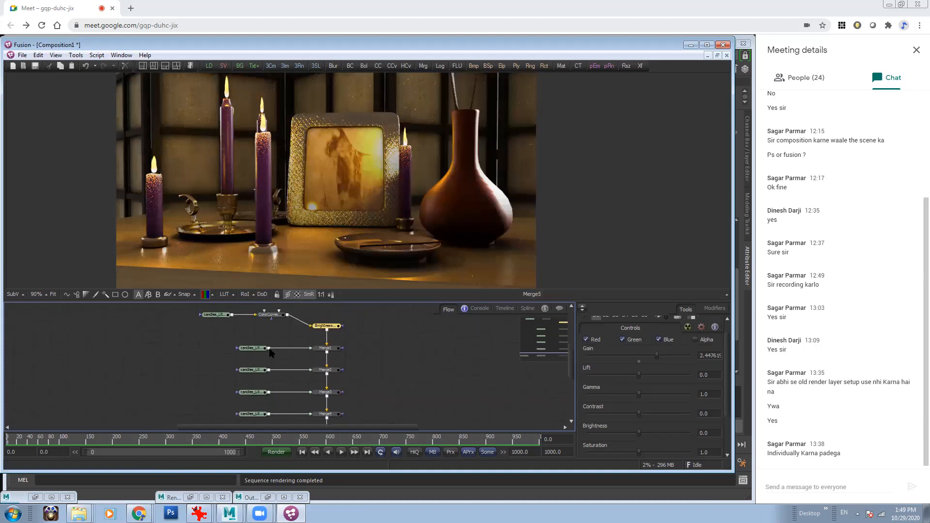
Push the Color Corrector's tint further toward orange, tint about 0.075 at strength 1.0
click(270, 314)
drag(664, 398, 665, 395)
Set the Brightness/Contrast gain to about 3.1 and its contrast to about 0.057
click(328, 335)
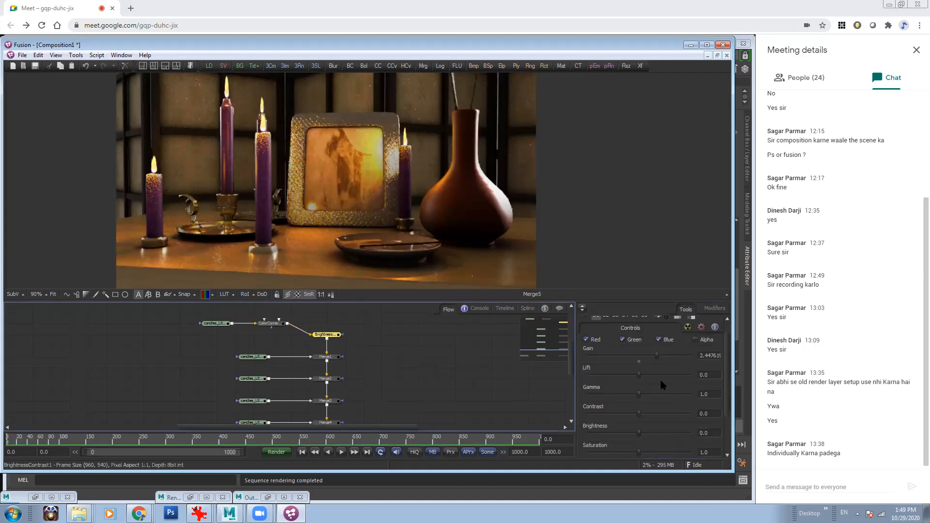
drag(658, 355, 666, 356)
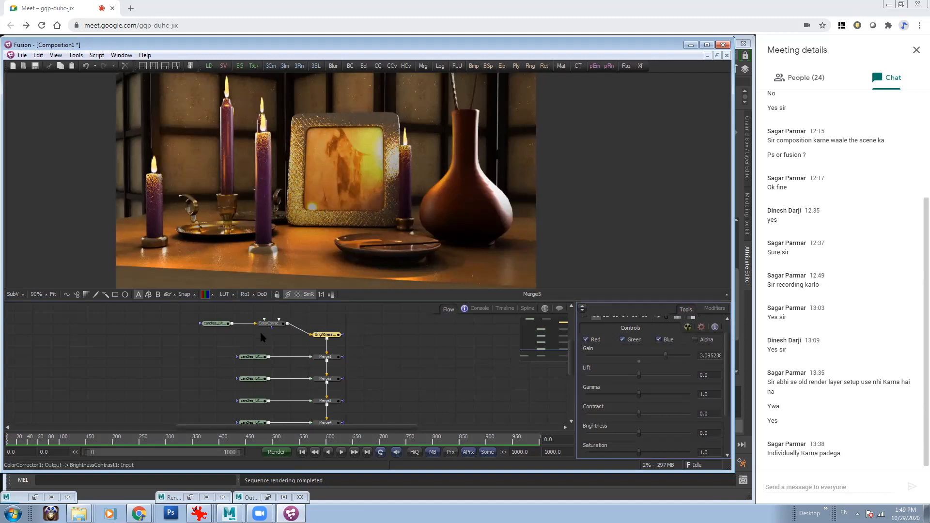
drag(639, 414, 643, 415)
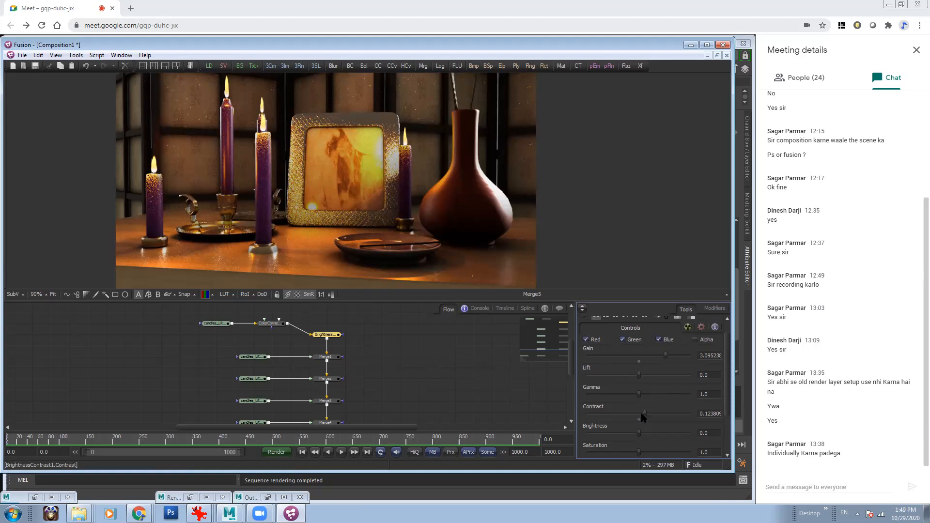
drag(641, 413, 642, 415)
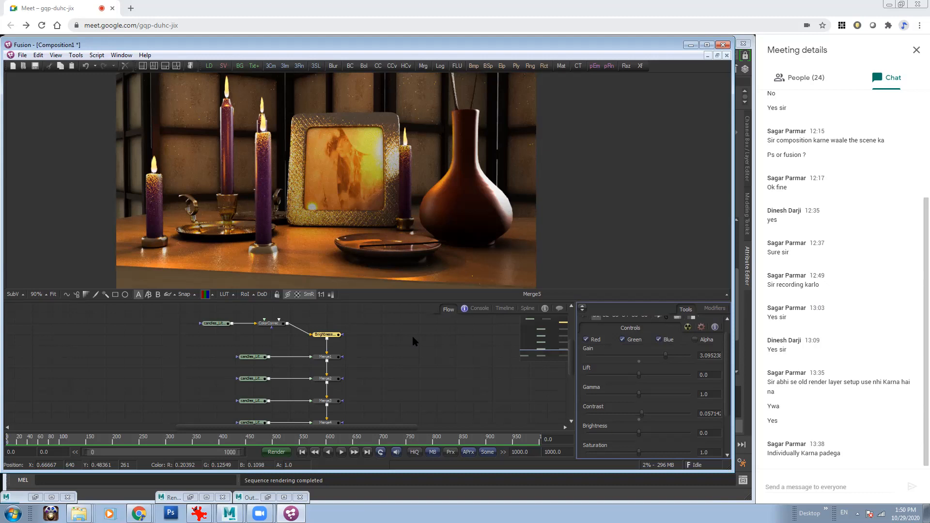
Set the Color Corrector's Master RGB Gain to about 1.42 while viewing the Brightness/Contrast output, and display Merge5 again
click(263, 328)
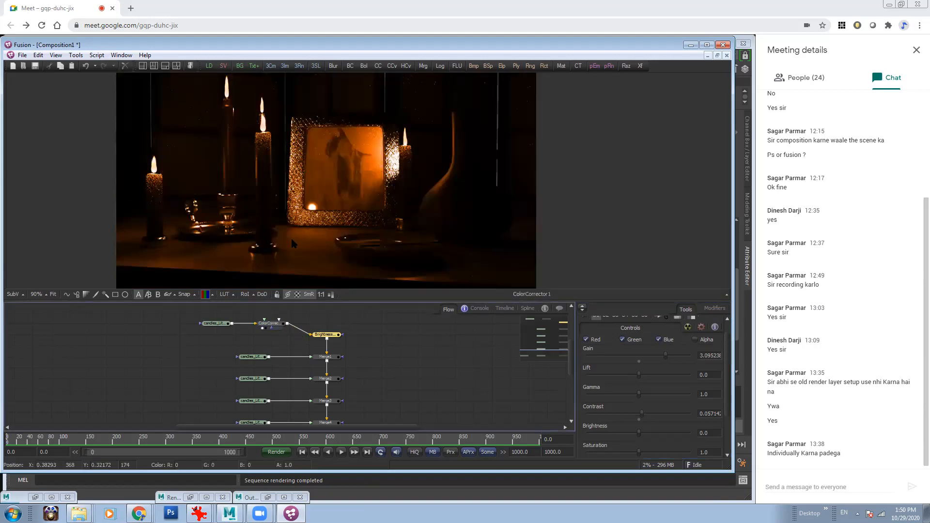
click(317, 339)
click(270, 323)
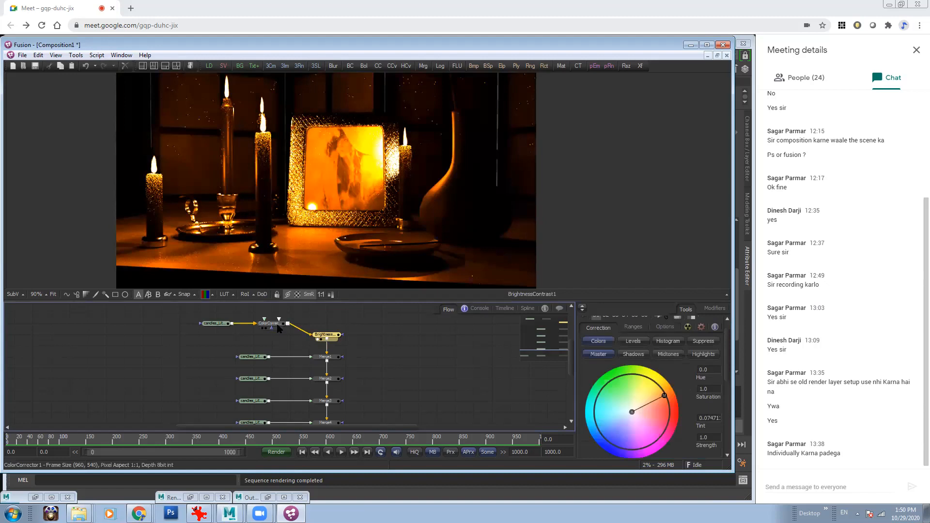
scroll(688, 402, down, 5)
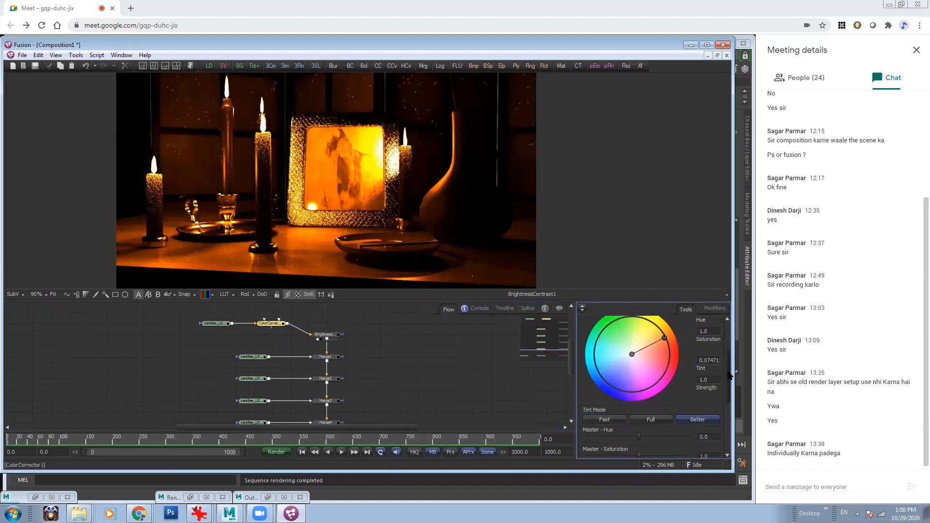
scroll(720, 396, down, 3)
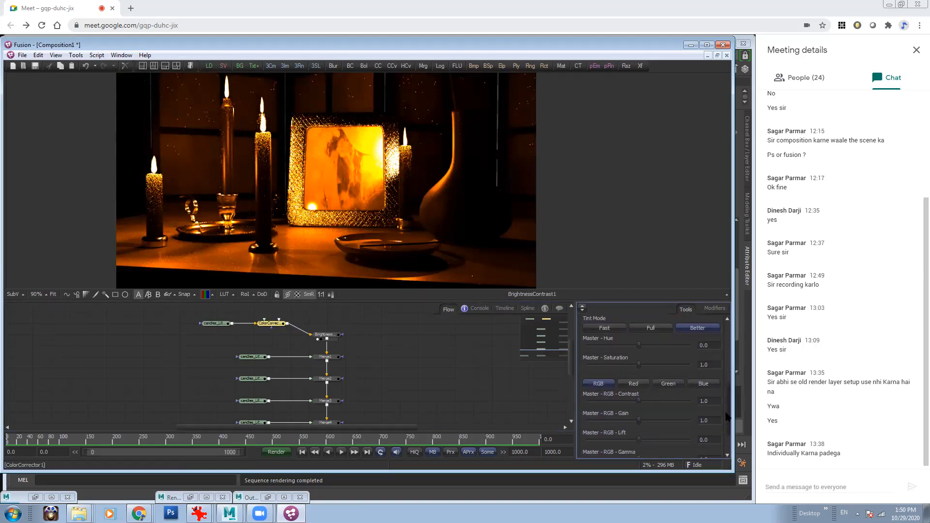
drag(640, 416, 645, 416)
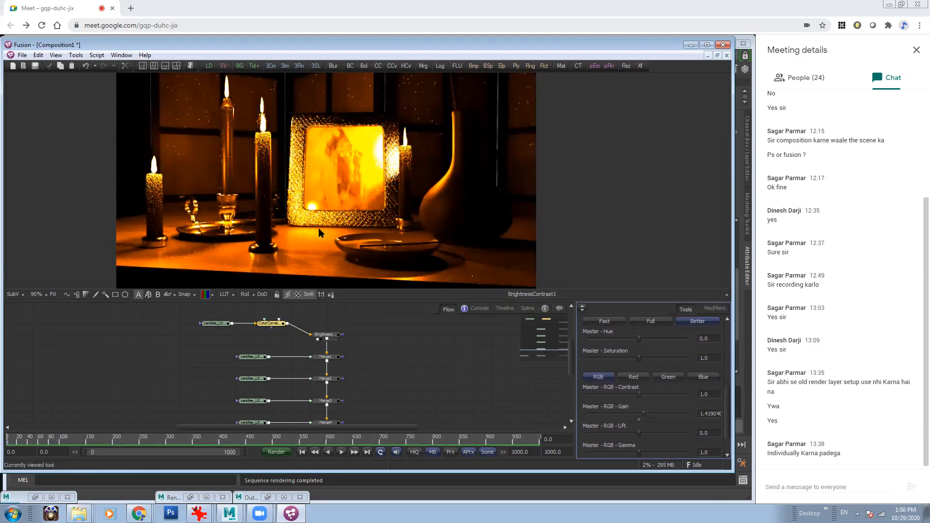
middle_drag(378, 389, 353, 361)
drag(326, 393, 350, 251)
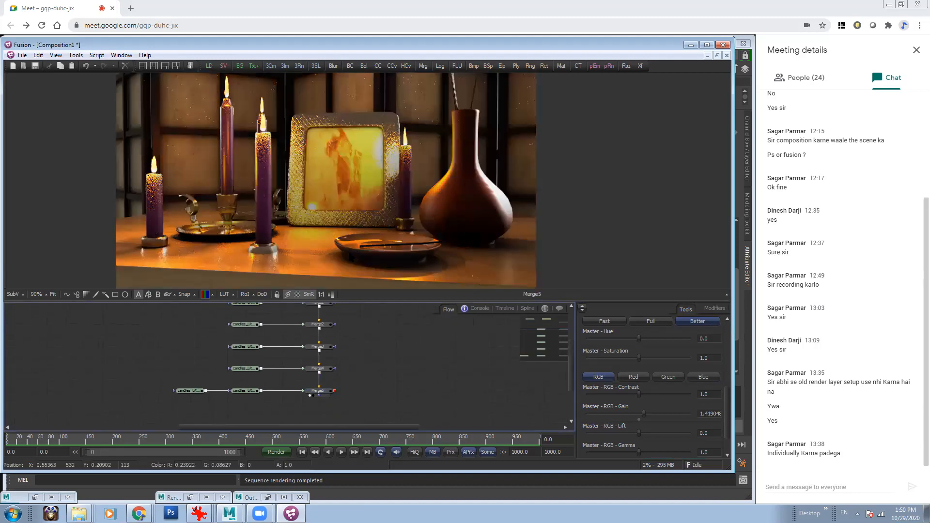
Select the four loaders feeding Merge1 to Merge4 and shift them farther left of their merges
middle_drag(413, 363, 414, 404)
drag(210, 332, 253, 417)
middle_drag(294, 405, 301, 371)
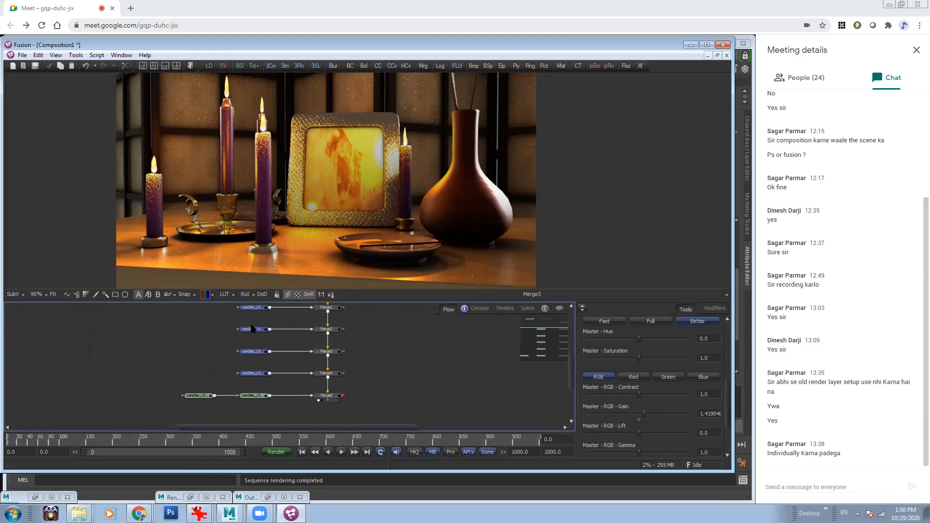
middle_drag(258, 321, 251, 343)
drag(250, 335, 213, 335)
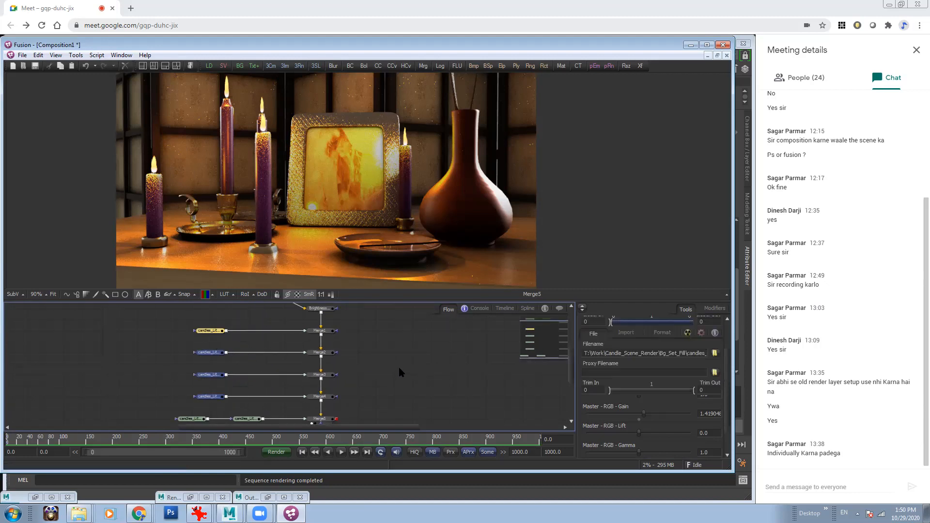
Lower Merge1's blend to about 0.39
middle_drag(339, 321, 337, 340)
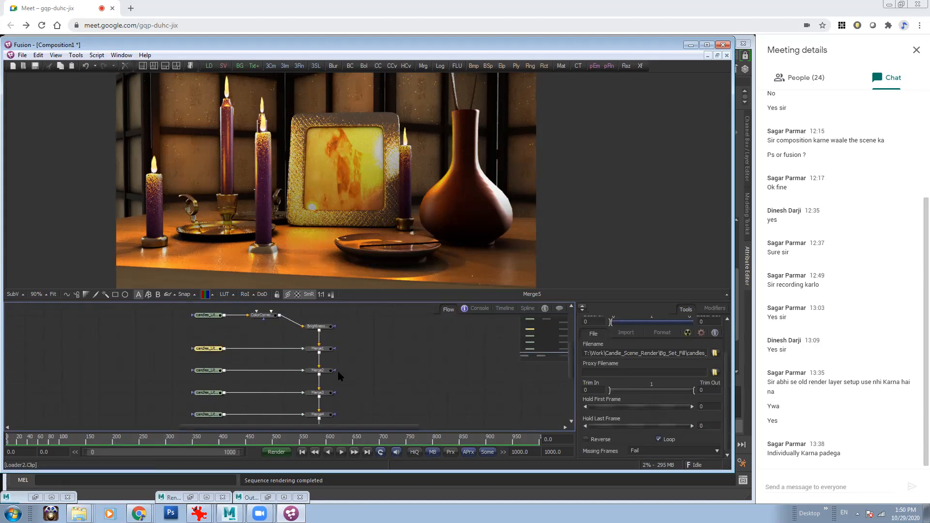
click(319, 349)
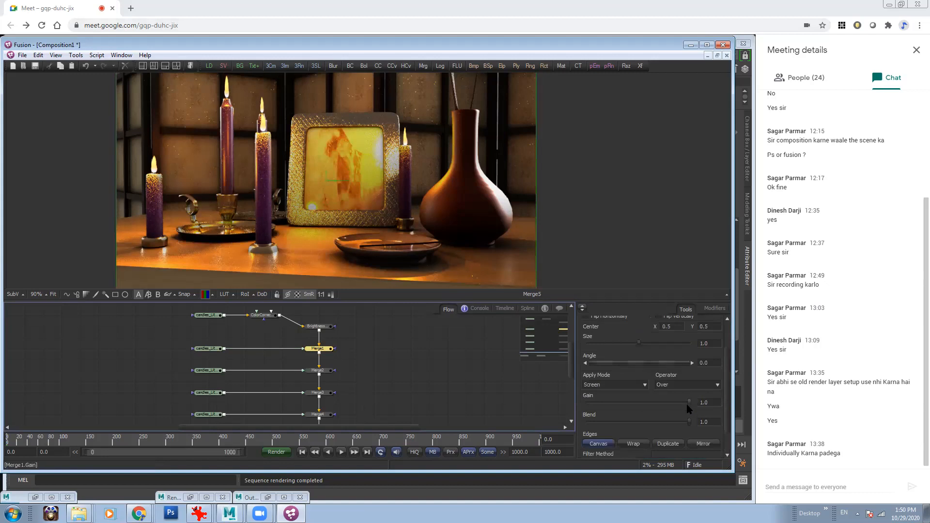
drag(689, 422, 613, 414)
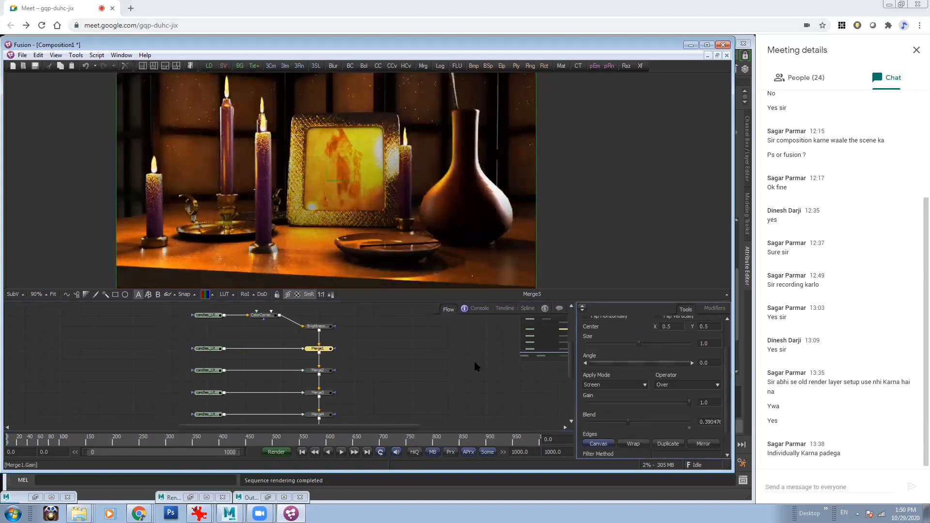
Insert a Color Corrector after the fill-light loader feeding Merge1 and tint it blue, tint about -0.308 at strength 0.31
click(208, 348)
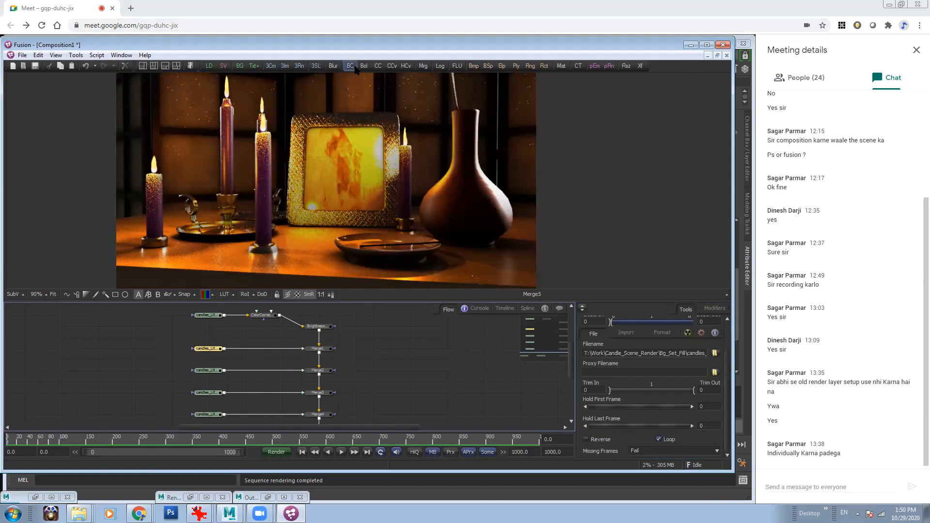
click(378, 66)
drag(632, 388, 626, 408)
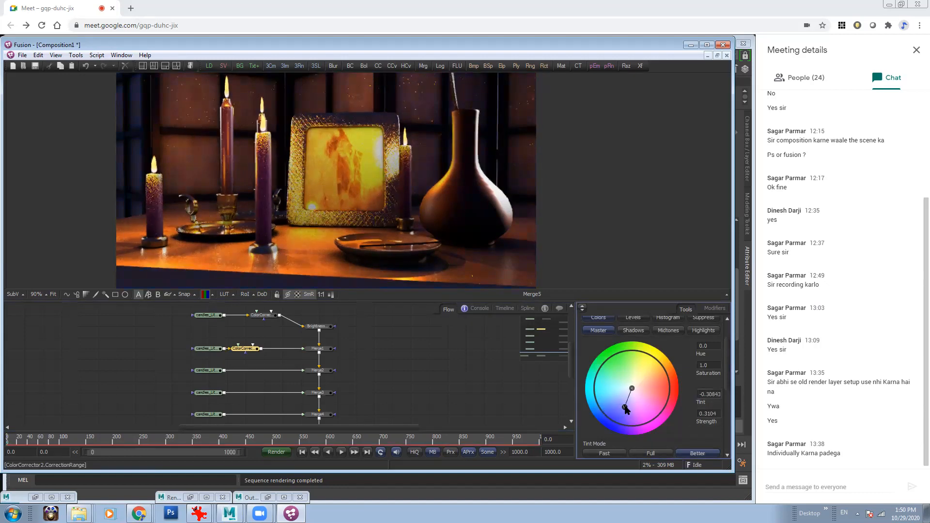
Set Merge1's blend to 0.7 and move the fill pass's Color Corrector slightly closer to the merge
click(320, 348)
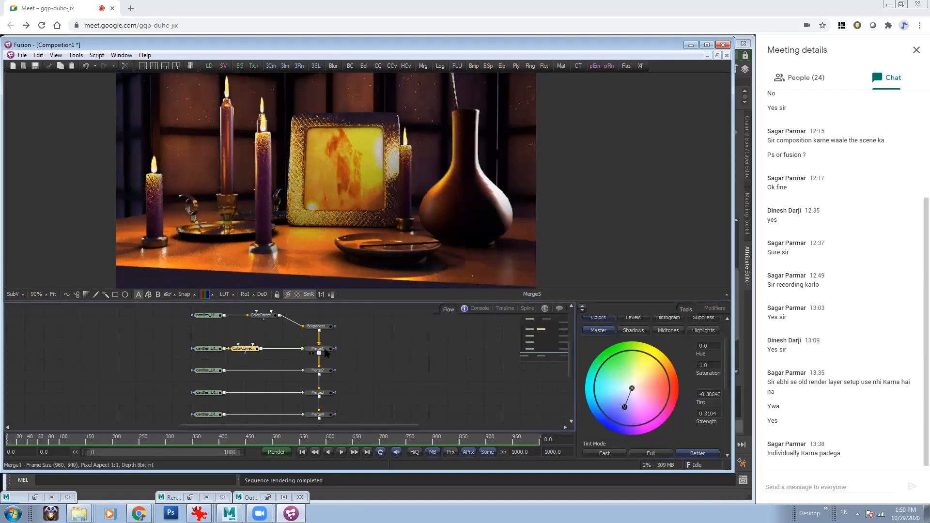
scroll(638, 416, down, 2)
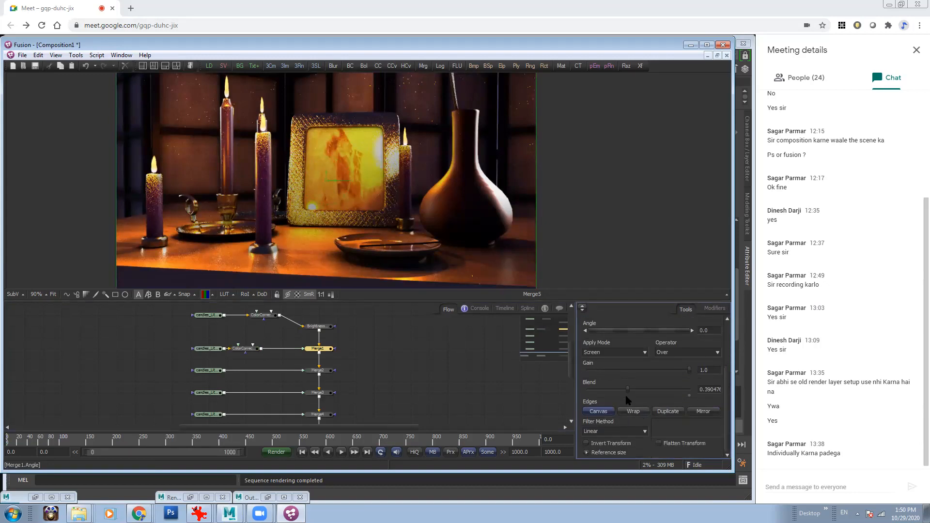
drag(630, 392, 663, 392)
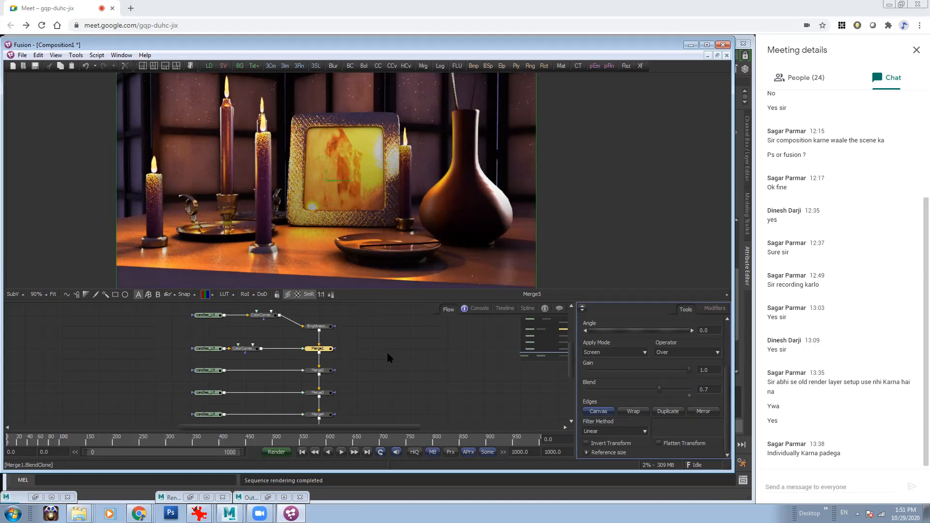
middle_drag(362, 362, 403, 366)
drag(259, 345, 278, 345)
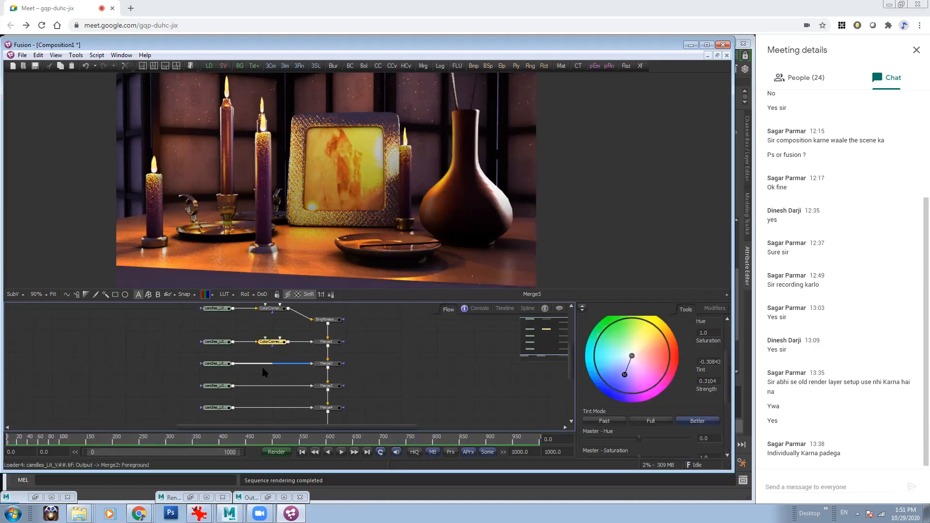
Reduce Merge3's gain to about 0.476
click(327, 364)
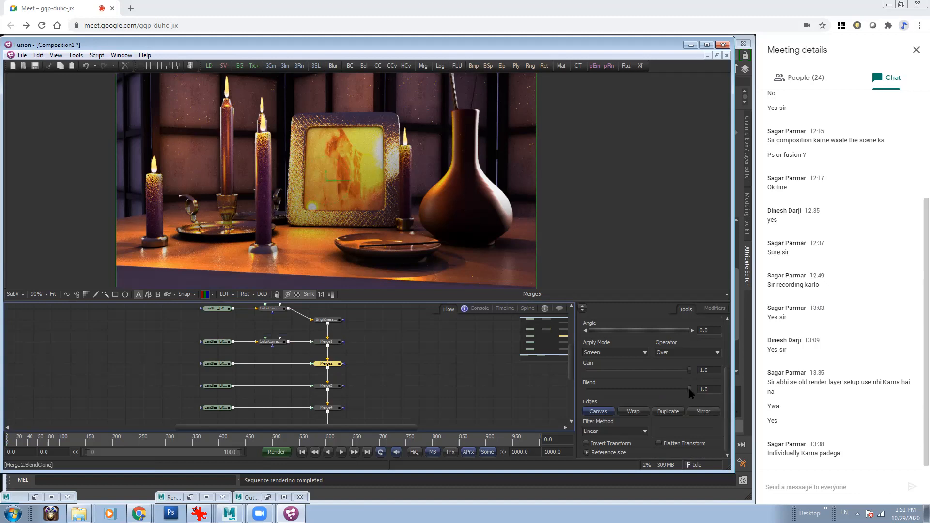
click(326, 386)
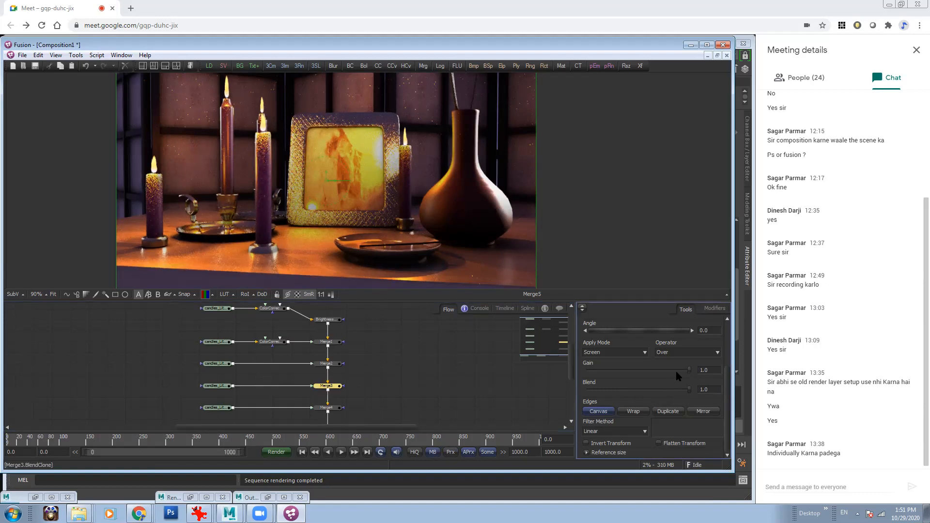
drag(691, 372, 638, 372)
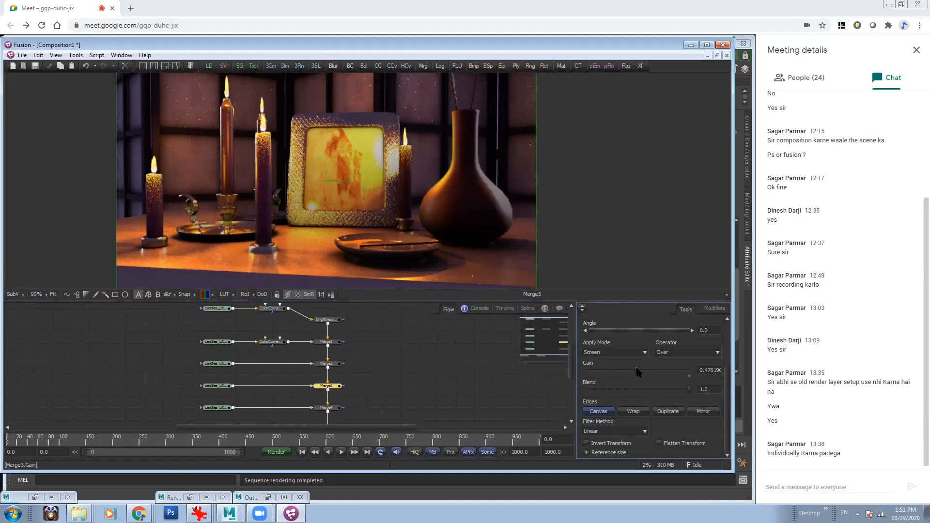
Insert a Color Corrector after the rim-light loader feeding Merge3 and tint it blue, tint about -0.414 at strength 0.816
click(220, 386)
click(378, 66)
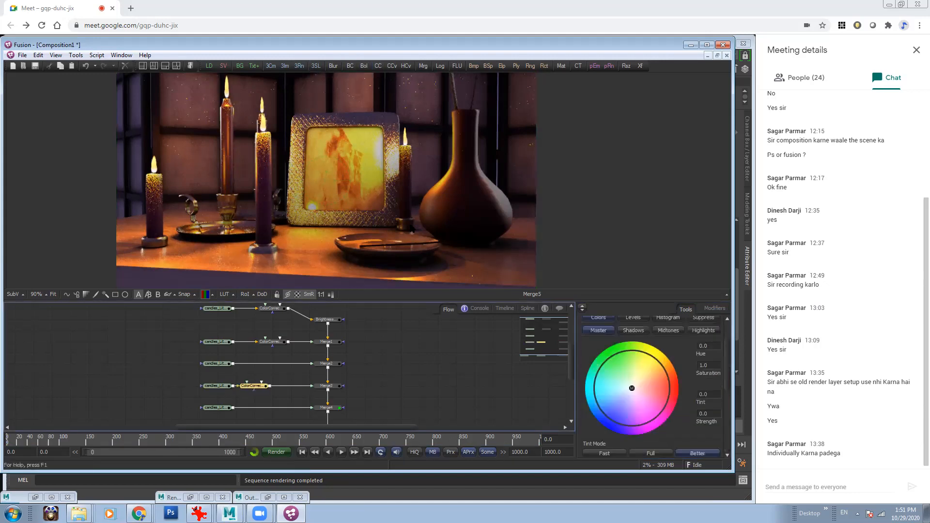
drag(632, 388, 587, 386)
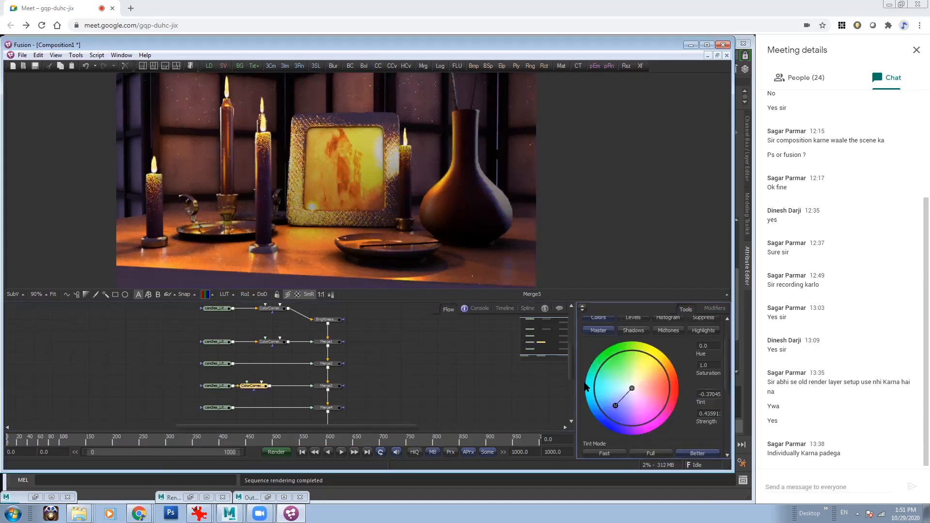
click(327, 386)
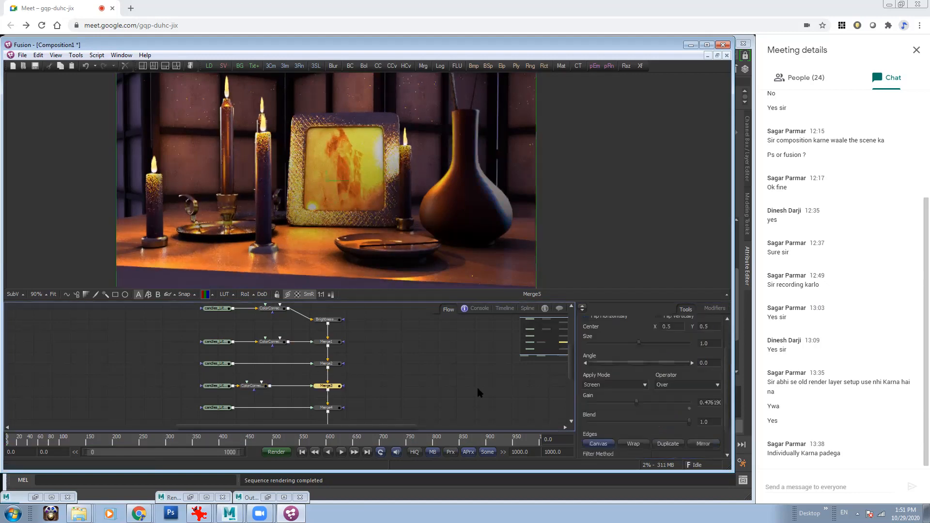
Insert a Brightness/Contrast after the rim pass's Color Corrector and raise its gain to about 1.69
click(254, 386)
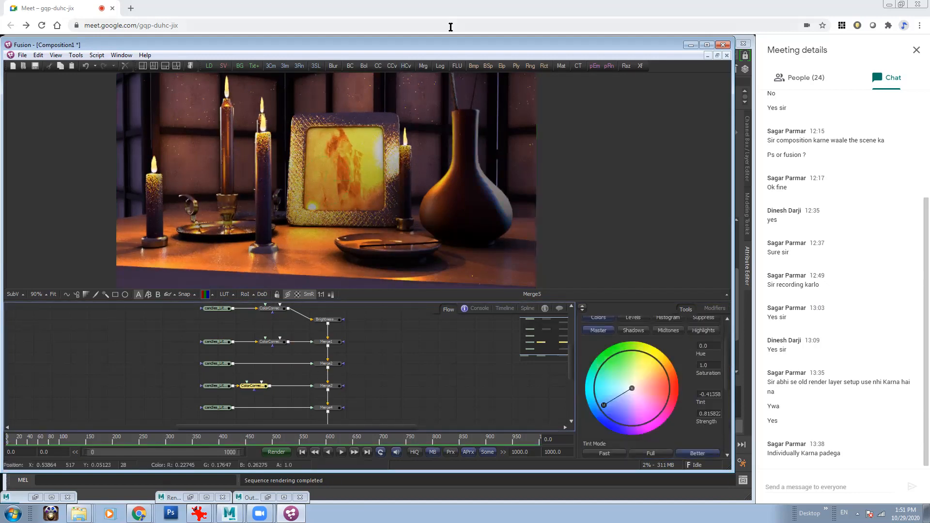
click(350, 66)
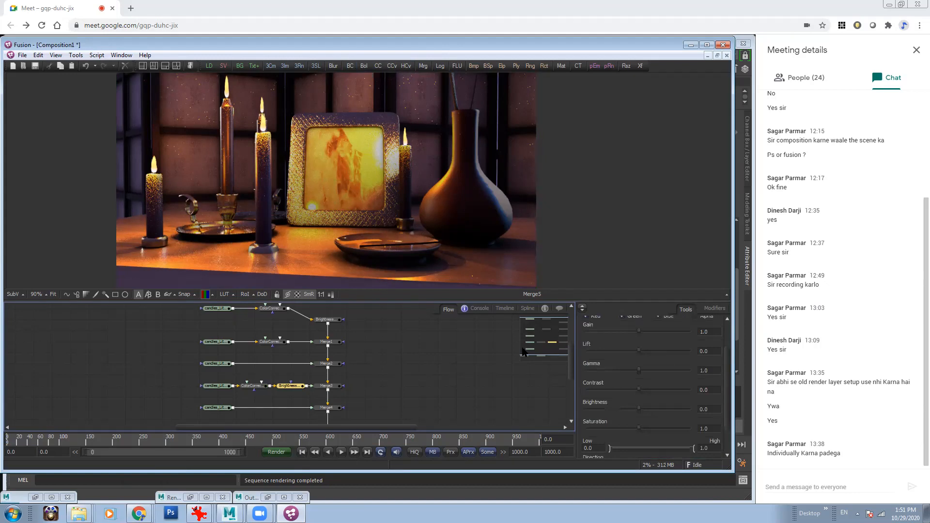
drag(640, 331, 648, 332)
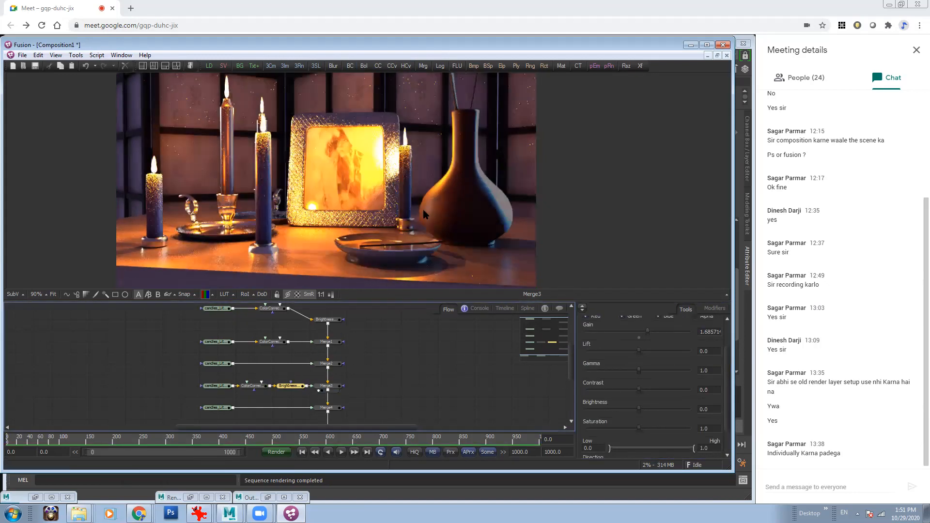
Set Merge3's gain to about 0.79
click(326, 386)
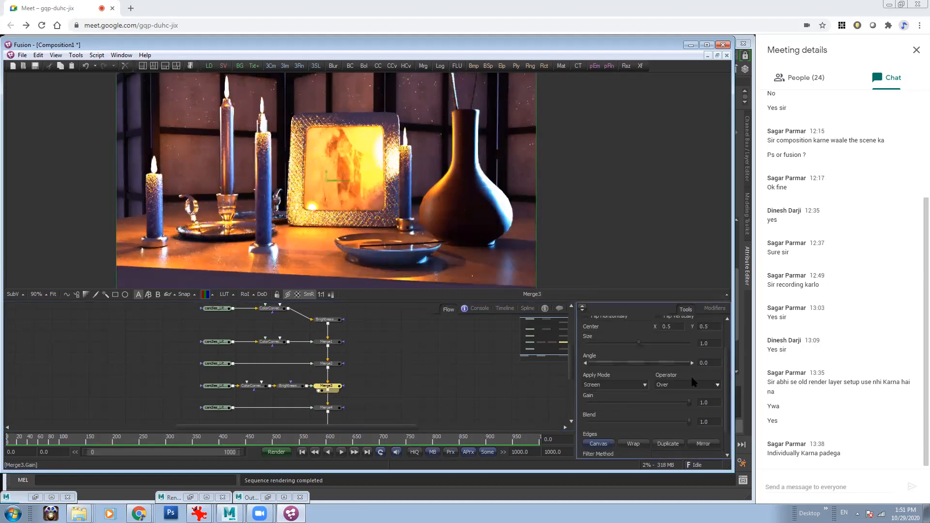
drag(688, 402, 668, 402)
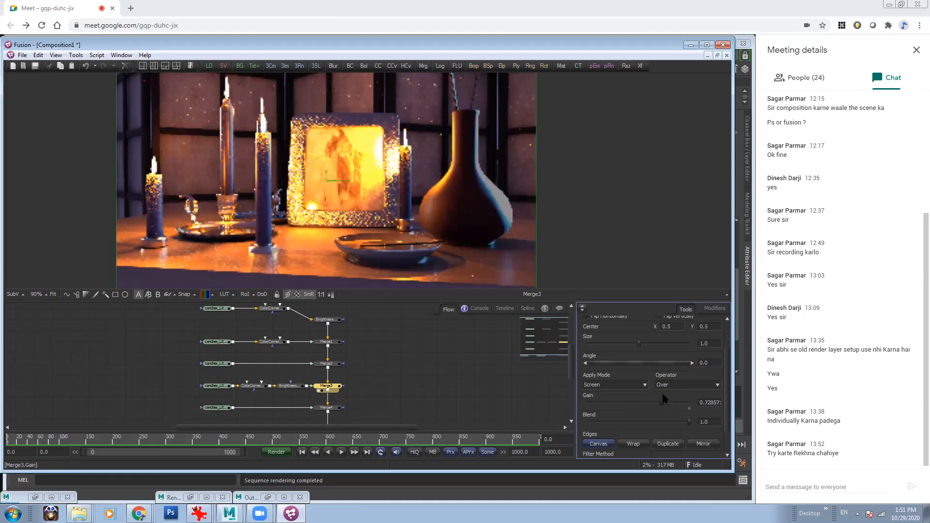
scroll(481, 147, down, 2)
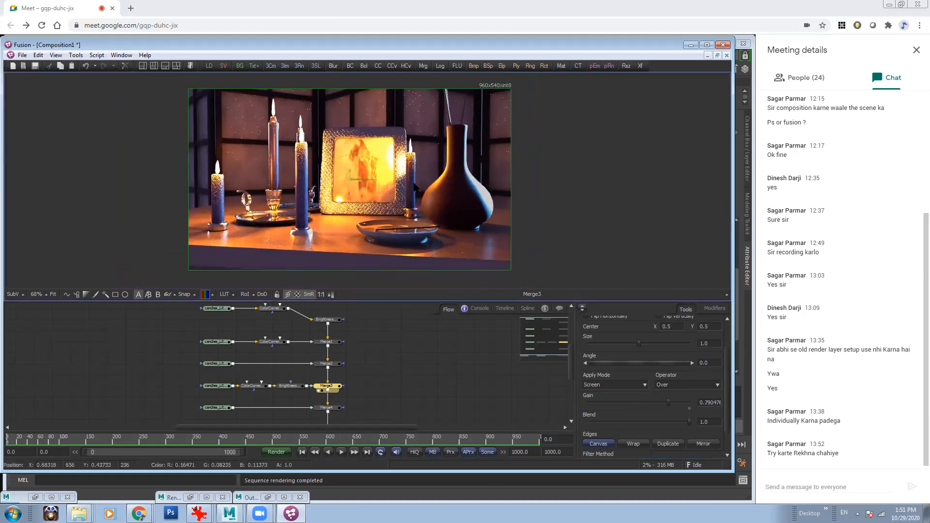
Insert a Brightness/Contrast after the kicker-light loader feeding Merge2 and set its gain to about 2.07
click(334, 408)
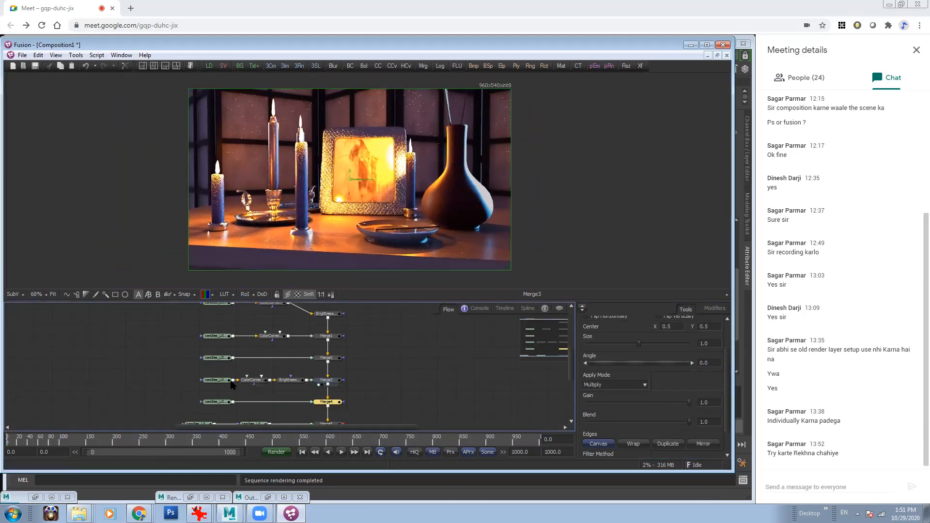
click(217, 358)
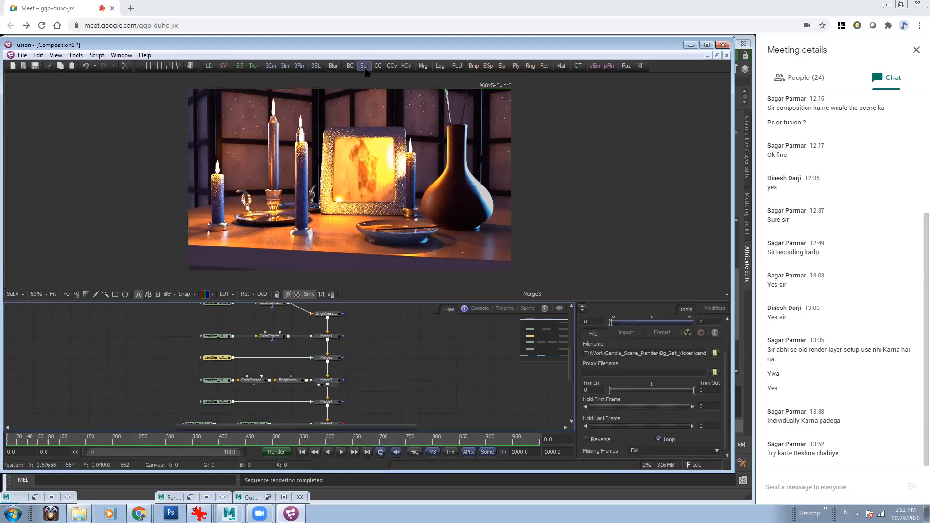
click(351, 66)
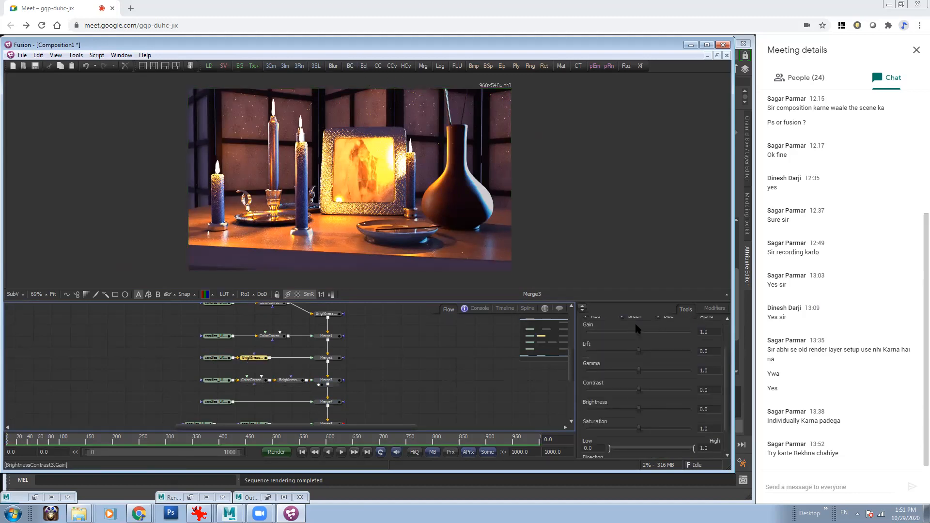
scroll(638, 355, up, 2)
drag(640, 370, 654, 367)
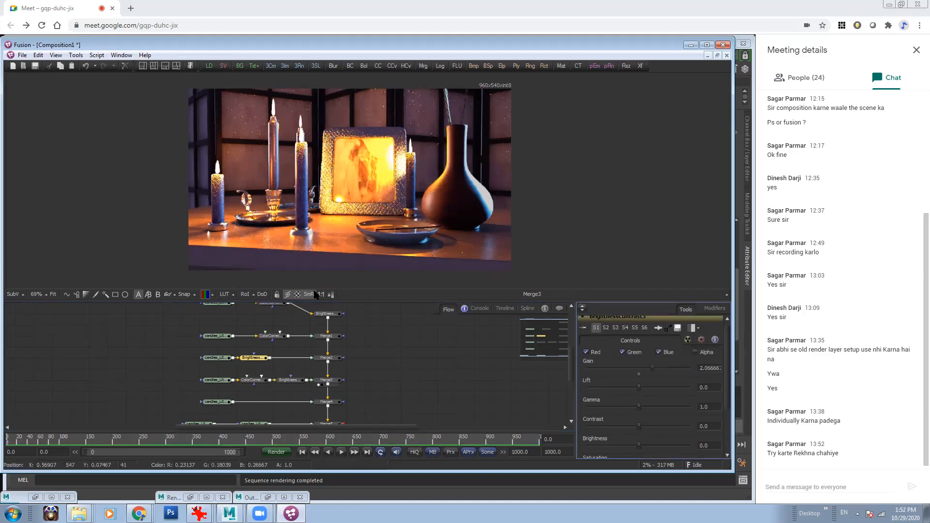
Shift the rim pass's Color Corrector tint toward cyan, tint about -0.457 at strength 0.48
middle_drag(381, 382, 379, 333)
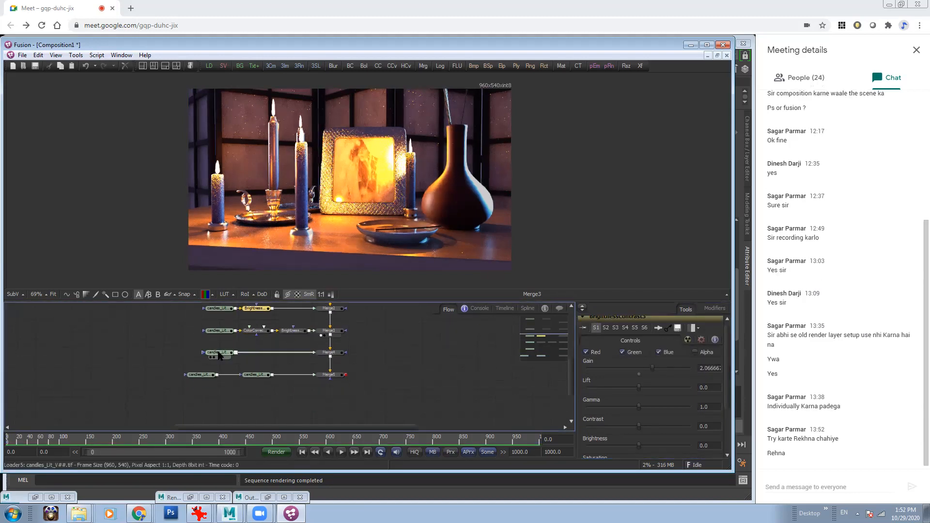
click(328, 330)
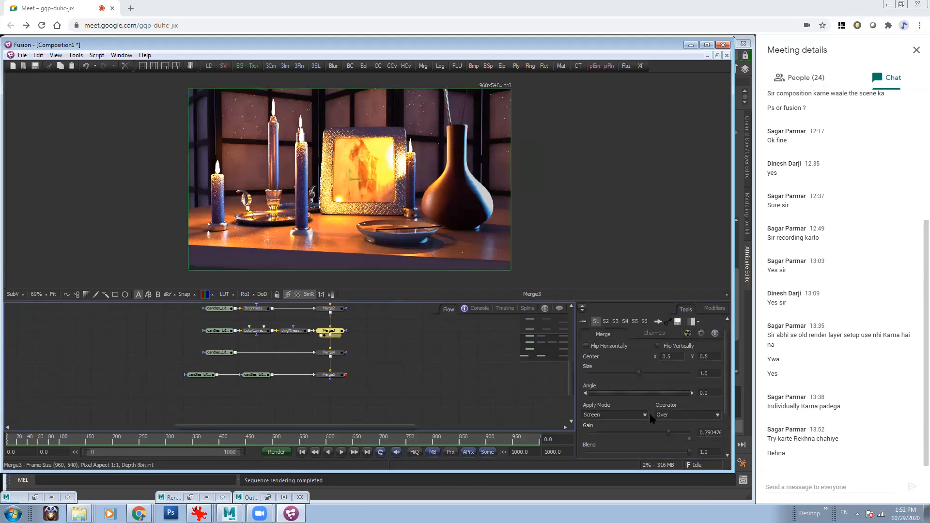
click(256, 330)
scroll(729, 396, down, 2)
scroll(729, 396, down, 2)
mouse_move(604, 358)
mouse_down()
mouse_move(615, 355)
mouse_move(608, 348)
mouse_up()
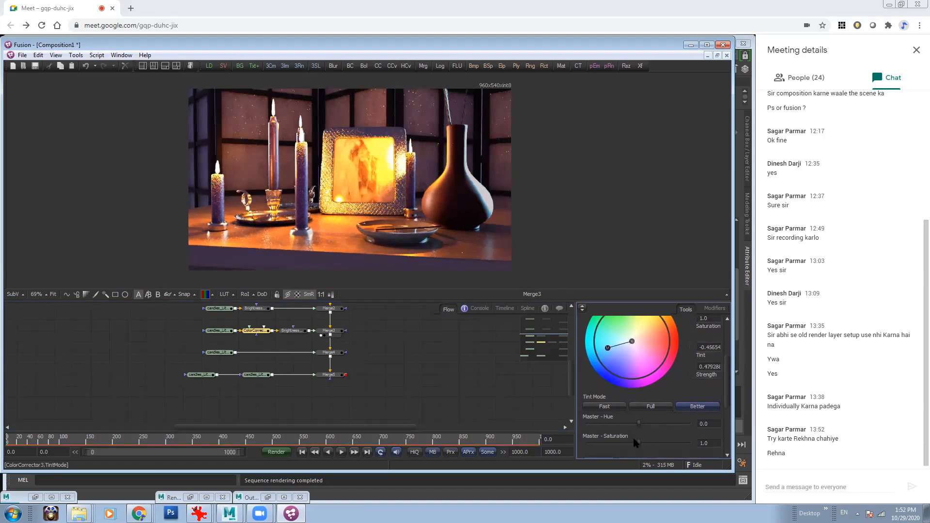
scroll(637, 441, down, 4)
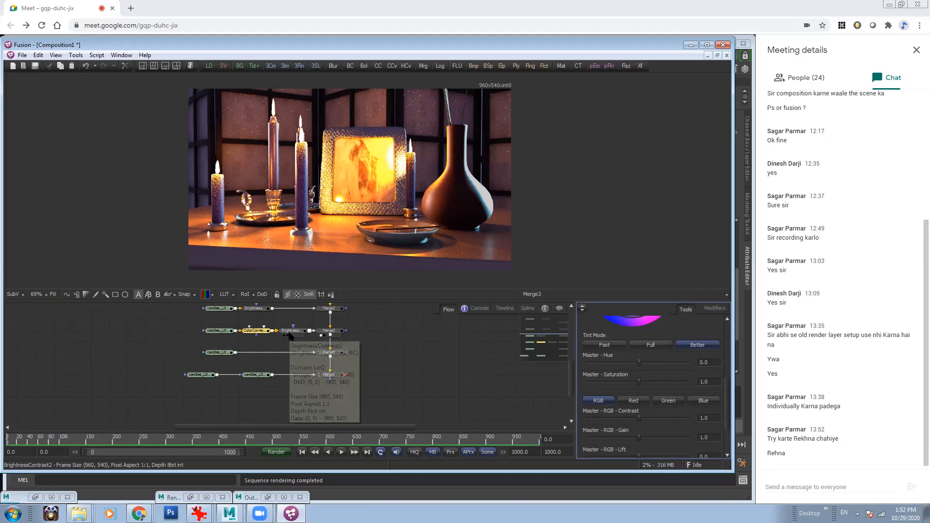
Delete the rim pass's Color Corrector and select the Brightness/Contrast feeding Merge3
key(Delete)
click(286, 330)
click(288, 332)
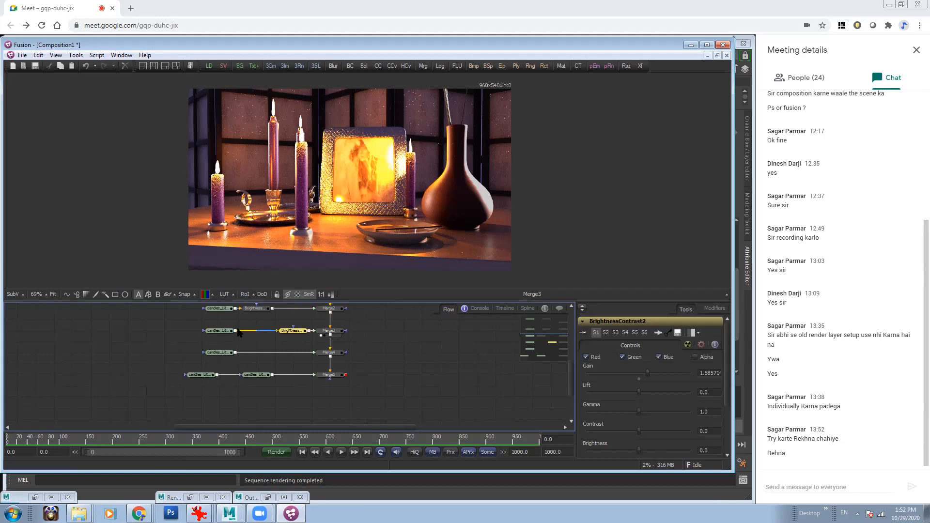
Display the rim-light loader on its own and examine the light along the vase and candles up close
click(210, 335)
middle_drag(538, 200, 577, 227)
ctrl+scroll(417, 185, up, 1)
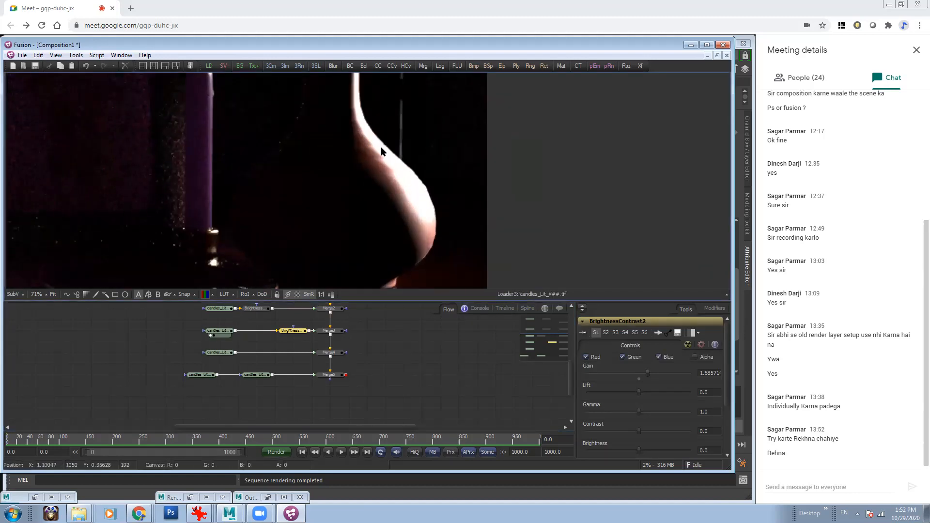
ctrl+scroll(408, 186, up, 1)
ctrl+scroll(408, 186, up, 1)
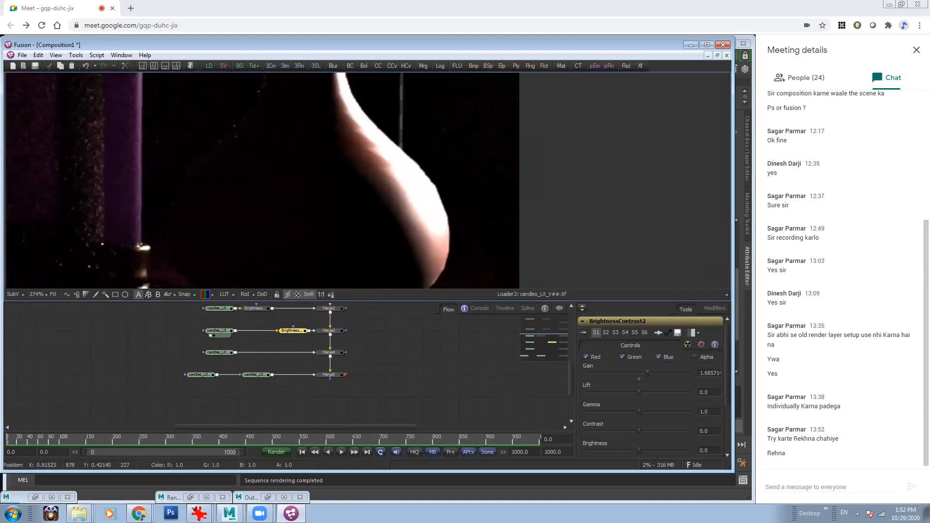
ctrl+scroll(424, 196, down, 2)
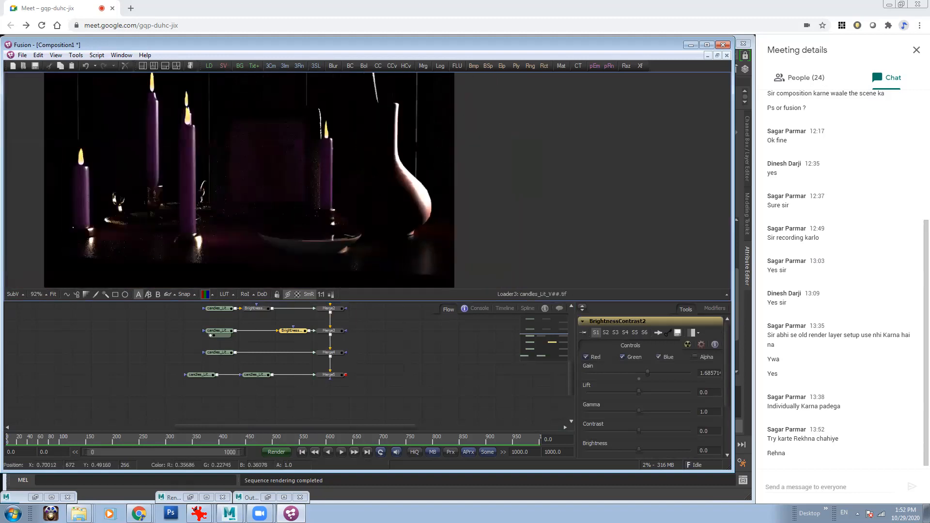
ctrl+scroll(422, 179, up, 1)
Insert a Color Corrector after the rim-light loader and tint it blue, tint about -0.391 at strength 0.68
click(218, 331)
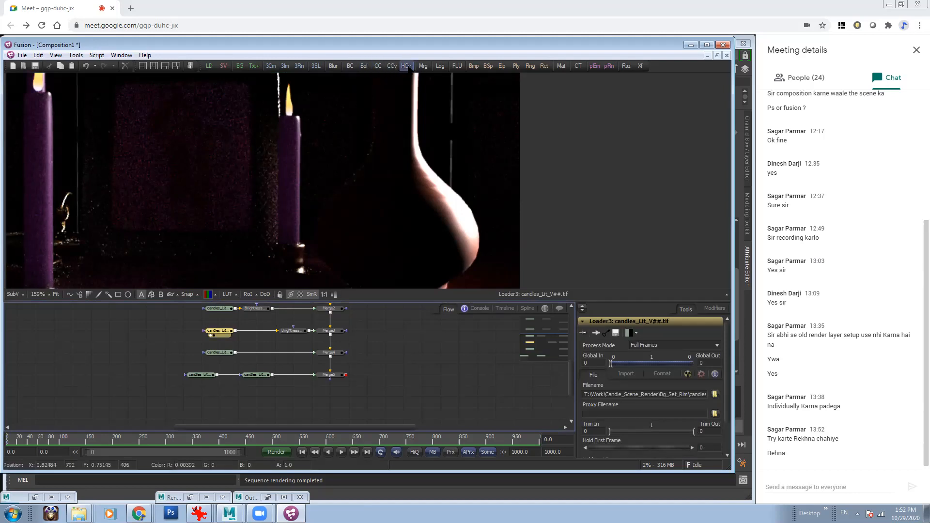
click(378, 66)
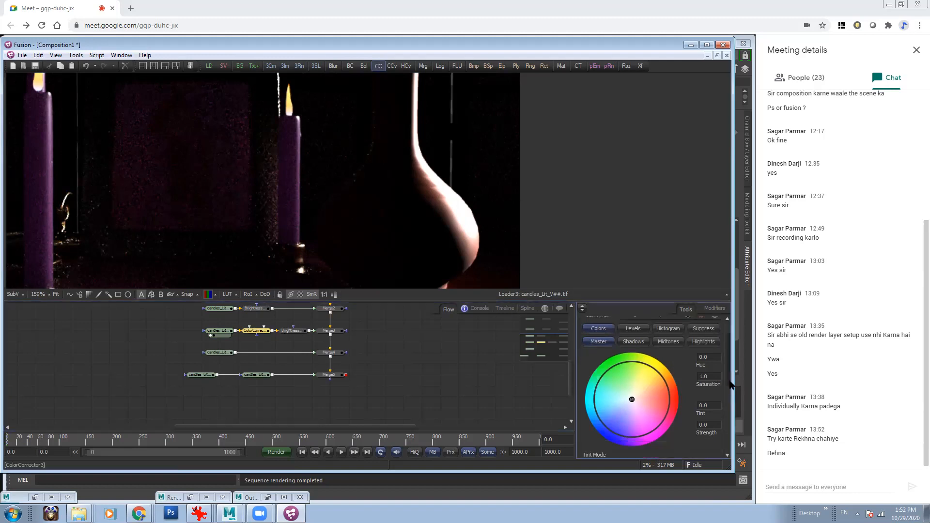
scroll(724, 388, down, 5)
scroll(731, 407, down, 1)
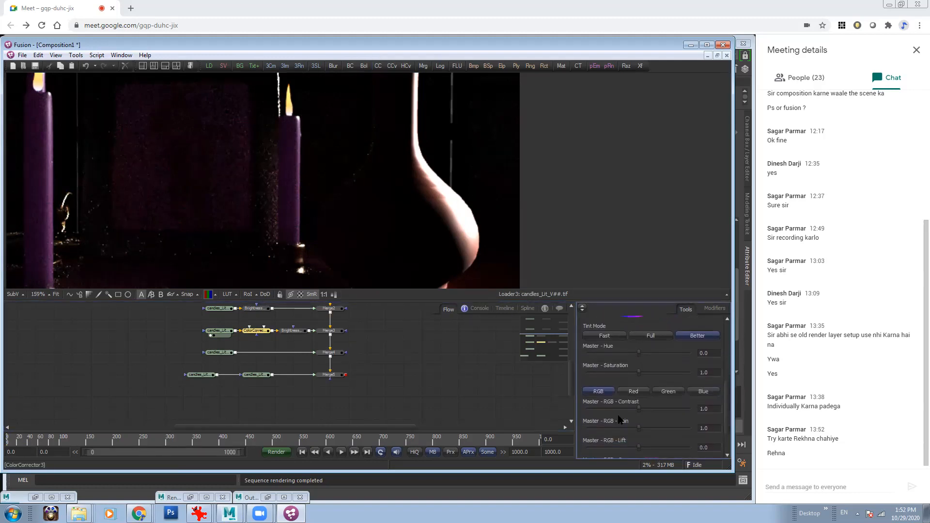
scroll(650, 410, up, 6)
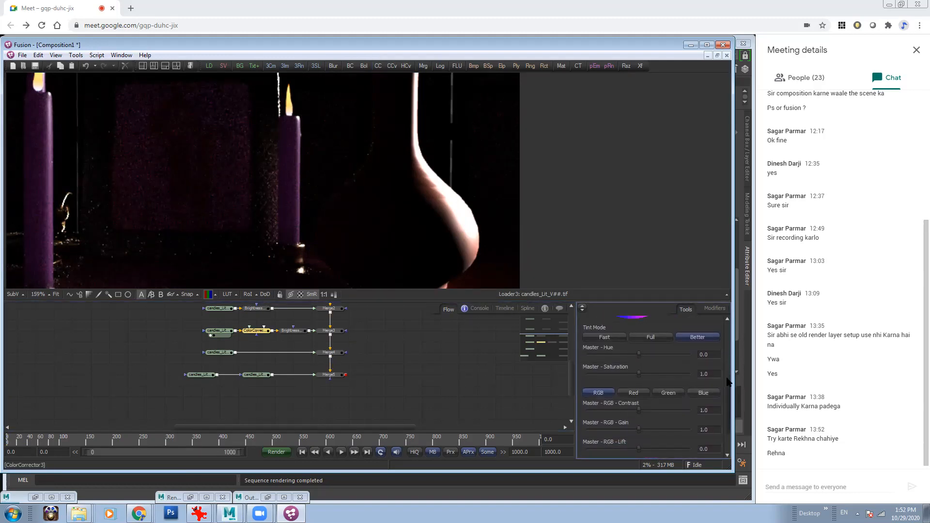
drag(652, 411, 609, 436)
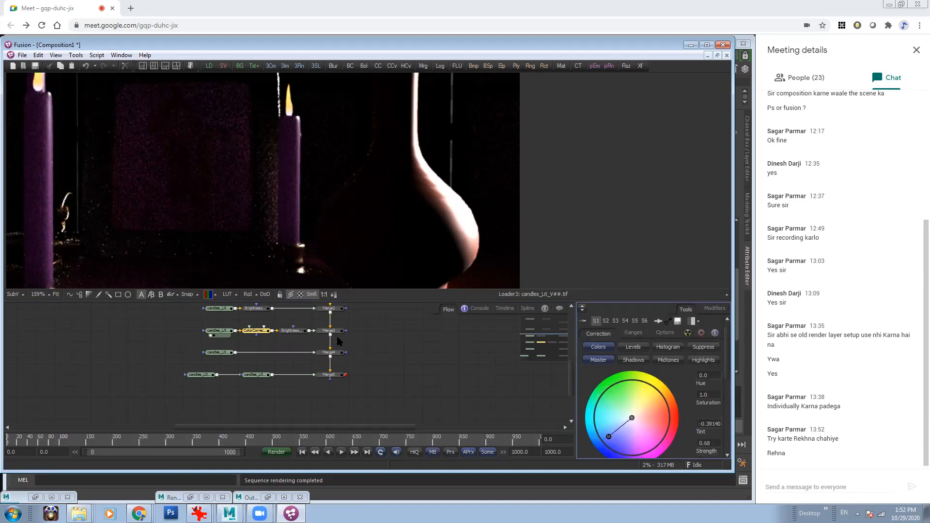
Display the Merge3 result and set the gain of the rim pass's Brightness/Contrast to 1.0
click(322, 335)
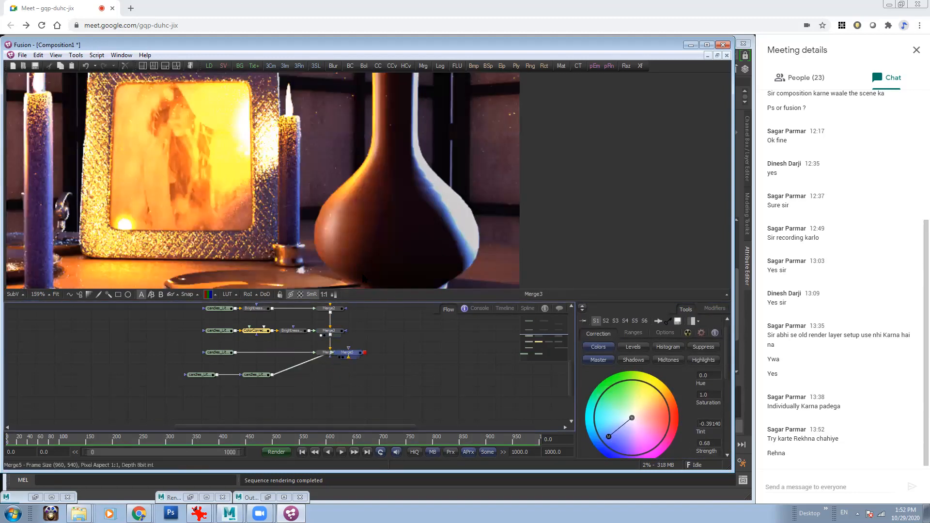
click(322, 380)
click(322, 335)
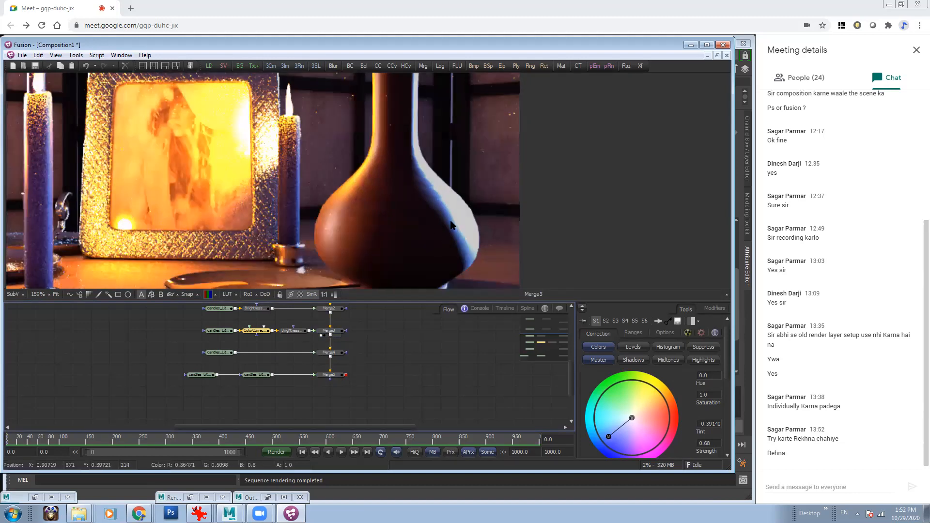
click(305, 332)
drag(648, 361, 614, 362)
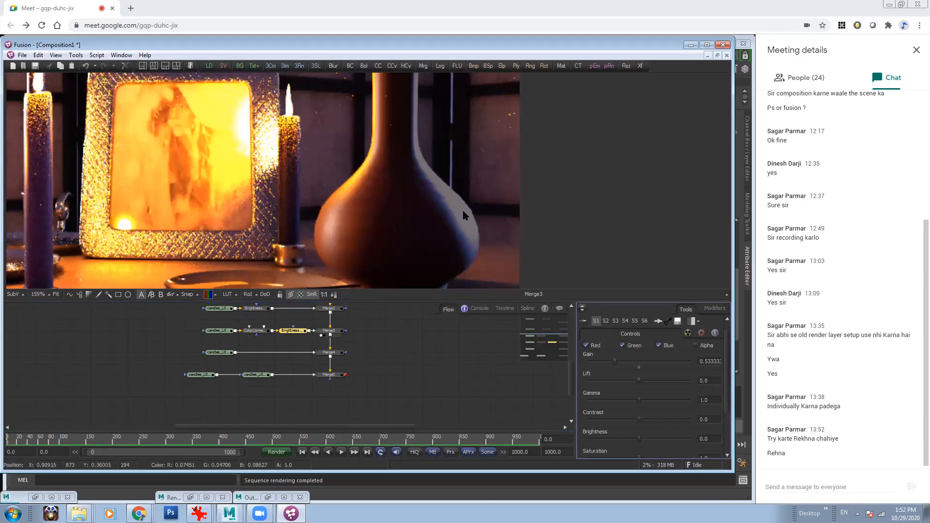
drag(641, 361, 639, 369)
click(639, 369)
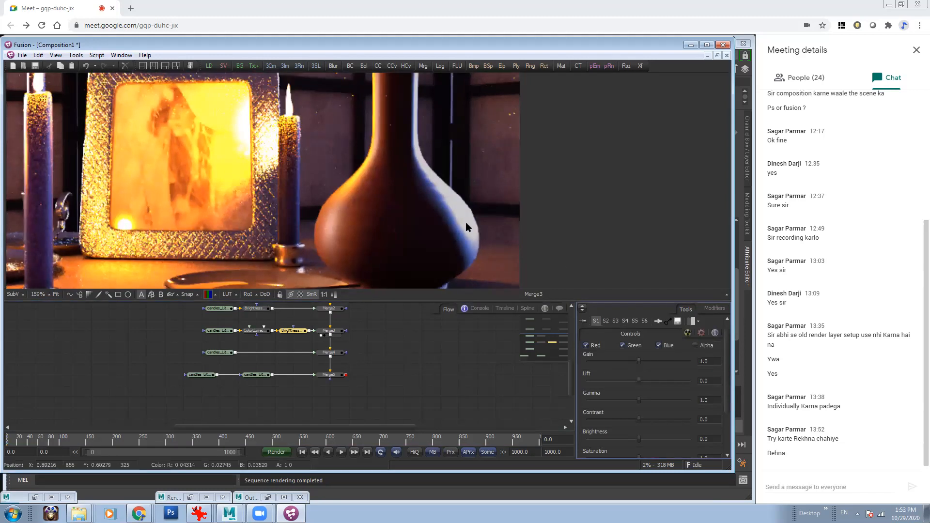
Compare the rim-light loader on its own with the Merge5 composite, examining the rim light on the vase and candles
middle_drag(470, 219, 425, 225)
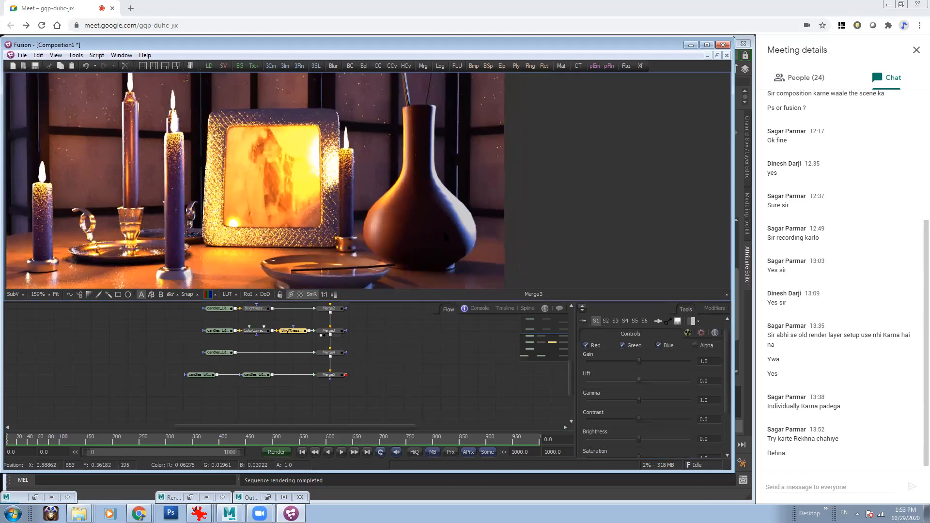
click(211, 336)
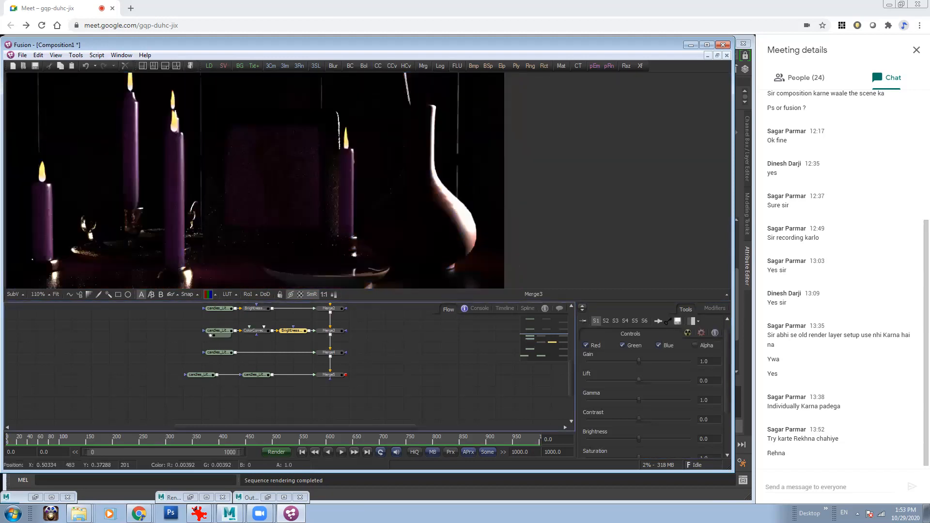
ctrl+scroll(421, 179, up, 2)
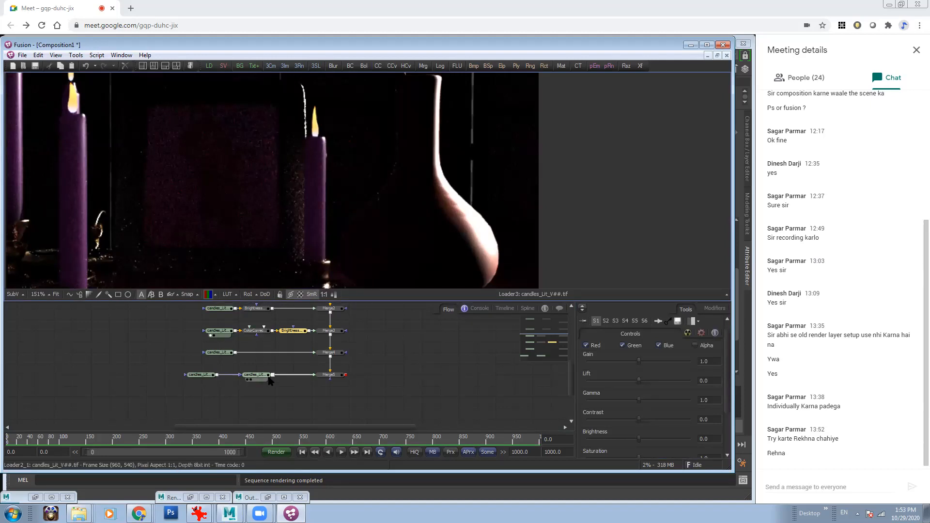
click(322, 379)
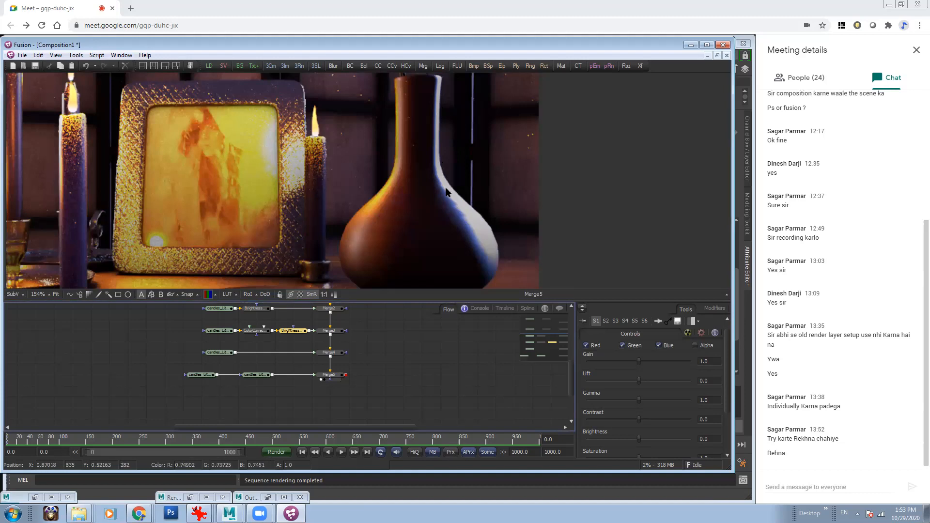
ctrl+scroll(377, 211, down, 3)
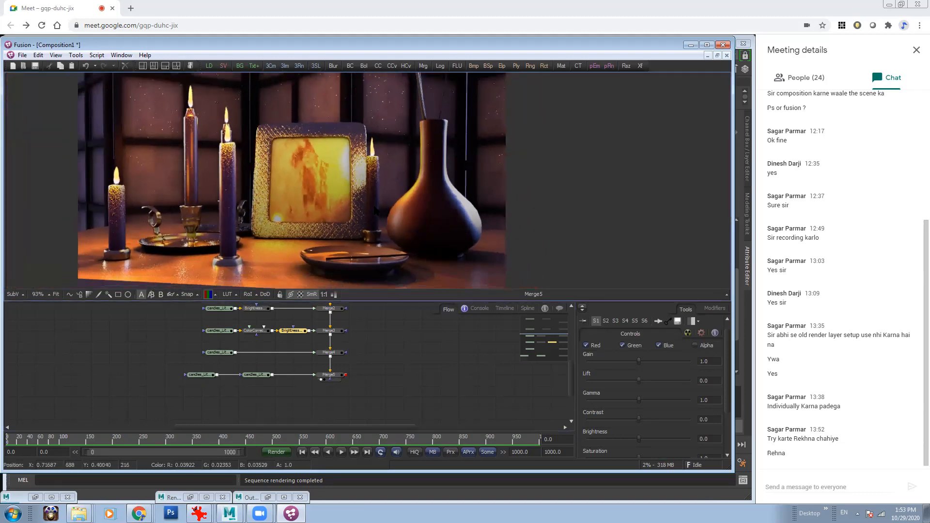
ctrl+scroll(377, 205, up, 2)
ctrl+scroll(488, 198, down, 3)
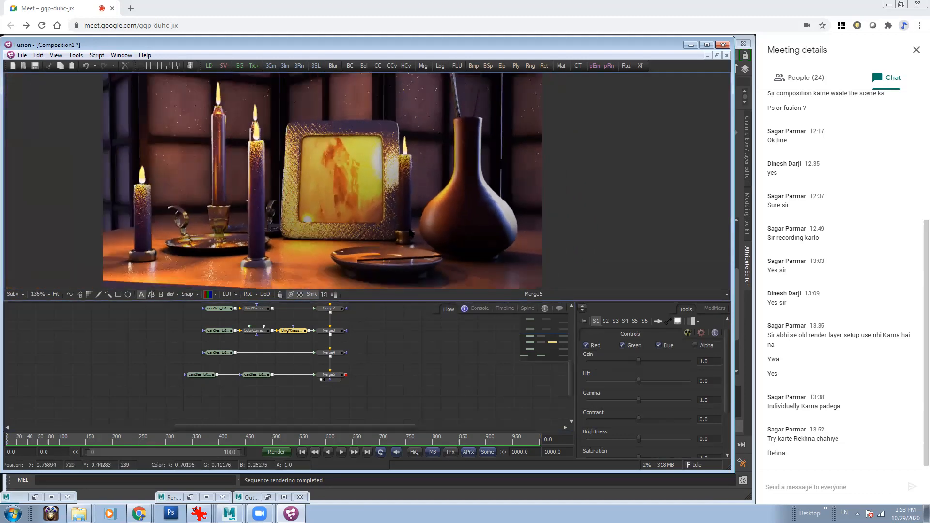
ctrl+scroll(261, 165, up, 3)
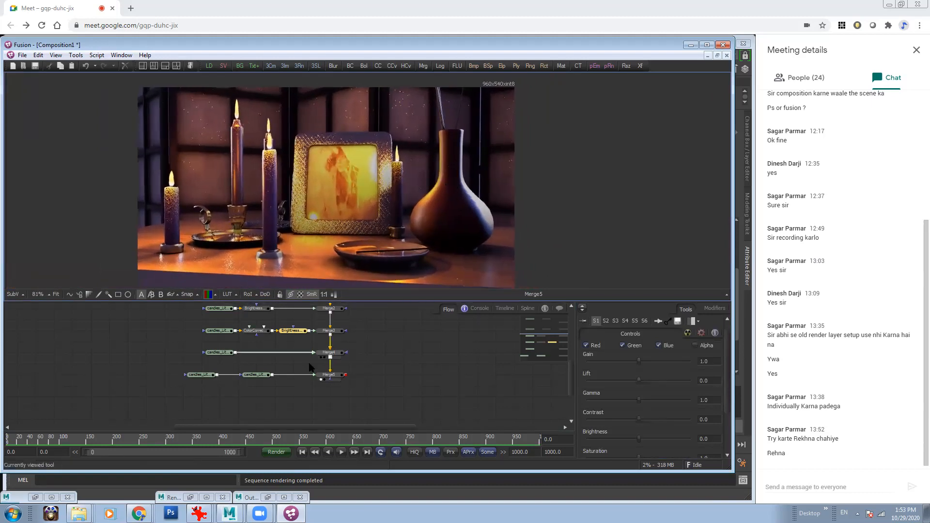
middle_drag(339, 183, 332, 185)
Set the master saturation of the Color Corrector feeding Merge1 to about 1.52 and its tint to about -0.296 at strength 0.43
middle_drag(387, 380, 376, 413)
key(1)
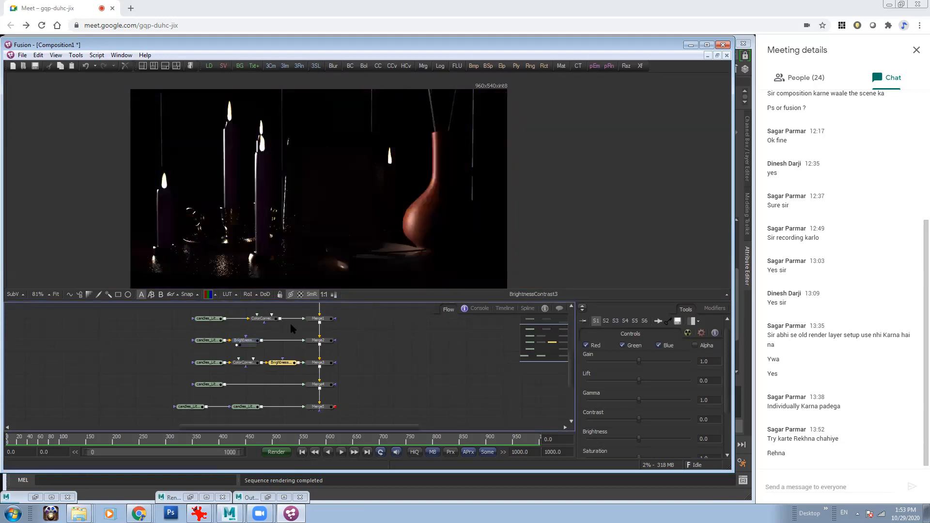
key(1)
click(264, 320)
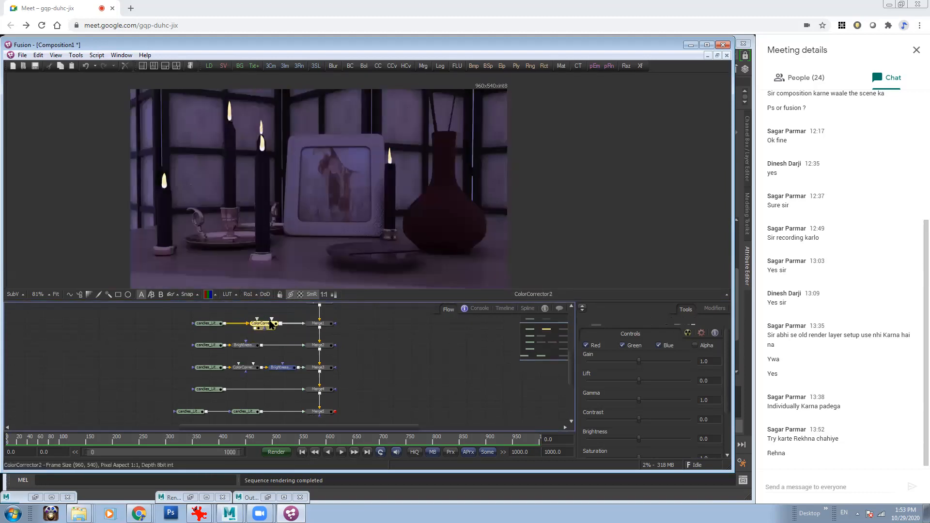
middle_drag(338, 420, 320, 384)
click(292, 381)
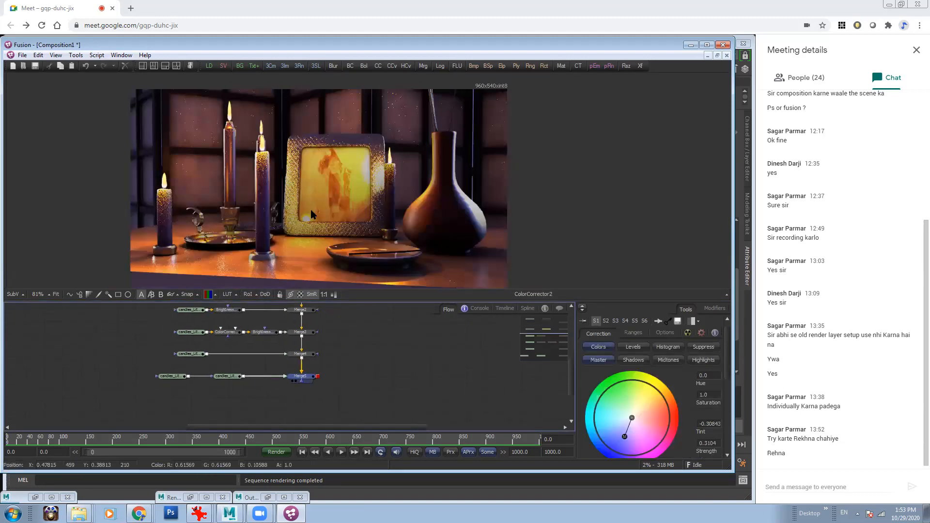
middle_drag(421, 371, 416, 387)
scroll(635, 422, down, 4)
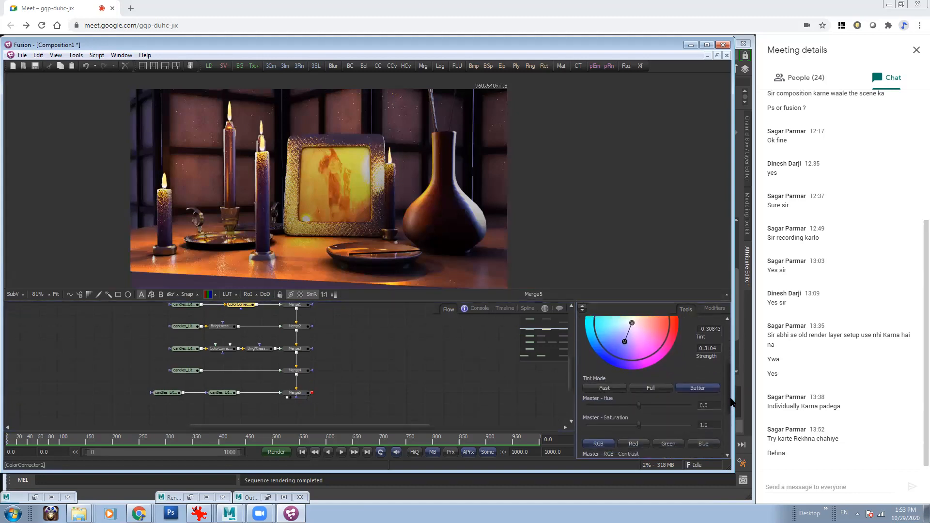
mouse_move(641, 420)
mouse_down()
mouse_move(667, 421)
mouse_move(649, 420)
mouse_up()
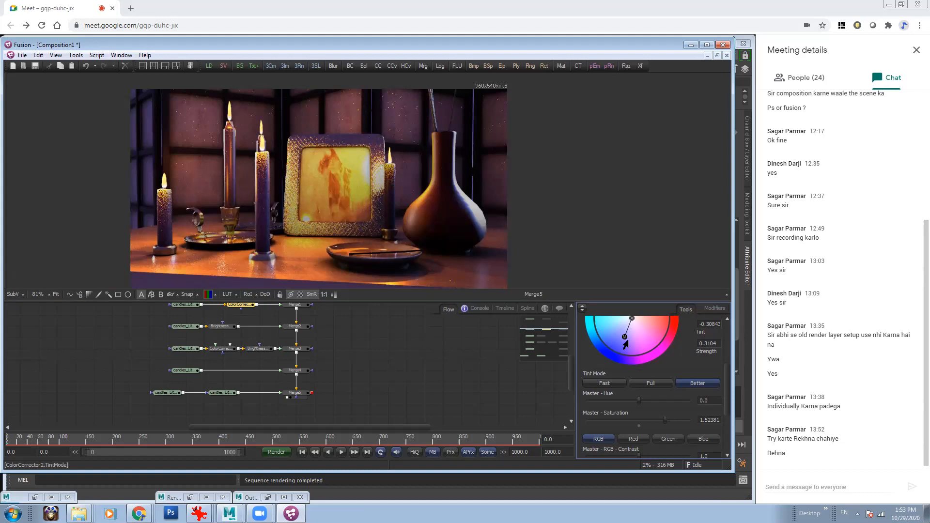
drag(627, 340, 626, 341)
middle_drag(411, 128, 345, 173)
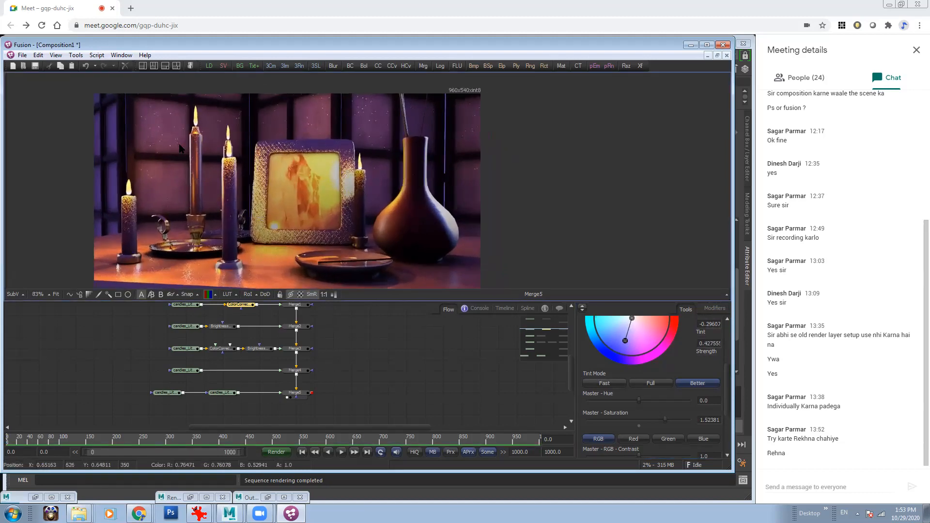
ctrl+scroll(345, 175, down, 1)
Insert a Color Corrector between Loader2_1 and Merge5 and tint it orange, tint about 0.049 at strength 0.55
drag(129, 379, 181, 396)
click(222, 393)
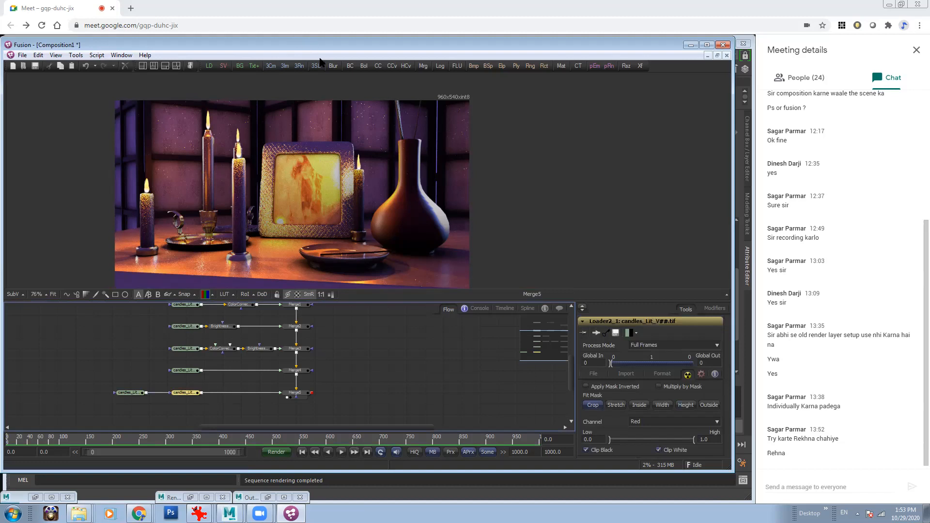
click(378, 66)
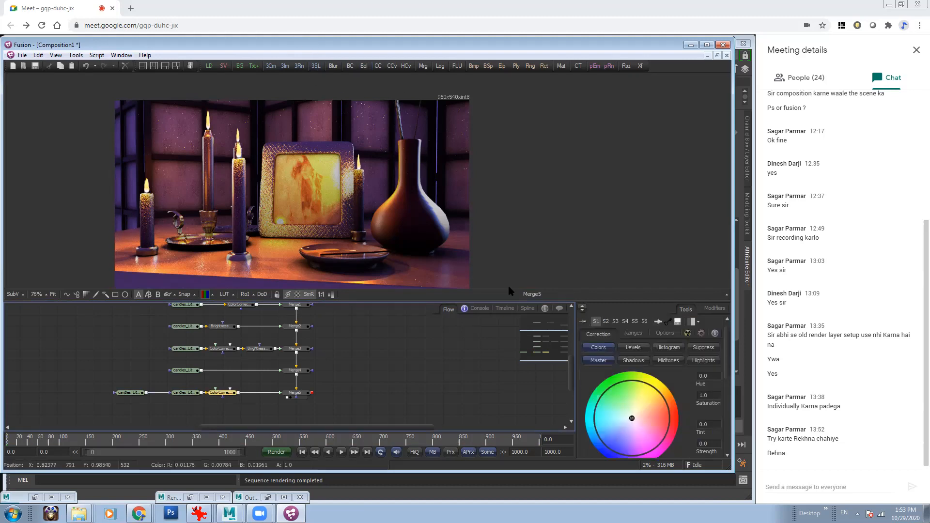
mouse_move(644, 410)
mouse_down()
mouse_move(662, 435)
mouse_move(615, 434)
mouse_move(649, 403)
mouse_move(656, 412)
mouse_up()
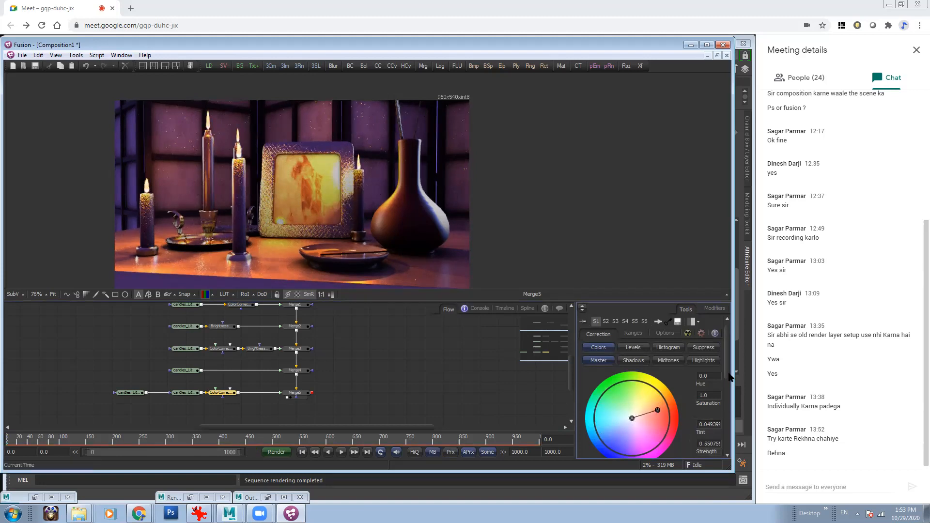
Raise the master RGB gain of the Color Corrector feeding Merge5
scroll(649, 423, down, 3)
scroll(640, 426, down, 3)
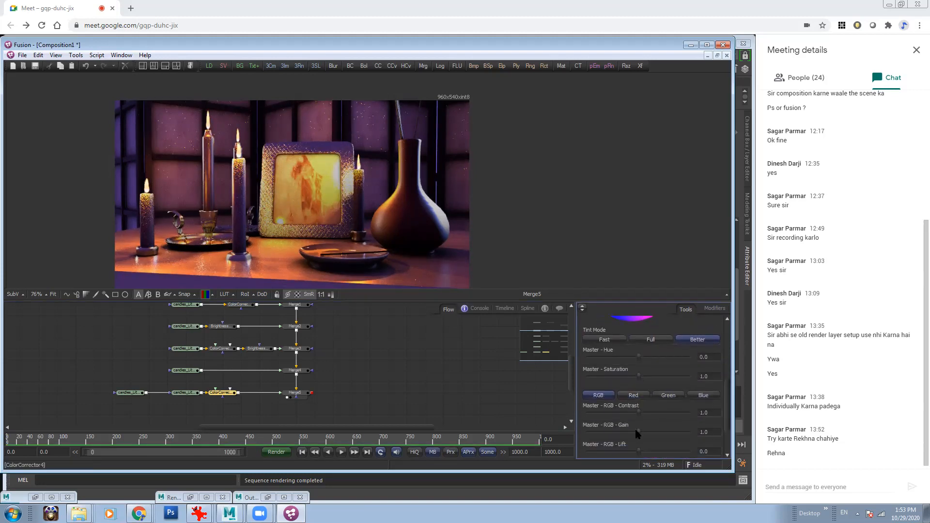
mouse_move(656, 437)
mouse_down()
mouse_move(666, 437)
mouse_move(645, 433)
mouse_up()
click(247, 406)
click(294, 394)
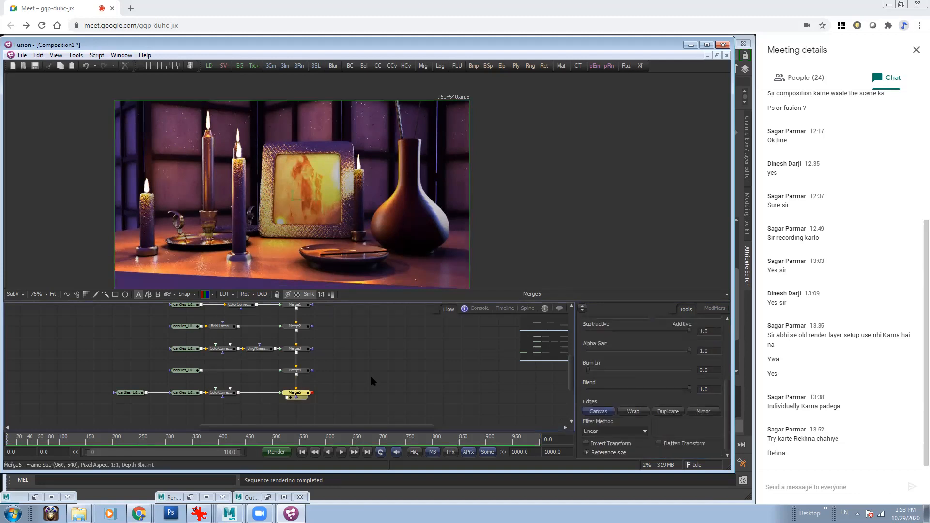
click(75, 56)
click(82, 380)
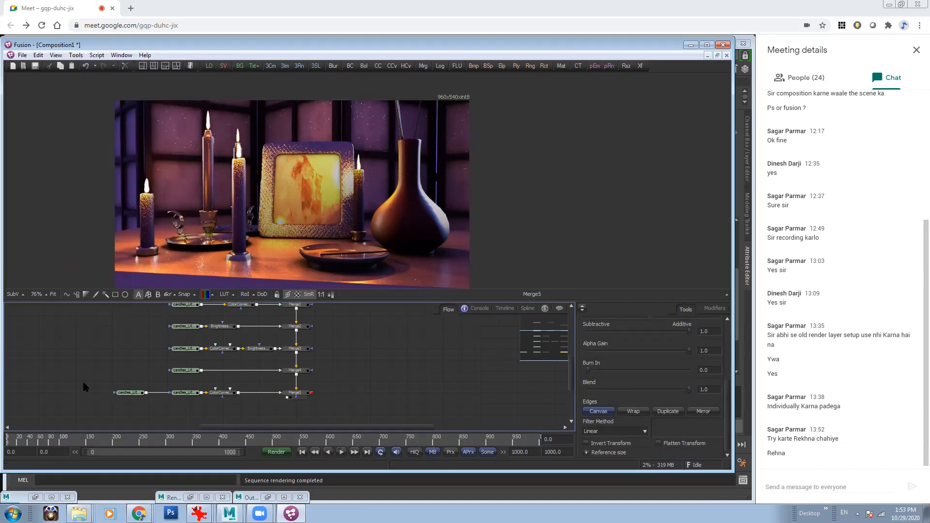
Move the two loaders and the Color Corrector of the Merge5 branch farther from Merge5 to make room for another node
drag(84, 383, 250, 418)
click(224, 413)
drag(94, 382, 210, 395)
click(225, 408)
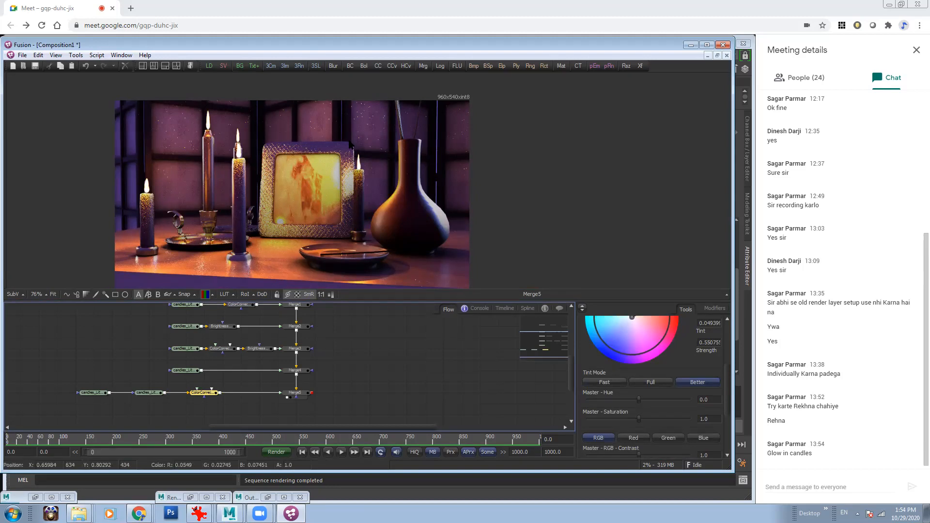
drag(71, 377, 182, 395)
click(182, 395)
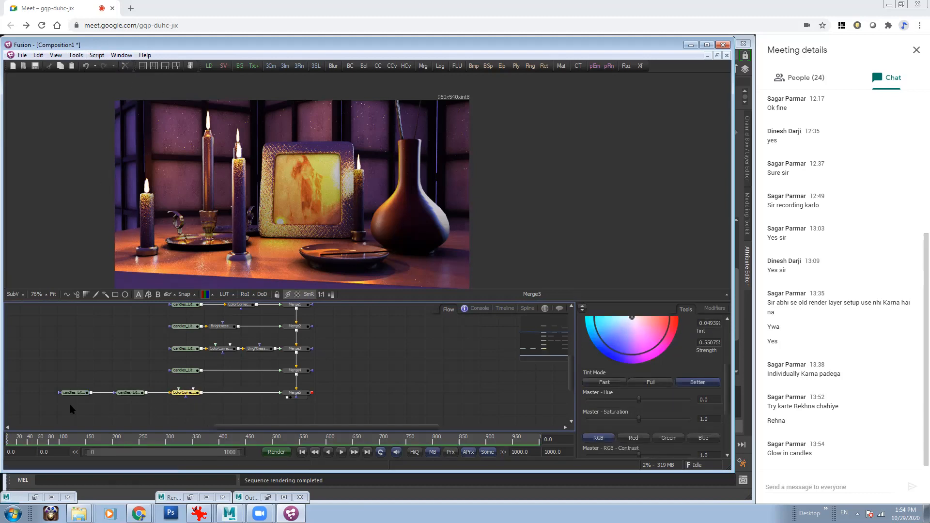
Insert a Soft Glow after the Color Corrector feeding Merge5, with threshold about 0.519 and gain about 1.40
click(72, 56)
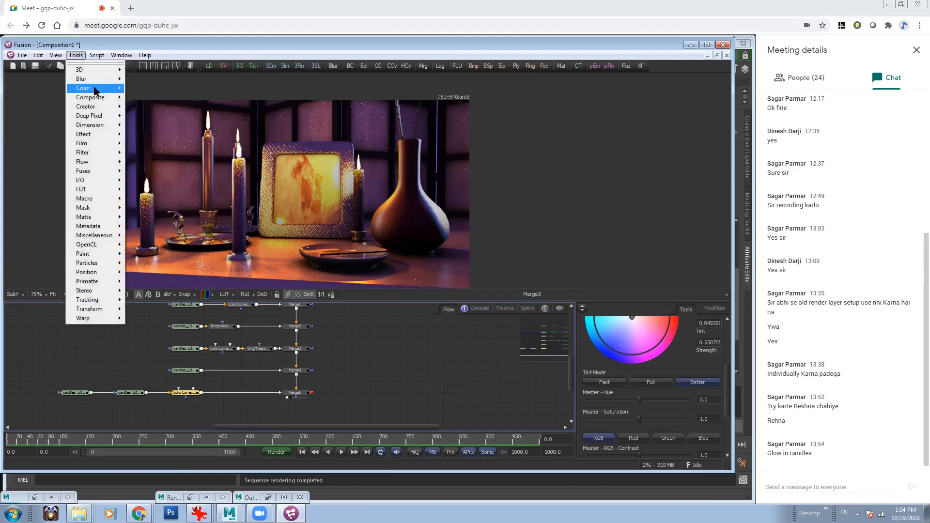
click(147, 129)
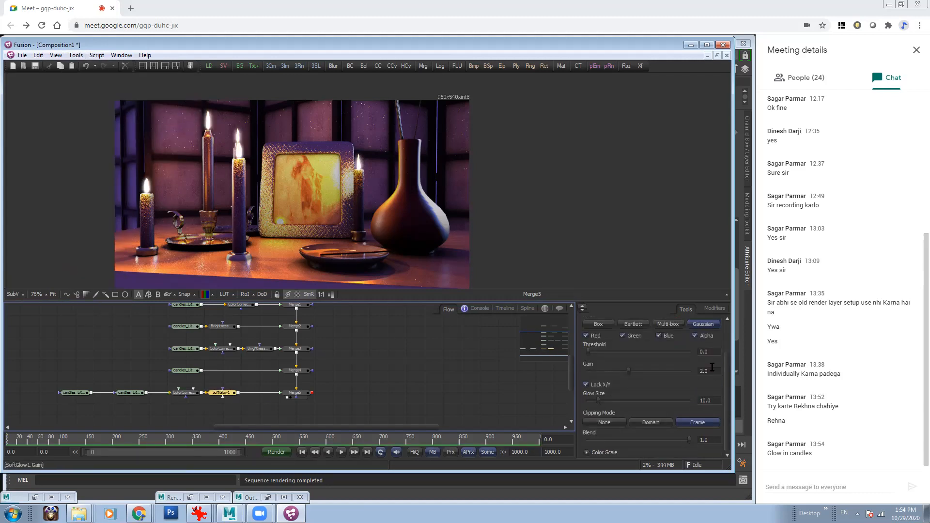
drag(629, 371, 632, 371)
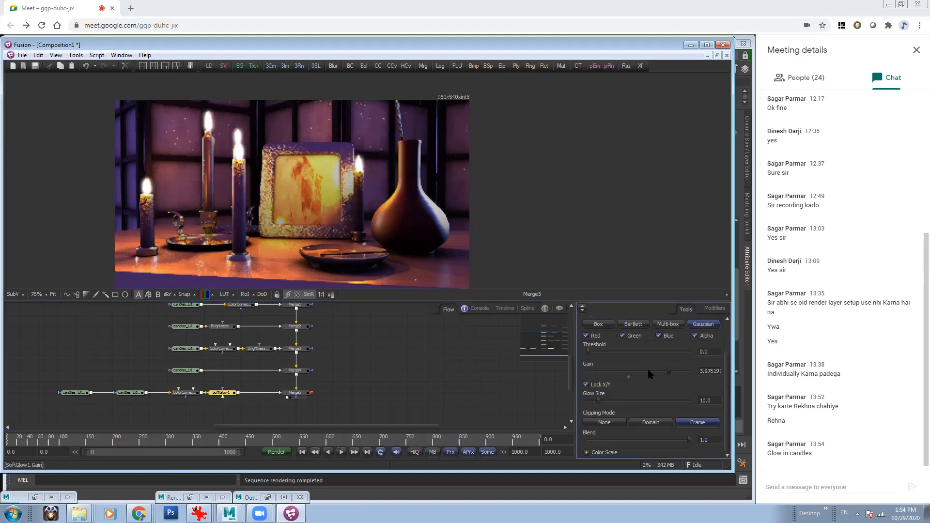
drag(588, 351, 616, 371)
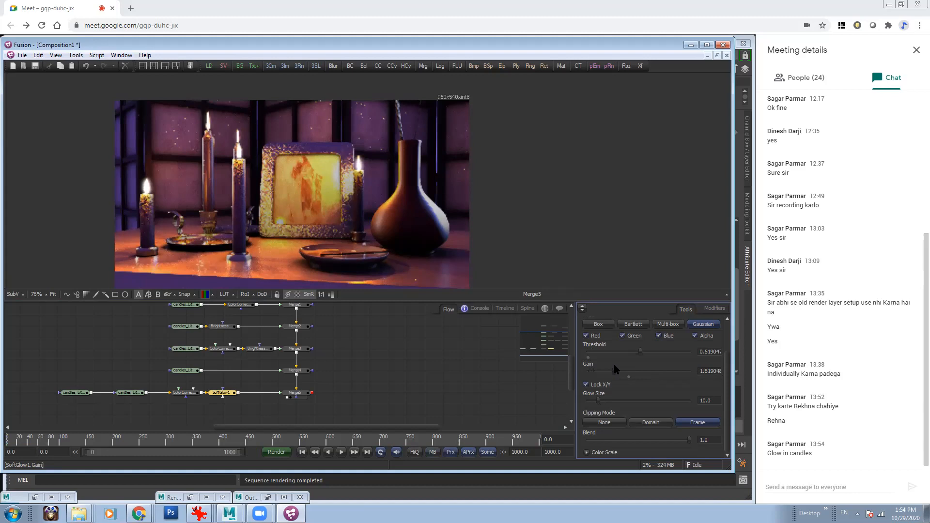
scroll(718, 360, up, 2)
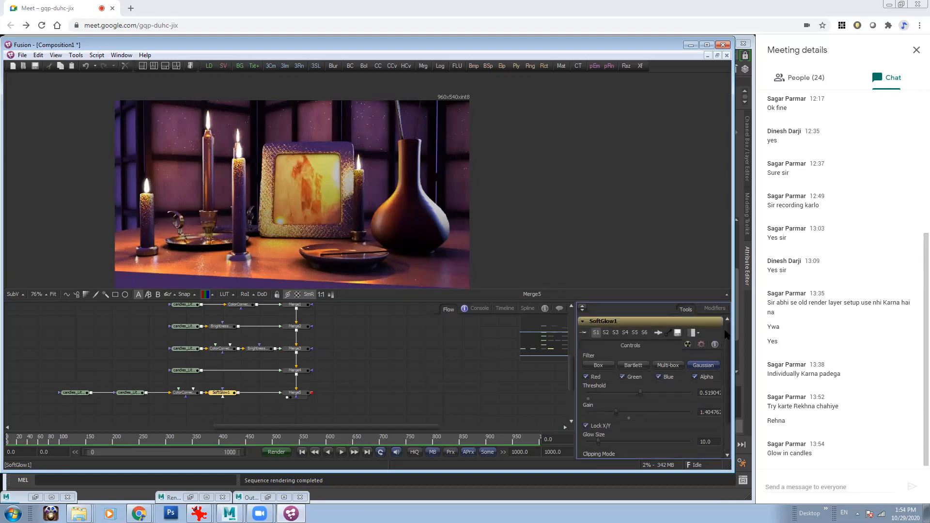
Duplicate the Soft Glow onto Merge5's output, view the copy, and set its threshold to about 0.343 and gain to about 0.95
drag(219, 393, 237, 395)
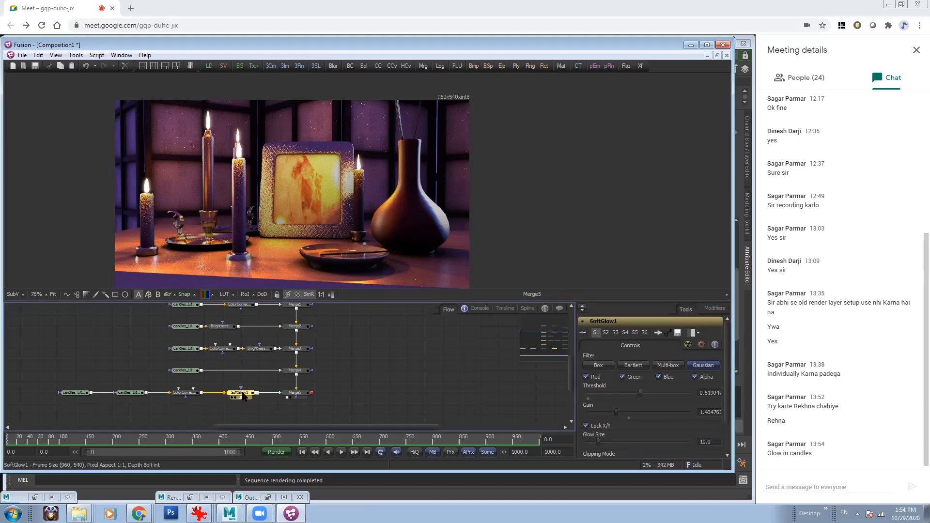
key(ctrl+c)
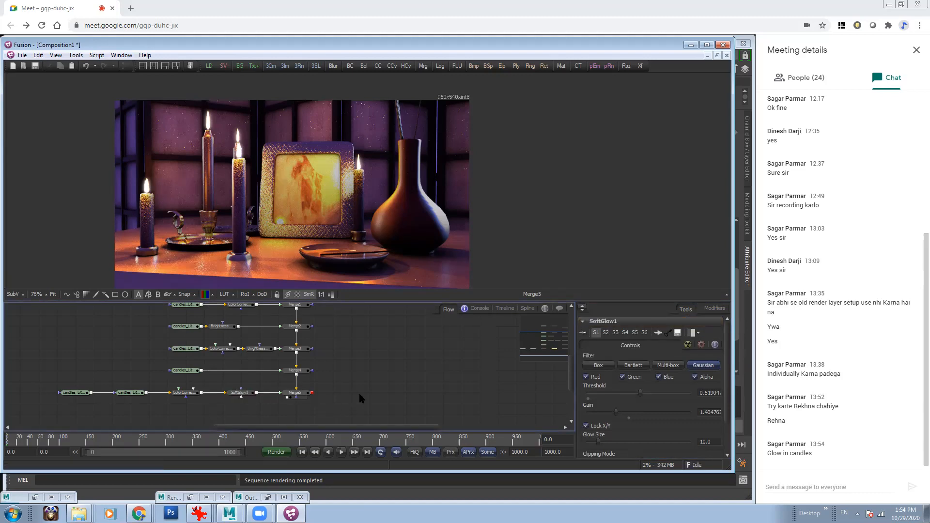
key(ctrl+v)
drag(333, 402, 369, 391)
drag(312, 380, 315, 129)
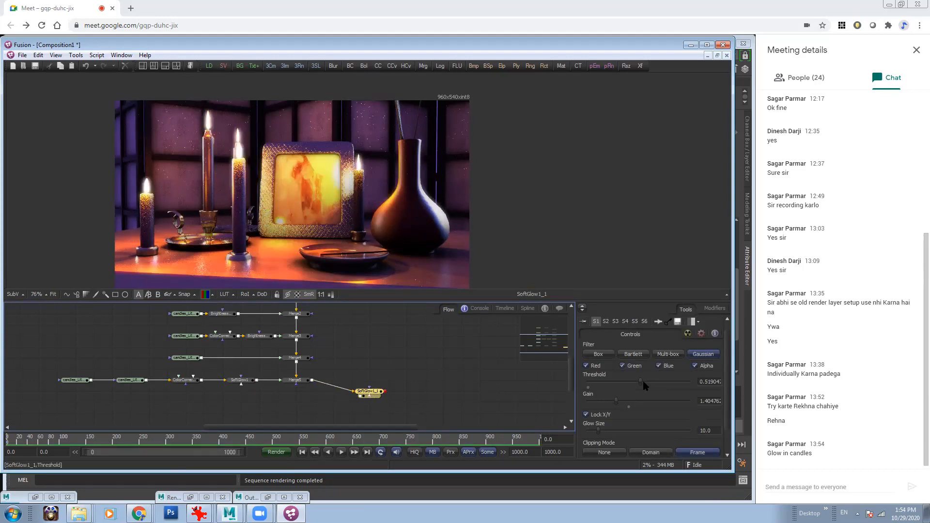
drag(593, 385, 607, 400)
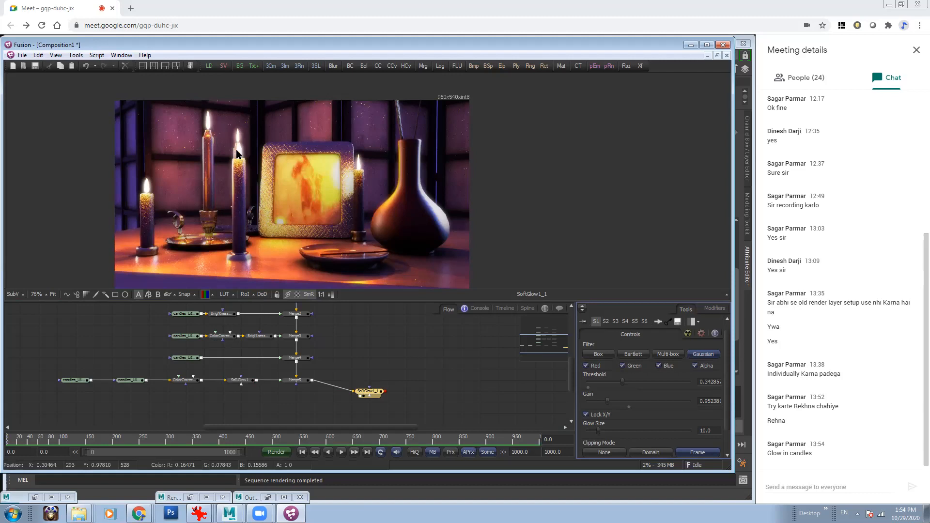
Delete the original Soft Glow feeding Merge5 and line up the copied Soft Glow with Merge5
click(246, 381)
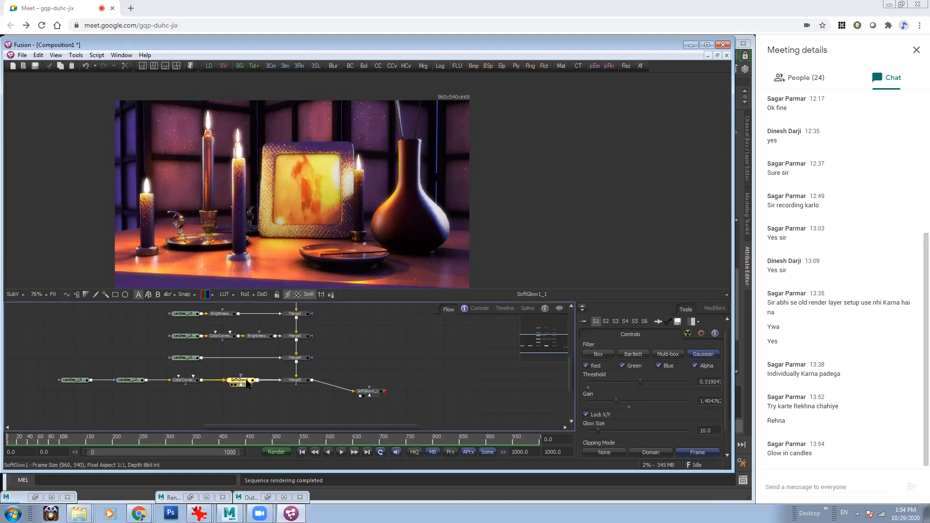
key(Delete)
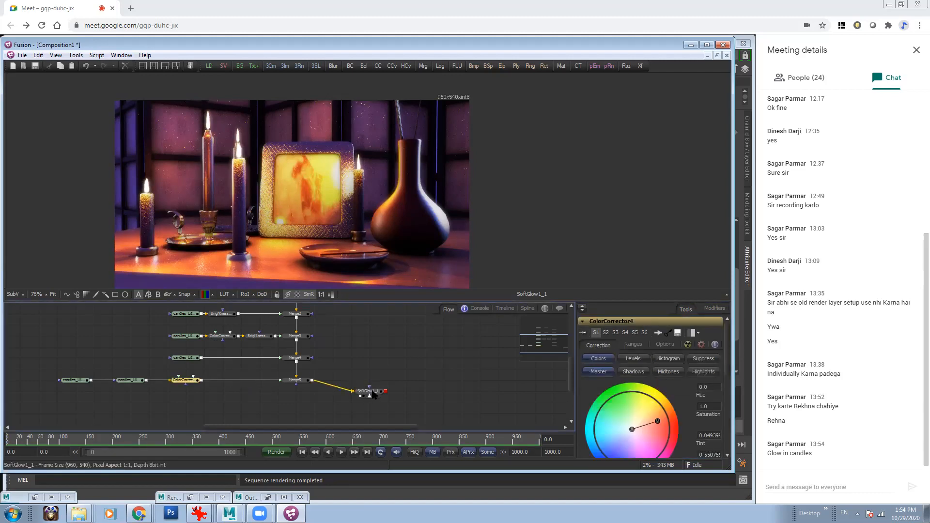
mouse_move(372, 392)
mouse_down()
mouse_move(392, 369)
mouse_move(376, 383)
mouse_up()
Set the final Soft Glow's gain to about 1.40 and check the glow on the candles up close
mouse_move(608, 401)
mouse_down()
mouse_move(582, 401)
mouse_move(615, 401)
mouse_up()
ctrl+scroll(419, 164, down, 3)
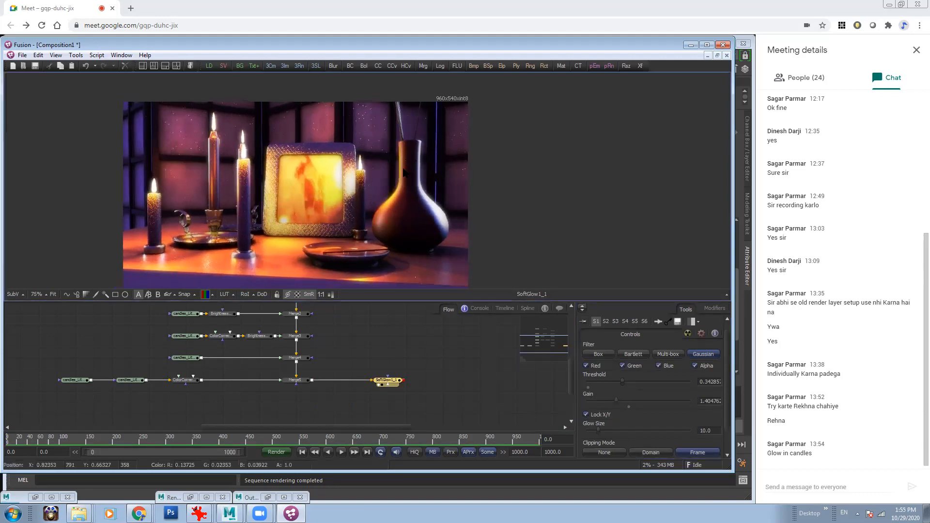
ctrl+scroll(348, 189, up, 5)
middle_drag(383, 218, 487, 189)
Tint the first branch's Color Corrector strong blue, tint about -0.409 at strength 1.0
middle_drag(368, 323, 372, 384)
click(246, 354)
drag(664, 402, 604, 438)
scroll(630, 417, down, 5)
ctrl+scroll(425, 164, down, 1)
ctrl+scroll(368, 190, down, 2)
middle_drag(368, 191, 316, 203)
ctrl+scroll(348, 204, up, 1)
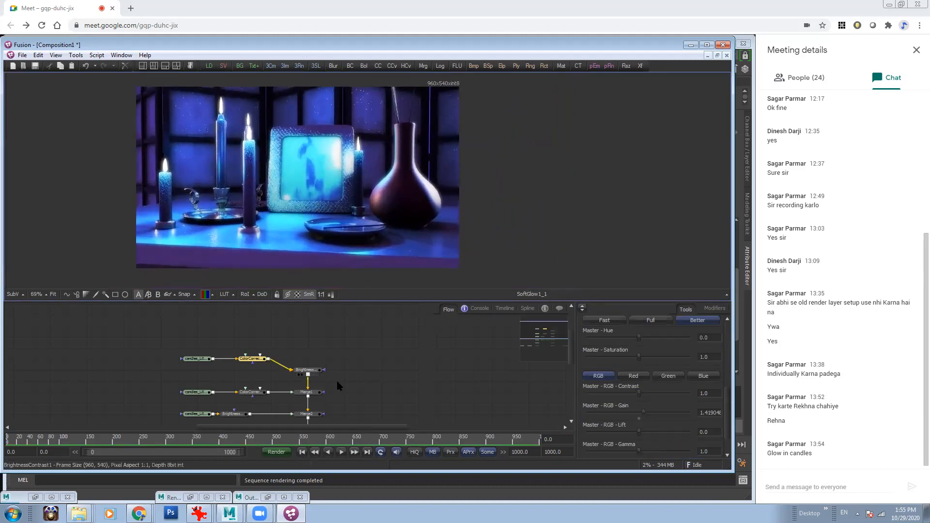
Set the gain of the Brightness/Contrast after the first branch's Color Corrector to about 1.46
click(306, 370)
scroll(678, 353, up, 3)
drag(650, 362, 645, 361)
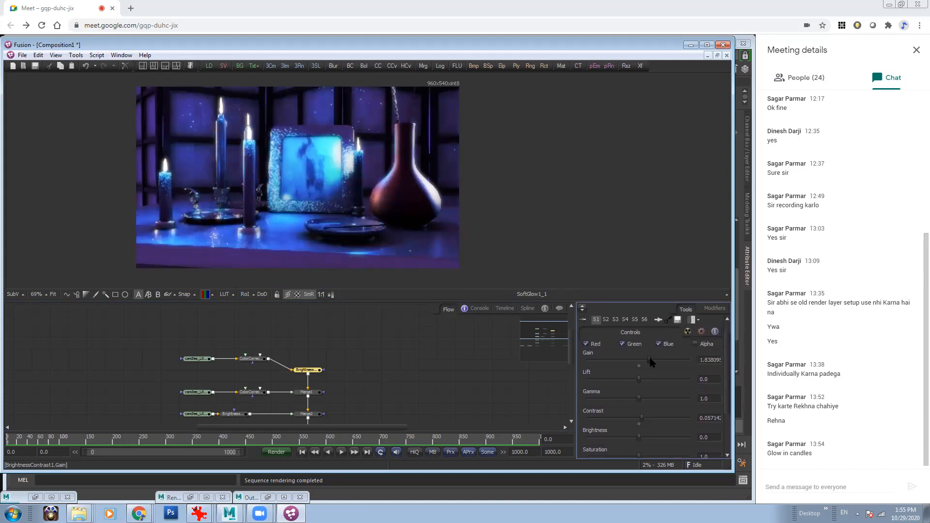
ctrl+scroll(459, 180, down, 2)
ctrl+scroll(460, 180, up, 2)
middle_drag(488, 191, 467, 191)
ctrl+scroll(497, 184, up, 3)
ctrl+scroll(498, 185, down, 1)
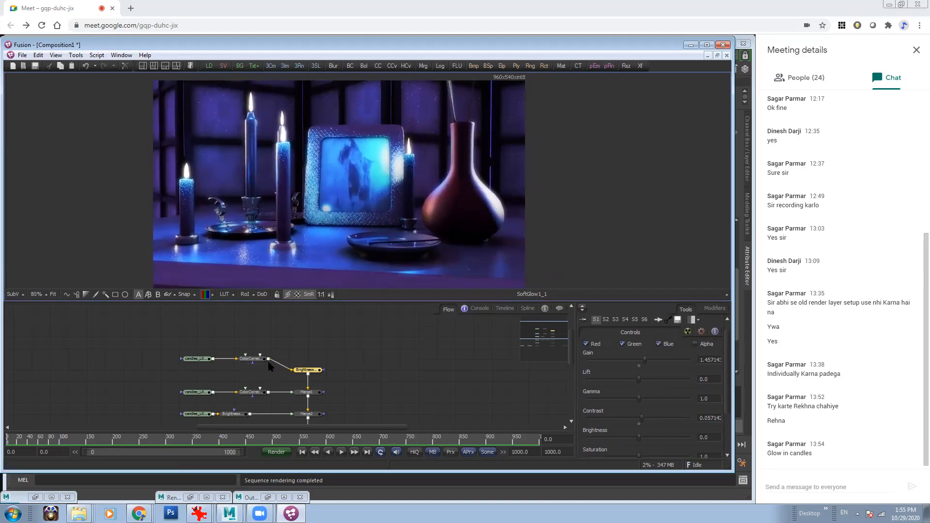
Retint the first branch's Color Corrector to about -1.028 at strength 0.14 and the one feeding Merge1 to about -0.034 at strength 0.15
click(252, 359)
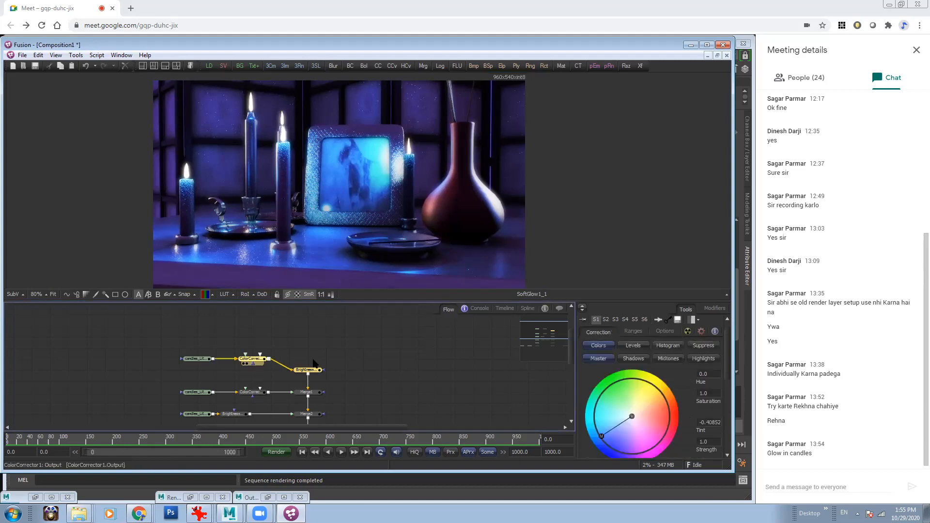
drag(627, 433, 642, 421)
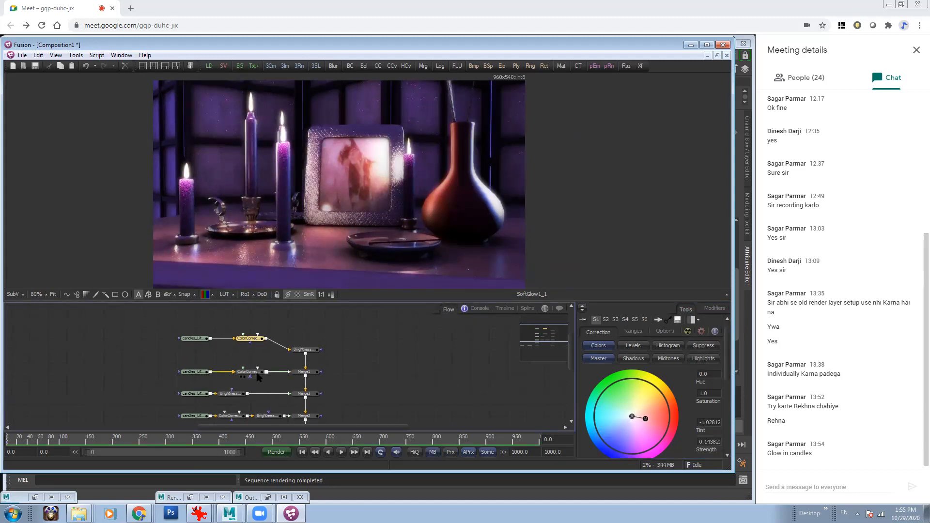
click(249, 371)
drag(635, 418, 651, 415)
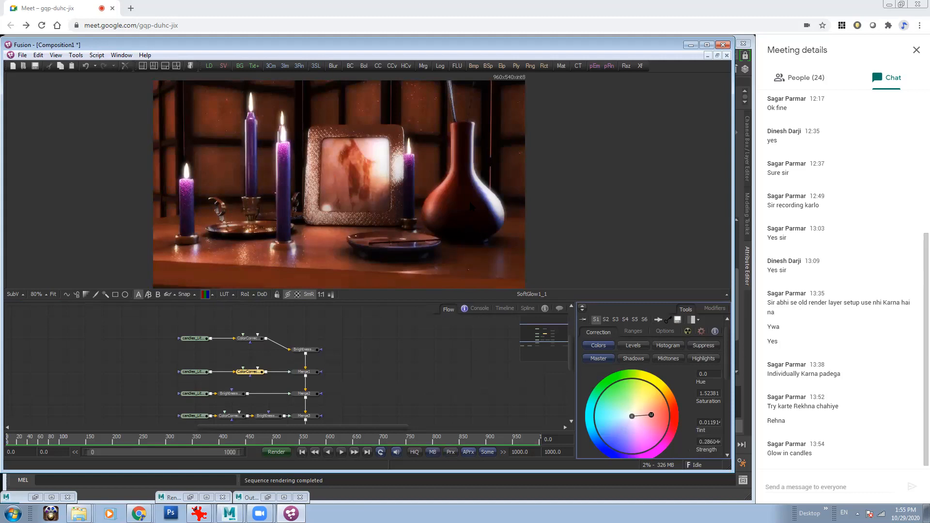
drag(656, 416, 638, 422)
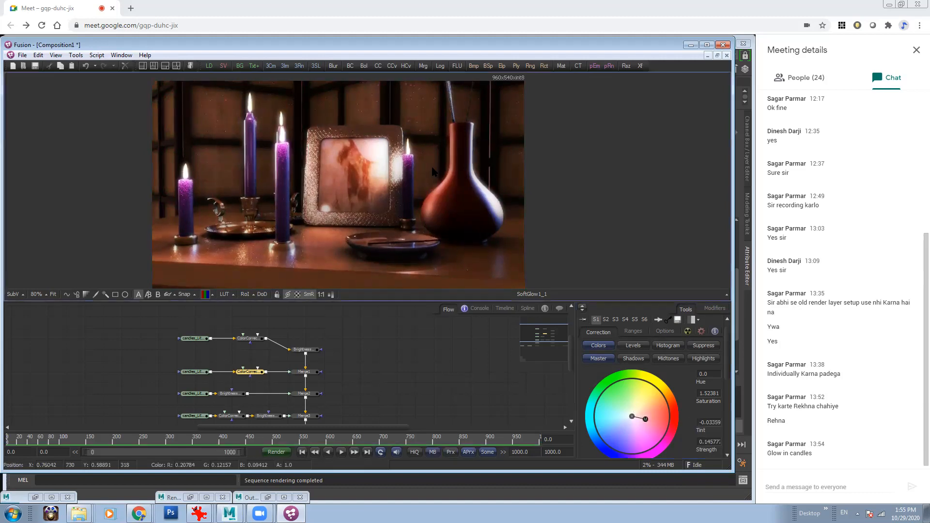
ctrl+scroll(426, 185, down, 3)
ctrl+scroll(394, 183, up, 4)
ctrl+scroll(441, 179, down, 1)
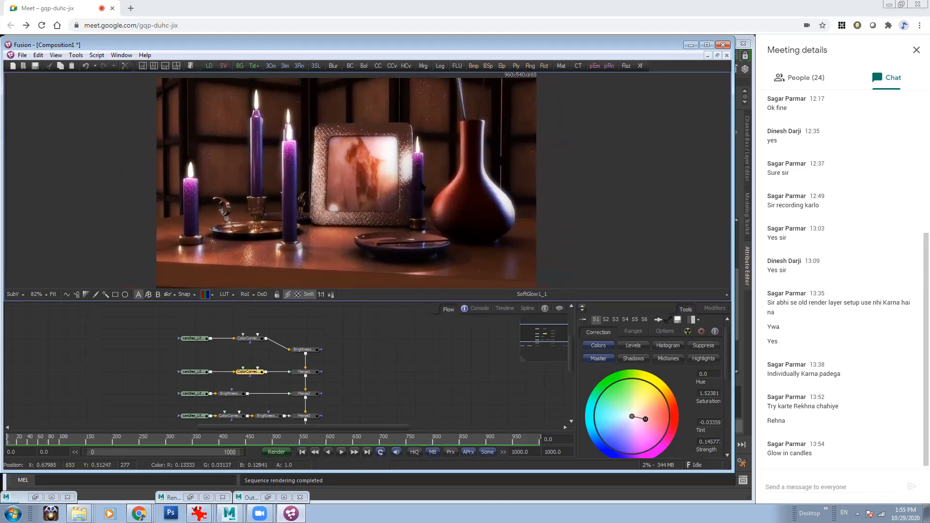
Give the Color Corrector in the Merge3 branch a faint warm tint of about 0.013 at strength 0.11
ctrl+scroll(373, 356, down, 3)
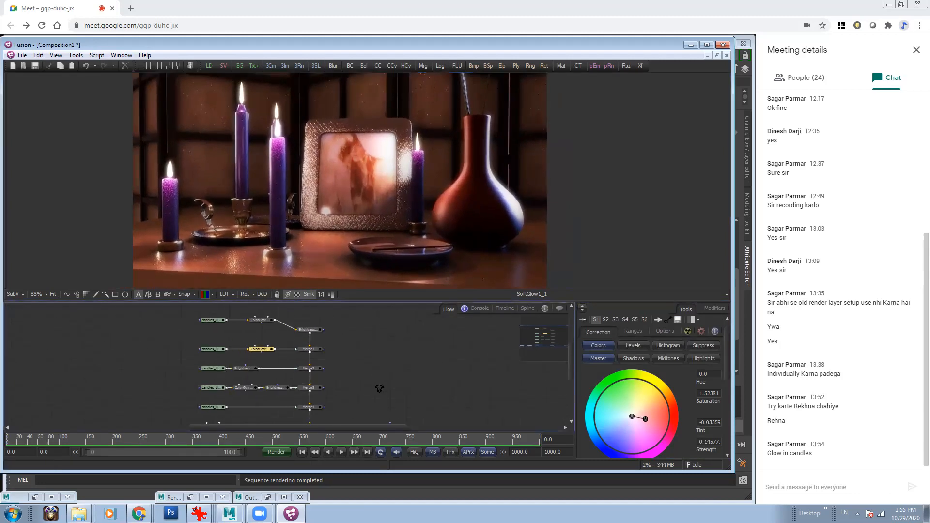
scroll(377, 349, up, 1)
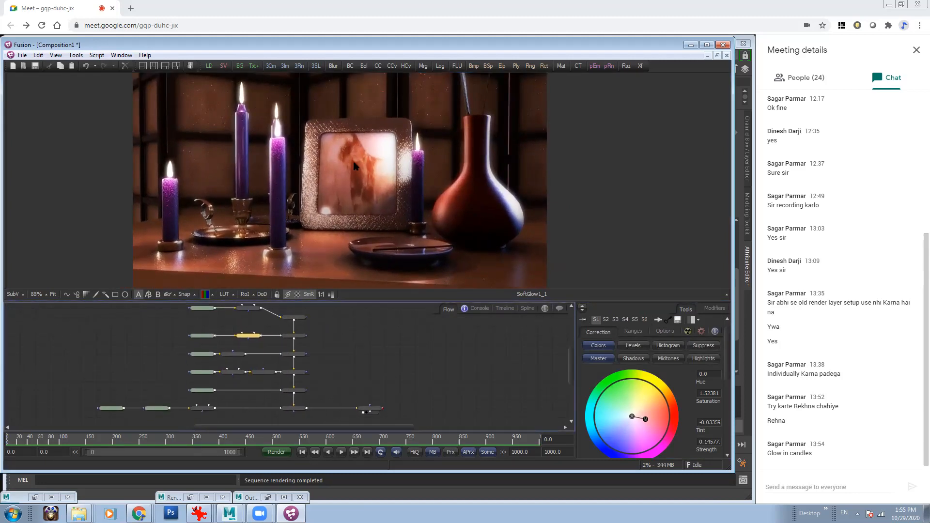
ctrl+scroll(377, 157, down, 2)
ctrl+scroll(375, 172, up, 1)
ctrl+scroll(380, 170, down, 1)
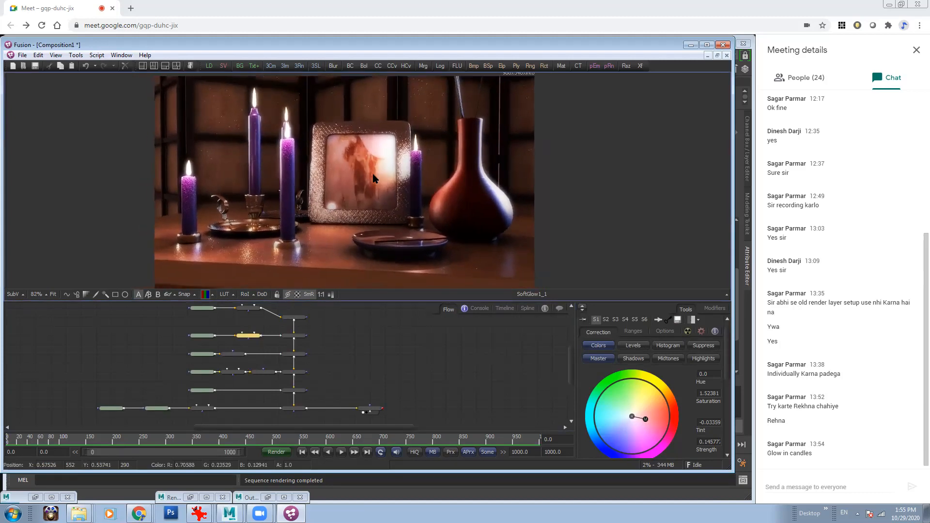
click(262, 371)
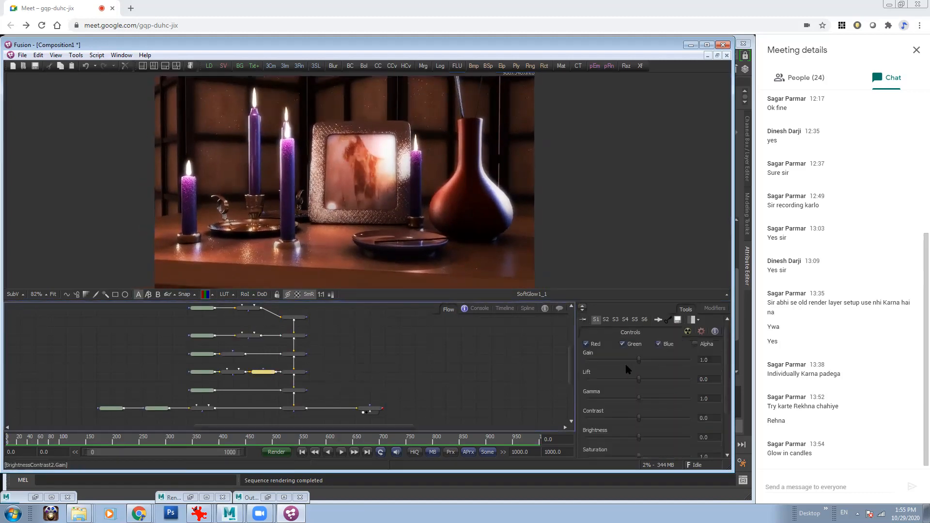
click(233, 372)
drag(628, 437, 645, 417)
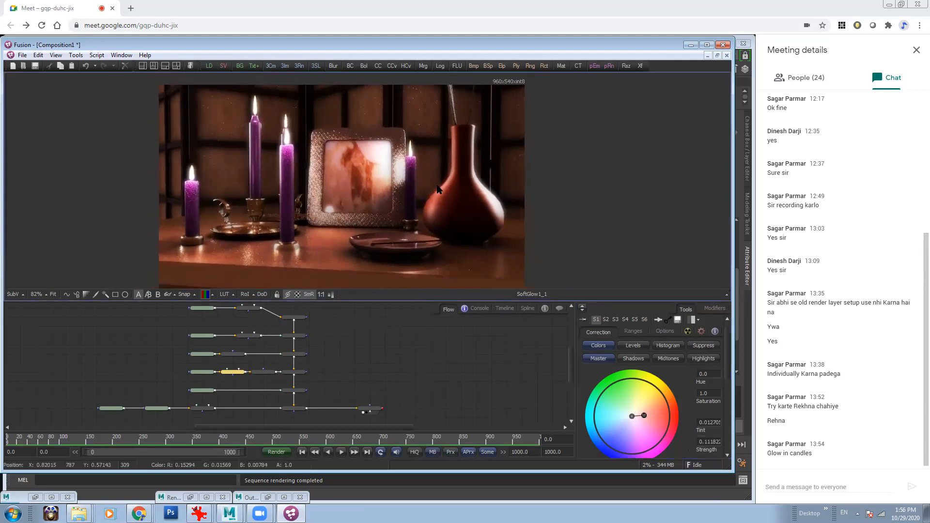
ctrl+scroll(438, 189, down, 1)
ctrl+scroll(364, 187, up, 2)
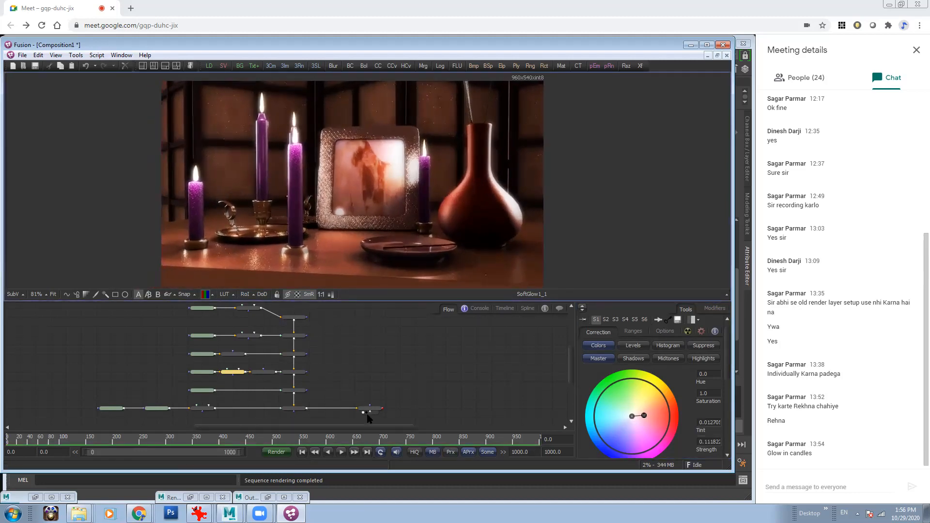
Insert a Color Corrector between Merge5 and the final Soft Glow and tint it orange, tint about -0.928 at strength 0.33
click(295, 408)
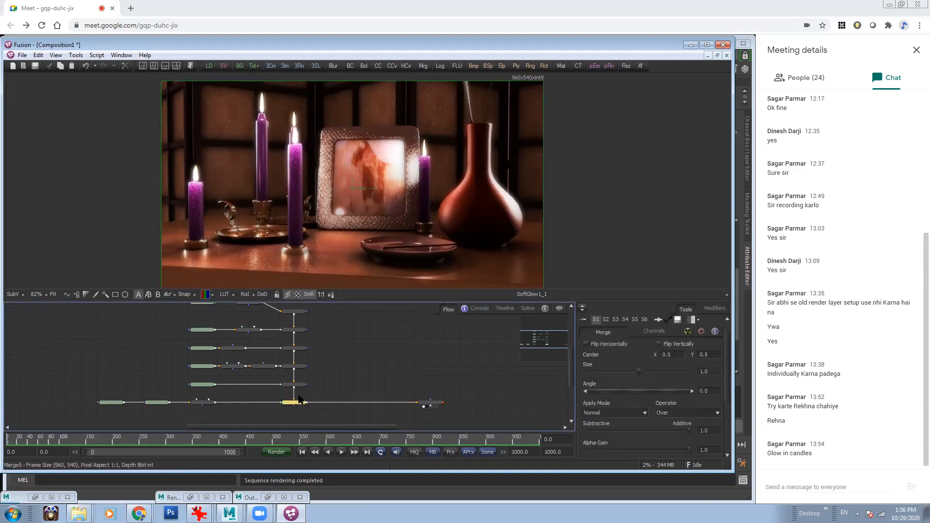
click(377, 66)
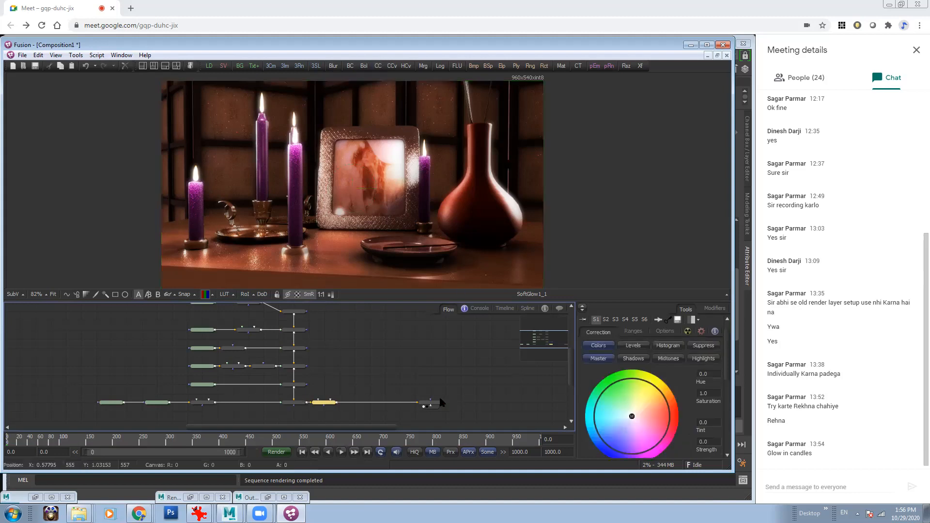
drag(331, 403, 389, 404)
mouse_move(650, 415)
mouse_down()
mouse_move(620, 429)
mouse_move(638, 405)
mouse_up()
mouse_move(636, 413)
mouse_down()
mouse_move(626, 417)
mouse_move(651, 407)
mouse_up()
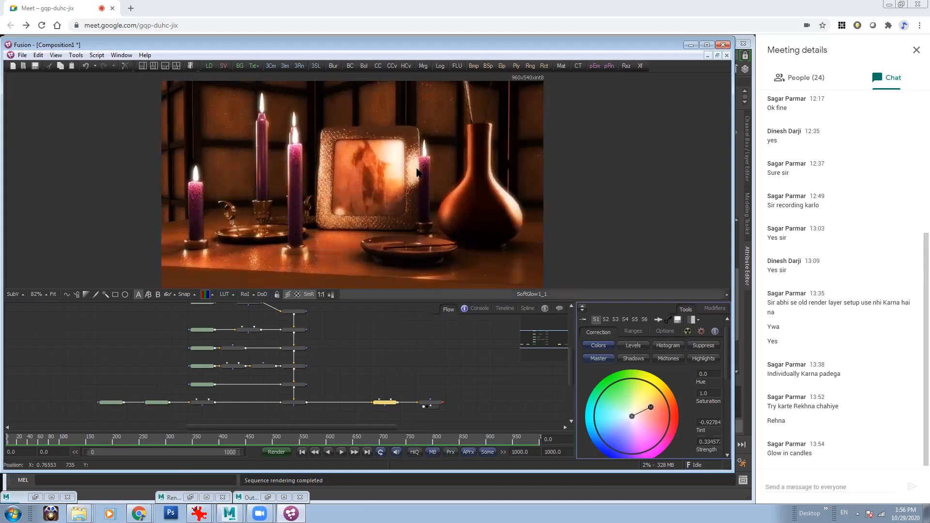
Spread out the last two nodes, moving the Soft Glow farther from Merge5 and the new Color Corrector closer to it
click(433, 404)
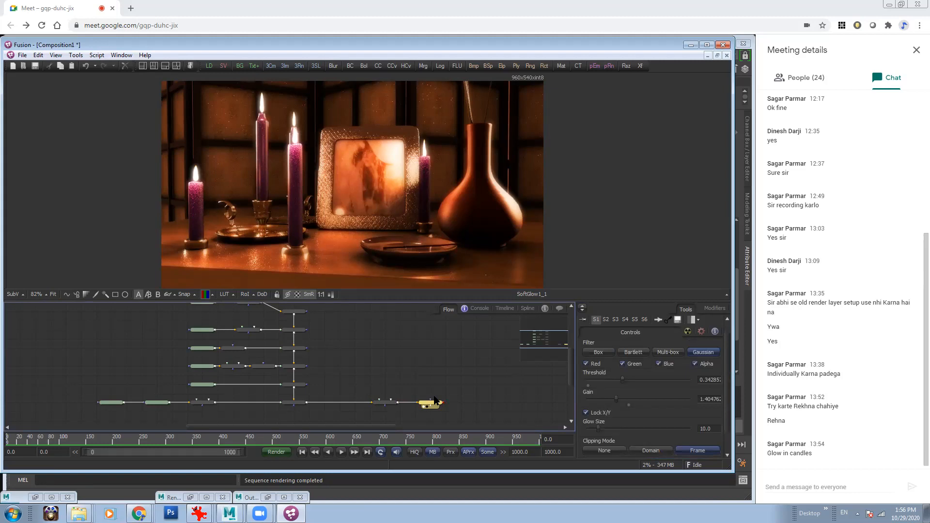
drag(430, 404, 451, 403)
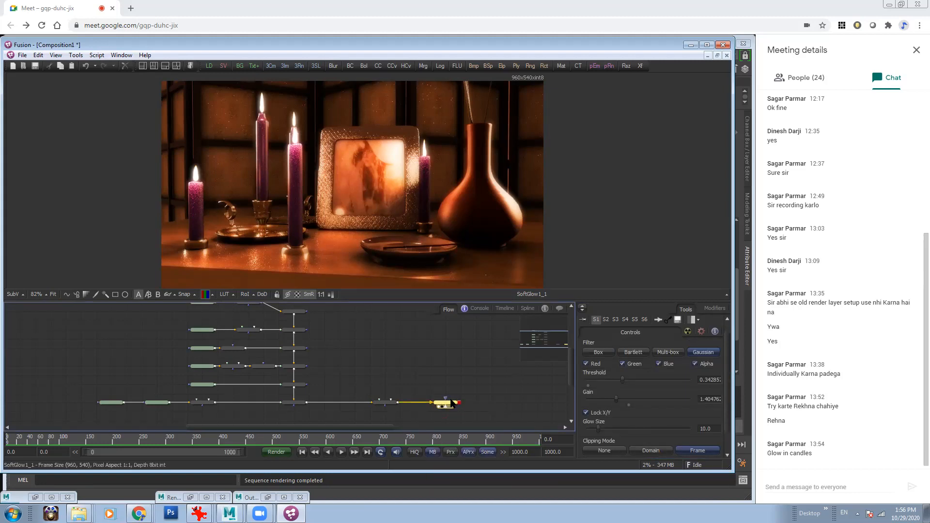
click(355, 402)
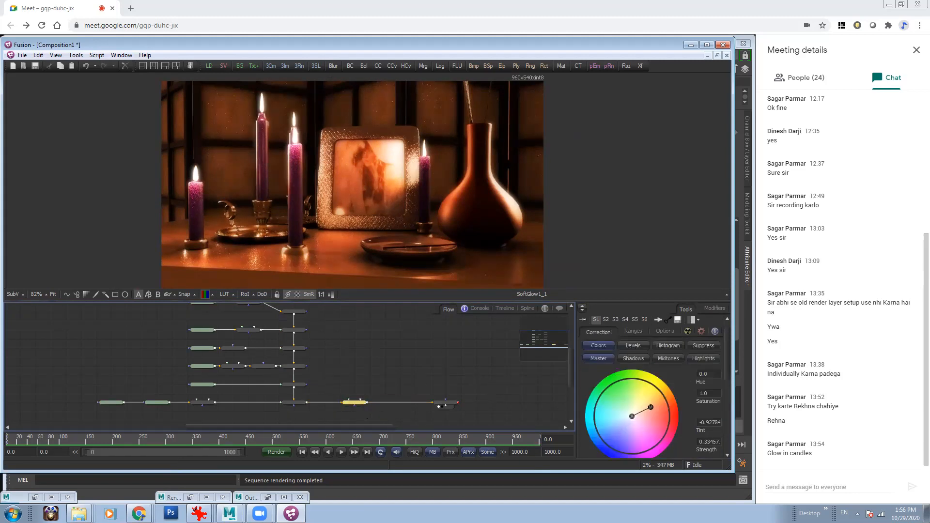
drag(728, 373, 730, 401)
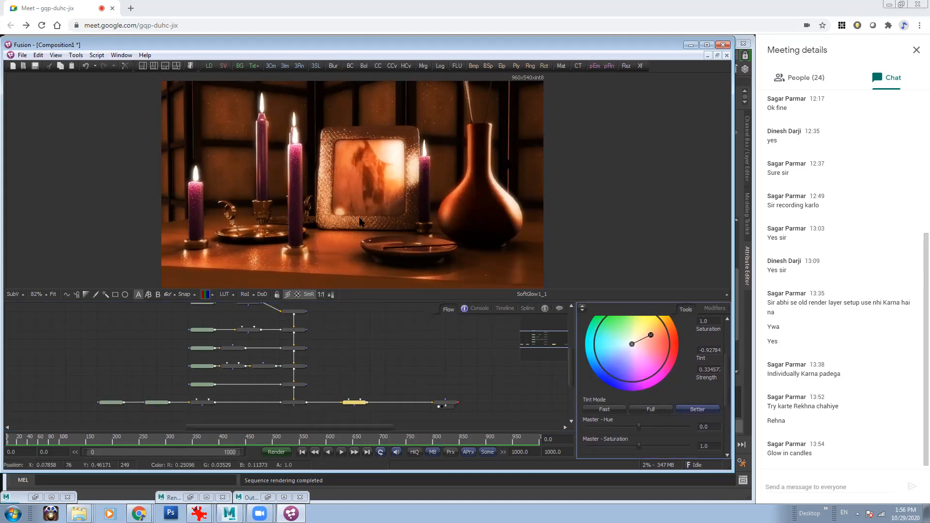
middle_drag(427, 351, 425, 363)
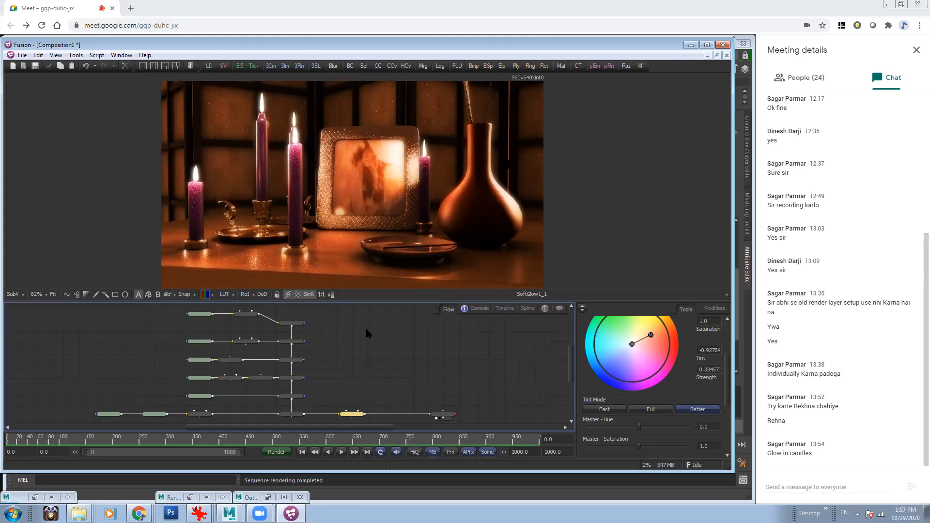
middle_drag(395, 366, 386, 369)
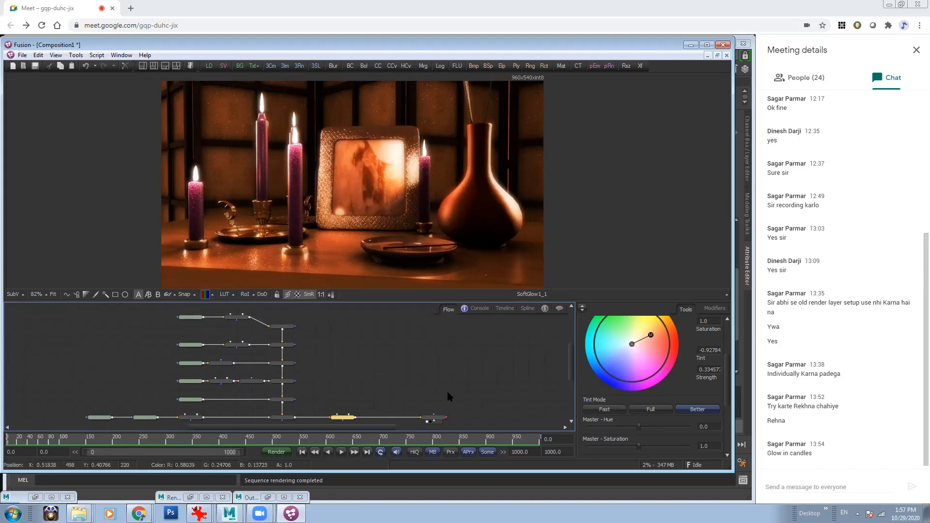
Raise the computer's speaker volume to maximum
click(858, 513)
click(856, 440)
drag(842, 350, 841, 328)
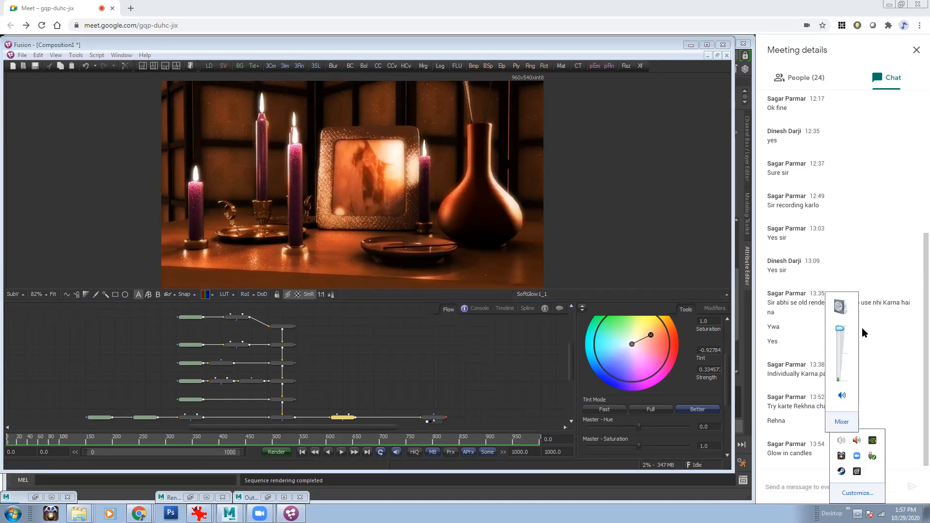
Compare the image before and after the final Soft Glow by viewing the last Color Corrector and the glow in turn
click(431, 421)
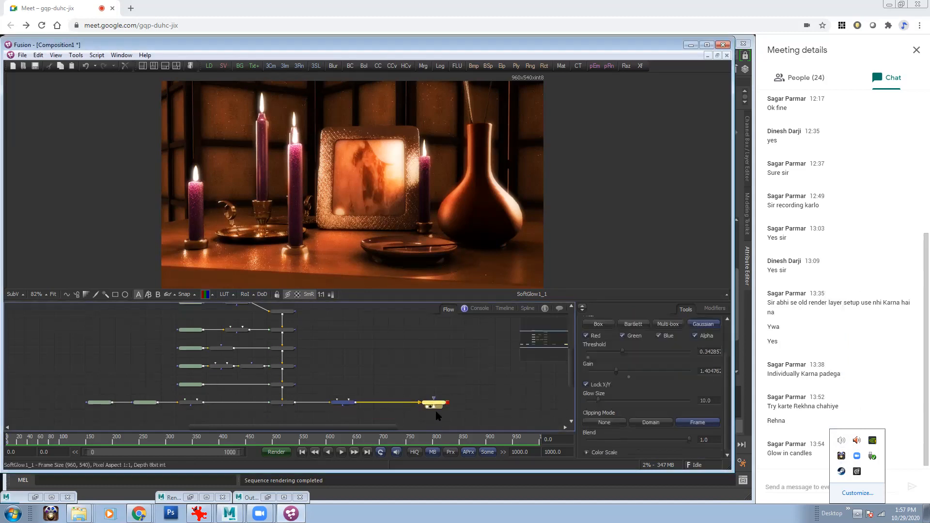
click(347, 404)
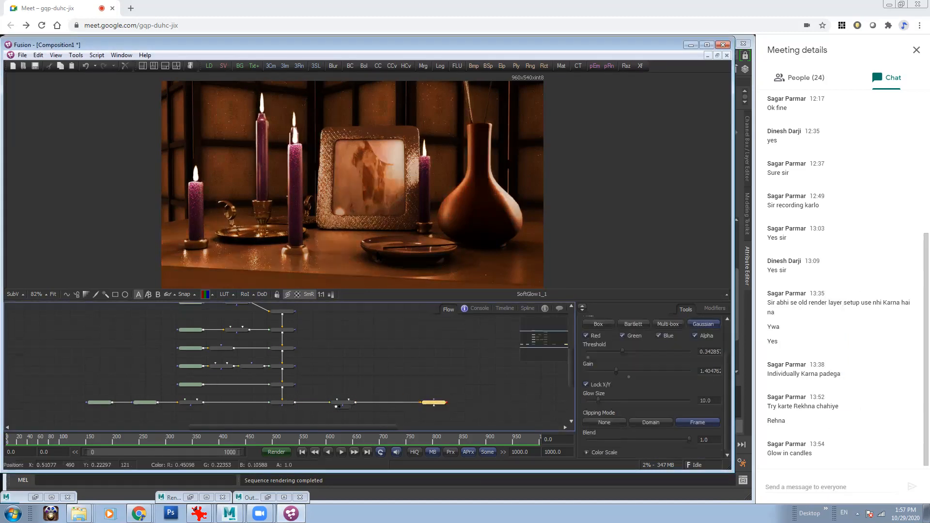
click(347, 402)
click(435, 402)
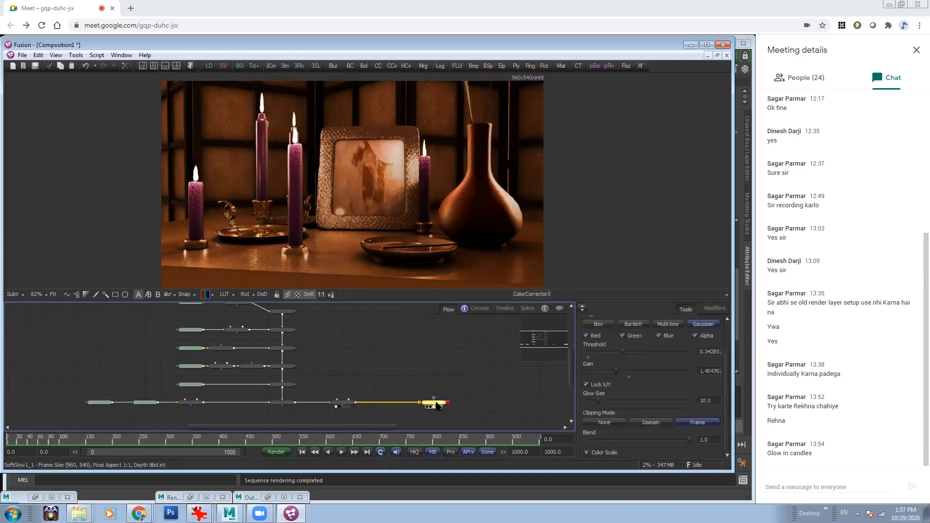
click(427, 406)
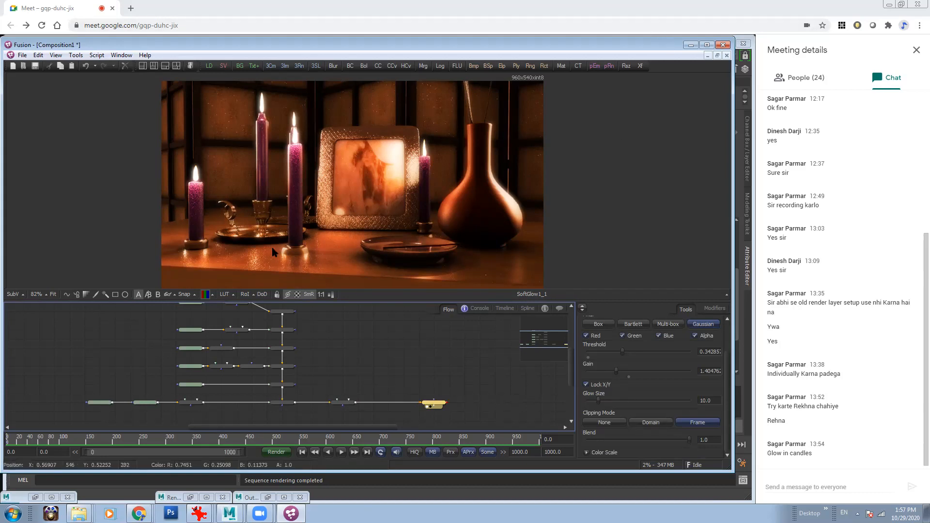
Move the base loader row's correction node slightly closer to the merge and bring up ColorCorrector2's color settings
drag(190, 403, 206, 402)
click(151, 405)
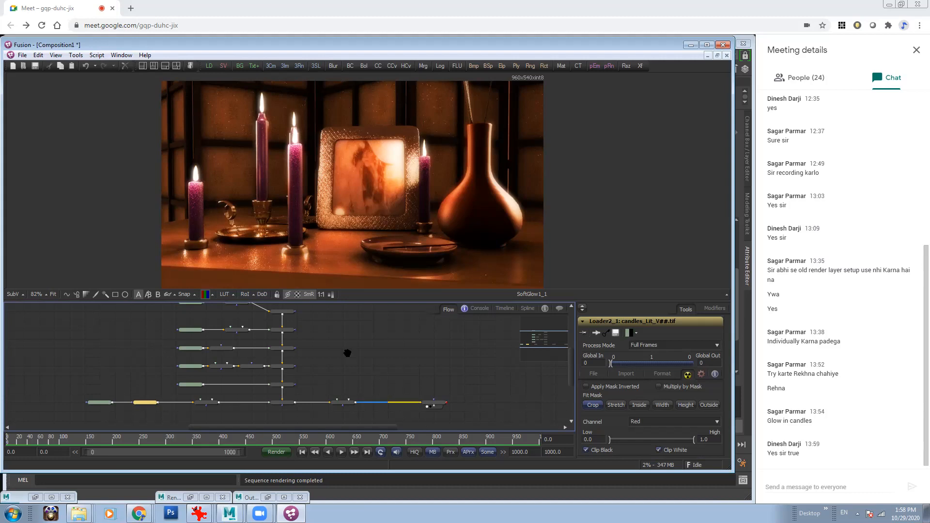
click(240, 335)
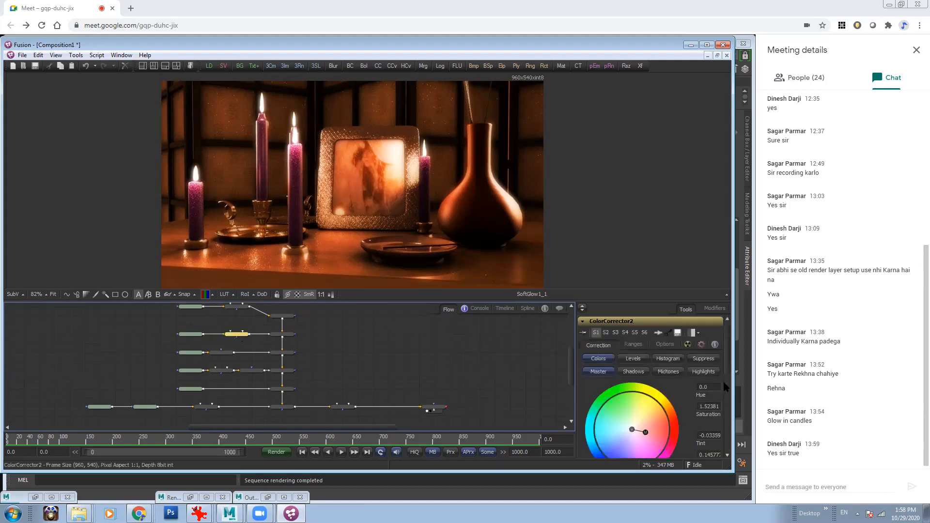
scroll(728, 382, down, 1)
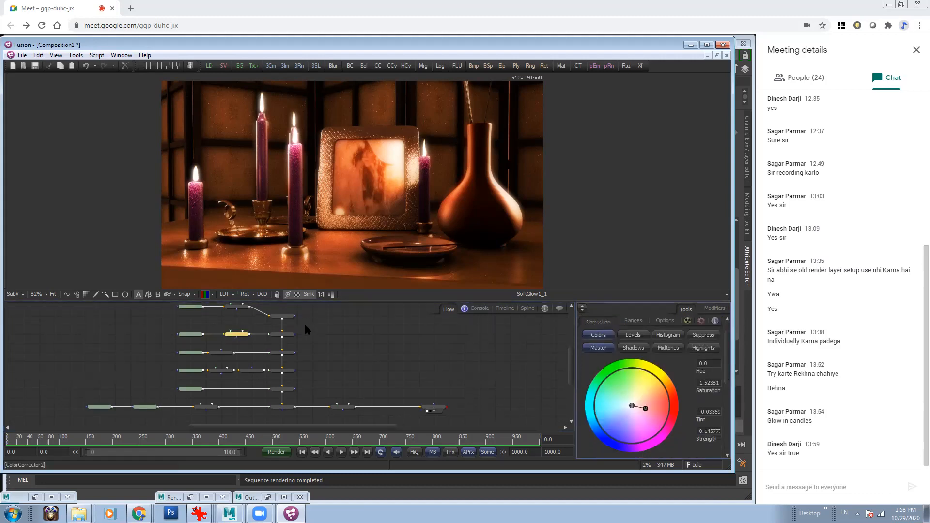
Raise the blend of the screen-mode Merge1 to 1.0
click(290, 335)
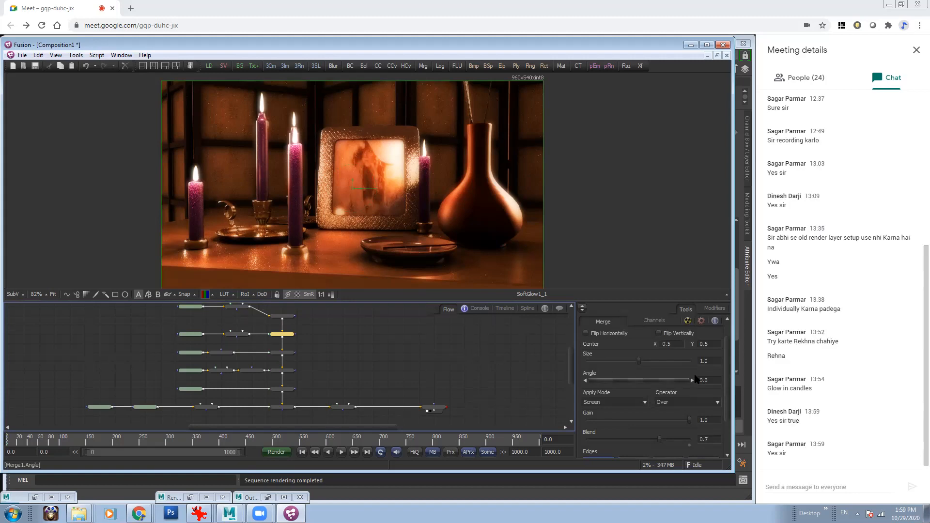
scroll(731, 395, down, 2)
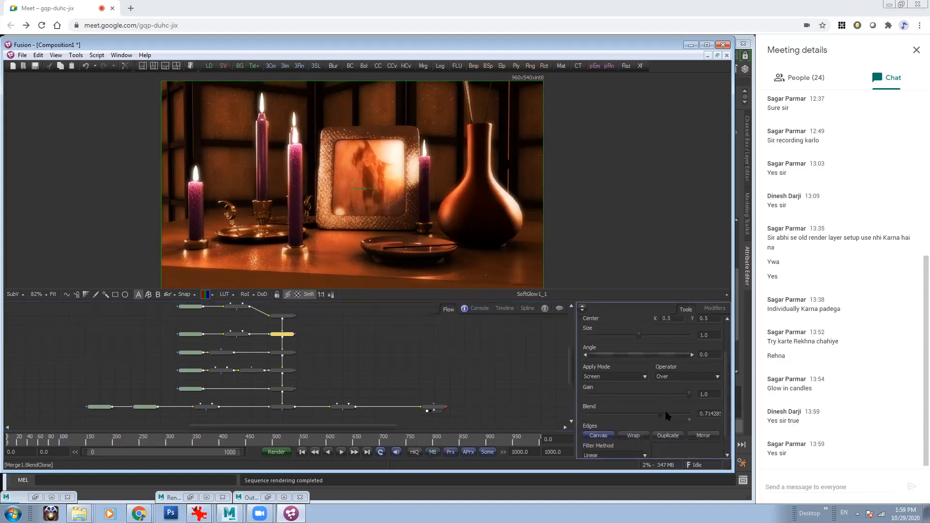
drag(660, 414, 705, 417)
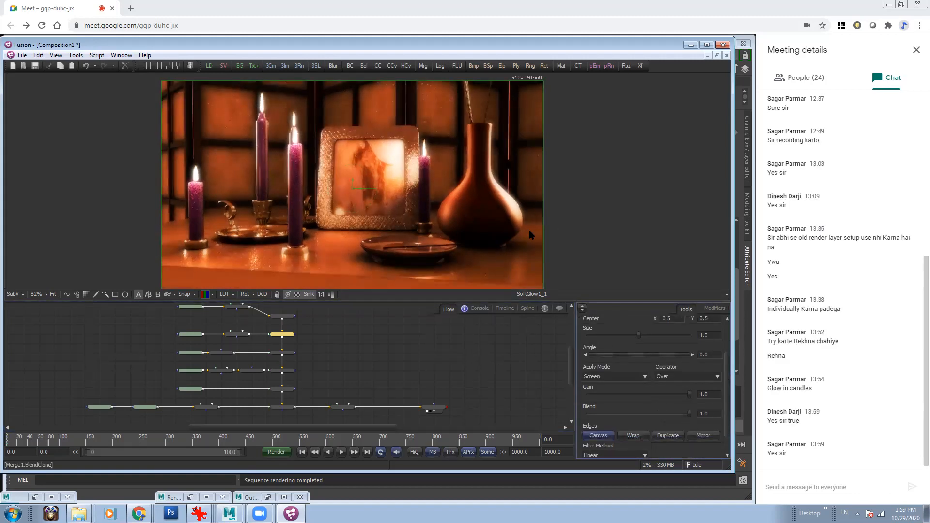
Lower the gain of the multiply-mode Merge4 to about 0.914
click(282, 389)
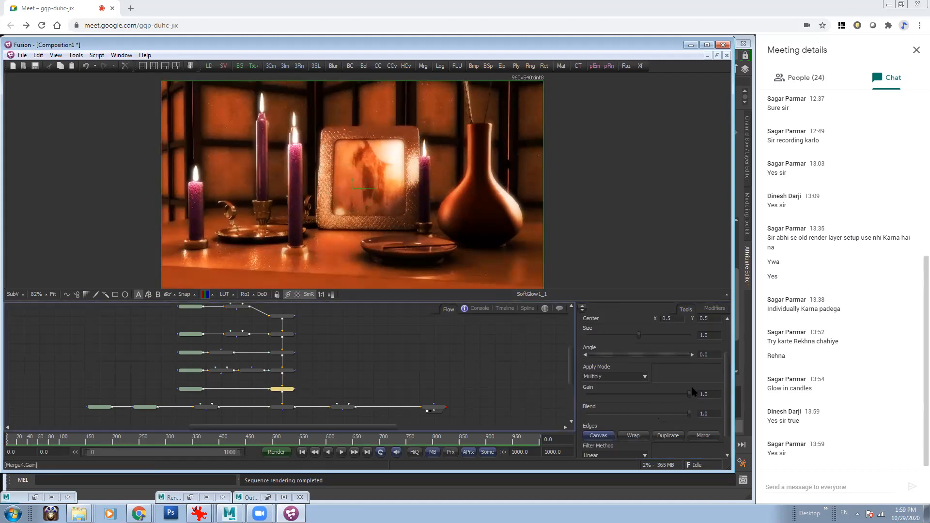
mouse_move(689, 394)
mouse_down()
mouse_move(632, 396)
mouse_move(681, 394)
mouse_up()
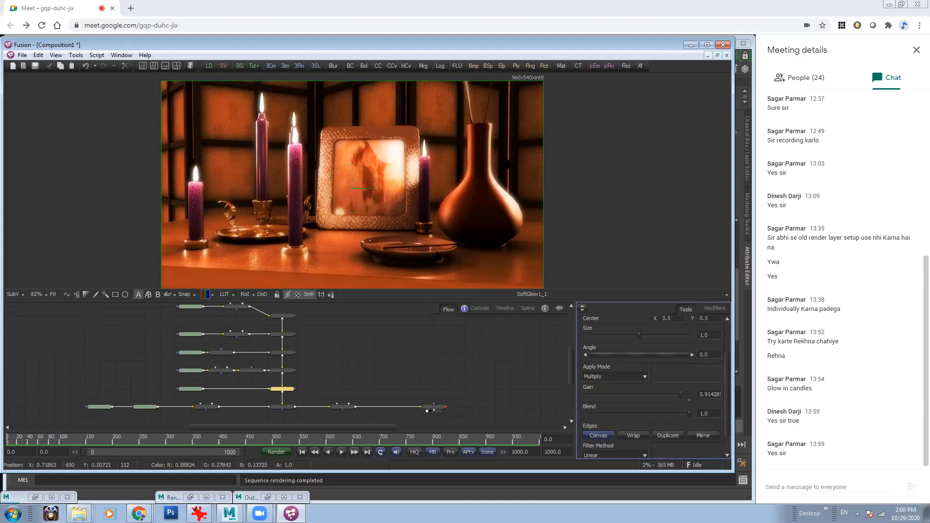
scroll(448, 245, down, 1)
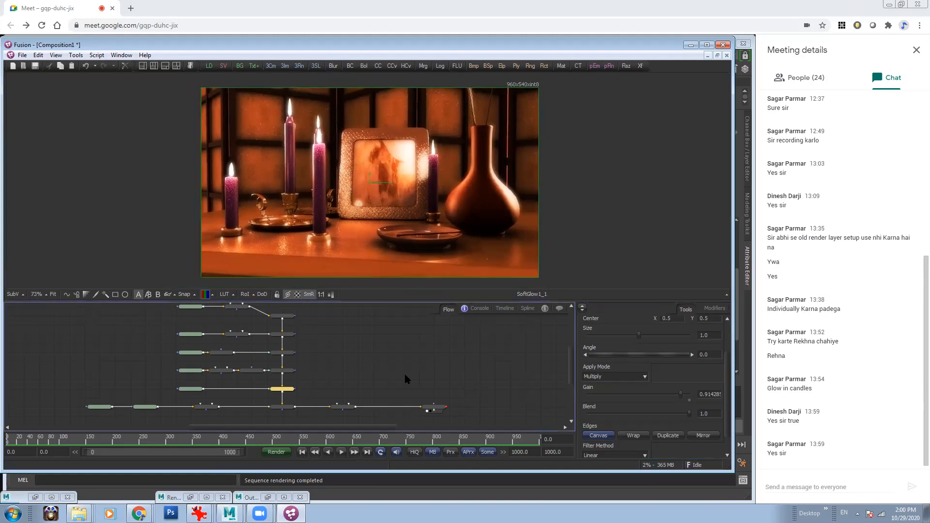
Switch to the open RGB_Mattes folder in Windows Explorer, then reposition and widen its window
click(13, 512)
click(78, 513)
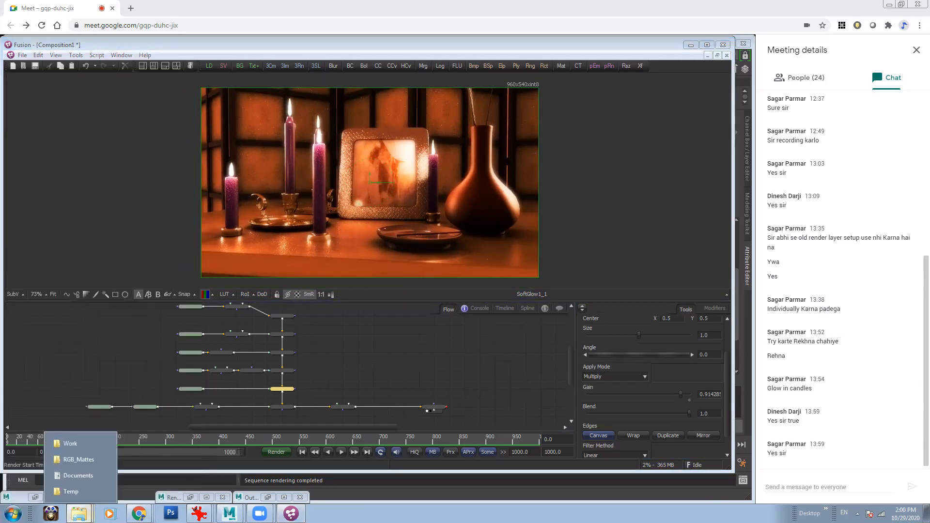
click(82, 460)
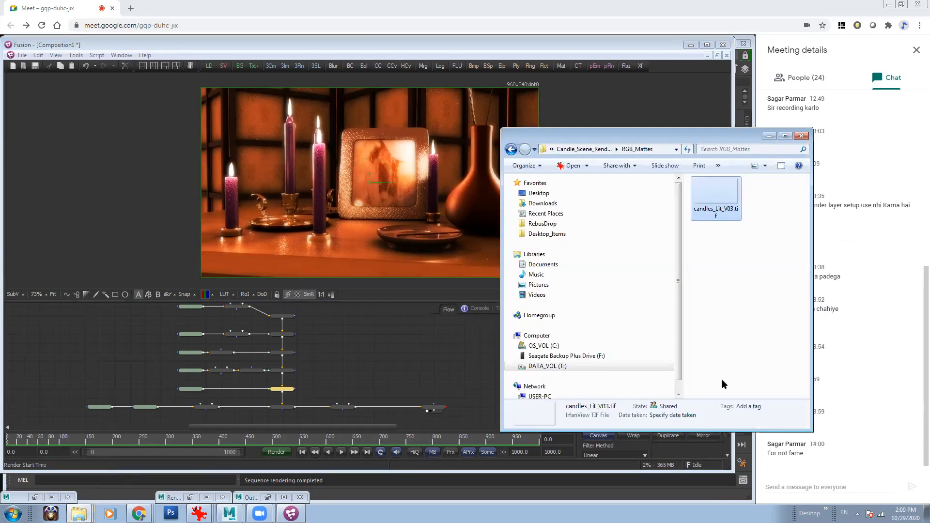
drag(700, 138, 536, 134)
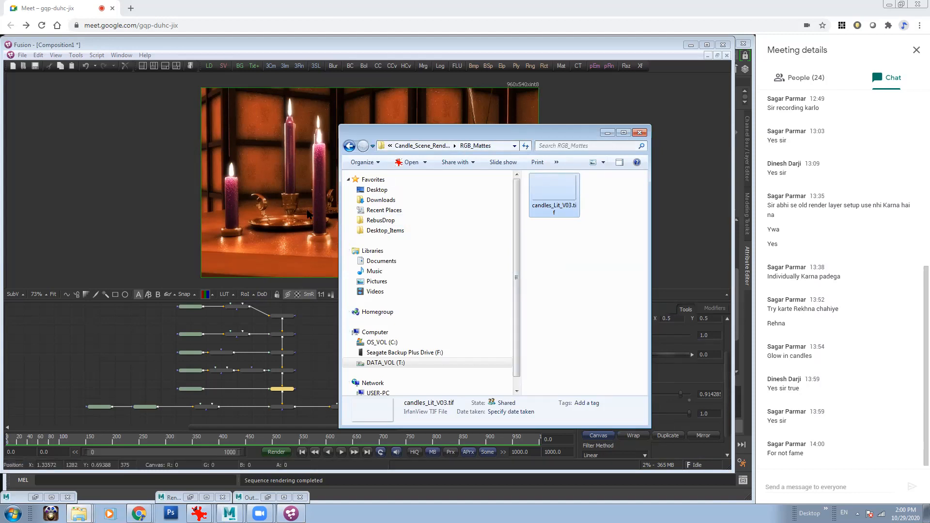
drag(339, 216, 134, 216)
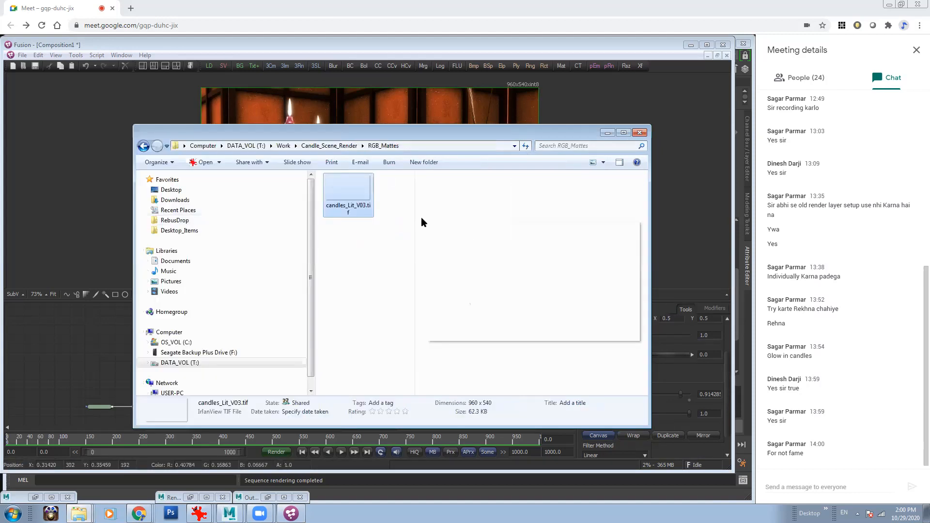
drag(314, 277, 314, 307)
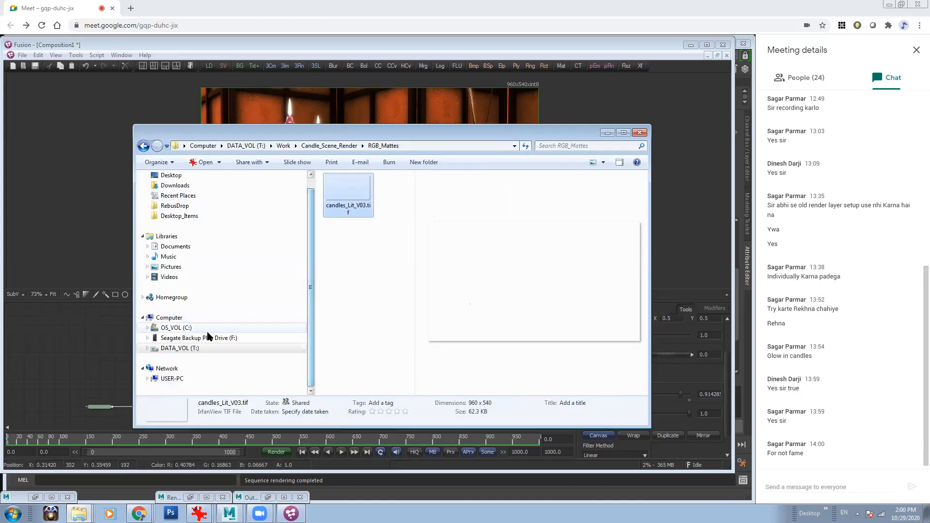
Browse from DATA_VOL (T:) through the Work folder into the Toonskool folder
click(207, 348)
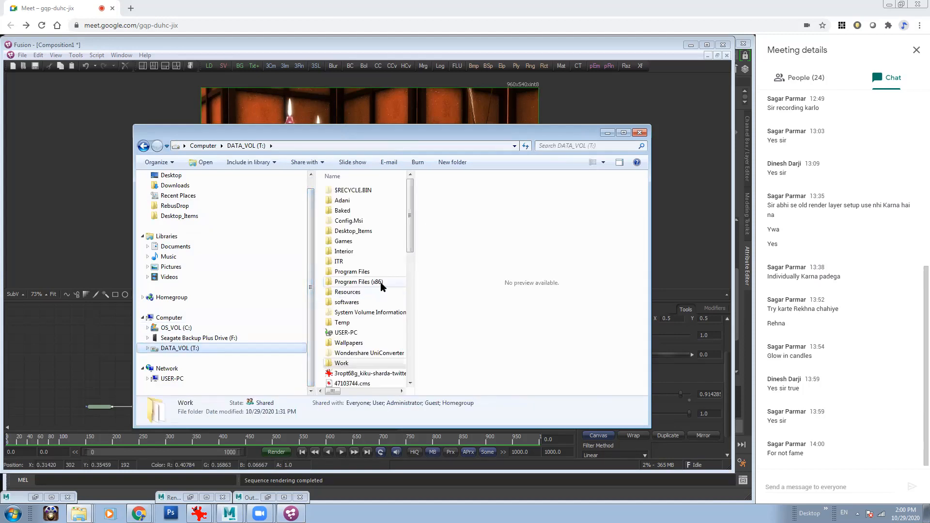
mouse_move(411, 245)
mouse_down()
mouse_move(410, 275)
mouse_move(409, 238)
mouse_up()
click(347, 284)
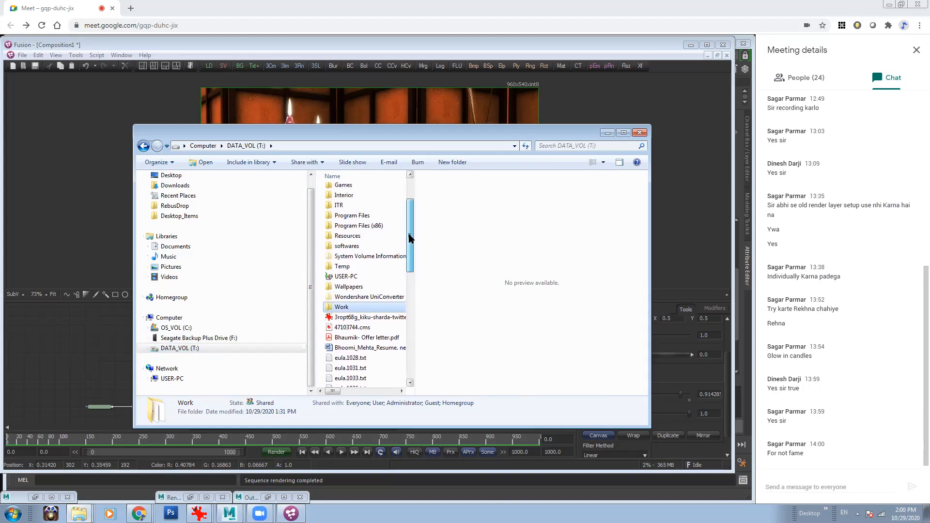
click(347, 236)
drag(411, 249, 411, 257)
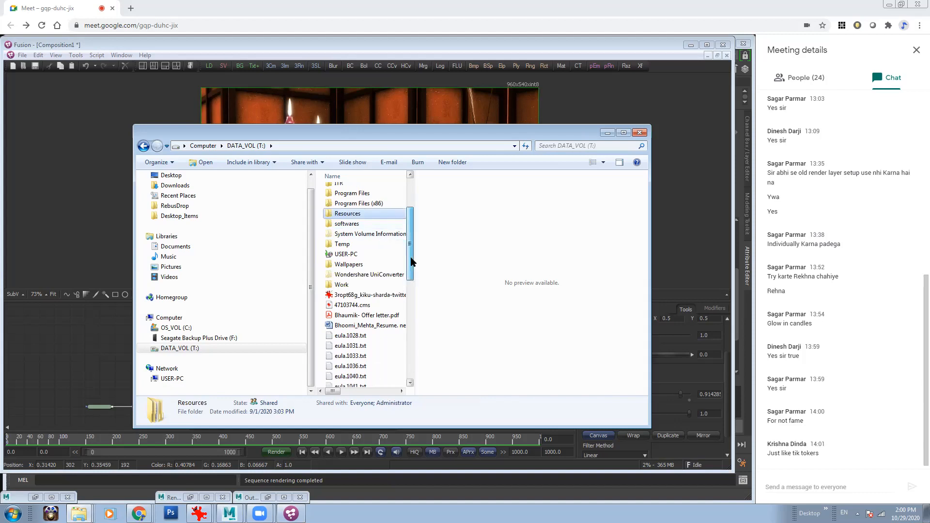
drag(409, 264, 410, 262)
double_click(341, 292)
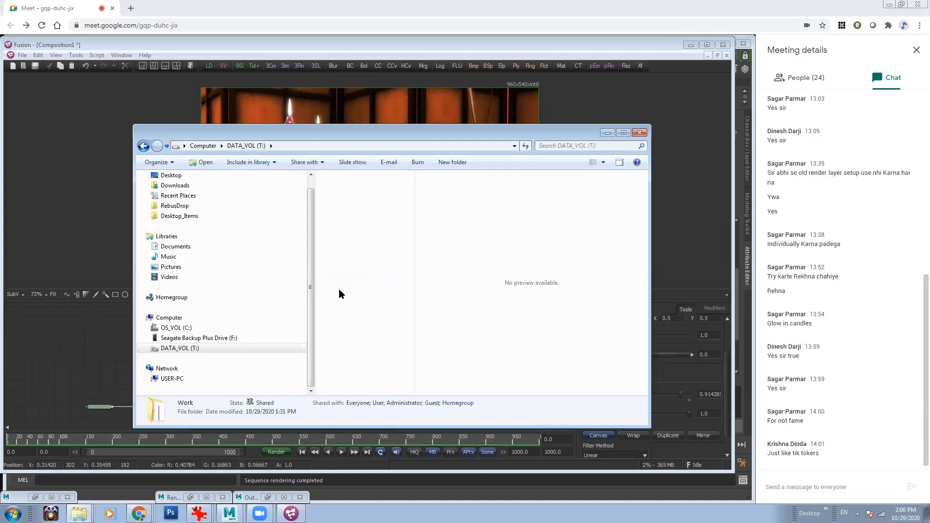
click(347, 263)
double_click(347, 262)
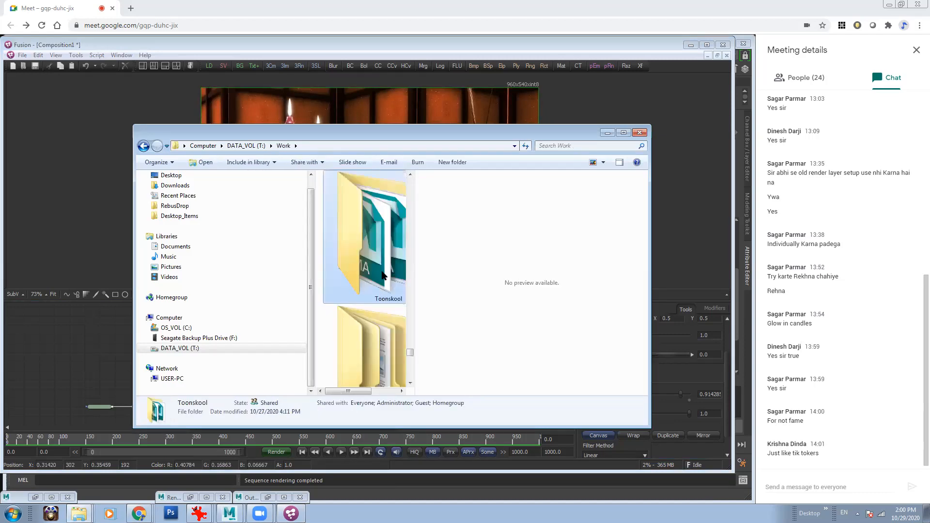
Widen the file list and open the Attendance_Sheet folder inside Toonskool
drag(414, 242, 522, 254)
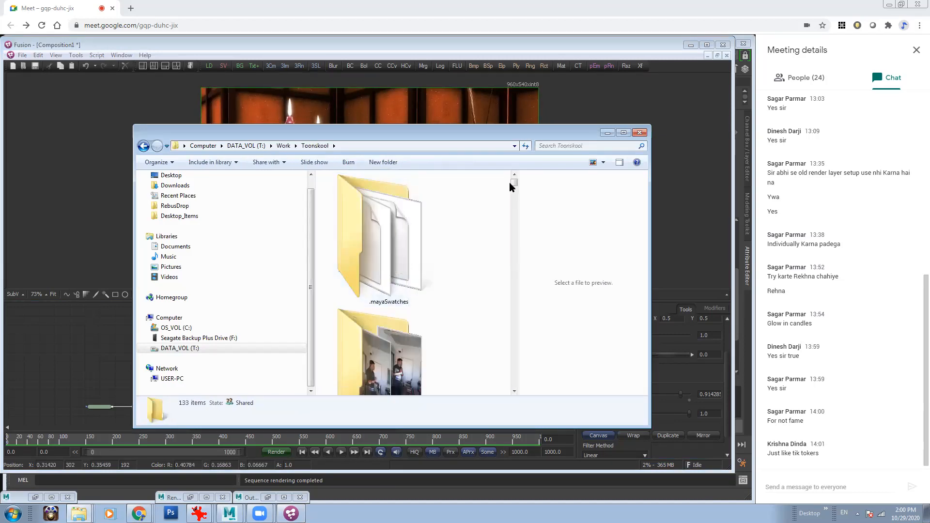
scroll(509, 182, down, 3)
click(408, 215)
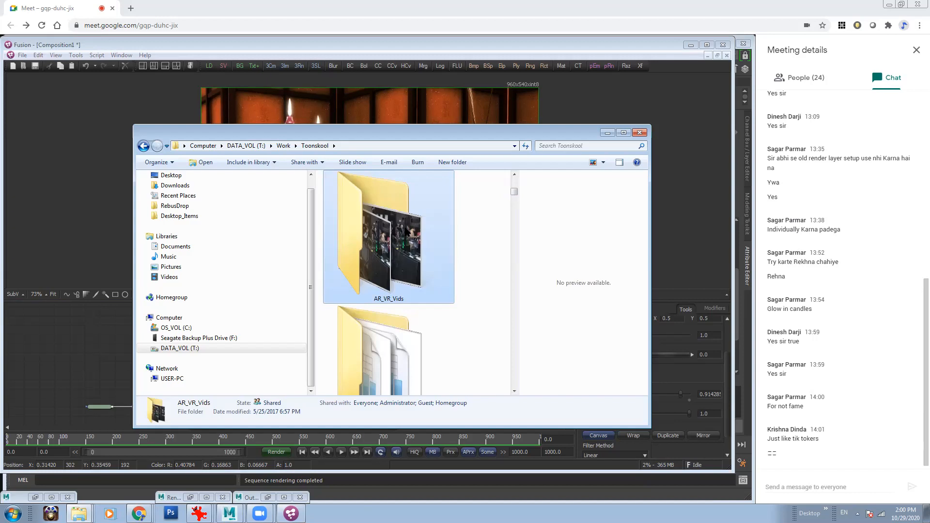
scroll(405, 227, down, 1)
double_click(407, 232)
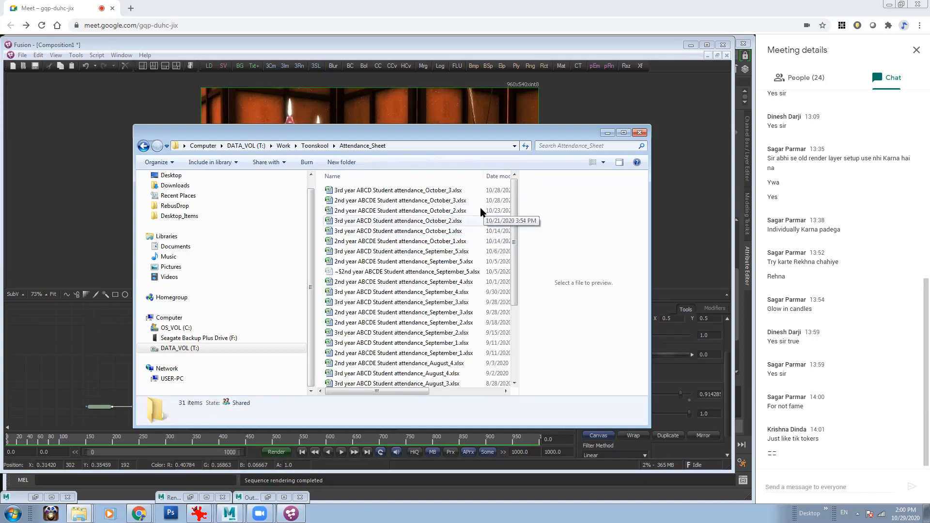
Open 2nd year ABCDE Student attendance_October_3.xlsx in Excel, go to sheet D and narrow the window to clear the overlap
click(424, 201)
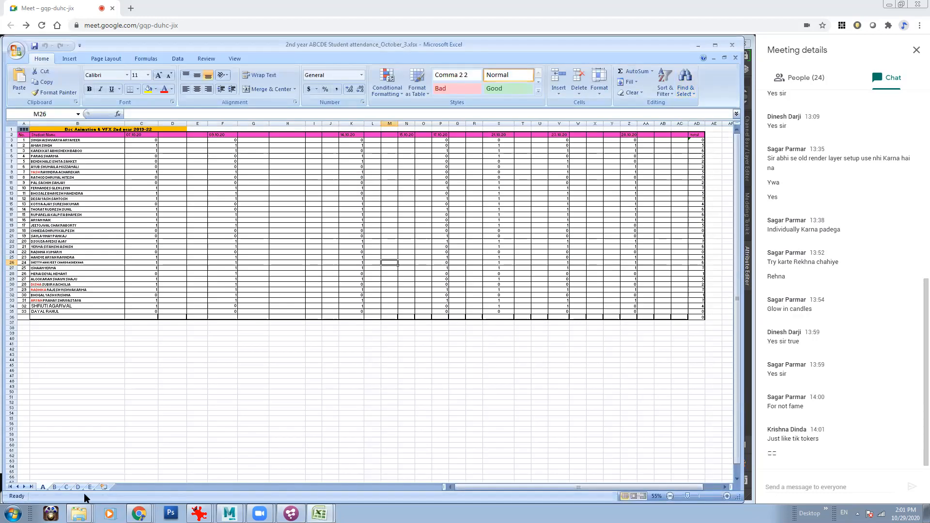
click(79, 488)
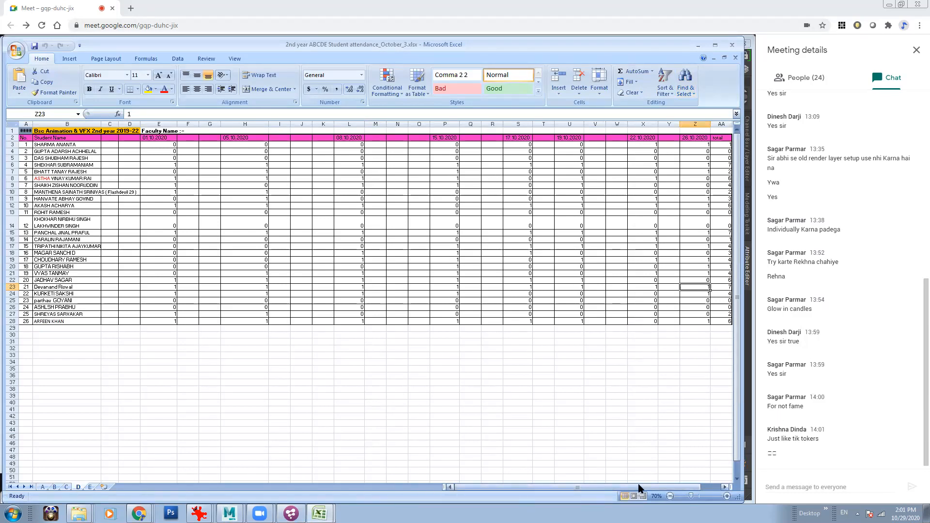
drag(640, 488, 658, 488)
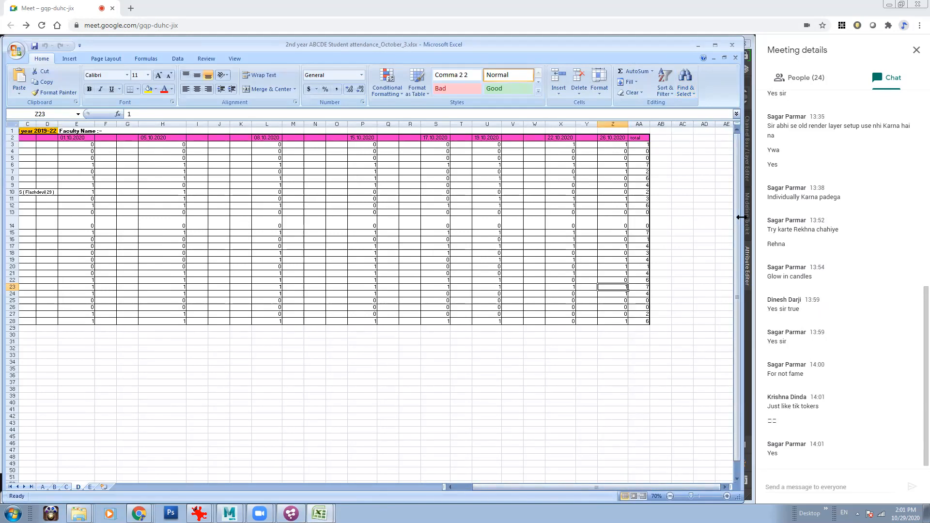
drag(741, 217, 699, 217)
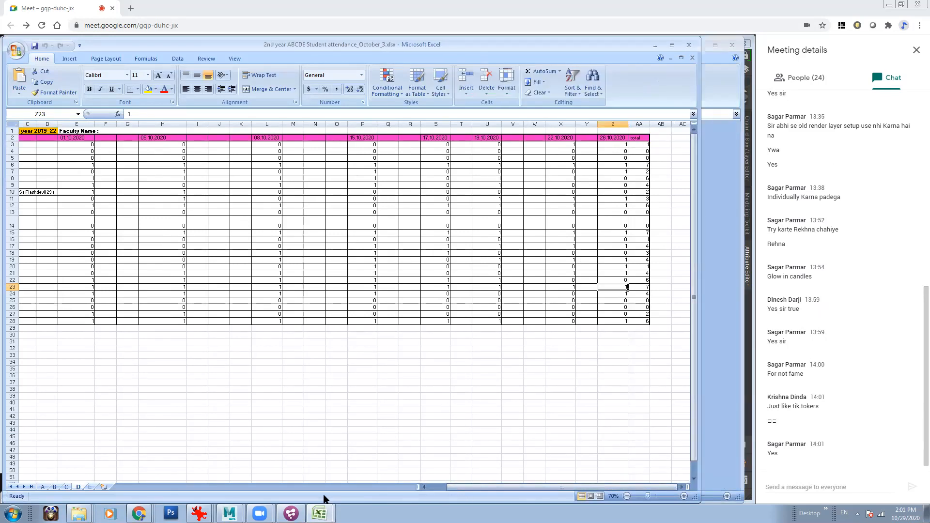
Copy the entire 26.10.2020 attendance column on sheet D
click(615, 139)
drag(613, 313, 612, 321)
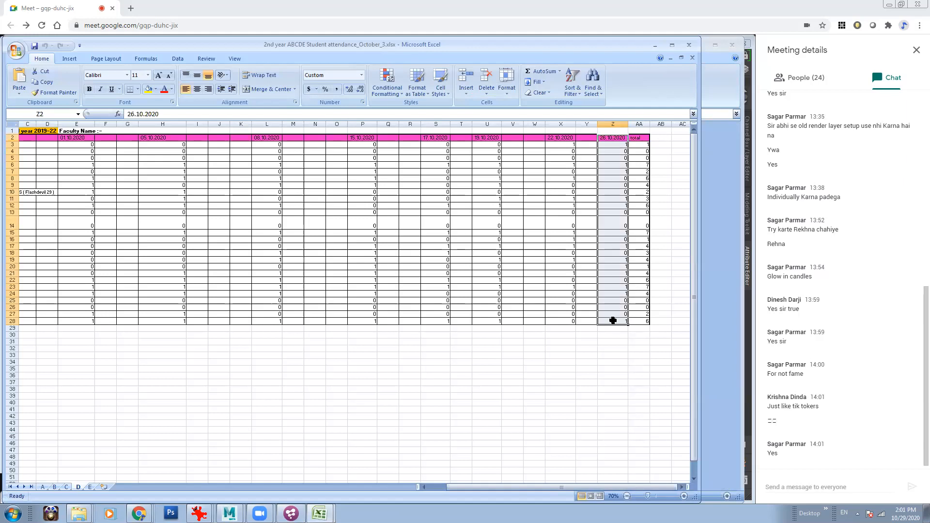
click(636, 124)
click(616, 124)
click(634, 123)
click(612, 123)
key(ctrl+c)
Try to paste the copied 26.10.2020 column onto the total column
click(640, 124)
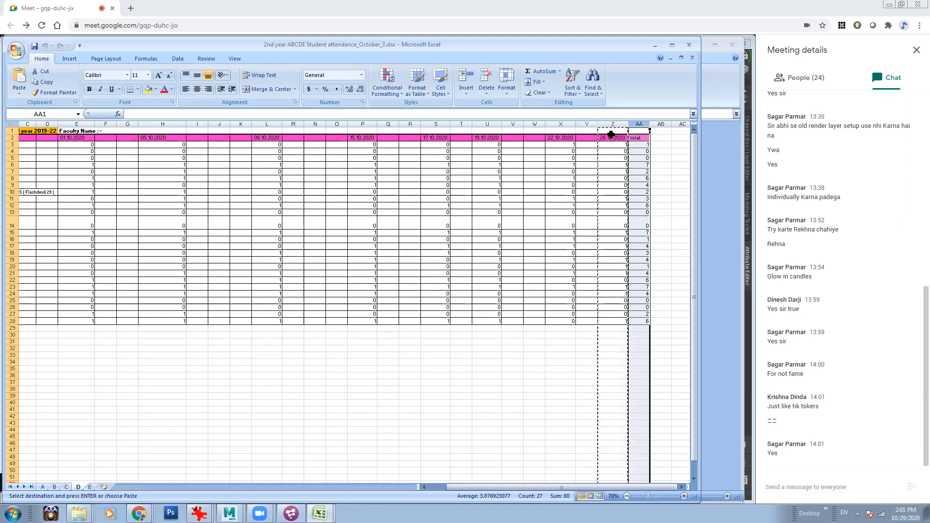
click(609, 124)
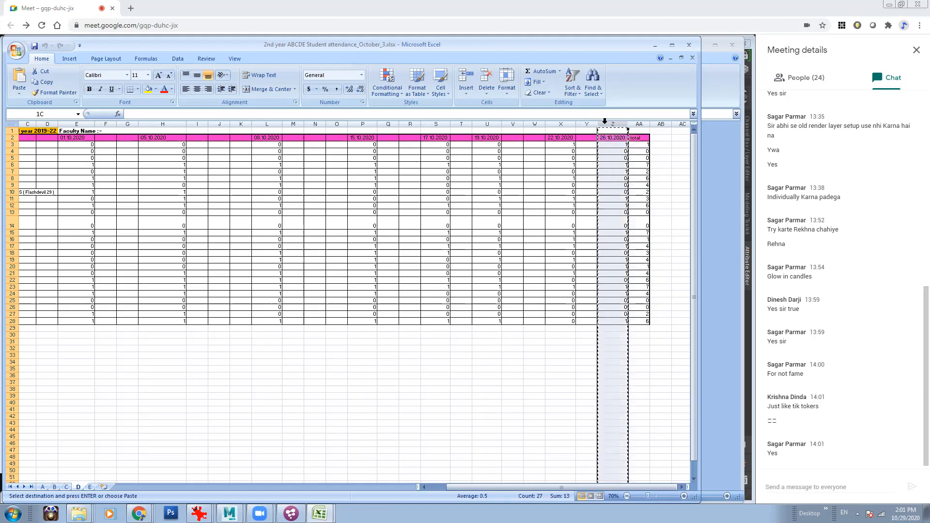
click(635, 124)
key(ctrl+v)
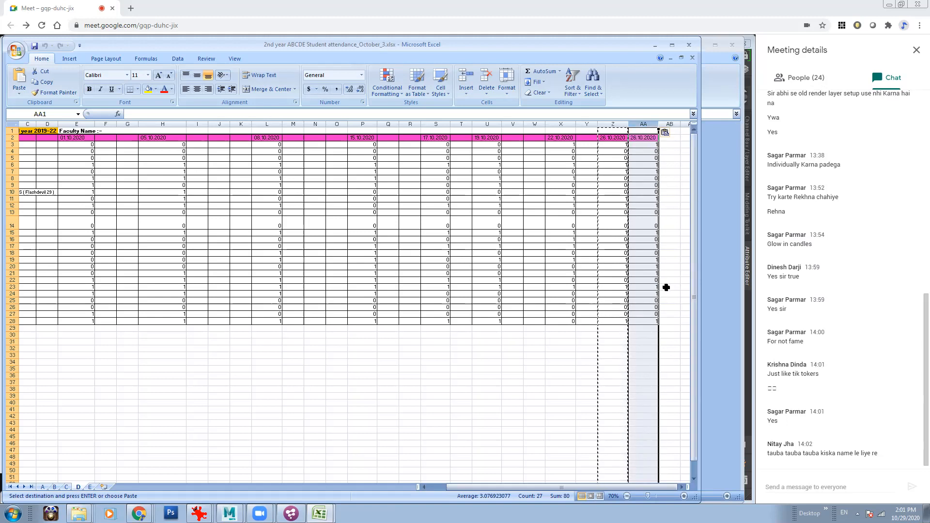
key(ctrl+z)
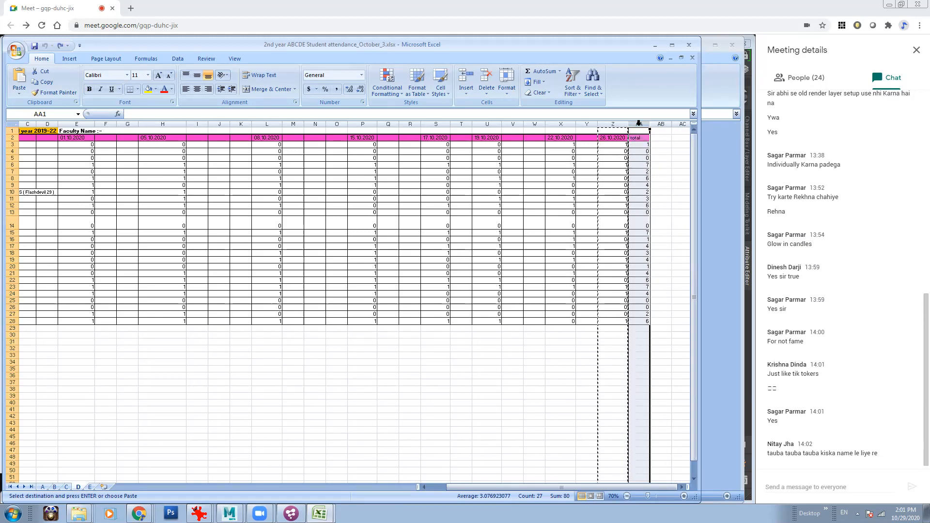
Insert the copied column before the total column and change its date heading to 29.10.2020
right_click(639, 124)
click(670, 176)
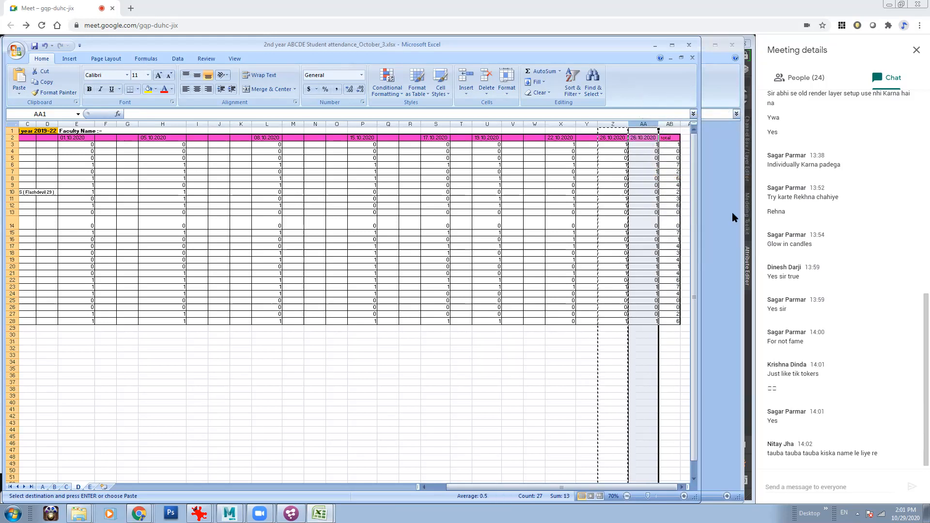
double_click(636, 137)
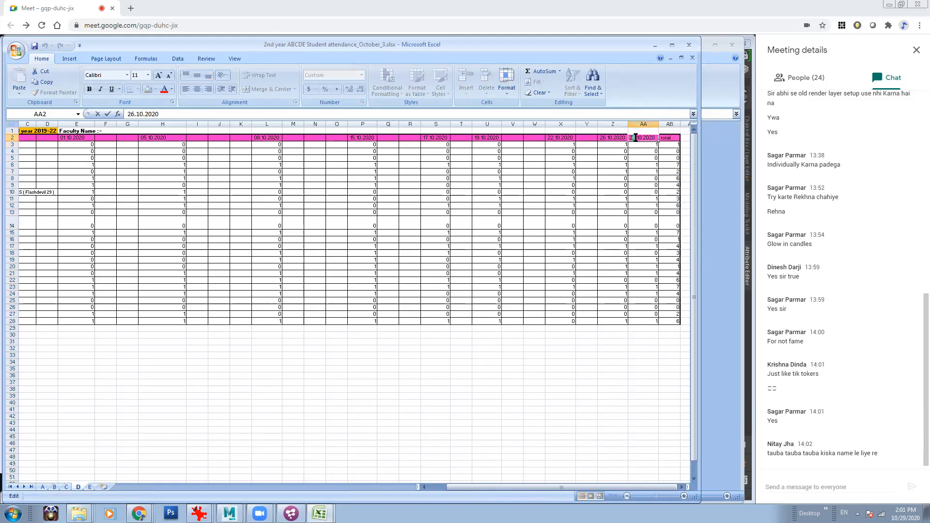
key(BackSpace)
text(9)
click(606, 377)
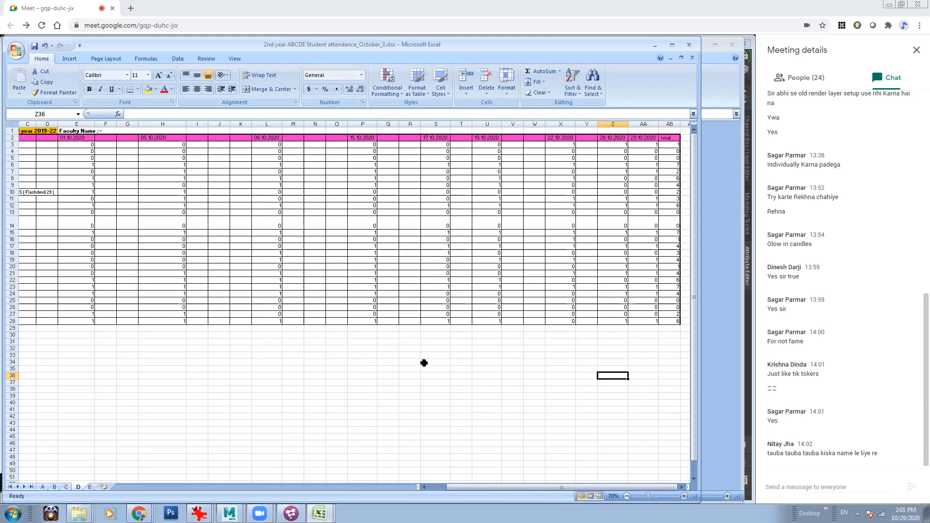
drag(486, 488, 425, 490)
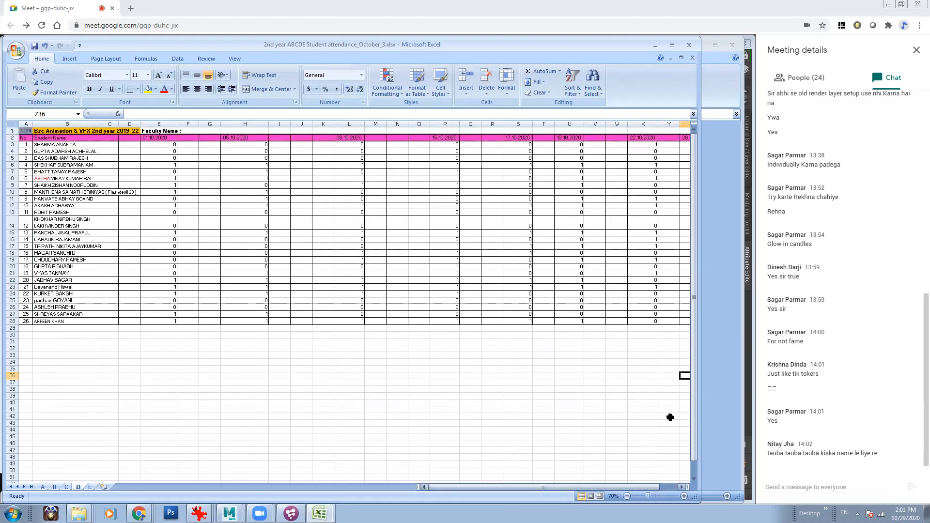
Widen the Excel window and clear all copied student marks under 29.10.2020 on sheet D
drag(699, 341, 759, 341)
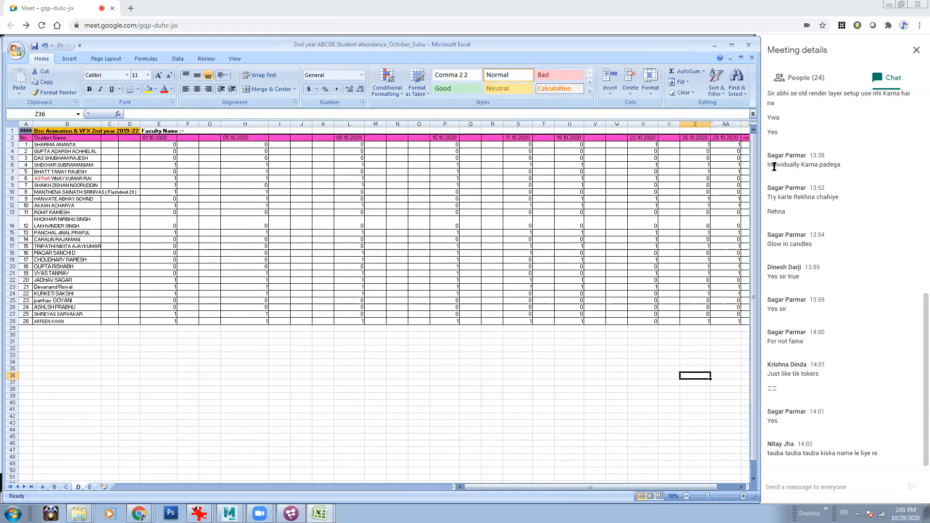
click(734, 145)
shift+click(722, 321)
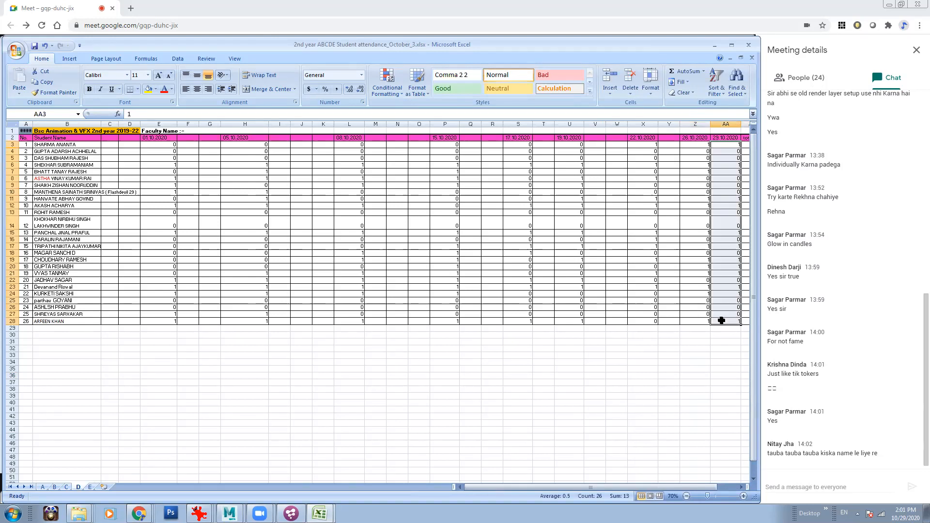
key(Delete)
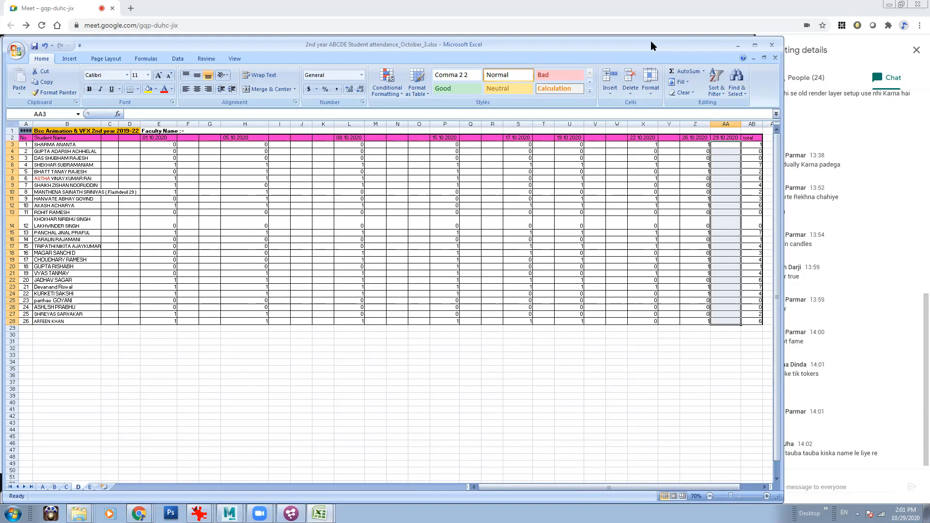
Reposition and narrow the Excel window so the roll numbers and the 29.10.2020 column sit clear of the meeting chat
drag(650, 41, 623, 44)
click(670, 403)
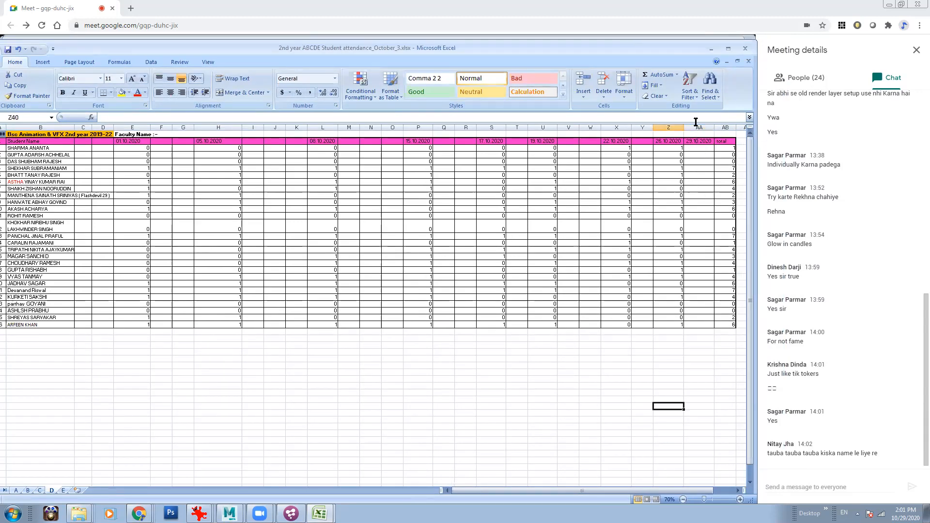
click(699, 147)
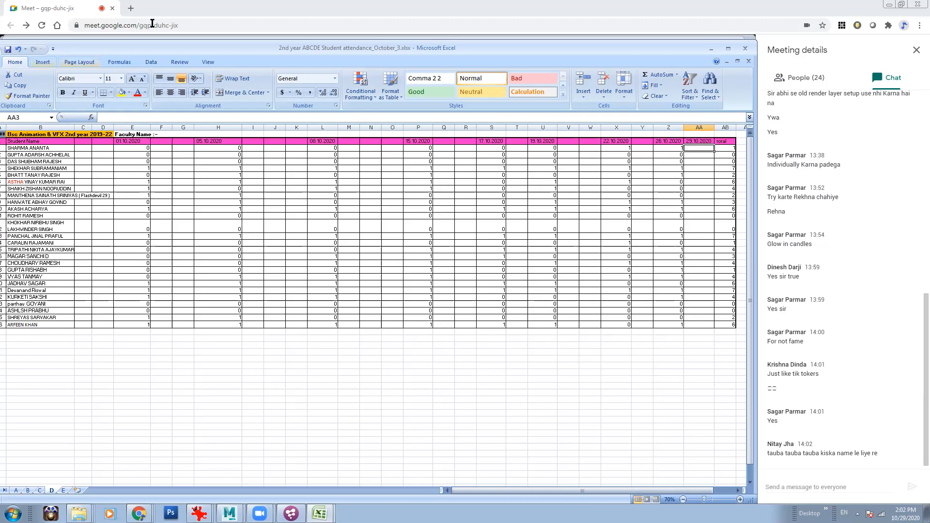
drag(153, 46, 166, 47)
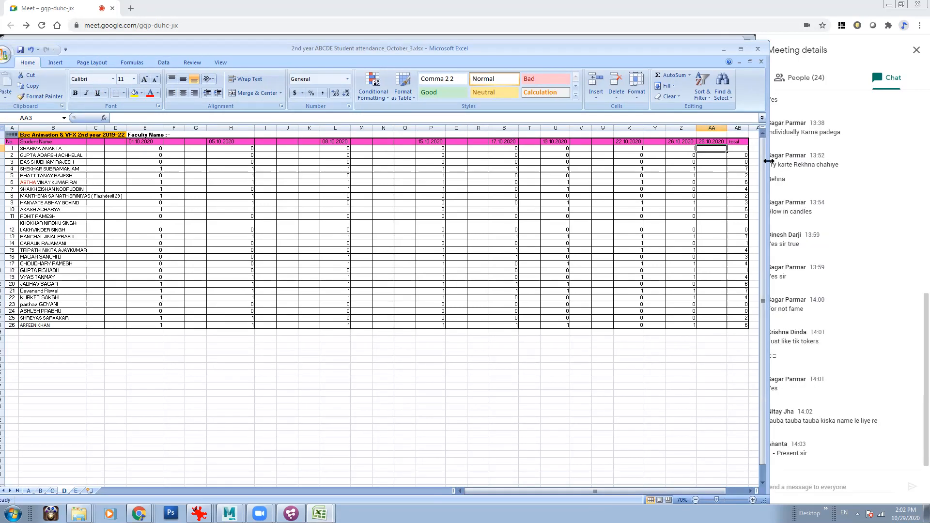
drag(769, 162, 754, 162)
Under 29.10.2020 on sheet D, enter 1 for roll number 1 and 0 for roll numbers 2 to 4
text(1)
key(Return)
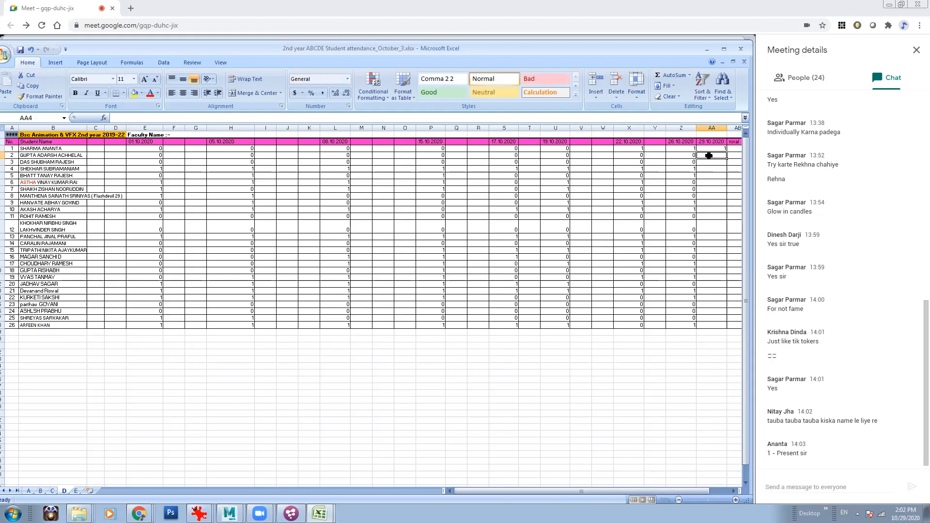
text(0)
key(Return)
text(0)
key(Return)
text(0)
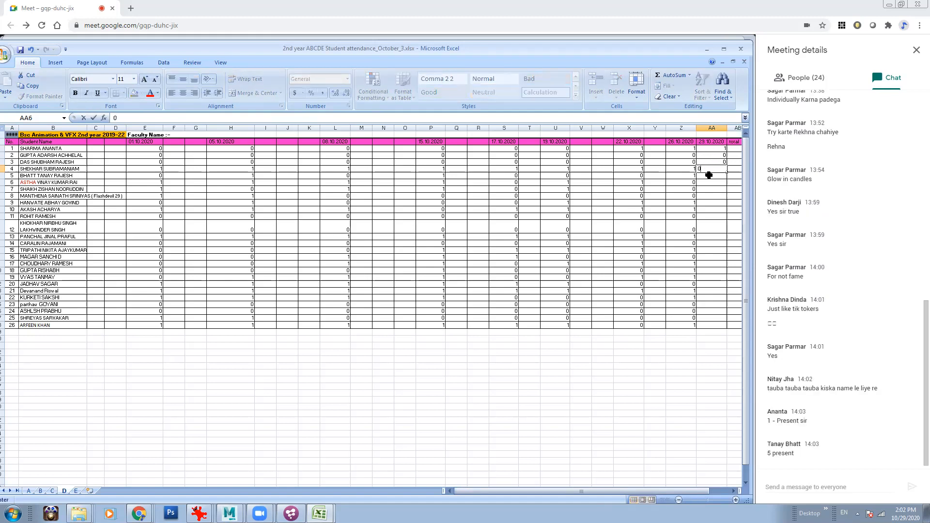
key(Return)
Enter 1 for roll number 5 and 0 for roll numbers 6 and 7 under 29.10.2020
text(1)
key(Return)
text(0)
key(Return)
text(0)
click(710, 189)
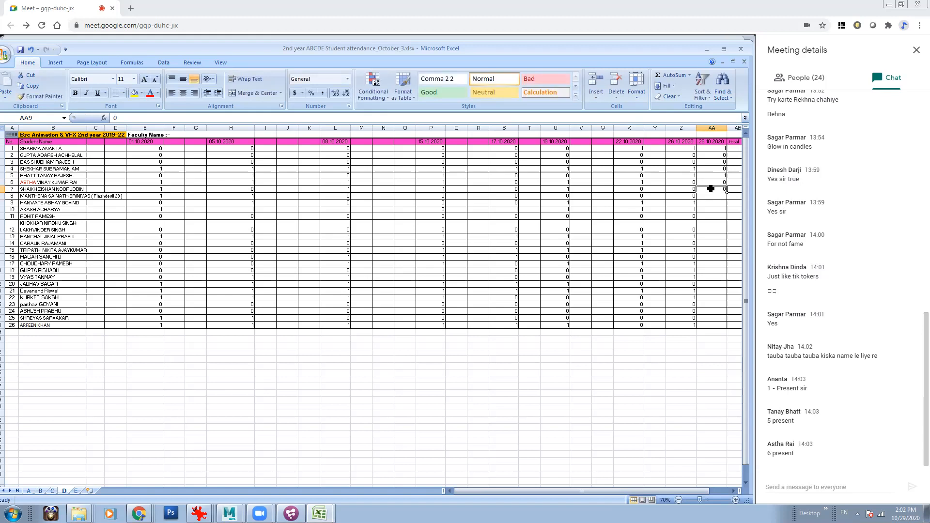
Correct the 29.10.2020 marks to 1 for roll number 6 and 0 for roll number 7
text(1)
click(714, 195)
click(719, 182)
text(1)
click(719, 189)
text(0)
click(717, 196)
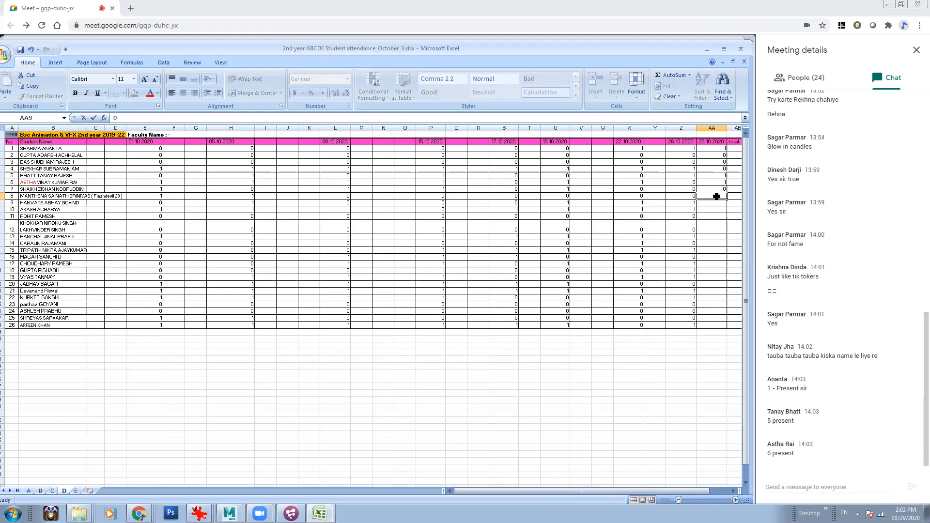
Enter 0 under 29.10.2020 for roll numbers 8 to 12
text(0)
click(717, 203)
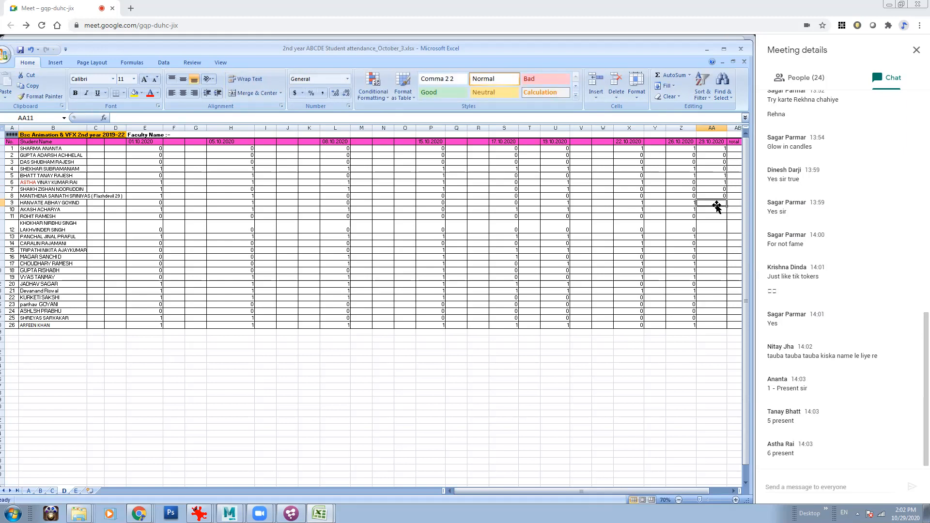
text(0)
click(716, 210)
text(0)
click(715, 216)
text(0)
click(716, 226)
text(0)
Under 29.10.2020, enter 1 for roll number 13, 0 for roll number 14 and 1 for roll number 15
click(716, 241)
click(716, 238)
text(0)
click(714, 245)
click(715, 232)
click(715, 238)
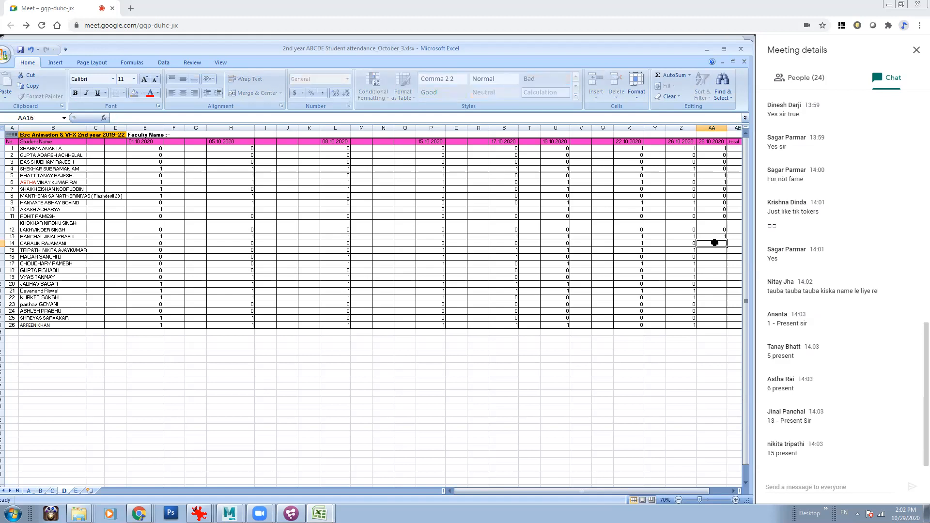
key(Return)
key(Return)
text(1)
key(Return)
Enter 0 under 29.10.2020 for roll numbers 16 to 23
text(0)
key(Return)
text(0)
key(Return)
text(0)
key(Return)
text(0)
key(Return)
text(0)
key(Return)
text(0)
key(Return)
text(0)
key(Return)
text(0)
key(Return)
Change the 29.10.2020 marks of roll numbers 21 and 22 to 1
key(Up)
key(Up)
key(Up)
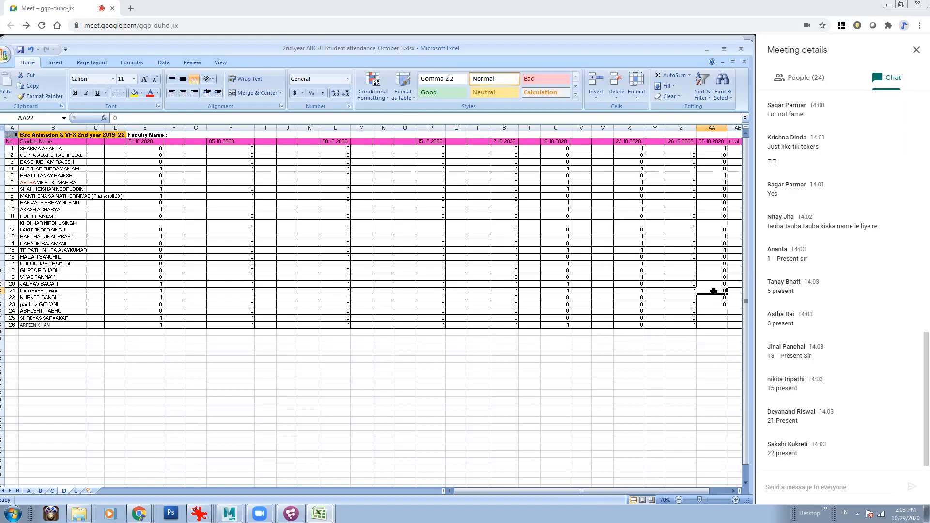
text(1)
key(Return)
text(1)
key(Return)
Enter 0 under 29.10.2020 for roll numbers 23 to 26
text(0)
key(Return)
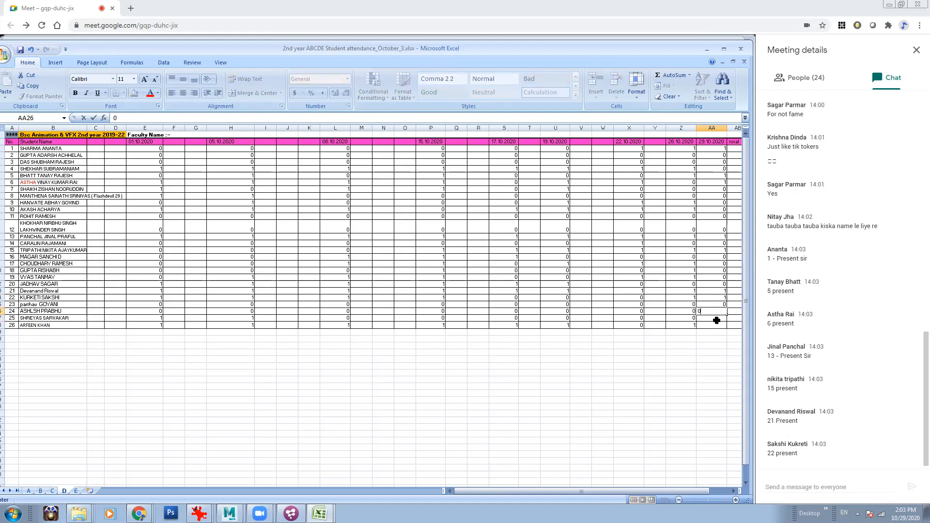
click(720, 298)
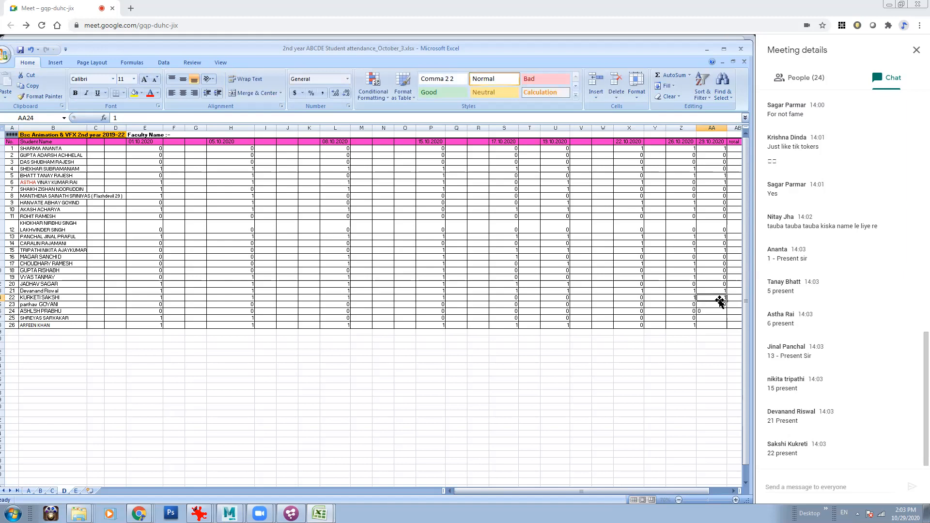
click(717, 318)
text(0)
key(Return)
text(0)
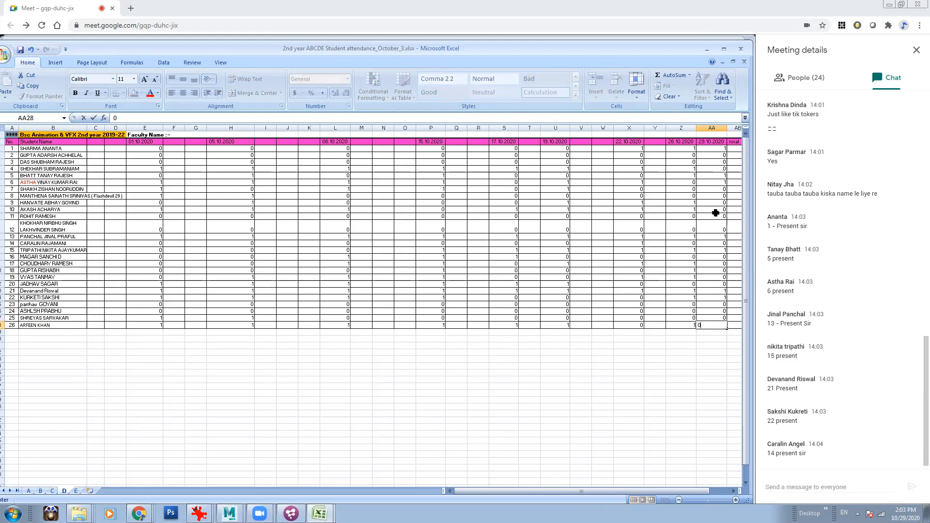
Change the 29.10.2020 mark of roll number 14 to 1
click(712, 237)
click(717, 243)
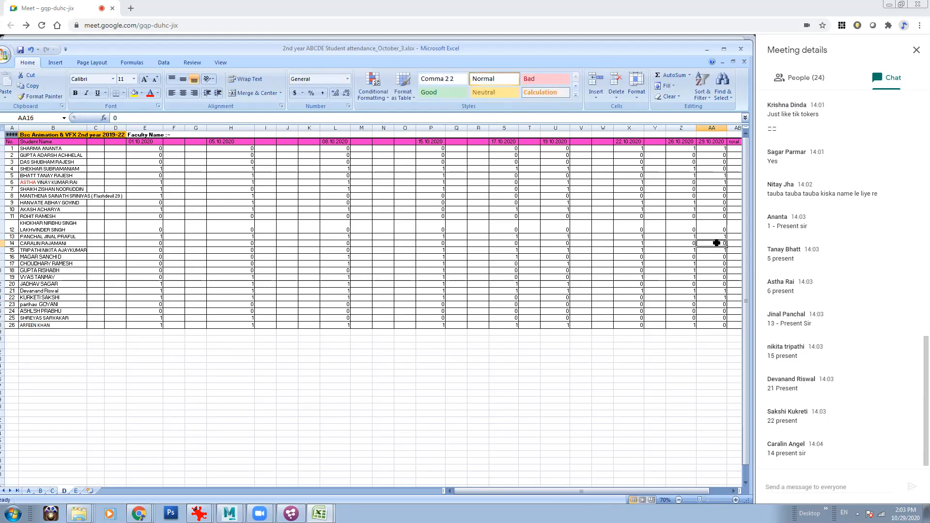
click(709, 345)
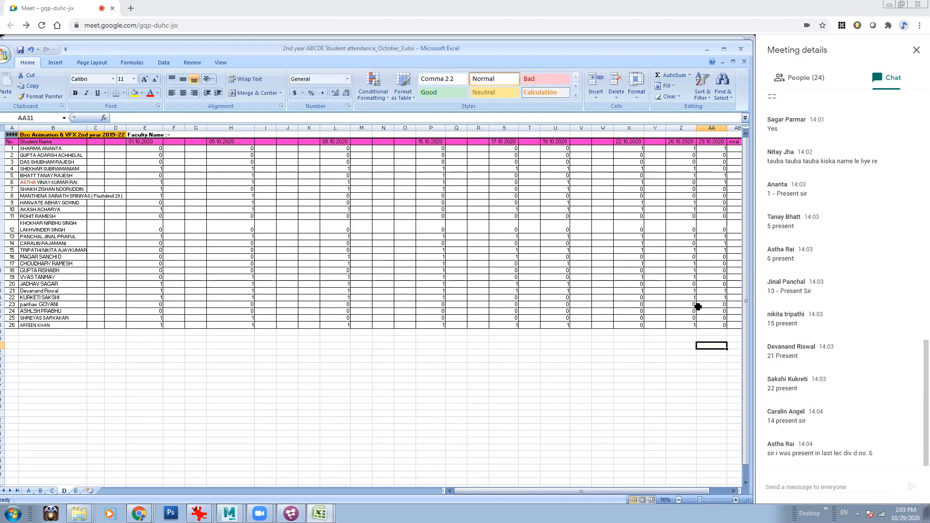
Change the 26.10.2020 mark of roll number 6 to 1 on sheet D
click(355, 242)
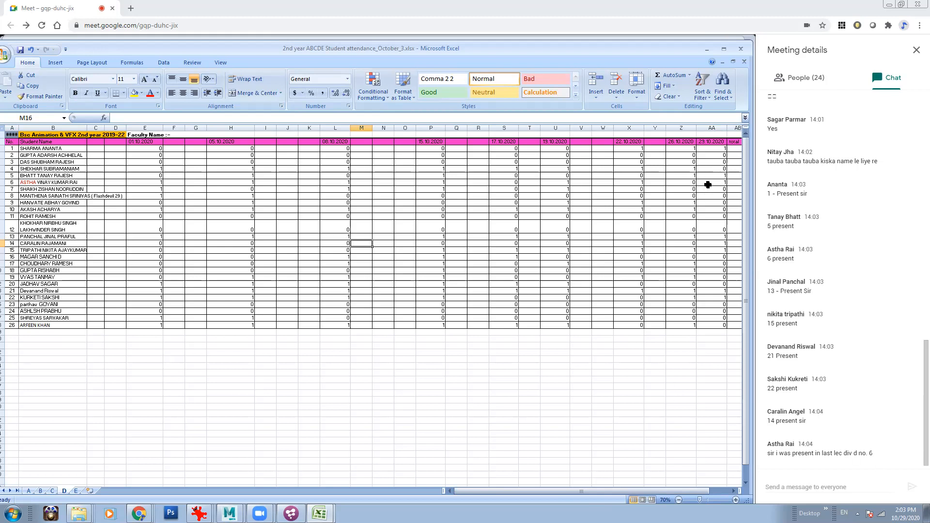
click(688, 182)
text(1)
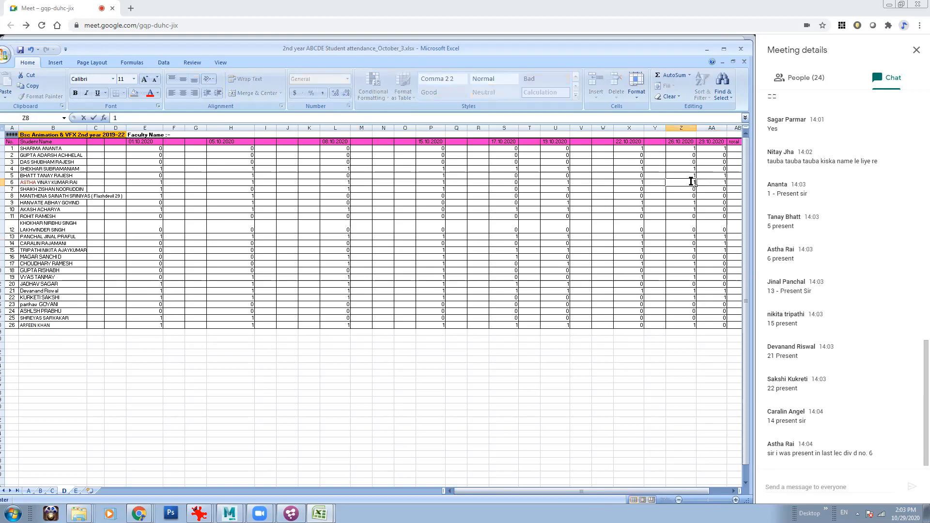
click(622, 379)
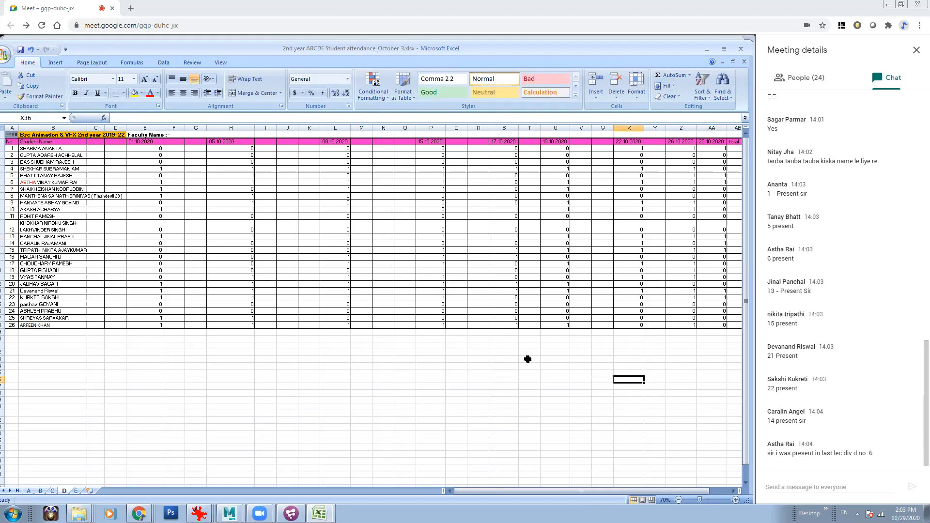
On sheet E, copy the 26.10.20 heading into the empty column before the total and change it to 29.10.20
click(76, 491)
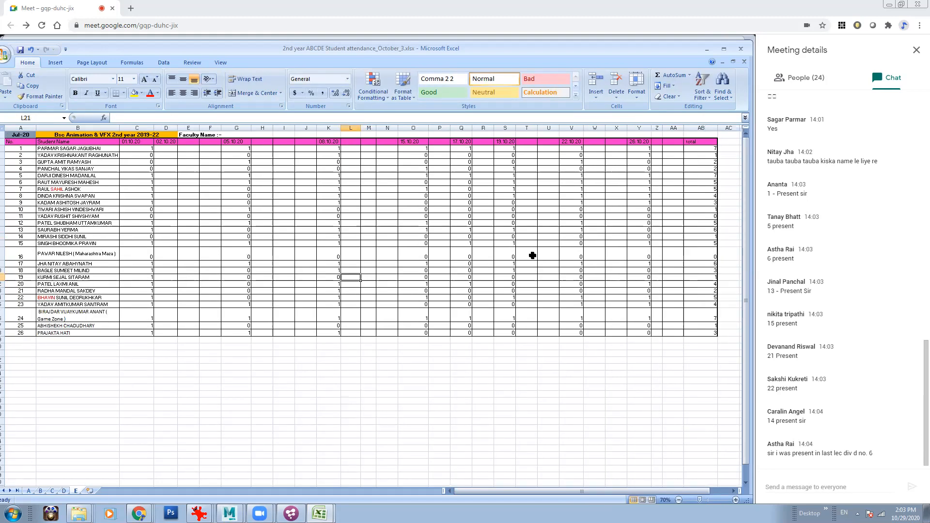
click(649, 142)
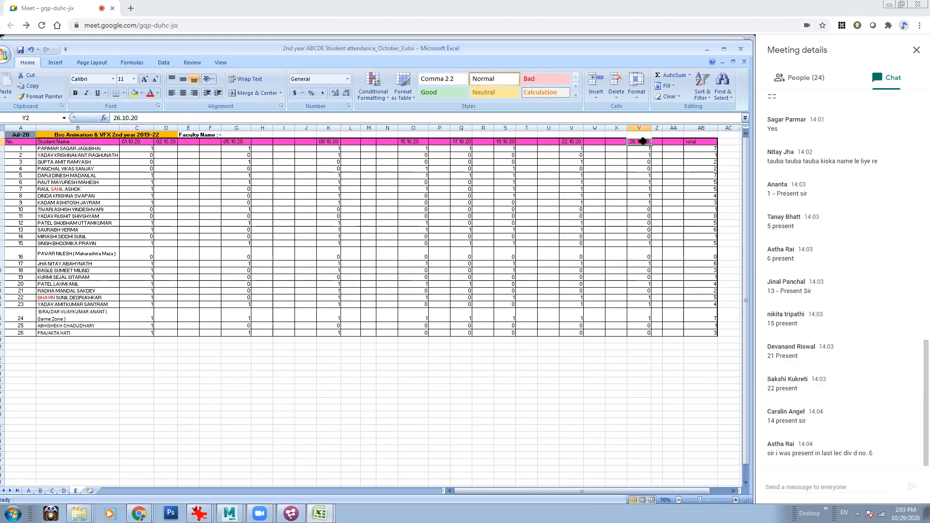
key(ctrl+c)
click(674, 142)
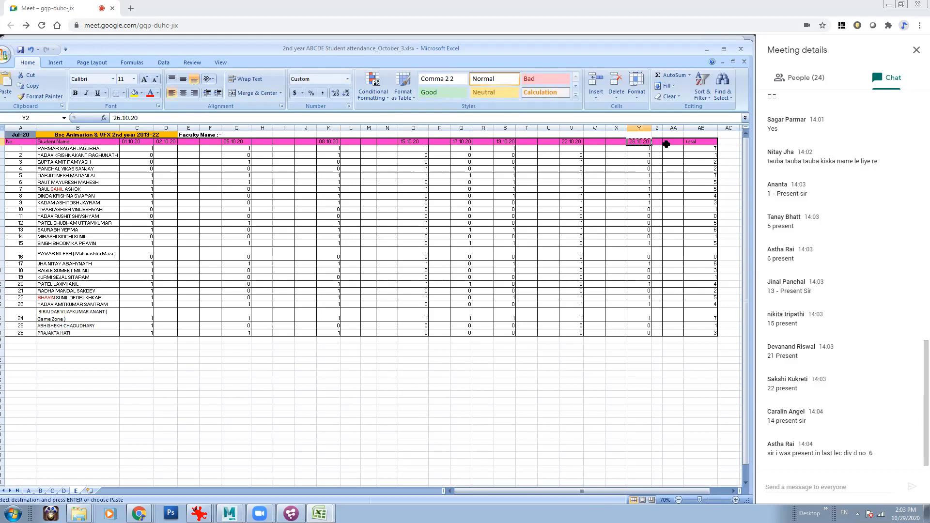
key(ctrl+v)
double_click(667, 141)
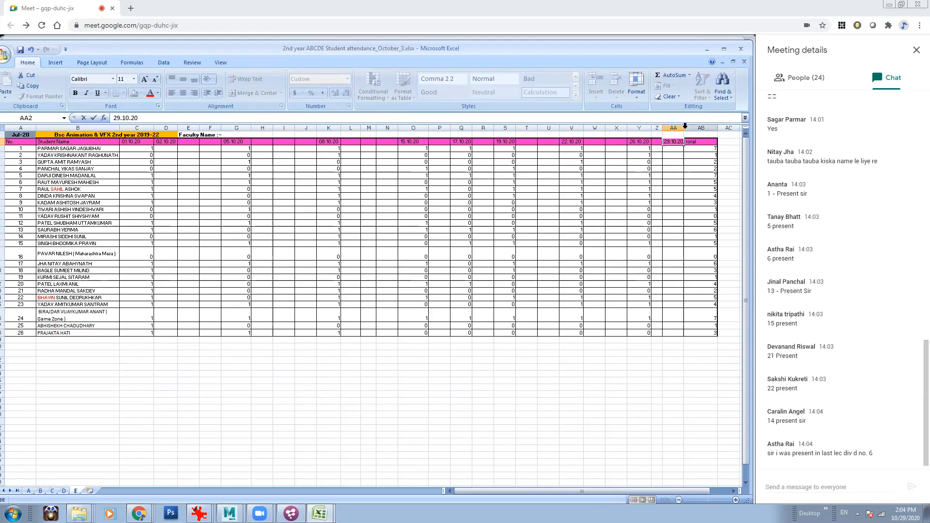
Widen column AA, which holds the 29.10.20 heading
click(678, 127)
mouse_move(684, 128)
mouse_down()
mouse_move(709, 128)
mouse_move(663, 127)
mouse_move(671, 128)
mouse_up()
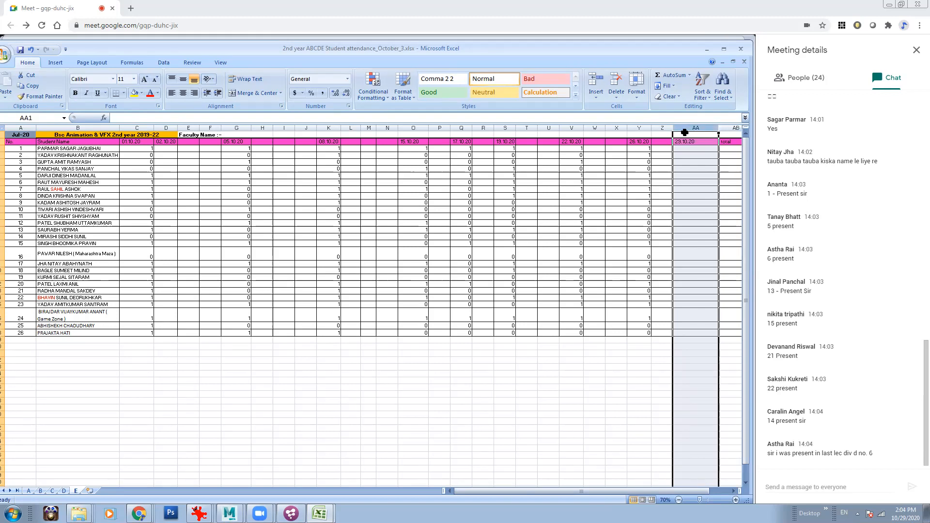
click(689, 140)
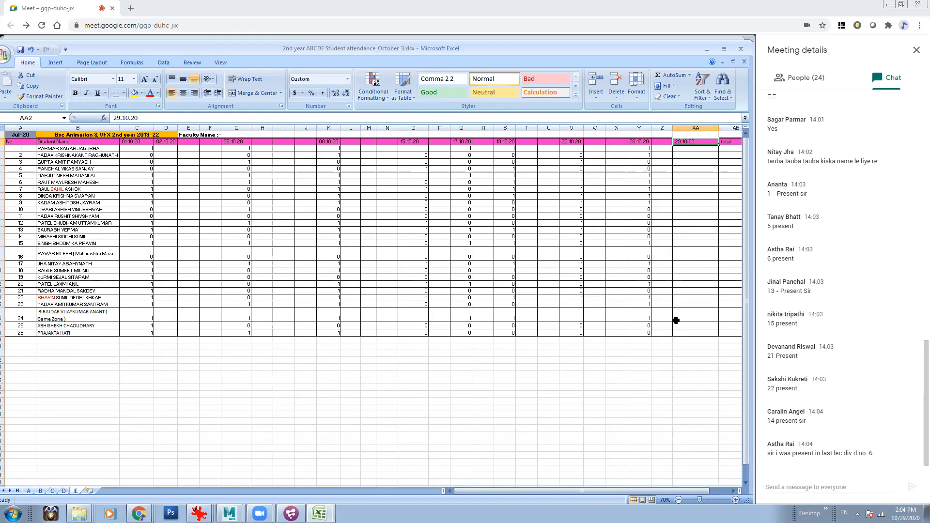
Try to copy the 29.10.20 heading into the empty column directly after 26.10.20
drag(679, 146, 668, 143)
key(ctrl+z)
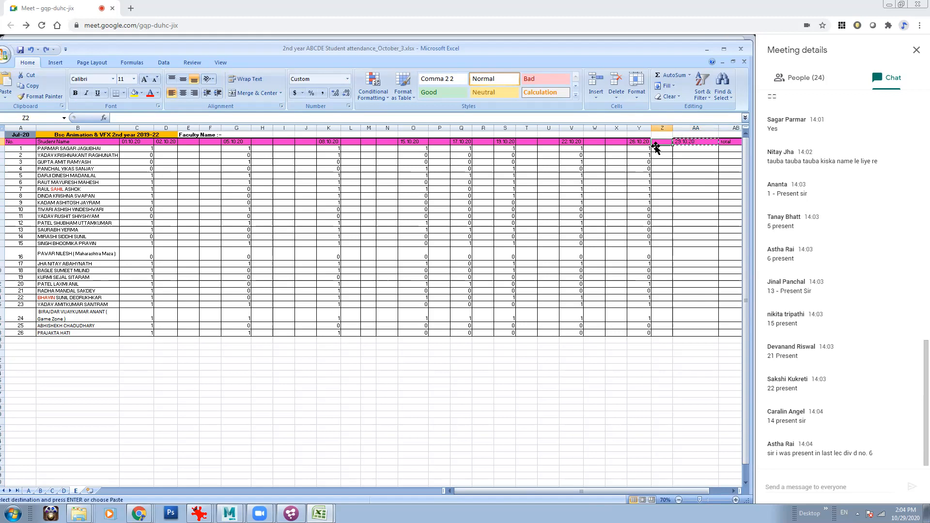
click(692, 154)
click(664, 141)
key(ctrl+c)
double_click(664, 142)
click(662, 161)
click(661, 142)
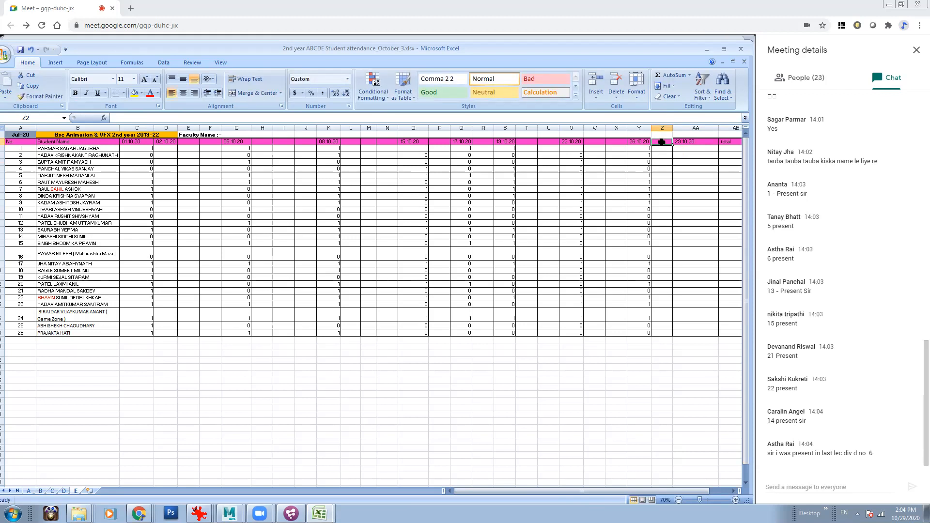
Copy the 29.10.20 heading from AA2 to Z2 and clear the original heading
click(682, 141)
key(ctrl+c)
click(658, 141)
key(ctrl+v)
click(685, 141)
key(Delete)
Under 29.10.20 on sheet E, enter 1 for roll number 1 and 0 for roll numbers 2 to 4
click(665, 149)
text(1)
click(662, 154)
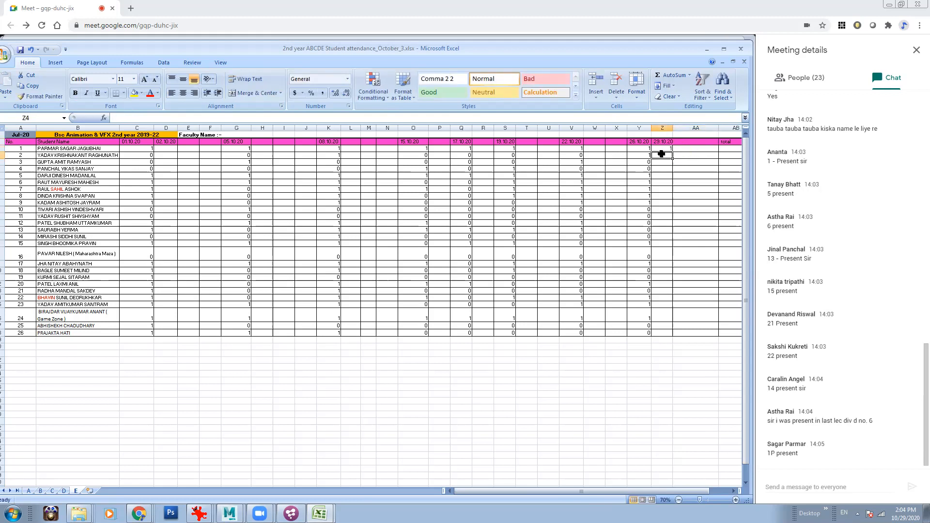
text(0)
click(662, 162)
text(0)
click(662, 168)
text(0)
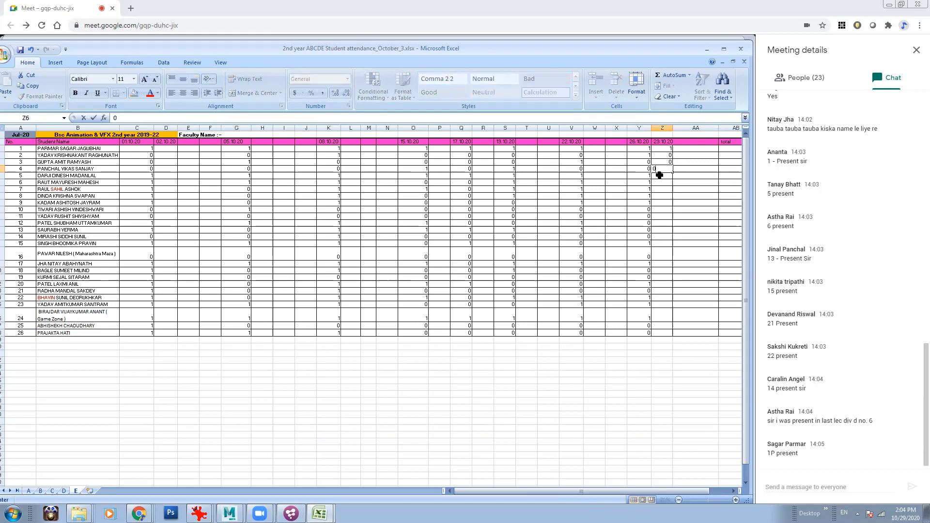
Enter 1 for roll number 5 under 29.10.20 on sheet E
click(661, 175)
text(0)
click(661, 188)
click(661, 177)
text(1)
Enter 0 under 29.10.20 for roll numbers 6 to 9 on sheet E
click(663, 183)
text(0)
click(661, 189)
text(0)
click(662, 196)
text(0)
click(662, 203)
text(0)
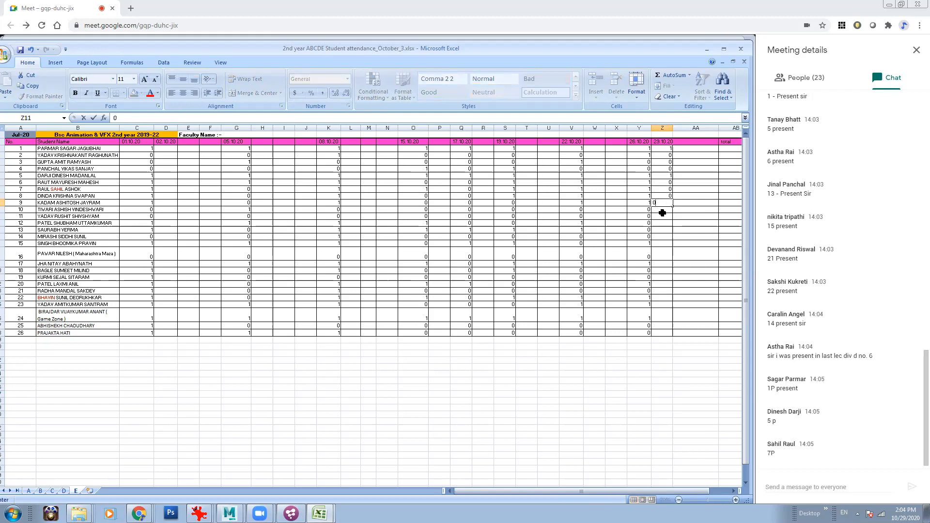
click(661, 210)
Change the 29.10.20 marks of roll numbers 7, 8 and 9 to 1
click(665, 189)
text(1)
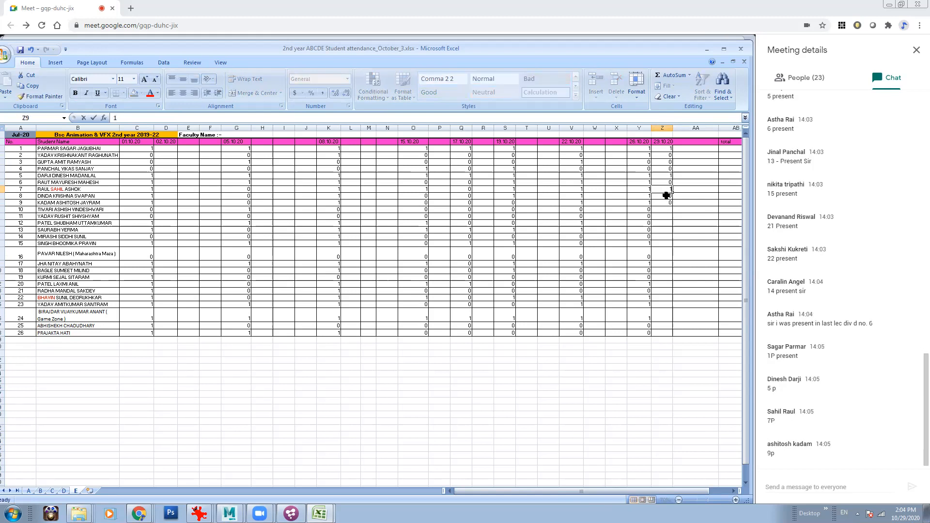
click(666, 202)
text(1)
click(665, 210)
click(666, 201)
click(664, 196)
text(1)
Under 29.10.20, enter 0 for roll numbers 10 and 11, 1 for roll number 12 and 0 for roll number 13
click(662, 208)
text(0)
click(662, 216)
text(0)
click(664, 223)
text(1)
click(666, 230)
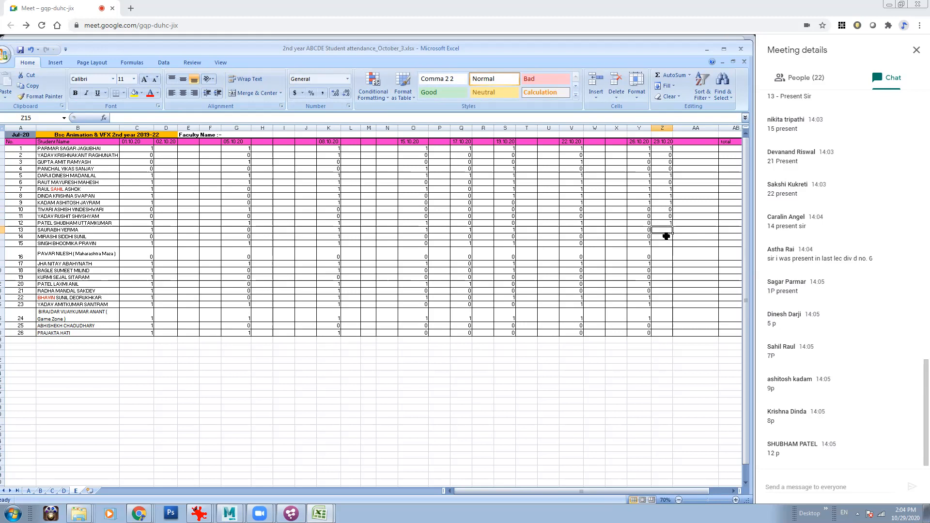
text(0)
click(664, 237)
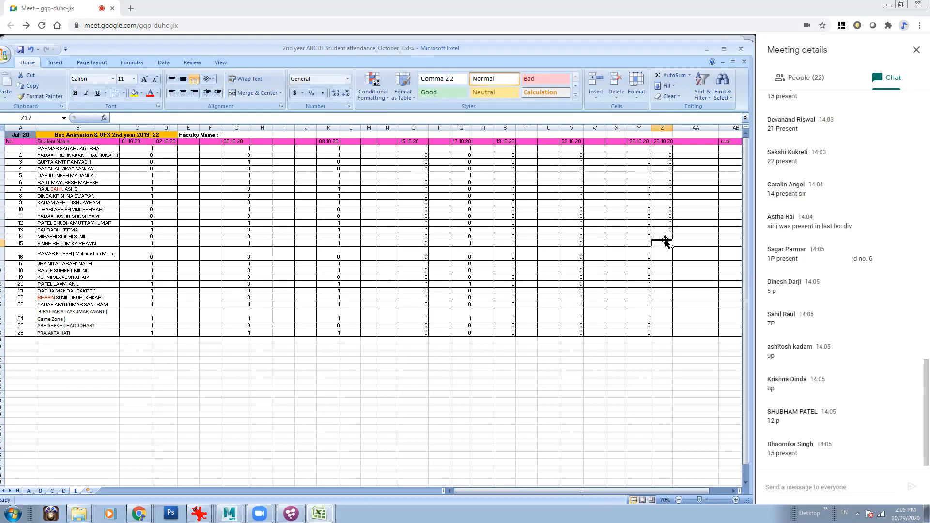
Under 29.10.20 on sheet E, enter 0 for roll number 14, 1 for roll number 15 and 0 for roll number 16
text(0)
click(661, 243)
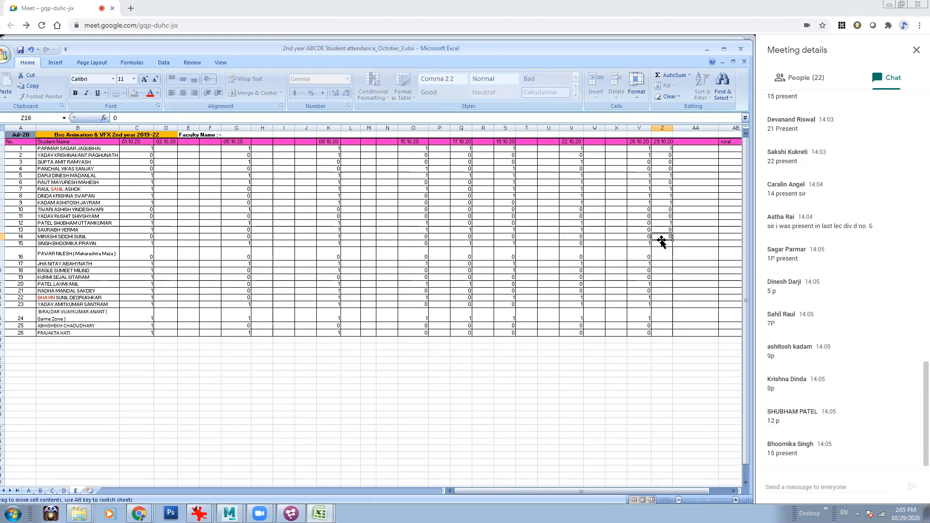
text(1)
click(662, 252)
text(0)
Enter 0 under 29.10.20 for roll numbers 17, 18 and 19 on sheet E
click(663, 264)
text(0)
click(664, 270)
text(0)
click(664, 277)
text(0)
Enter 1 under 29.10.20 for roll numbers 20 and 21 on sheet E
click(663, 283)
text(0)
key(Return)
text(1)
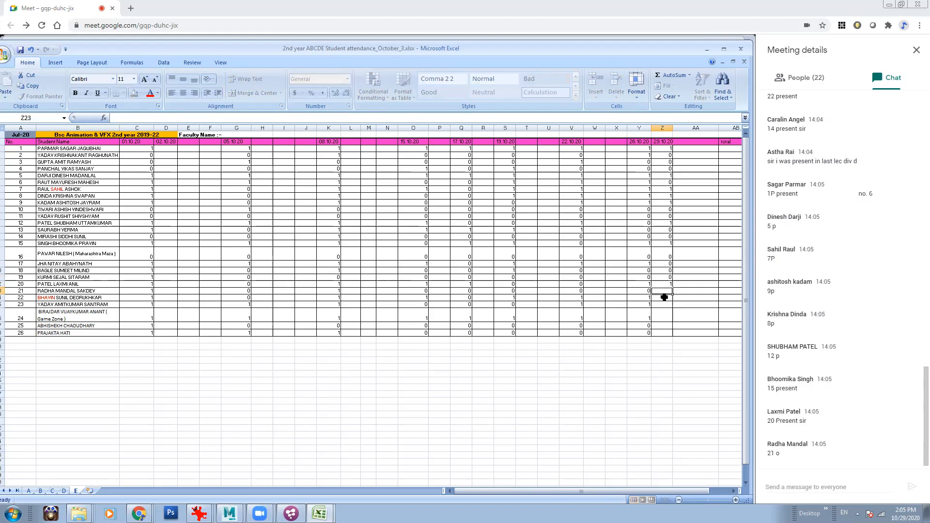
click(662, 297)
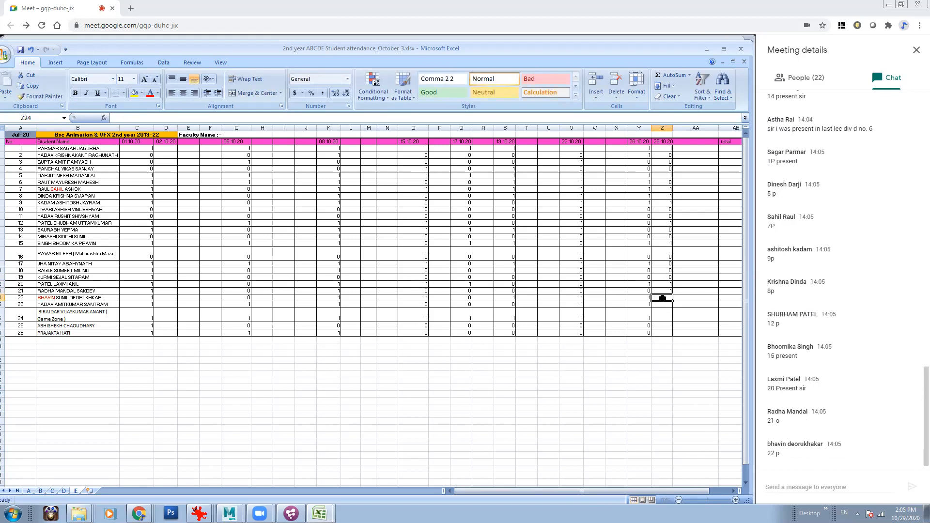
Mark roll numbers 22 and 23 with 1 under 29.10.20 on sheet E
text(0)
click(660, 307)
click(660, 298)
text(1)
click(663, 305)
text(1)
click(664, 316)
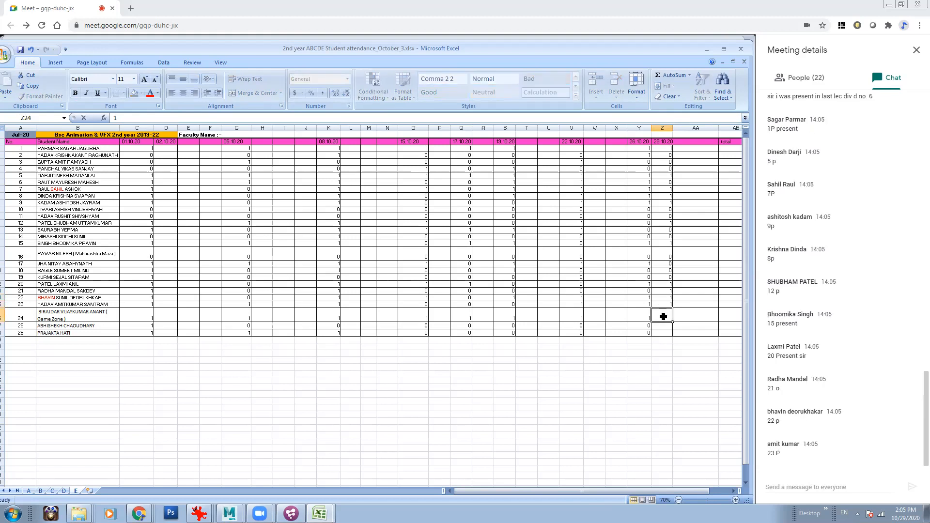
Enter 0 under 29.10.20 for roll numbers 24, 25 and 26 on sheet E
key(Escape)
text(0)
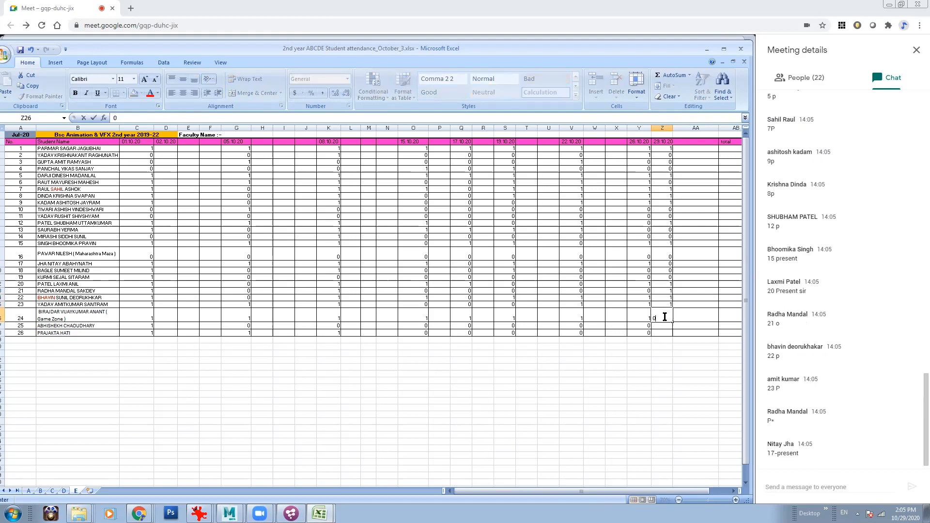
click(663, 326)
text(0)
click(663, 333)
text(0)
Change the 29.10.20 mark of roll number 26 to 1 on sheet E
click(662, 353)
click(668, 333)
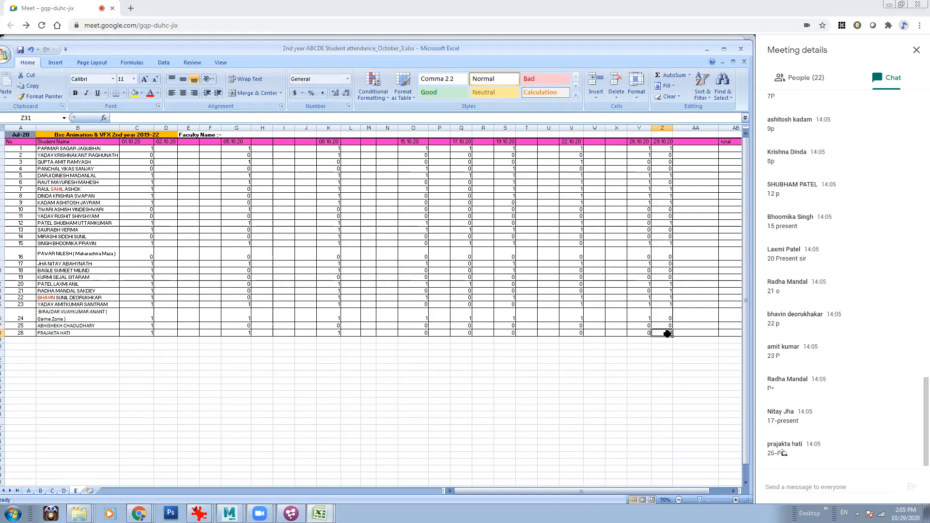
text(1)
click(661, 353)
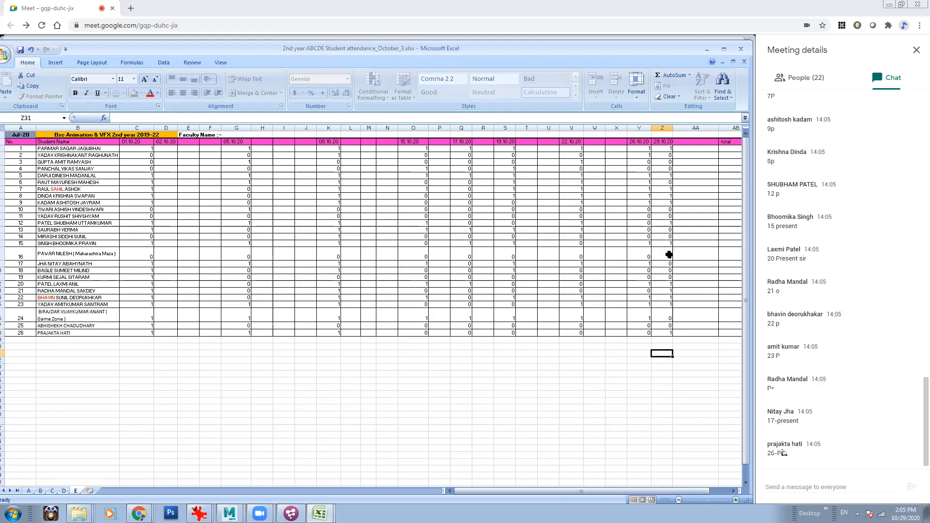
Change the 29.10.20 mark of roll number 17 to 1 on sheet E
click(662, 254)
click(663, 264)
text(1)
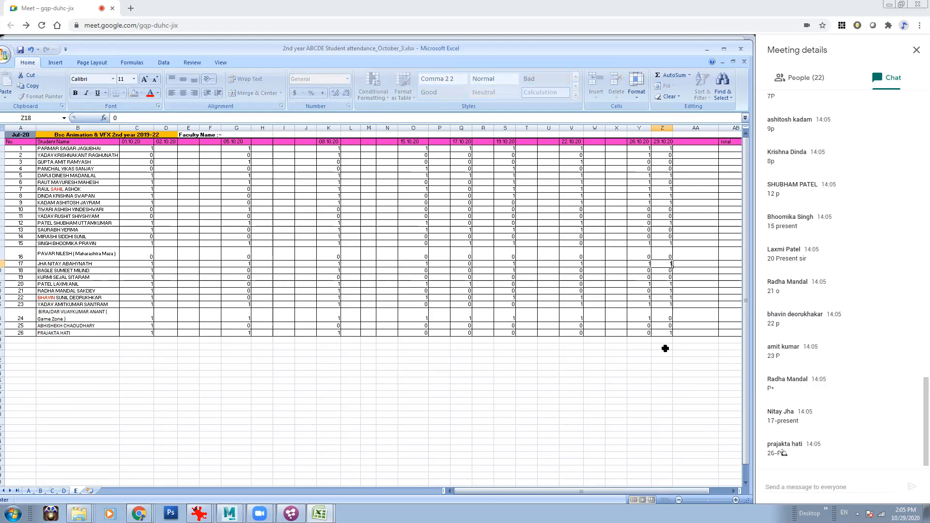
click(665, 347)
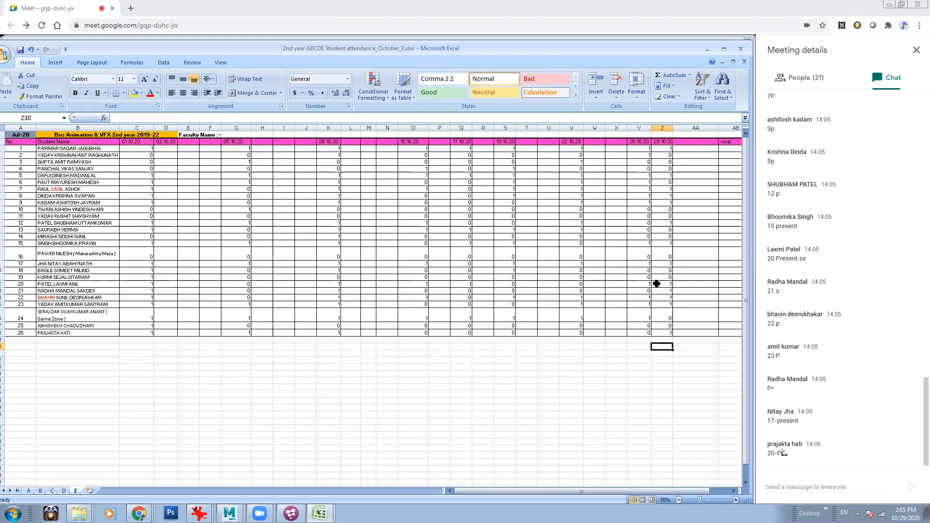
Close the attendance workbook, then minimise the Attendance_Sheet folder and Excel windows to return to the Fusion composition
click(495, 211)
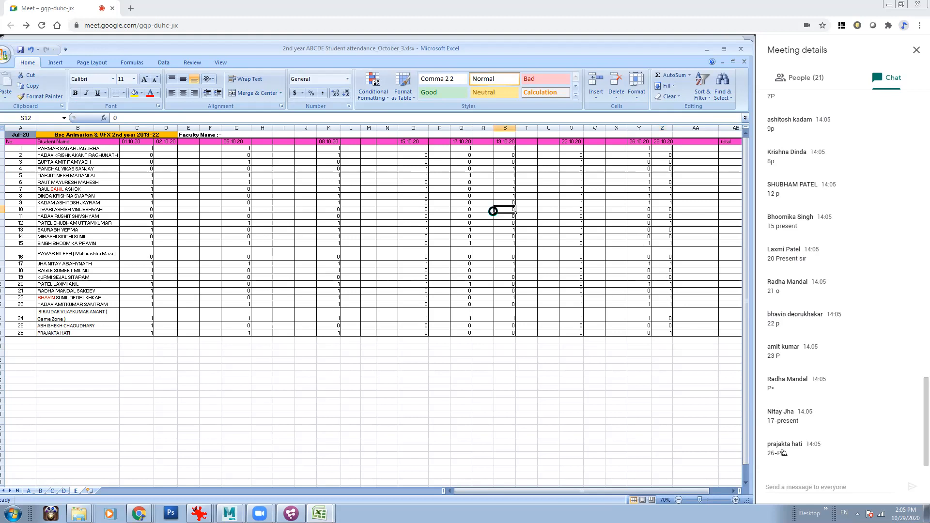
click(705, 50)
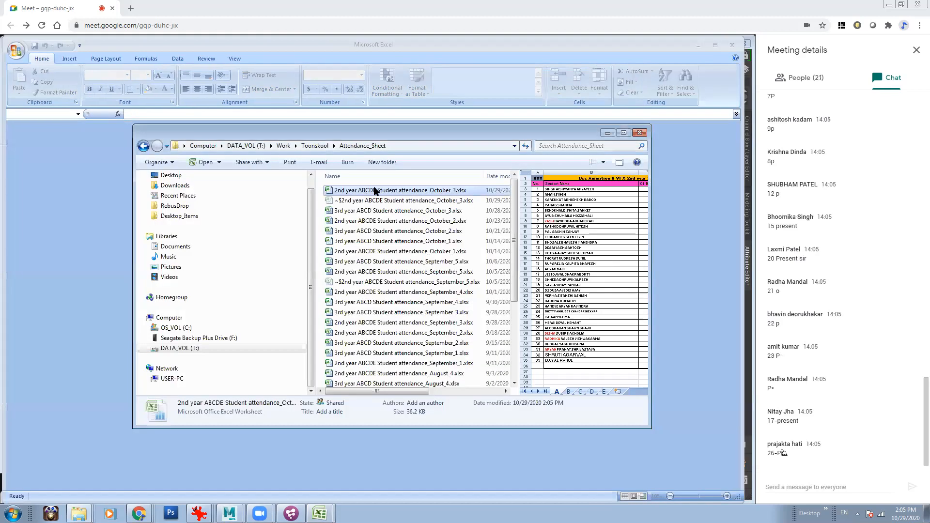
click(610, 133)
click(697, 45)
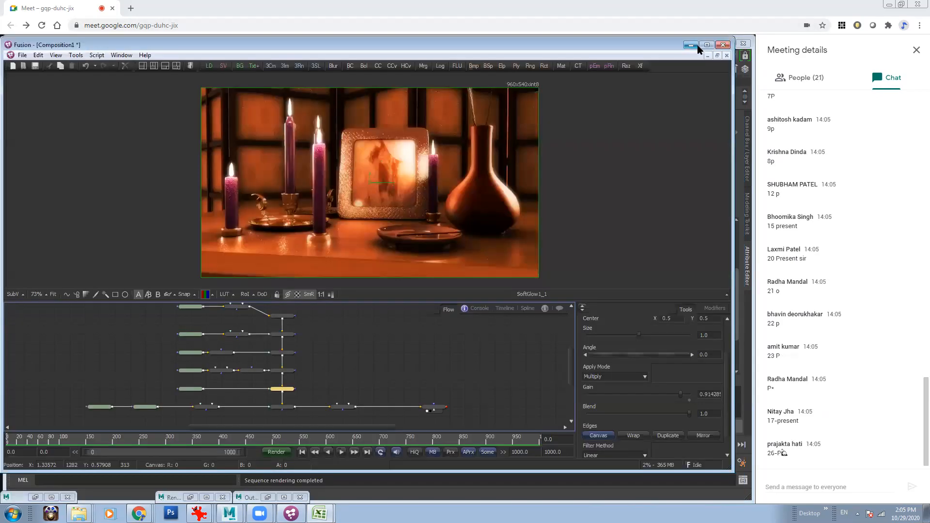